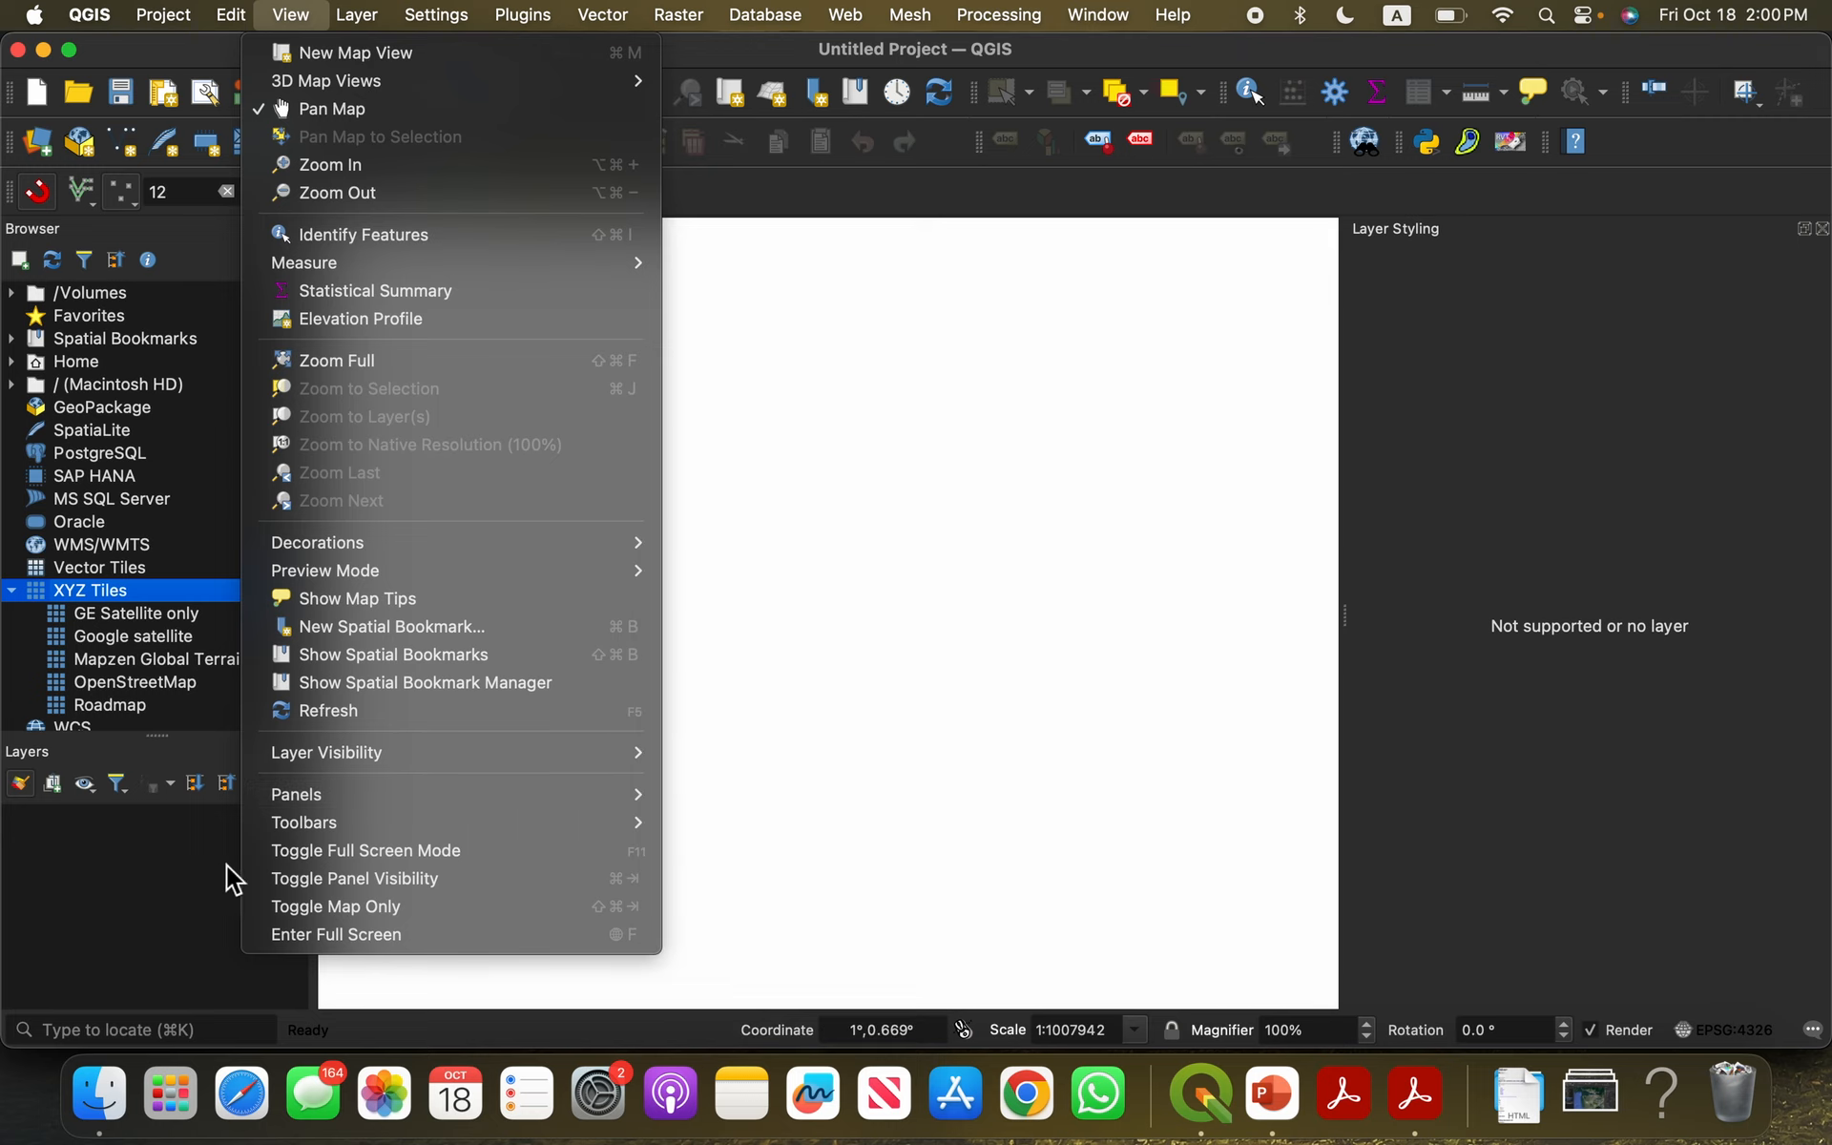
Step: Start a new XYZ Tiles connection
{"action": "left_click", "coordinate": [143, 888]}
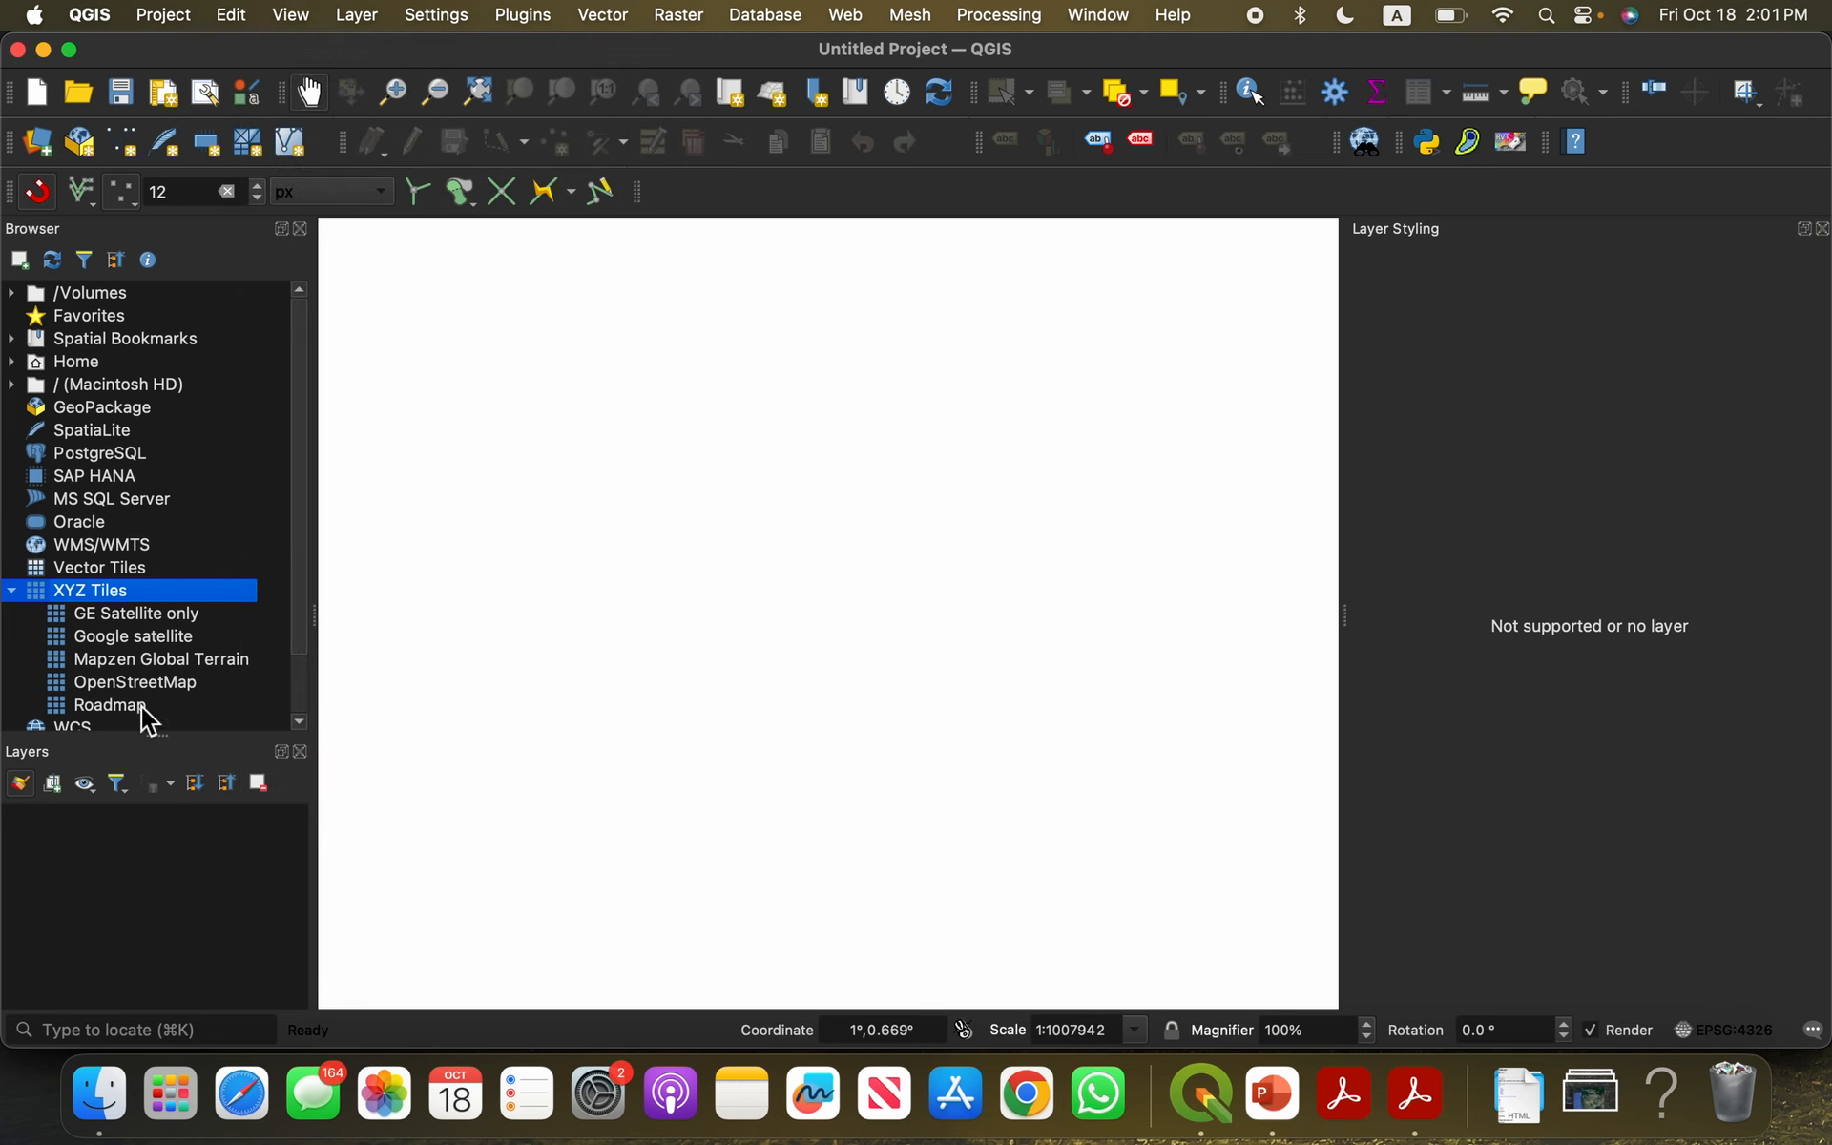
{"action": "right_click", "coordinate": [88, 593]}
{"action": "left_click", "coordinate": [141, 611]}
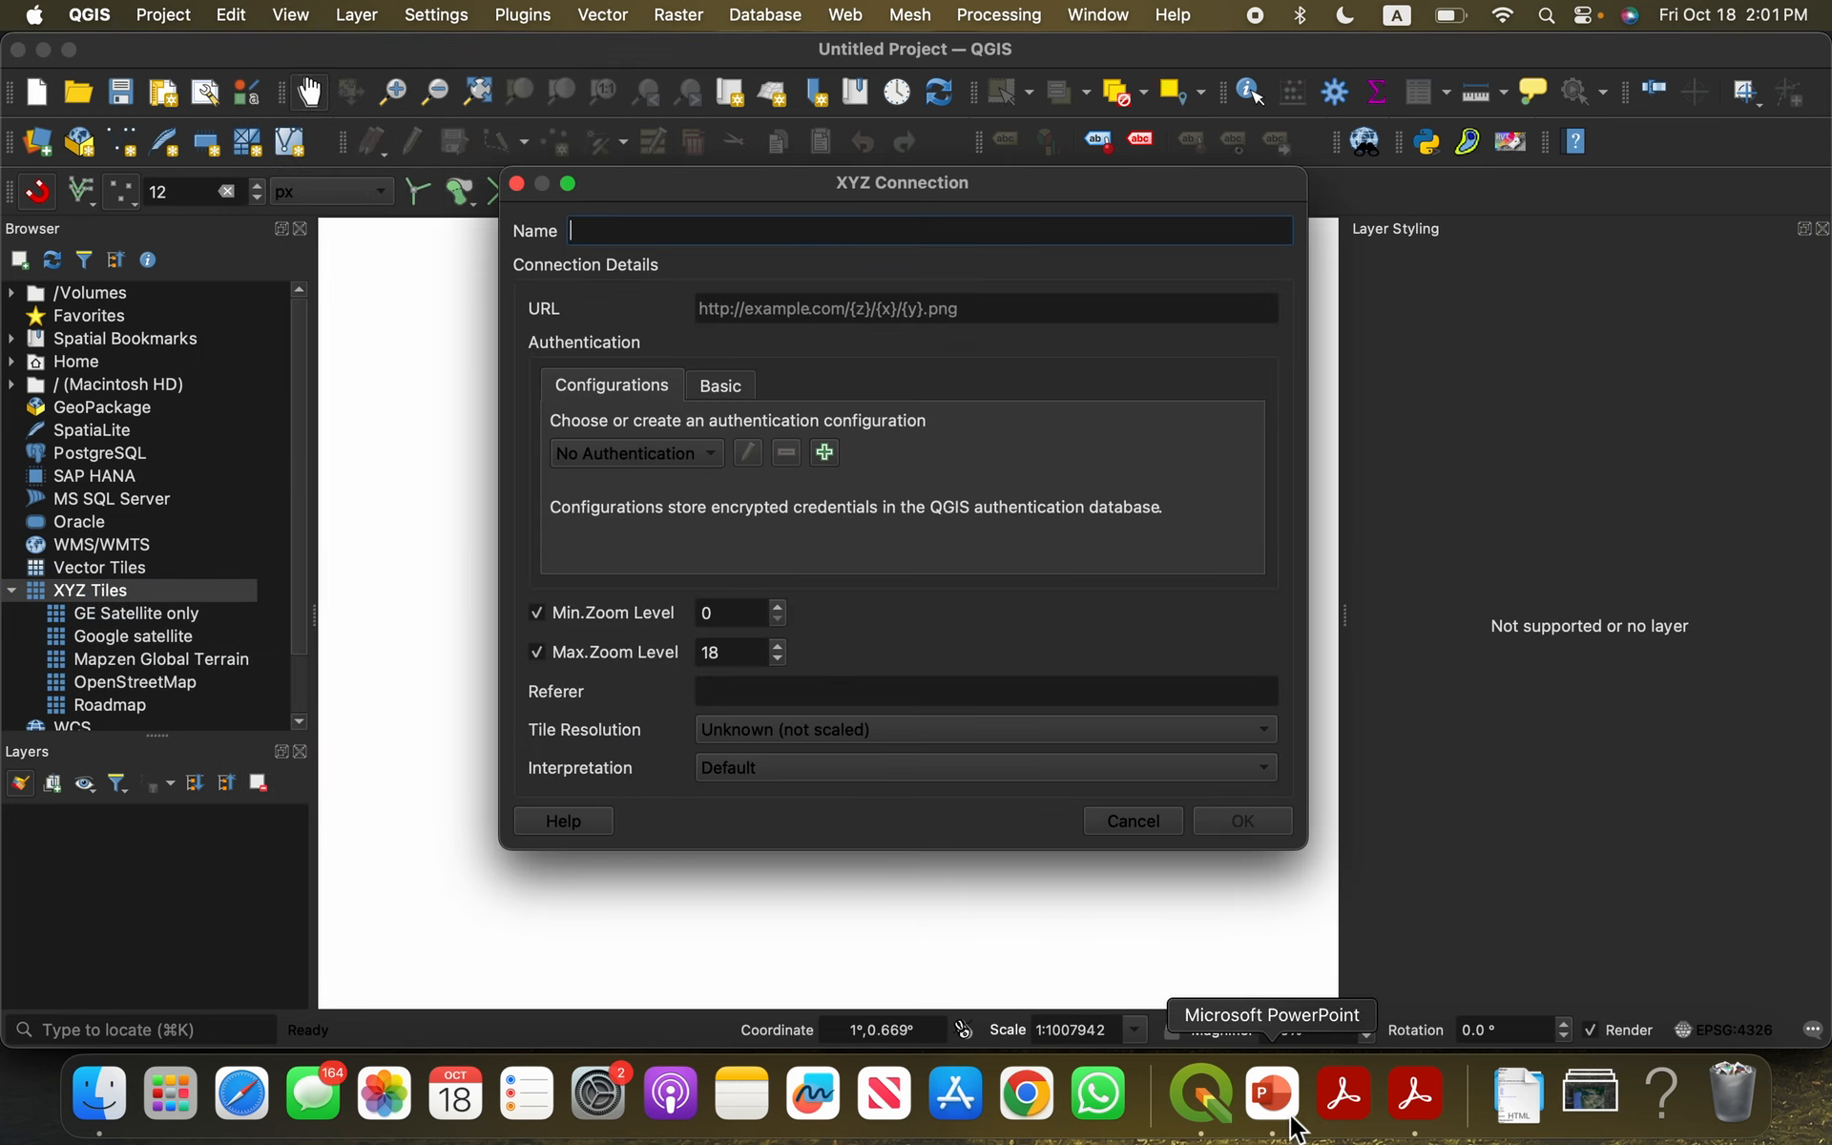
Step: Switch to Acrobat Reader and copy the Google Earth background URL from Step 1 of Module 3_Tutorial 2.pdf
{"action": "left_click", "coordinate": [1414, 1097]}
{"action": "scroll", "coordinate": [1106, 746], "scroll_direction": "down", "scroll_amount": 10}
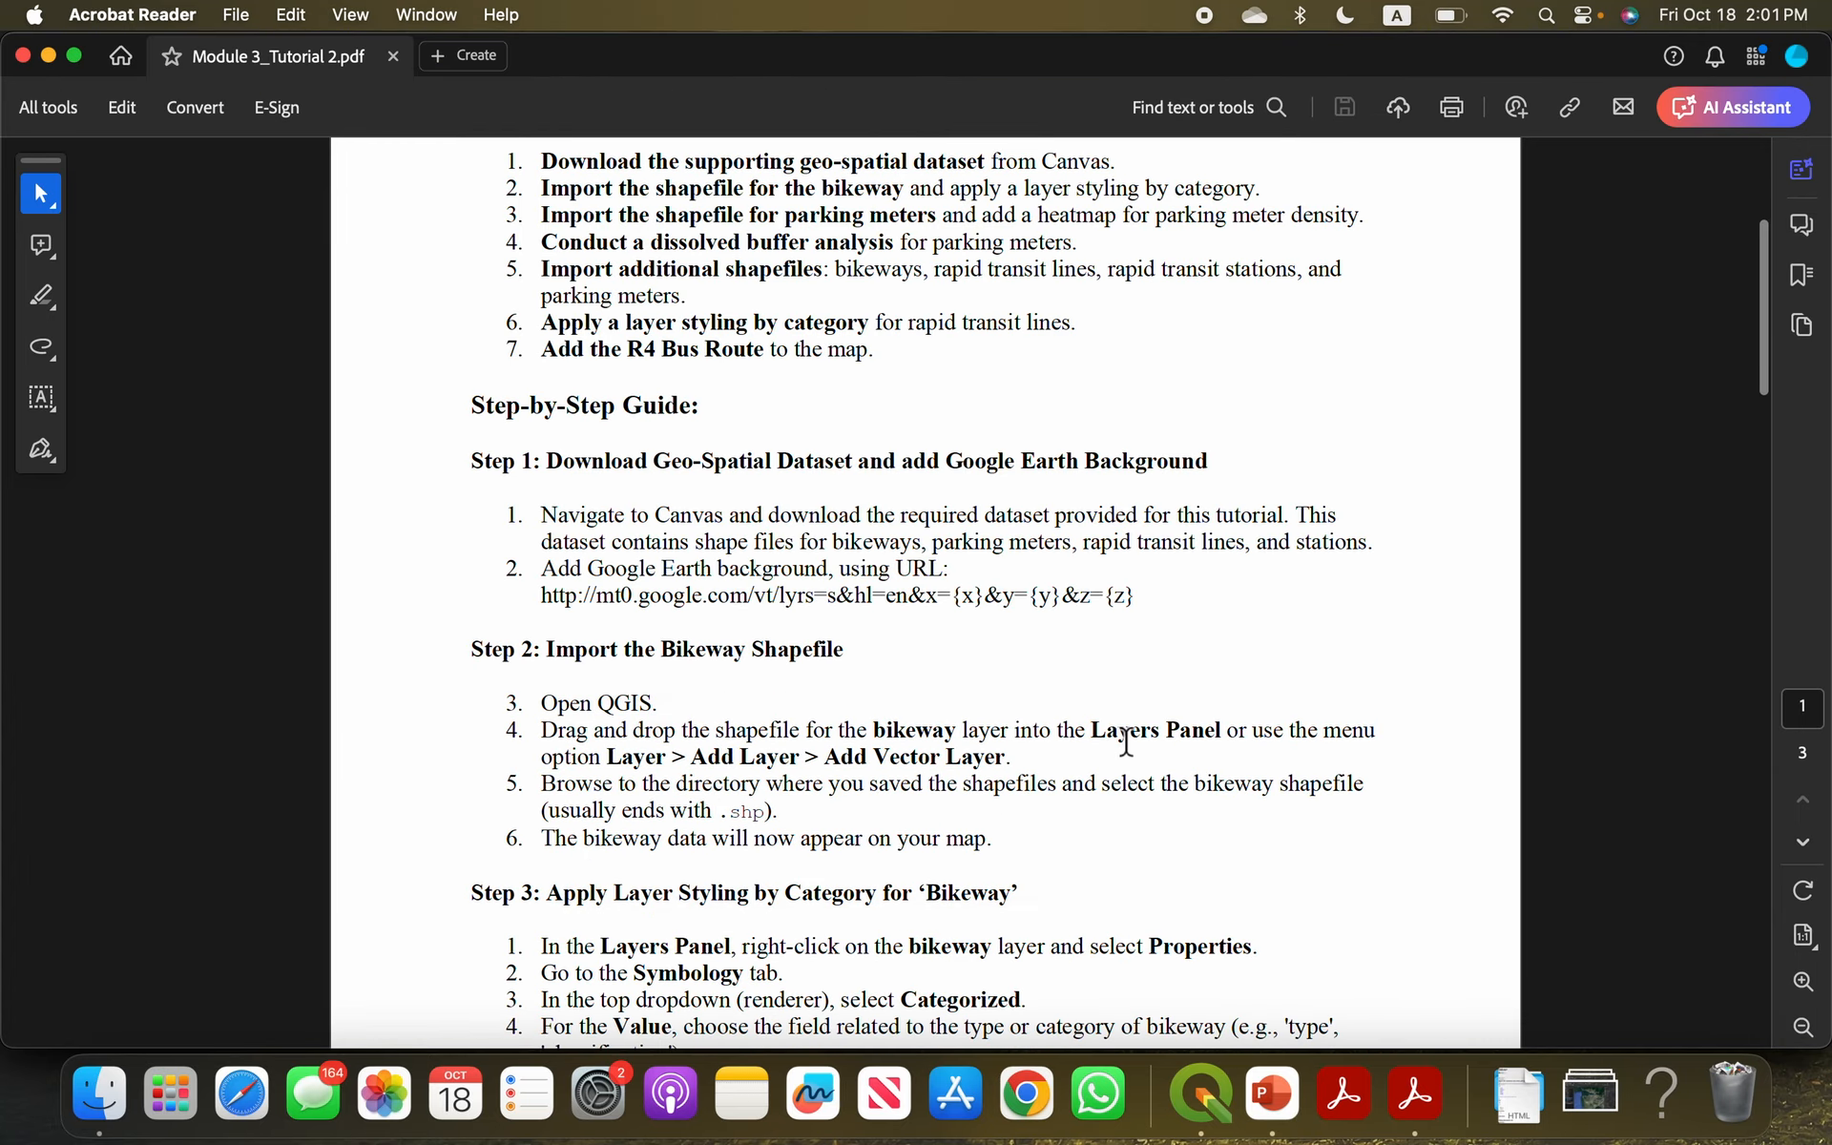
{"action": "scroll", "coordinate": [1106, 746], "scroll_direction": "up", "scroll_amount": 4}
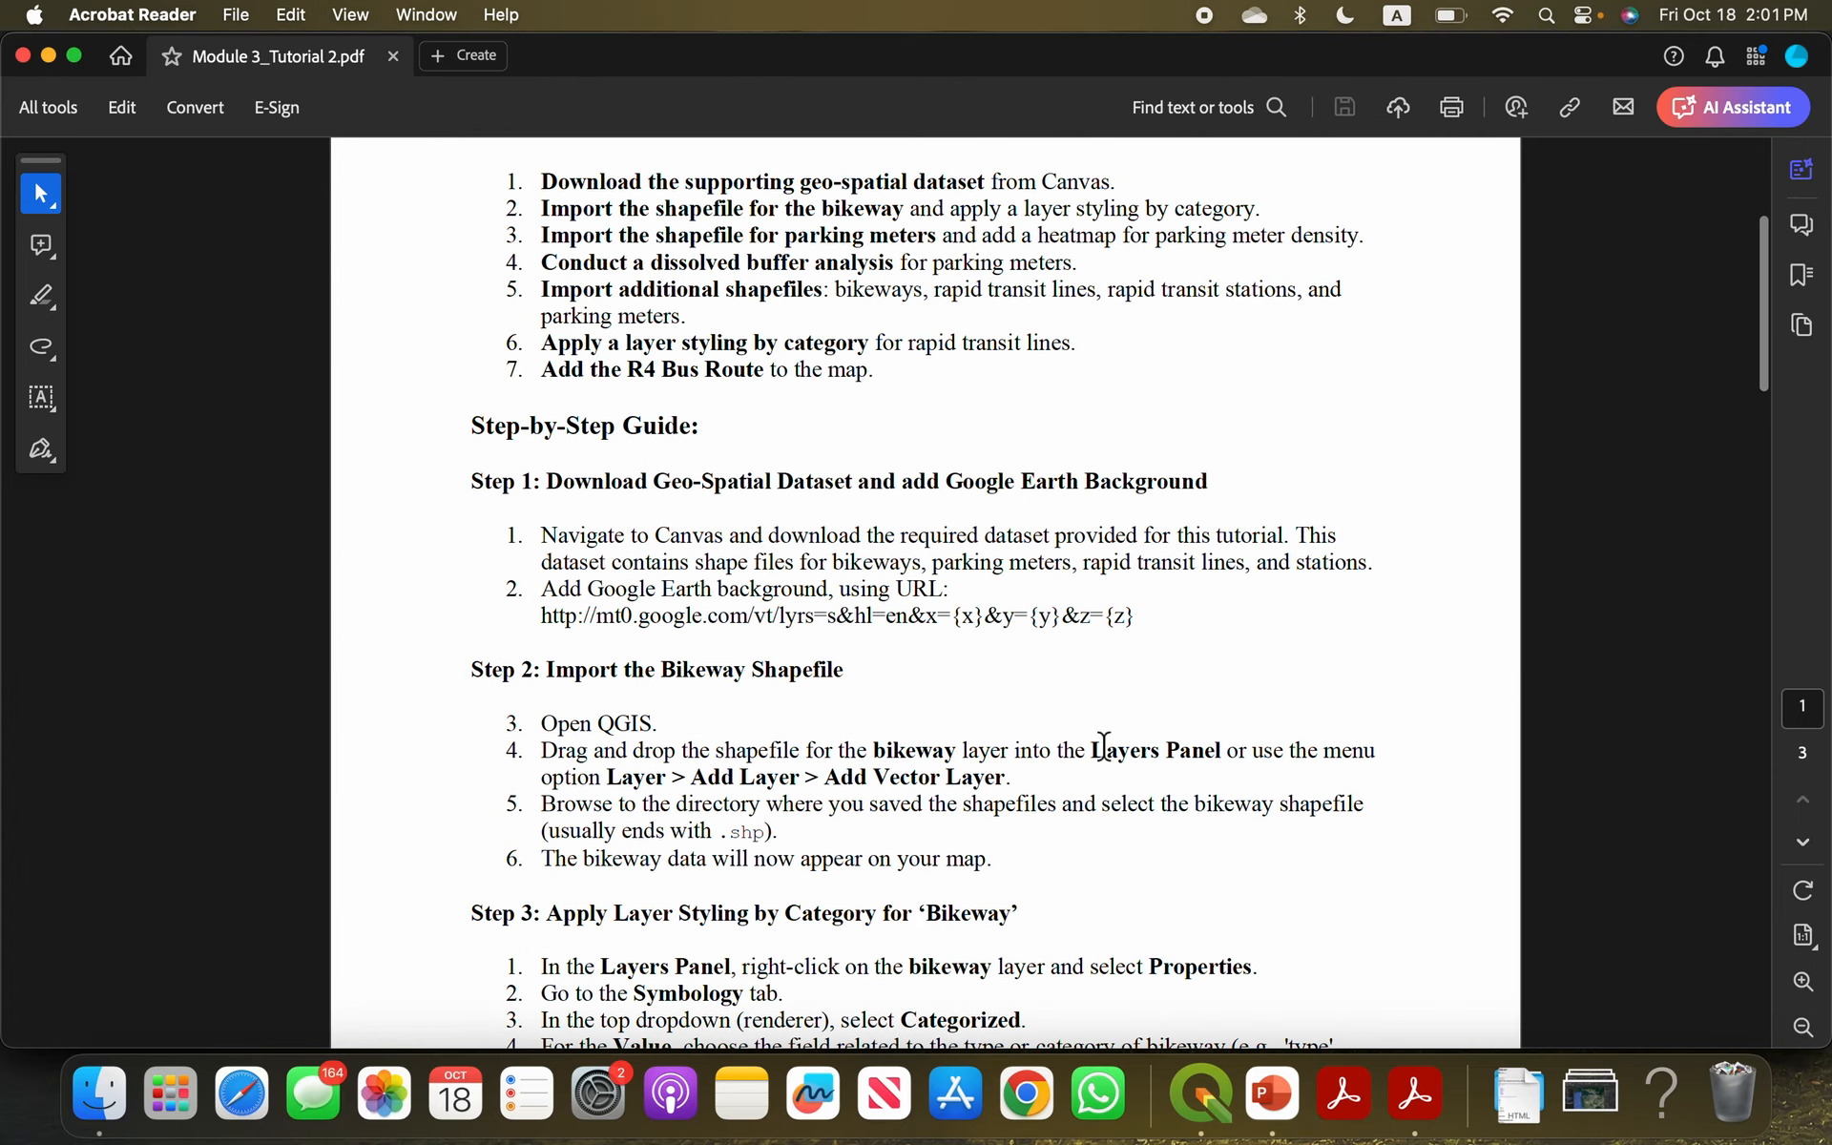
{"action": "left_click_drag", "start_coordinate": [542, 657], "coordinate": [1138, 658]}
{"action": "key", "text": "super+c"}
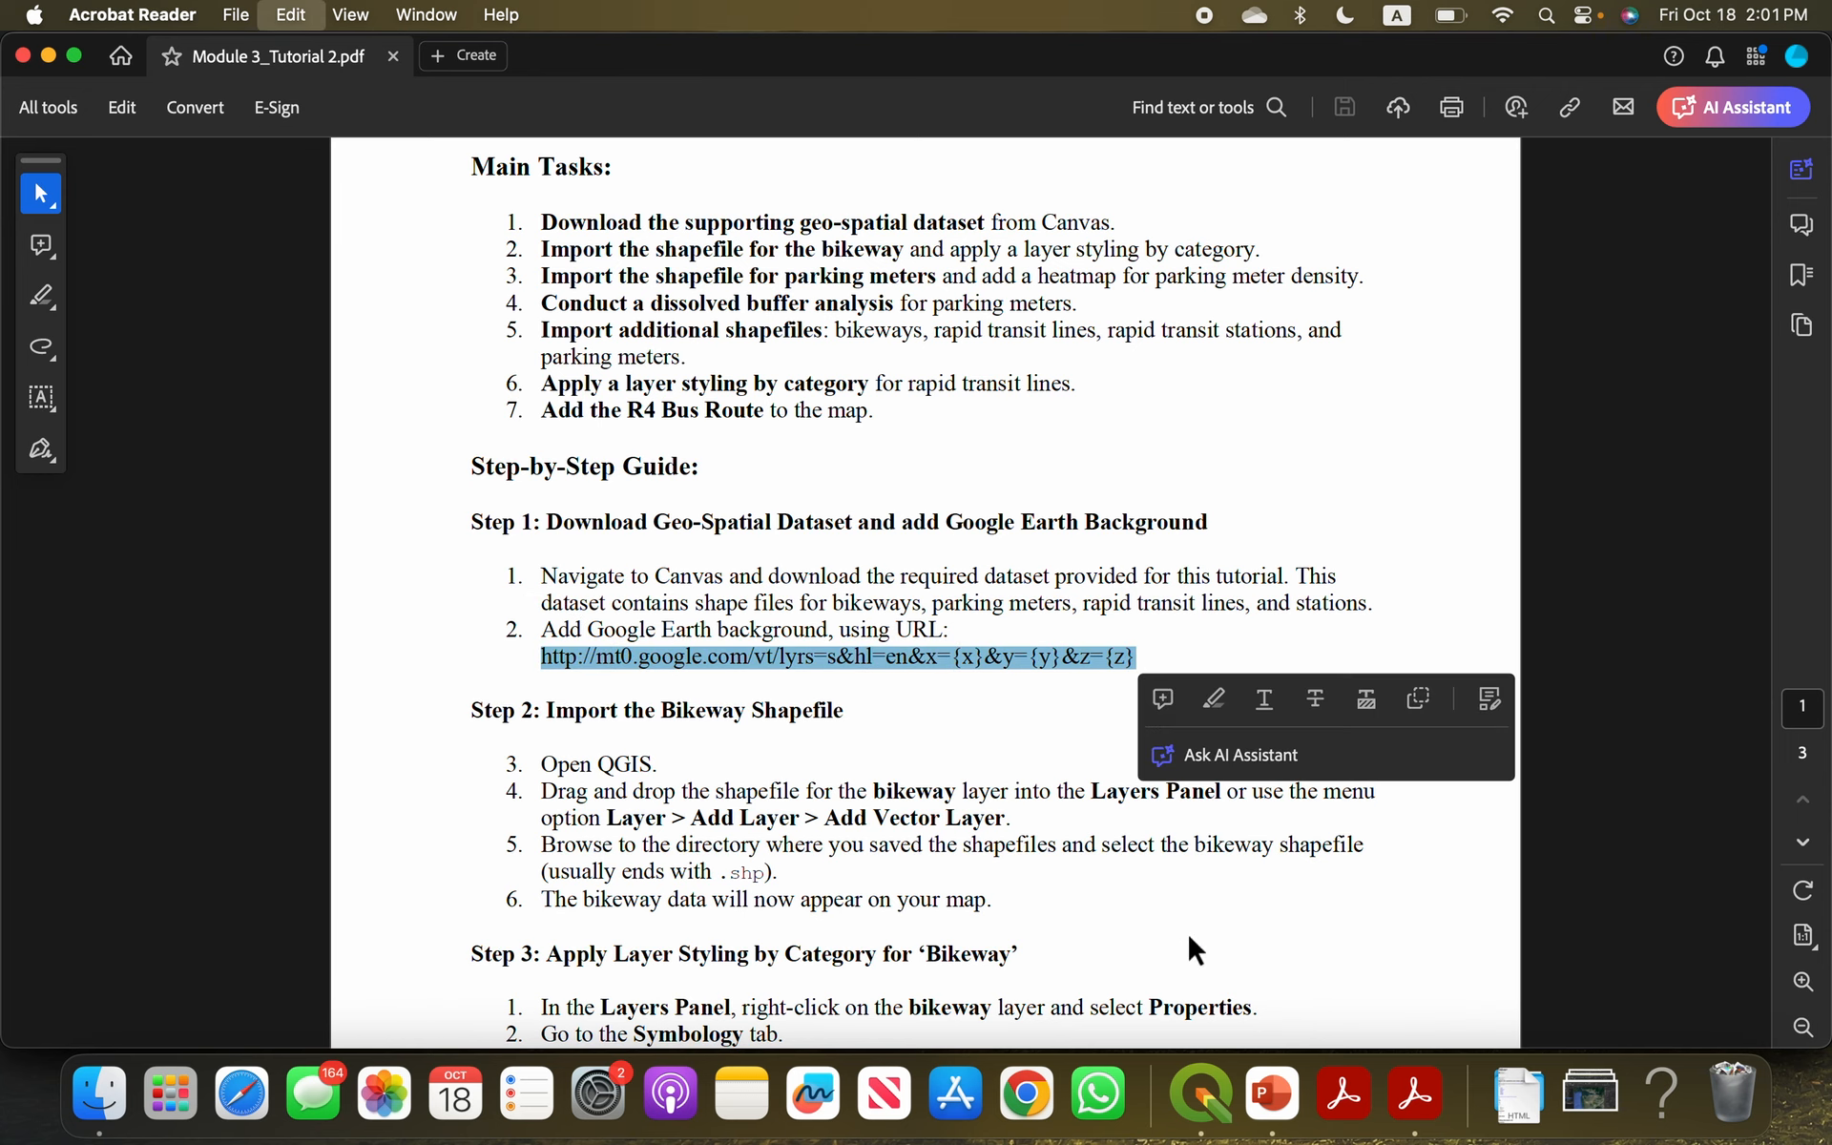
{"action": "left_click", "coordinate": [1200, 1093]}
{"action": "left_click", "coordinate": [879, 300]}
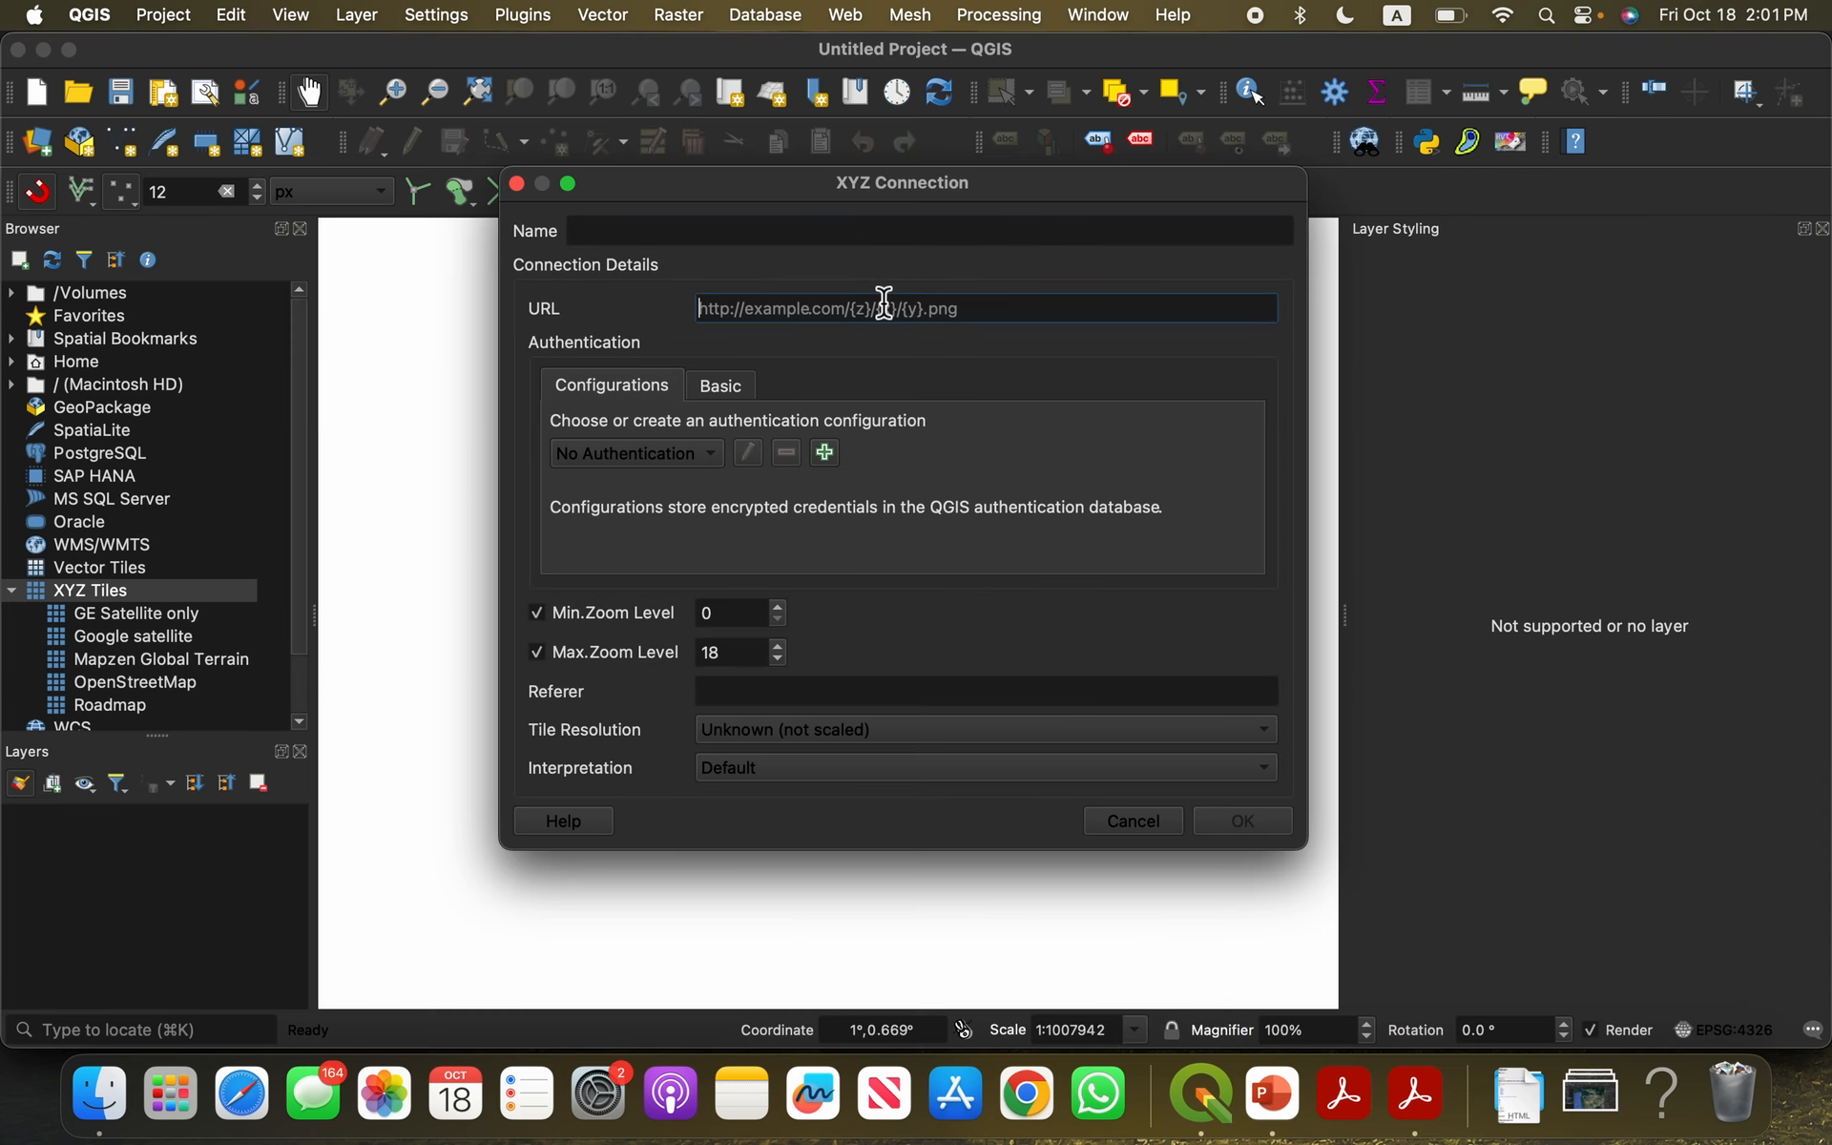
{"action": "key", "text": "super+v"}
{"action": "left_click", "coordinate": [849, 238]}
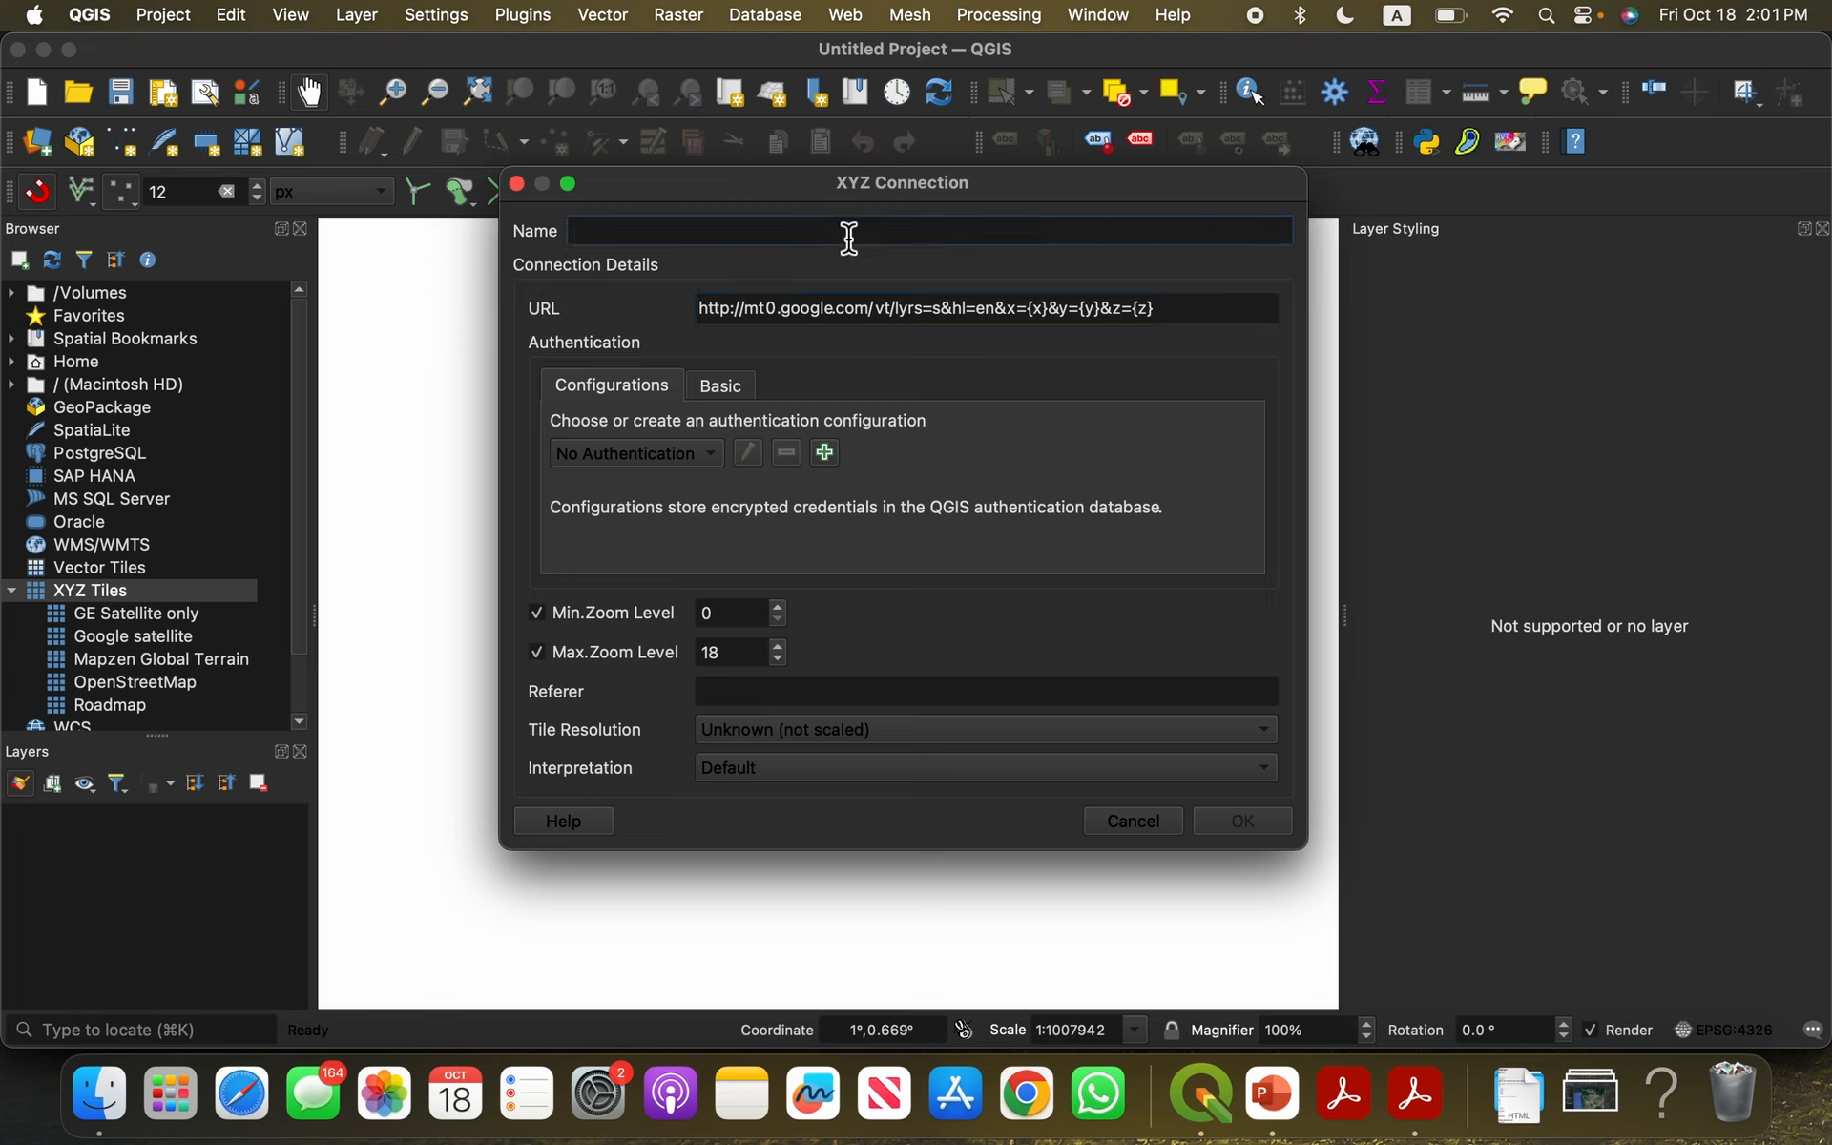
{"action": "type", "text": "Google Earth BG"}
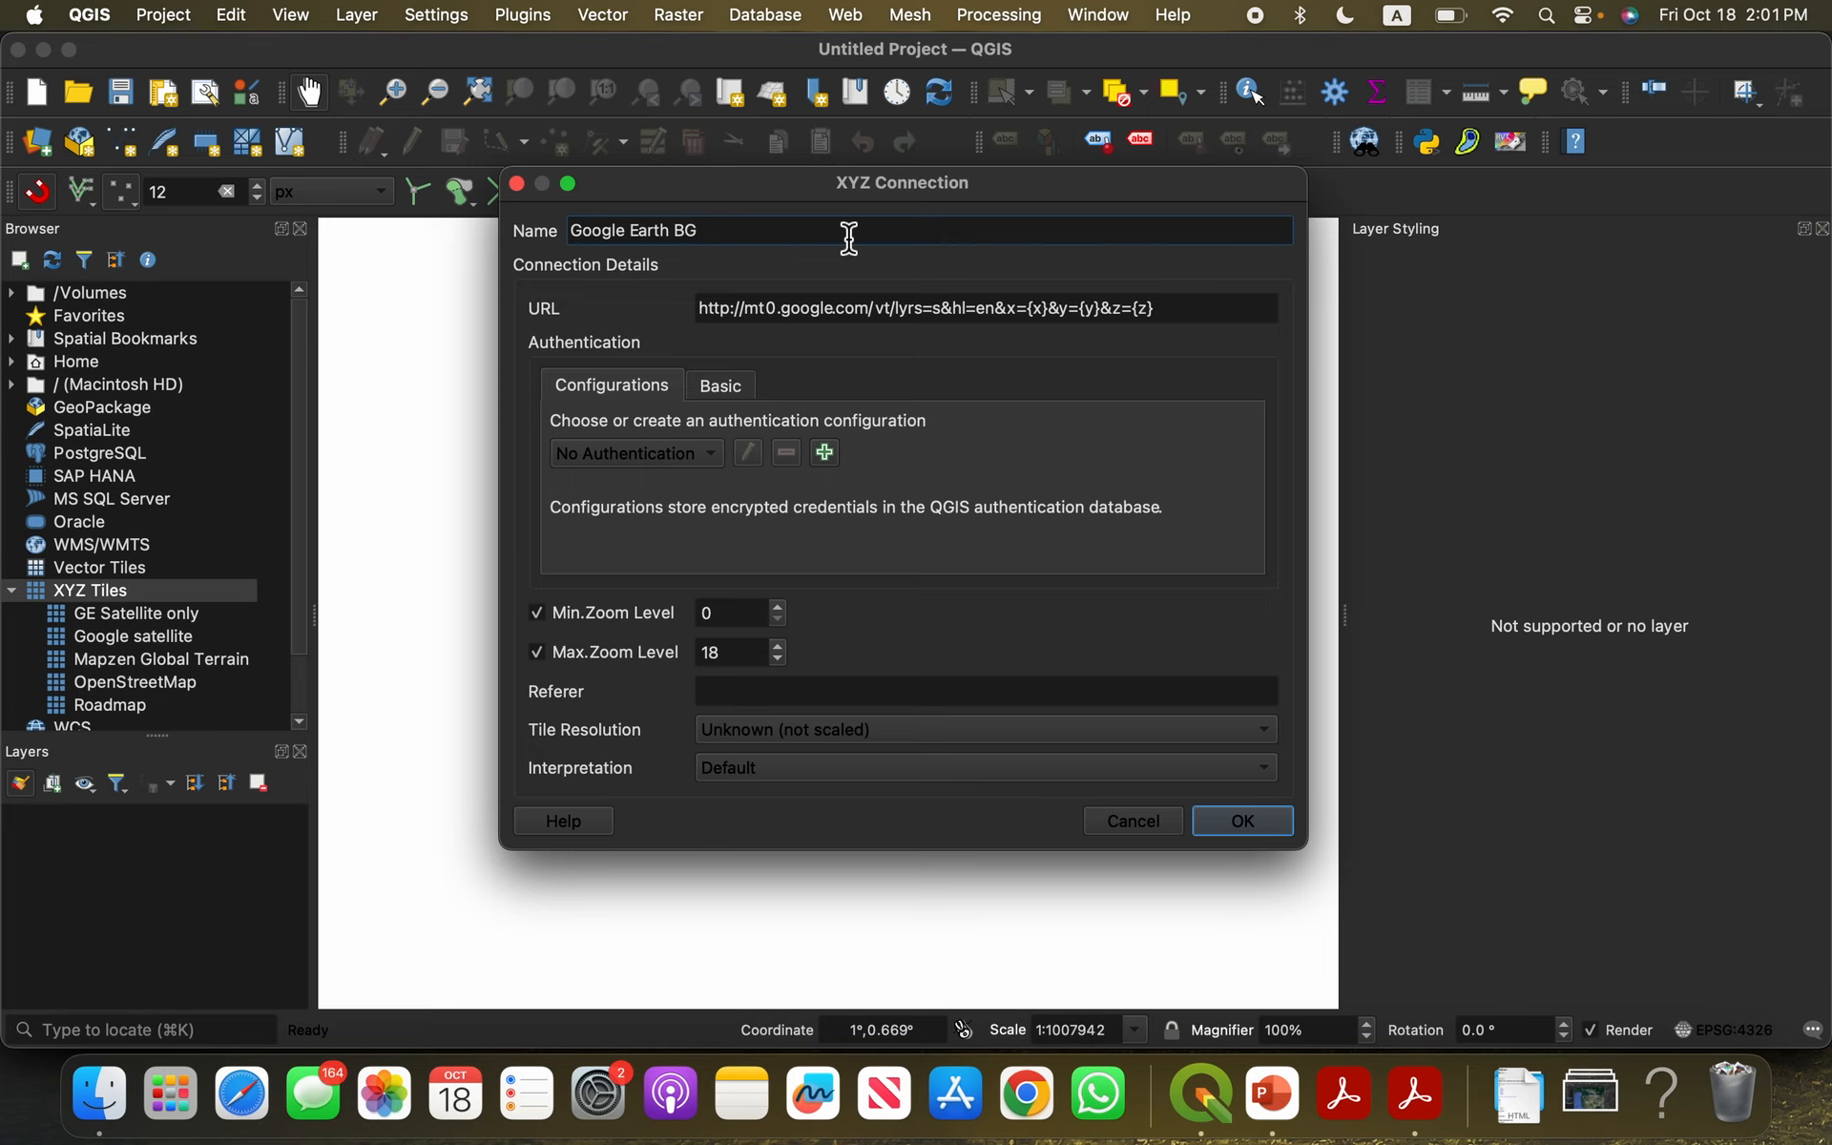
{"action": "key", "text": "Return"}
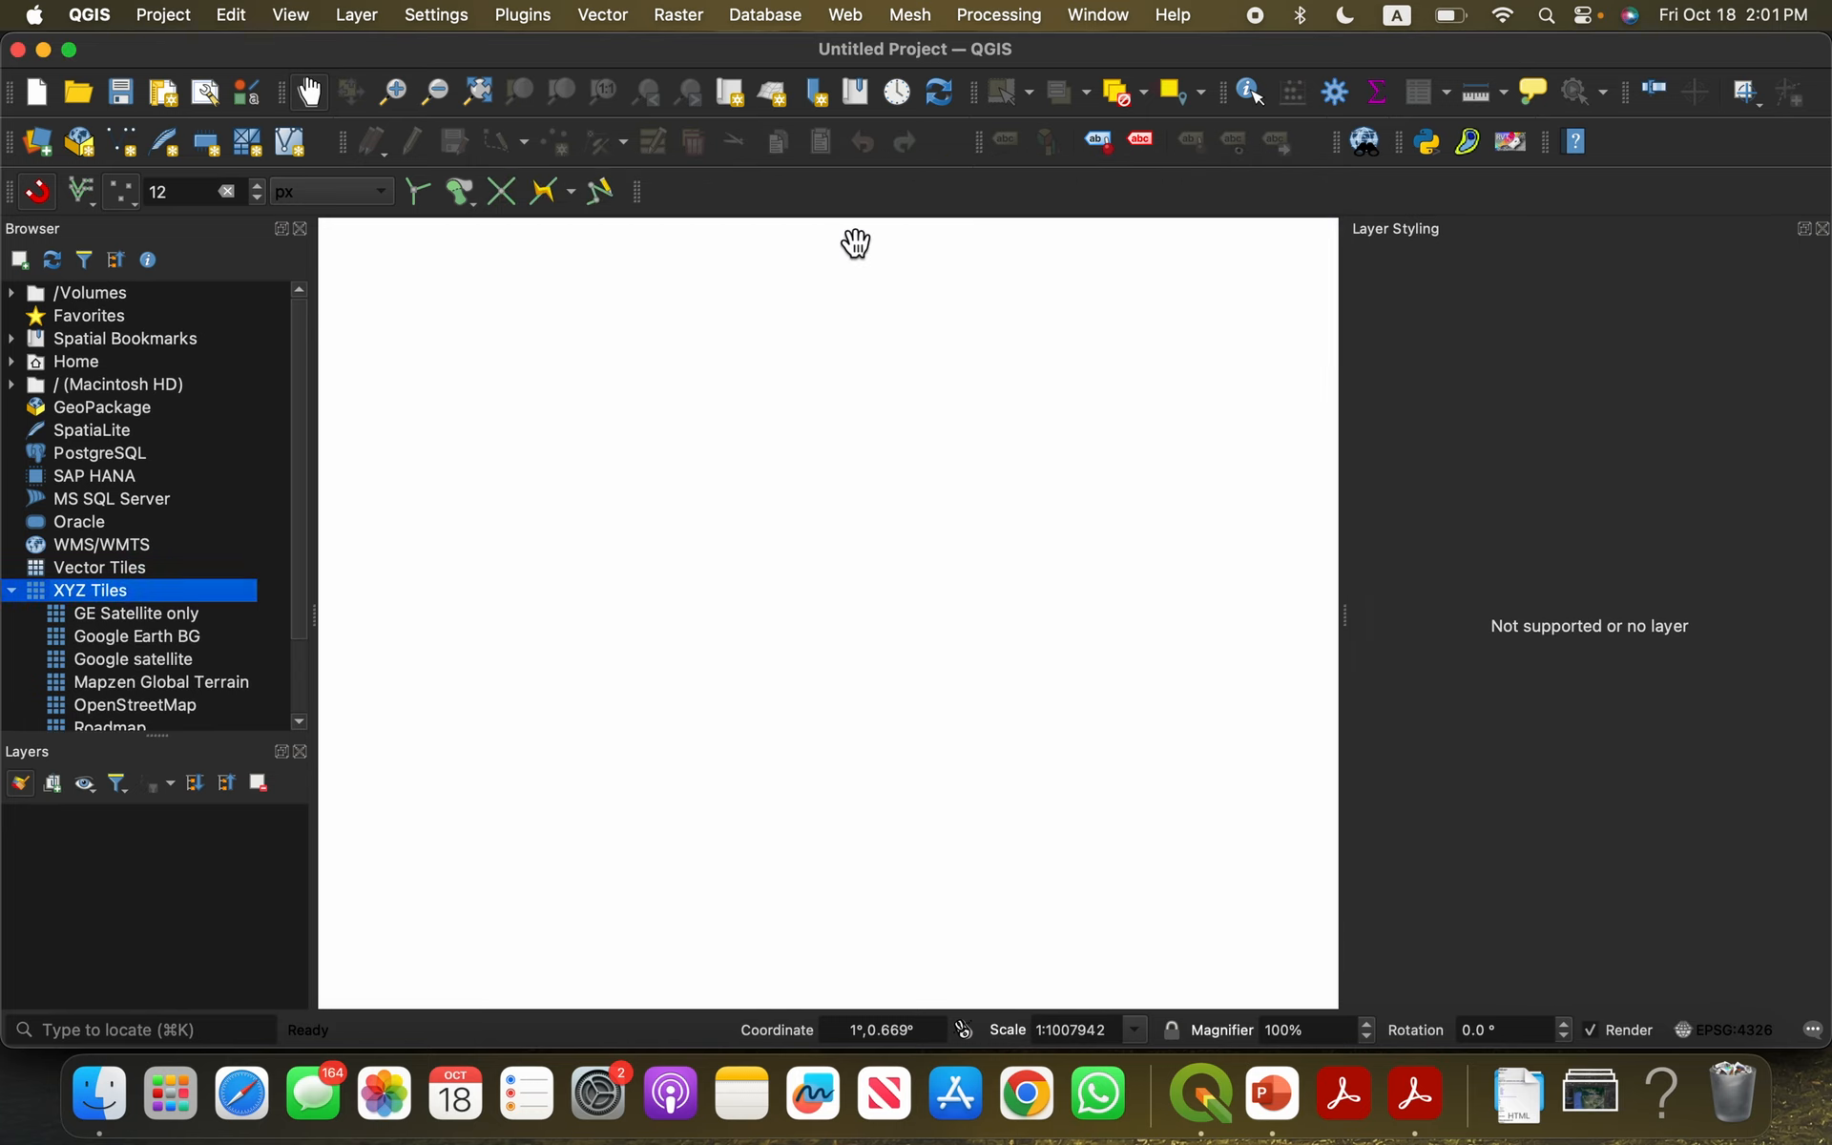
Step: Add the Google Earth BG tiles to the project as a layer and bring up the Vancouver area
{"action": "left_click", "coordinate": [122, 637]}
{"action": "left_click_drag", "start_coordinate": [118, 638], "coordinate": [152, 939]}
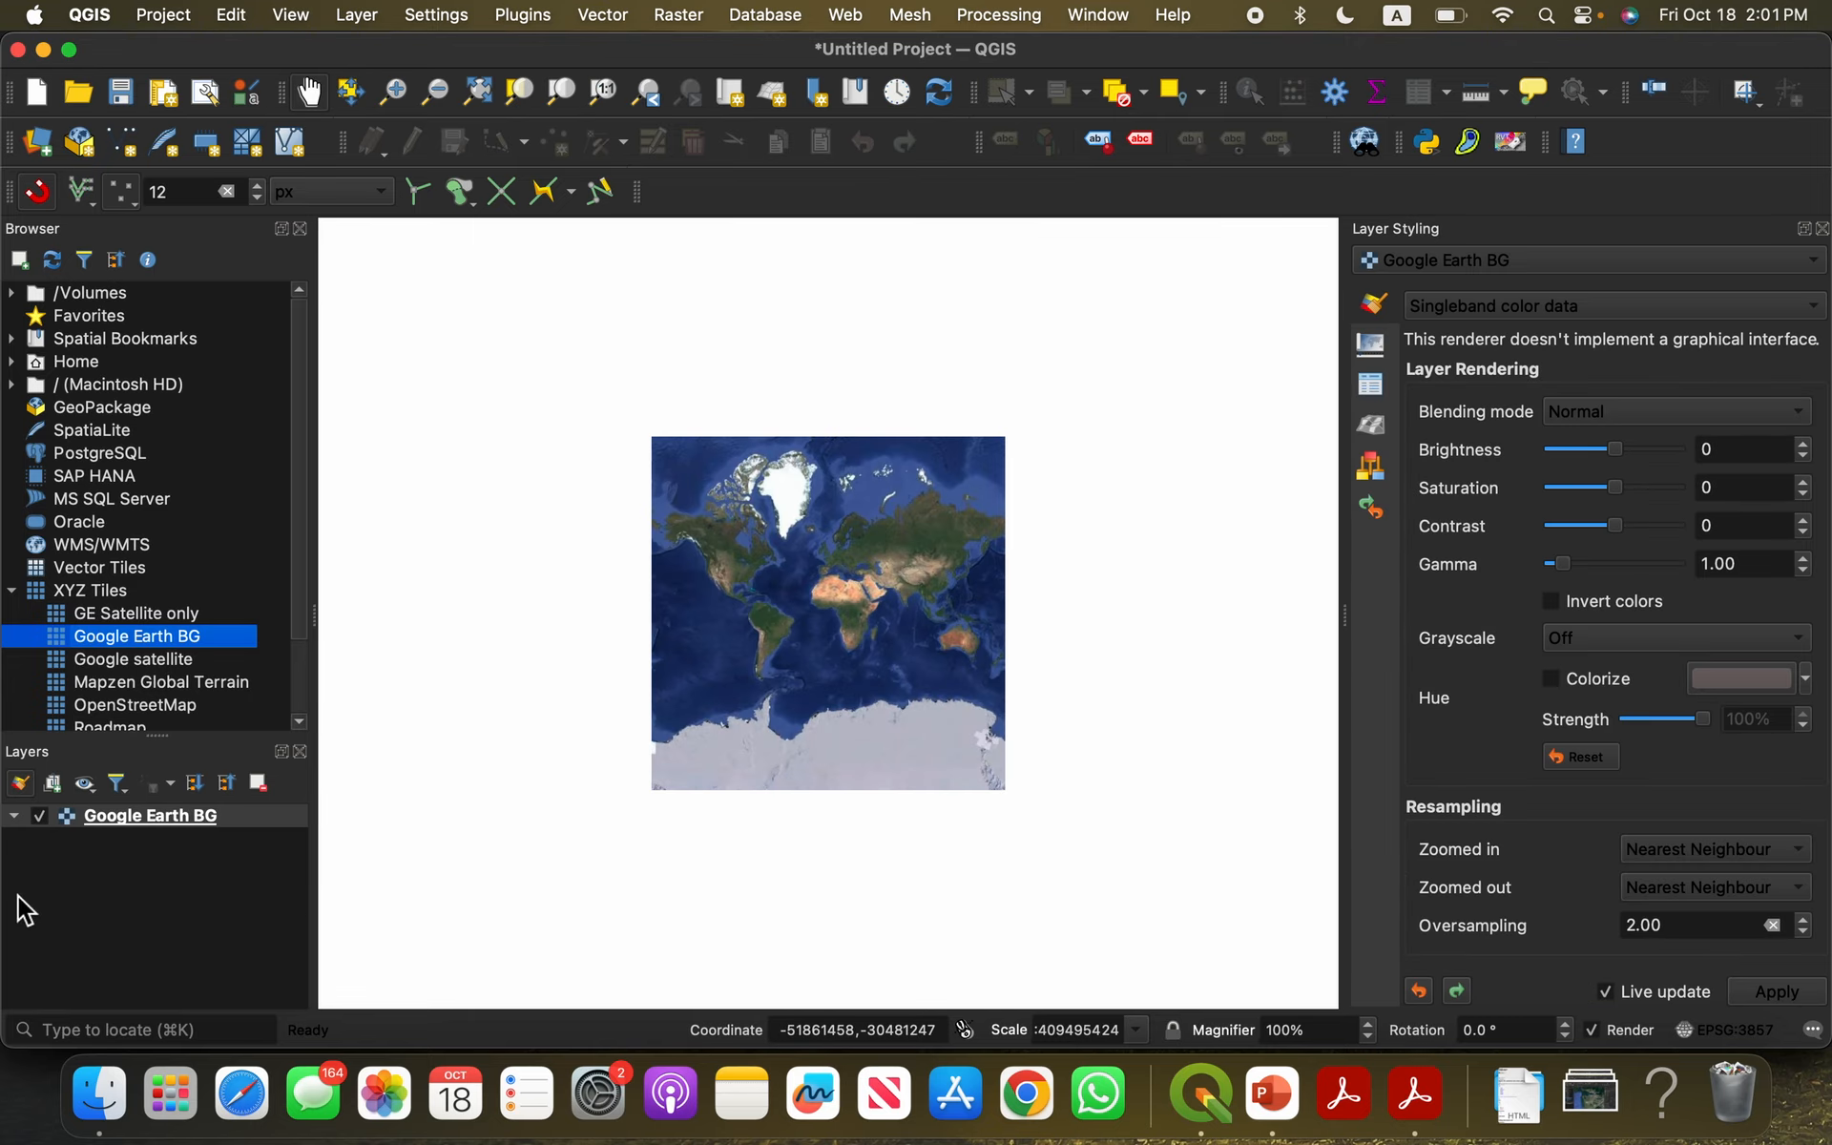
{"action": "scroll", "coordinate": [713, 599], "scroll_direction": "up", "scroll_amount": 4}
{"action": "left_click_drag", "start_coordinate": [831, 519], "coordinate": [832, 832]}
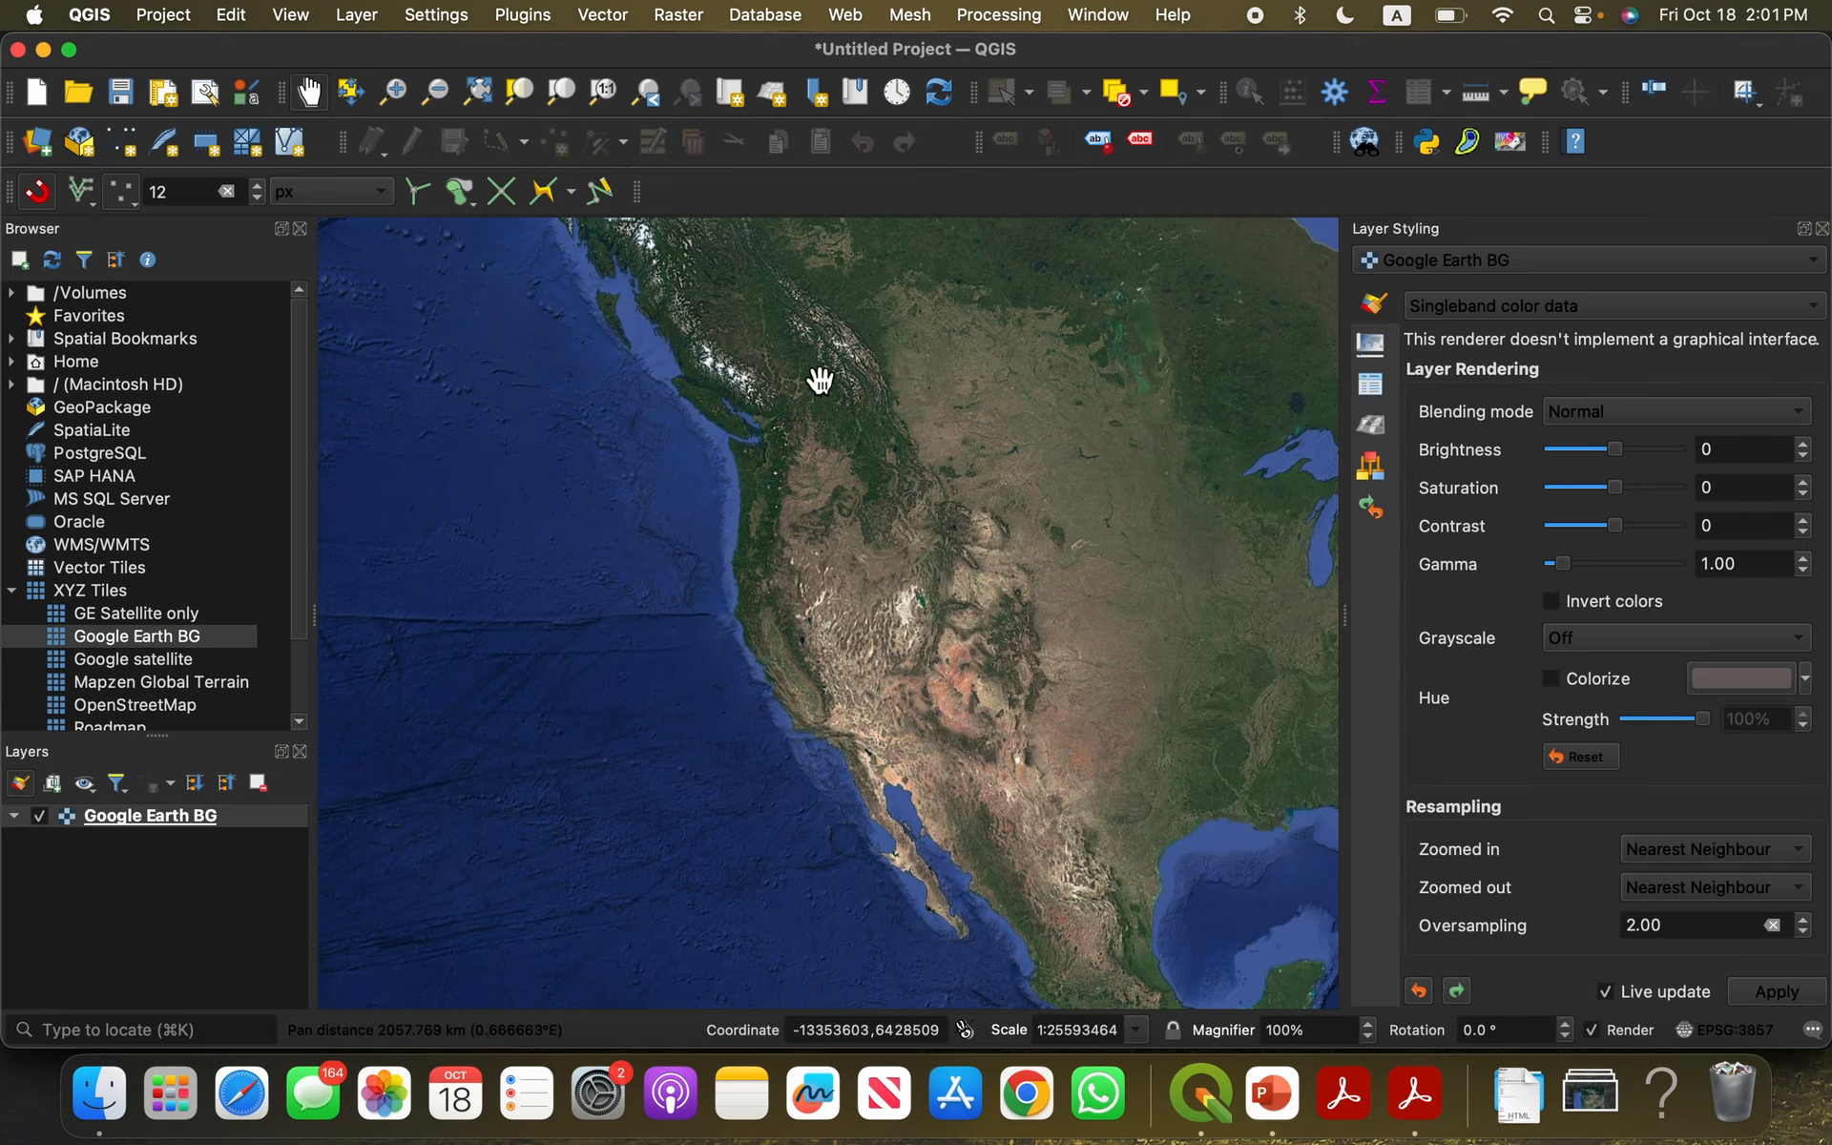
{"action": "scroll", "coordinate": [787, 430], "scroll_direction": "up", "scroll_amount": 1}
{"action": "scroll", "coordinate": [787, 430], "scroll_direction": "up", "scroll_amount": 5}
{"action": "left_click_drag", "start_coordinate": [642, 441], "coordinate": [777, 519]}
{"action": "scroll", "coordinate": [863, 568], "scroll_direction": "up", "scroll_amount": 2}
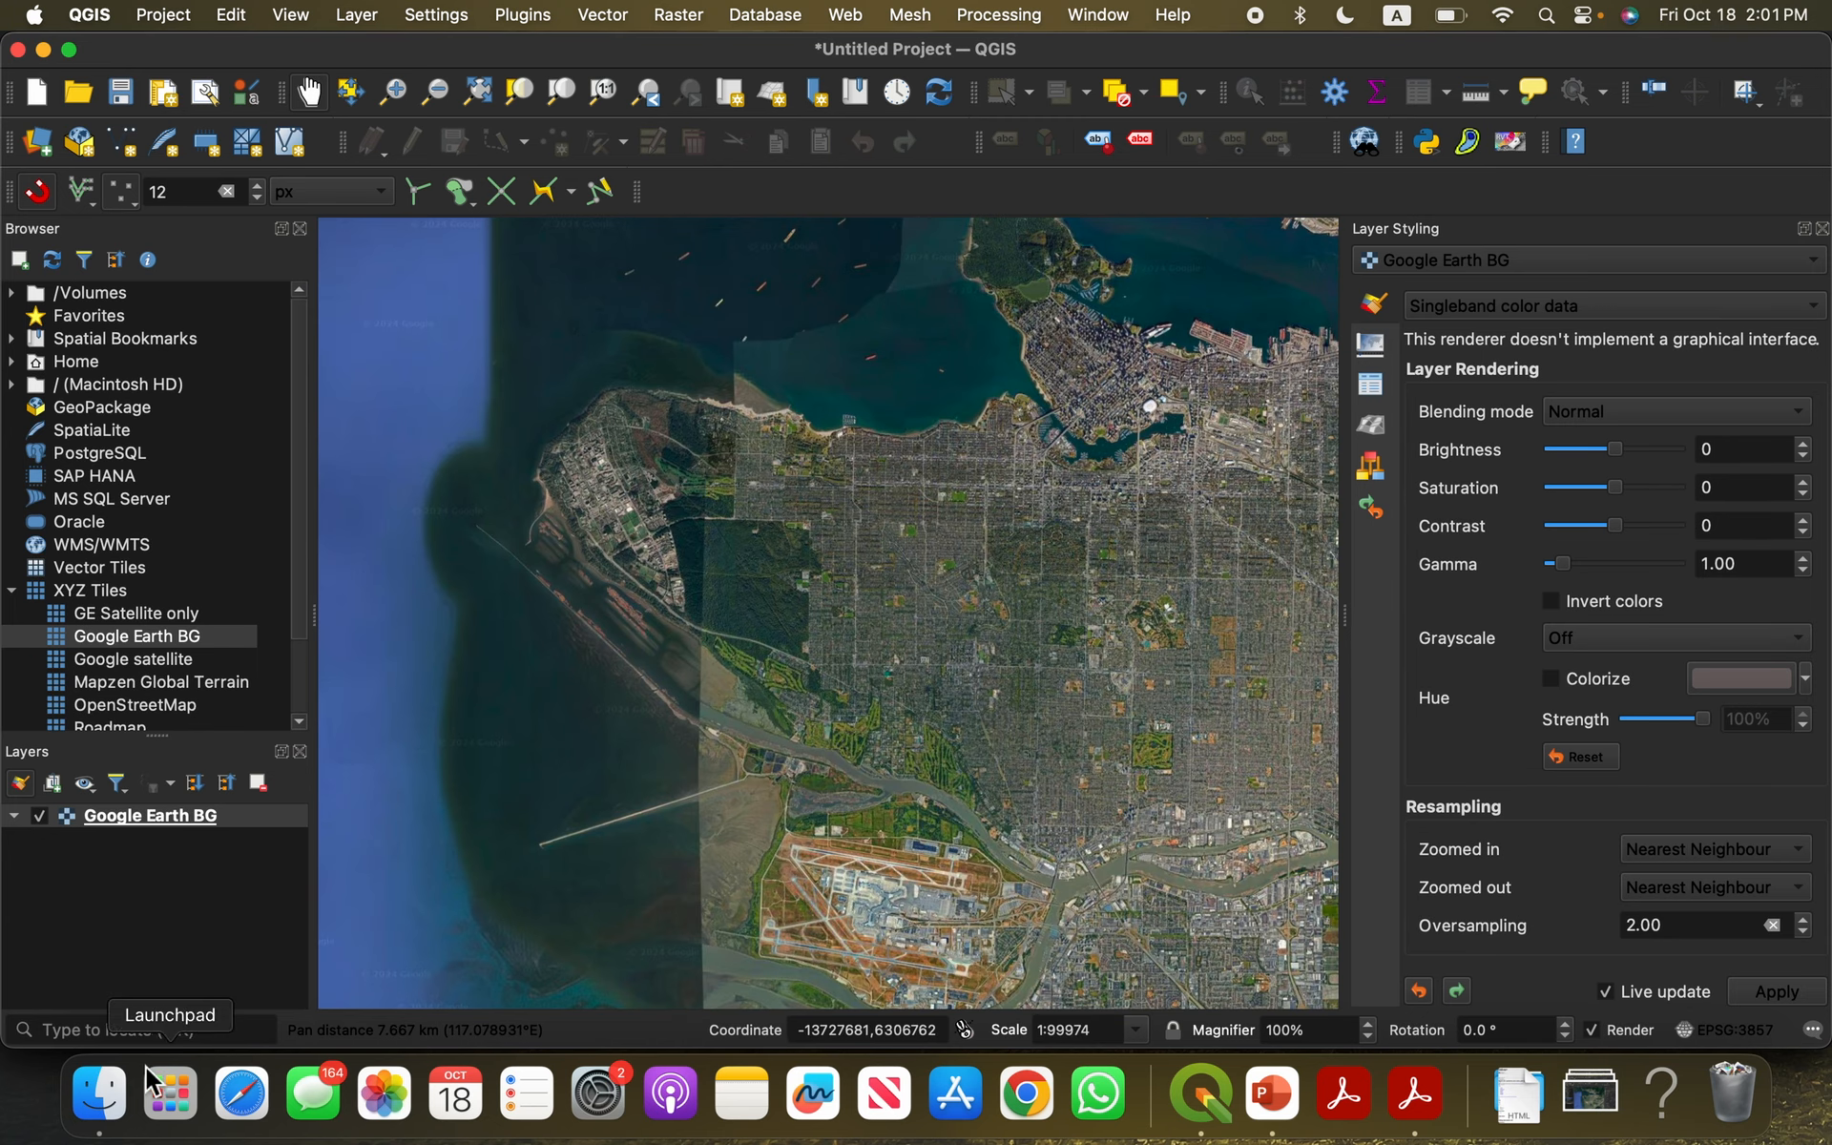
Step: Switch to Finder, open the Module 3-Tutorial 2-files folder and select its six folders from bikeways to rapid-transit-stations
{"action": "left_click", "coordinate": [99, 1097]}
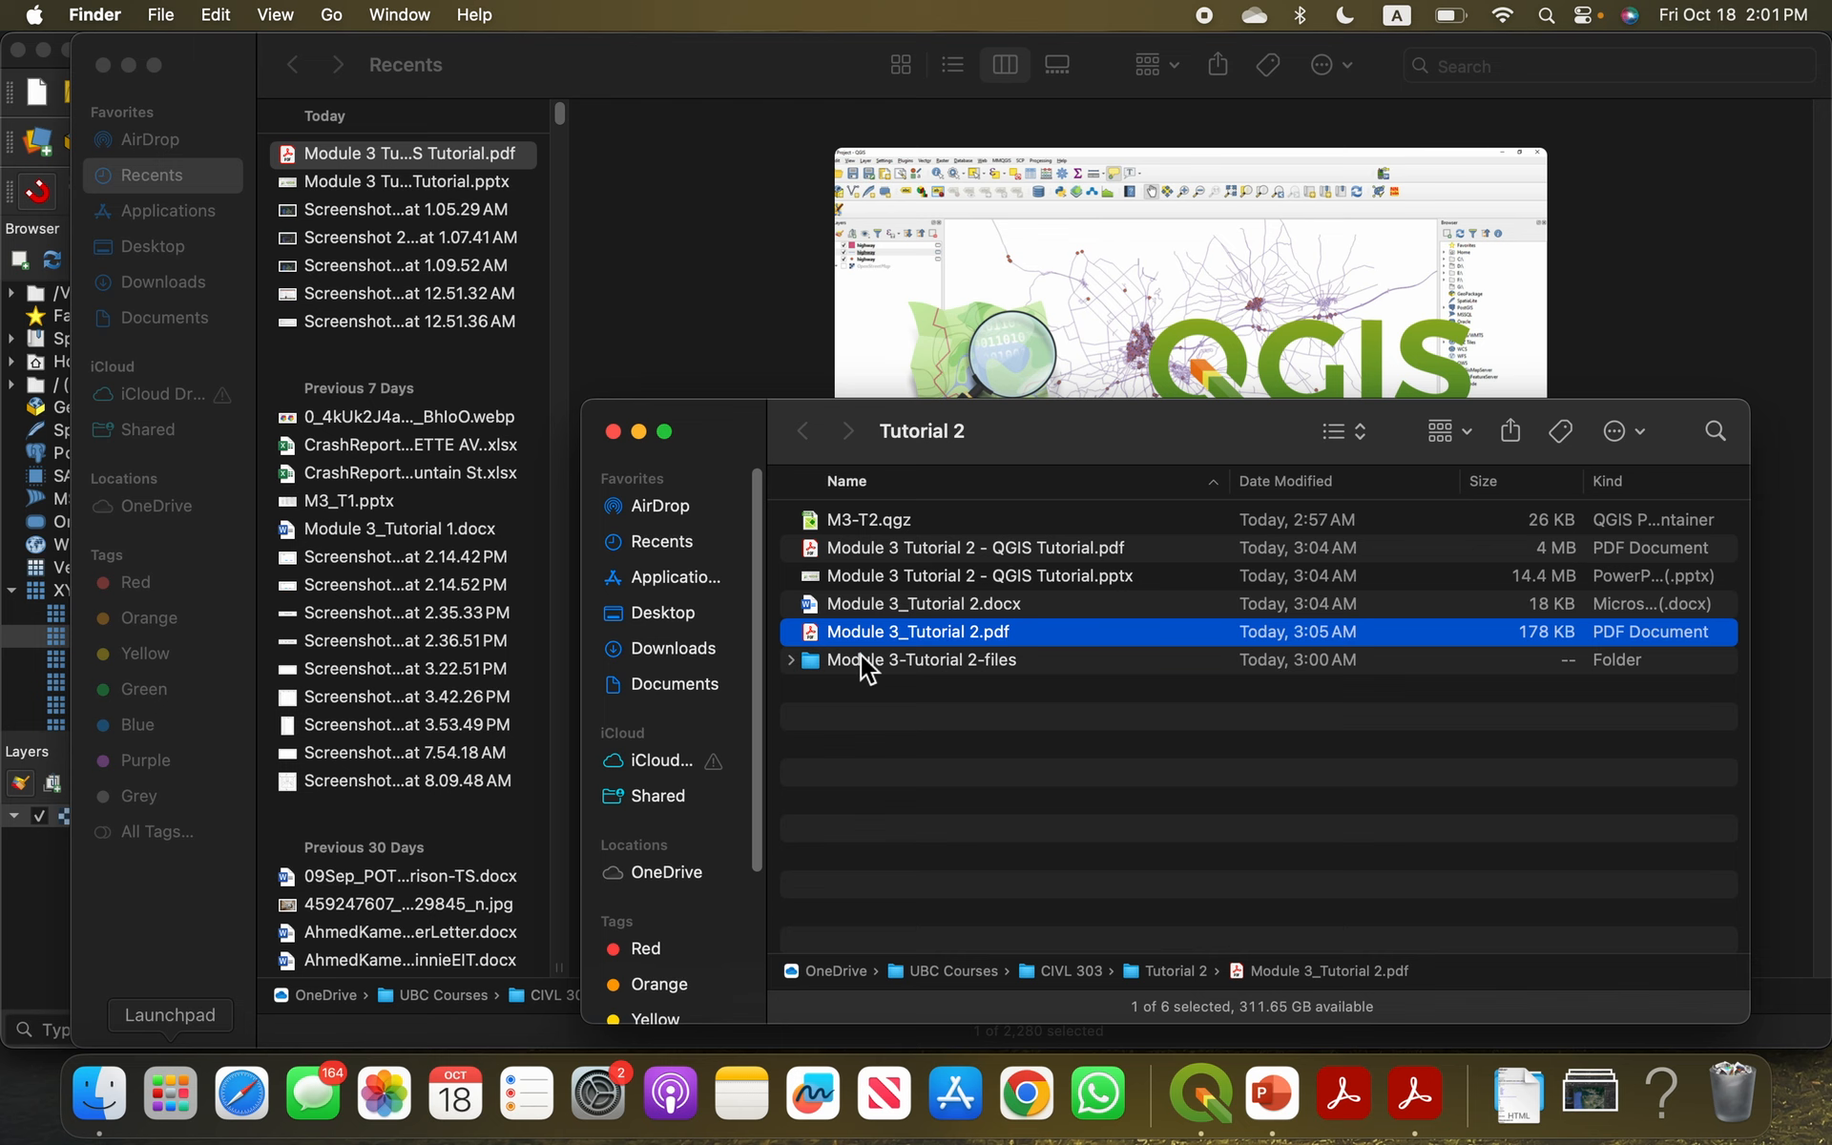
{"action": "double_click", "coordinate": [935, 660]}
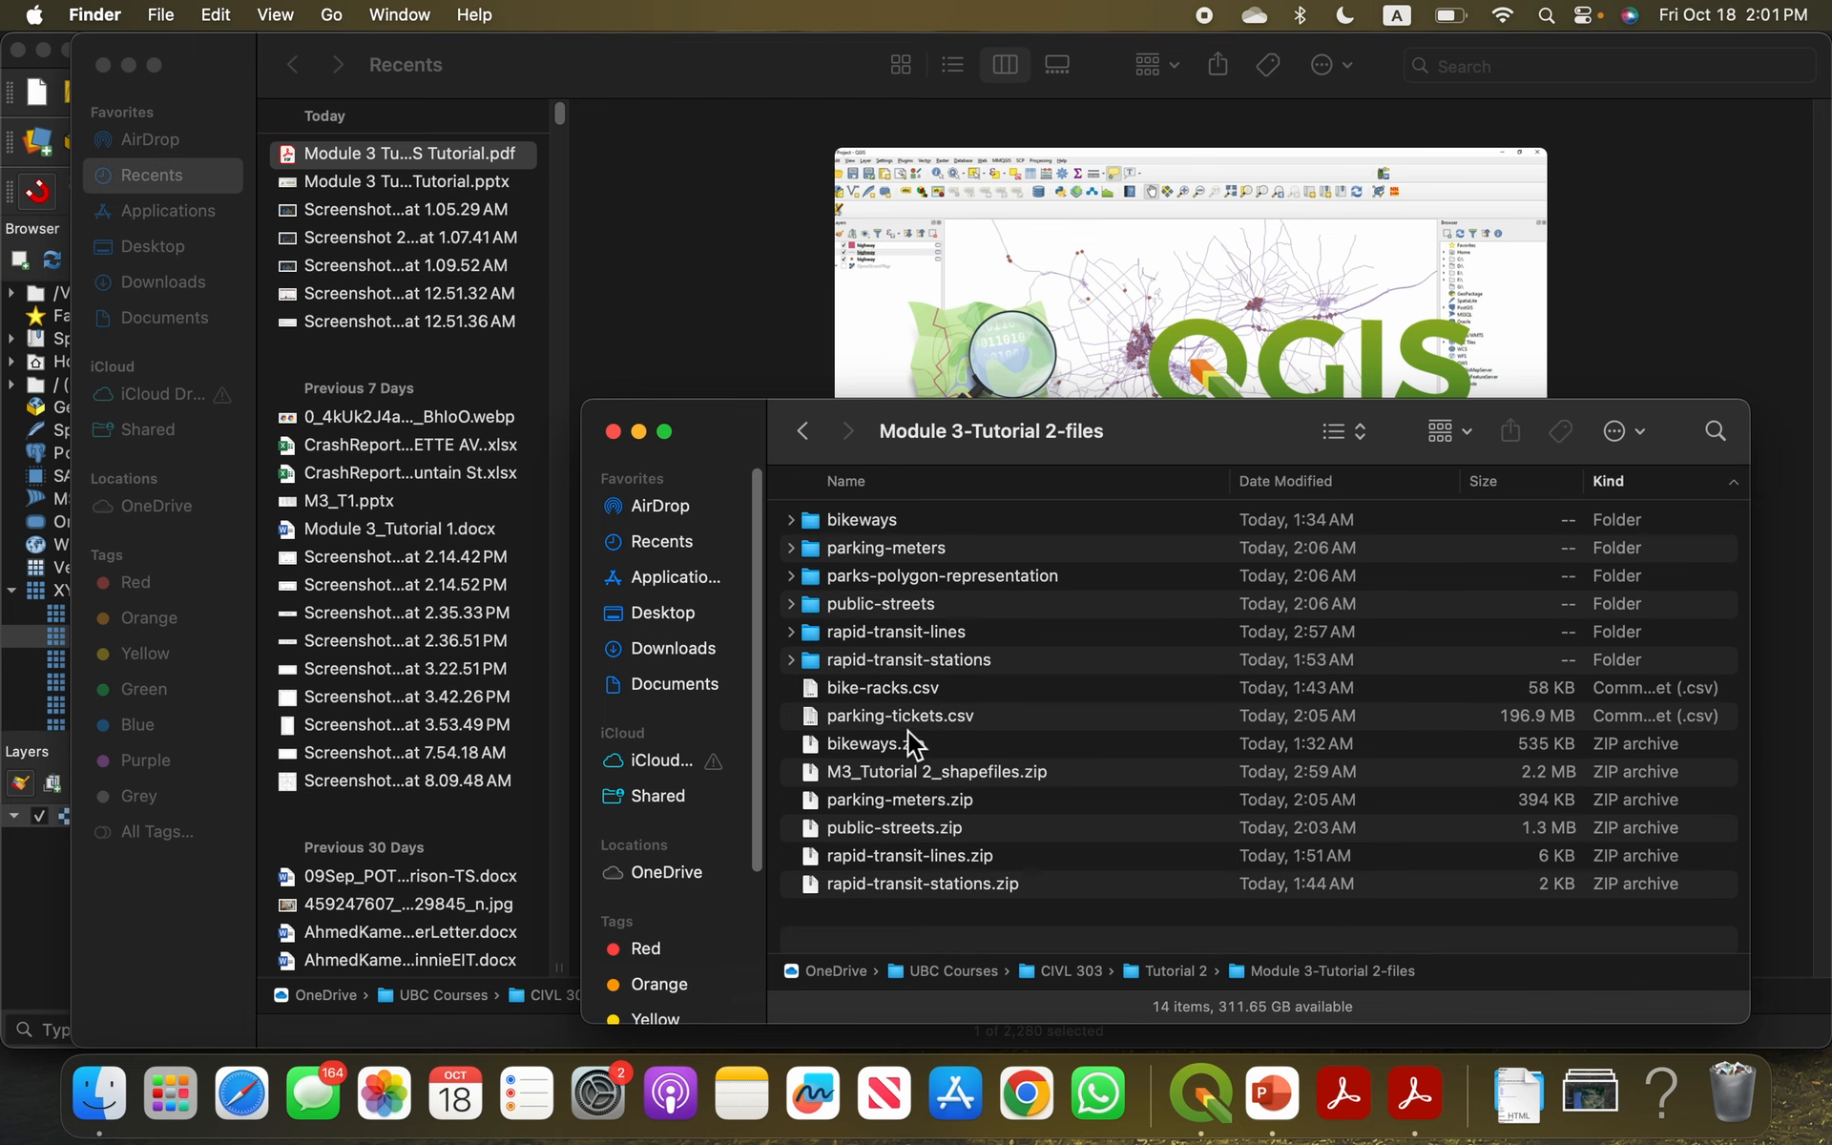
{"action": "left_click", "coordinate": [893, 666]}
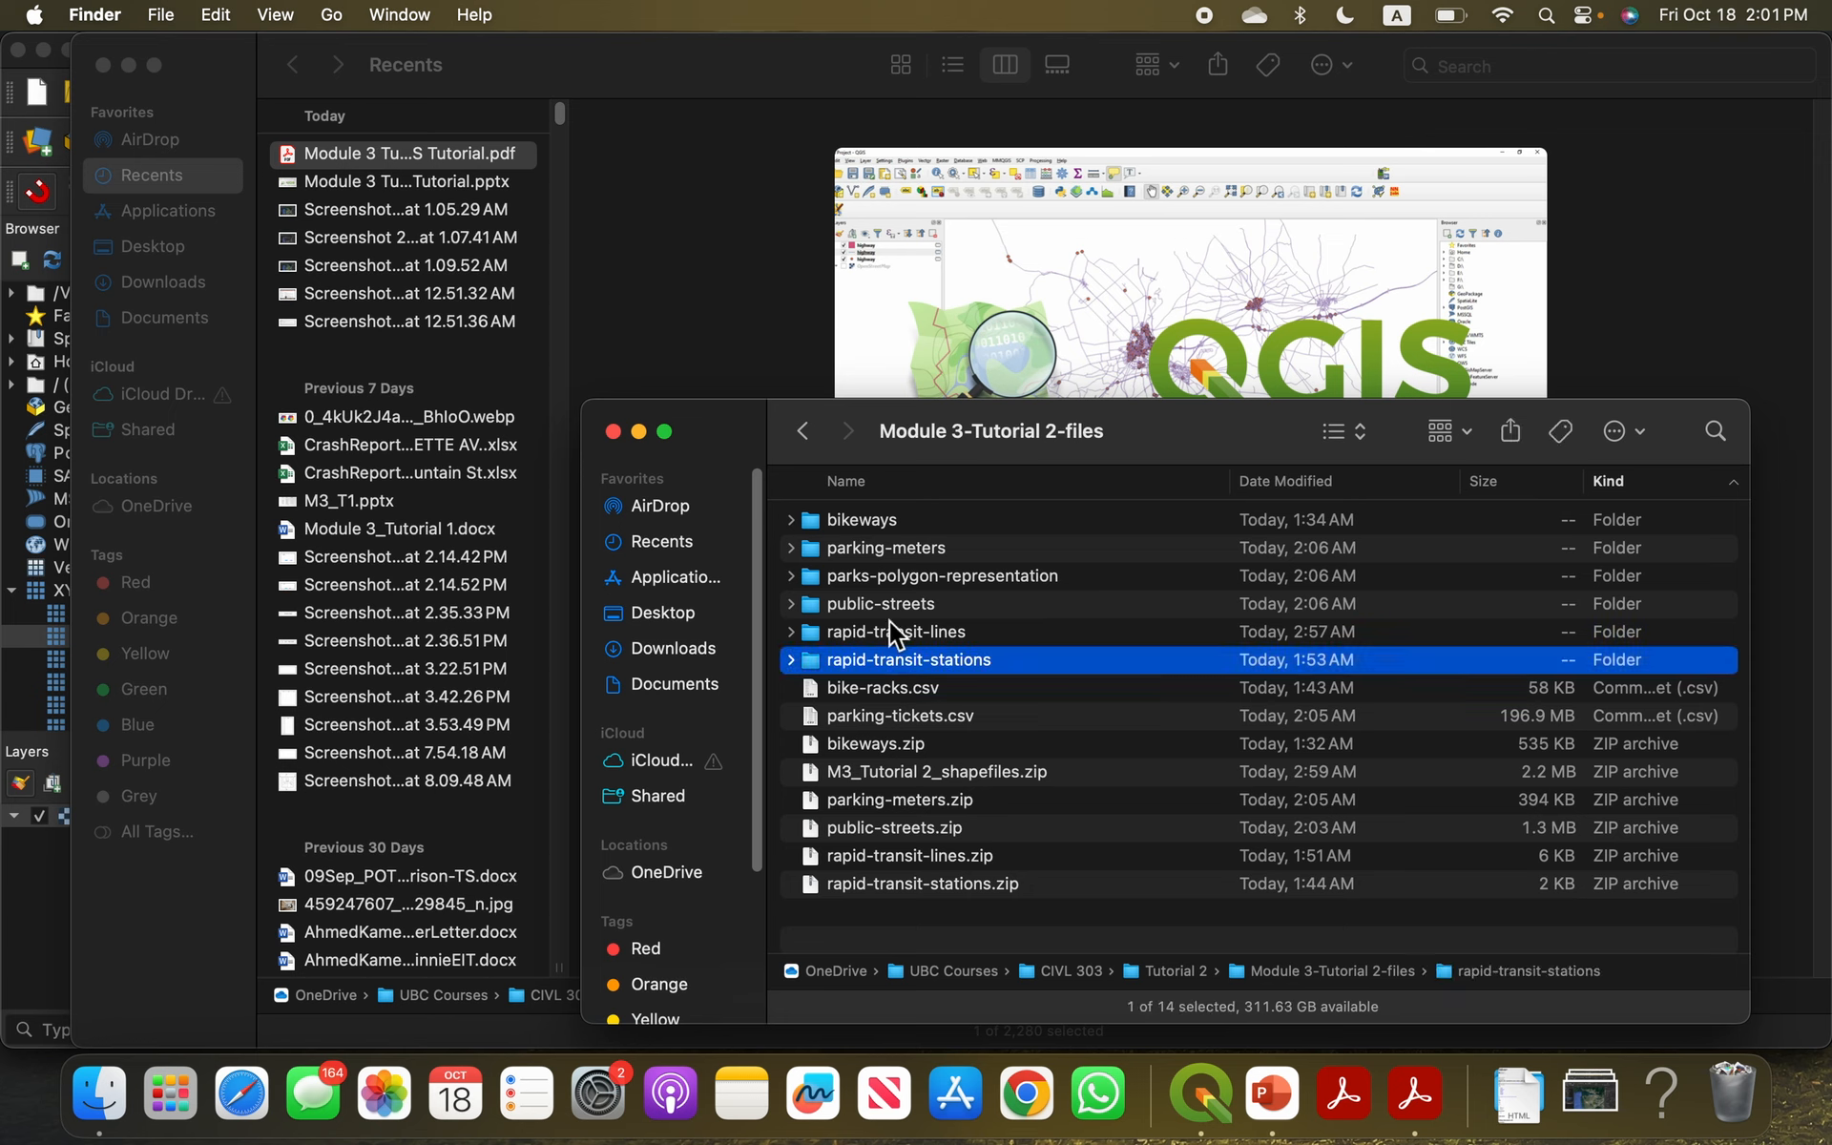
{"action": "left_click", "coordinate": [873, 525], "text": "shift"}
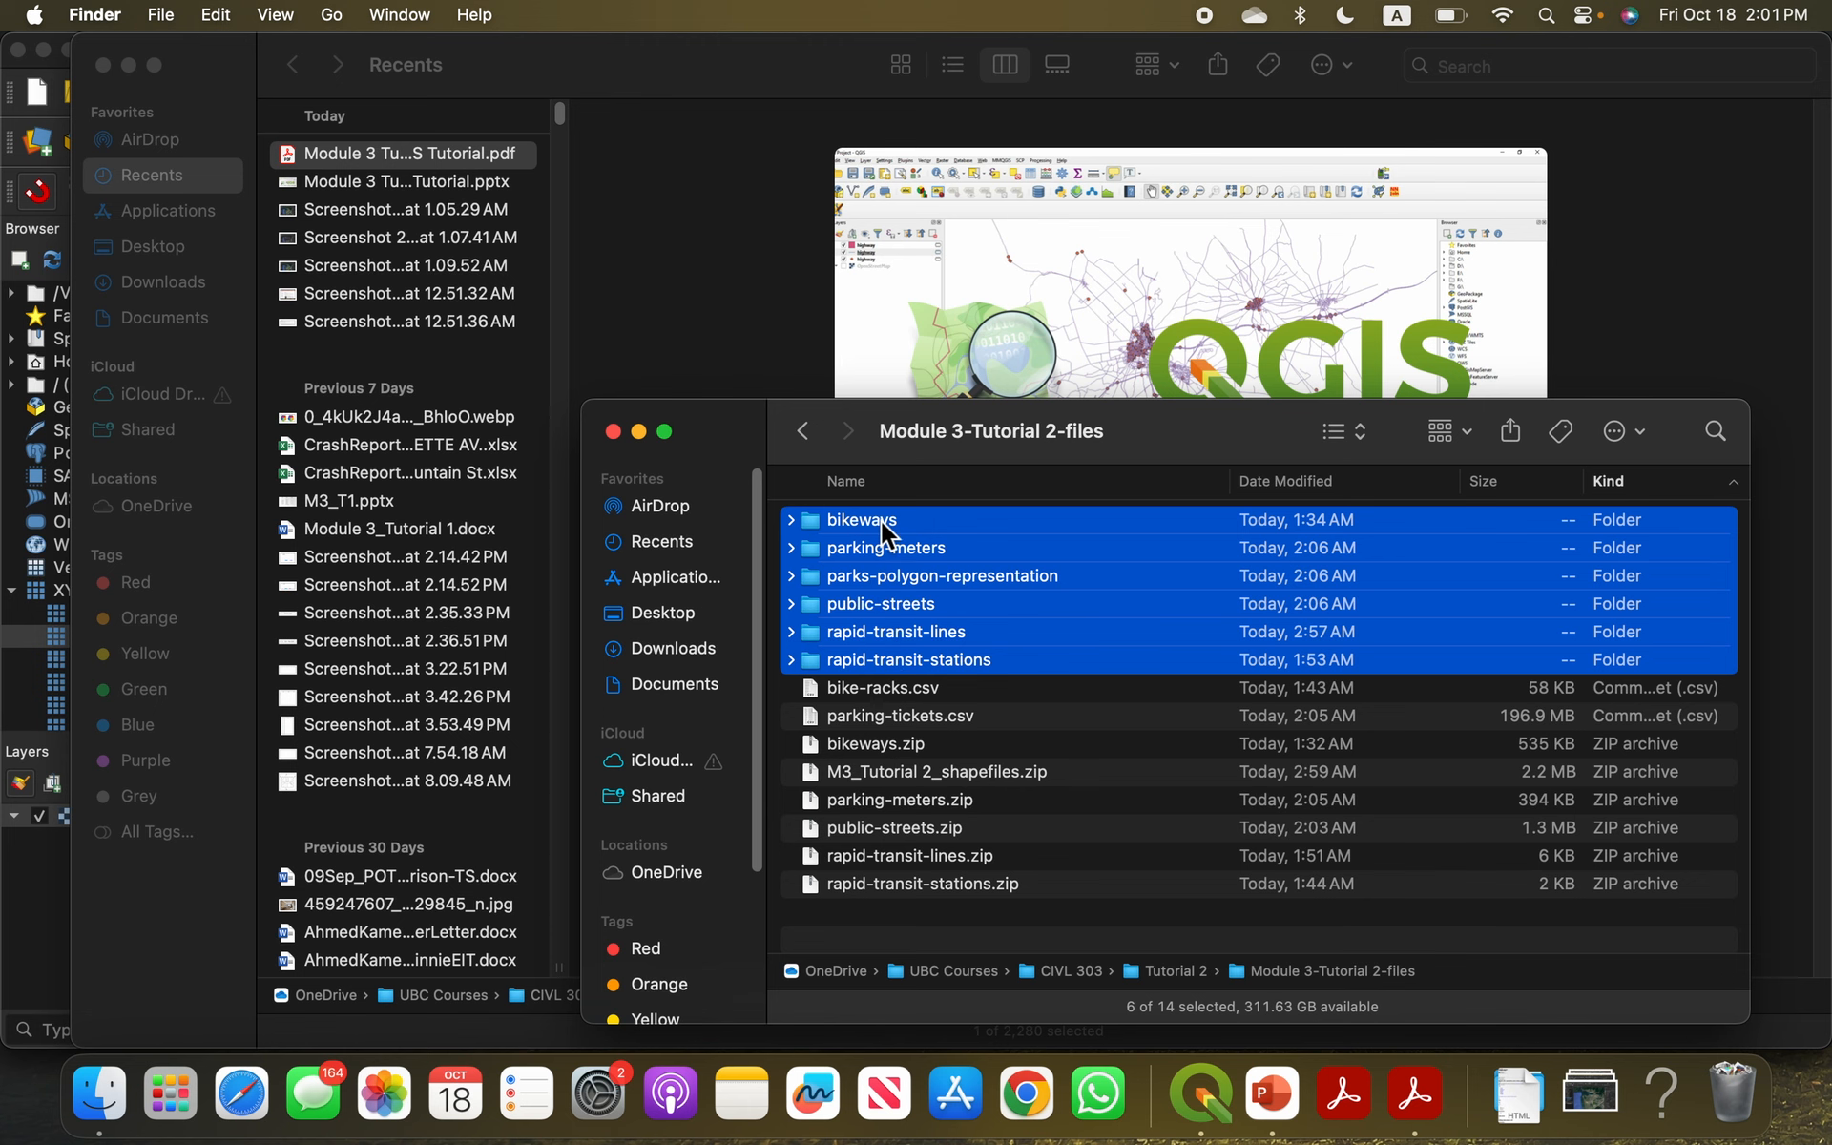
Step: Switch to Acrobat Reader and review the instructions for Step 2: Import the Bikeway Shapefile
{"action": "left_click", "coordinate": [1414, 1092]}
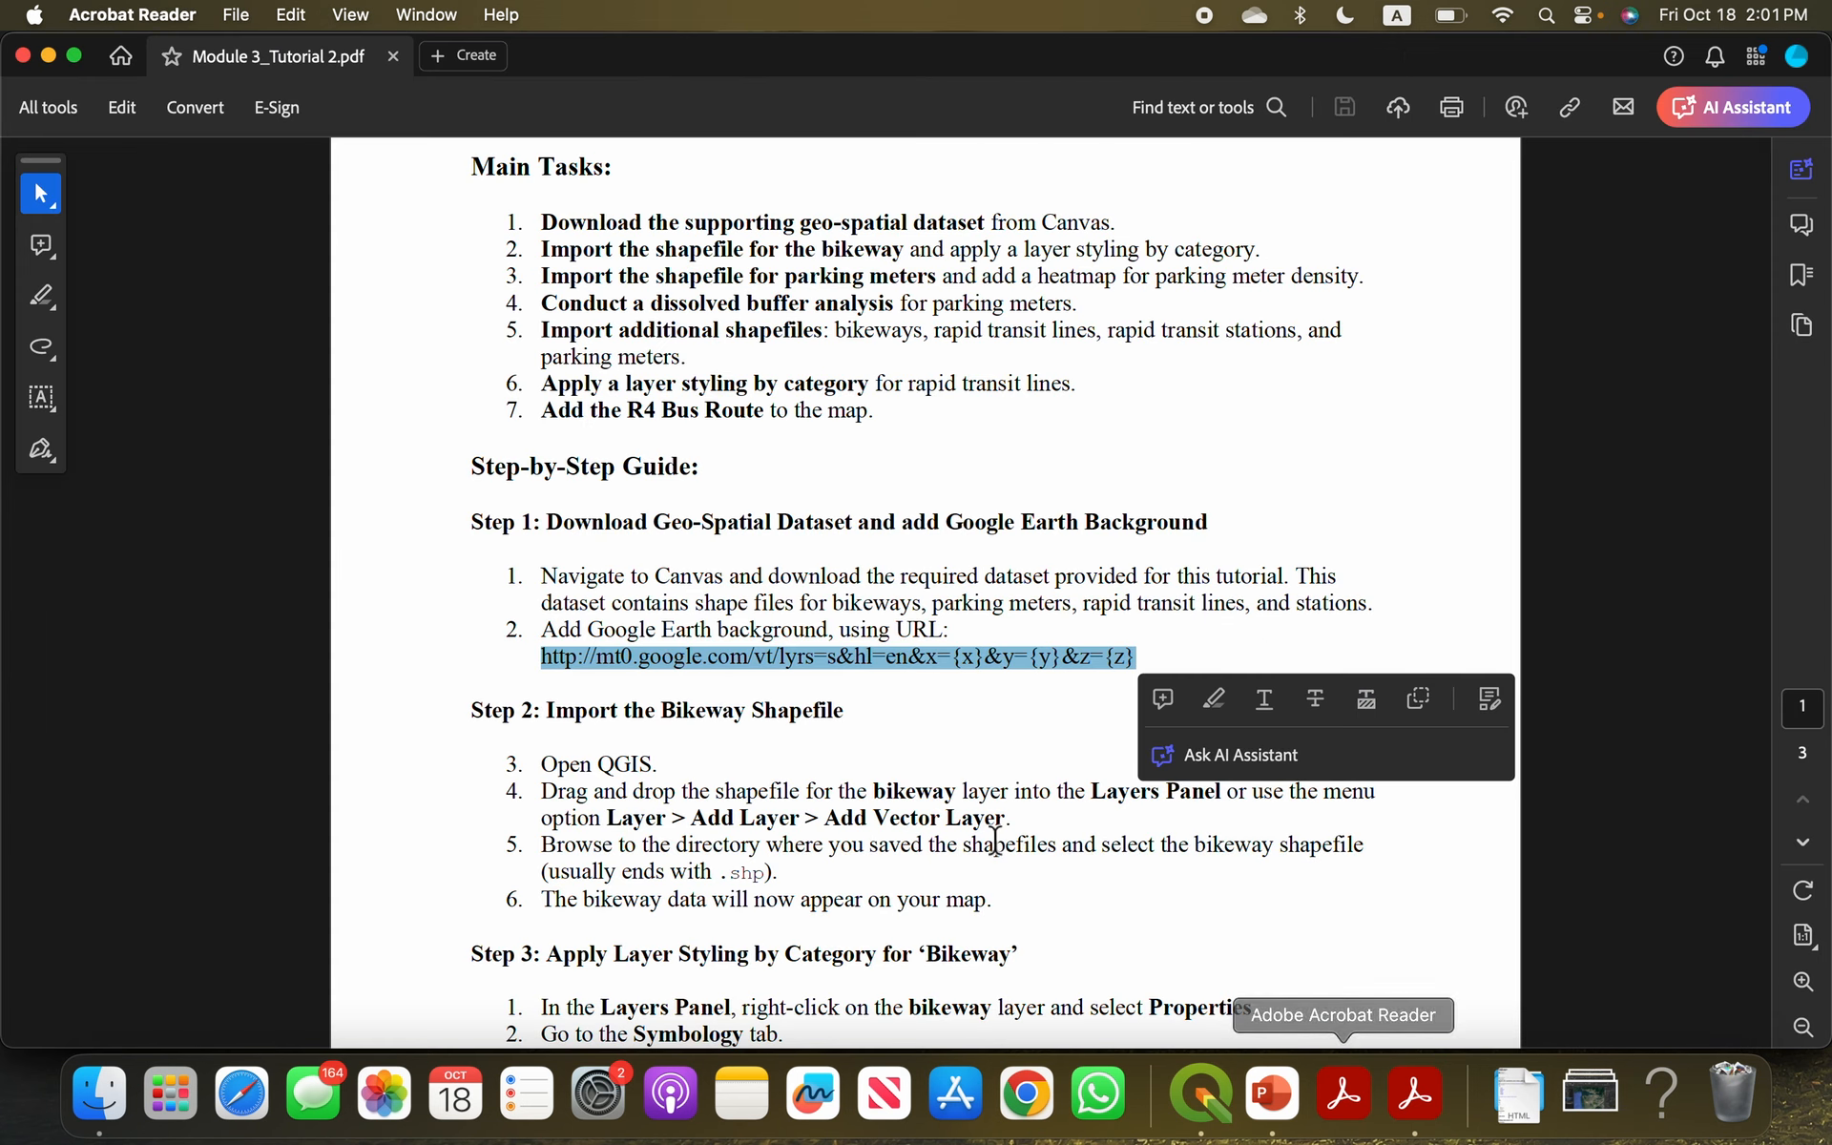
{"action": "scroll", "coordinate": [879, 703], "scroll_direction": "down", "scroll_amount": 2}
{"action": "left_click", "coordinate": [821, 682]}
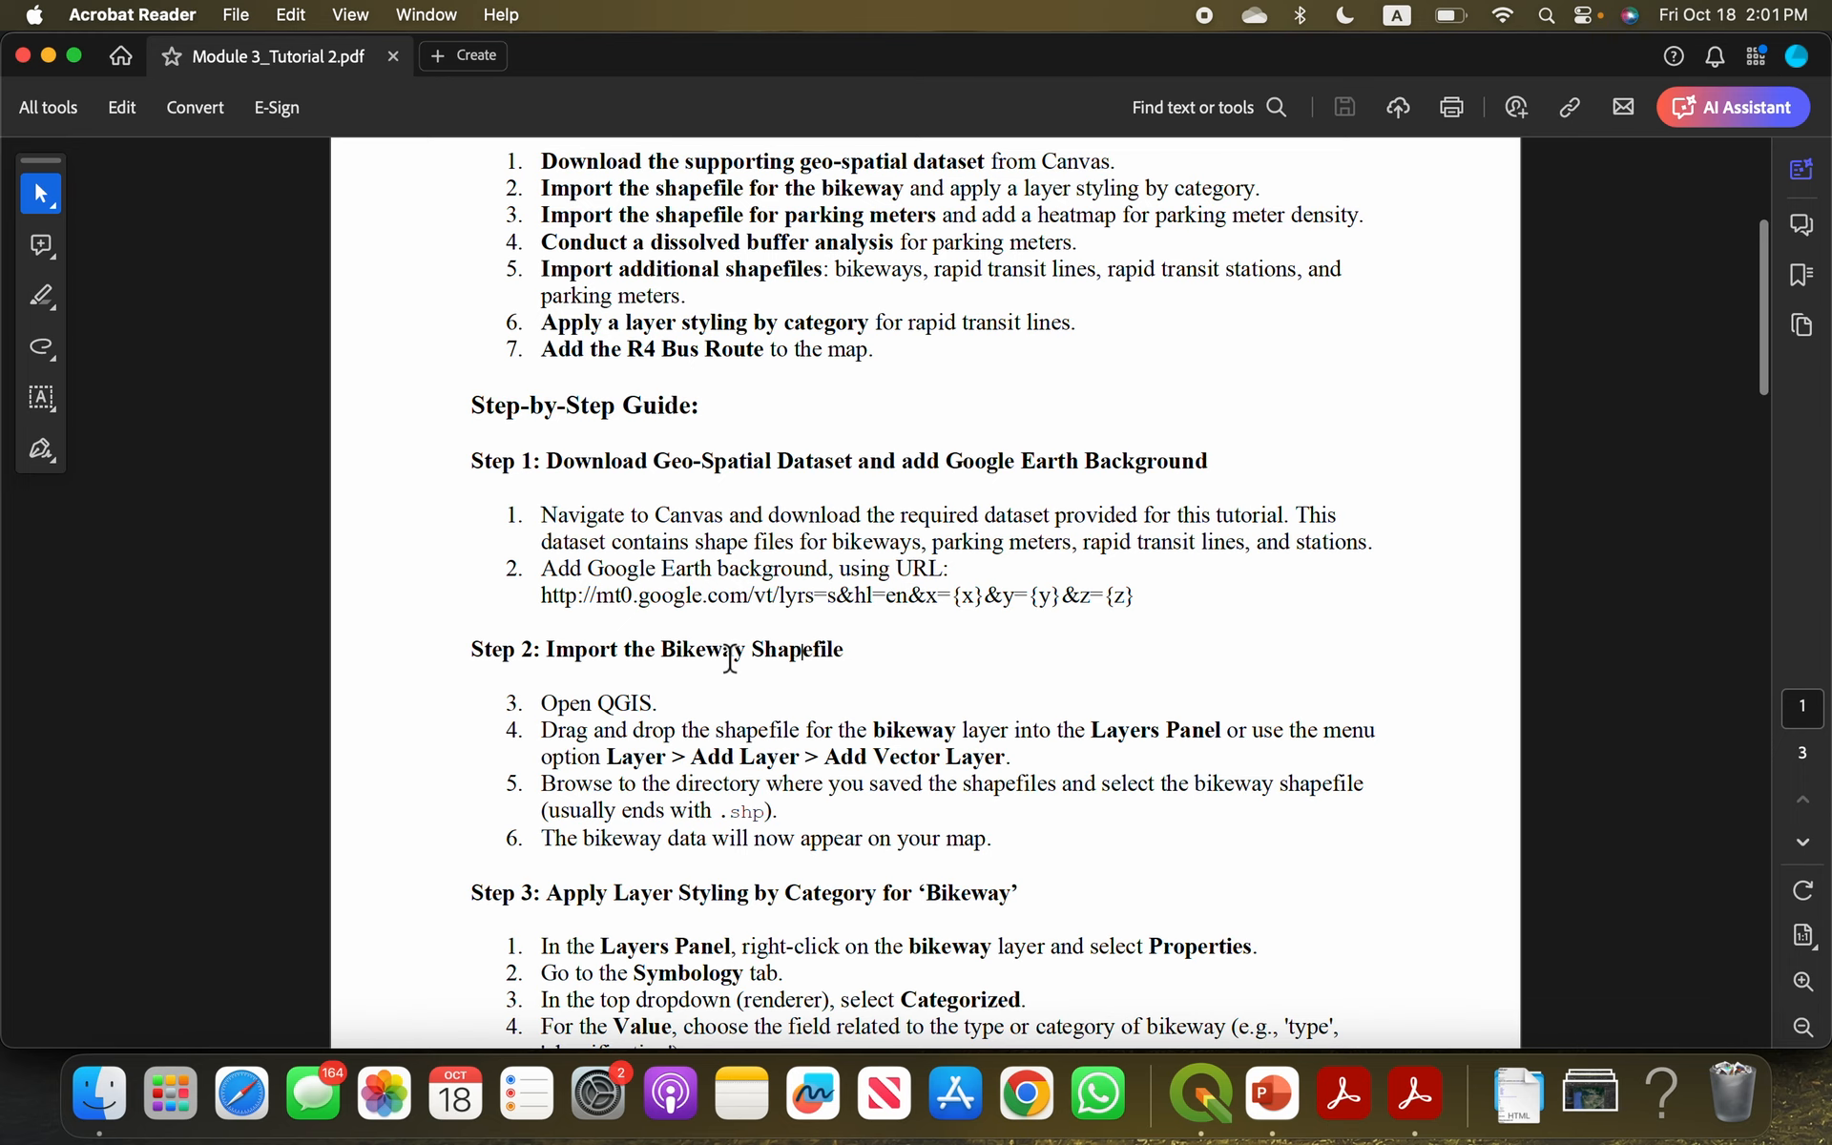
Step: Return to Finder, open the bikeways folder and close the other dataset folder windows
{"action": "key", "text": "super+Tab"}
{"action": "double_click", "coordinate": [891, 523]}
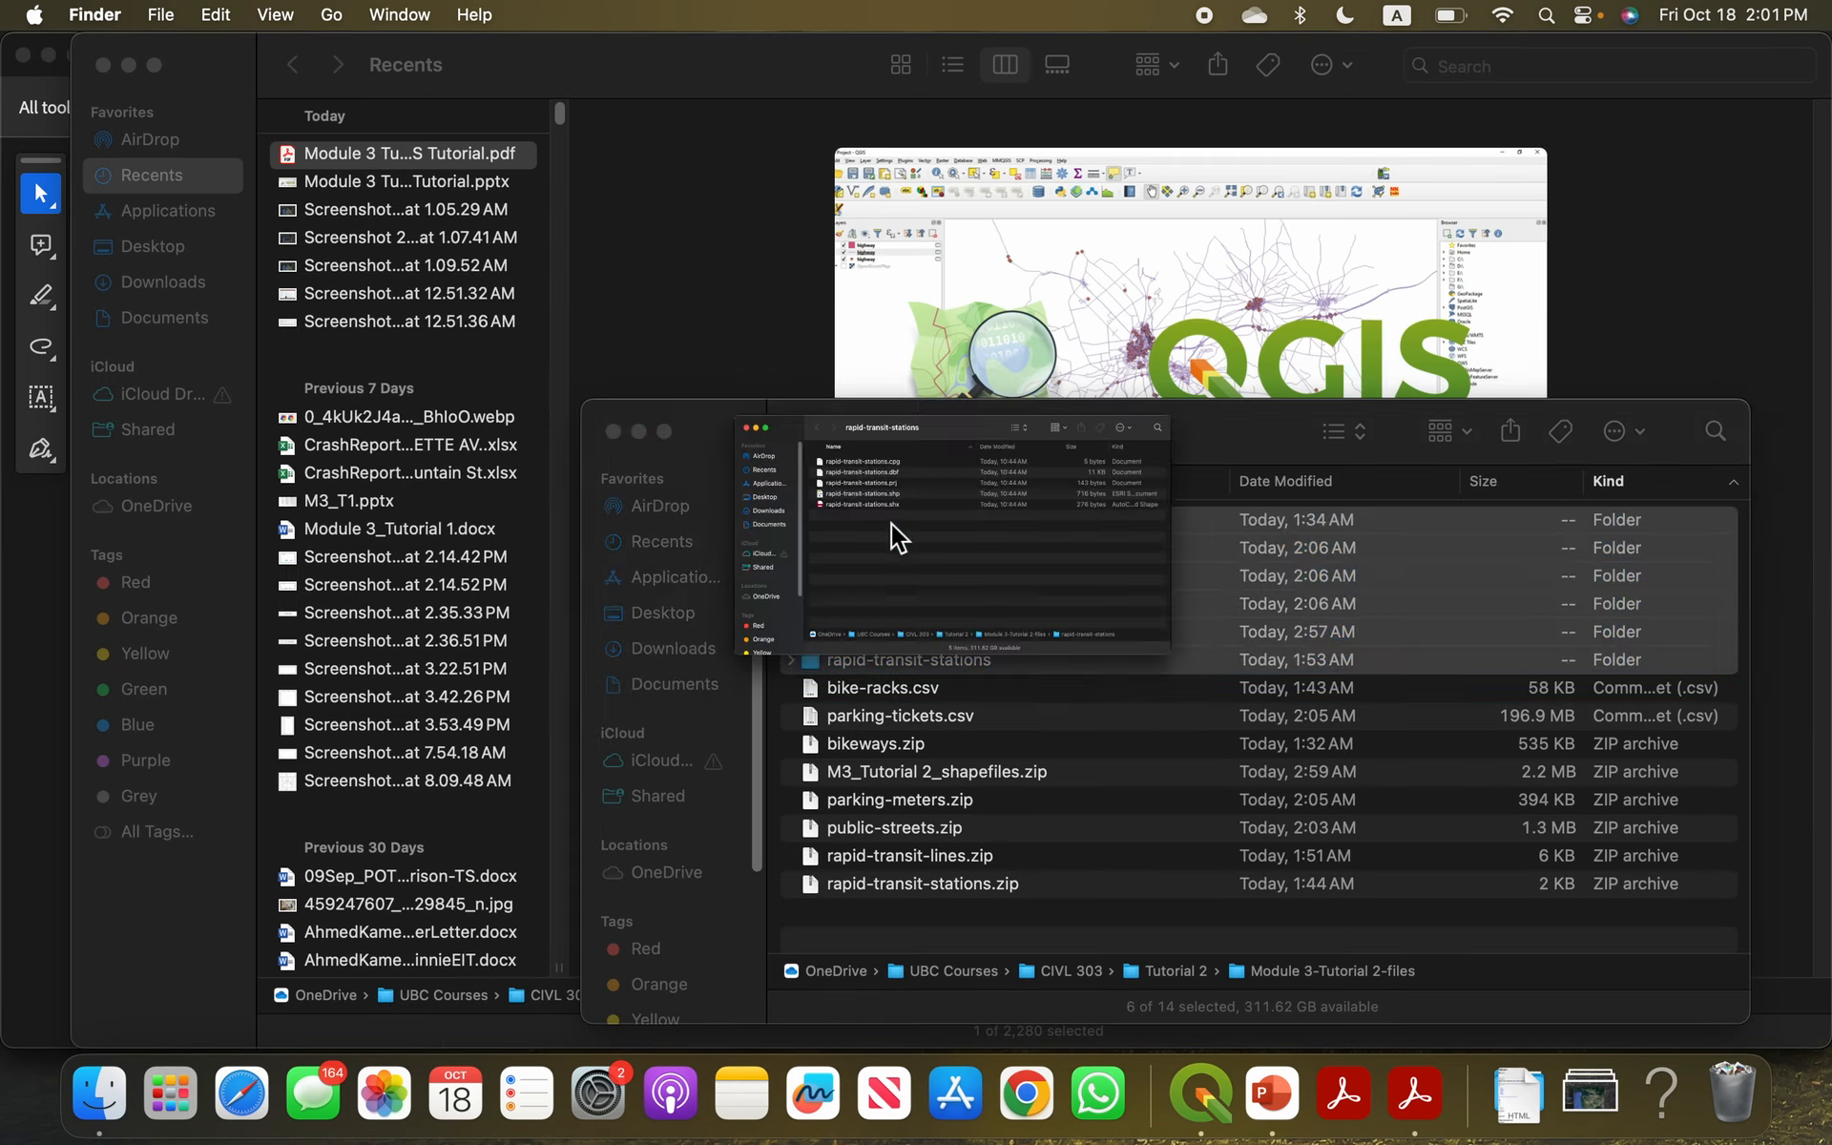
{"action": "key", "text": "super+w"}
{"action": "key", "text": "super+w"}
{"action": "key", "text": "super+w"}
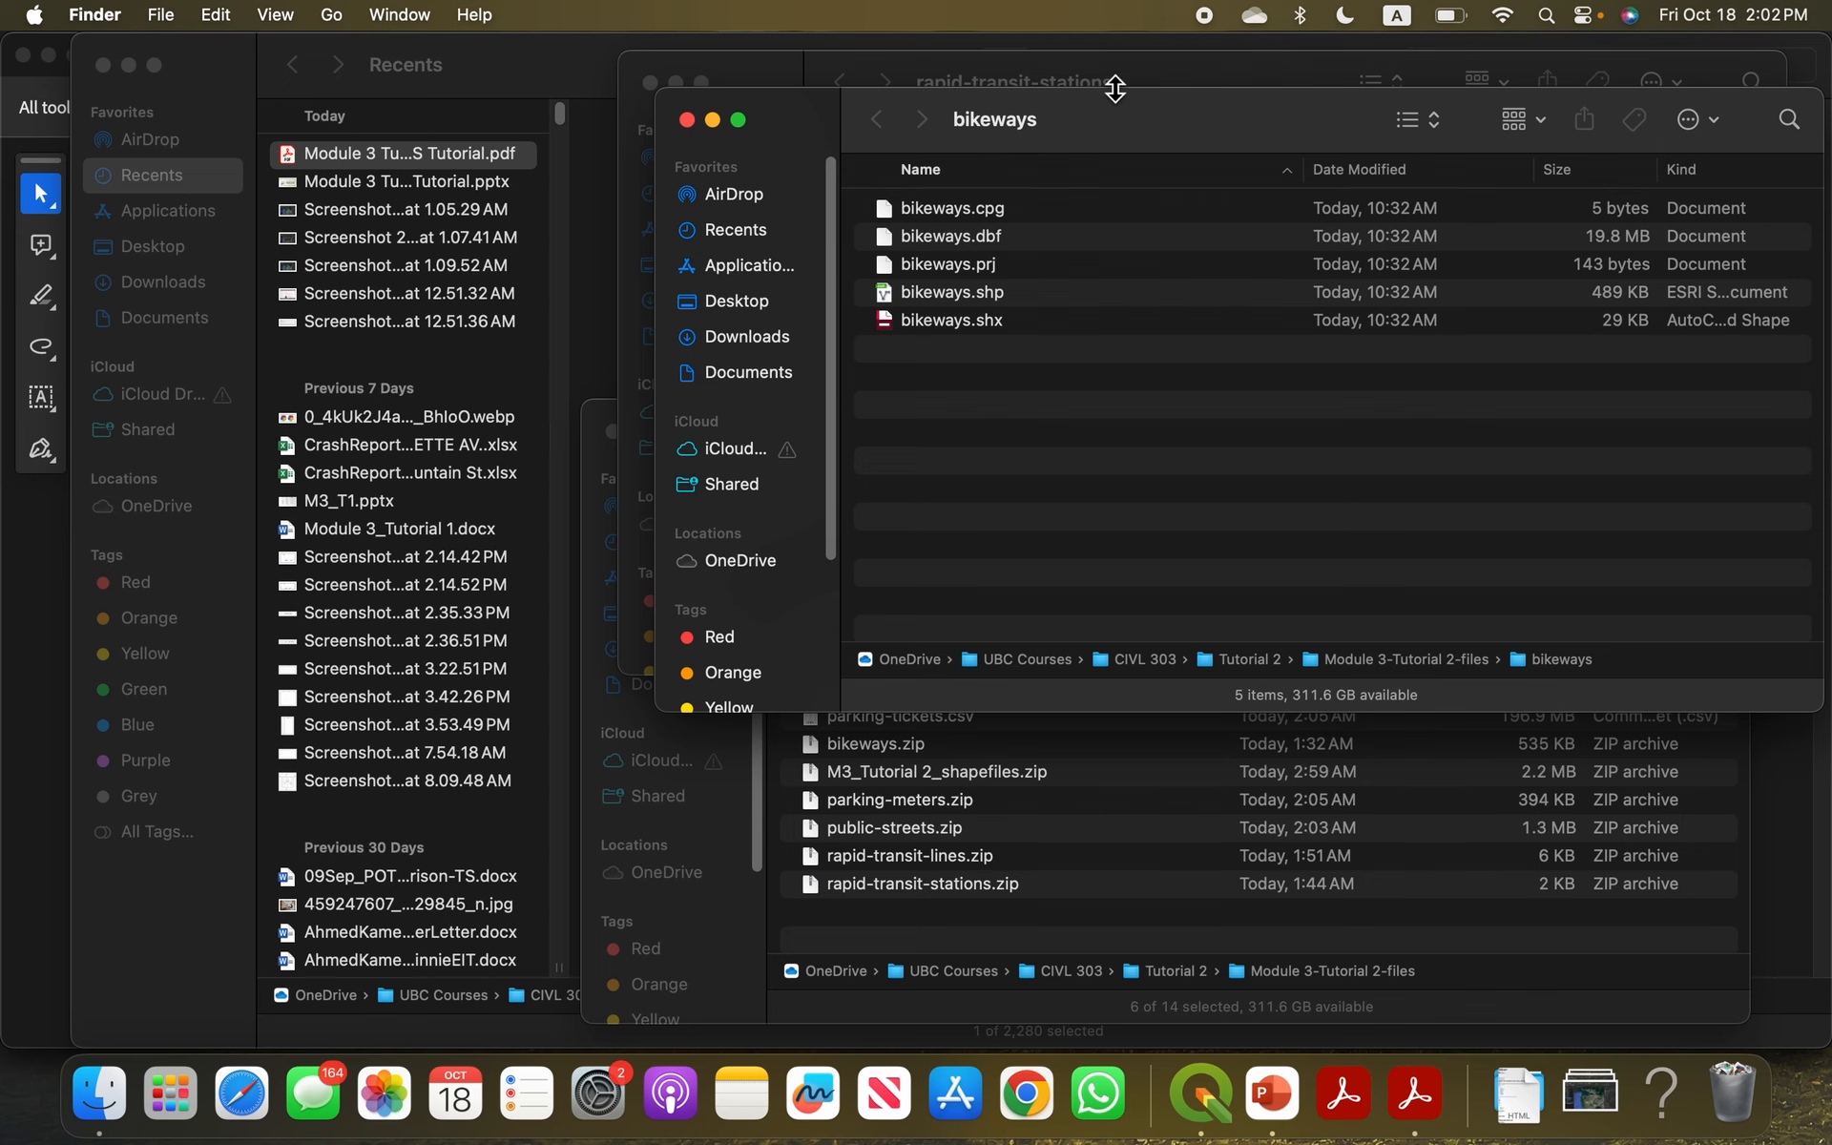
{"action": "left_click", "coordinate": [1120, 70]}
{"action": "key", "text": "super+w"}
{"action": "left_click", "coordinate": [1013, 325]}
{"action": "left_click_drag", "start_coordinate": [1029, 151], "coordinate": [1023, 325]}
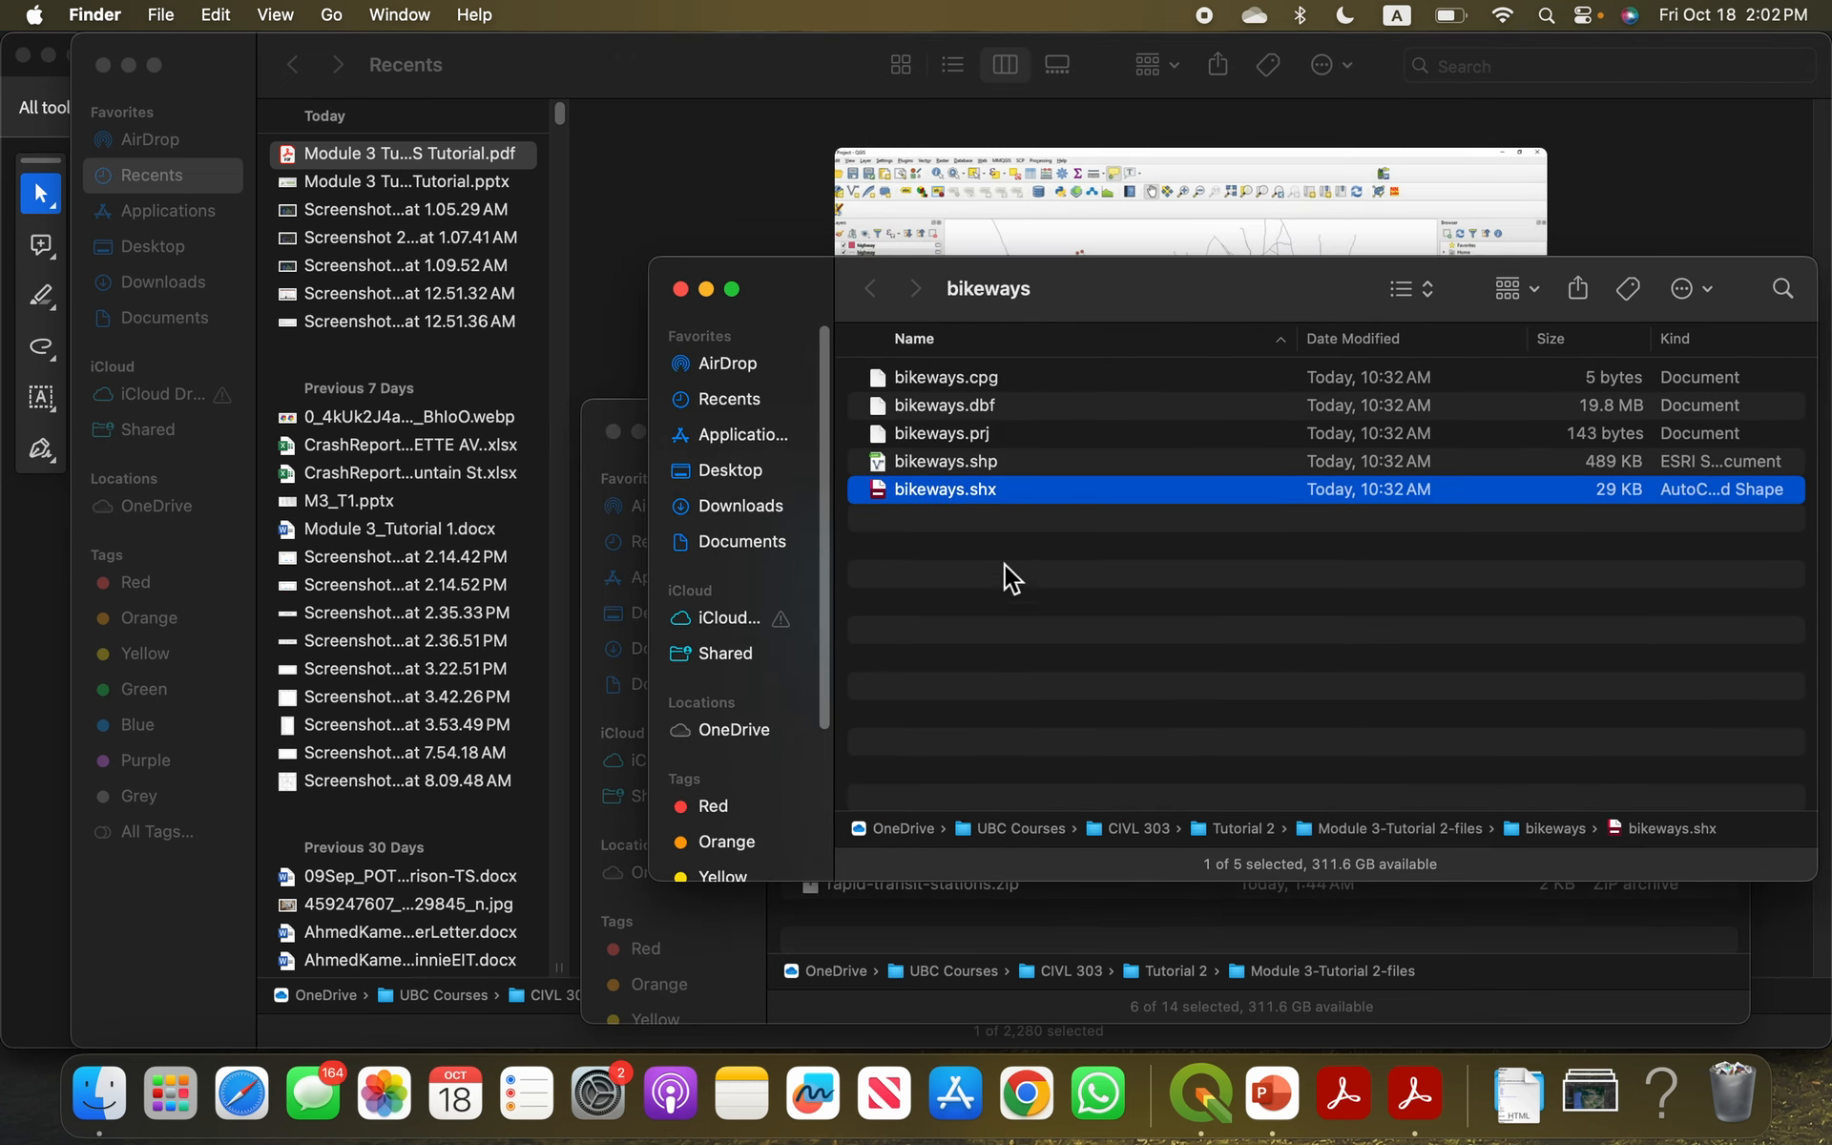
Step: Add bikeways.shx from the Finder bikeways folder to the QGIS project as a layer
{"action": "left_click", "coordinate": [1204, 1097]}
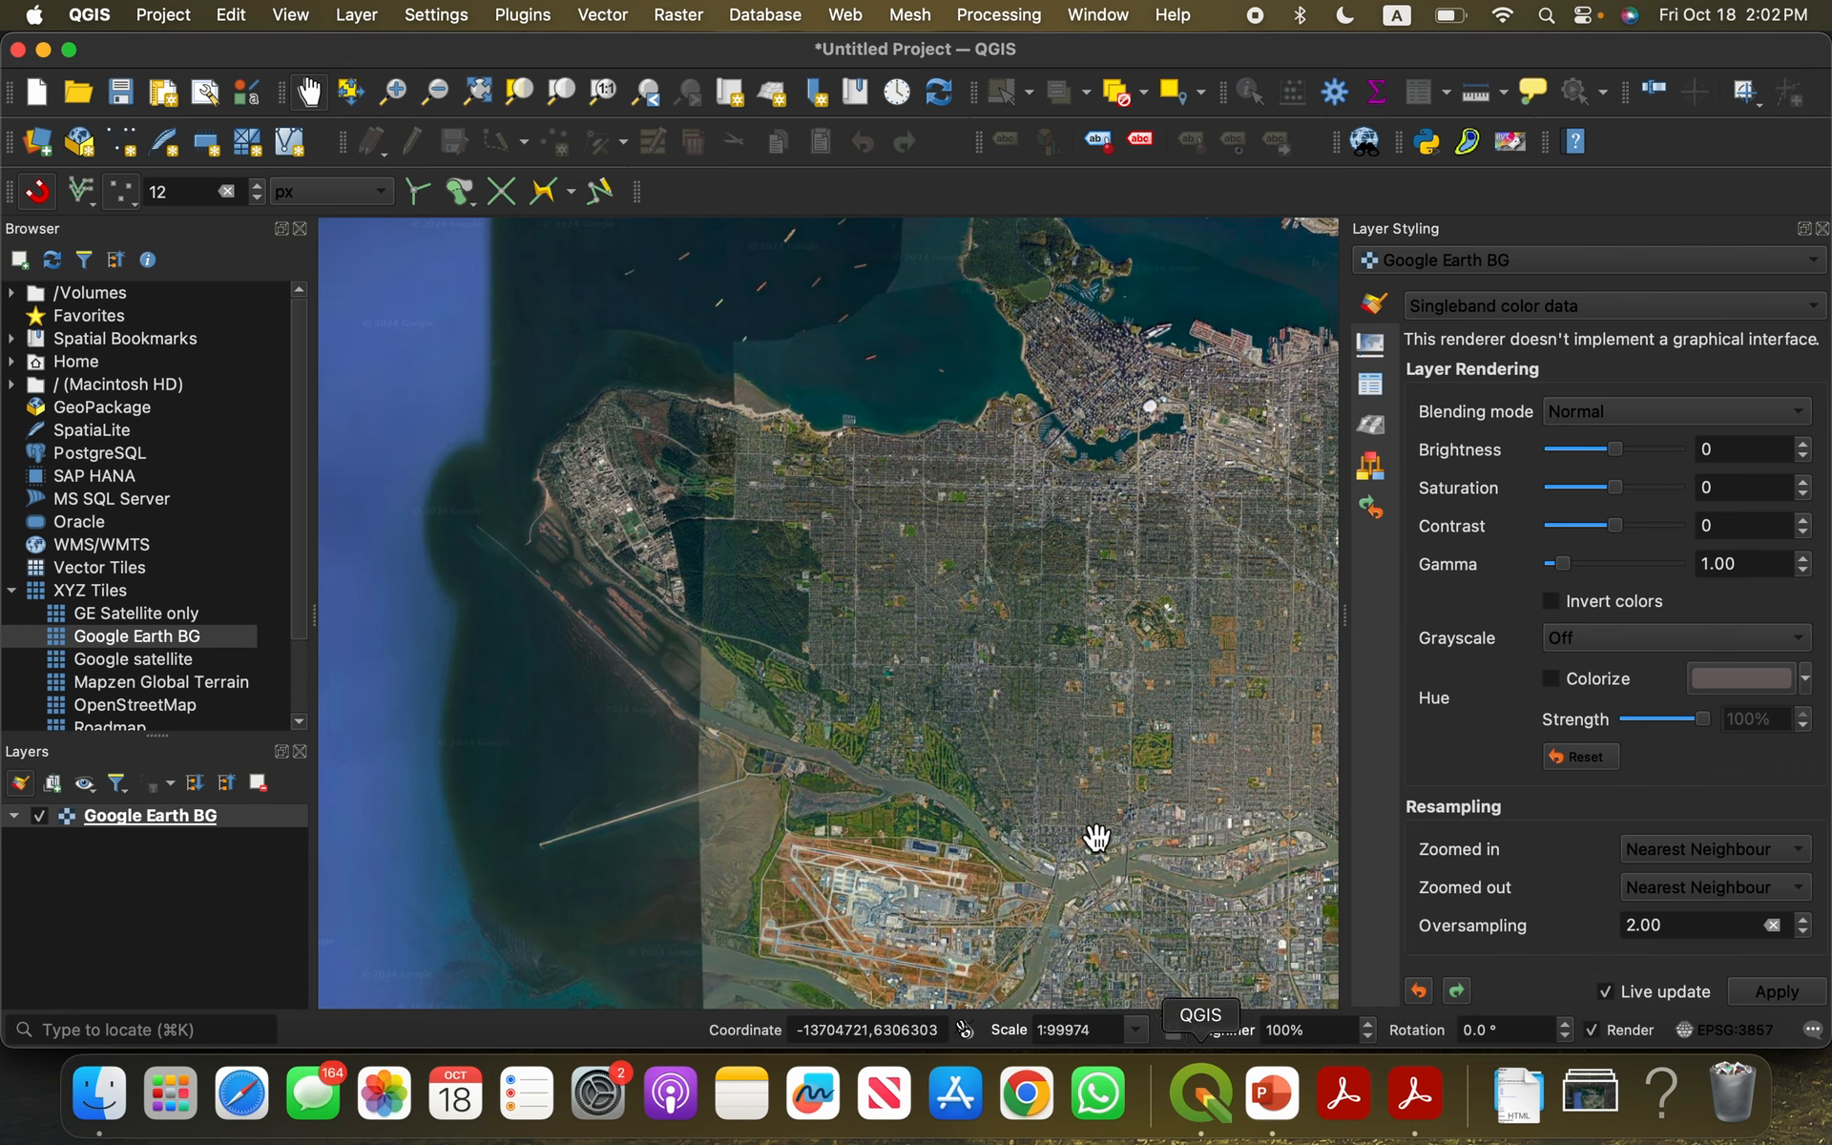
{"action": "left_click", "coordinate": [131, 1092]}
{"action": "left_click_drag", "start_coordinate": [809, 93], "coordinate": [498, 927]}
{"action": "left_click", "coordinate": [946, 481]}
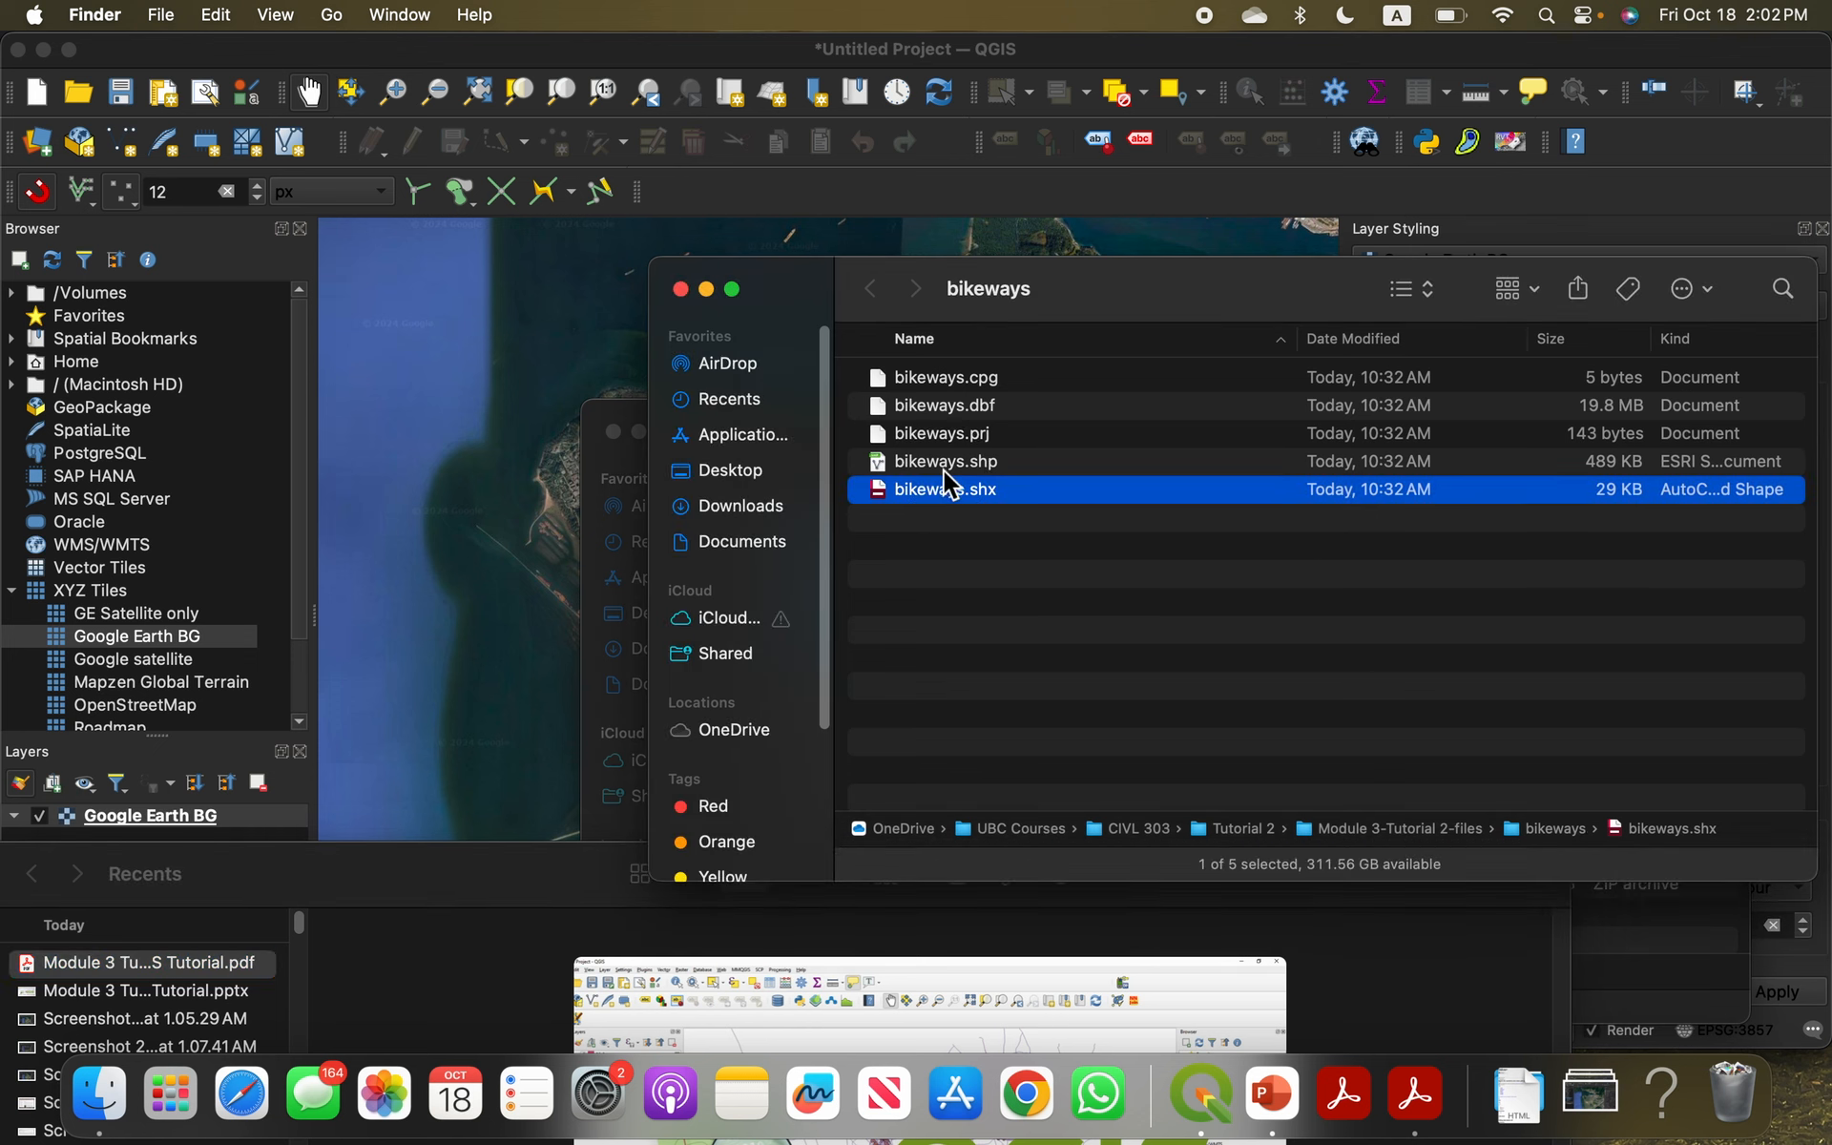
{"action": "left_click_drag", "start_coordinate": [944, 492], "coordinate": [456, 441]}
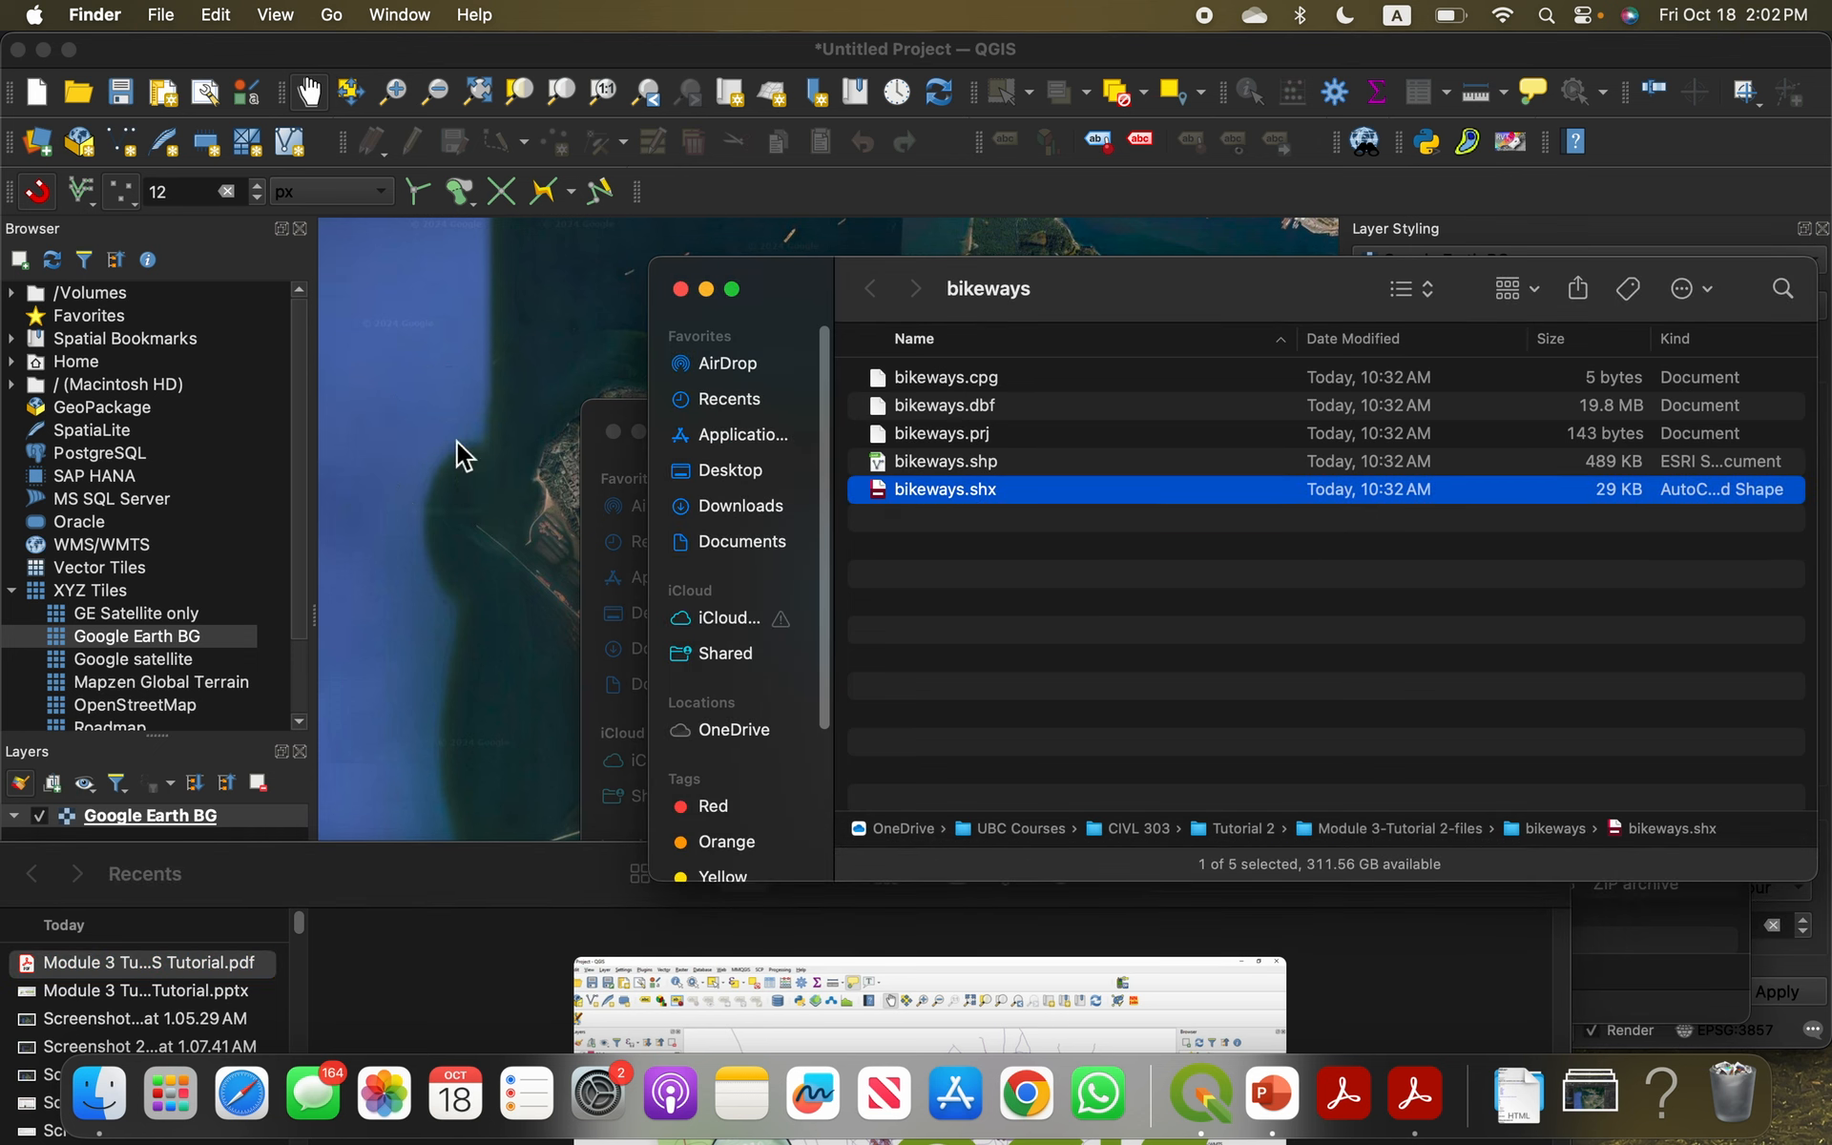
Step: Close the leftover Recents and Module 3-Tutorial 2-files windows in Finder
{"action": "left_click", "coordinate": [382, 900]}
{"action": "key", "text": "super+w"}
{"action": "left_click", "coordinate": [610, 749]}
{"action": "key", "text": "super+w"}
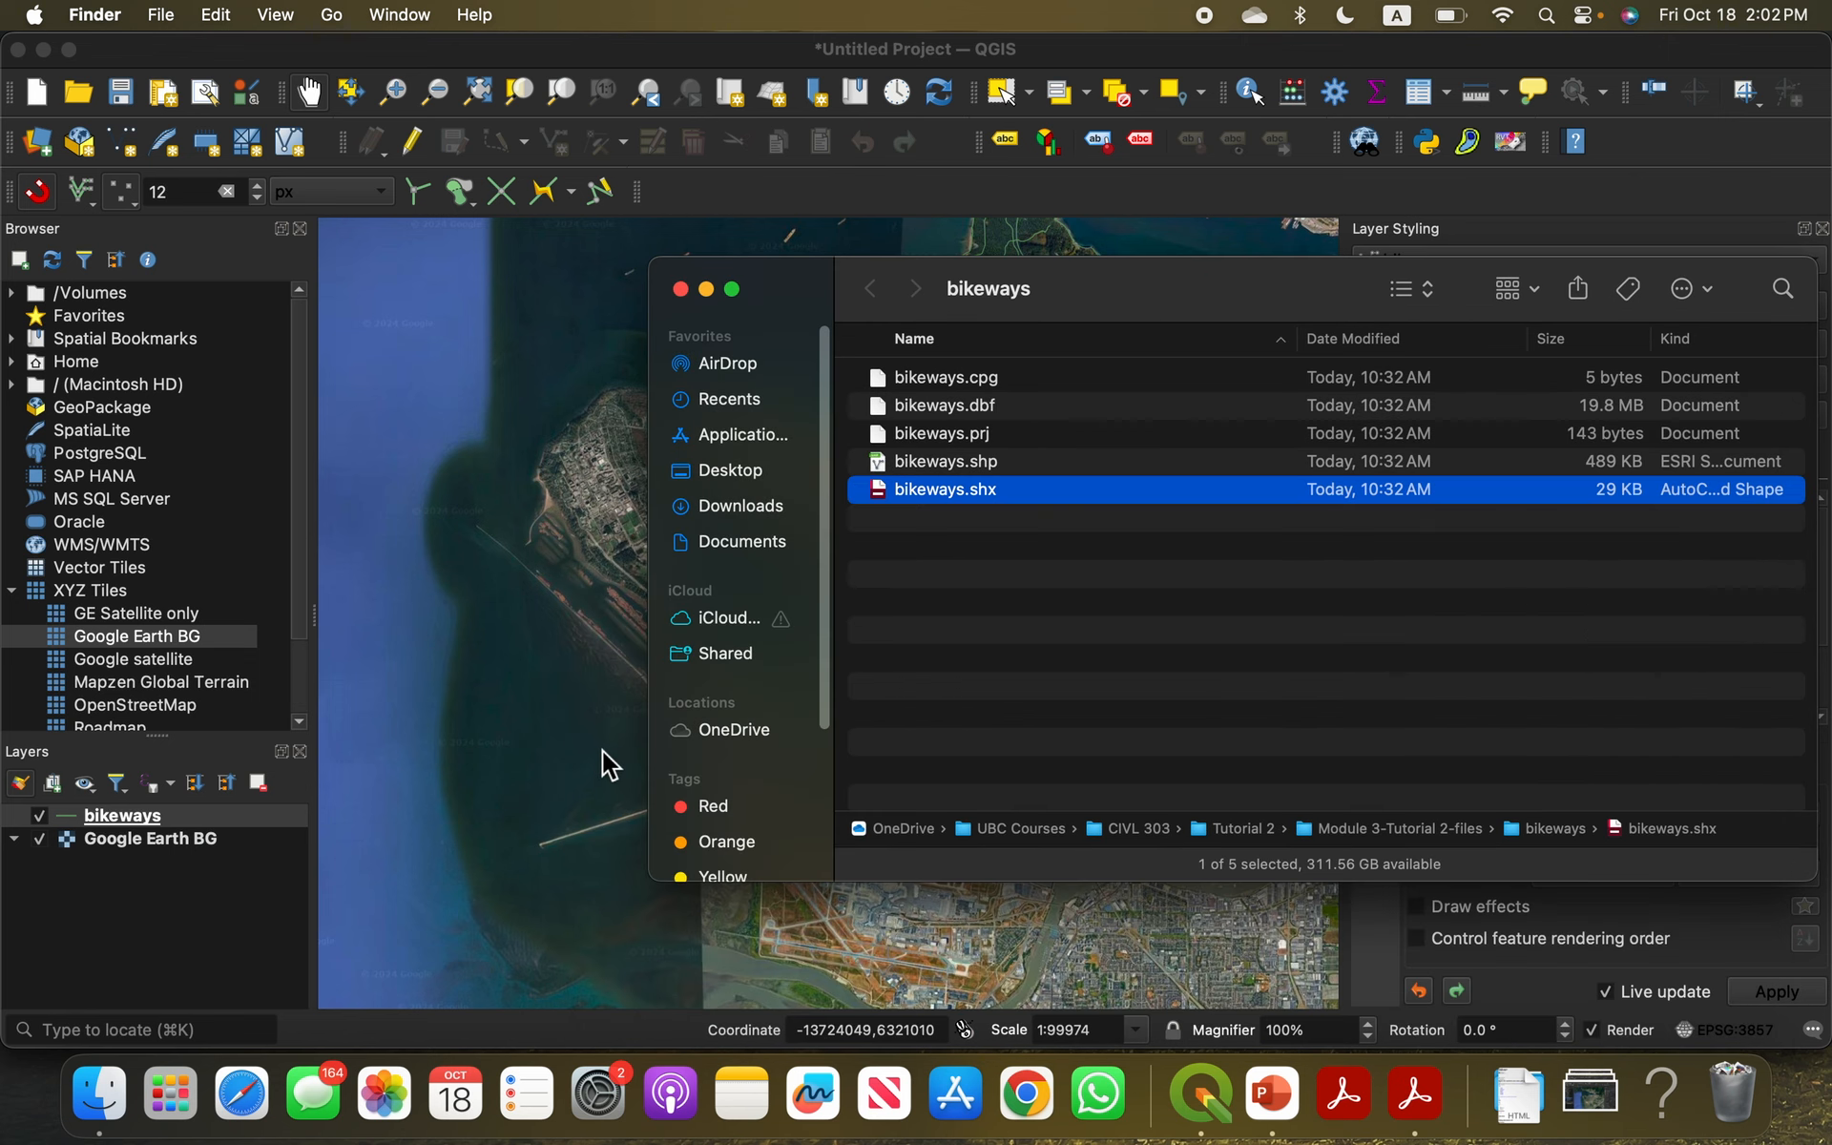
Step: Return to QGIS and examine the bikeways with the Google Earth BG layer hidden, then show that layer again
{"action": "left_click", "coordinate": [559, 683]}
{"action": "left_click_drag", "start_coordinate": [859, 697], "coordinate": [390, 807]}
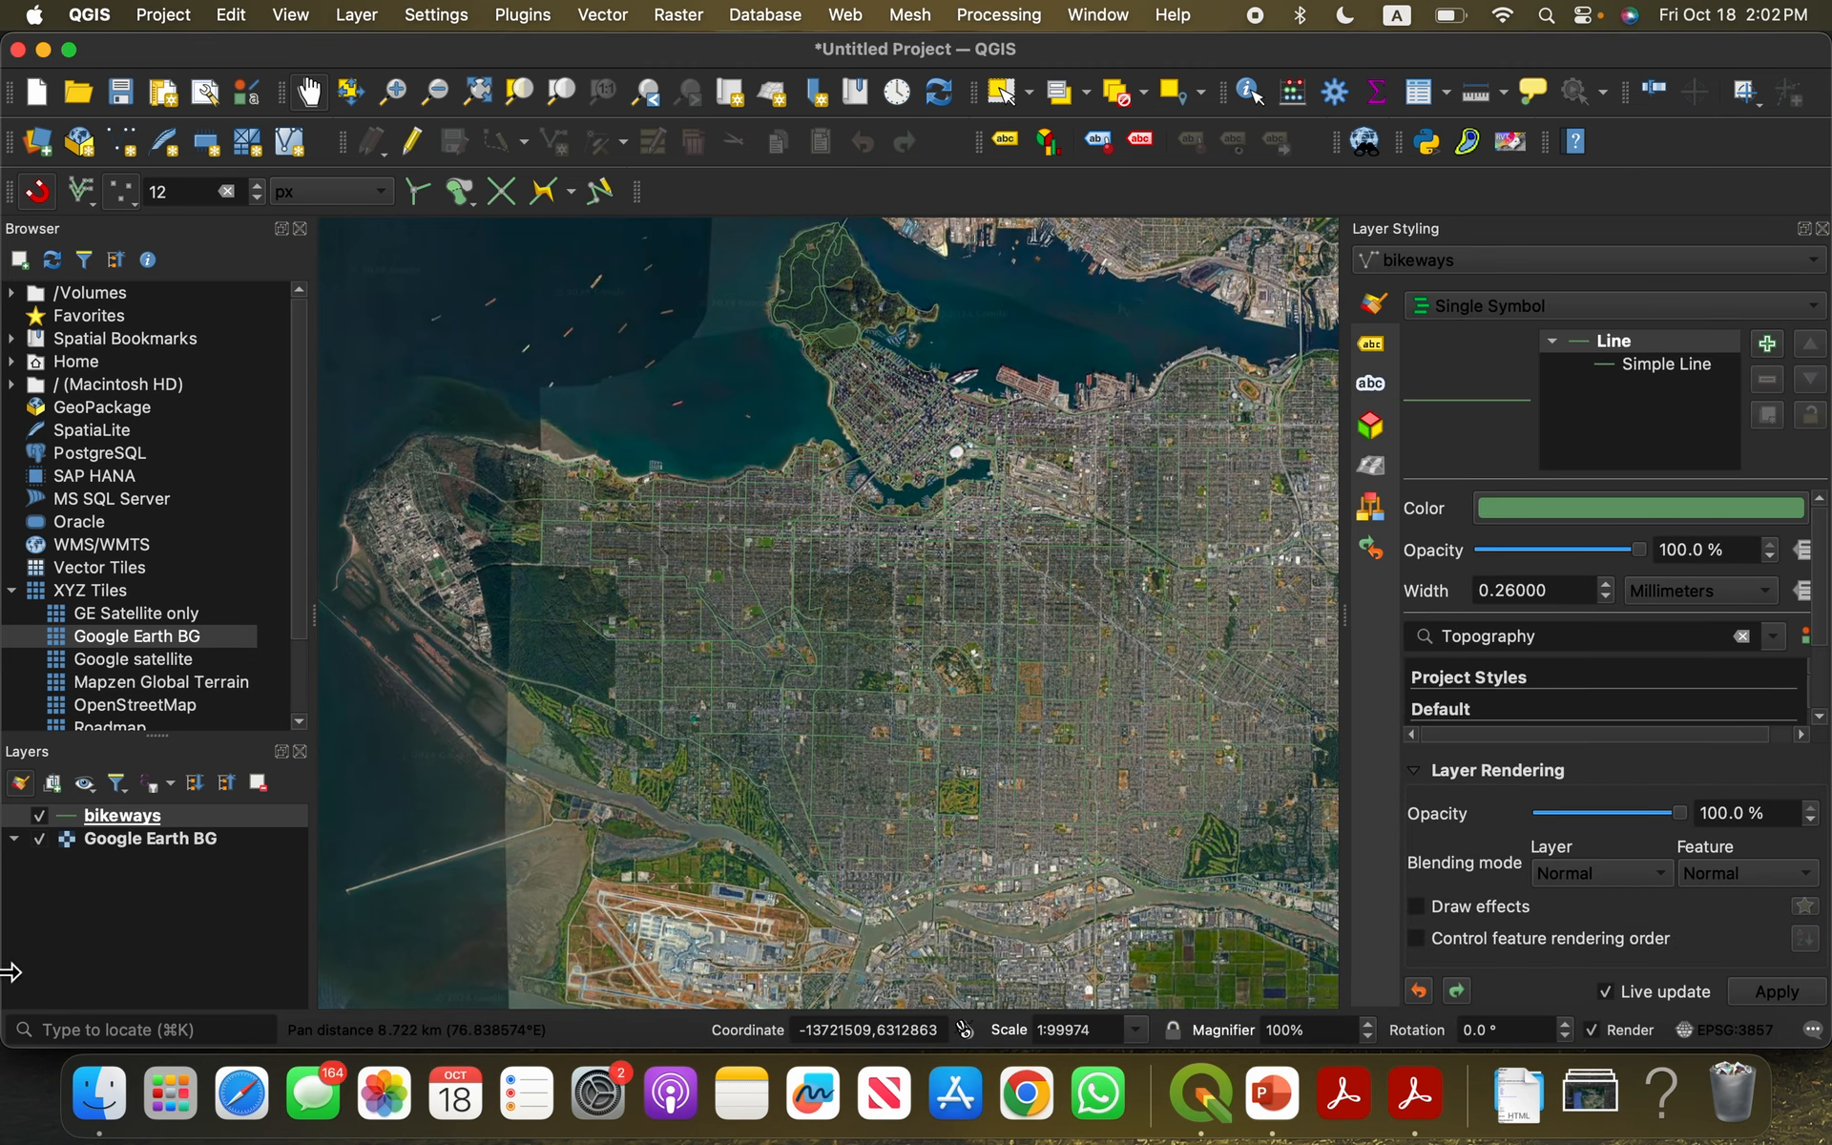
{"action": "left_click", "coordinate": [40, 841]}
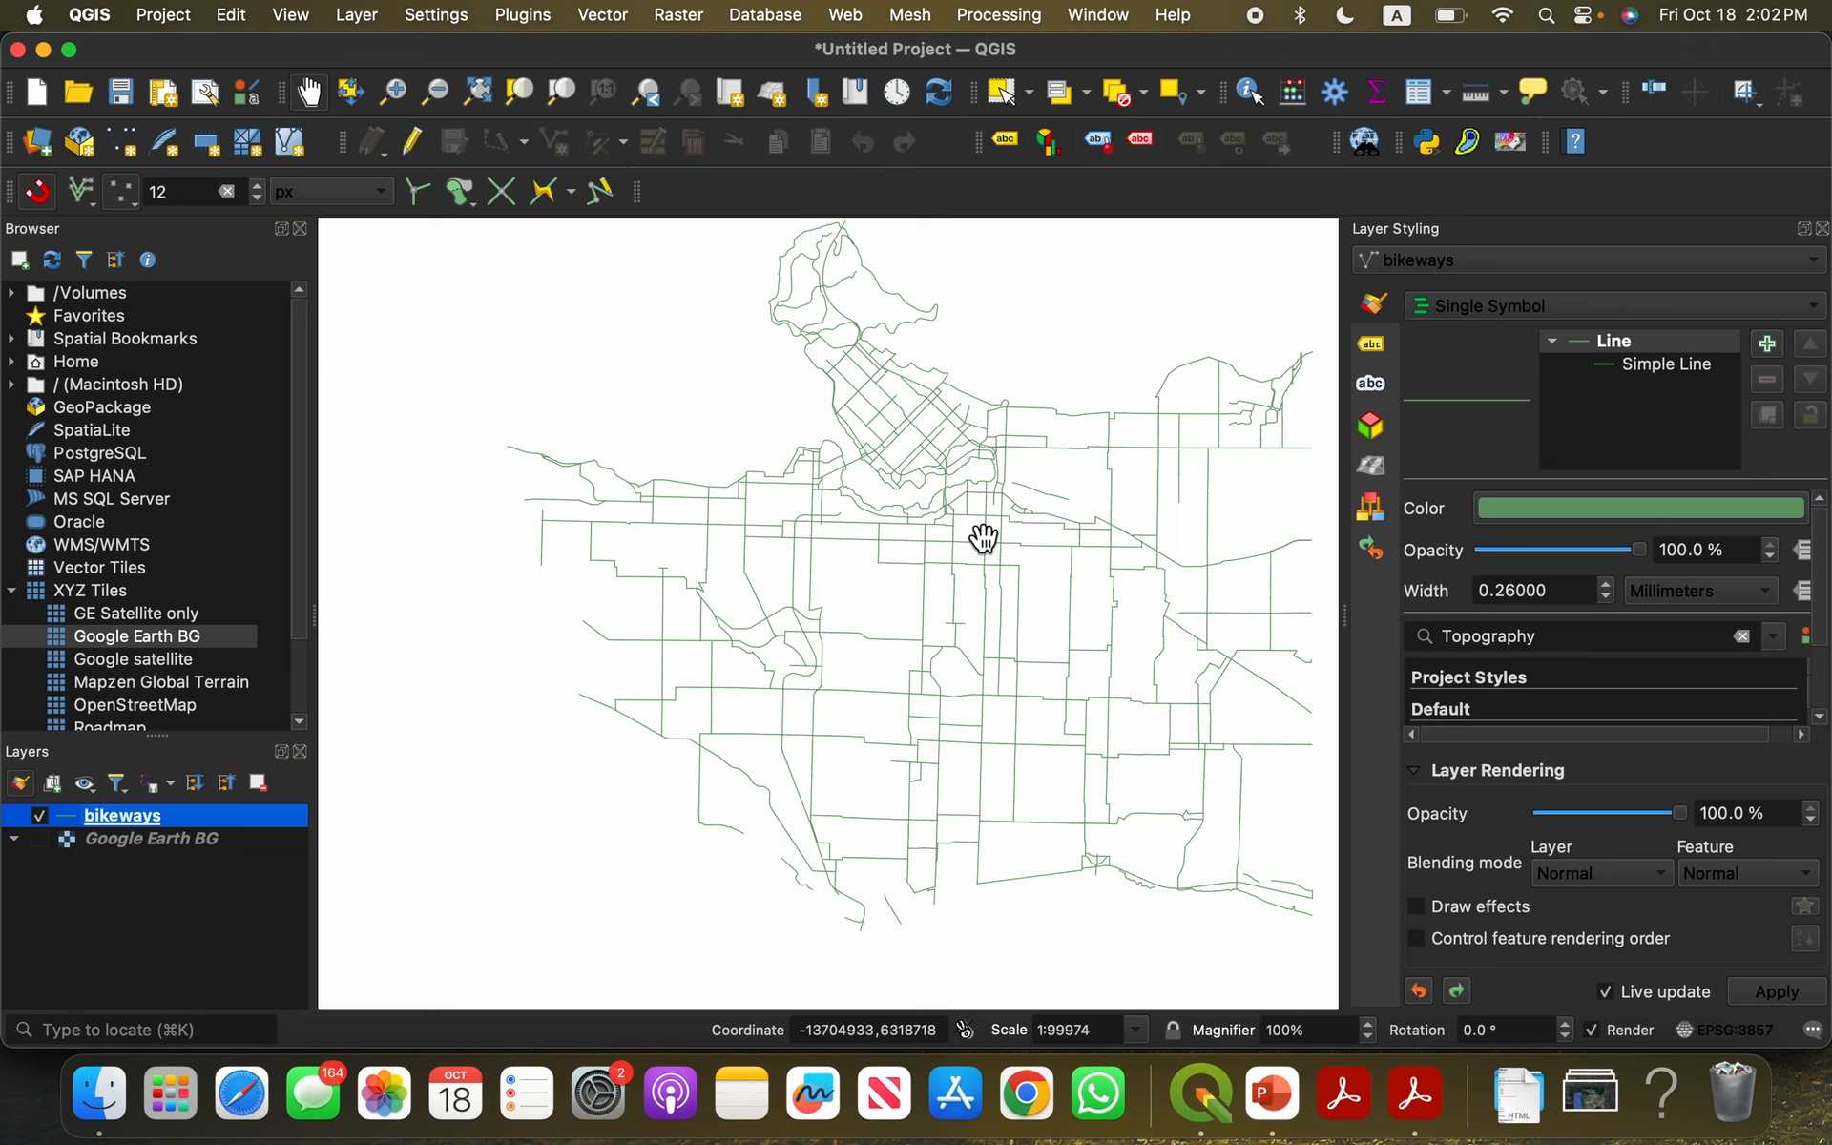
{"action": "left_click", "coordinate": [39, 841]}
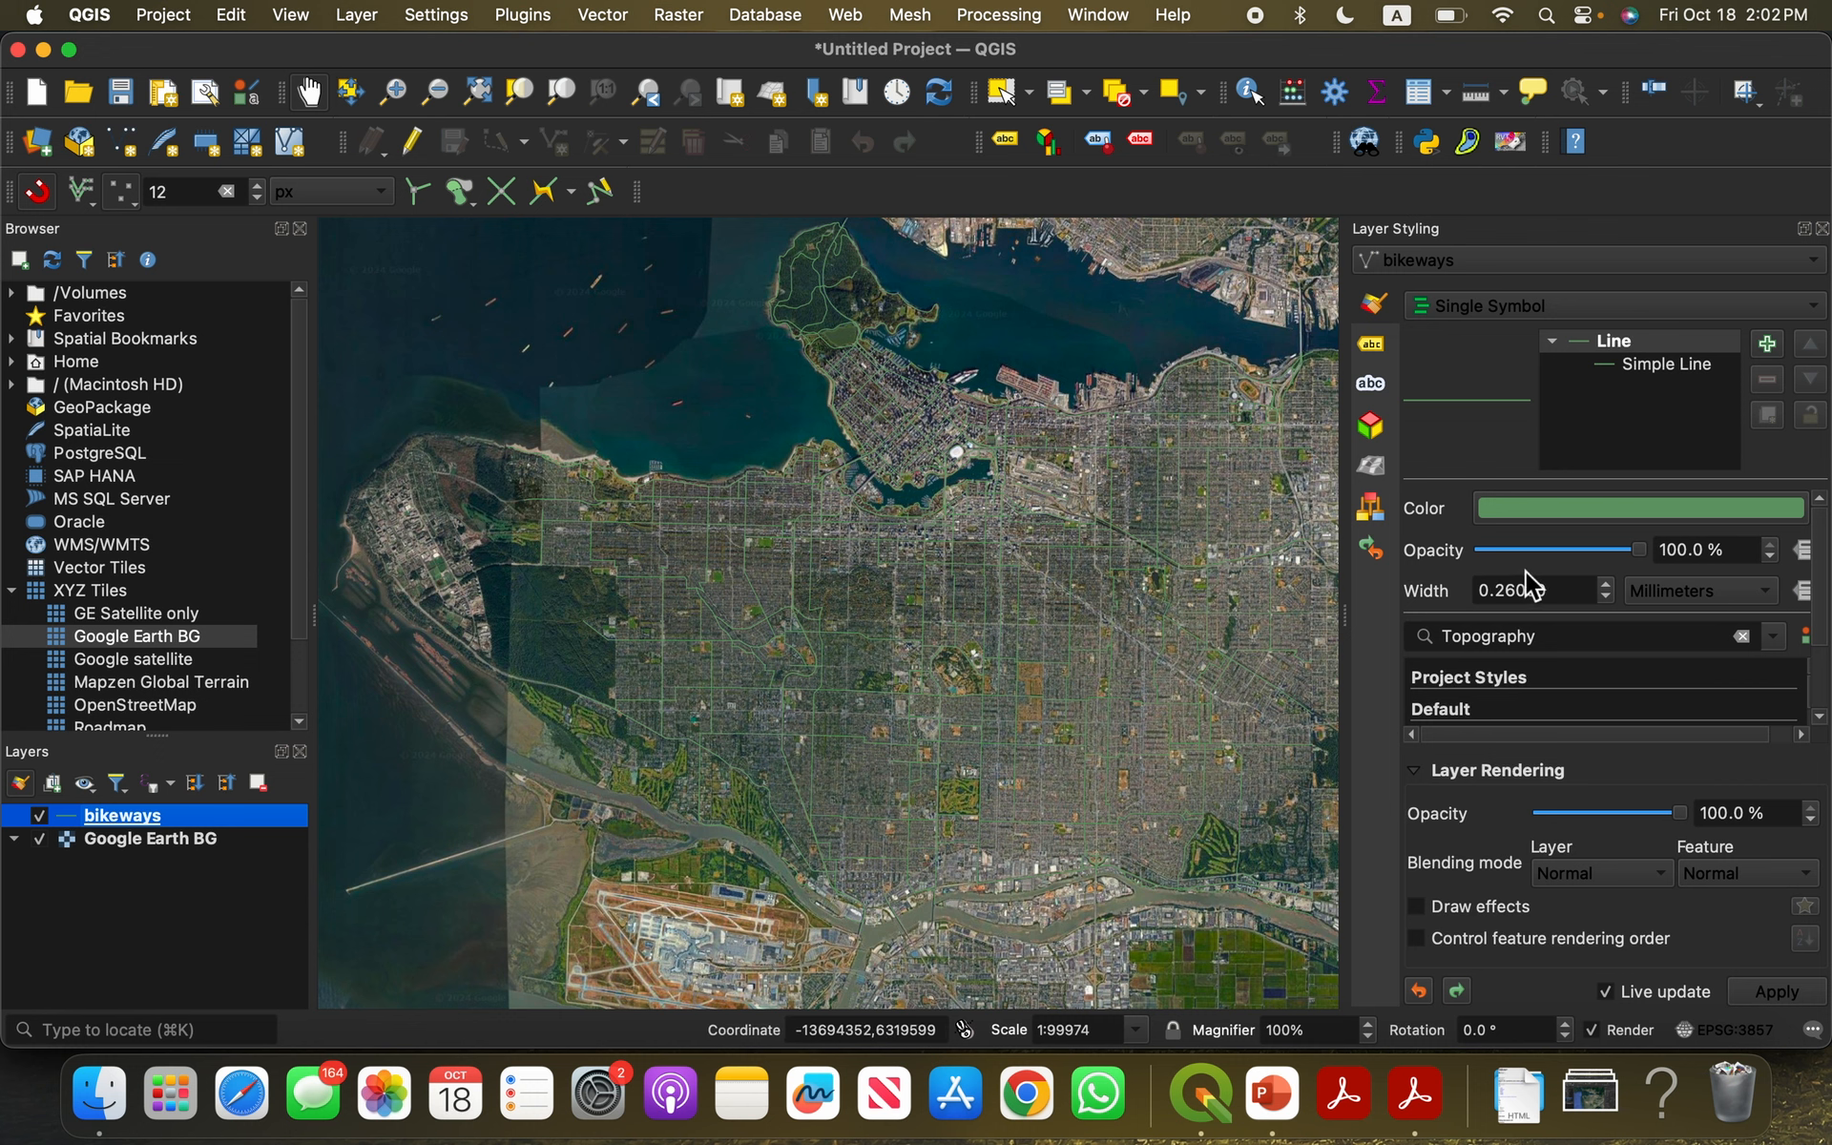
Step: Set the bikeways layer's line width to 0.86 millimeters
{"action": "left_click", "coordinate": [1448, 261]}
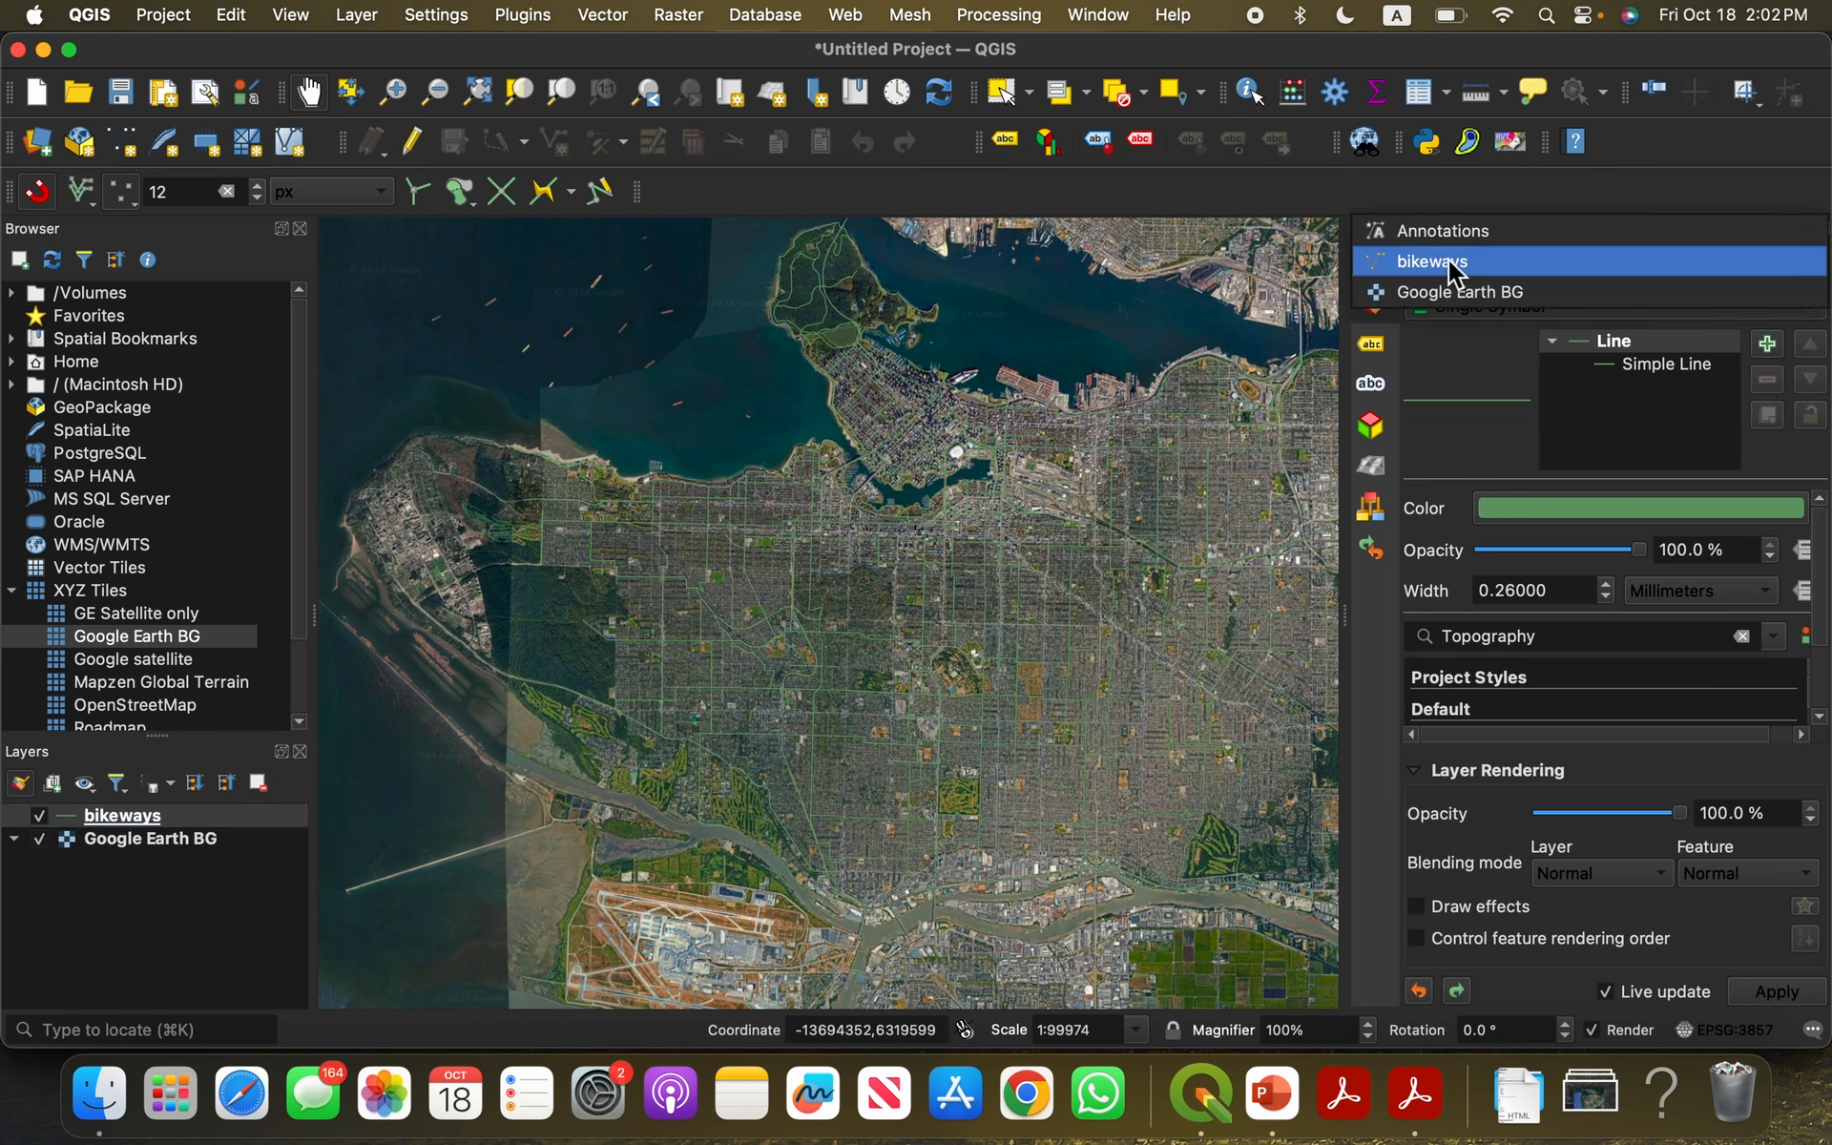
{"action": "left_click", "coordinate": [1449, 267]}
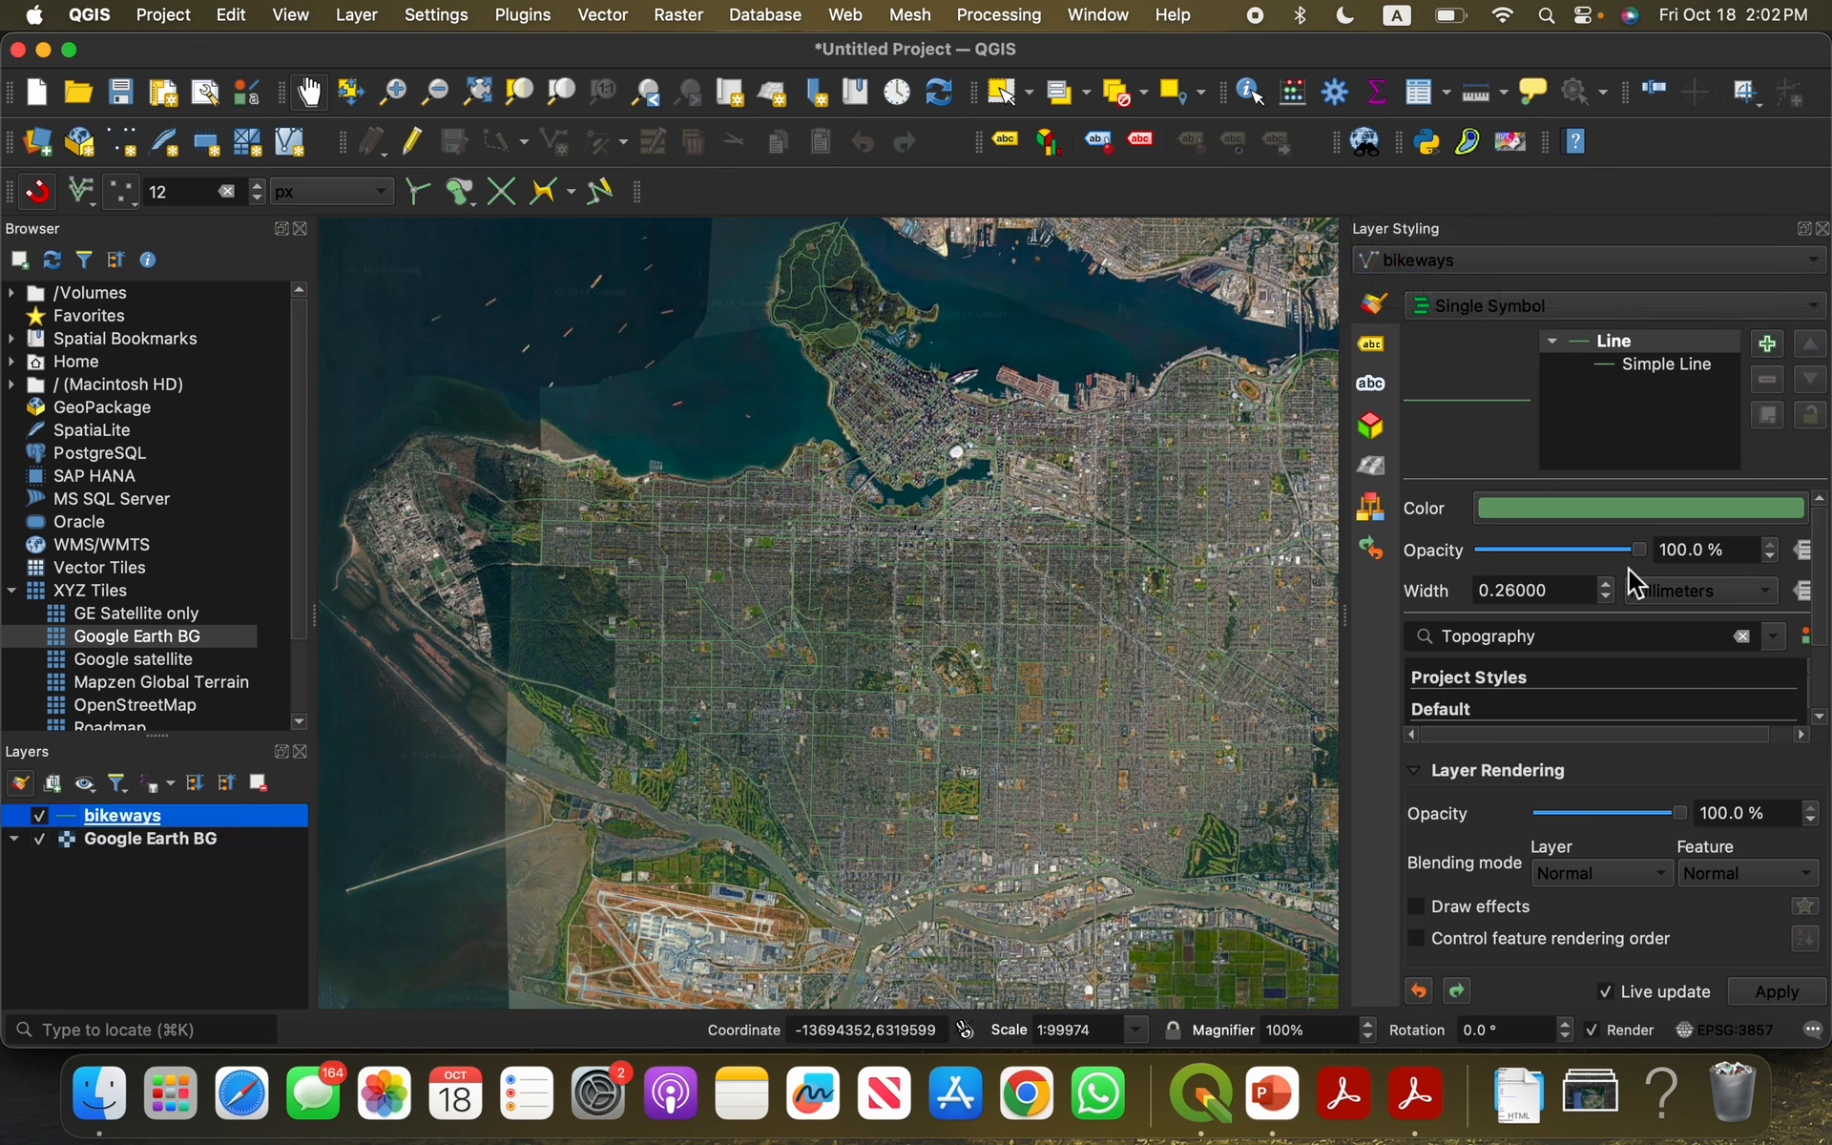
{"action": "scroll", "coordinate": [1612, 587], "scroll_direction": "up", "scroll_amount": 8}
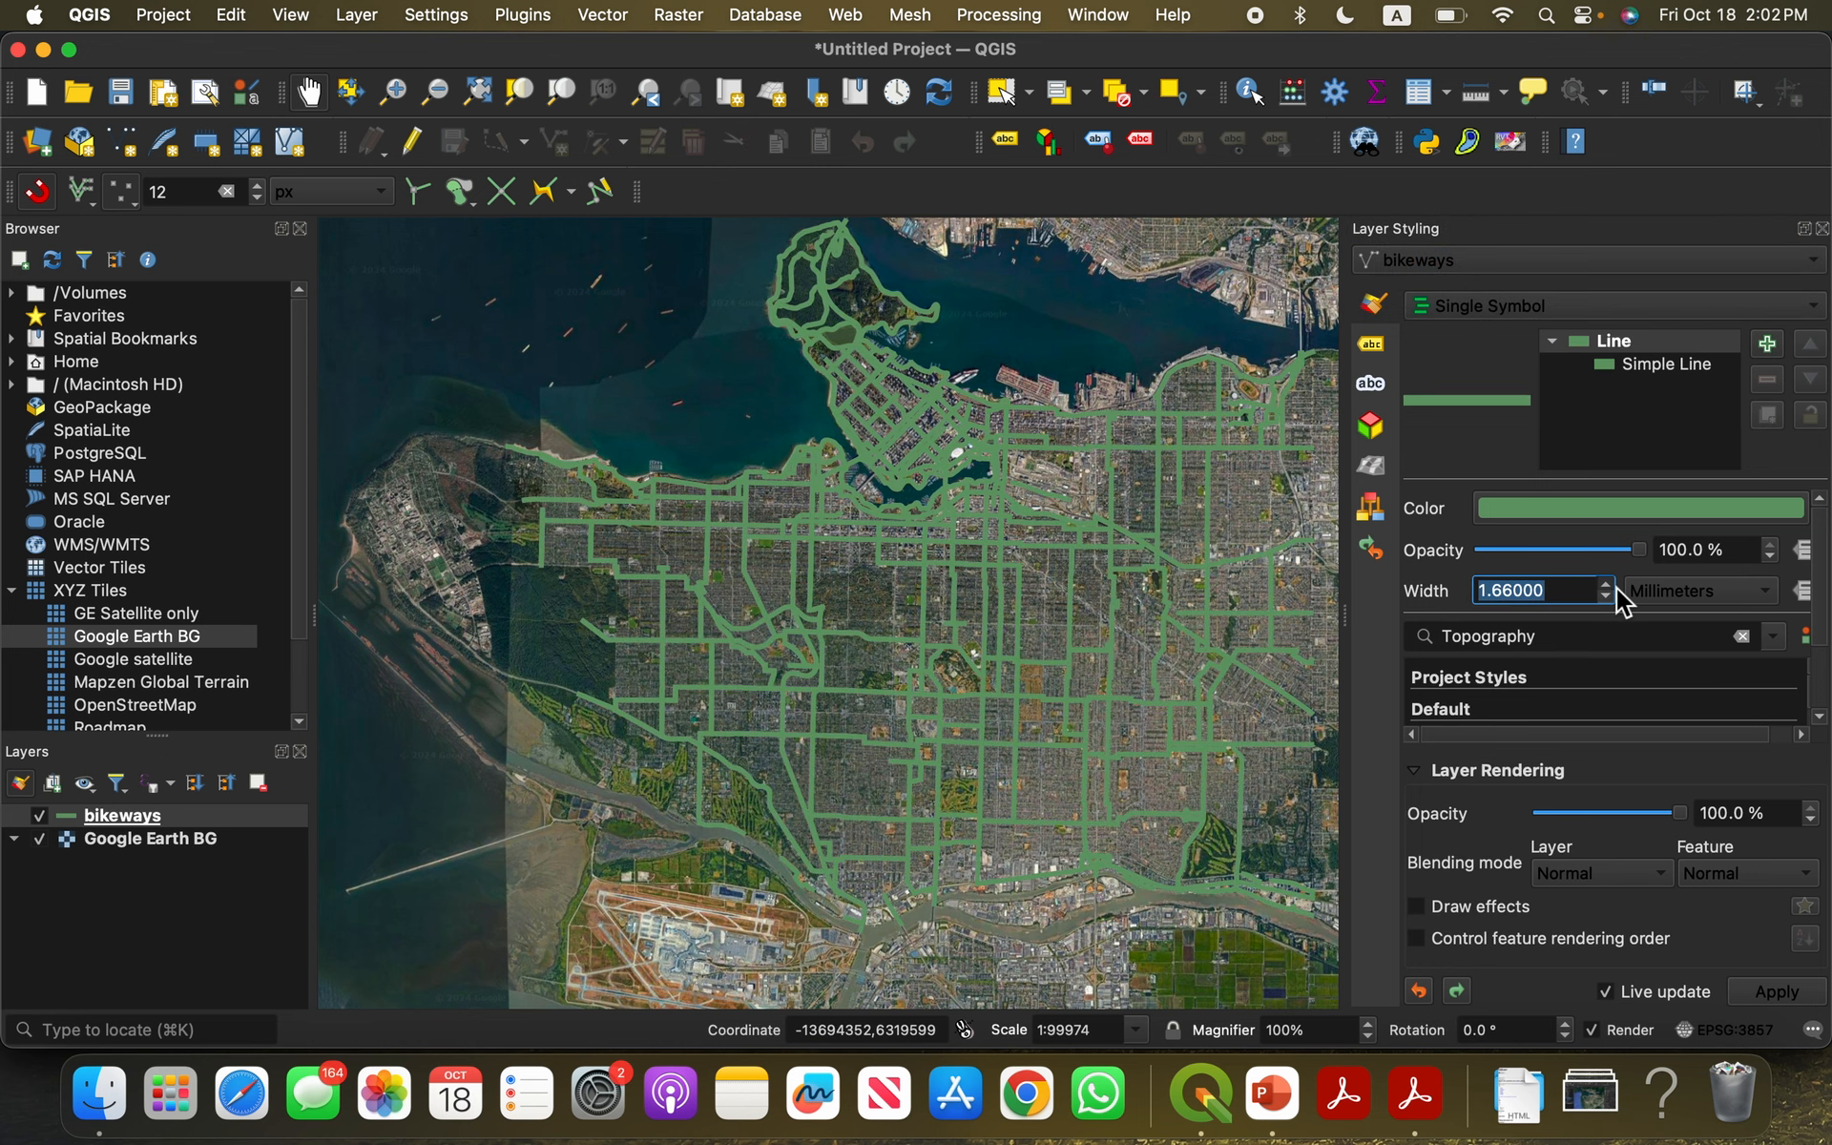
{"action": "scroll", "coordinate": [1615, 599], "scroll_direction": "down", "scroll_amount": 5}
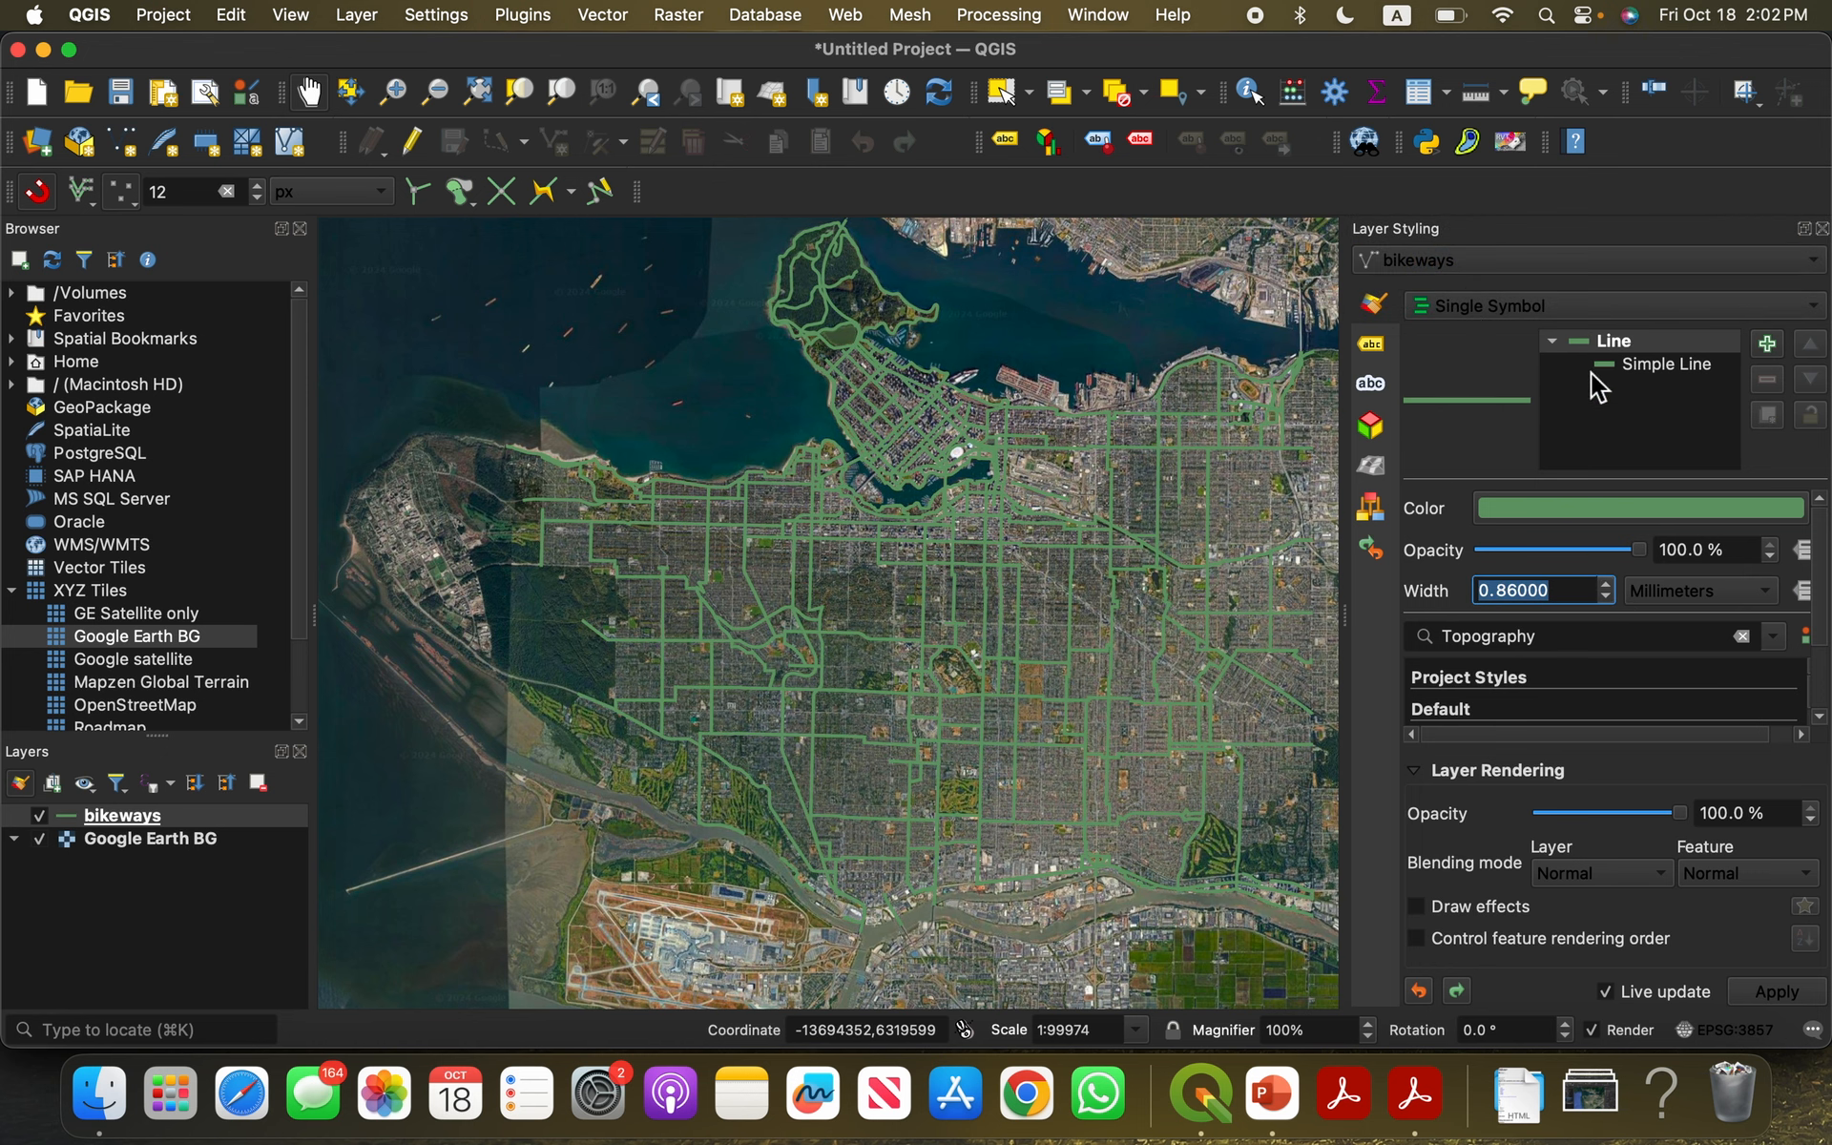
Step: Change the bikeways line color to the recent orange #fc841b
{"action": "left_click", "coordinate": [1536, 510]}
{"action": "left_click", "coordinate": [1540, 522]}
{"action": "left_click_drag", "start_coordinate": [1209, 447], "coordinate": [856, 618]}
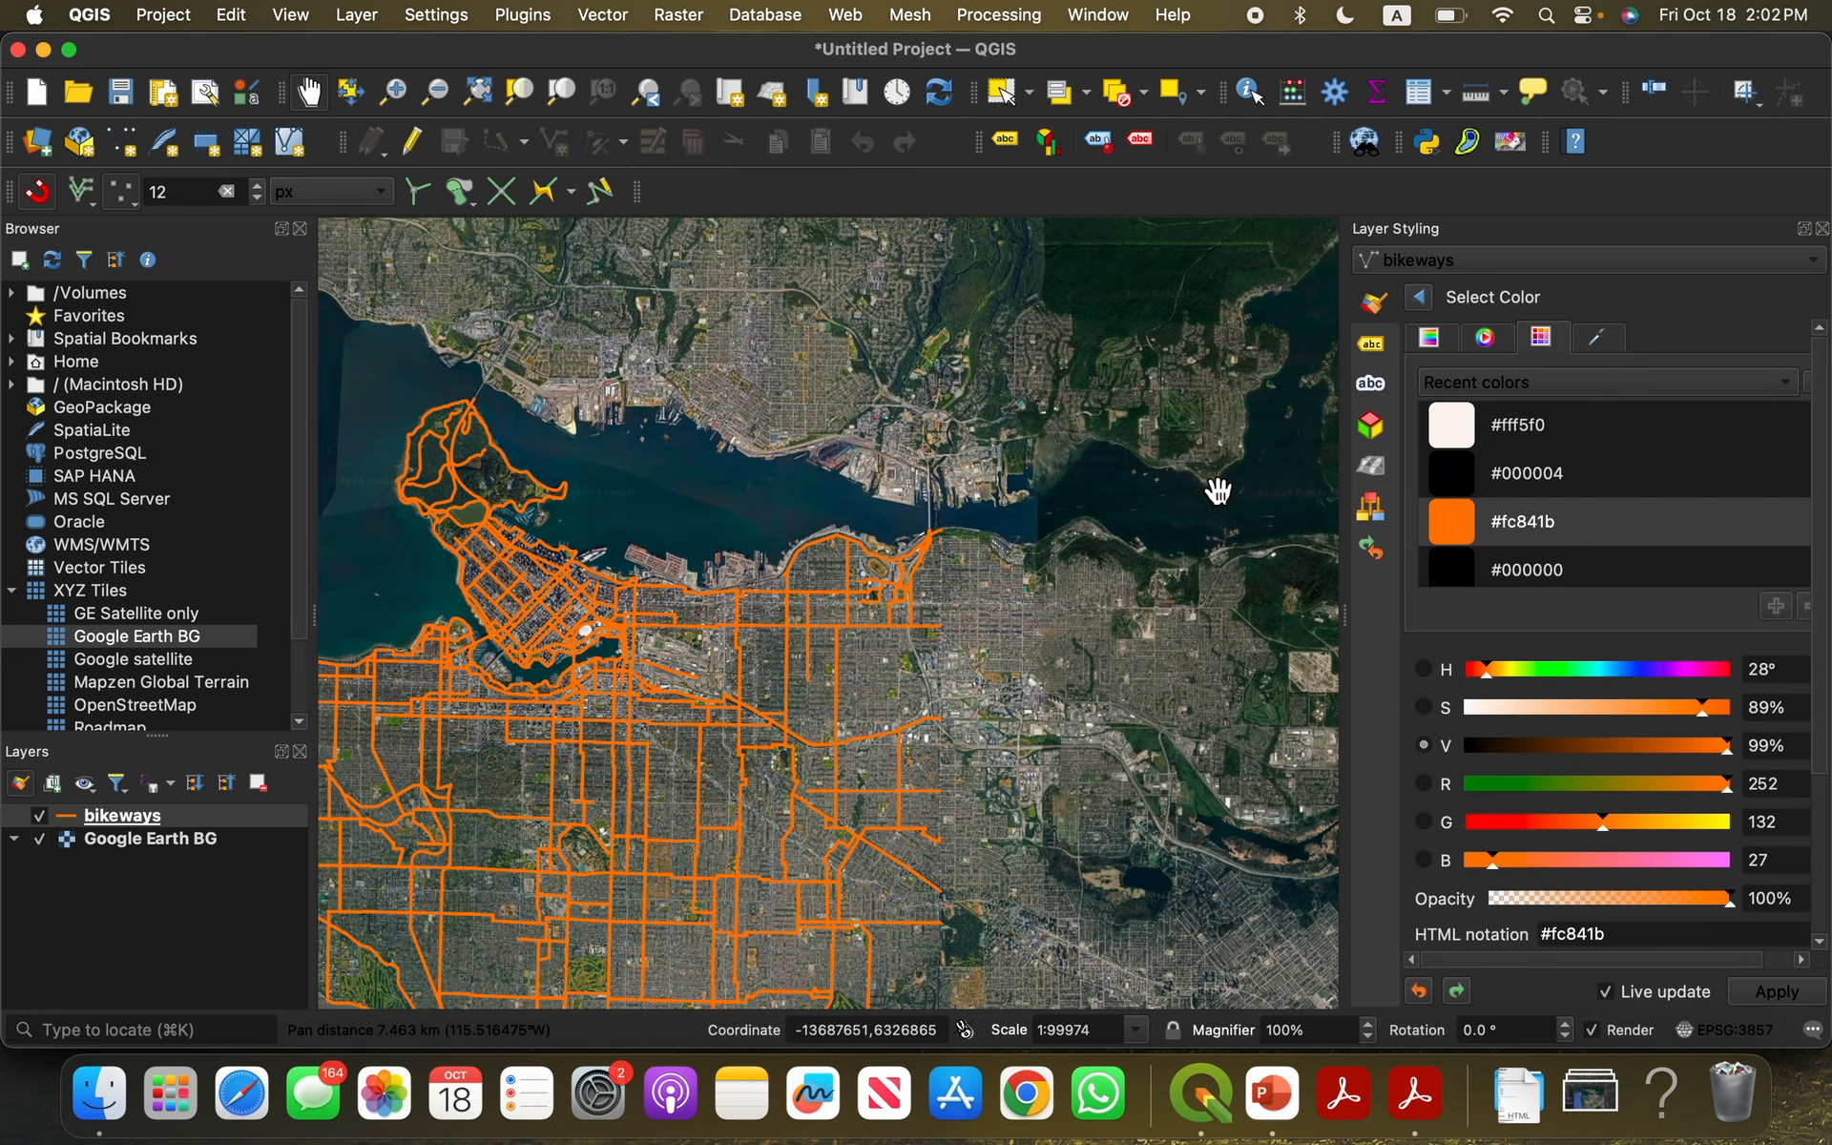
{"action": "left_click_drag", "start_coordinate": [1078, 587], "coordinate": [1331, 331]}
{"action": "left_click_drag", "start_coordinate": [943, 549], "coordinate": [985, 553]}
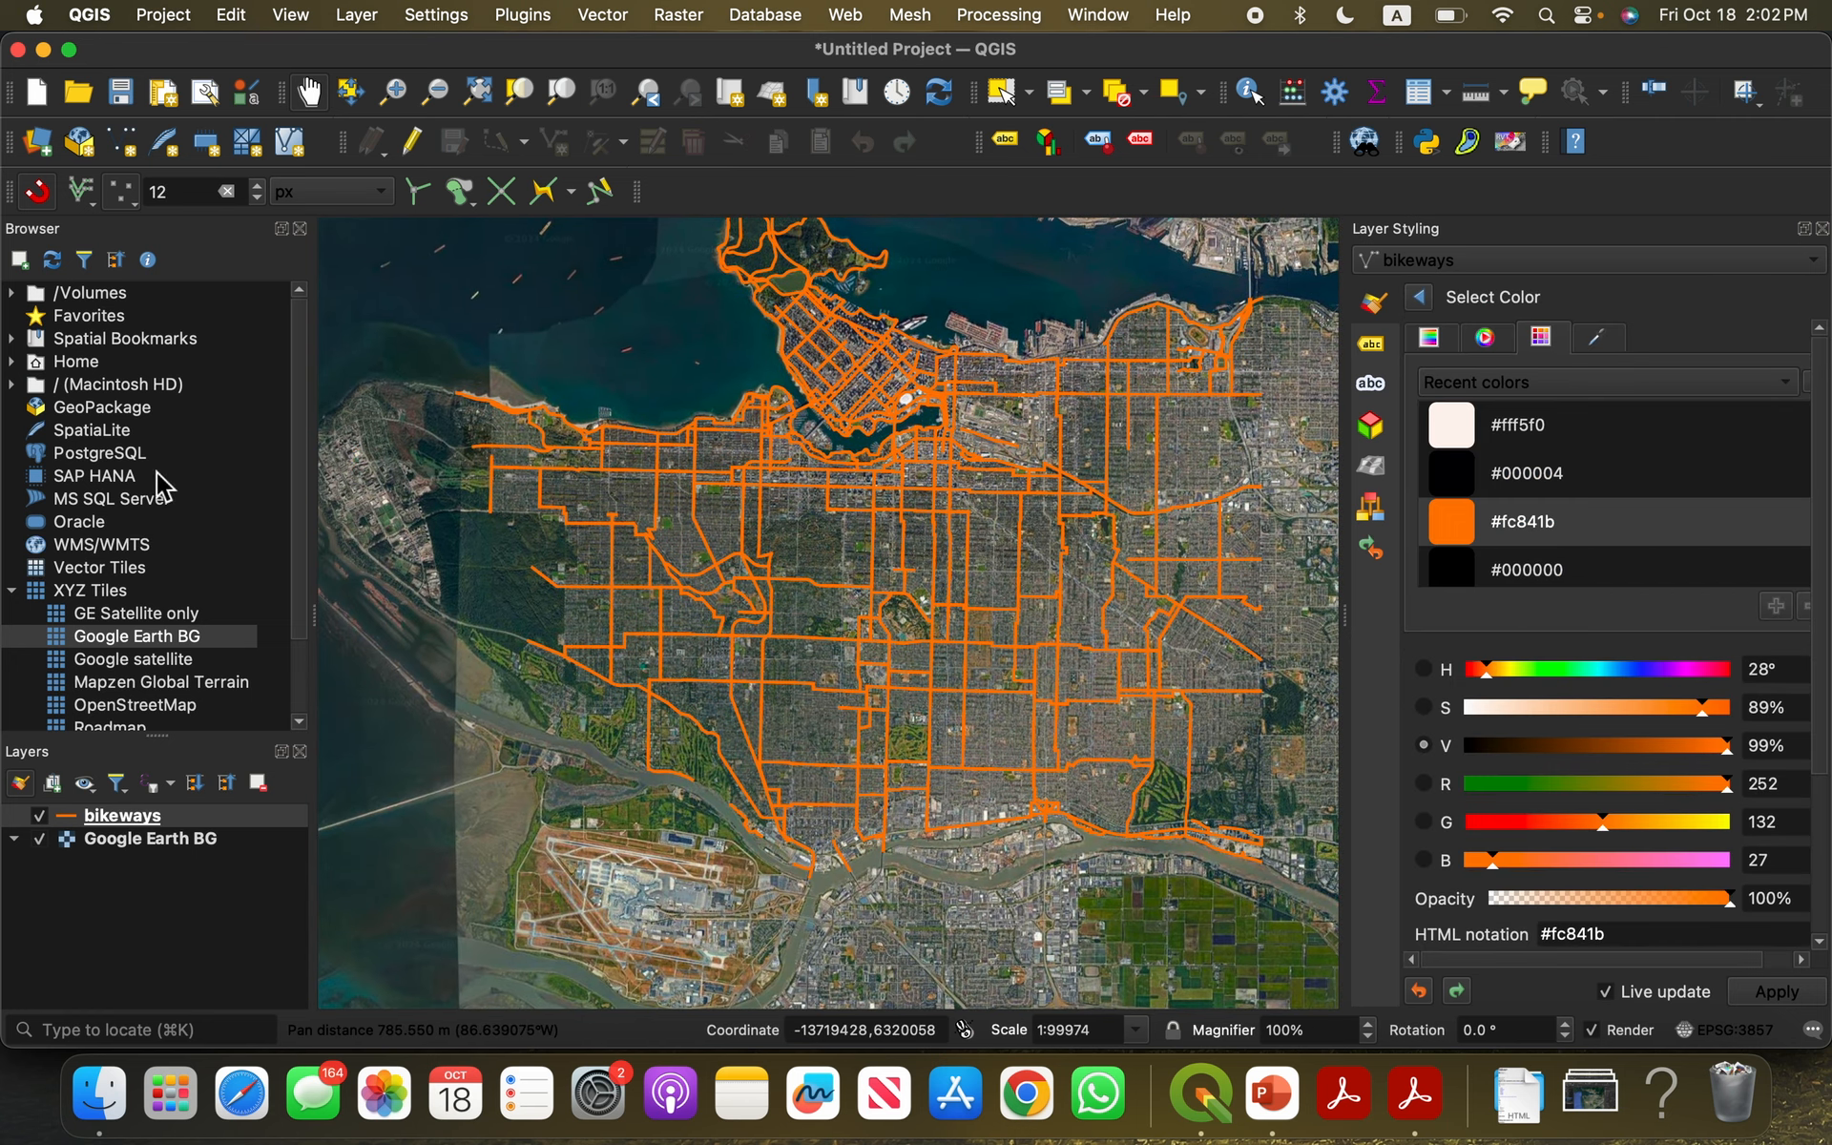
{"action": "left_click_drag", "start_coordinate": [761, 502], "coordinate": [794, 557]}
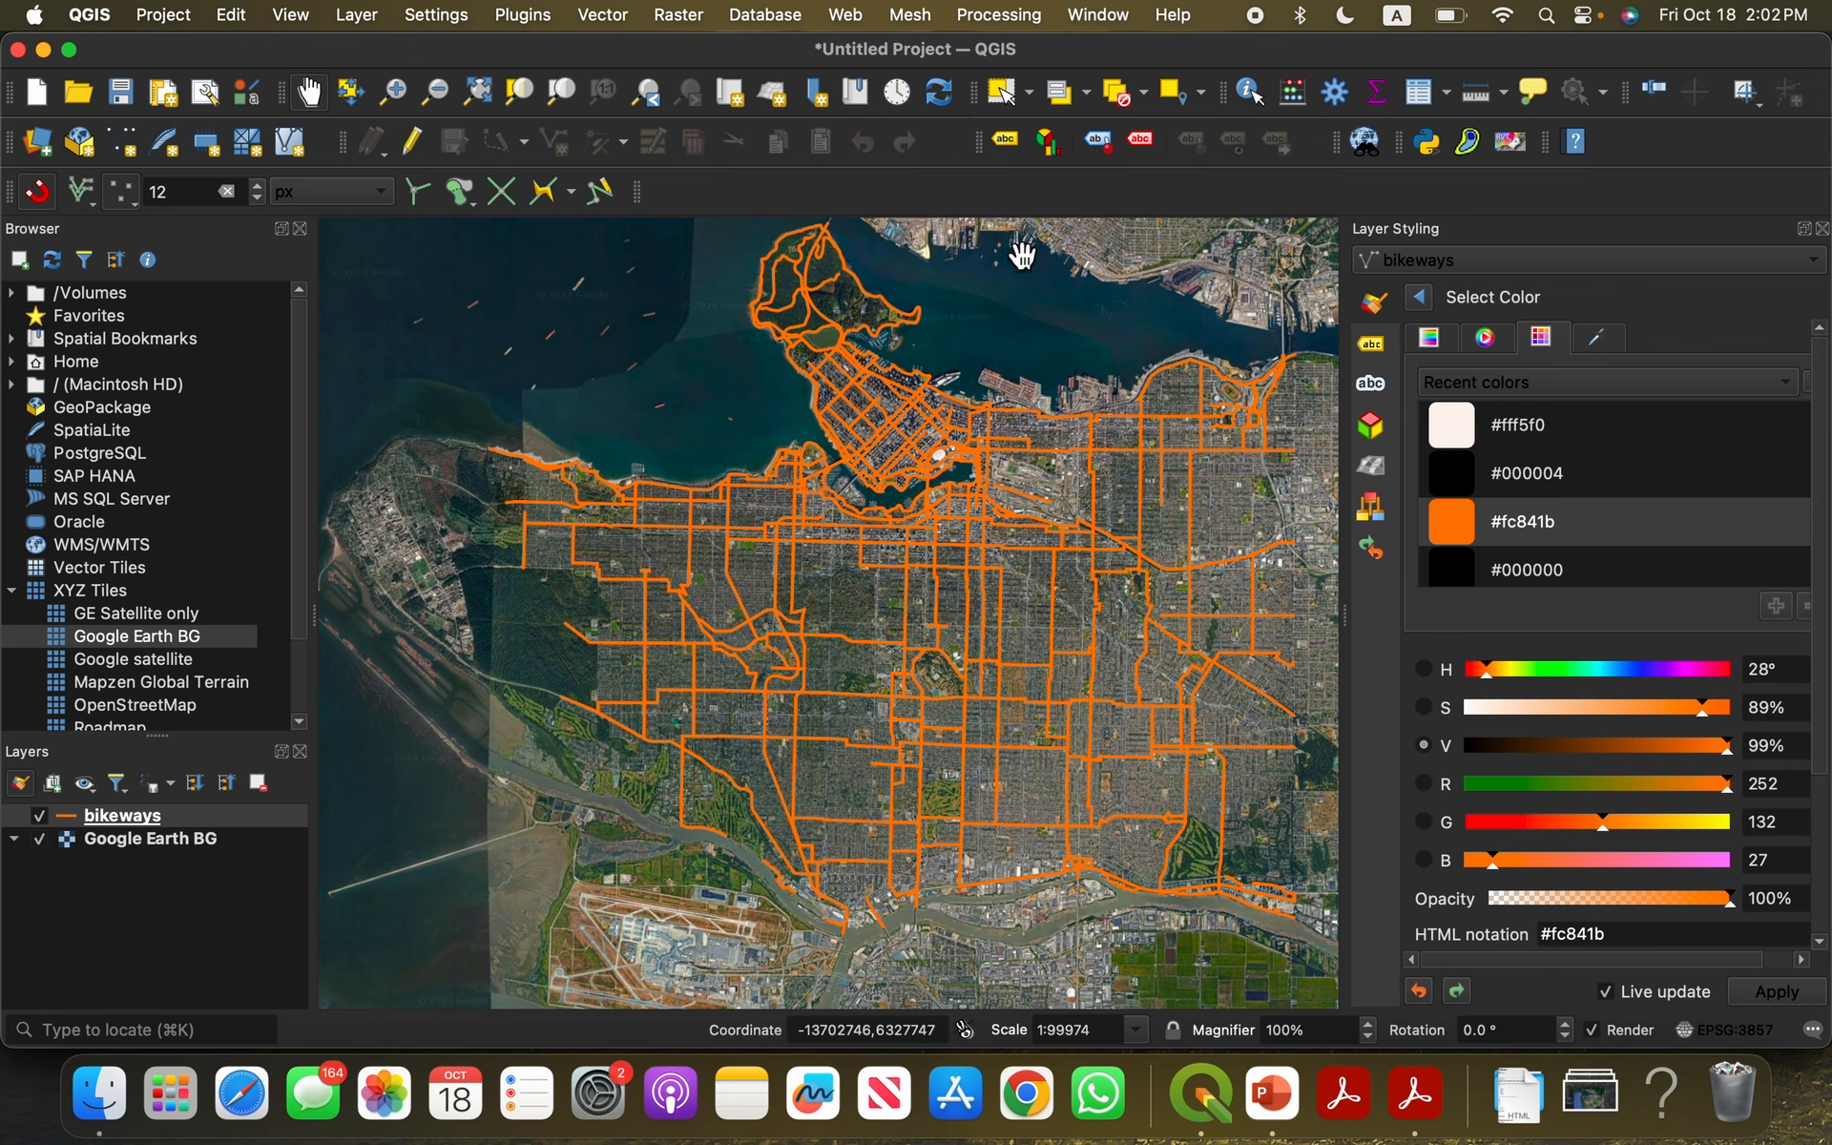
Step: Inspect the bikeways attribute table, switch editing on to try the Cypress route cell, switch it off again and close the table
{"action": "right_click", "coordinate": [169, 816]}
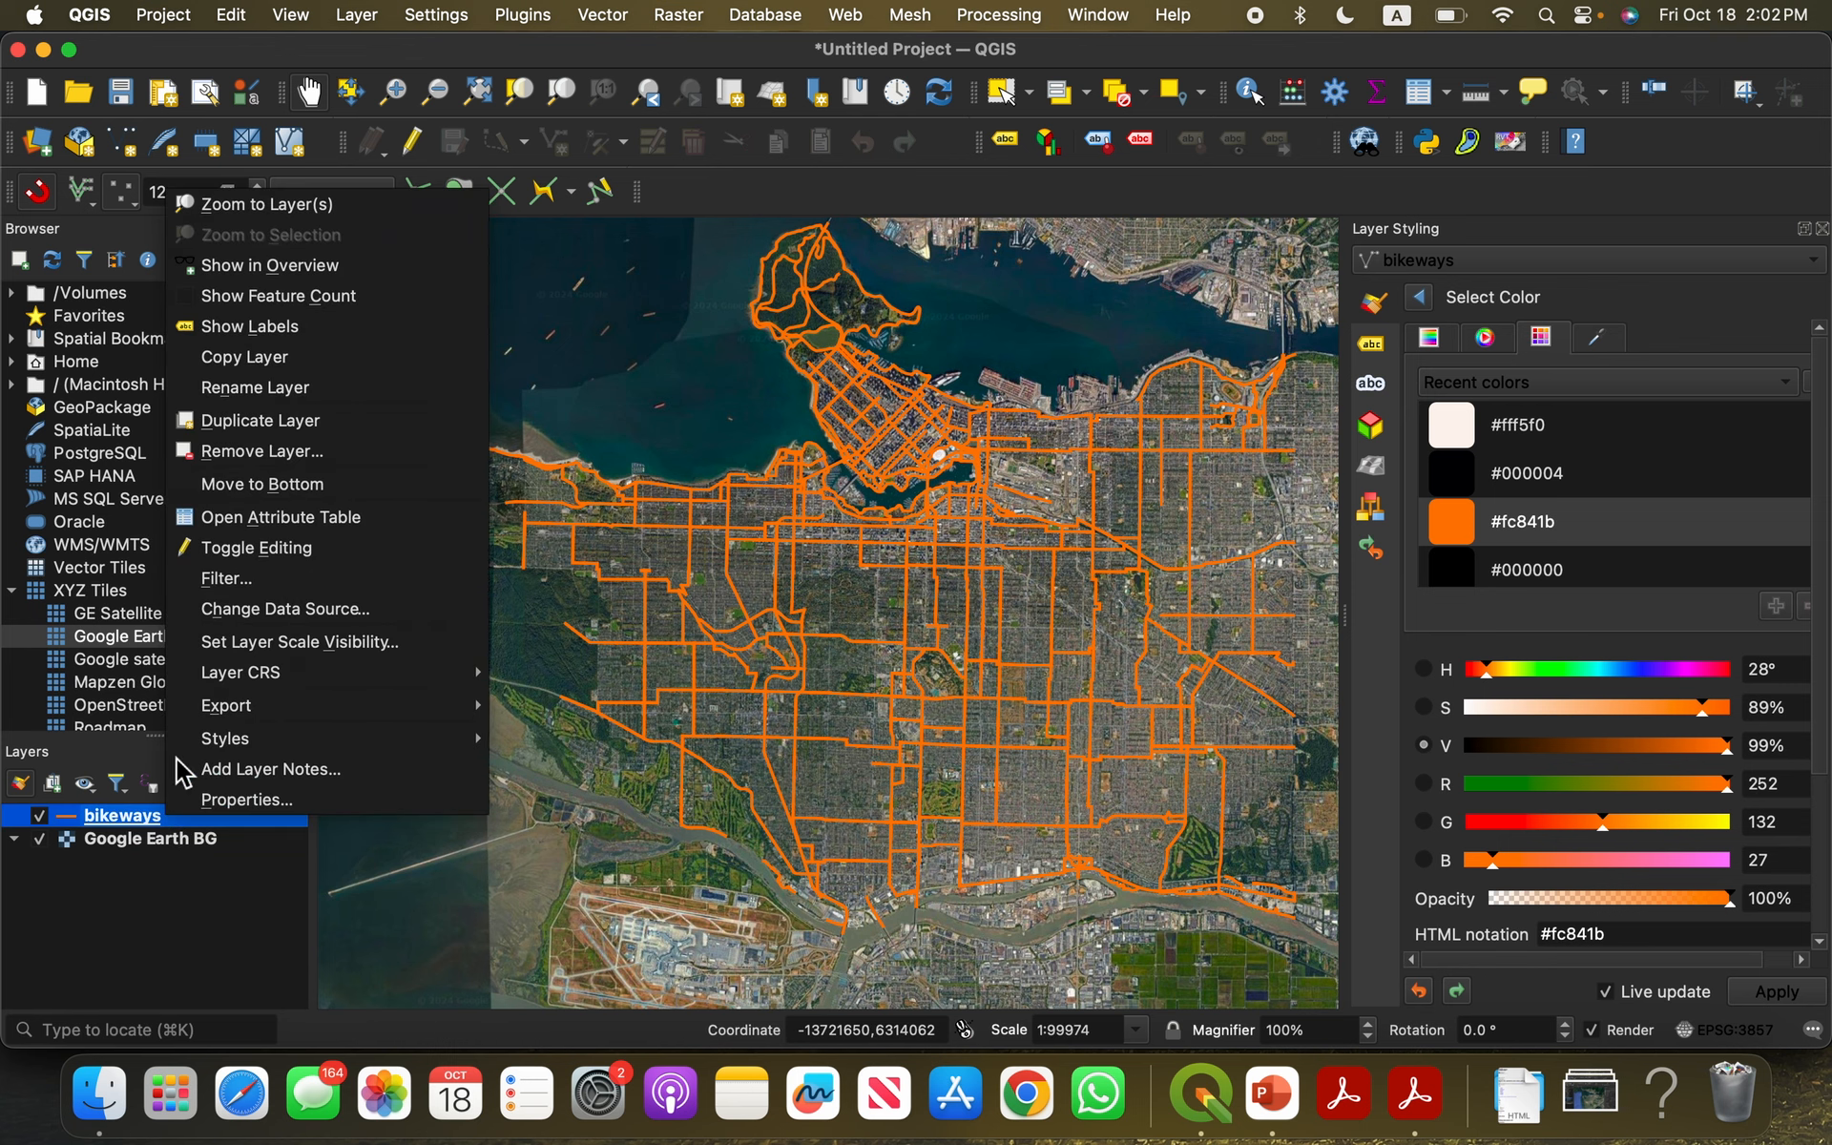
{"action": "left_click", "coordinate": [252, 516]}
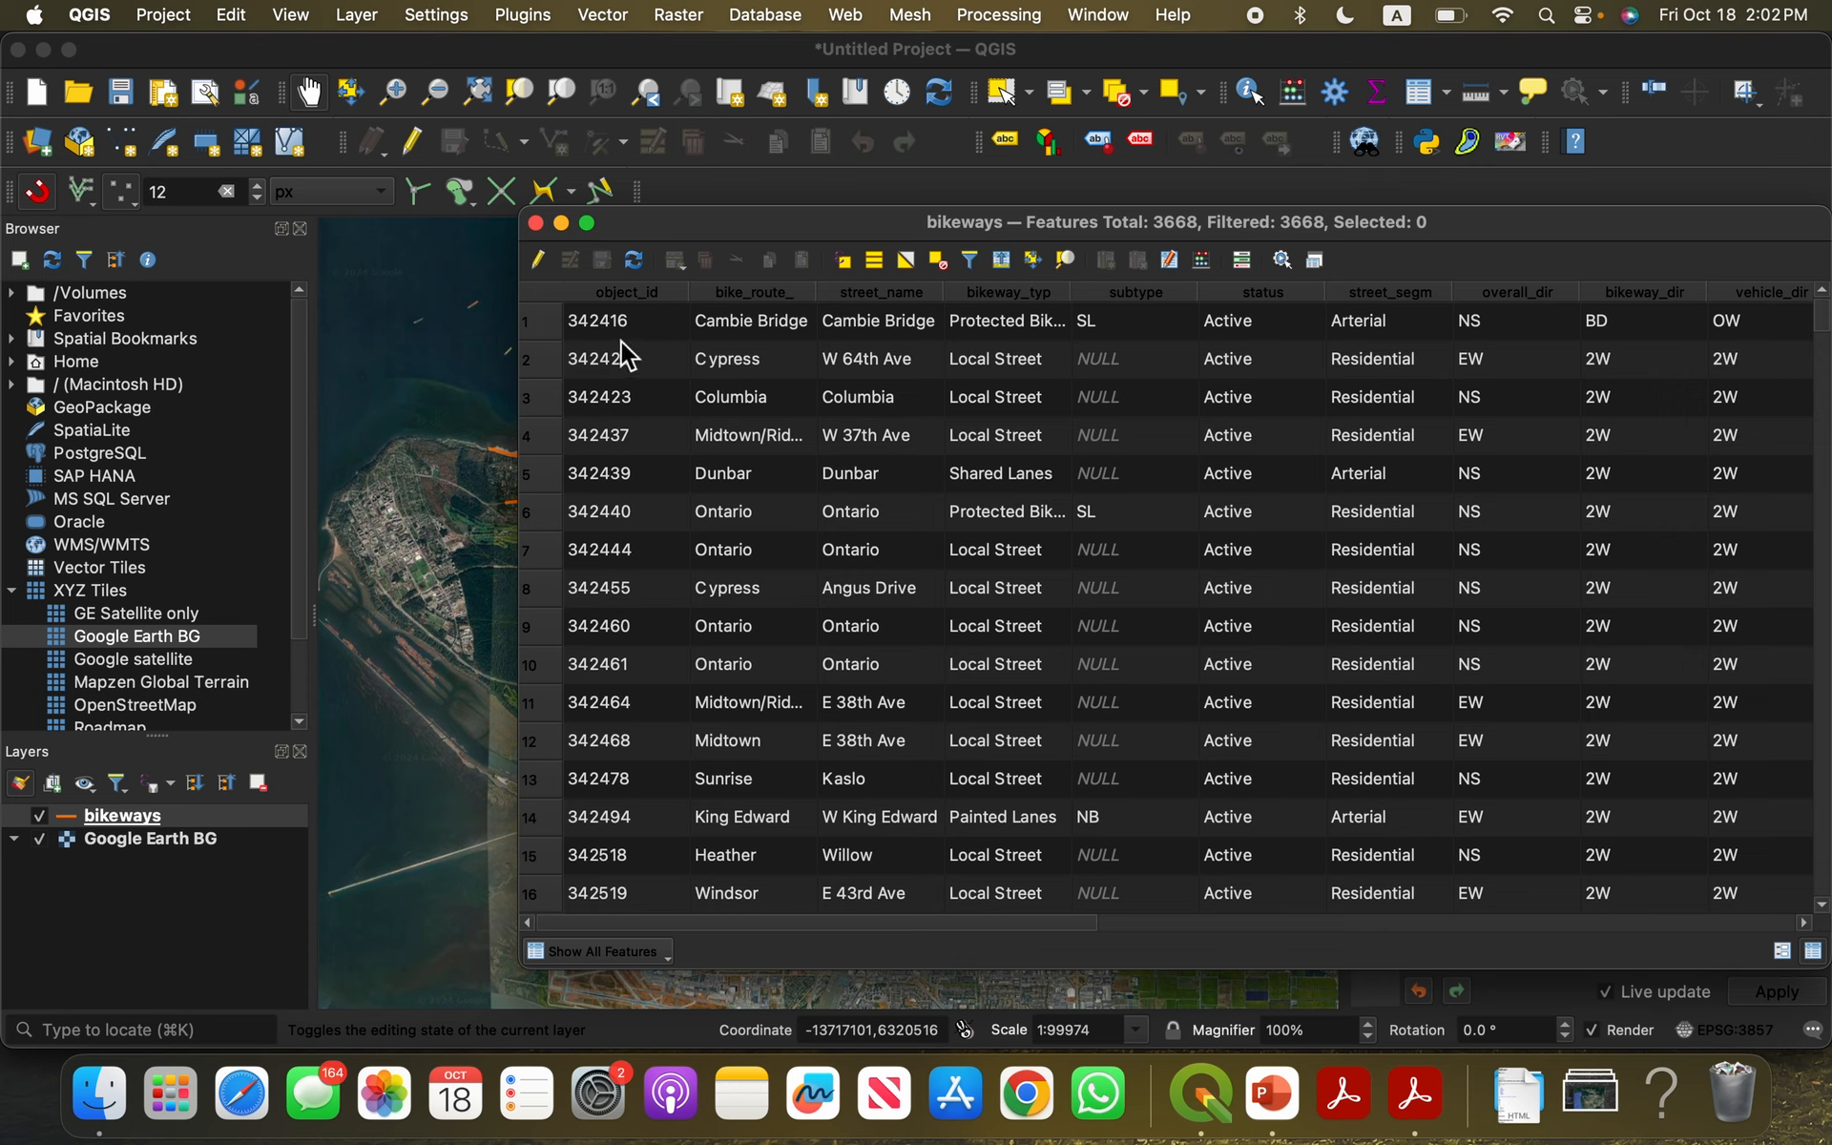
{"action": "left_click", "coordinate": [543, 263]}
{"action": "double_click", "coordinate": [730, 395]}
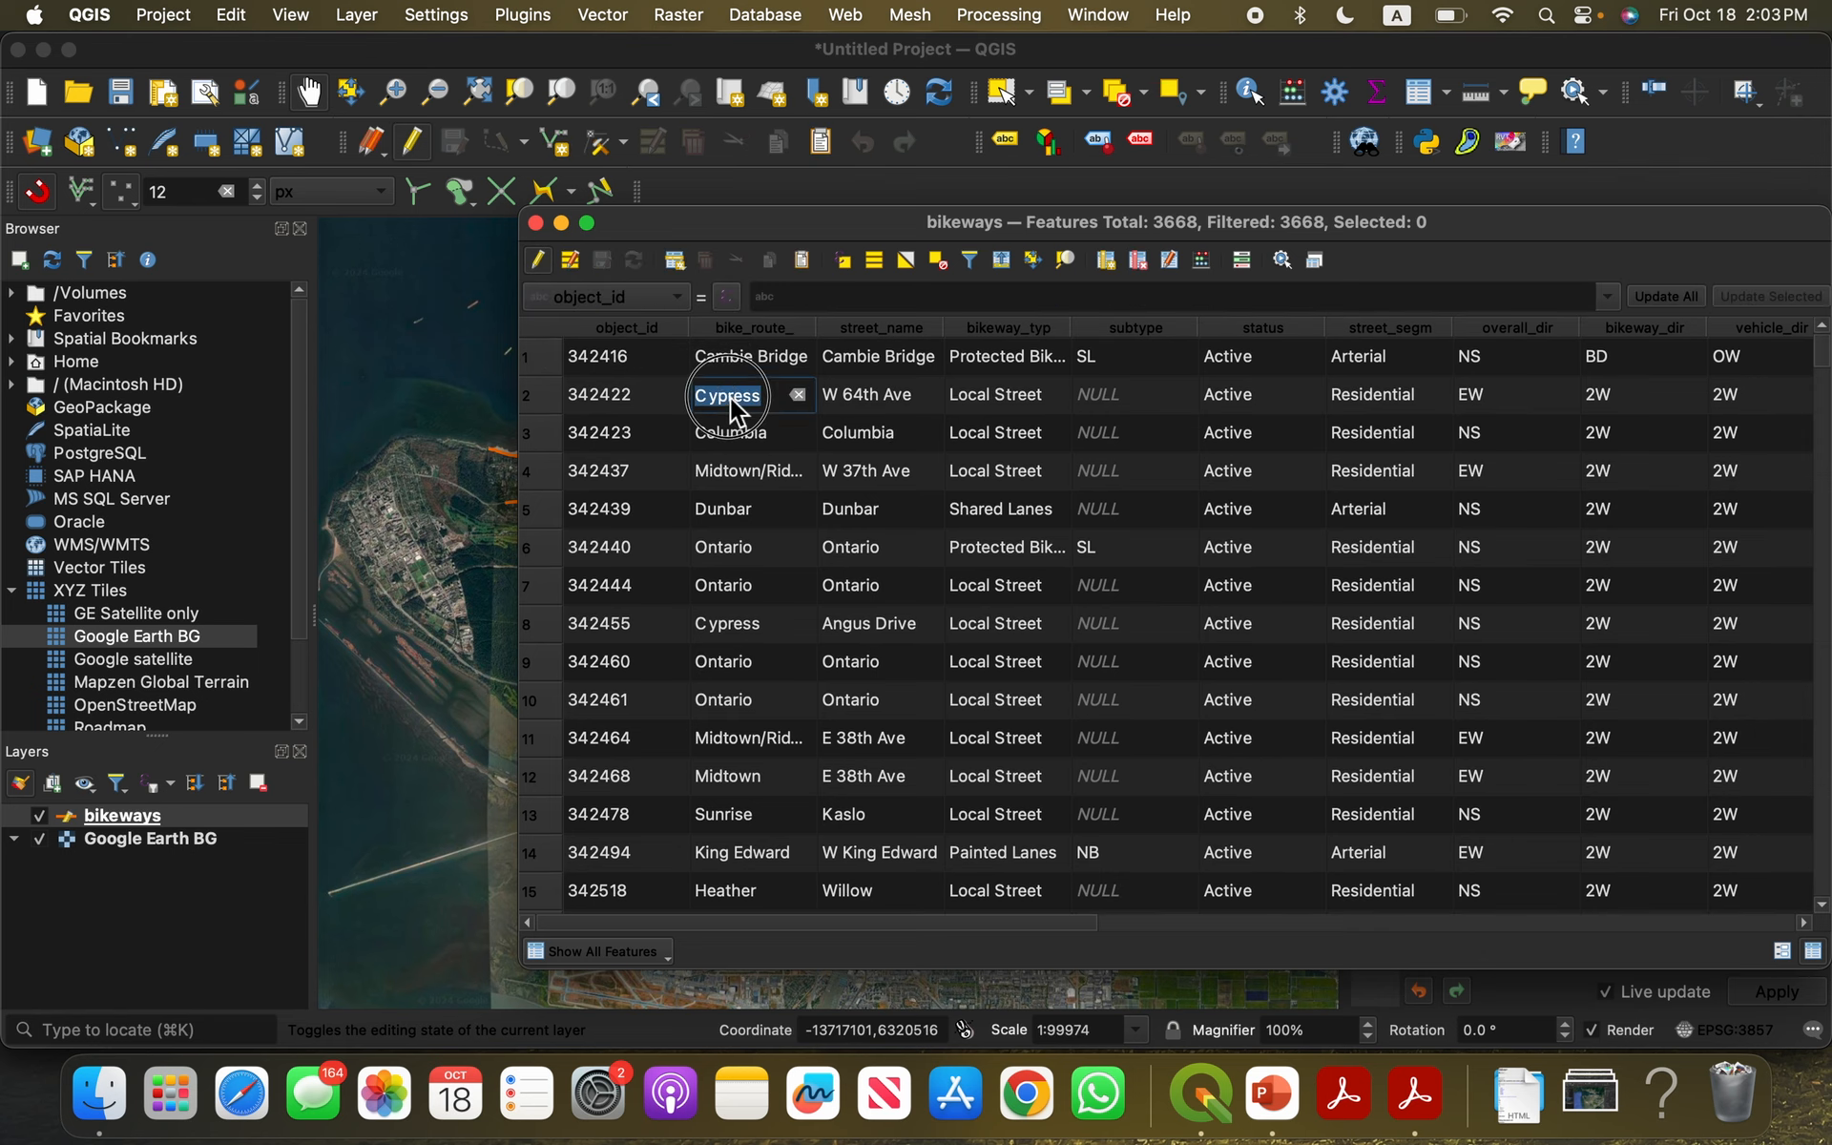
{"action": "left_click", "coordinate": [545, 266]}
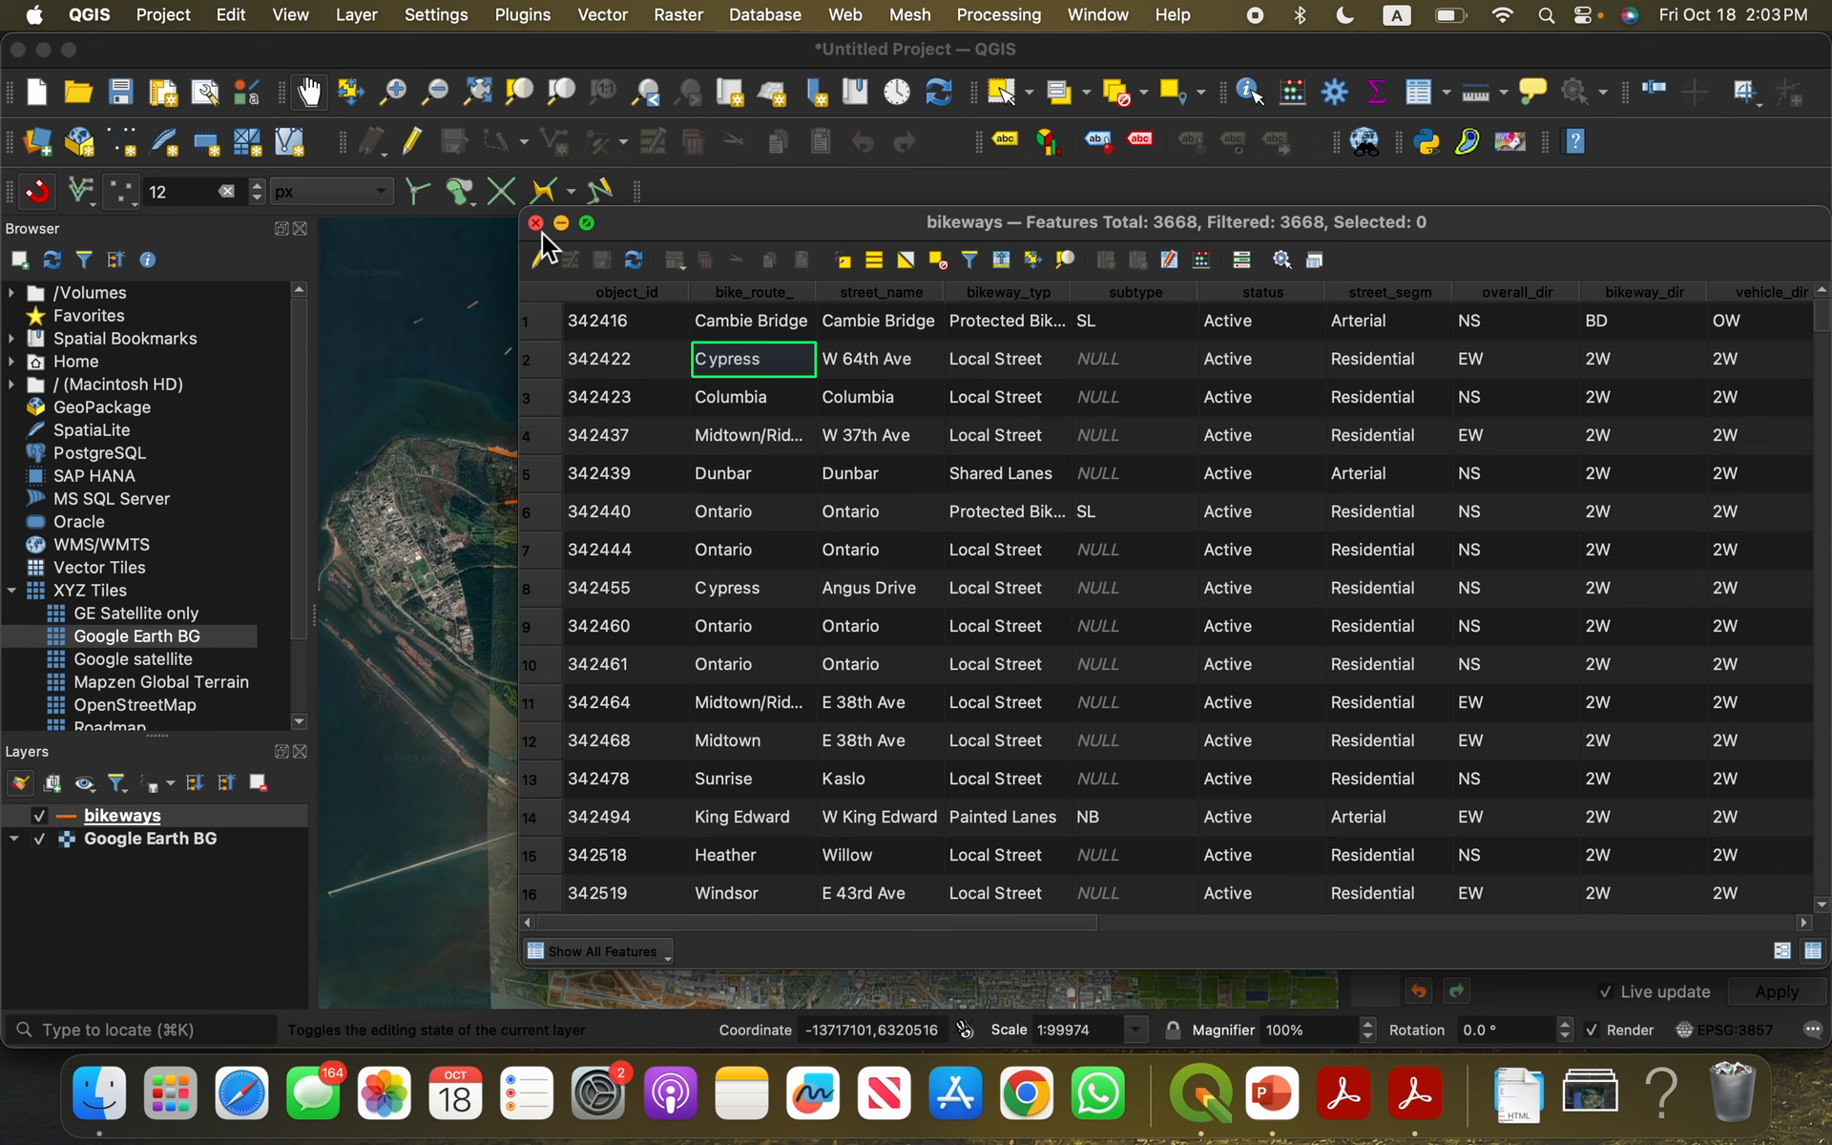
{"action": "left_click", "coordinate": [535, 222]}
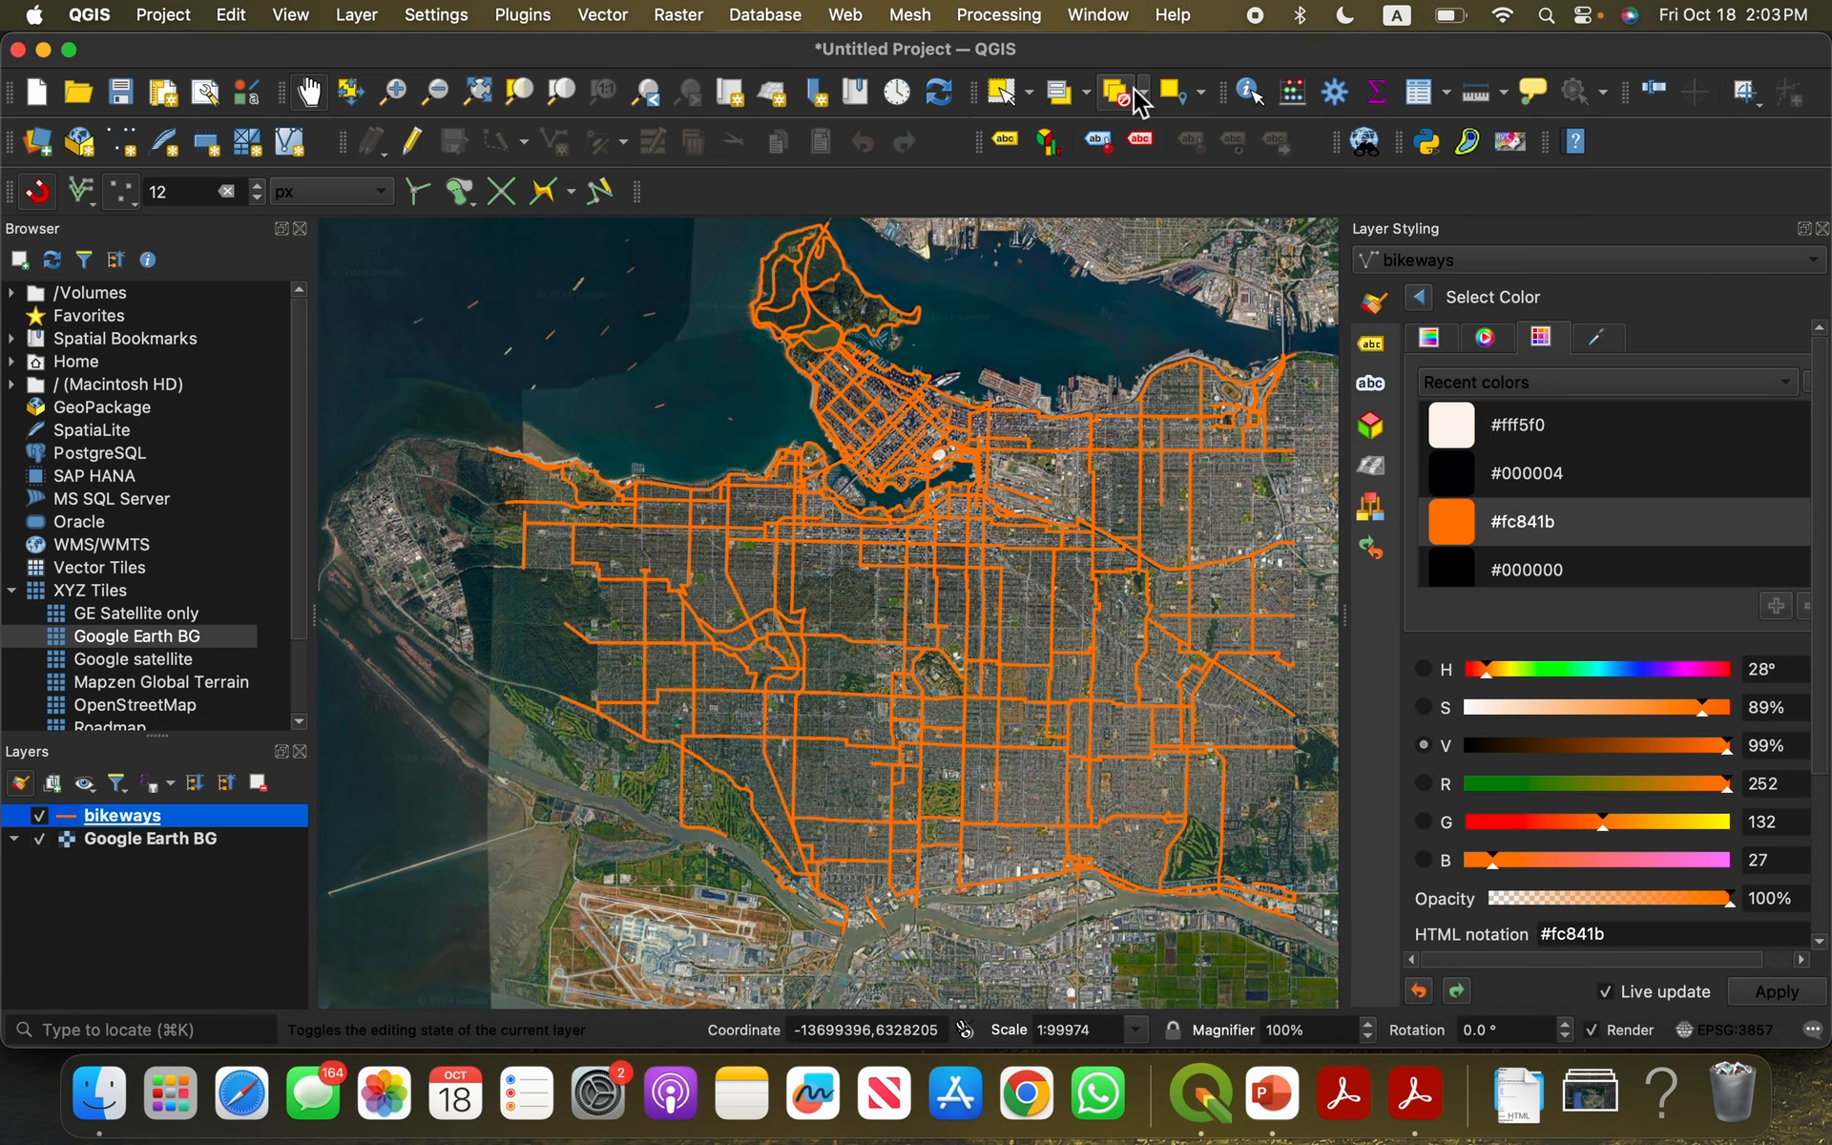
Step: Identify a bikeway segment along Powell on the map, close the results and return to the bikeways symbol settings
{"action": "left_click", "coordinate": [1249, 93]}
{"action": "left_click", "coordinate": [1060, 420]}
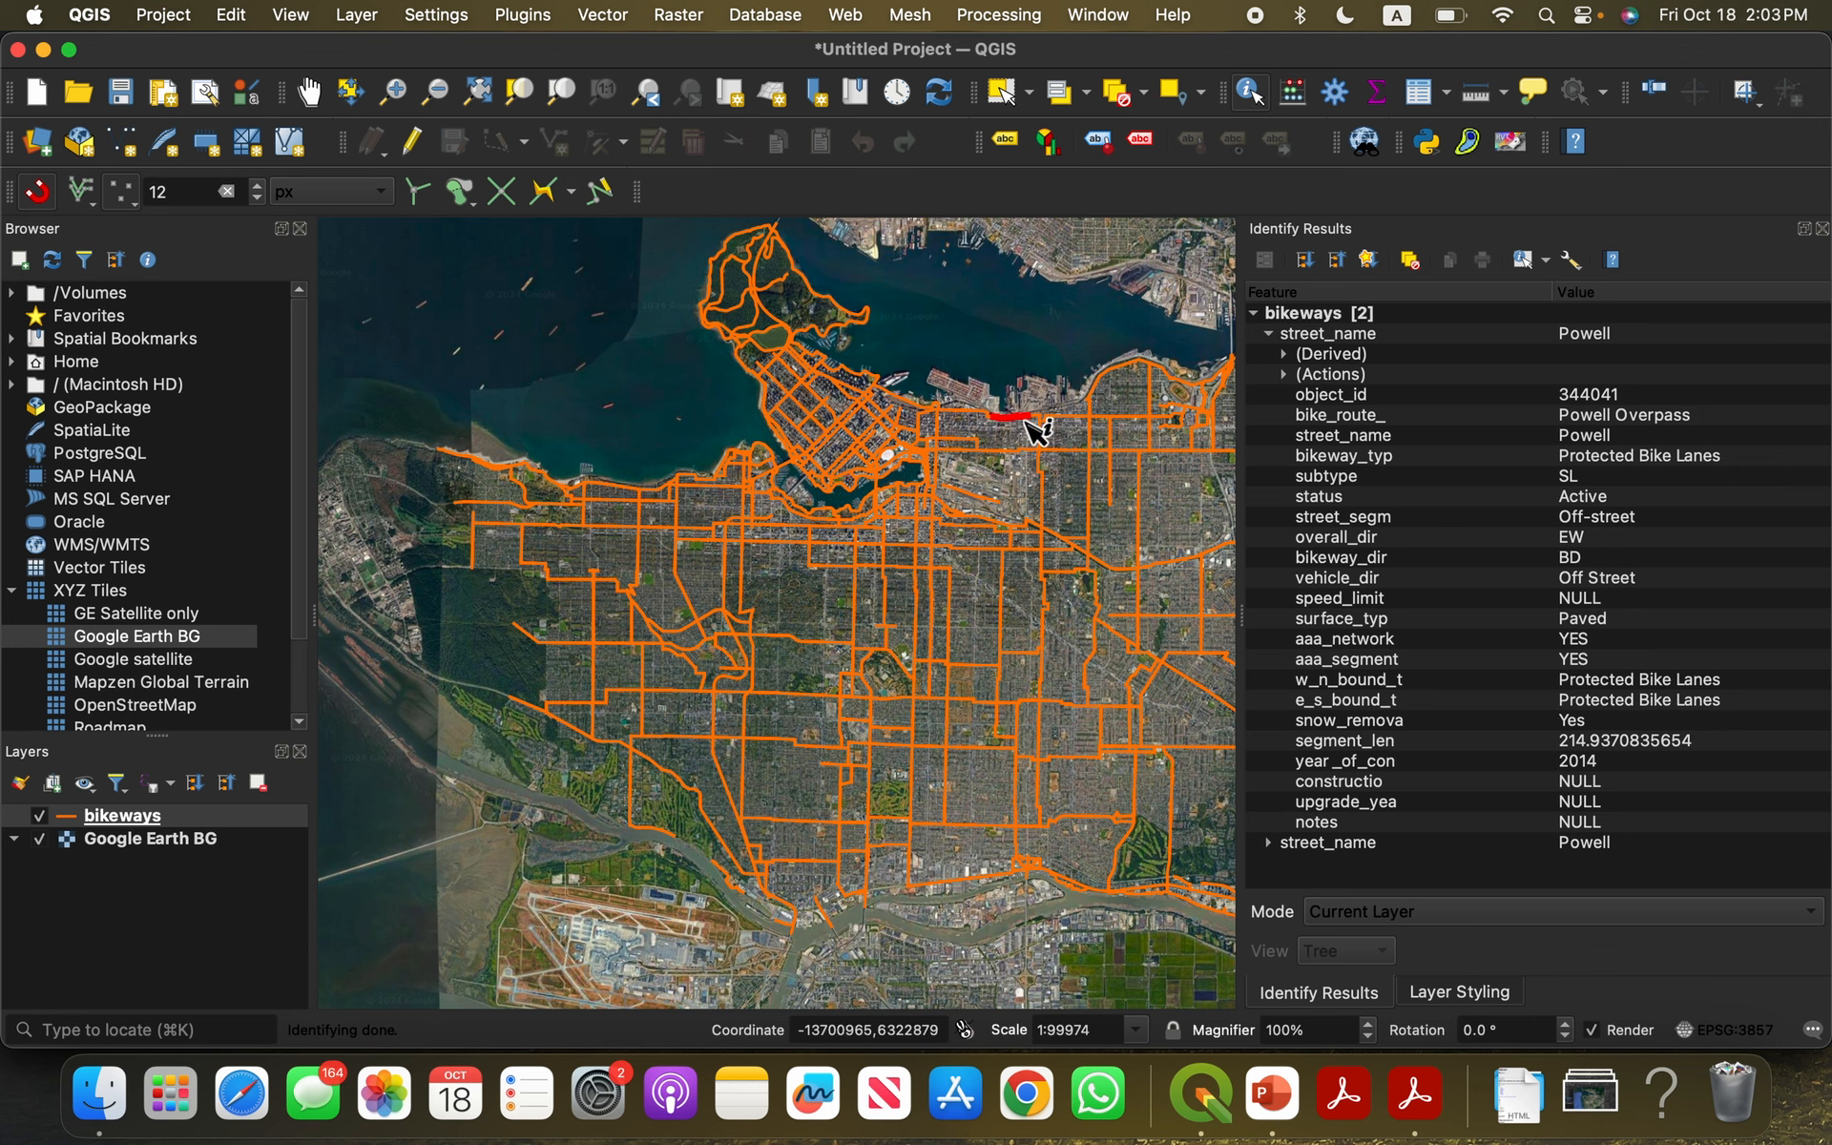
{"action": "left_click", "coordinate": [1822, 229]}
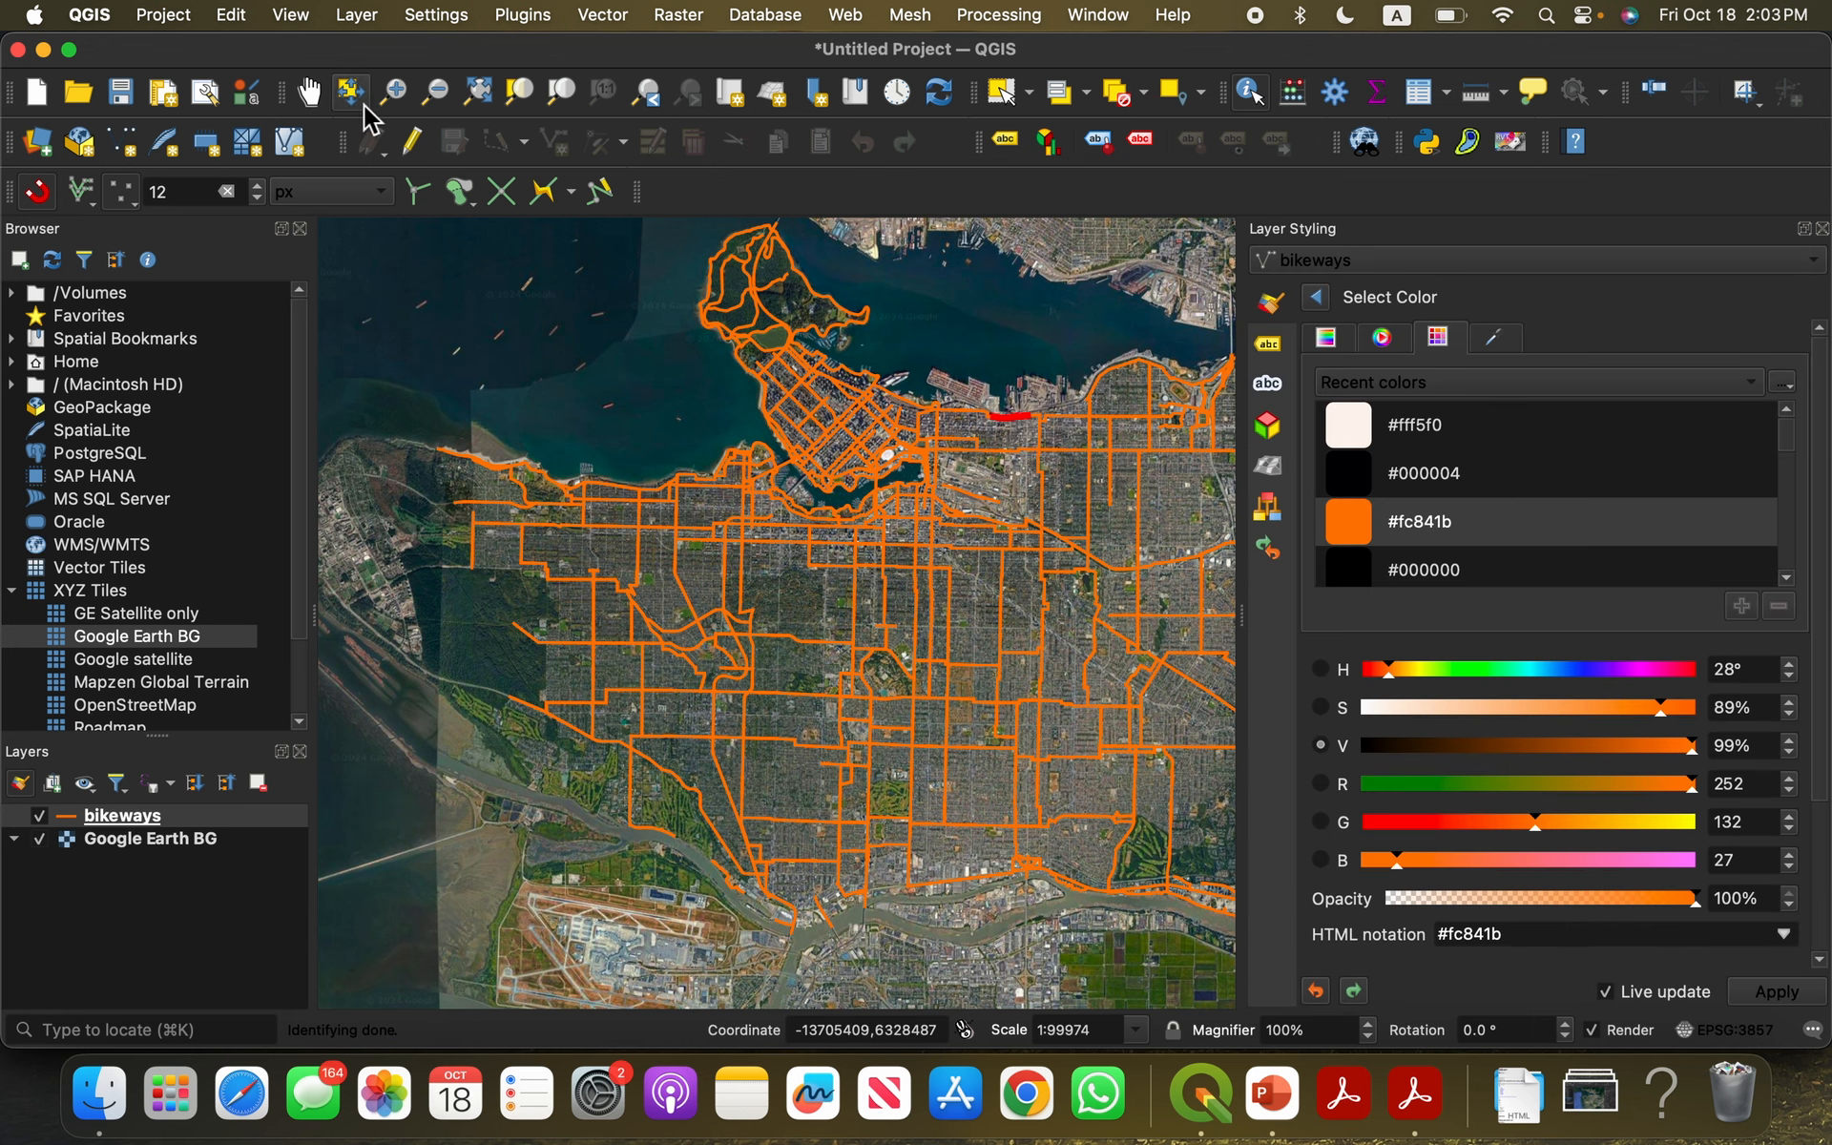
{"action": "left_click", "coordinate": [315, 99]}
{"action": "left_click_drag", "start_coordinate": [827, 653], "coordinate": [901, 634]}
{"action": "left_click", "coordinate": [1319, 297]}
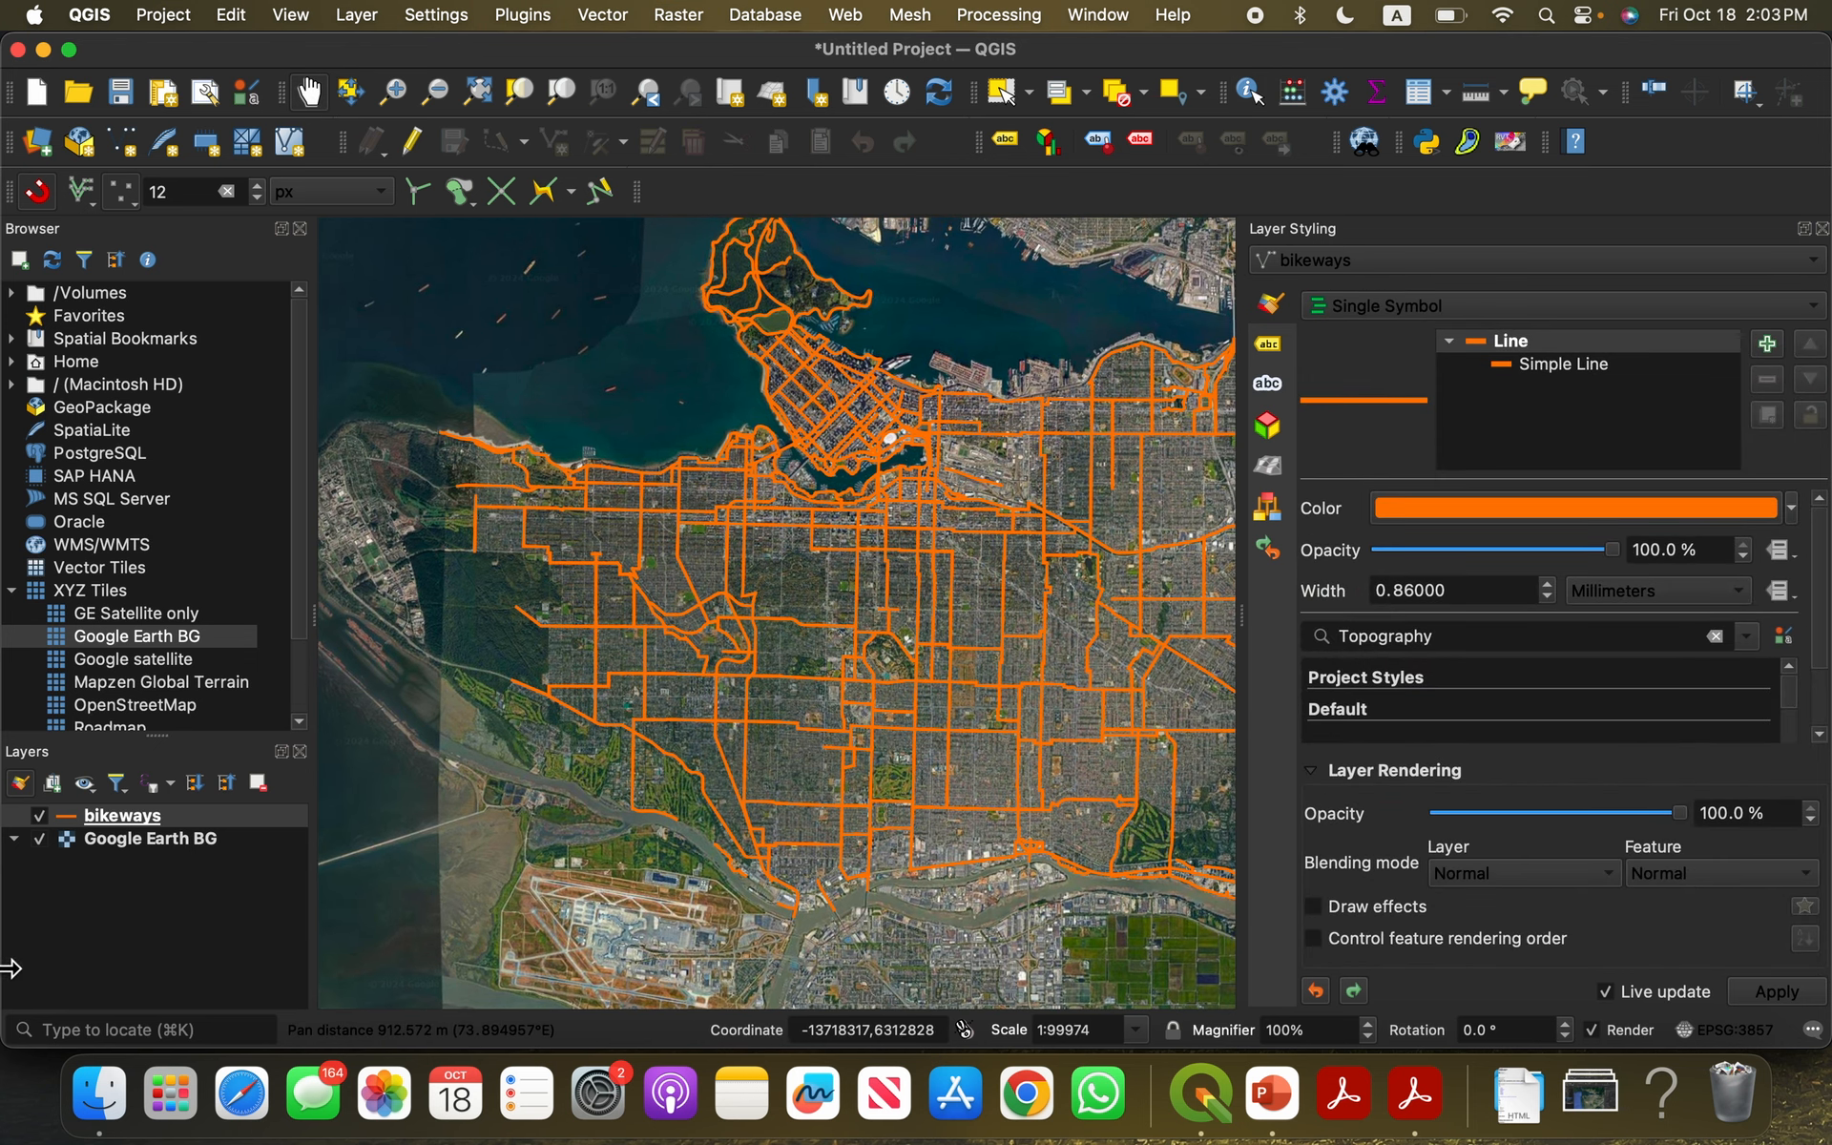
Step: Review the bikeway_typ values in the bikeways attribute table and close it
{"action": "right_click", "coordinate": [172, 821]}
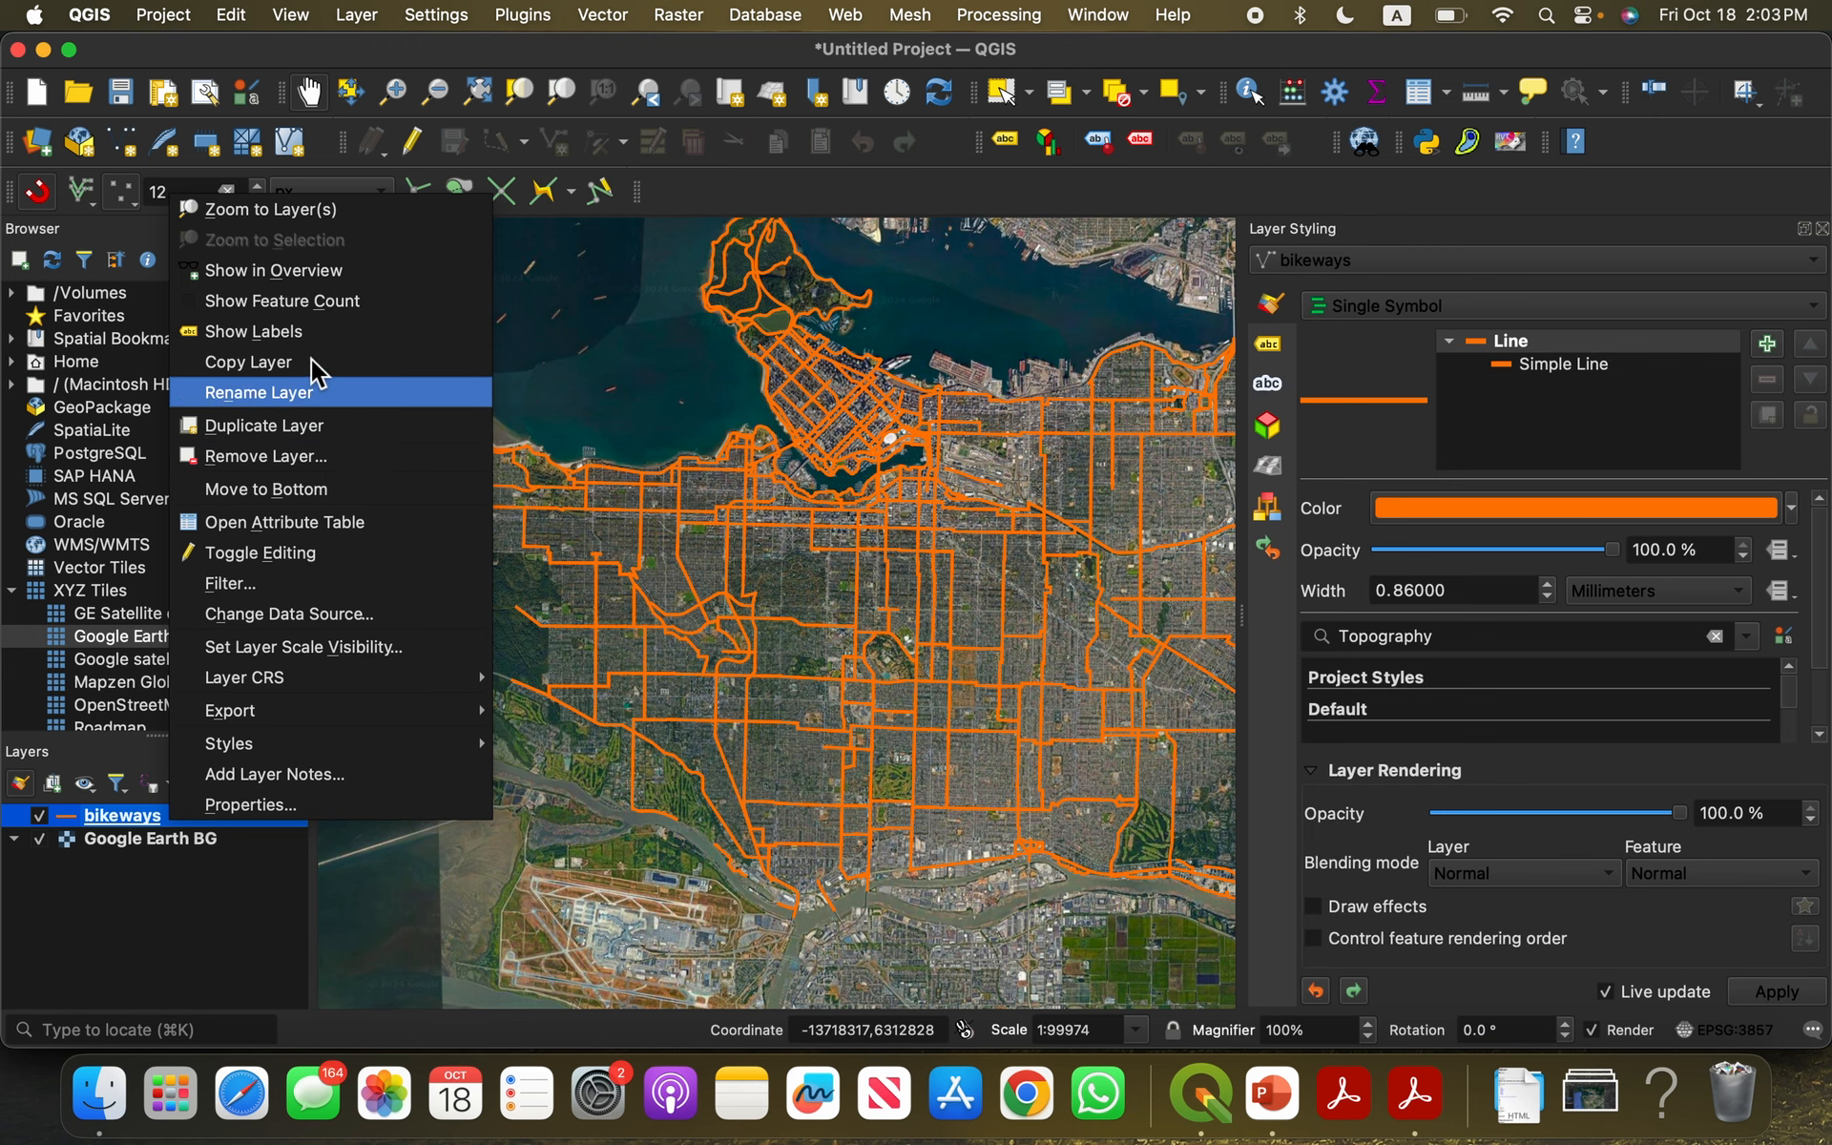
{"action": "left_click", "coordinate": [310, 522]}
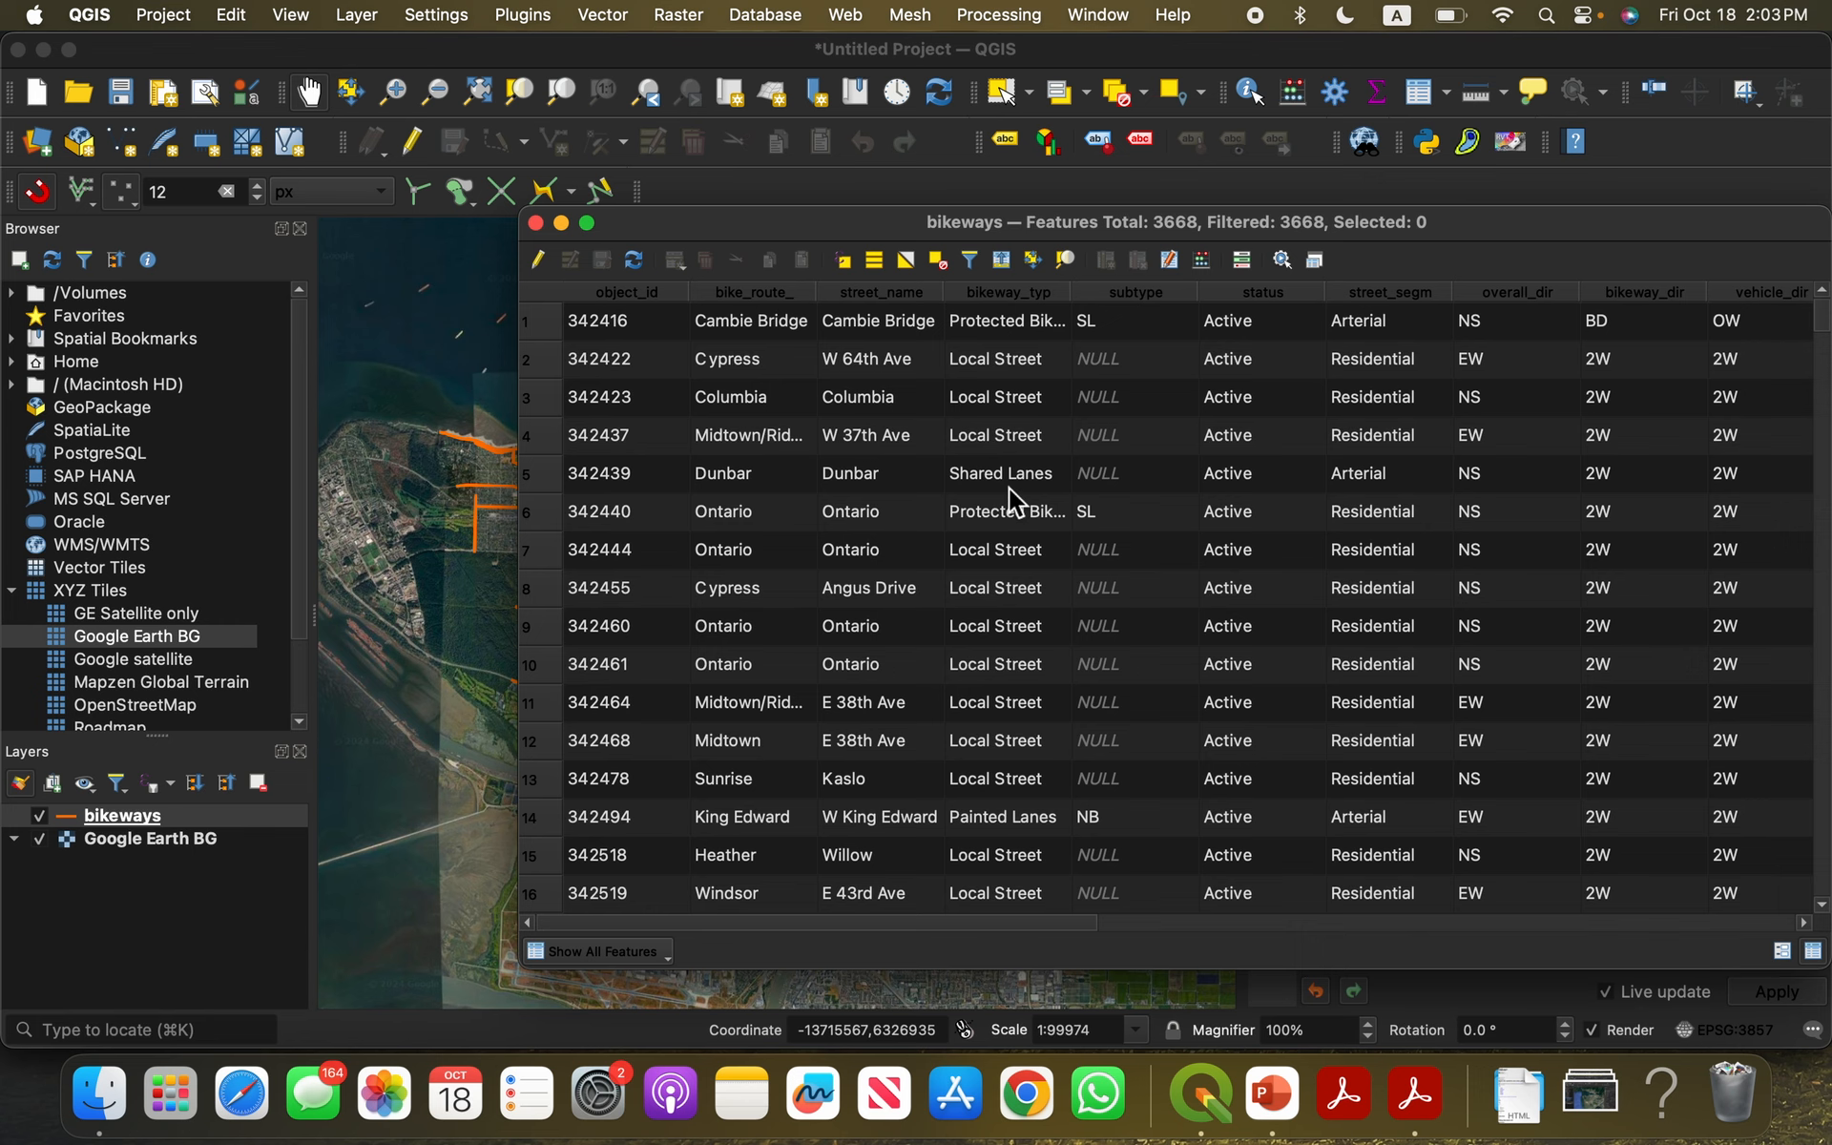
{"action": "scroll", "coordinate": [1005, 587], "scroll_direction": "down", "scroll_amount": 2}
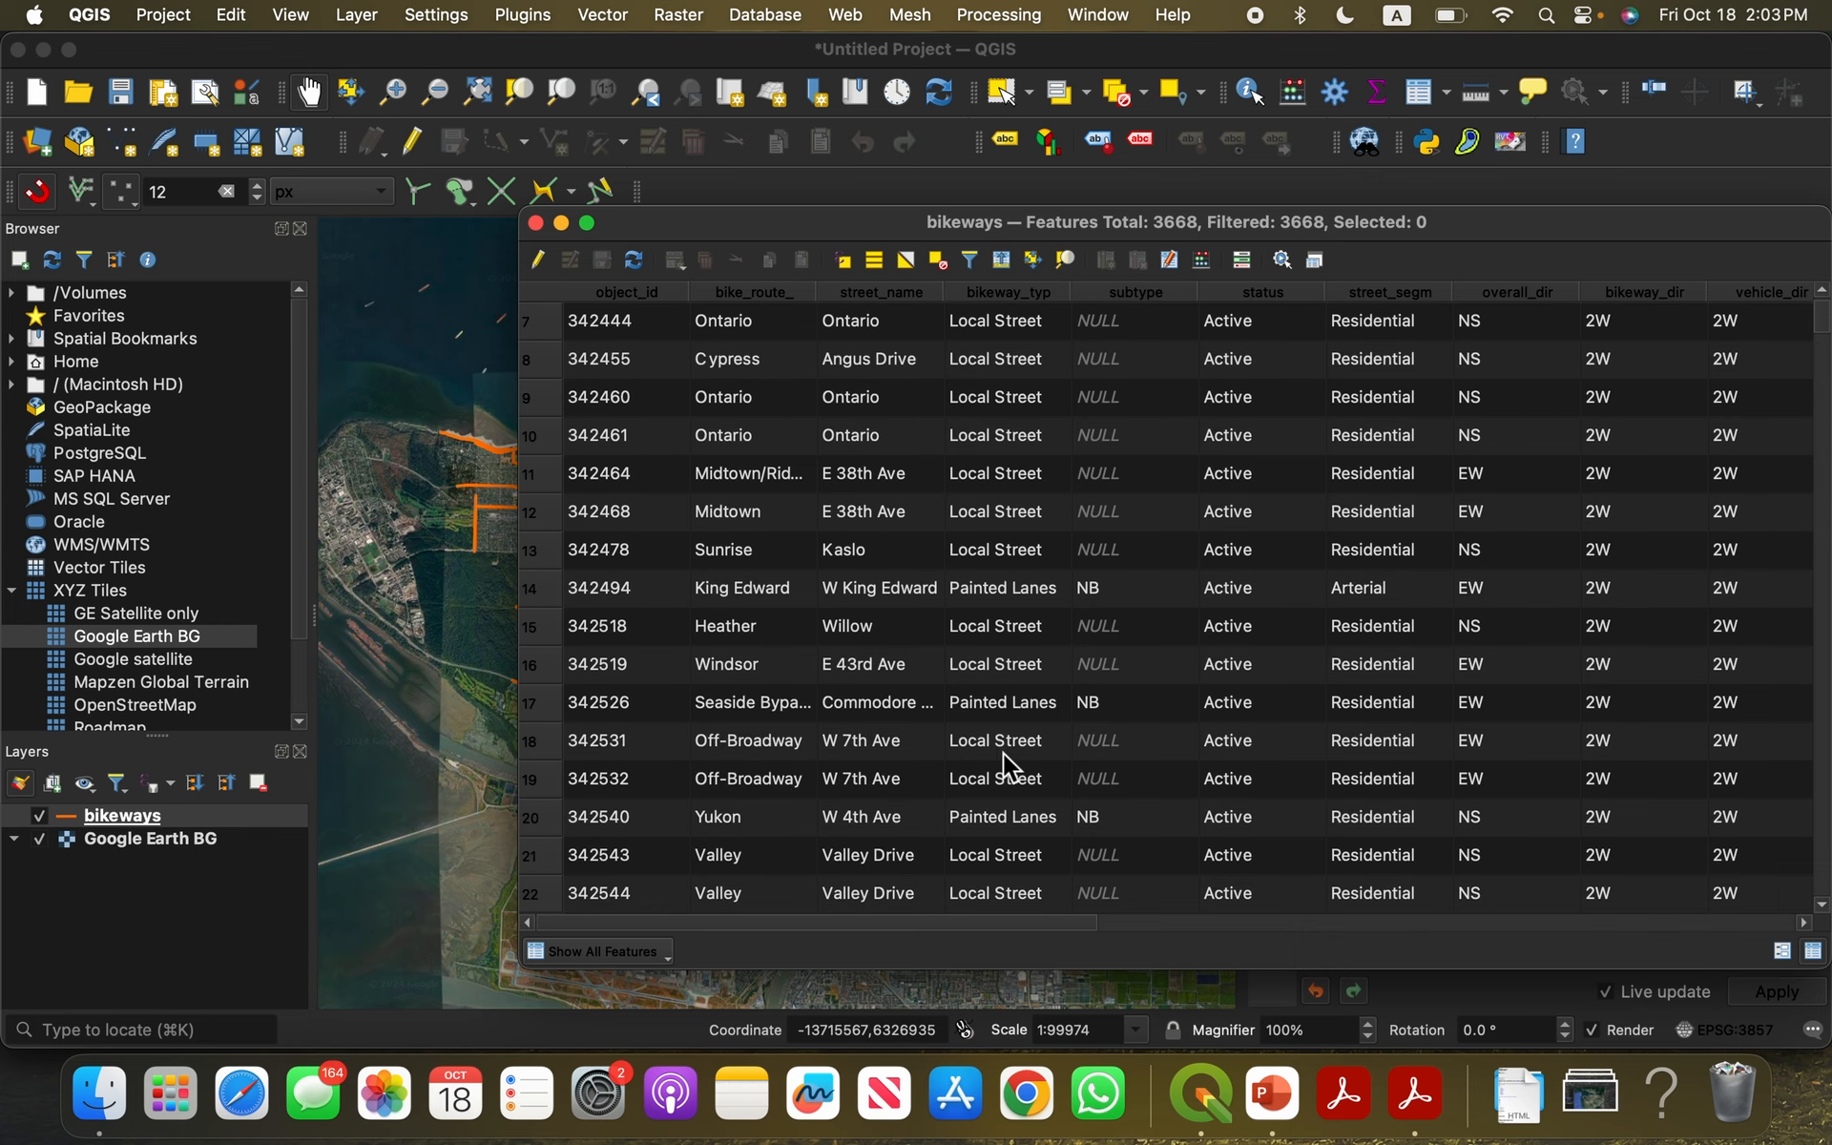
{"action": "left_click", "coordinate": [535, 223]}
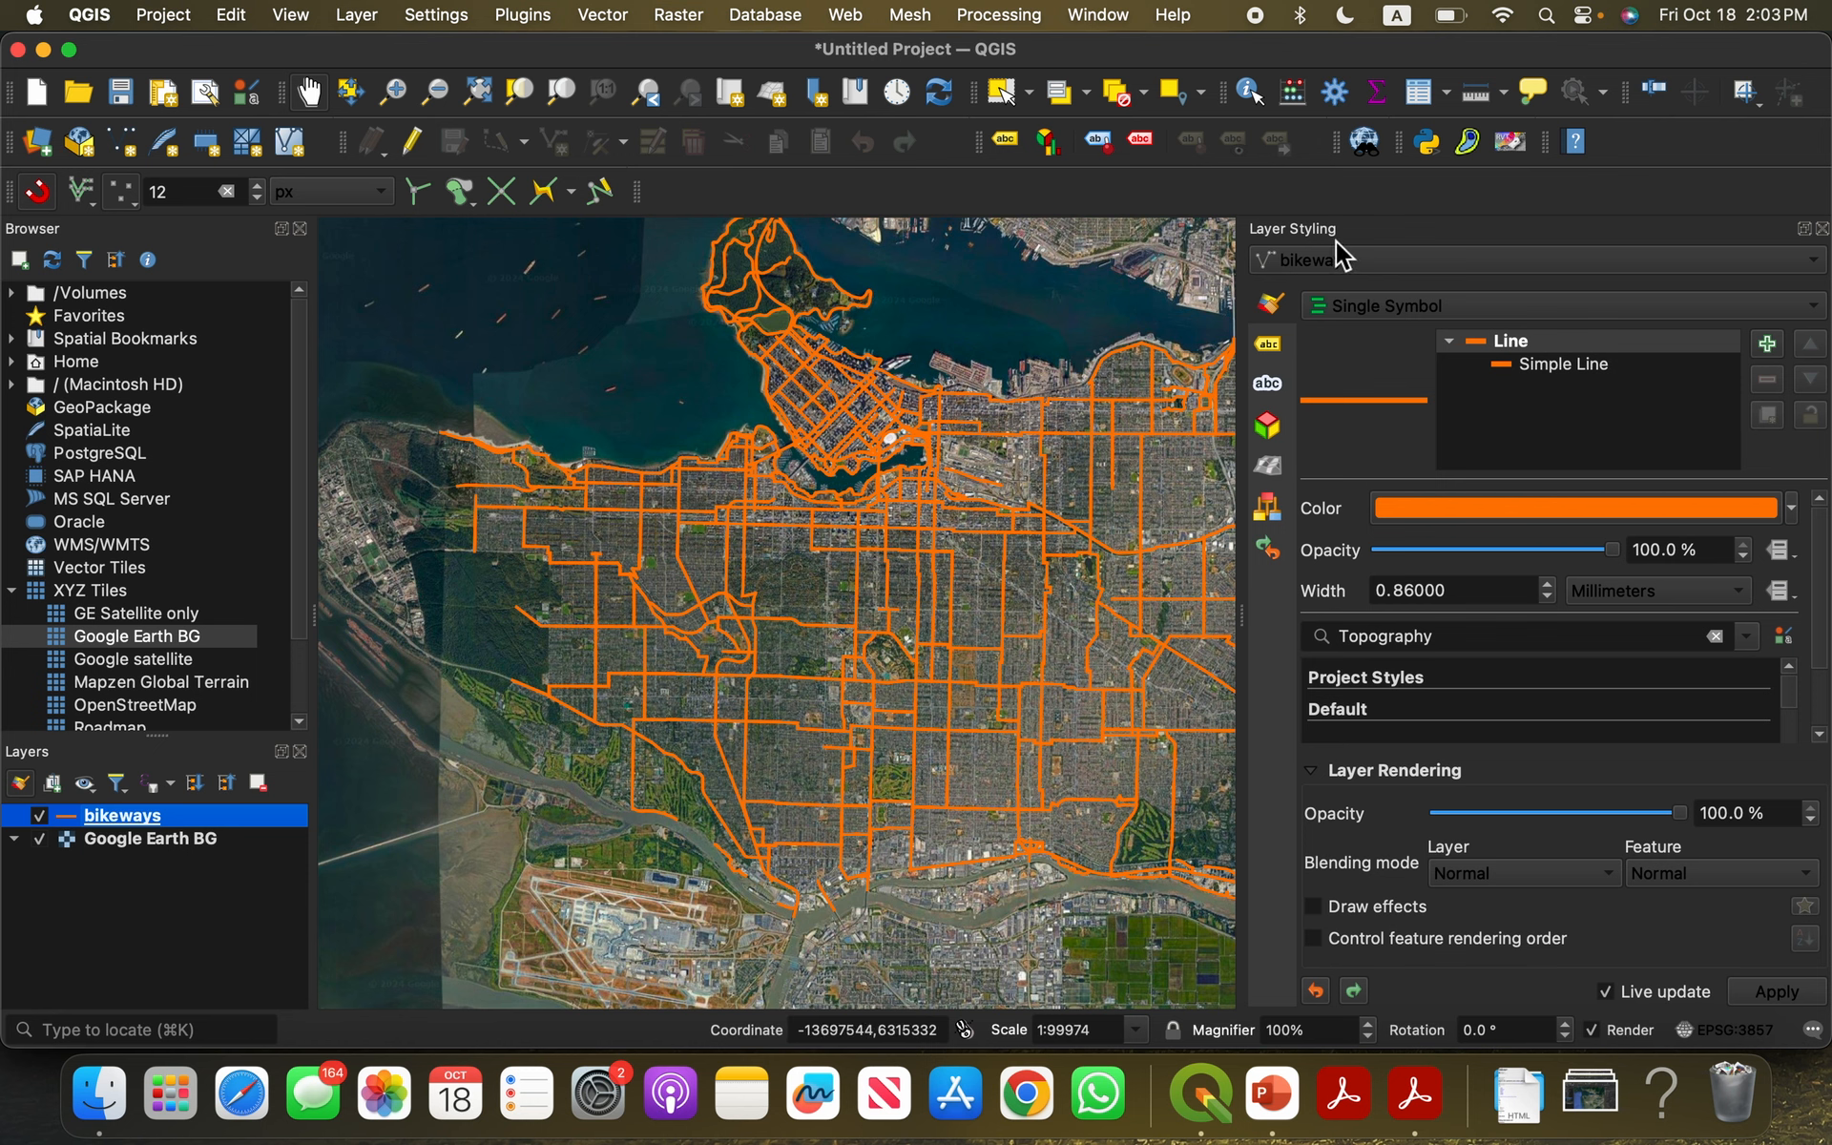
Step: Style the bikeways layer as Categorized by the bikeway_typ field and classify it
{"action": "left_click", "coordinate": [1370, 311]}
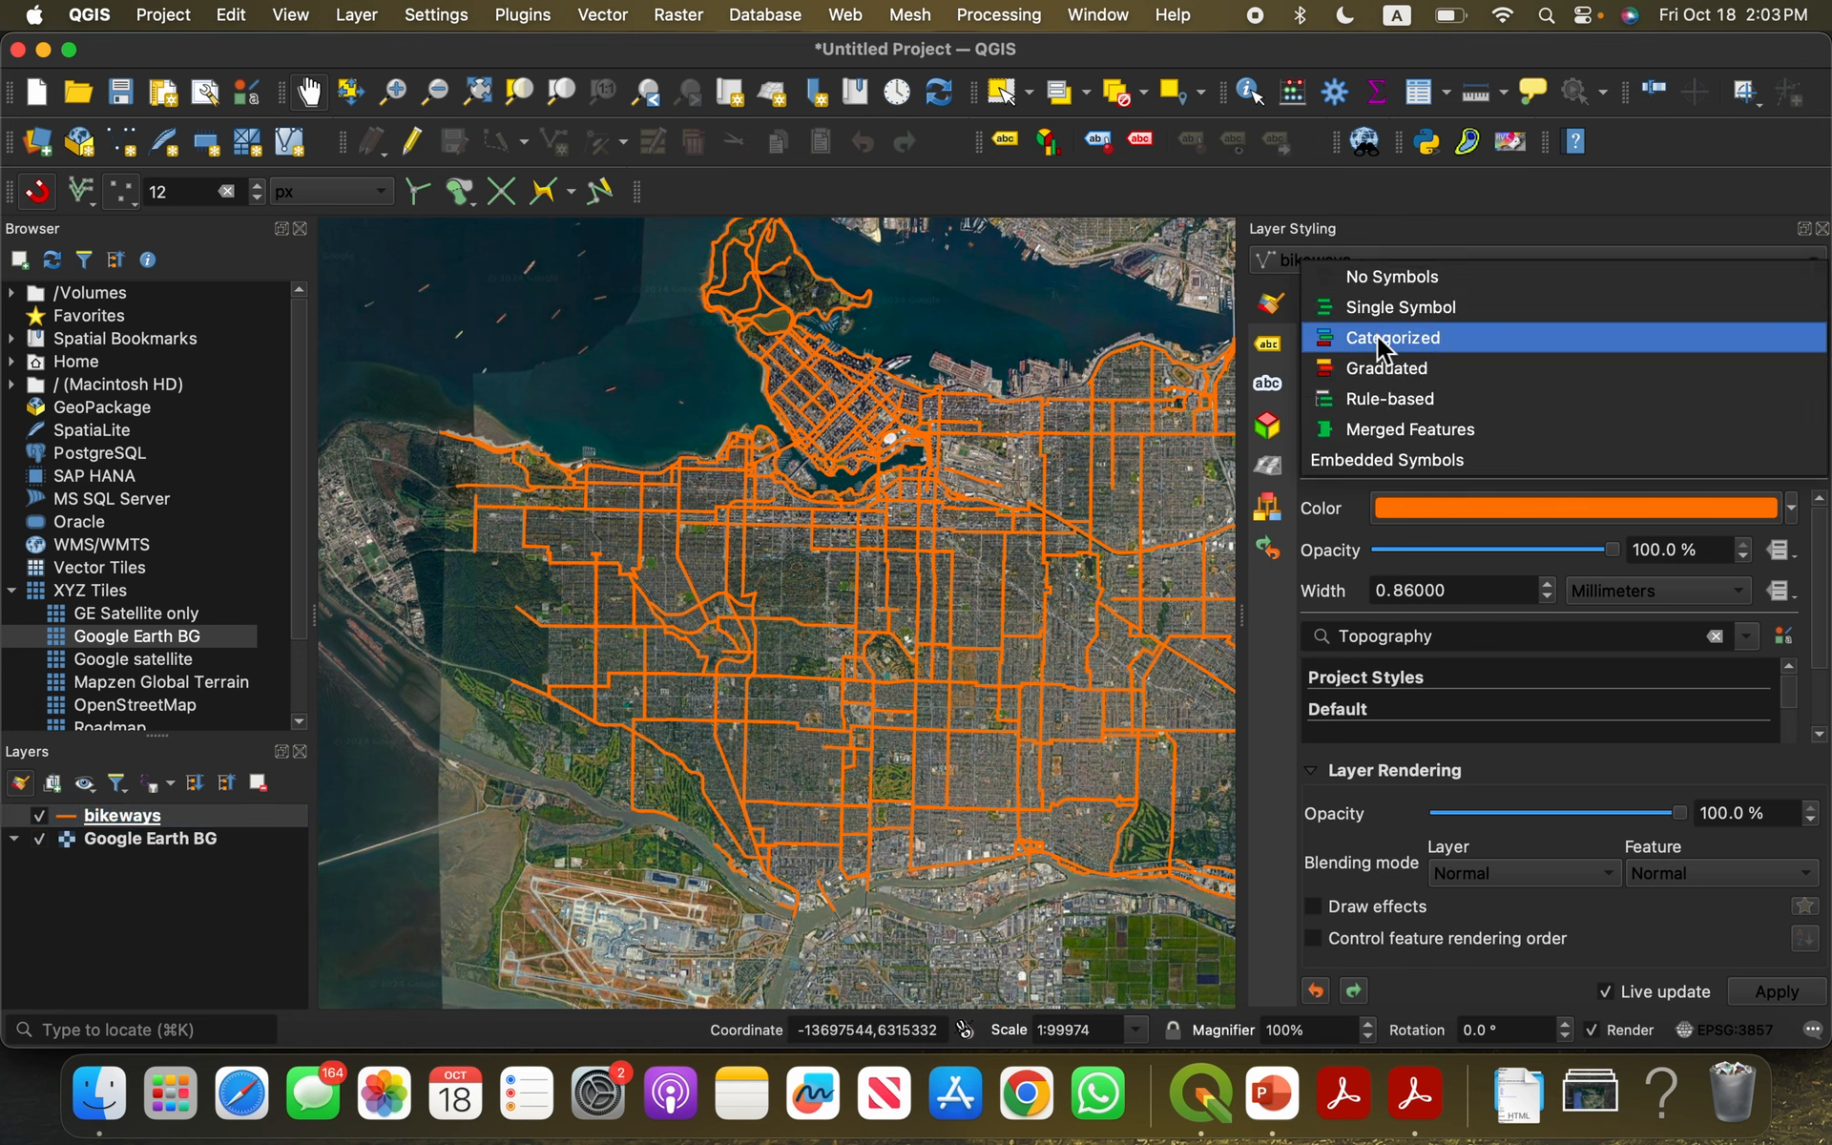
{"action": "left_click", "coordinate": [1377, 335]}
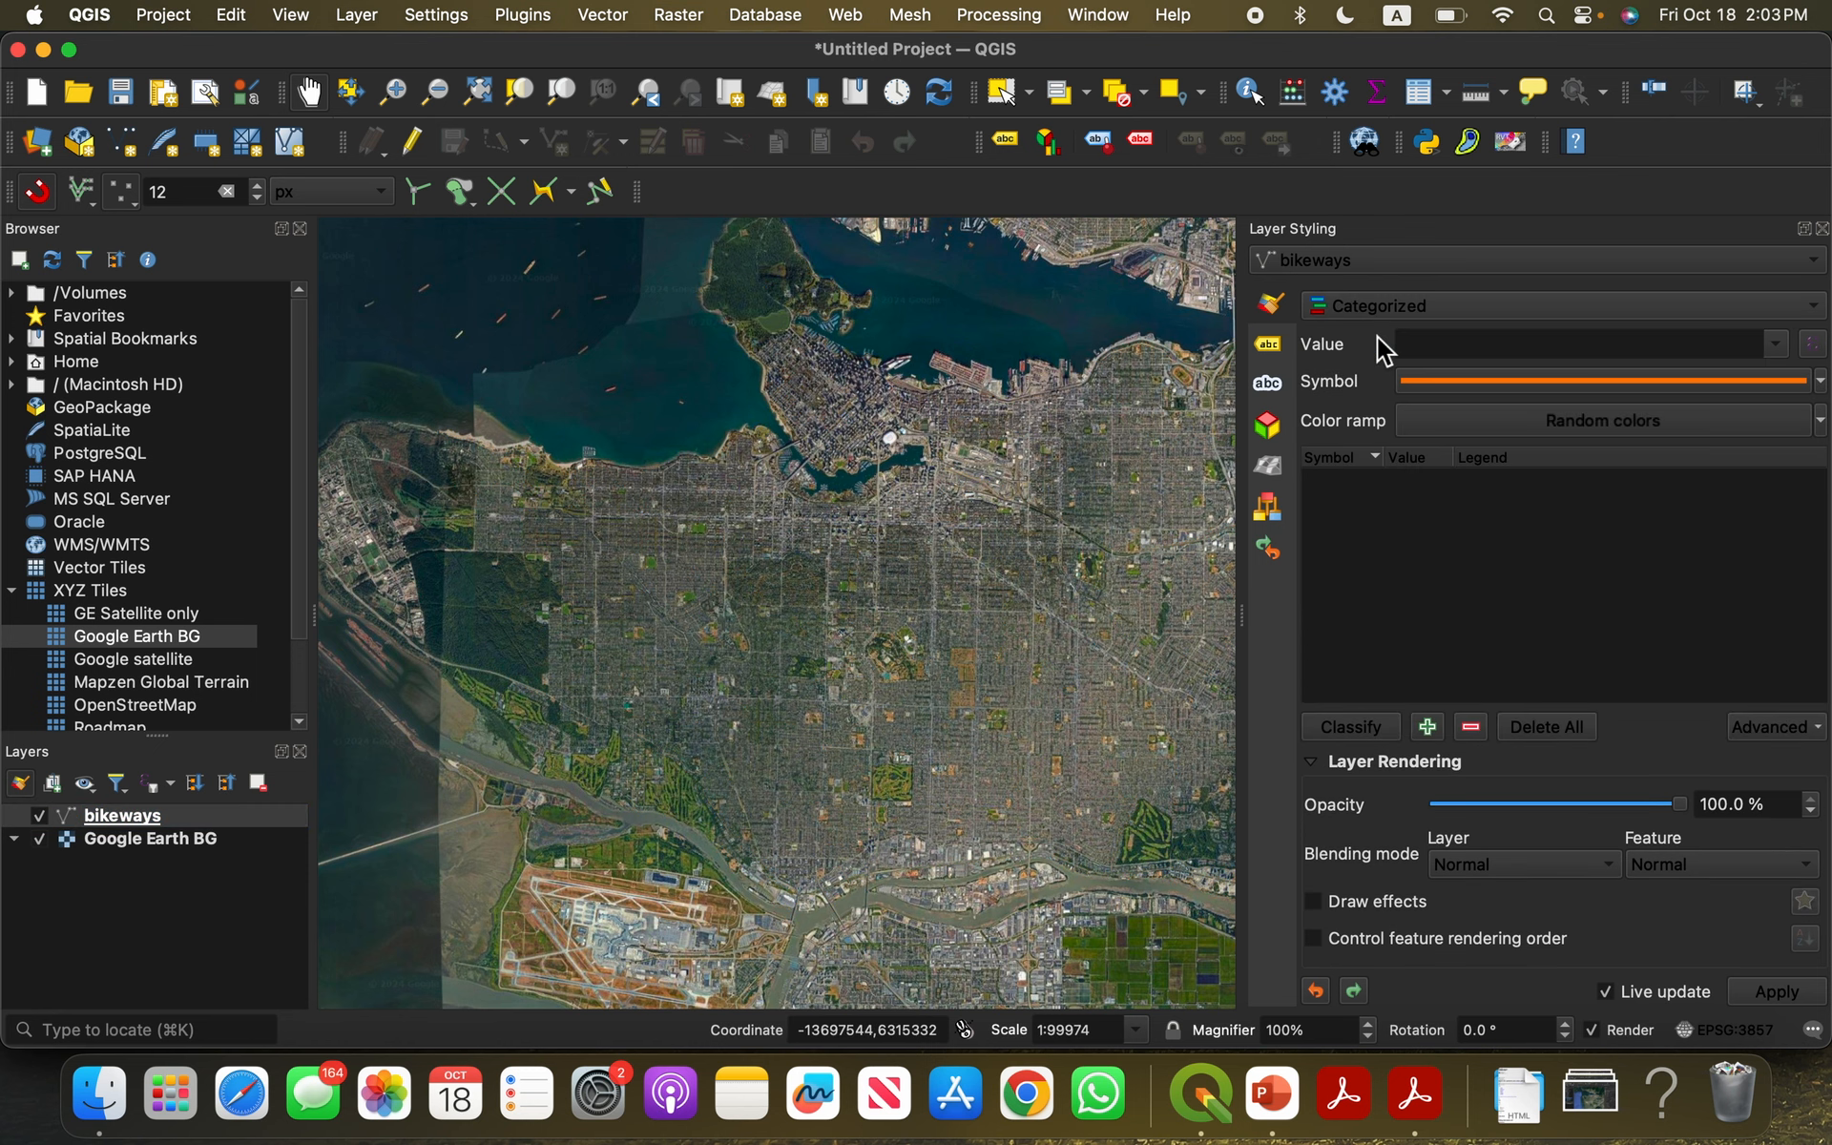
{"action": "left_click", "coordinate": [1777, 344]}
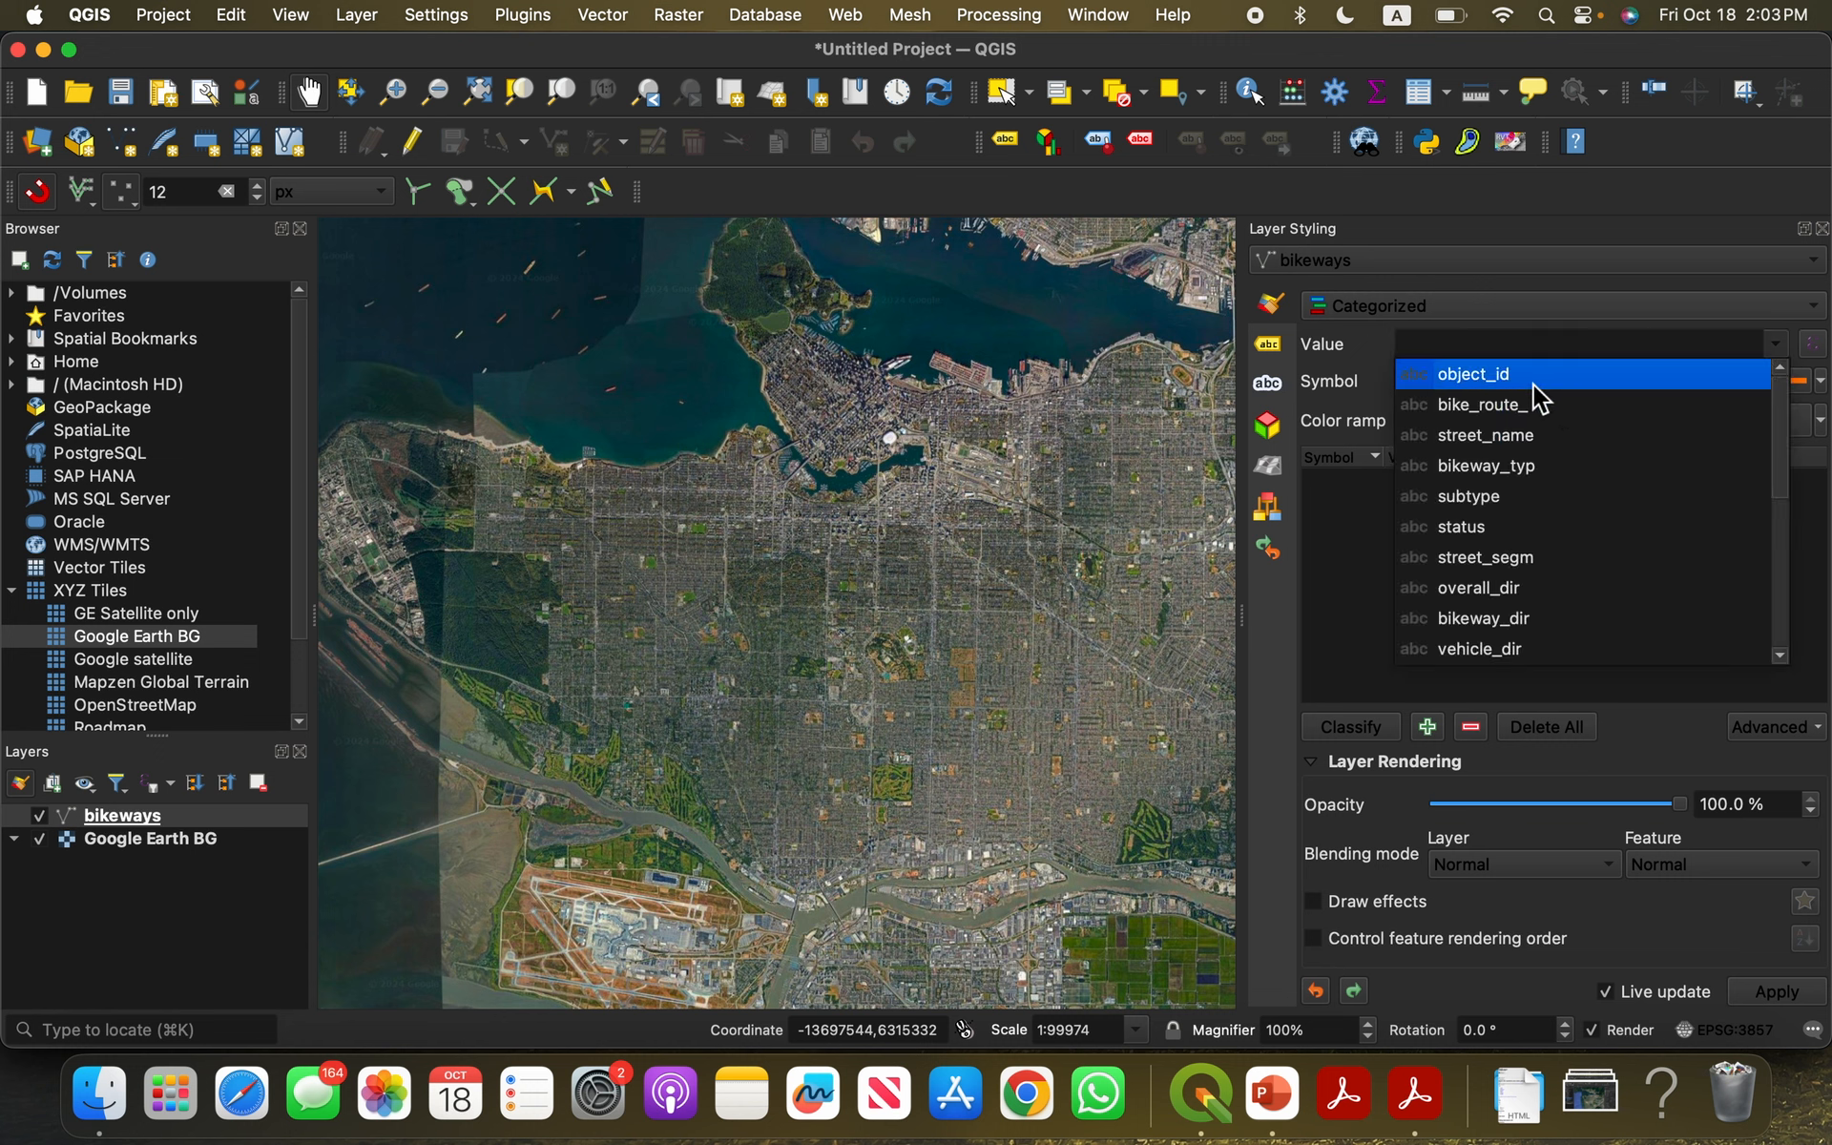
{"action": "left_click", "coordinate": [1555, 467]}
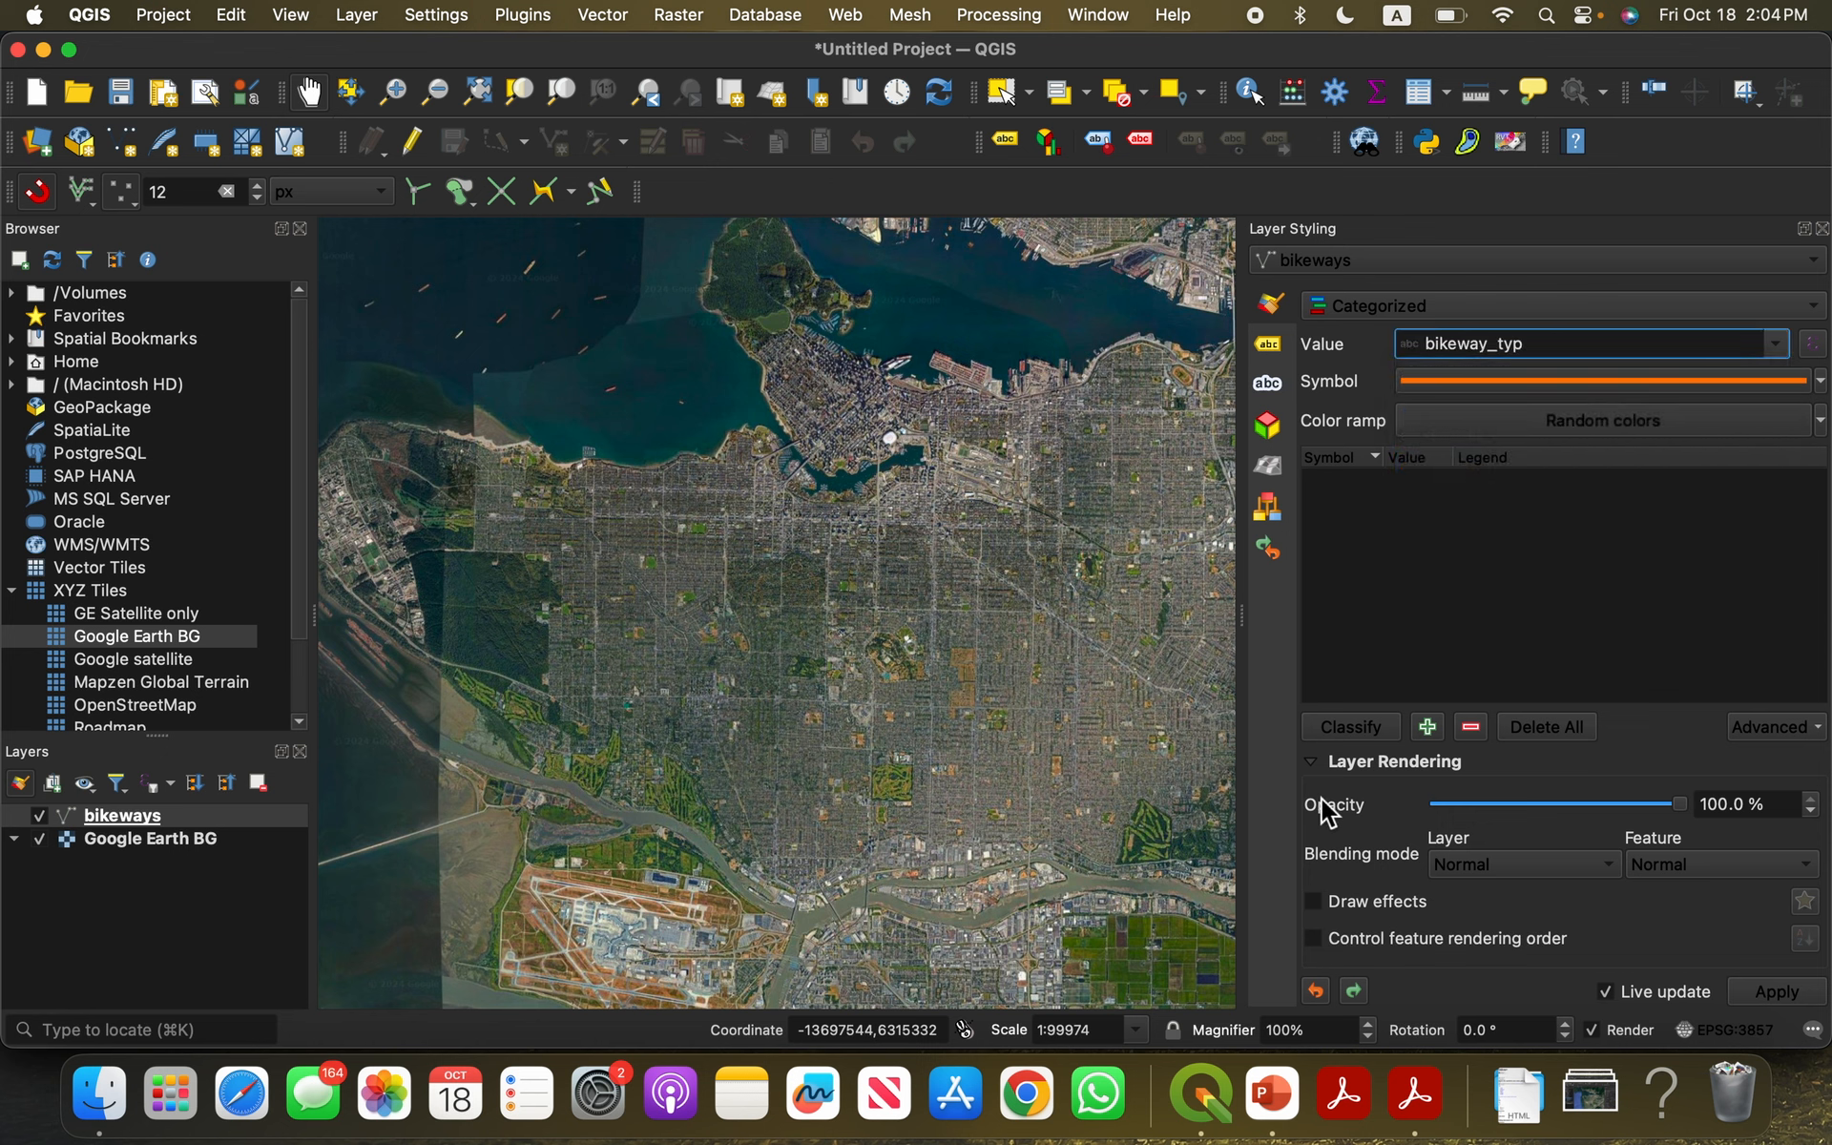
{"action": "left_click", "coordinate": [1340, 733]}
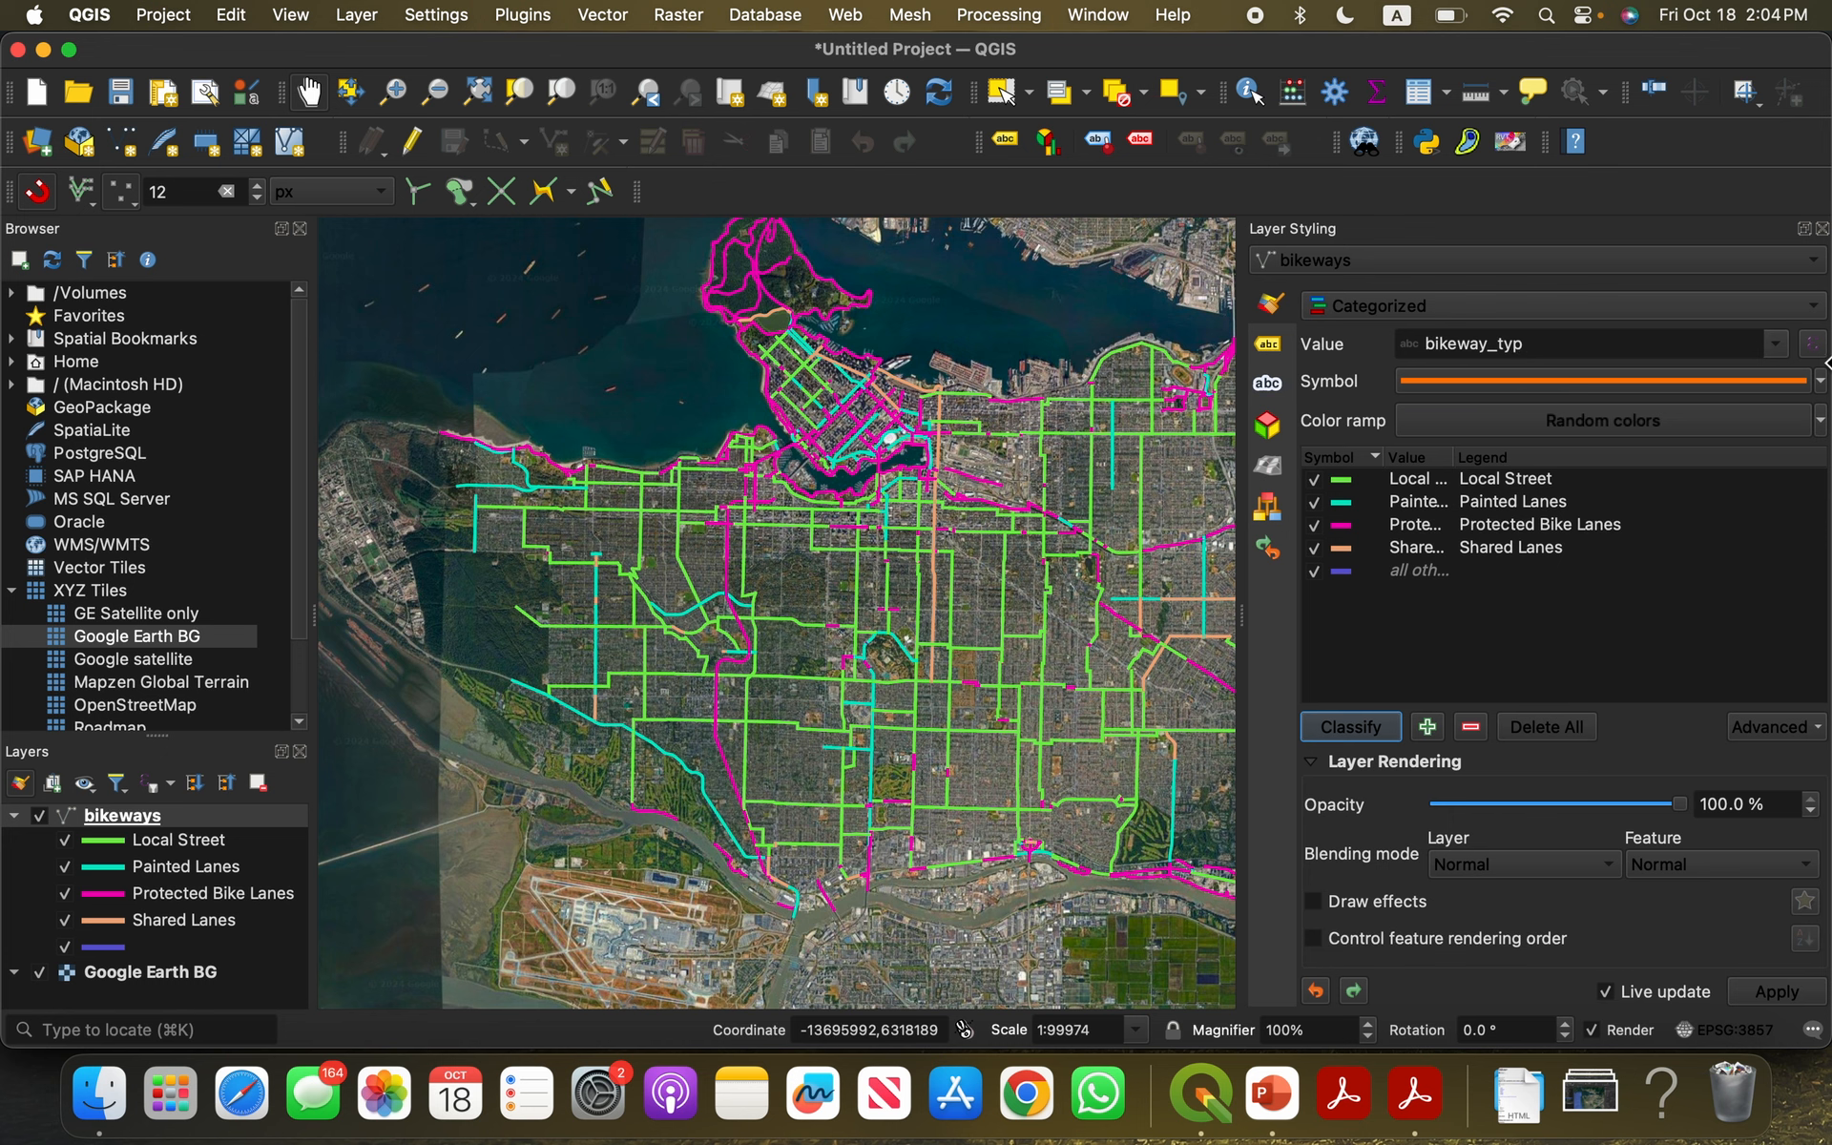
Step: Shuffle the random colors of the bikeway categories twice
{"action": "left_click", "coordinate": [1821, 420]}
{"action": "left_click", "coordinate": [1603, 519]}
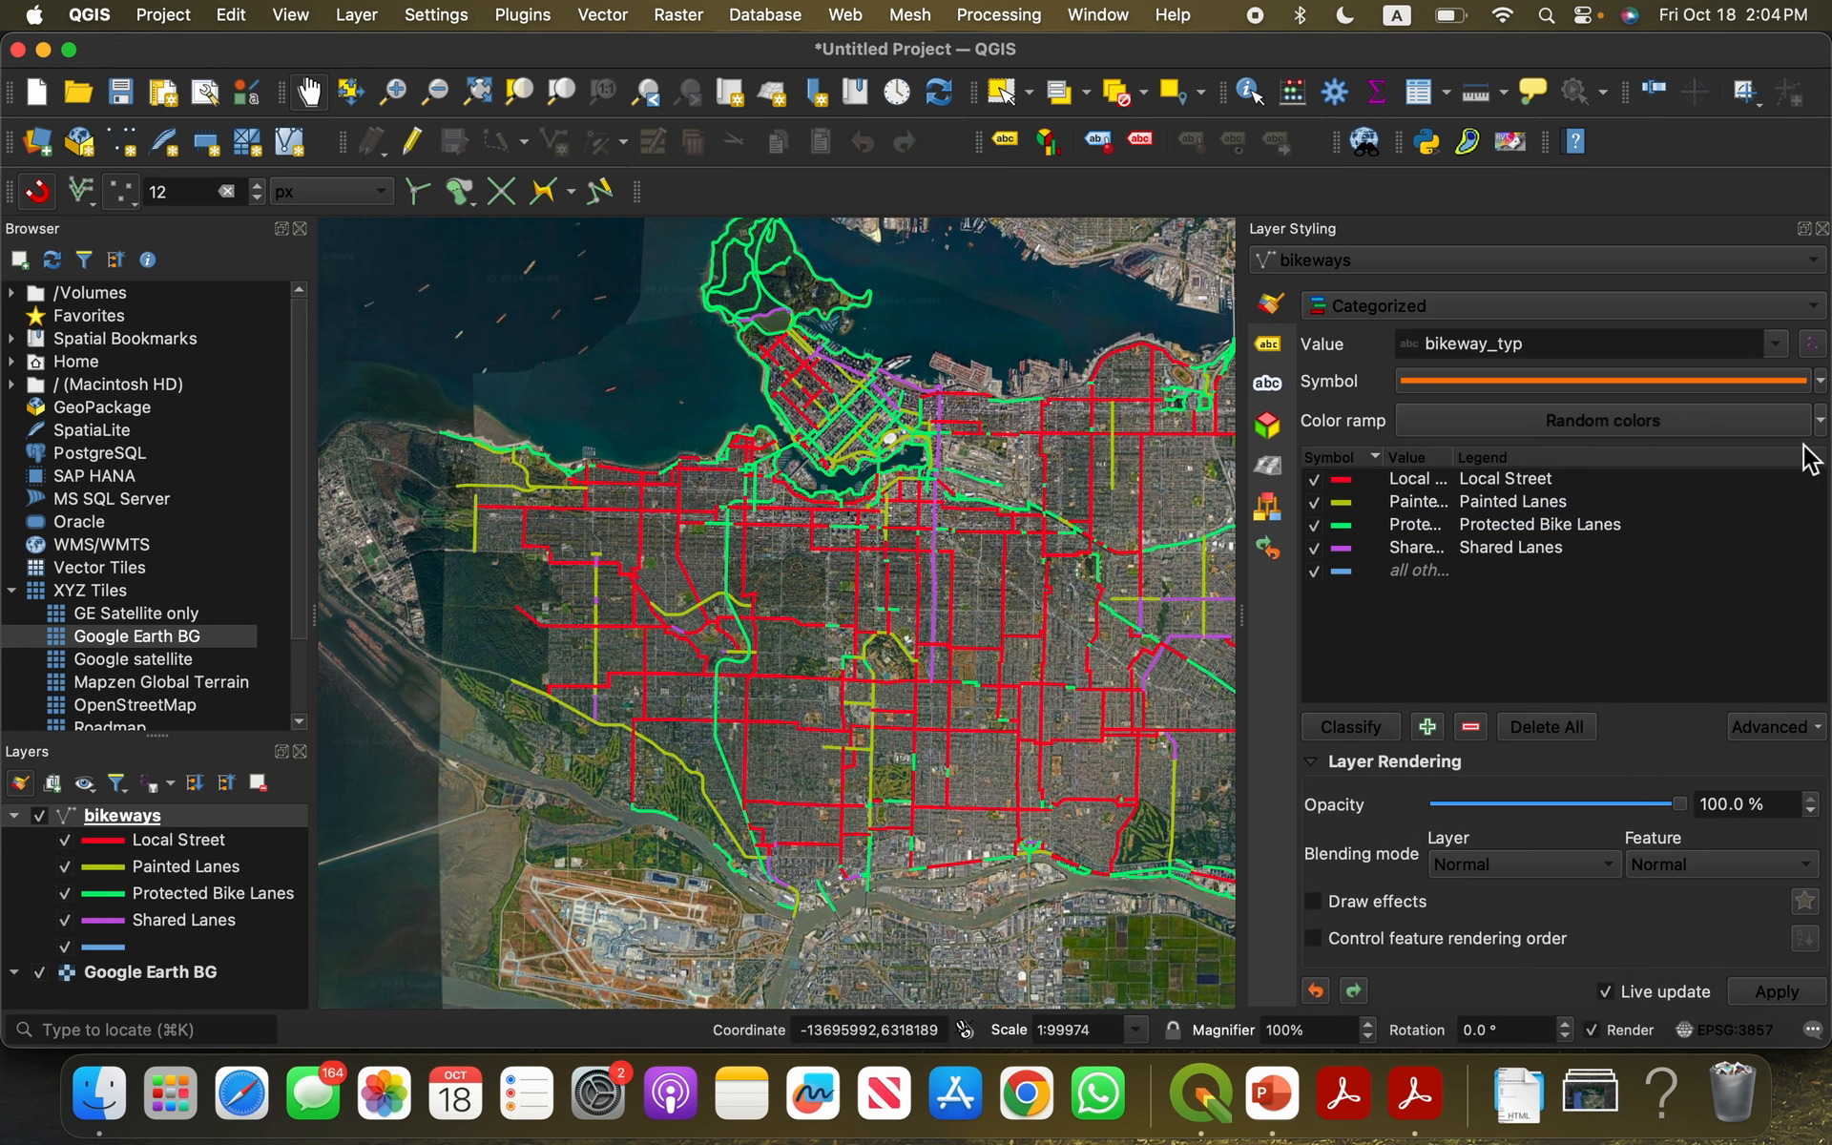
{"action": "left_click", "coordinate": [1820, 424]}
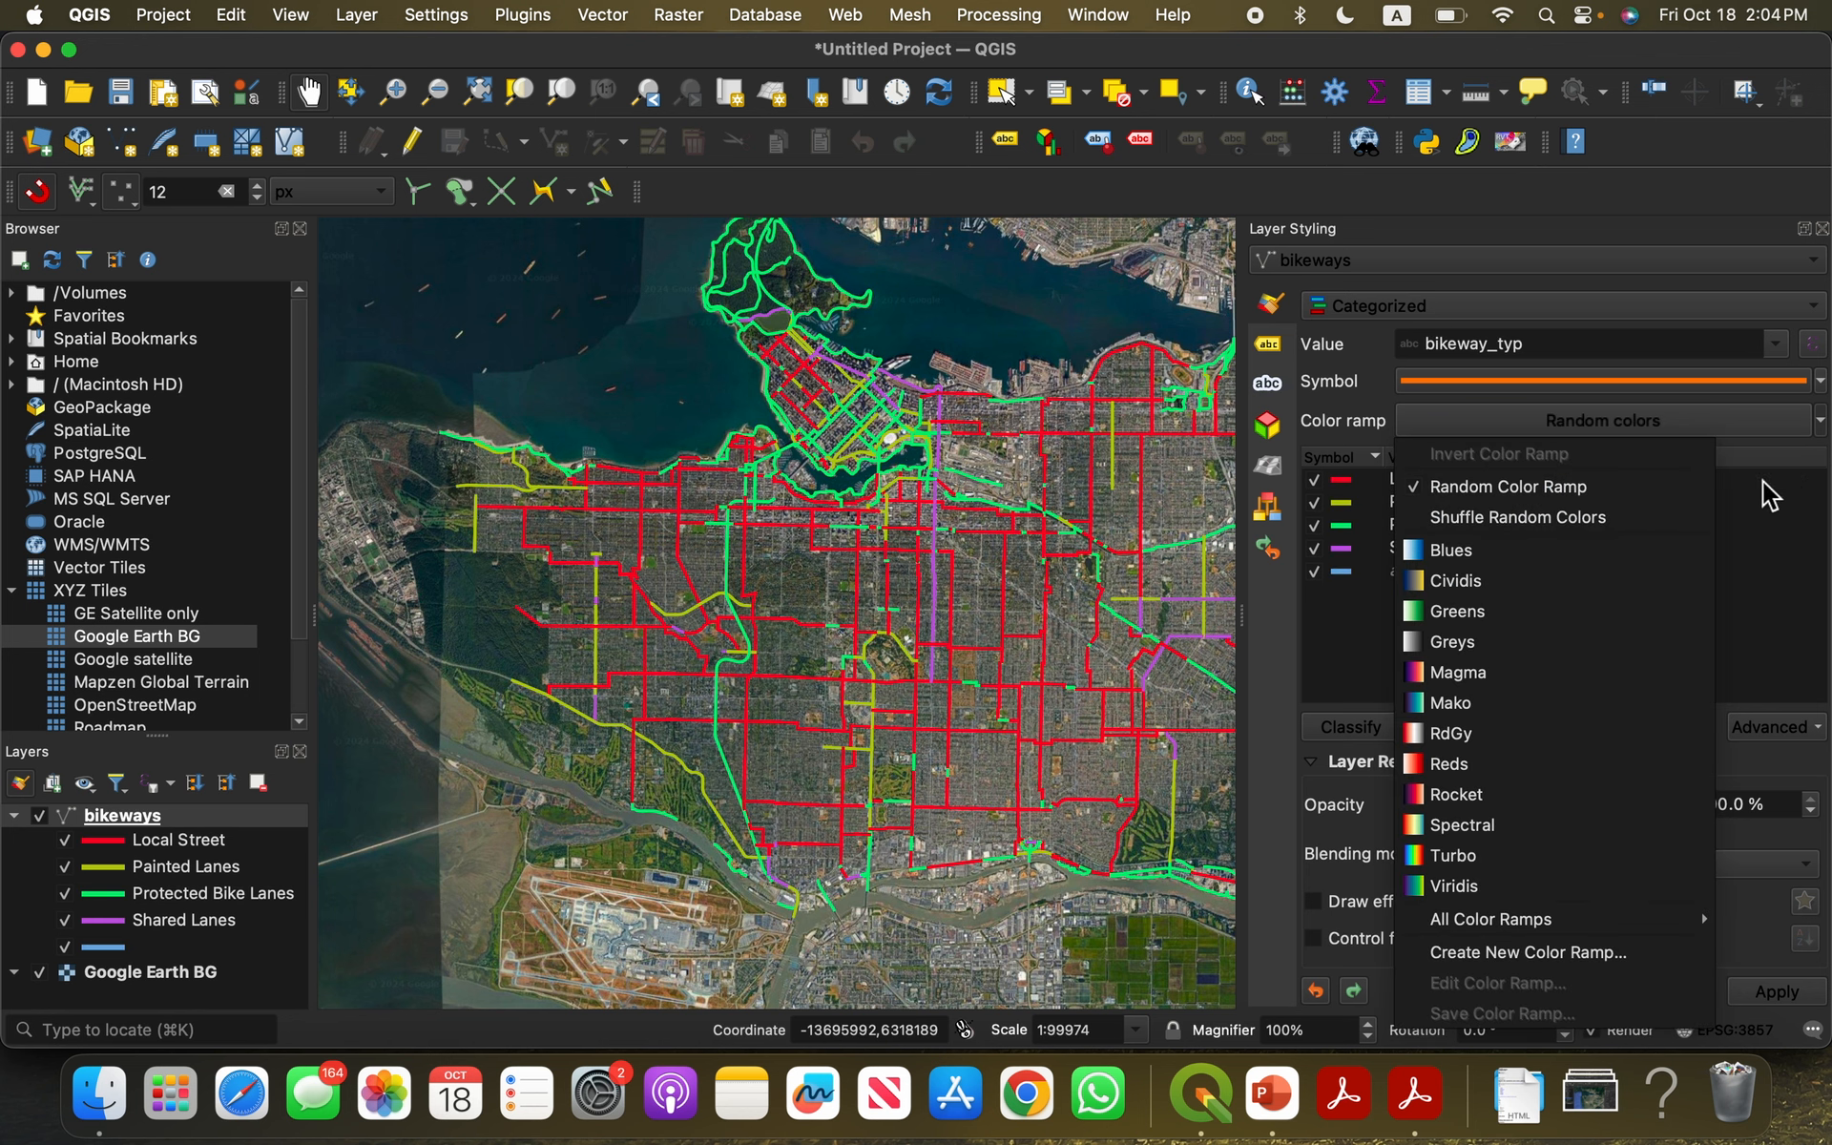
{"action": "left_click", "coordinate": [1508, 521]}
Step: Change the Protected Bike Lanes category color to the recent orange #fc841b and return to the category list
{"action": "left_click", "coordinate": [1342, 524]}
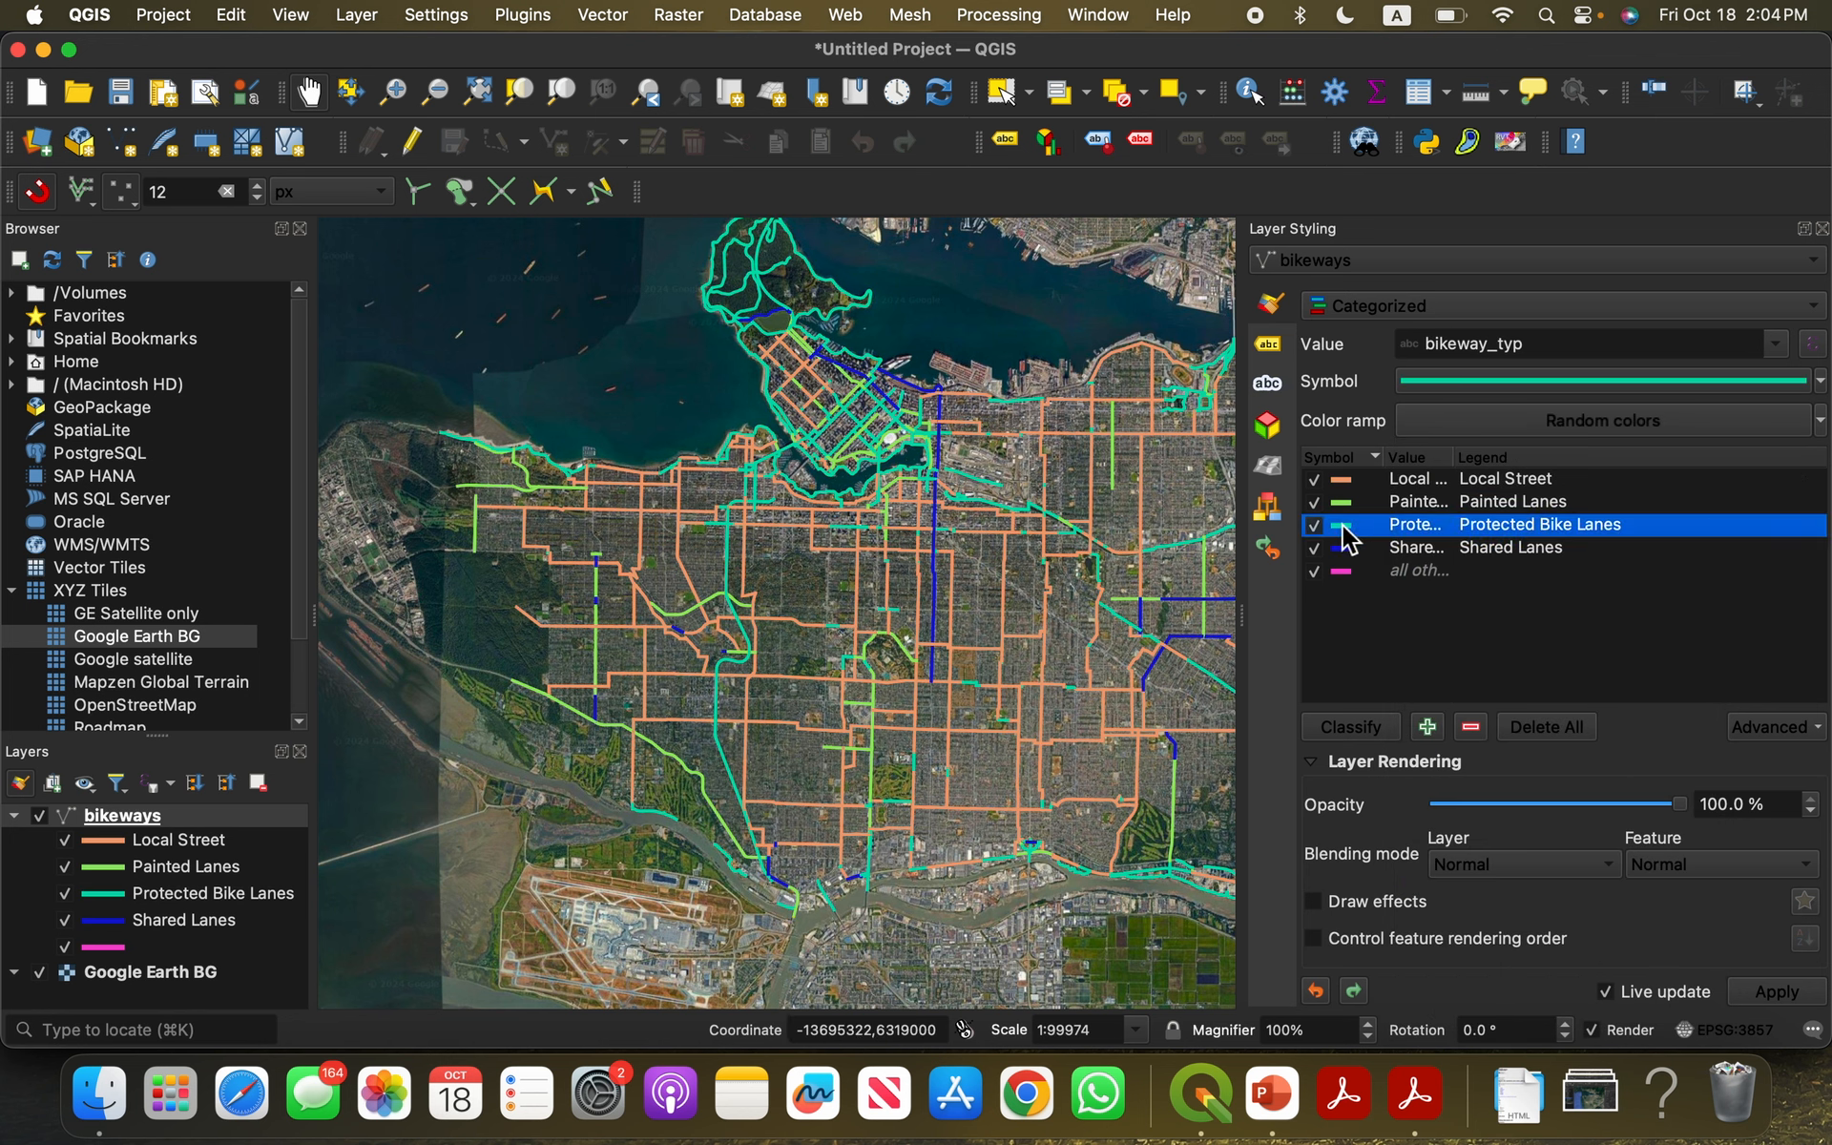
{"action": "double_click", "coordinate": [1343, 527]}
{"action": "left_click", "coordinate": [1439, 528]}
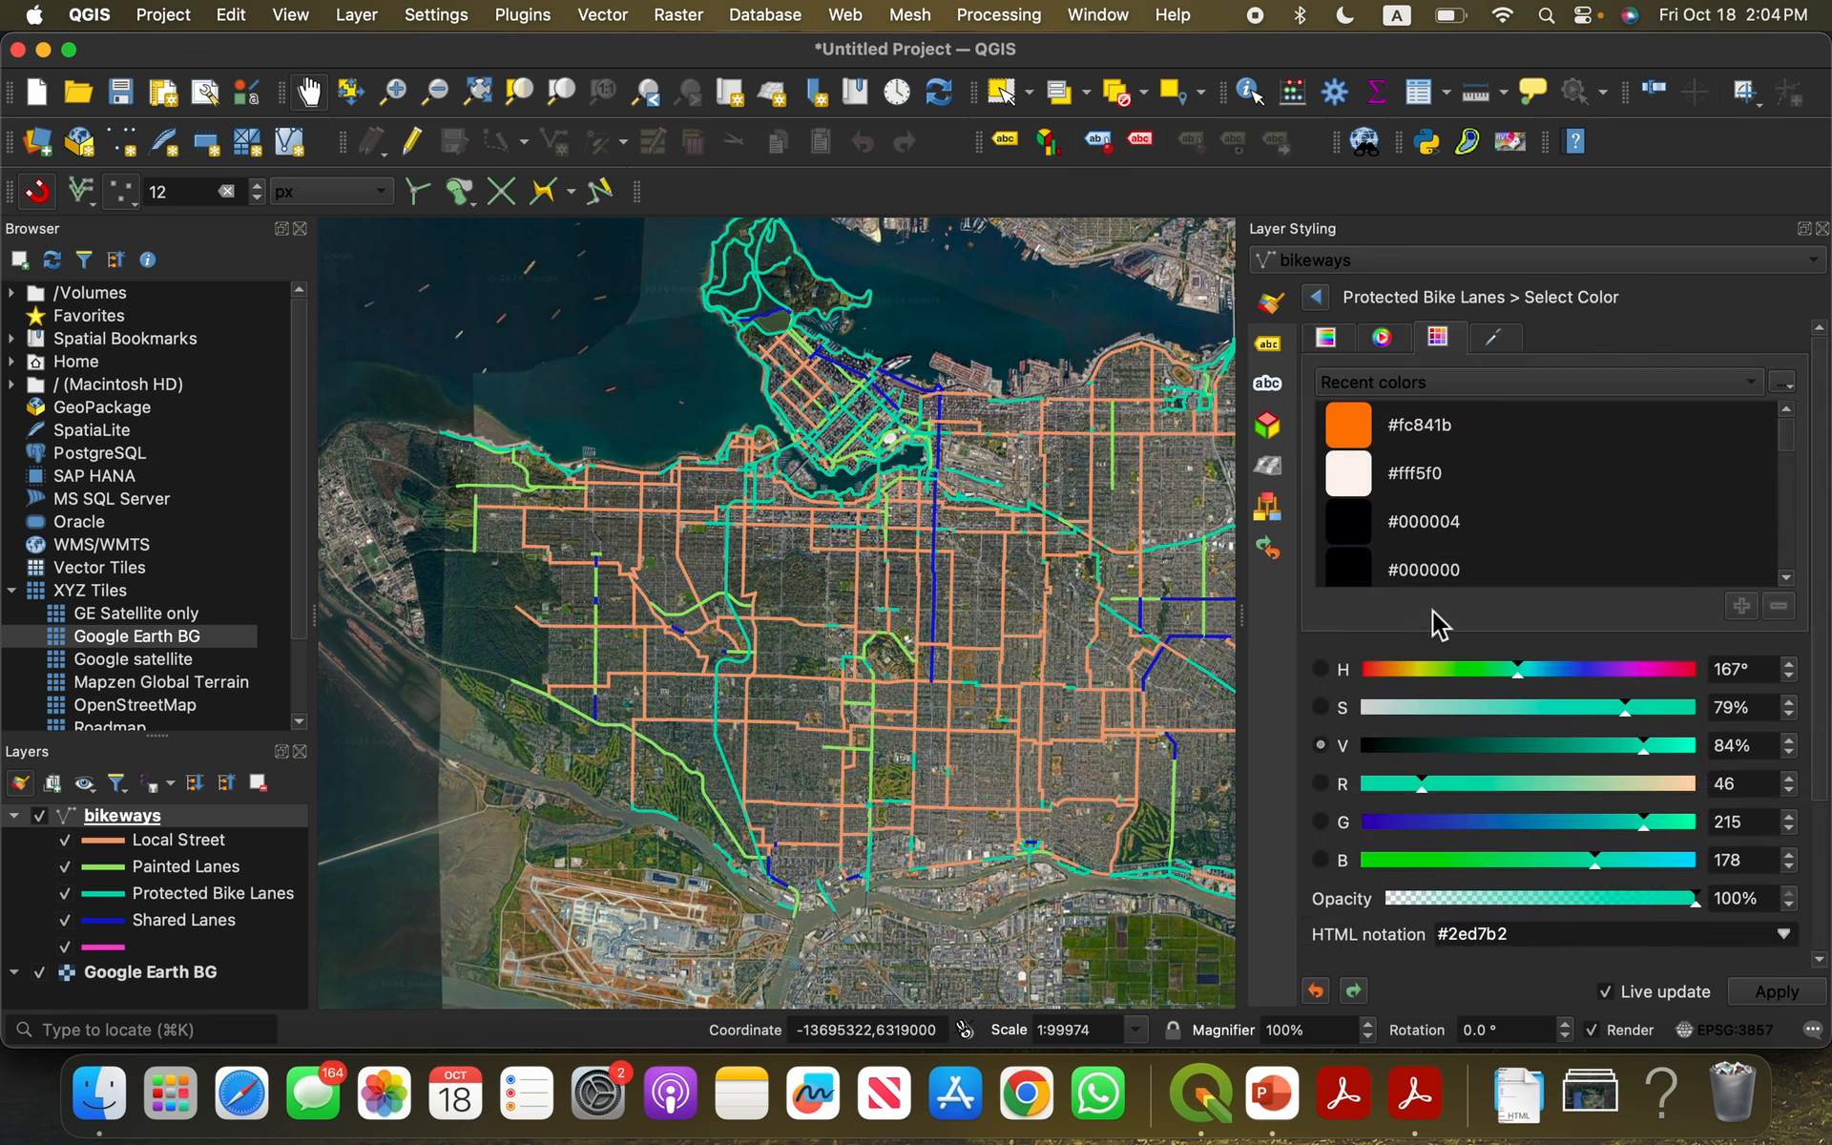
{"action": "left_click", "coordinate": [1354, 431]}
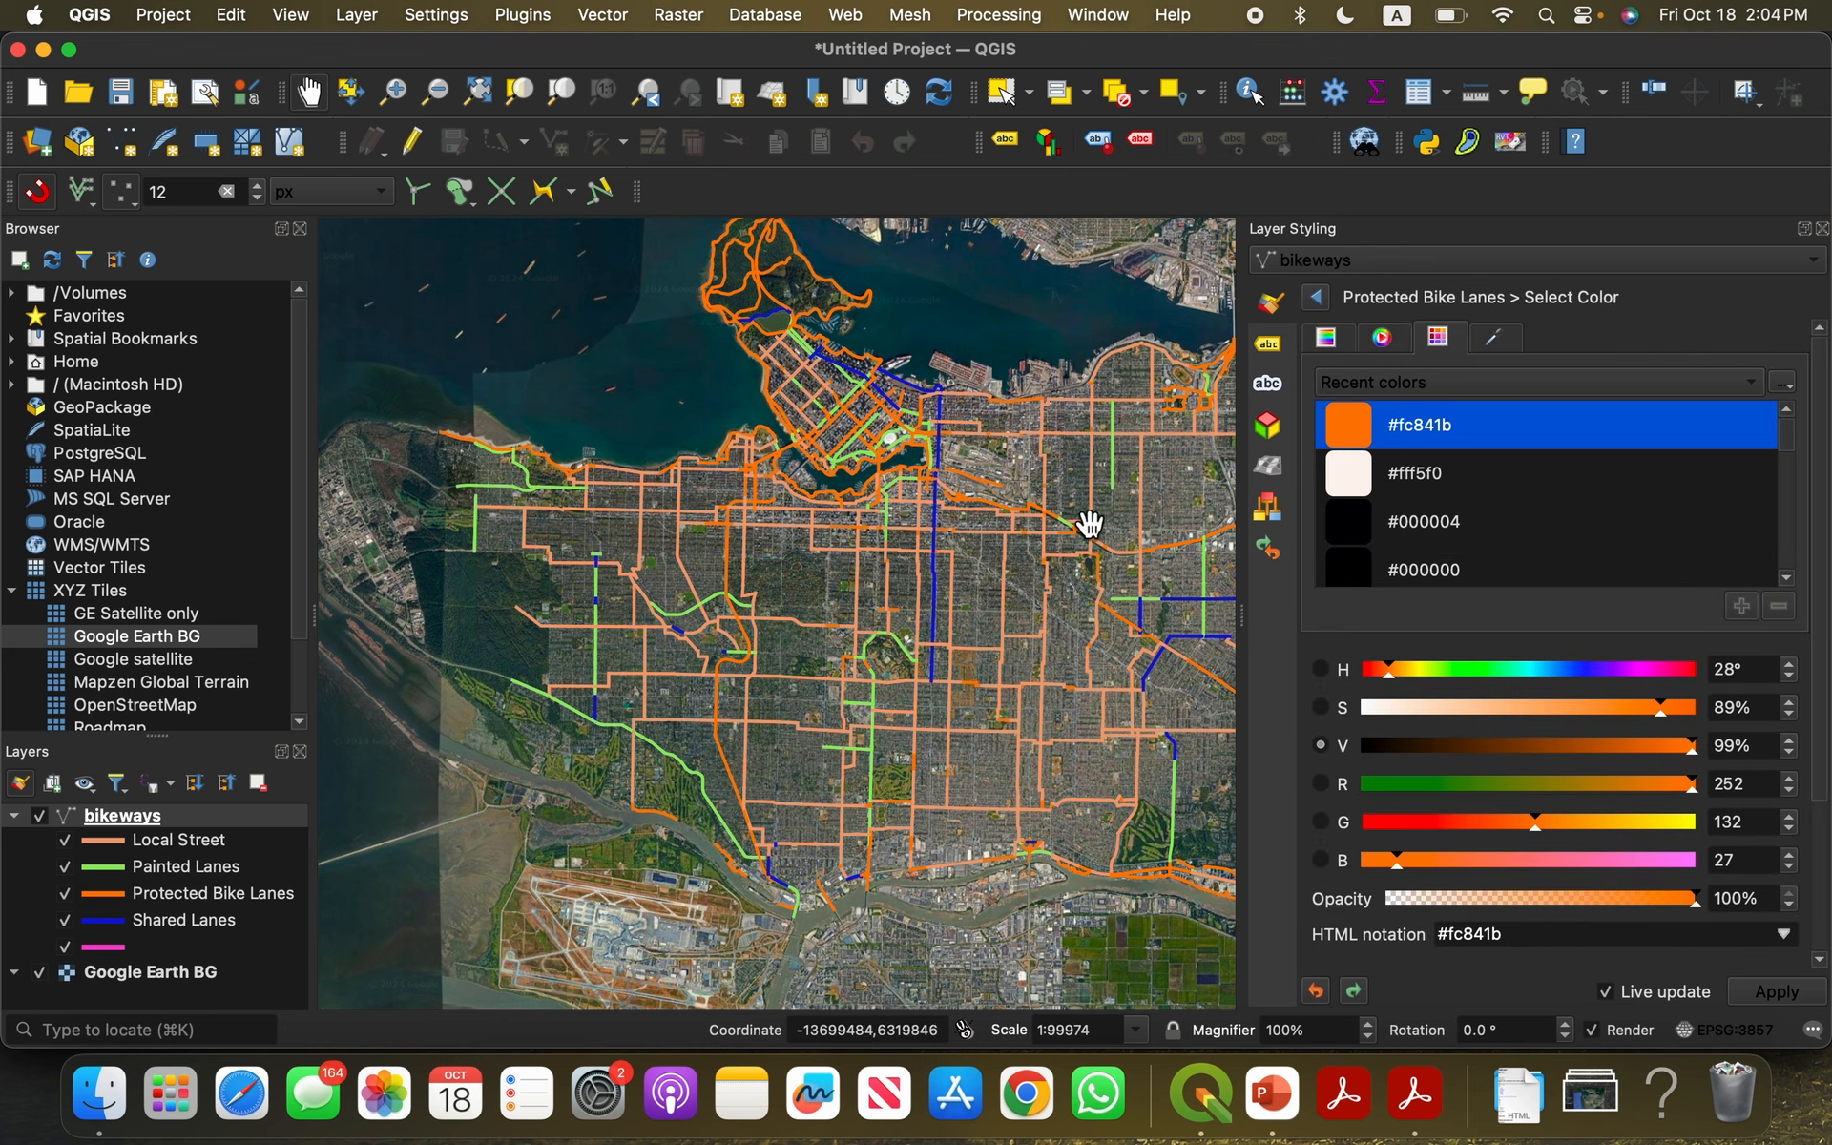
{"action": "left_click", "coordinate": [1317, 297]}
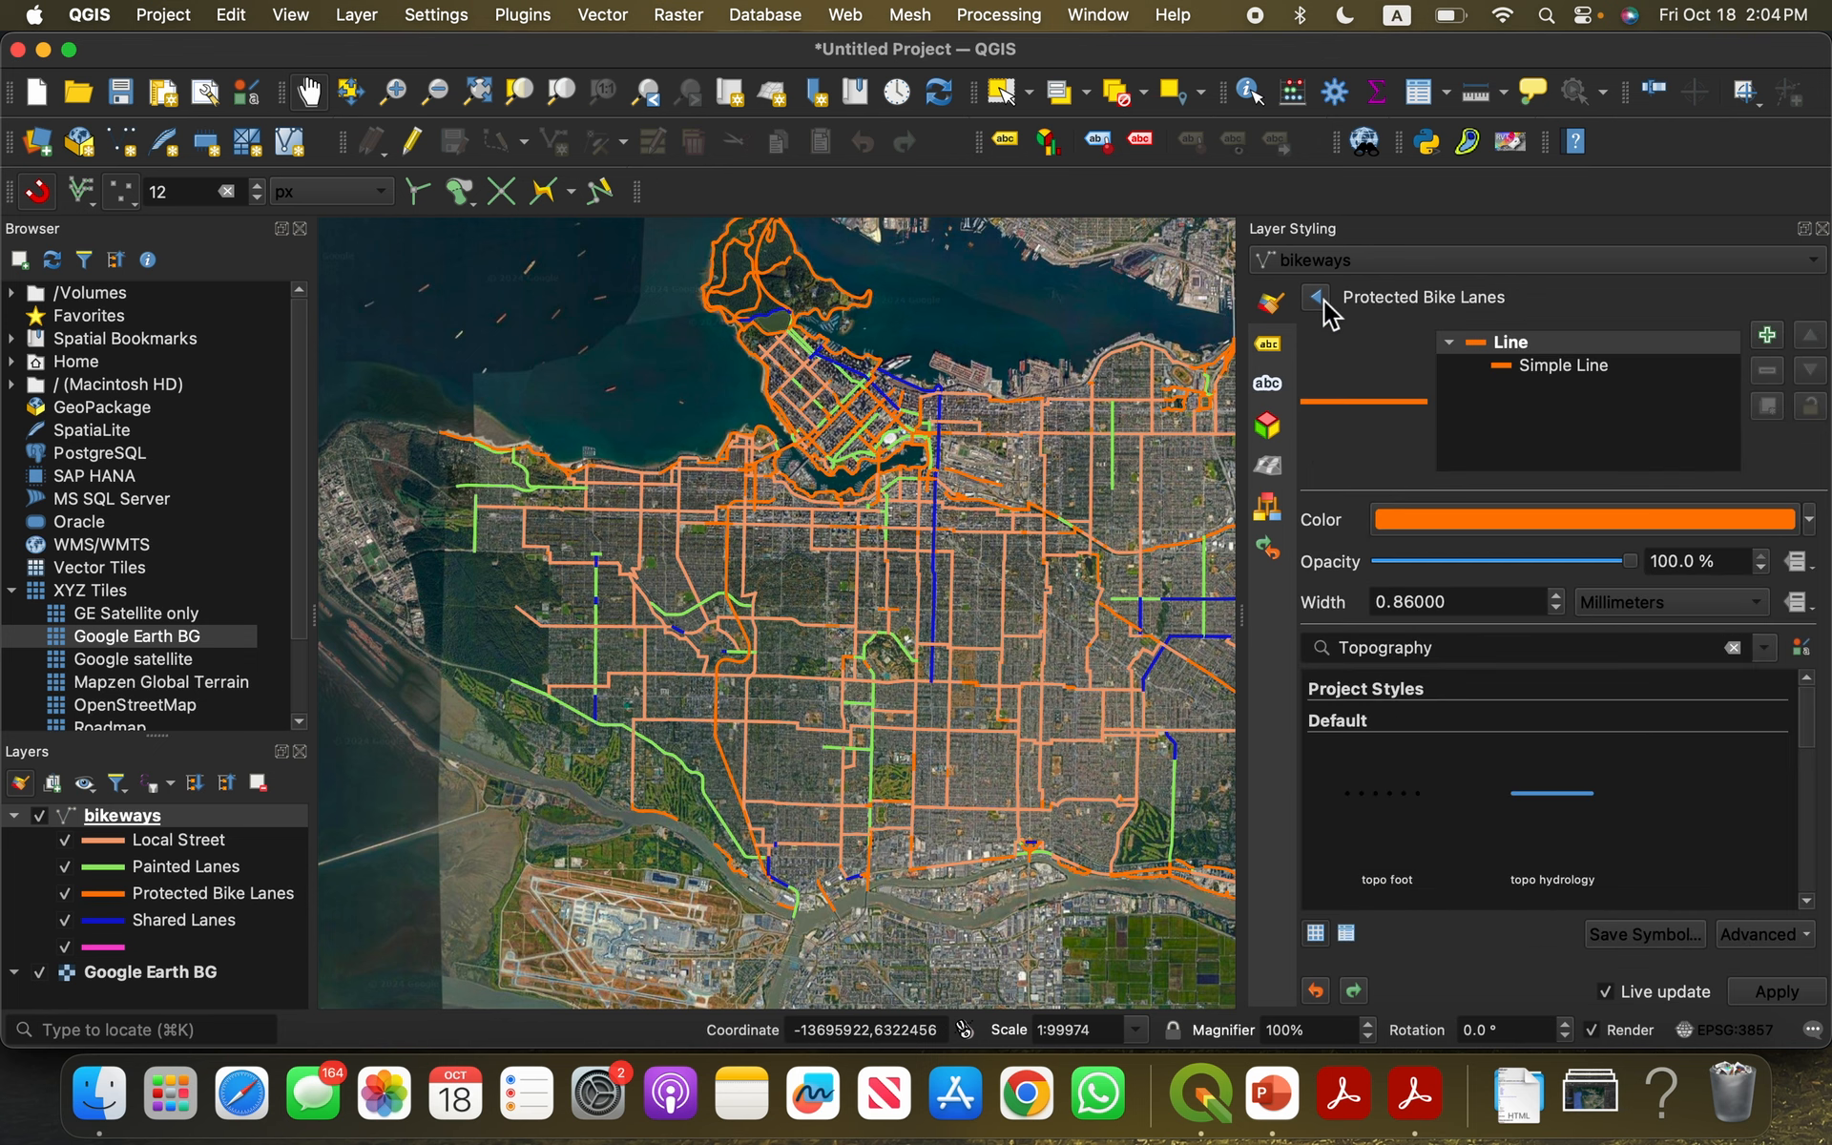
{"action": "left_click", "coordinate": [1323, 301]}
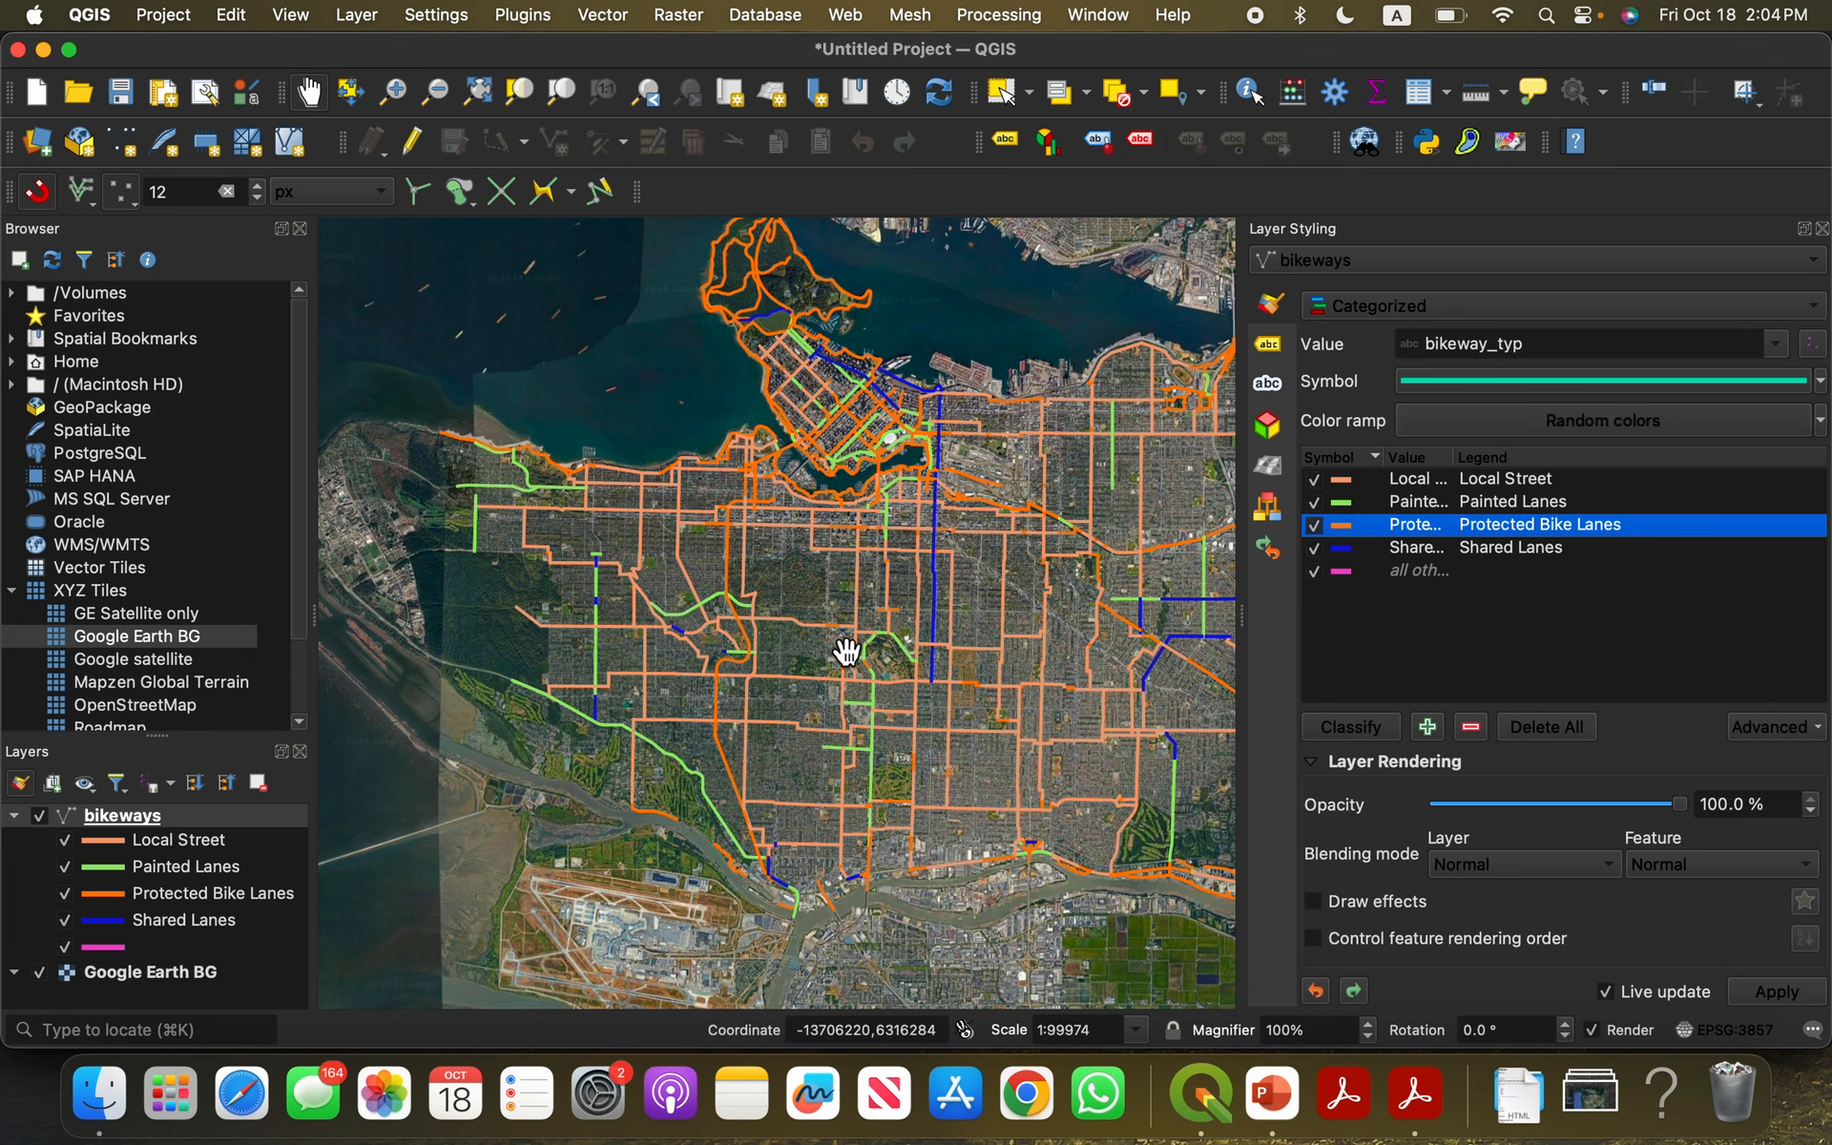
Step: Hide the bikeways layer and collapse its legend in the layer list
{"action": "left_click", "coordinate": [39, 816]}
{"action": "left_click", "coordinate": [15, 816]}
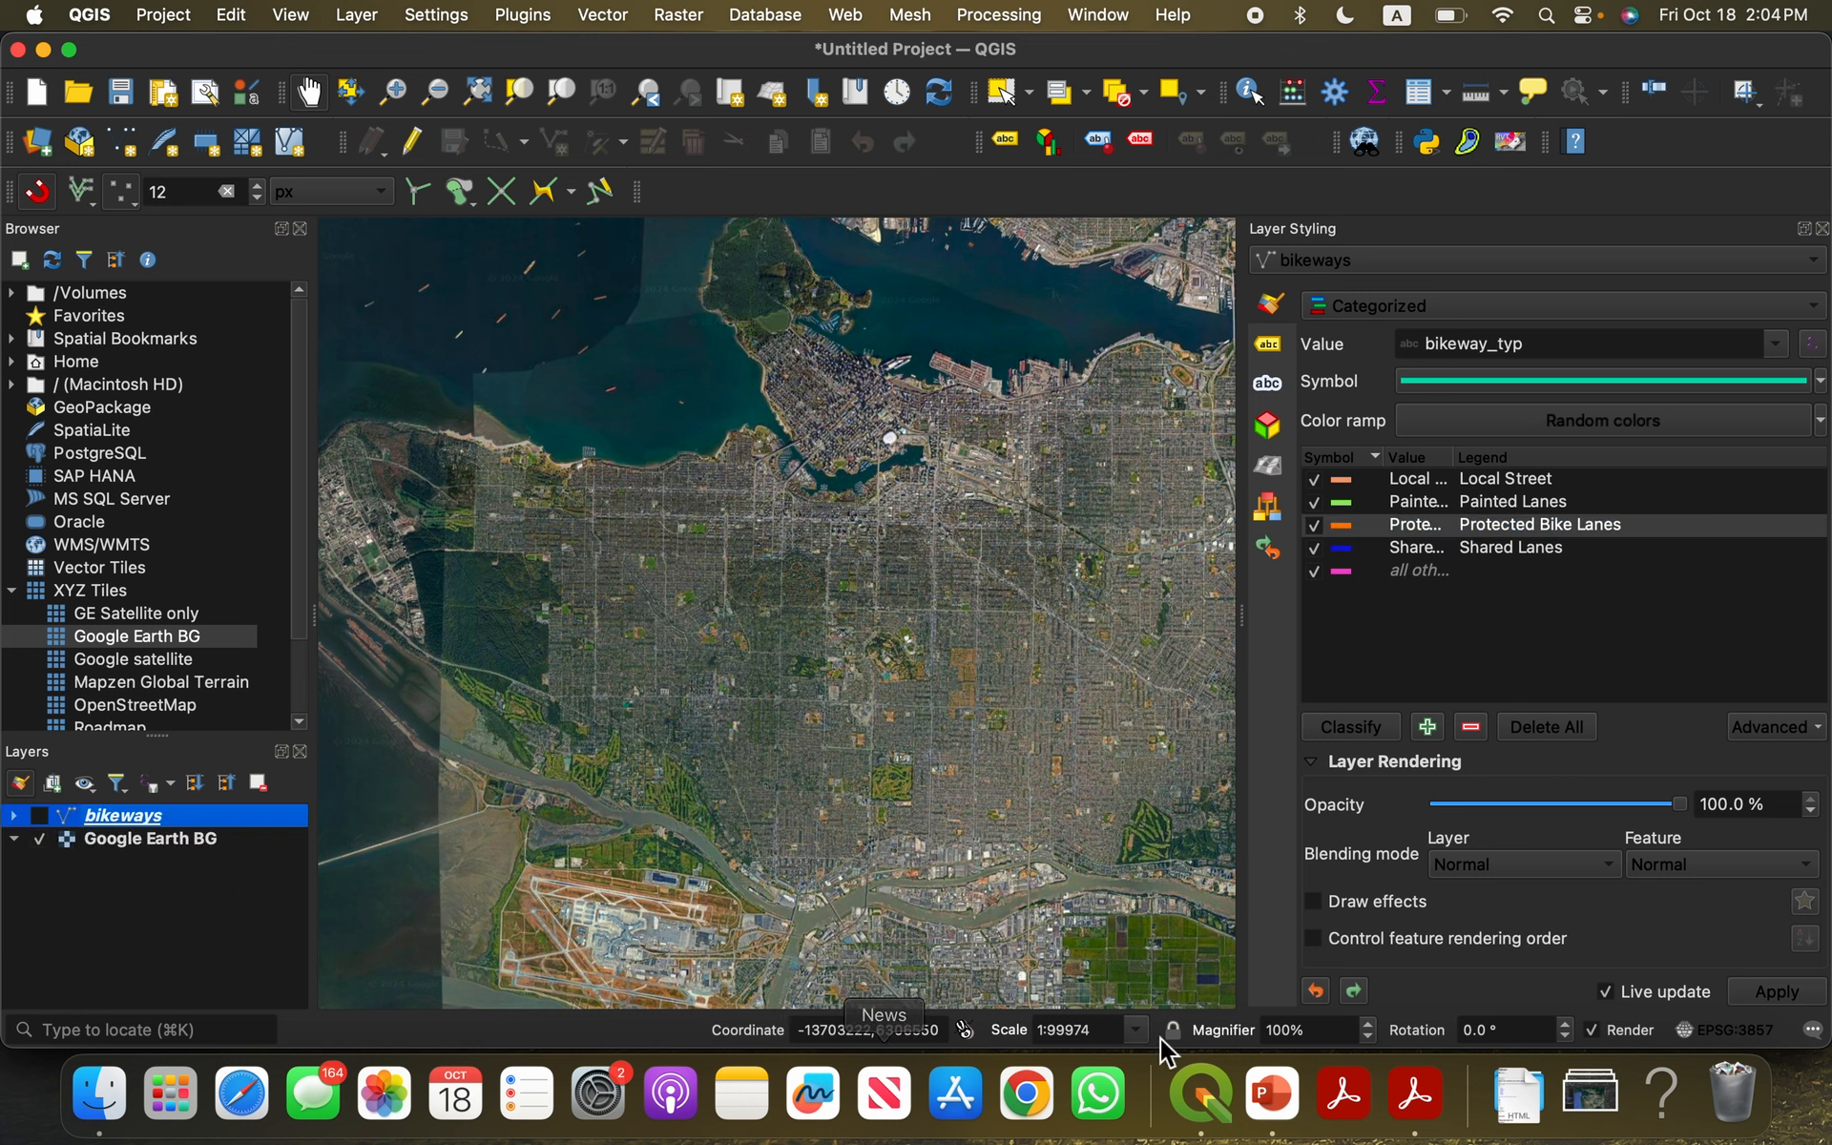
Step: Switch to Acrobat Reader and read the Module 3_Tutorial 2 instructions from Step 2 to the parking meters steps
{"action": "left_click", "coordinate": [1415, 1092]}
{"action": "scroll", "coordinate": [1073, 683], "scroll_direction": "down", "scroll_amount": 2}
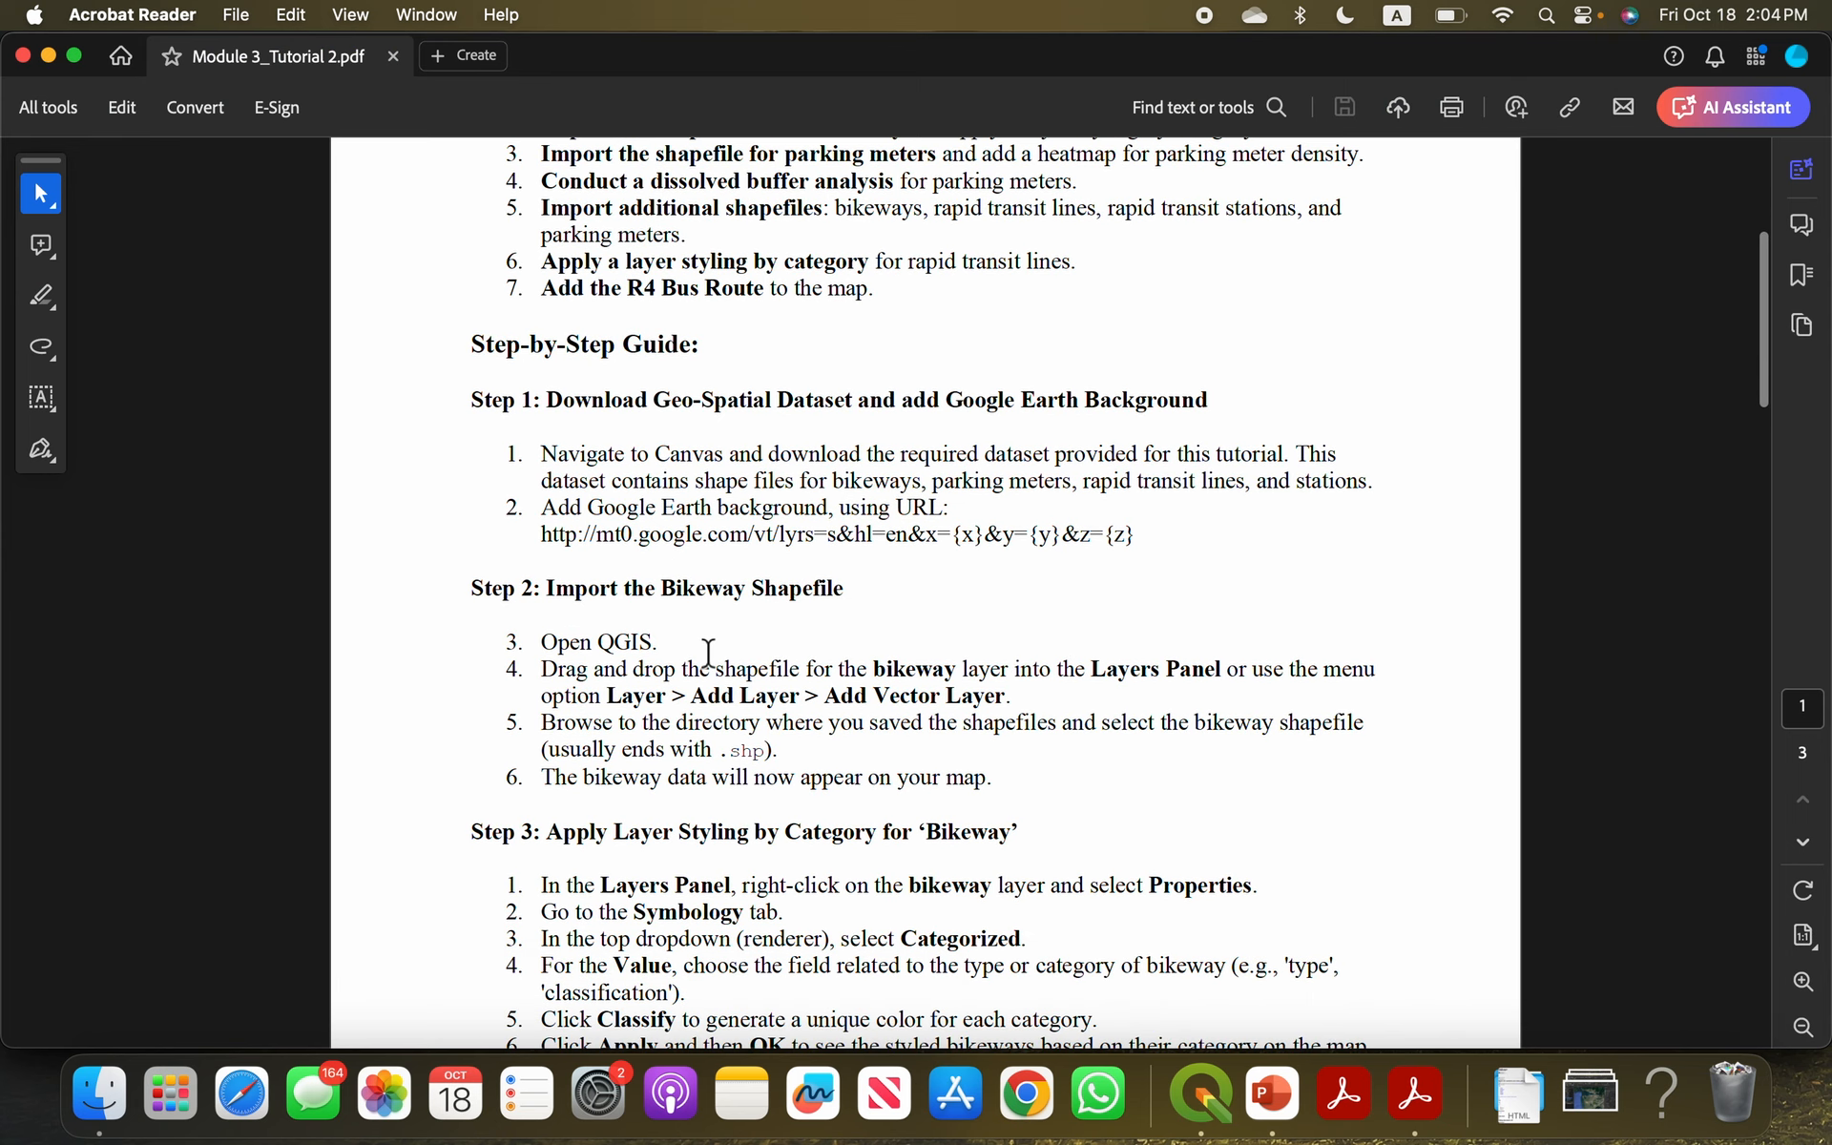
{"action": "scroll", "coordinate": [708, 653], "scroll_direction": "down", "scroll_amount": 6}
{"action": "scroll", "coordinate": [727, 590], "scroll_direction": "down", "scroll_amount": 1}
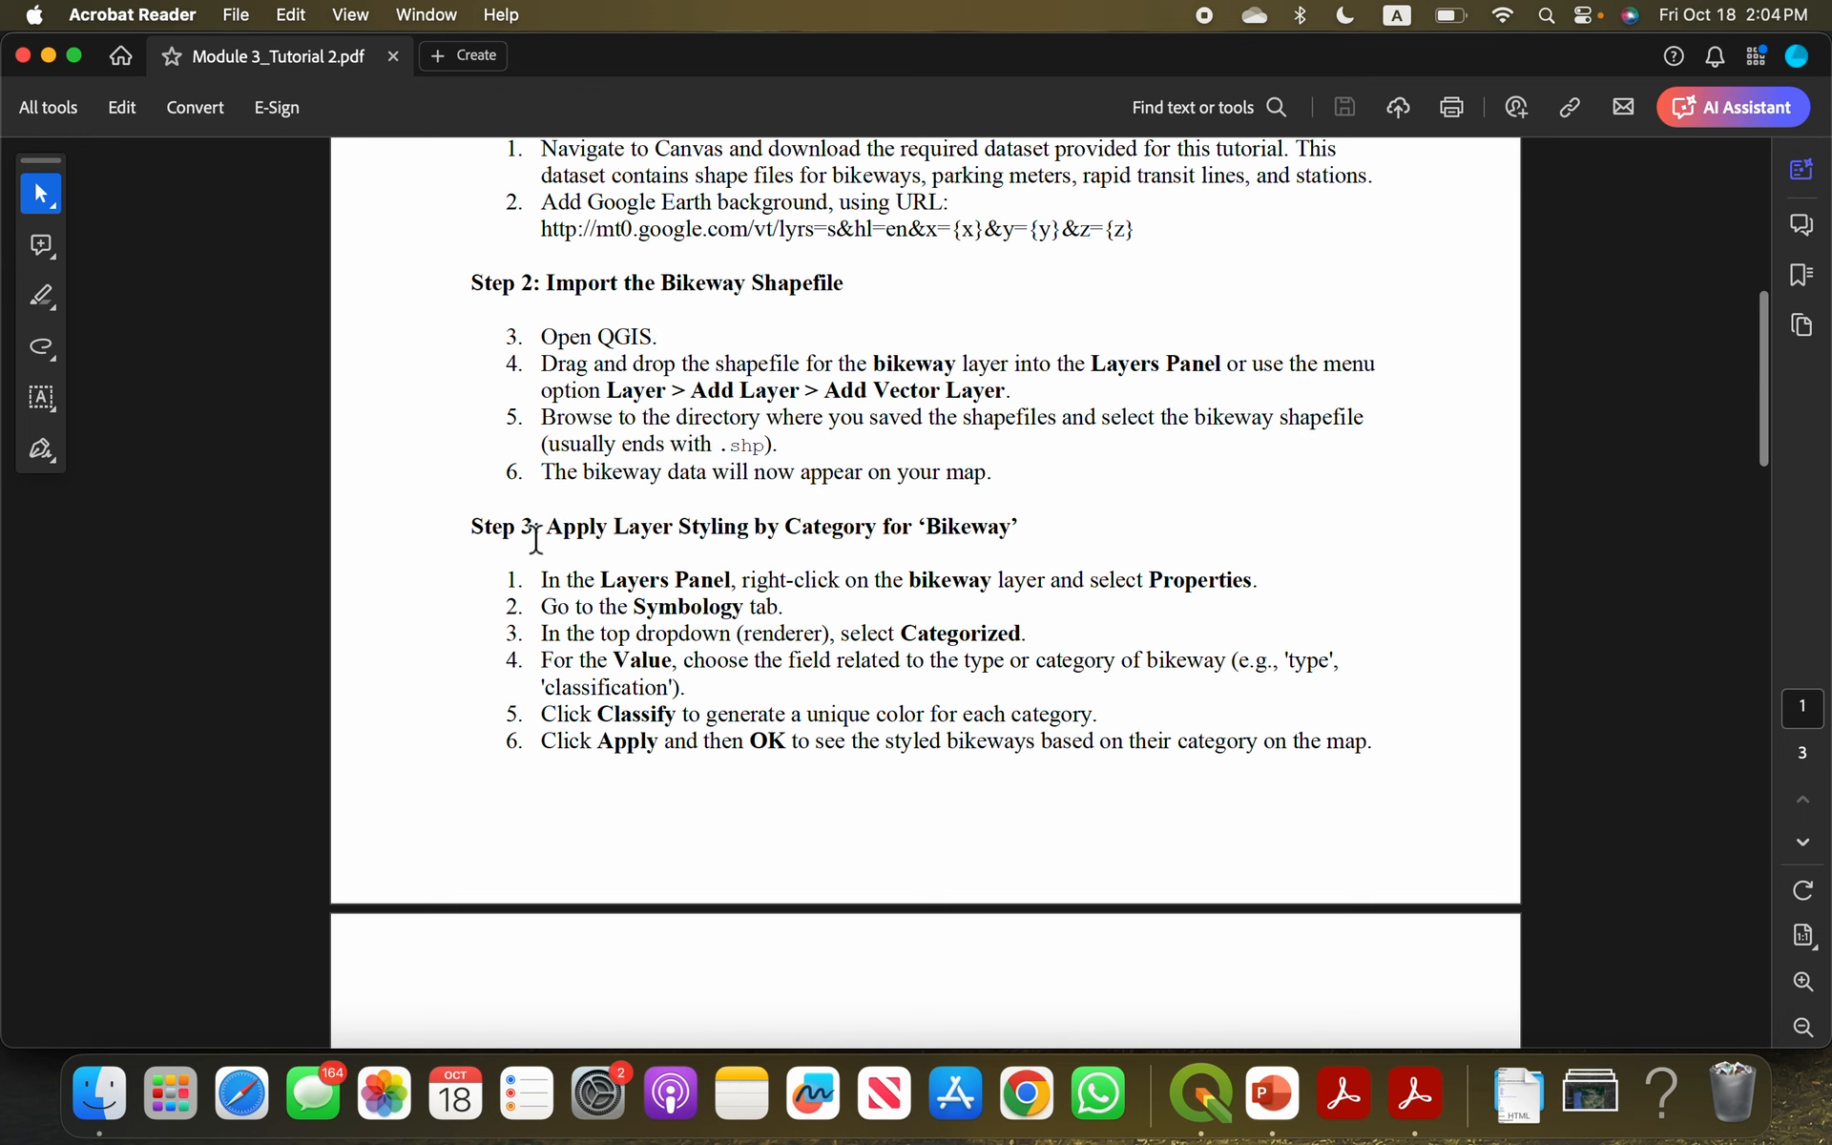
{"action": "scroll", "coordinate": [750, 550], "scroll_direction": "down", "scroll_amount": 10}
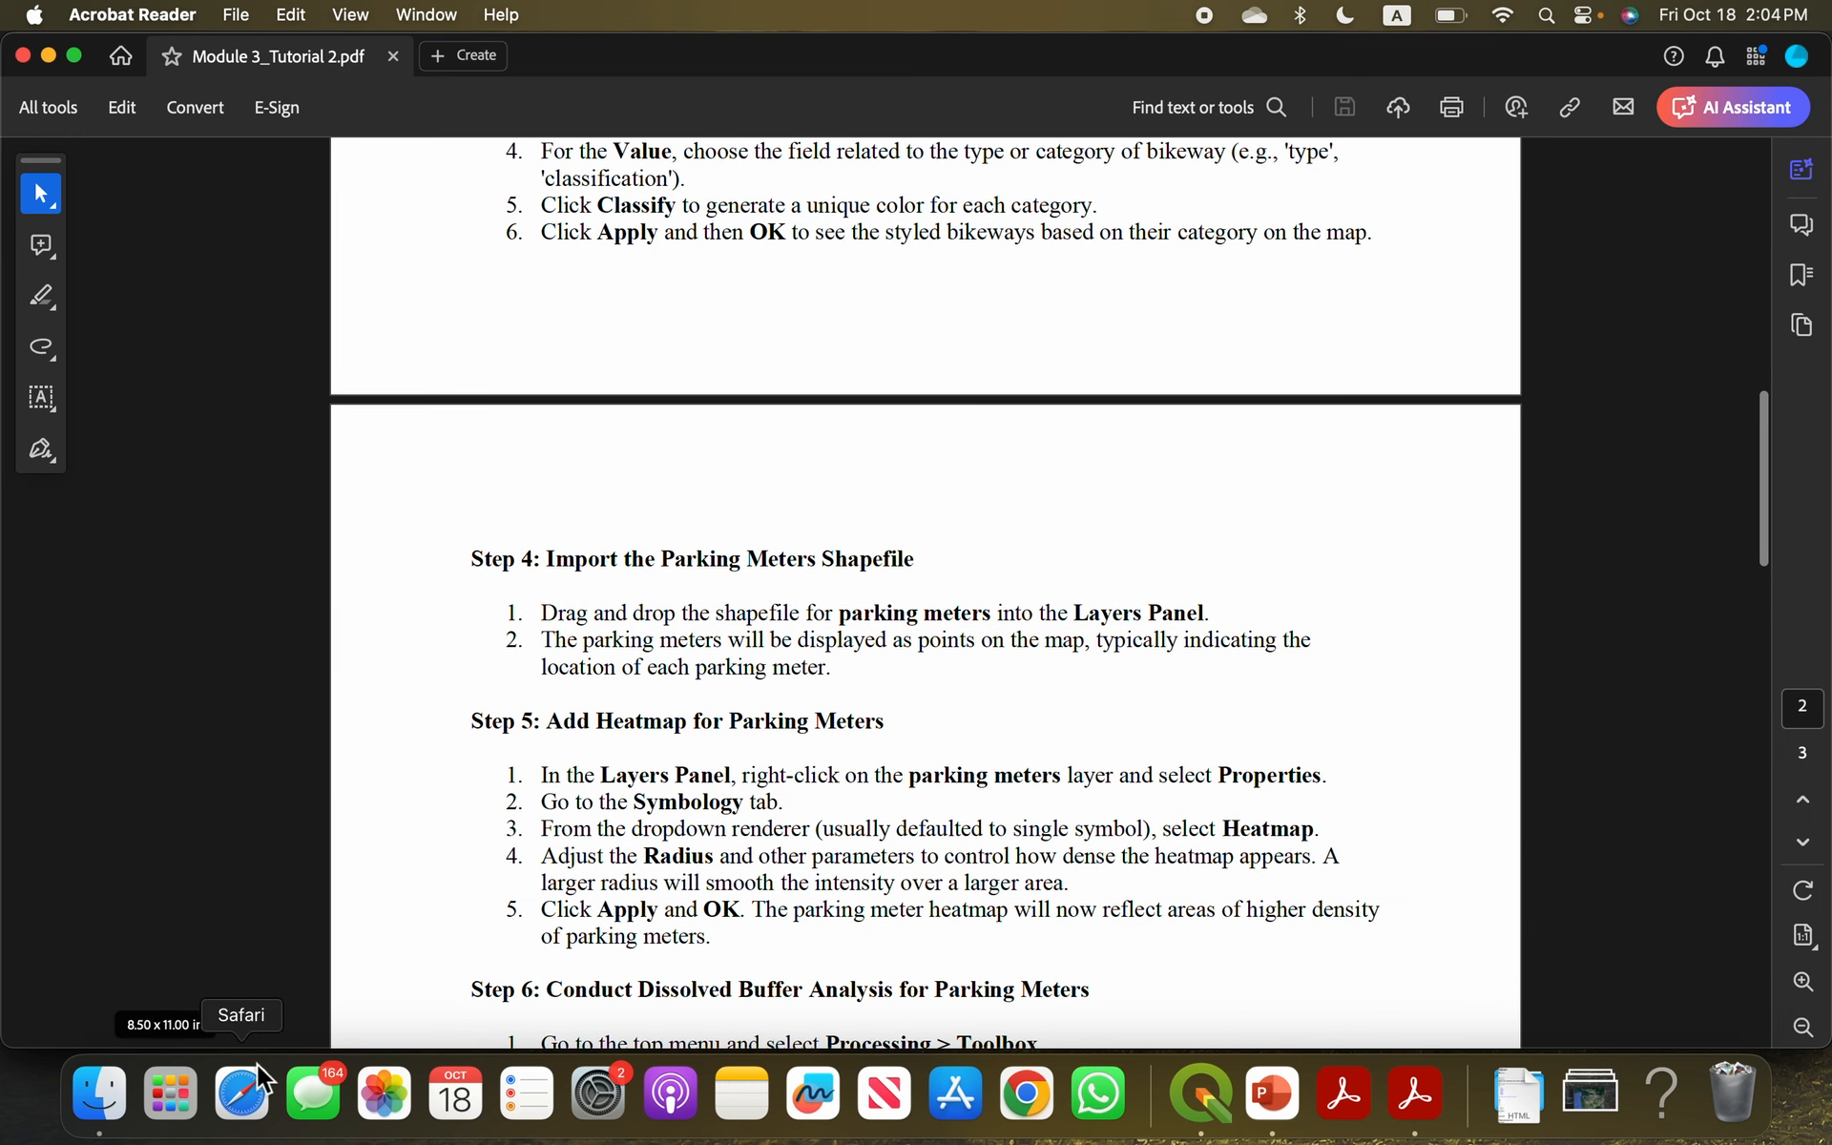
Step: Add parking-meters.shp from the parking-meters folder in Module 3-Tutorial 2-files to the QGIS project using Finder, and close the Finder window
{"action": "left_click", "coordinate": [1201, 1092]}
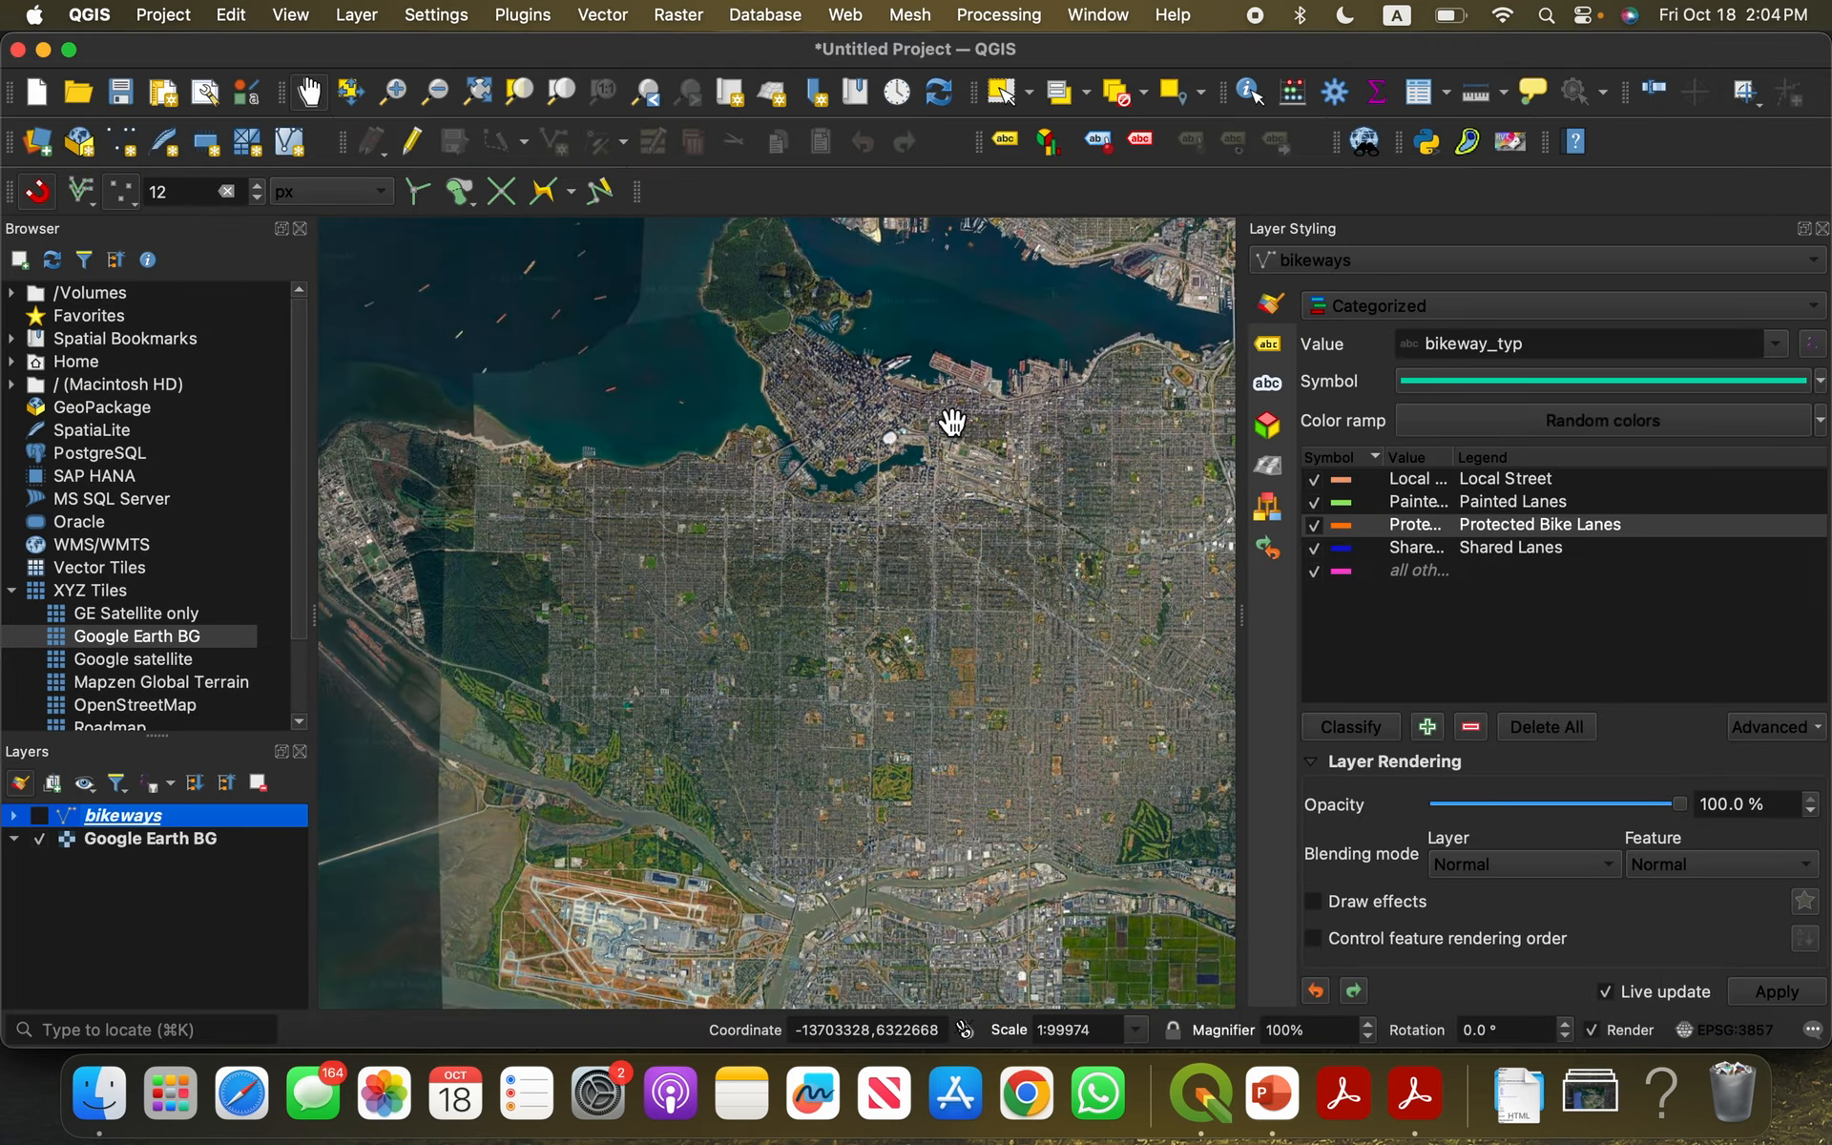
{"action": "left_click", "coordinate": [88, 1130]}
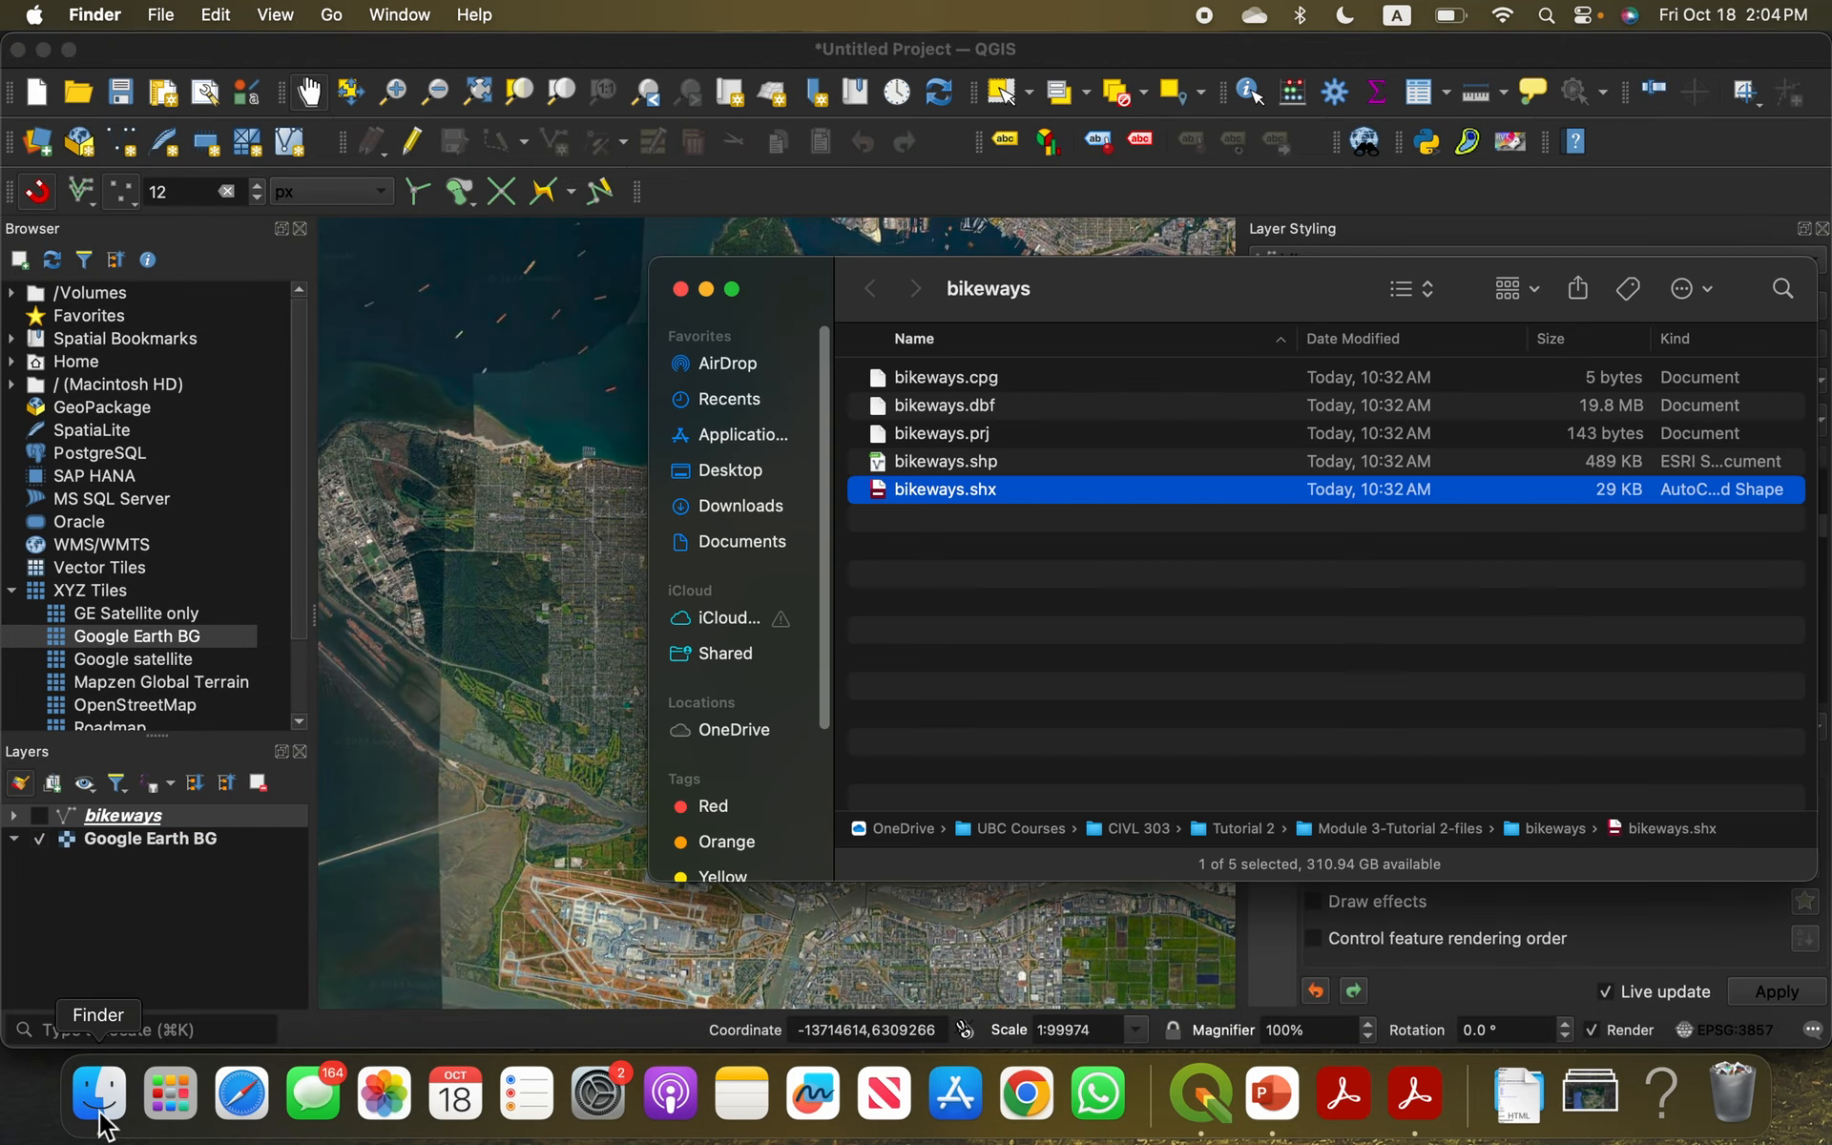
{"action": "double_click", "coordinate": [1464, 828]}
{"action": "double_click", "coordinate": [947, 411]}
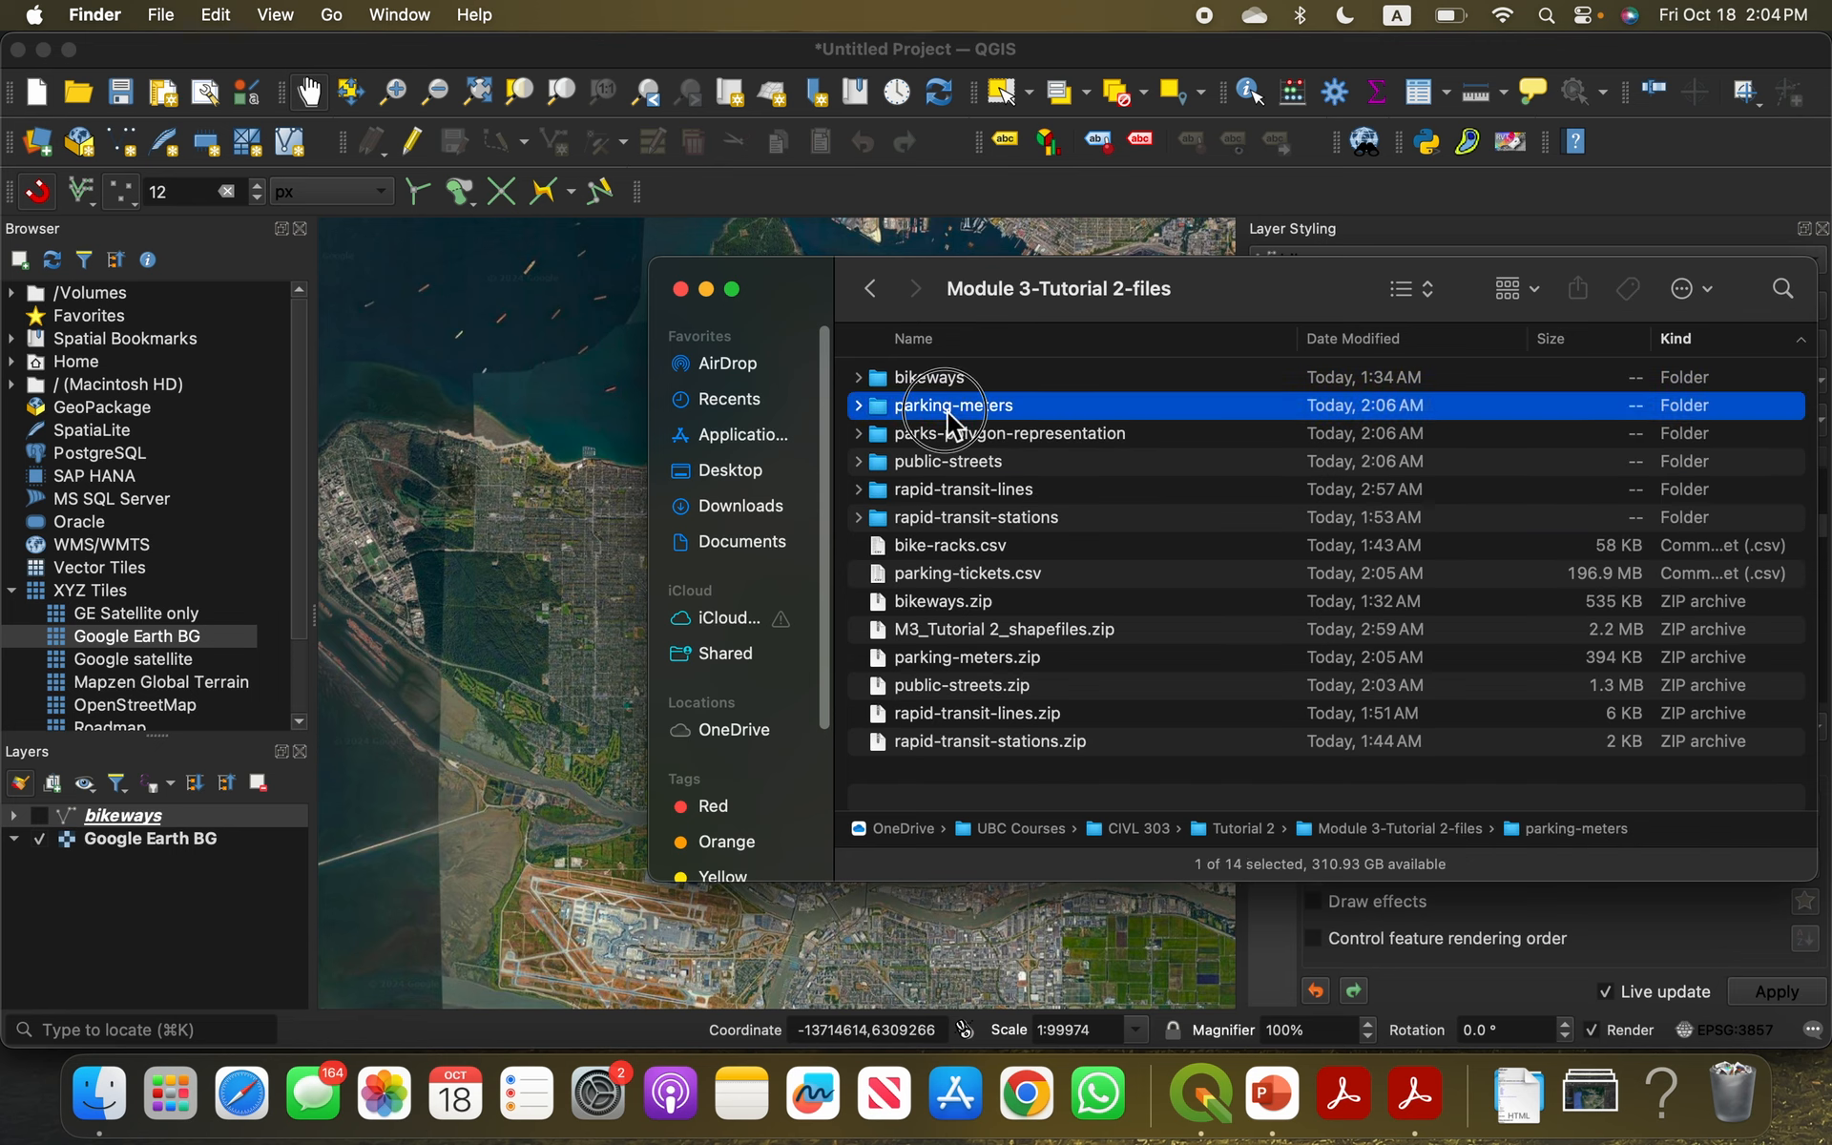
{"action": "left_click_drag", "start_coordinate": [982, 457], "coordinate": [540, 553]}
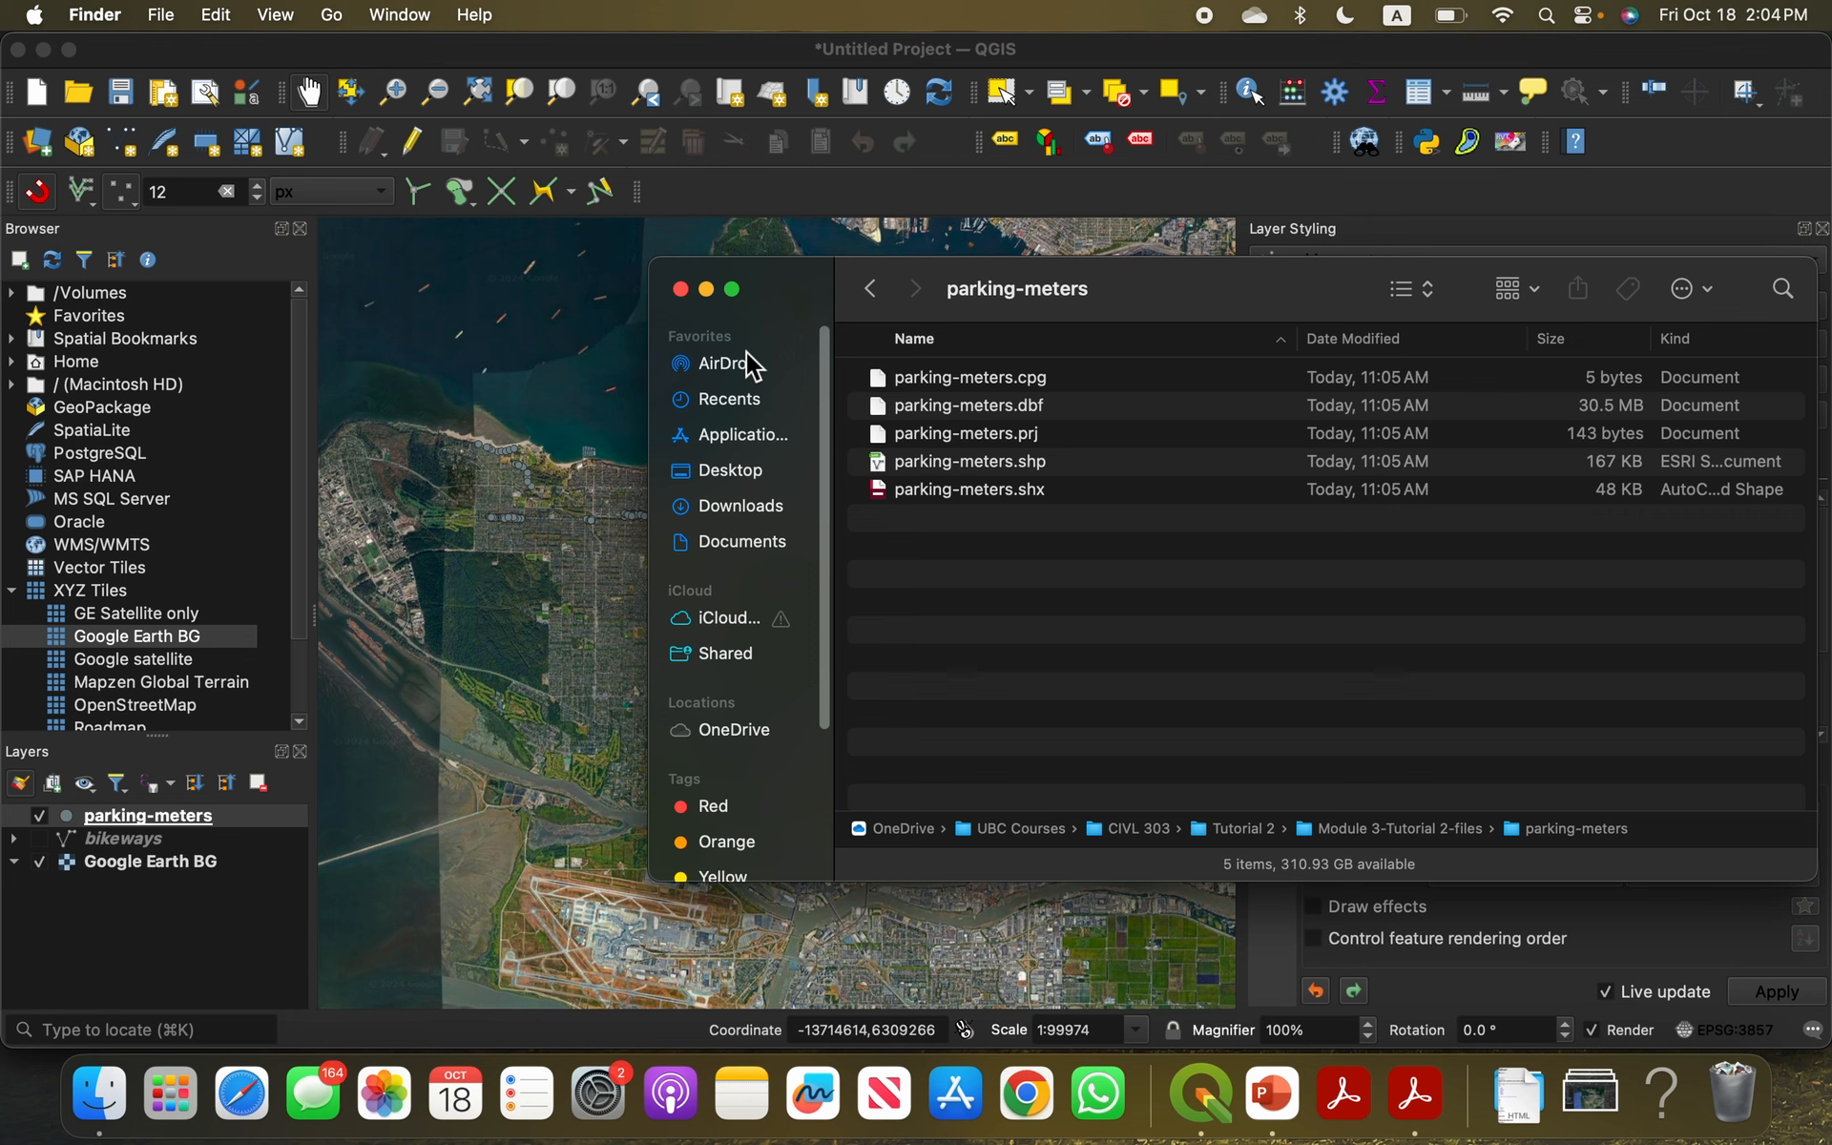
{"action": "left_click", "coordinate": [680, 289]}
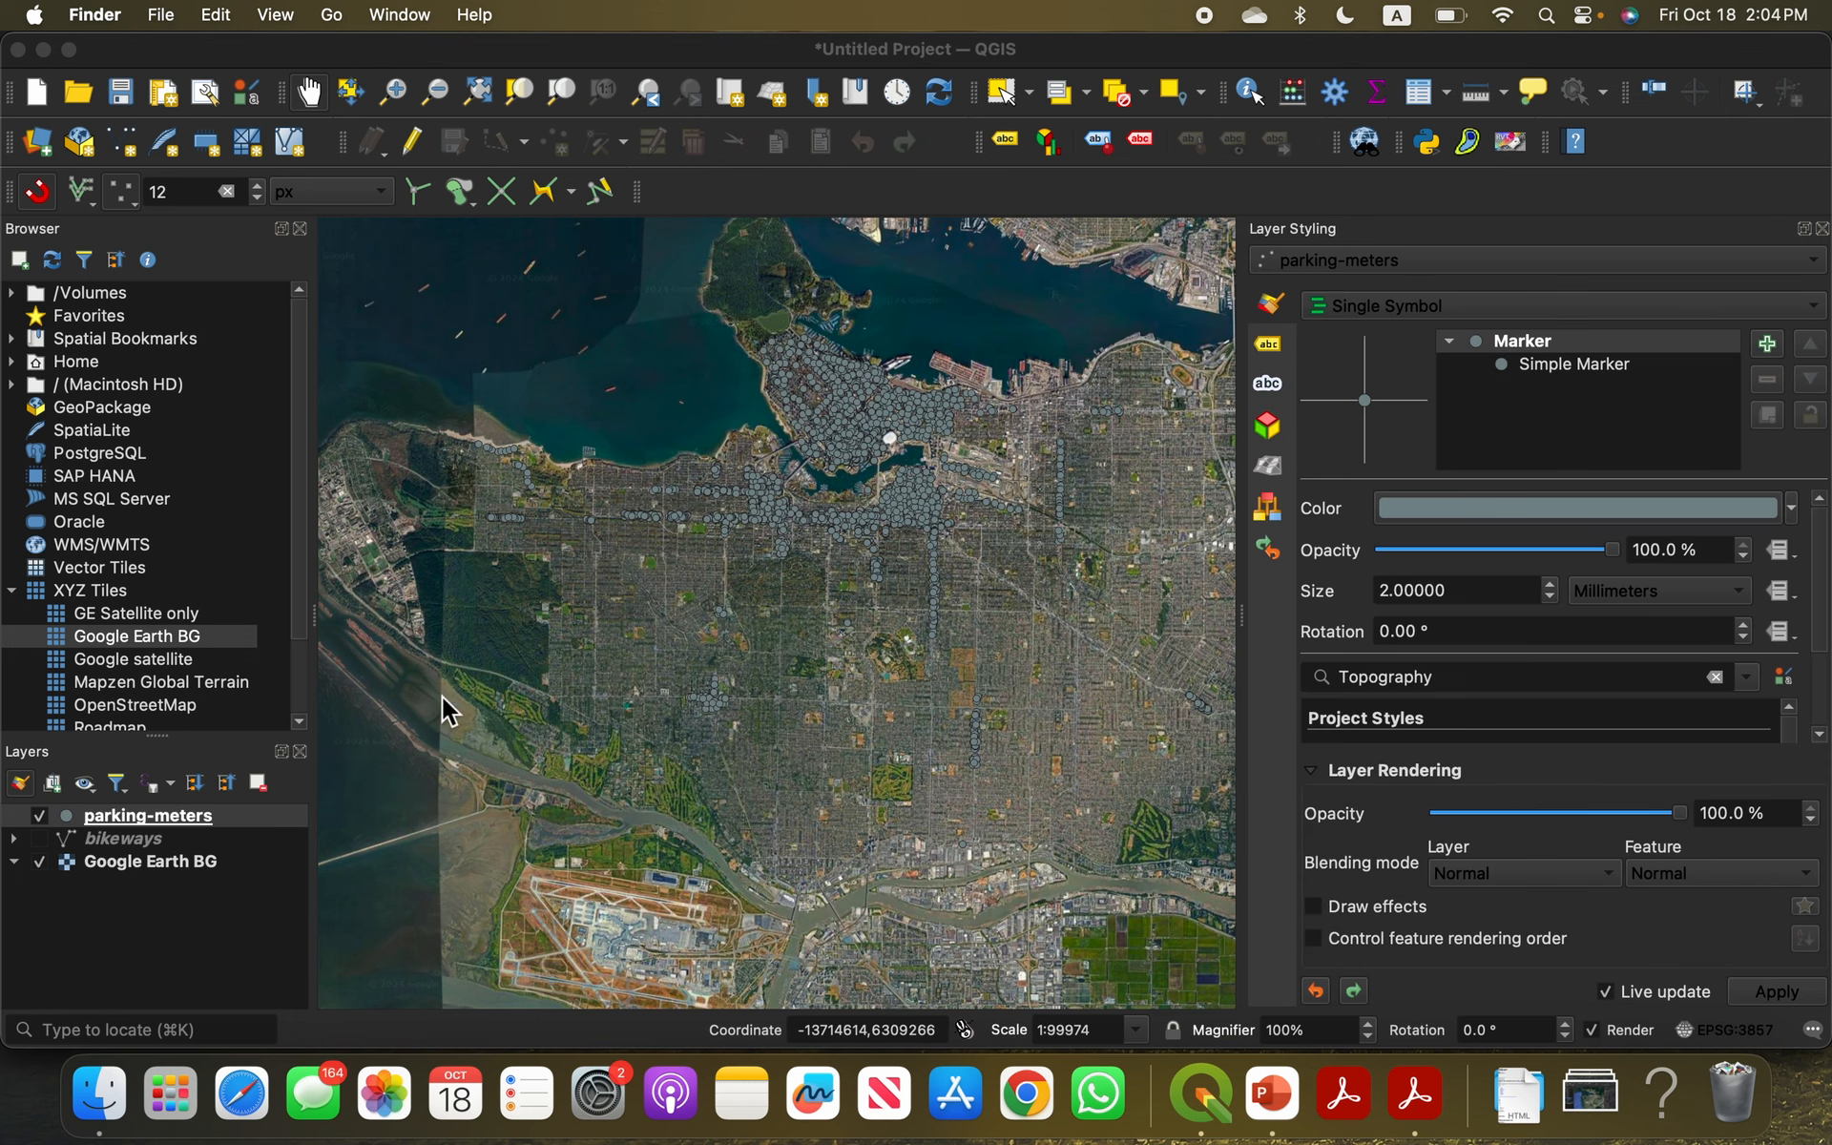
Step: Hide the Google Earth BG layer so only the parking-meters points are displayed
{"action": "left_click", "coordinate": [50, 863]}
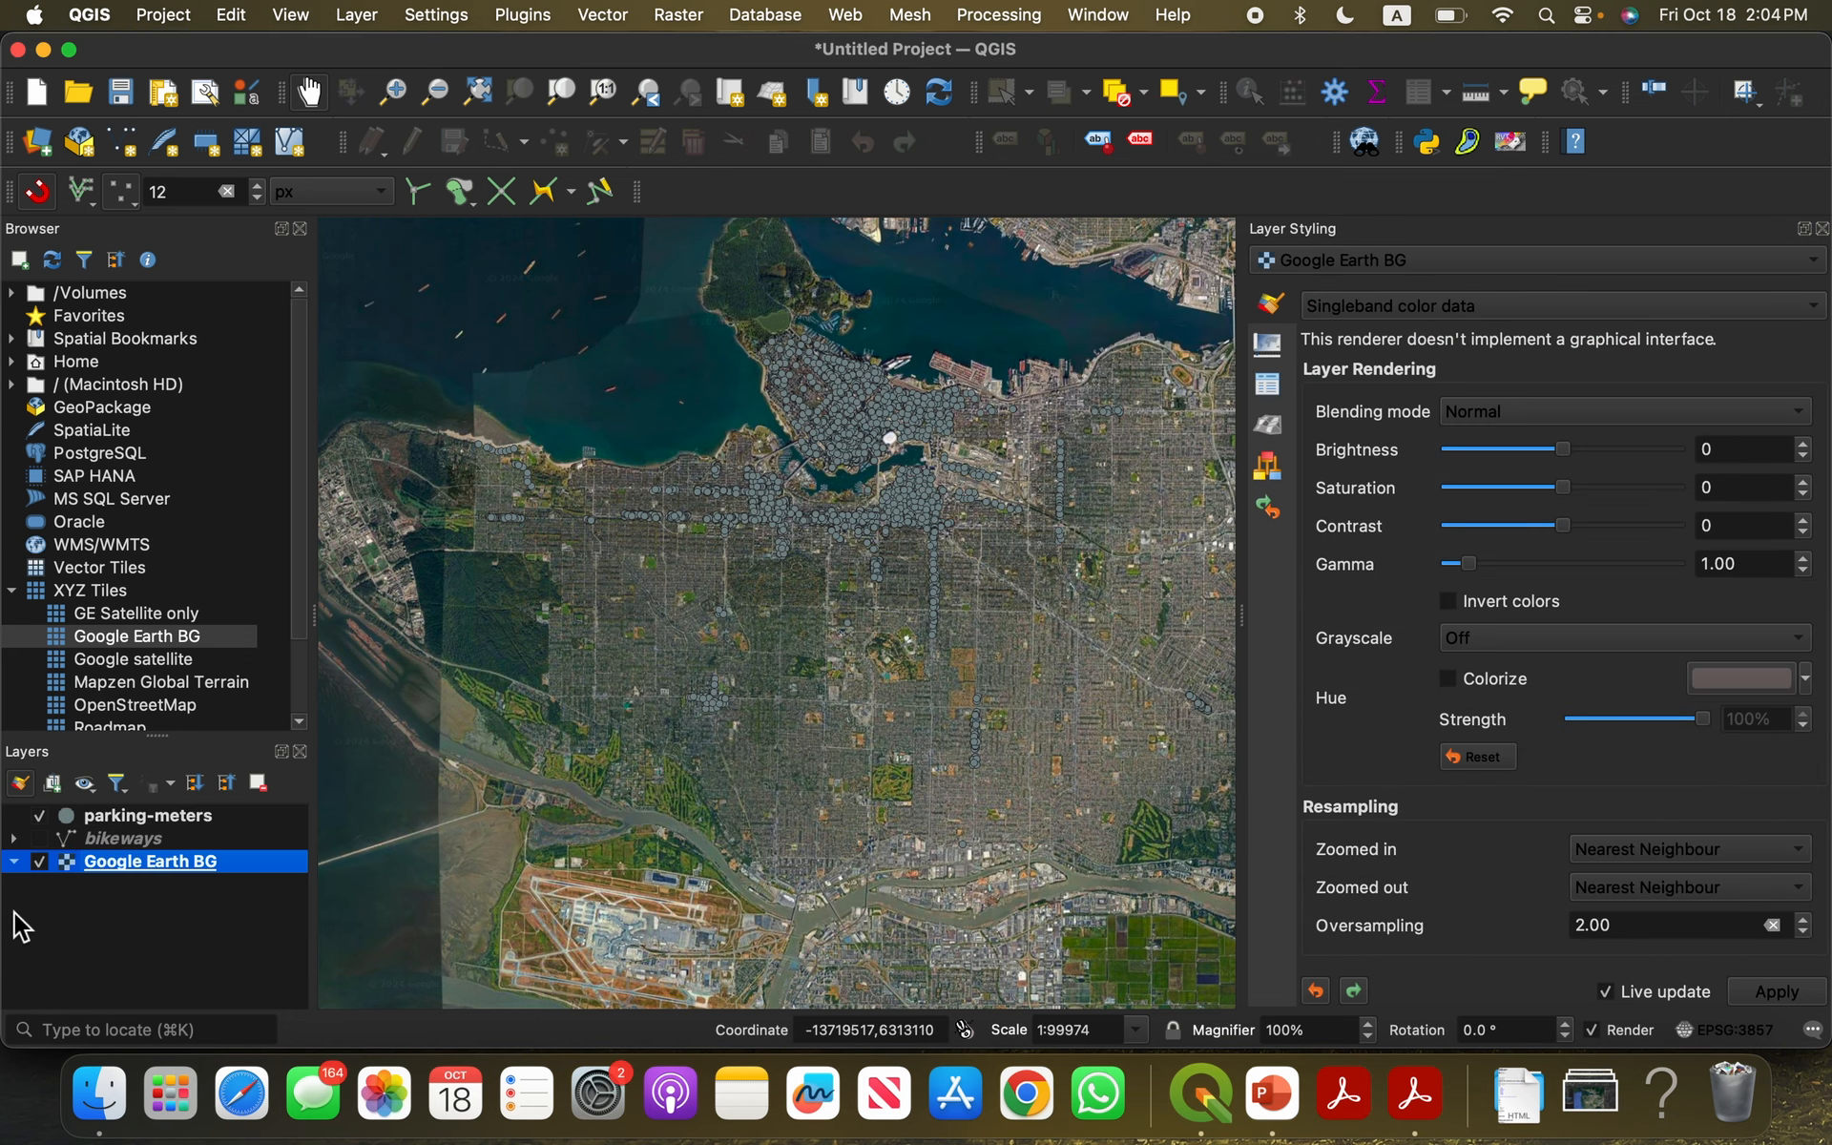
{"action": "left_click", "coordinate": [39, 861]}
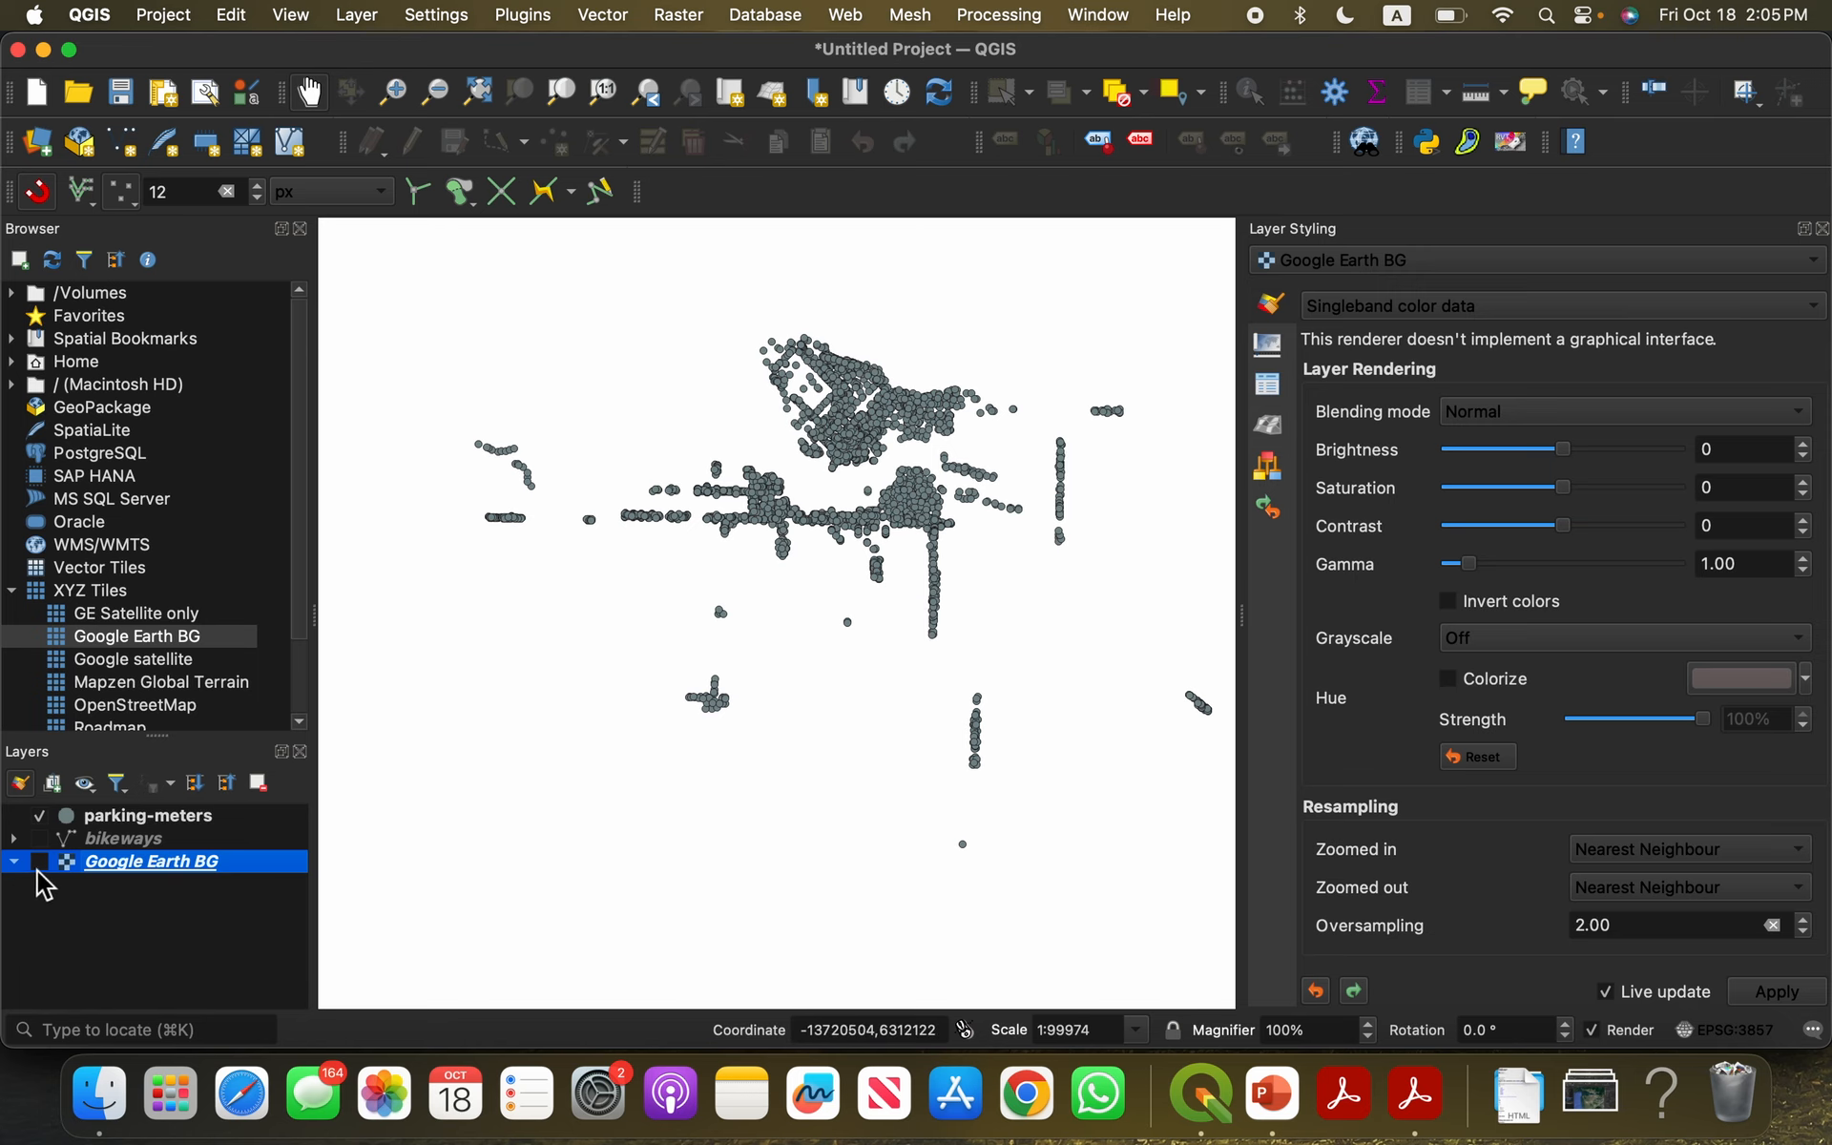
Step: Show the Google Earth BG layer again and bring up the styling settings of the parking-meters layer
{"action": "left_click", "coordinate": [39, 862]}
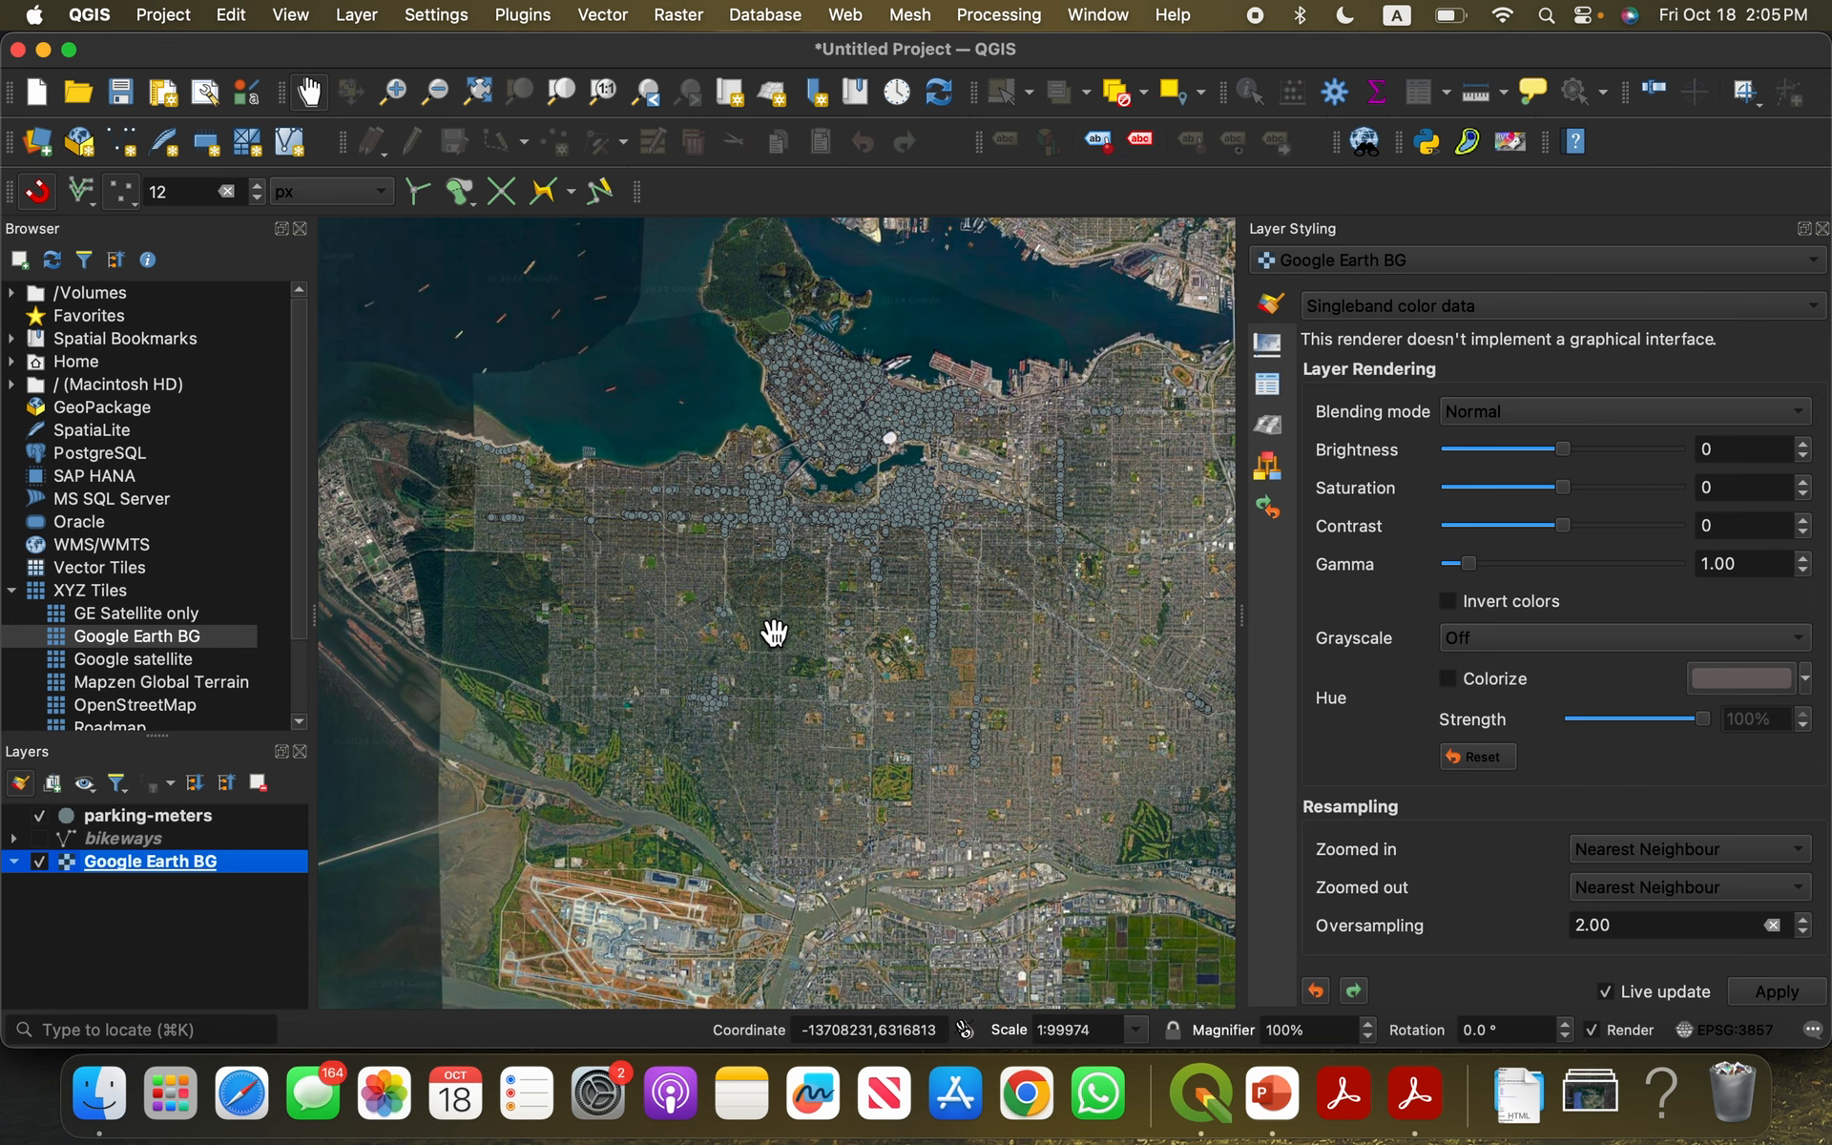
{"action": "left_click_drag", "start_coordinate": [769, 630], "coordinate": [848, 694]}
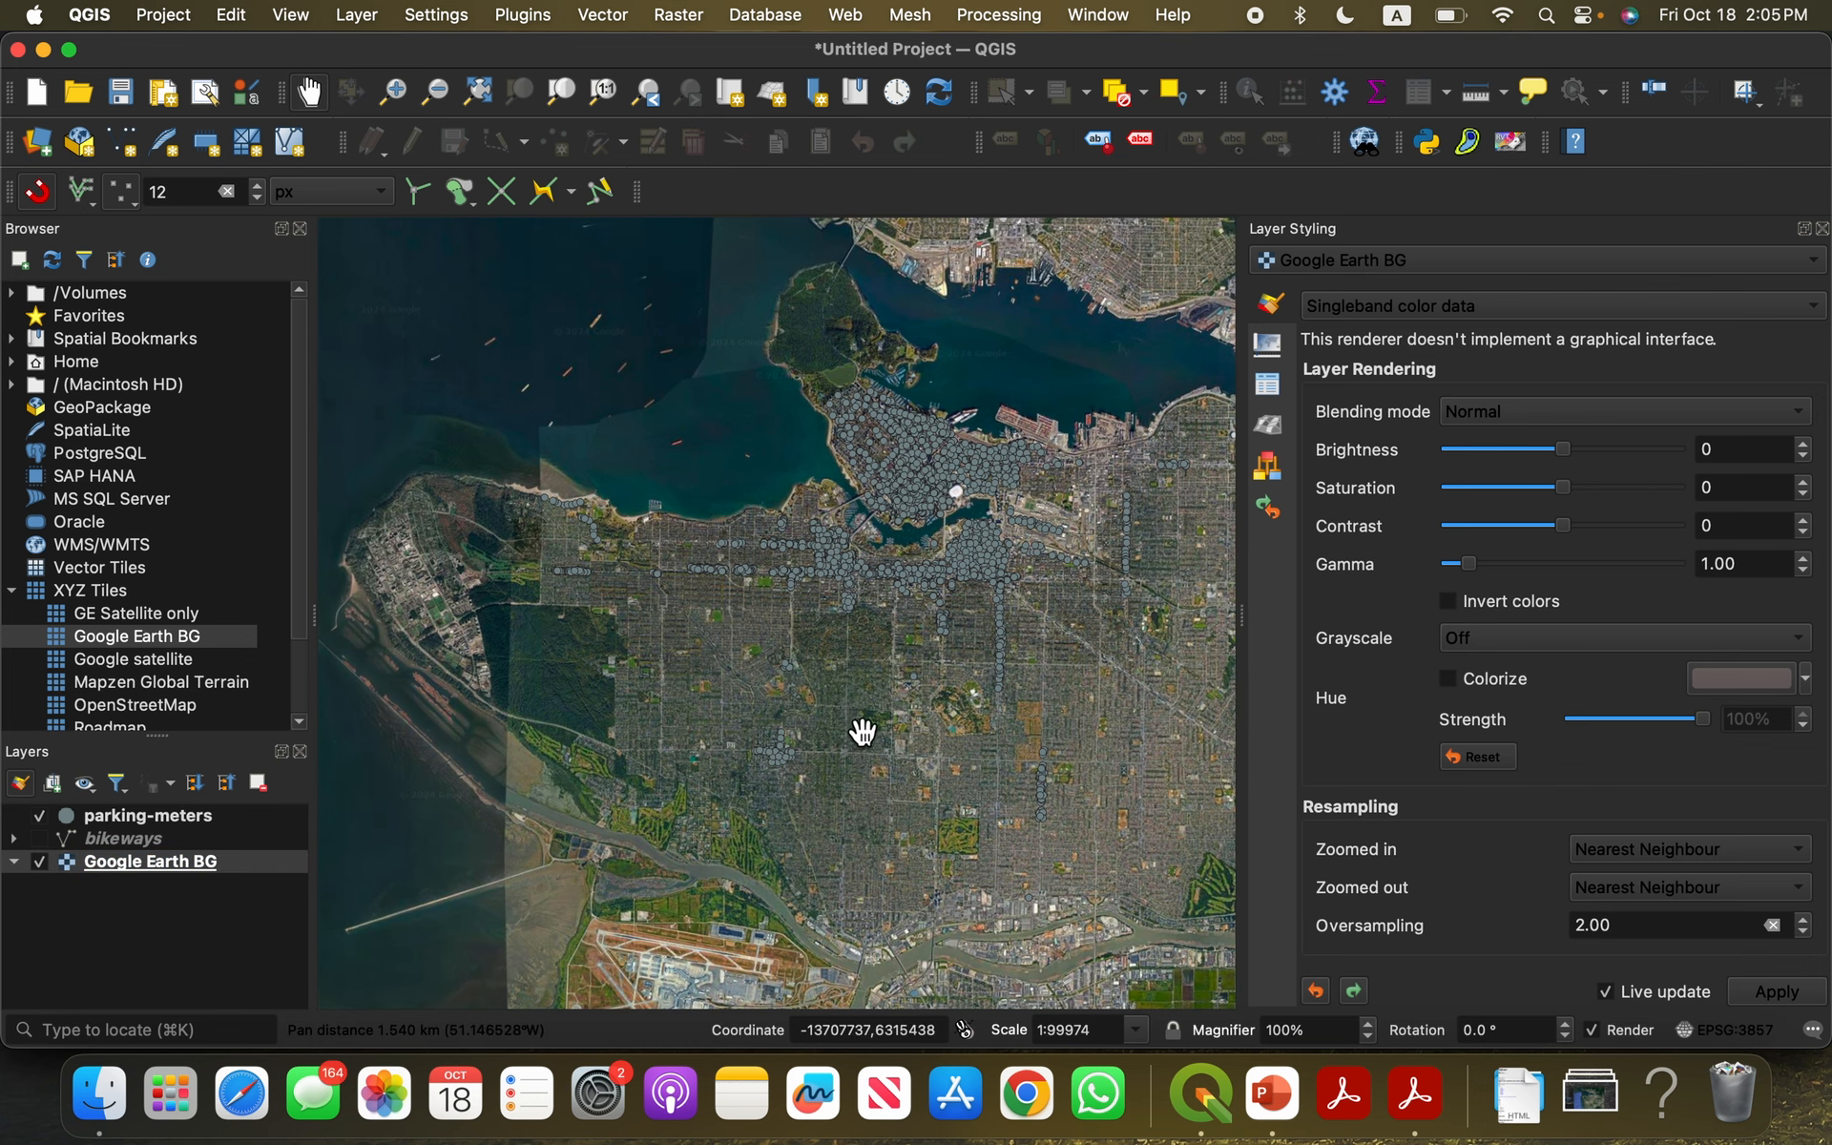
{"action": "left_click", "coordinate": [1521, 269]}
{"action": "left_click", "coordinate": [1498, 286]}
{"action": "left_click", "coordinate": [890, 659]}
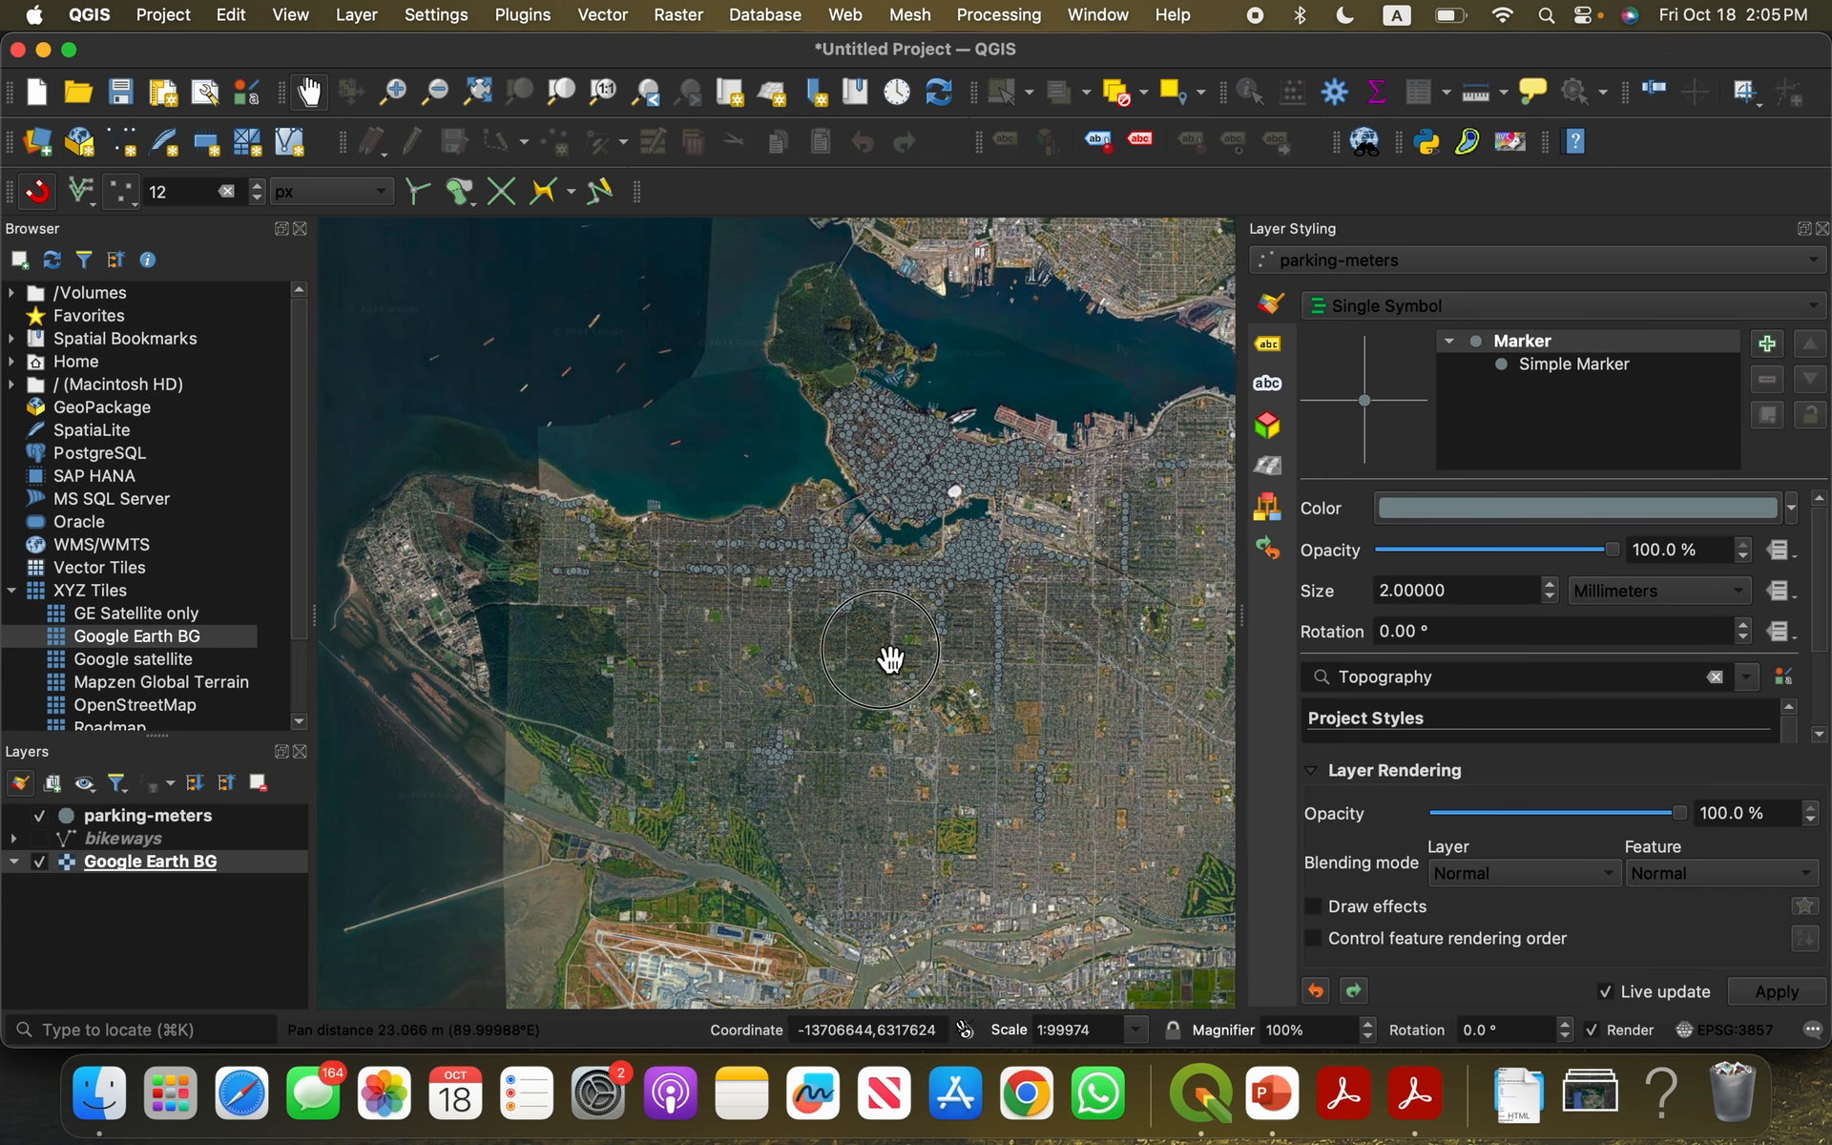
{"action": "left_click_drag", "start_coordinate": [890, 659], "coordinate": [835, 669]}
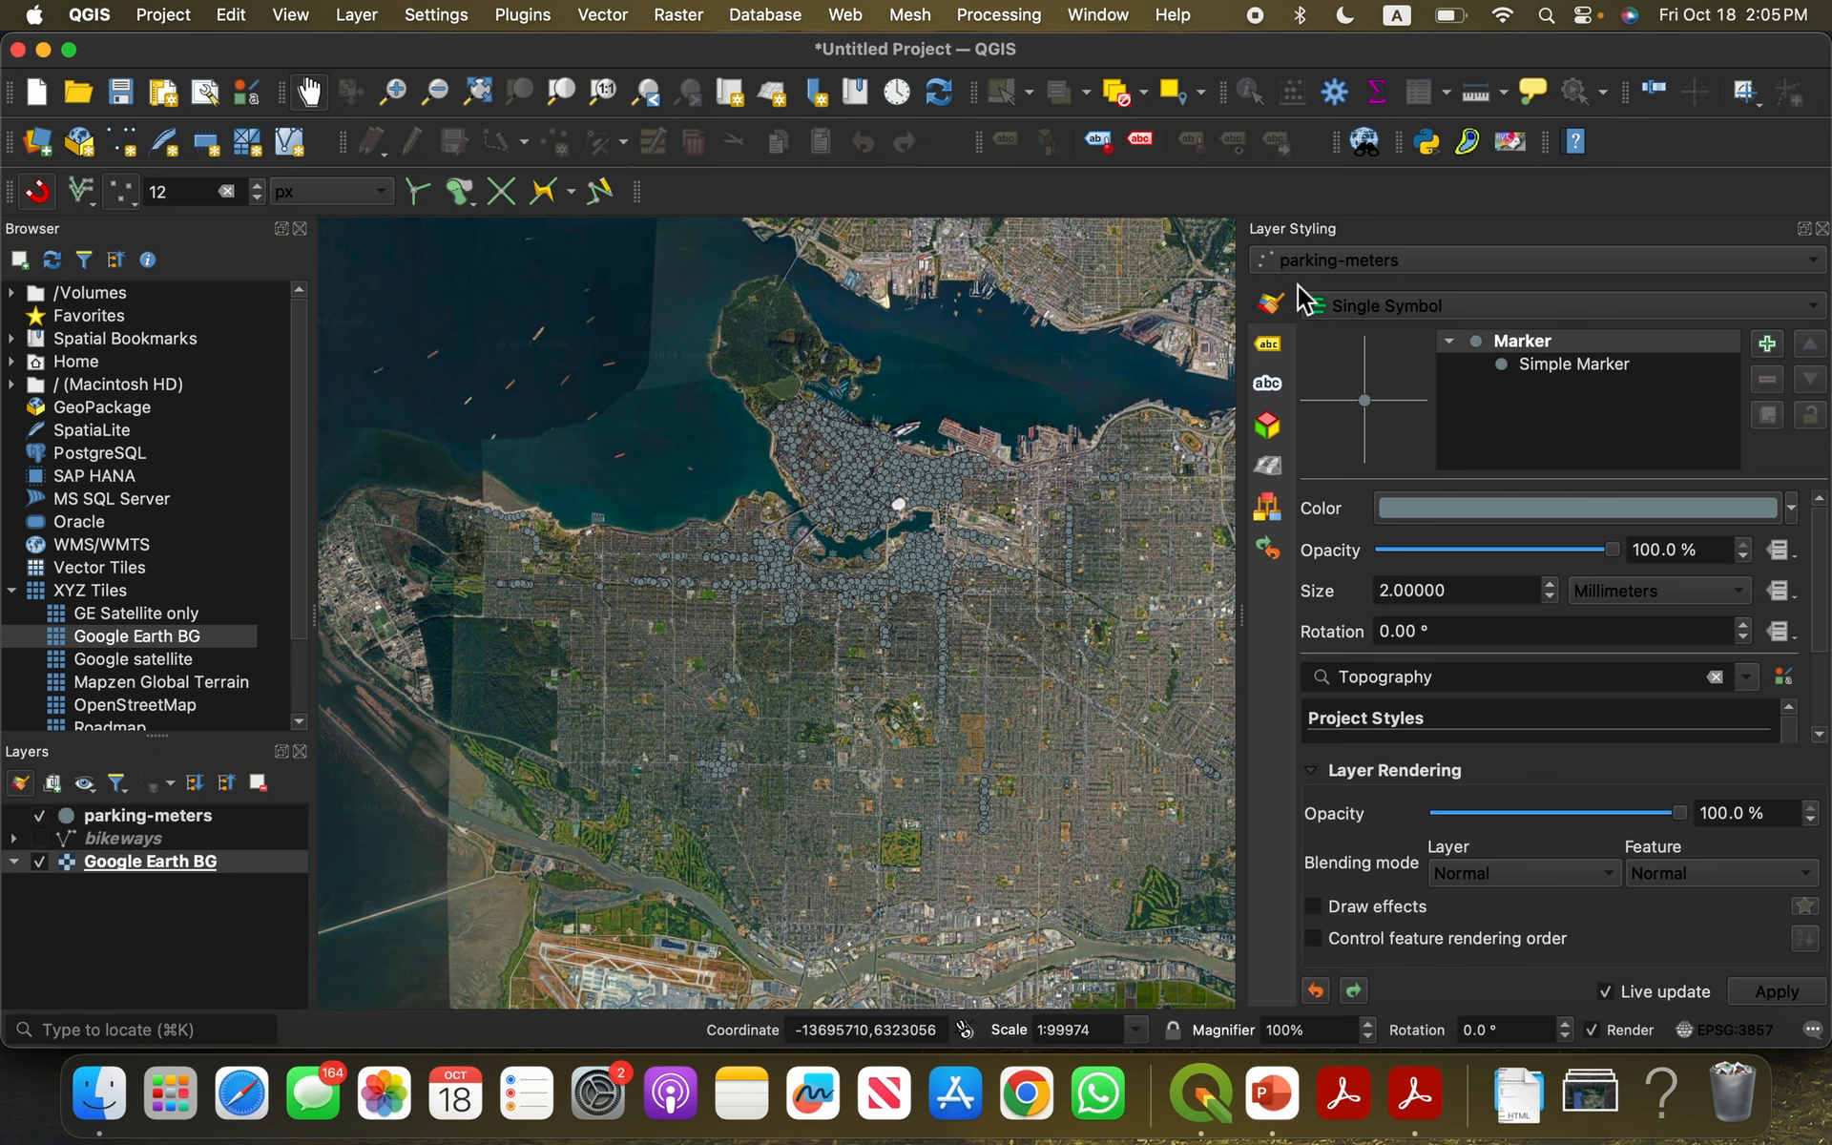
Step: Style the parking-meters layer as a Heatmap with the Reds color ramp
{"action": "left_click", "coordinate": [1353, 304]}
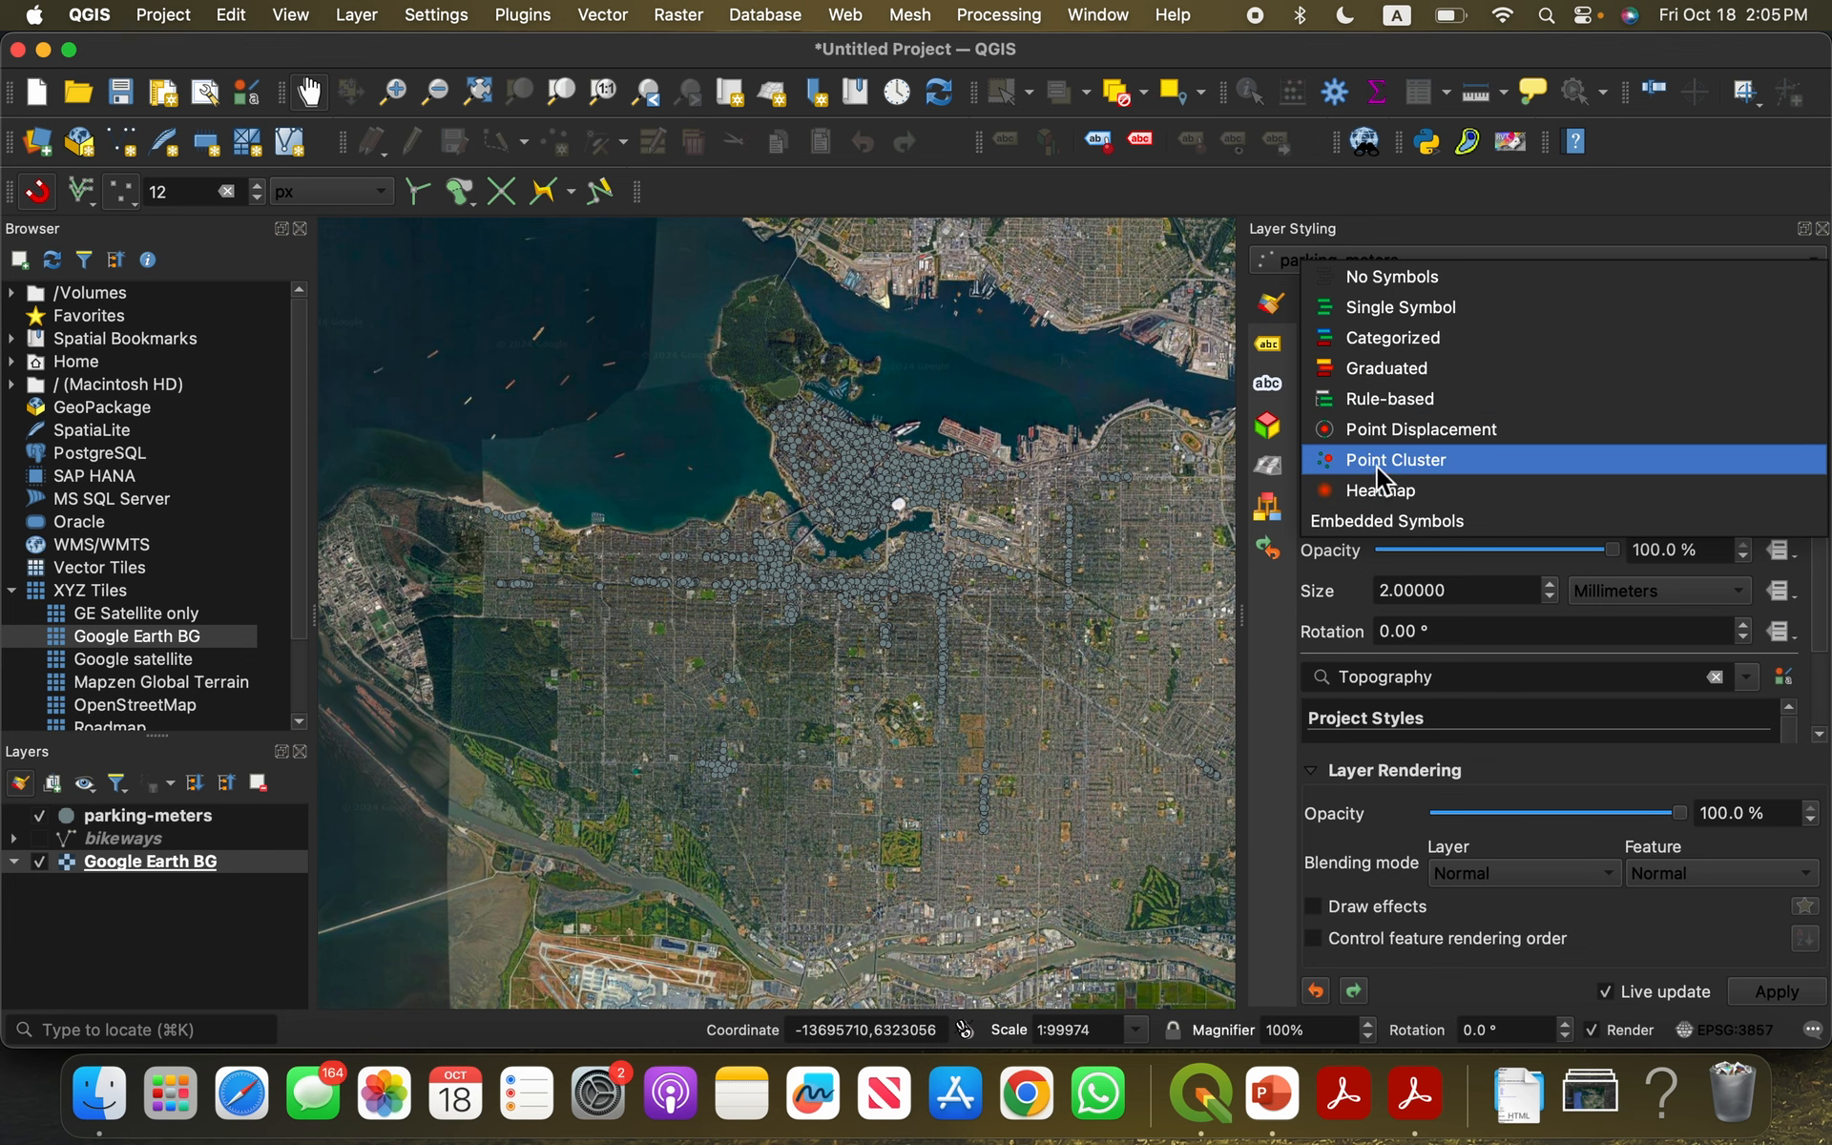
{"action": "left_click", "coordinate": [1368, 490]}
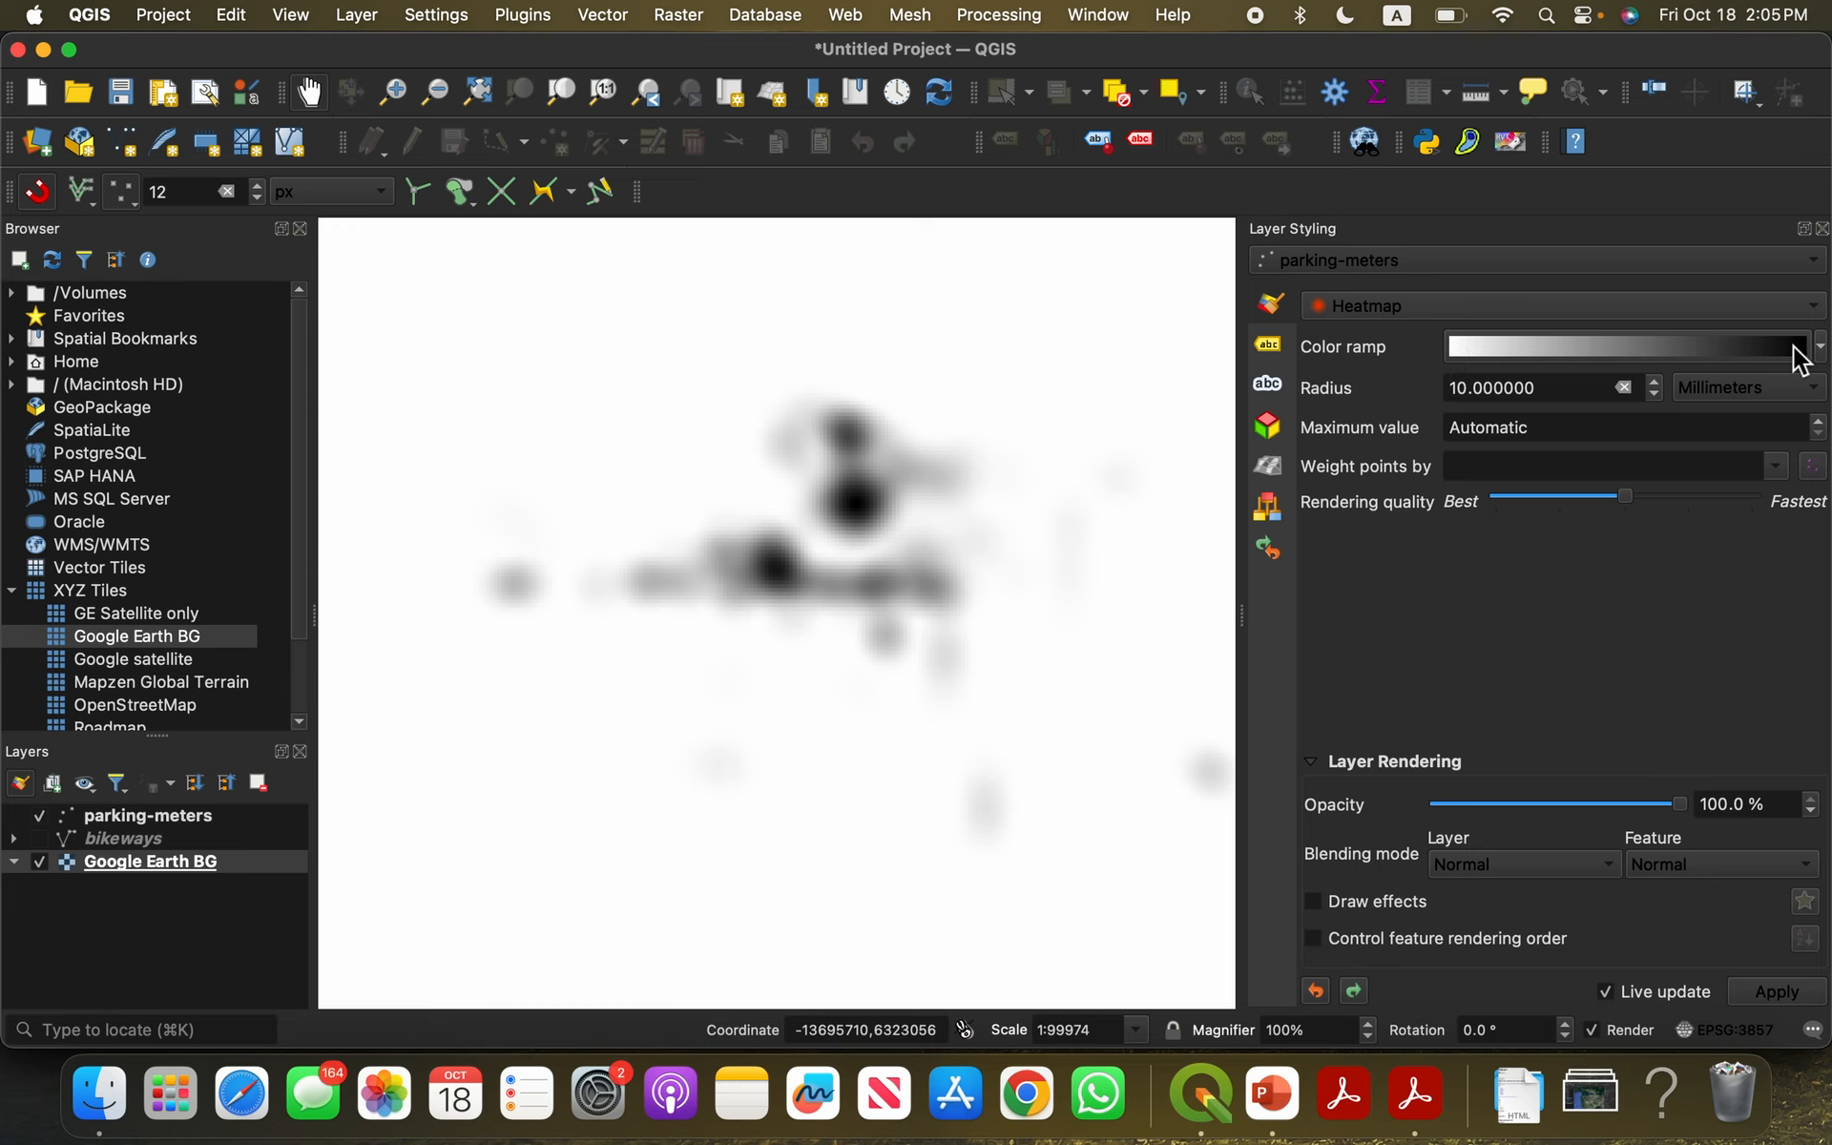
{"action": "left_click", "coordinate": [1822, 351]}
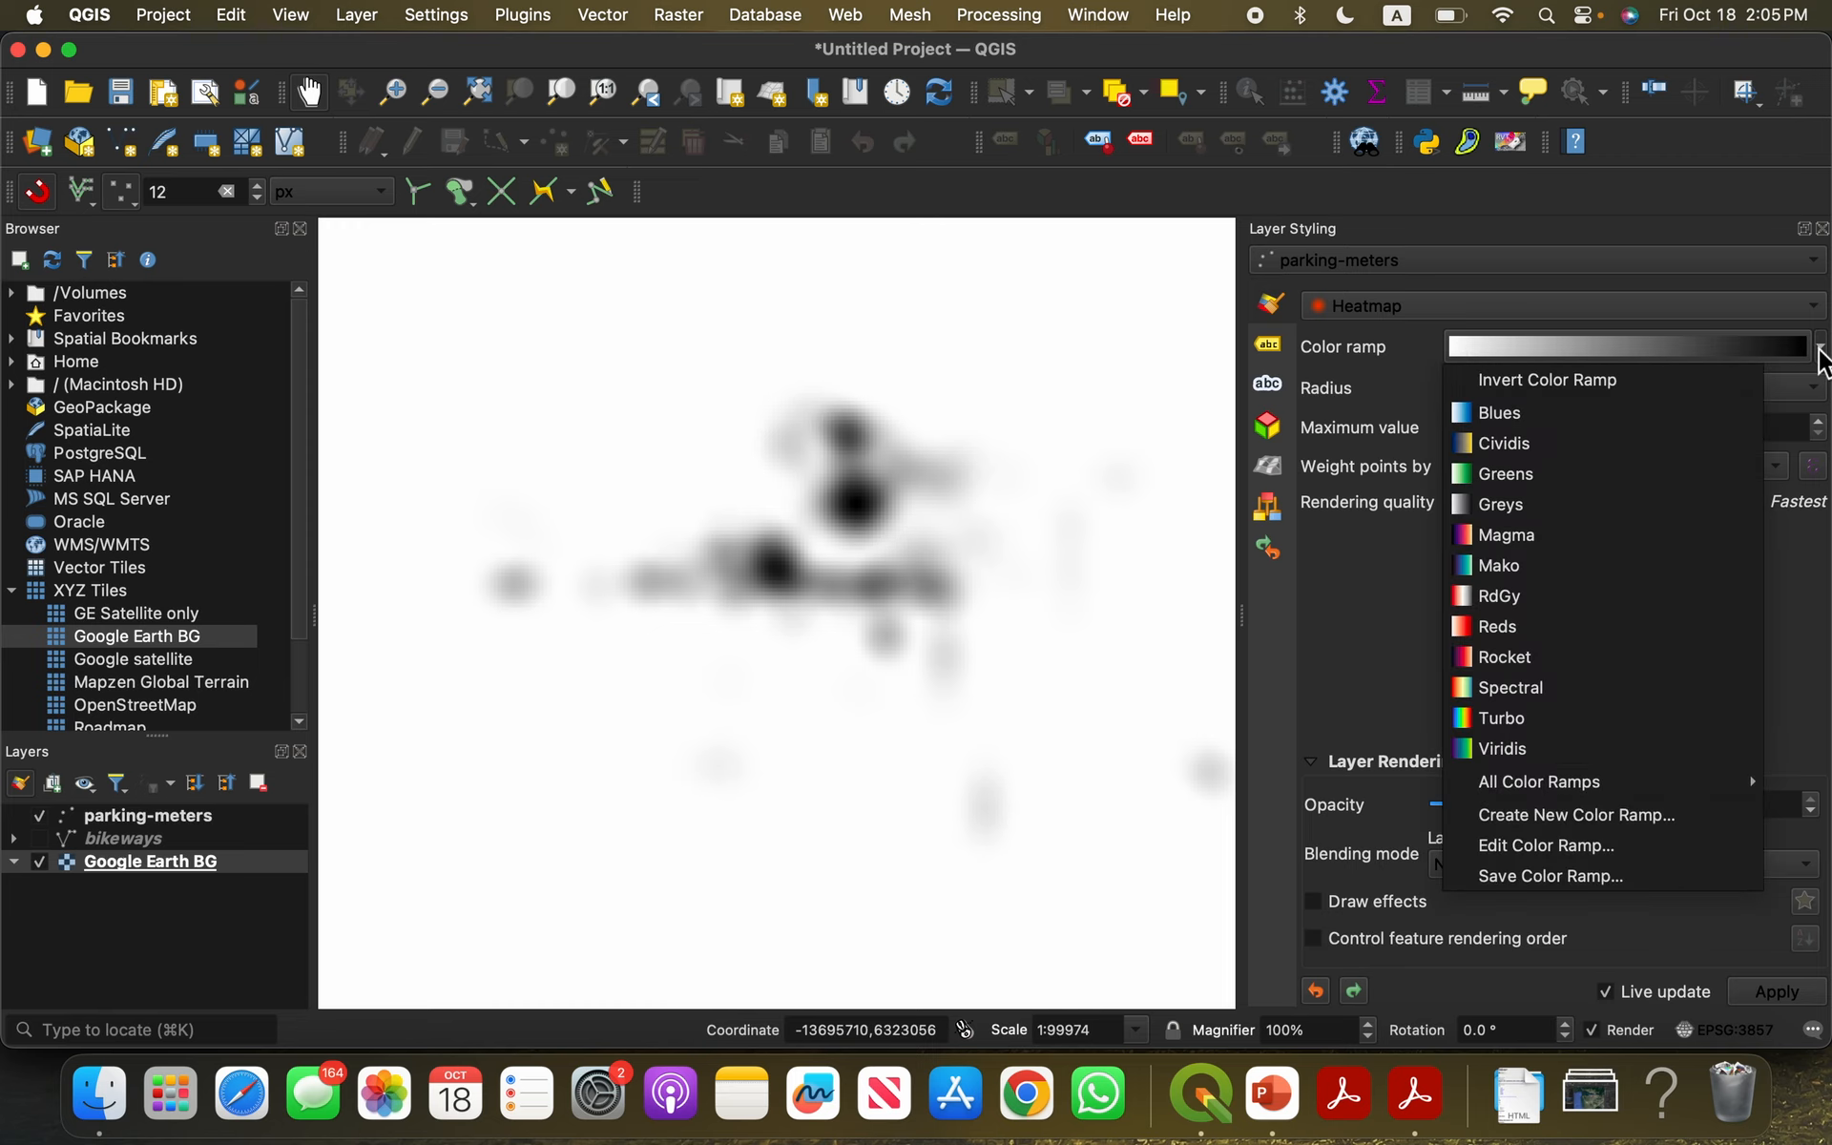
{"action": "left_click", "coordinate": [1609, 630]}
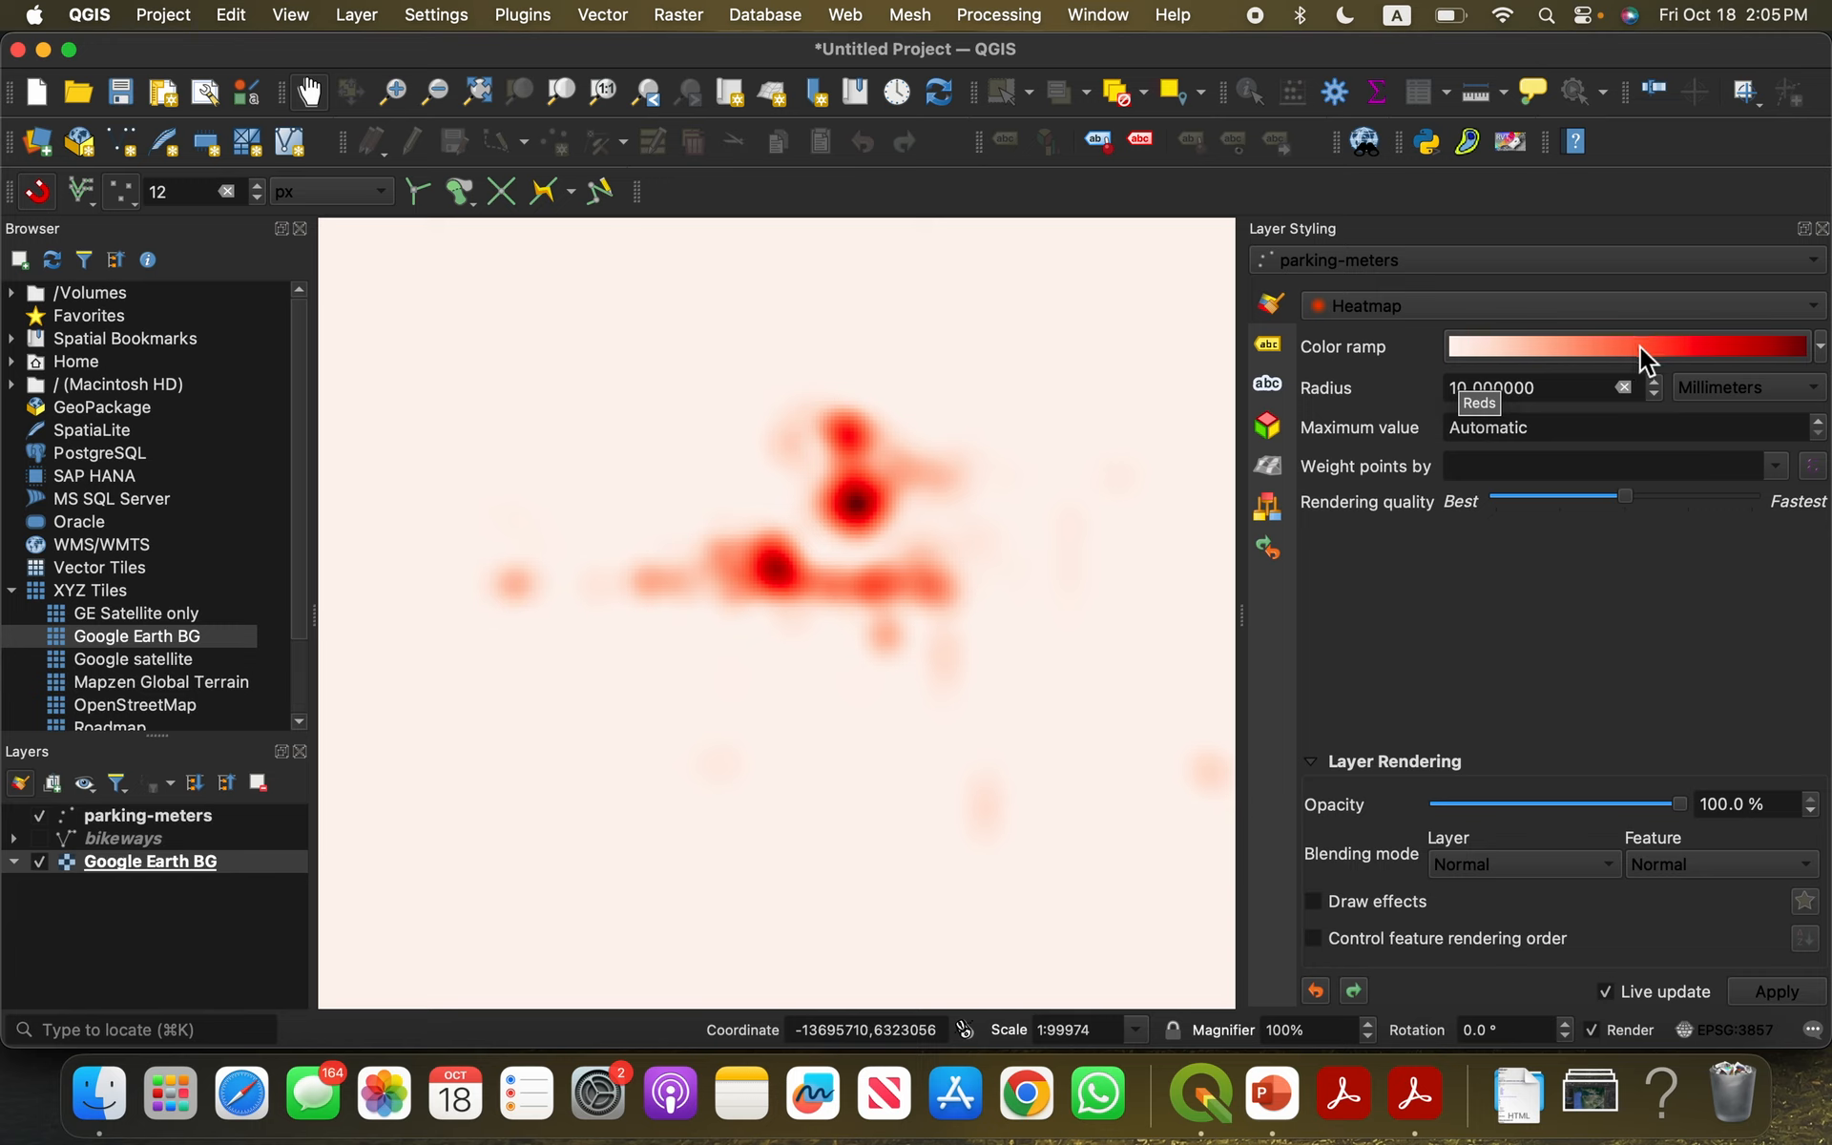
{"action": "left_click", "coordinate": [1820, 349]}
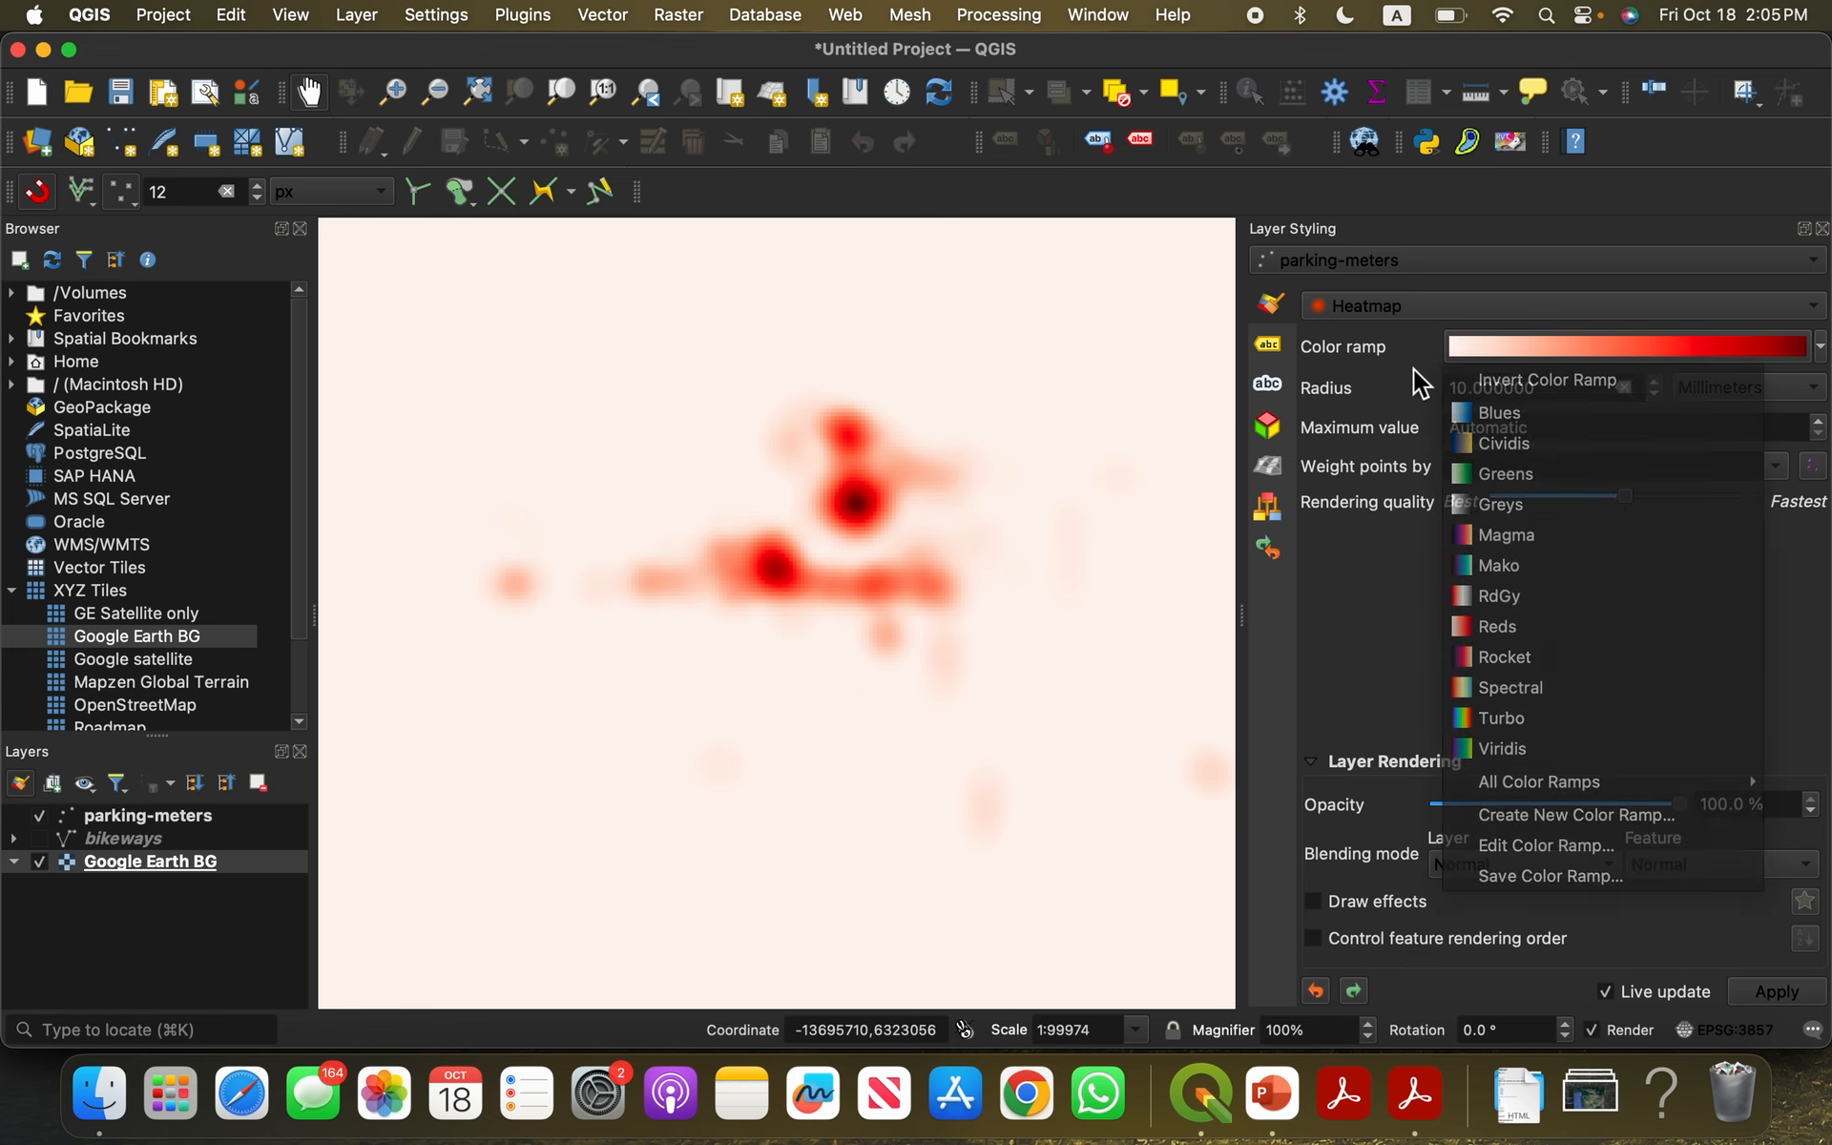
{"action": "left_click", "coordinate": [1469, 355]}
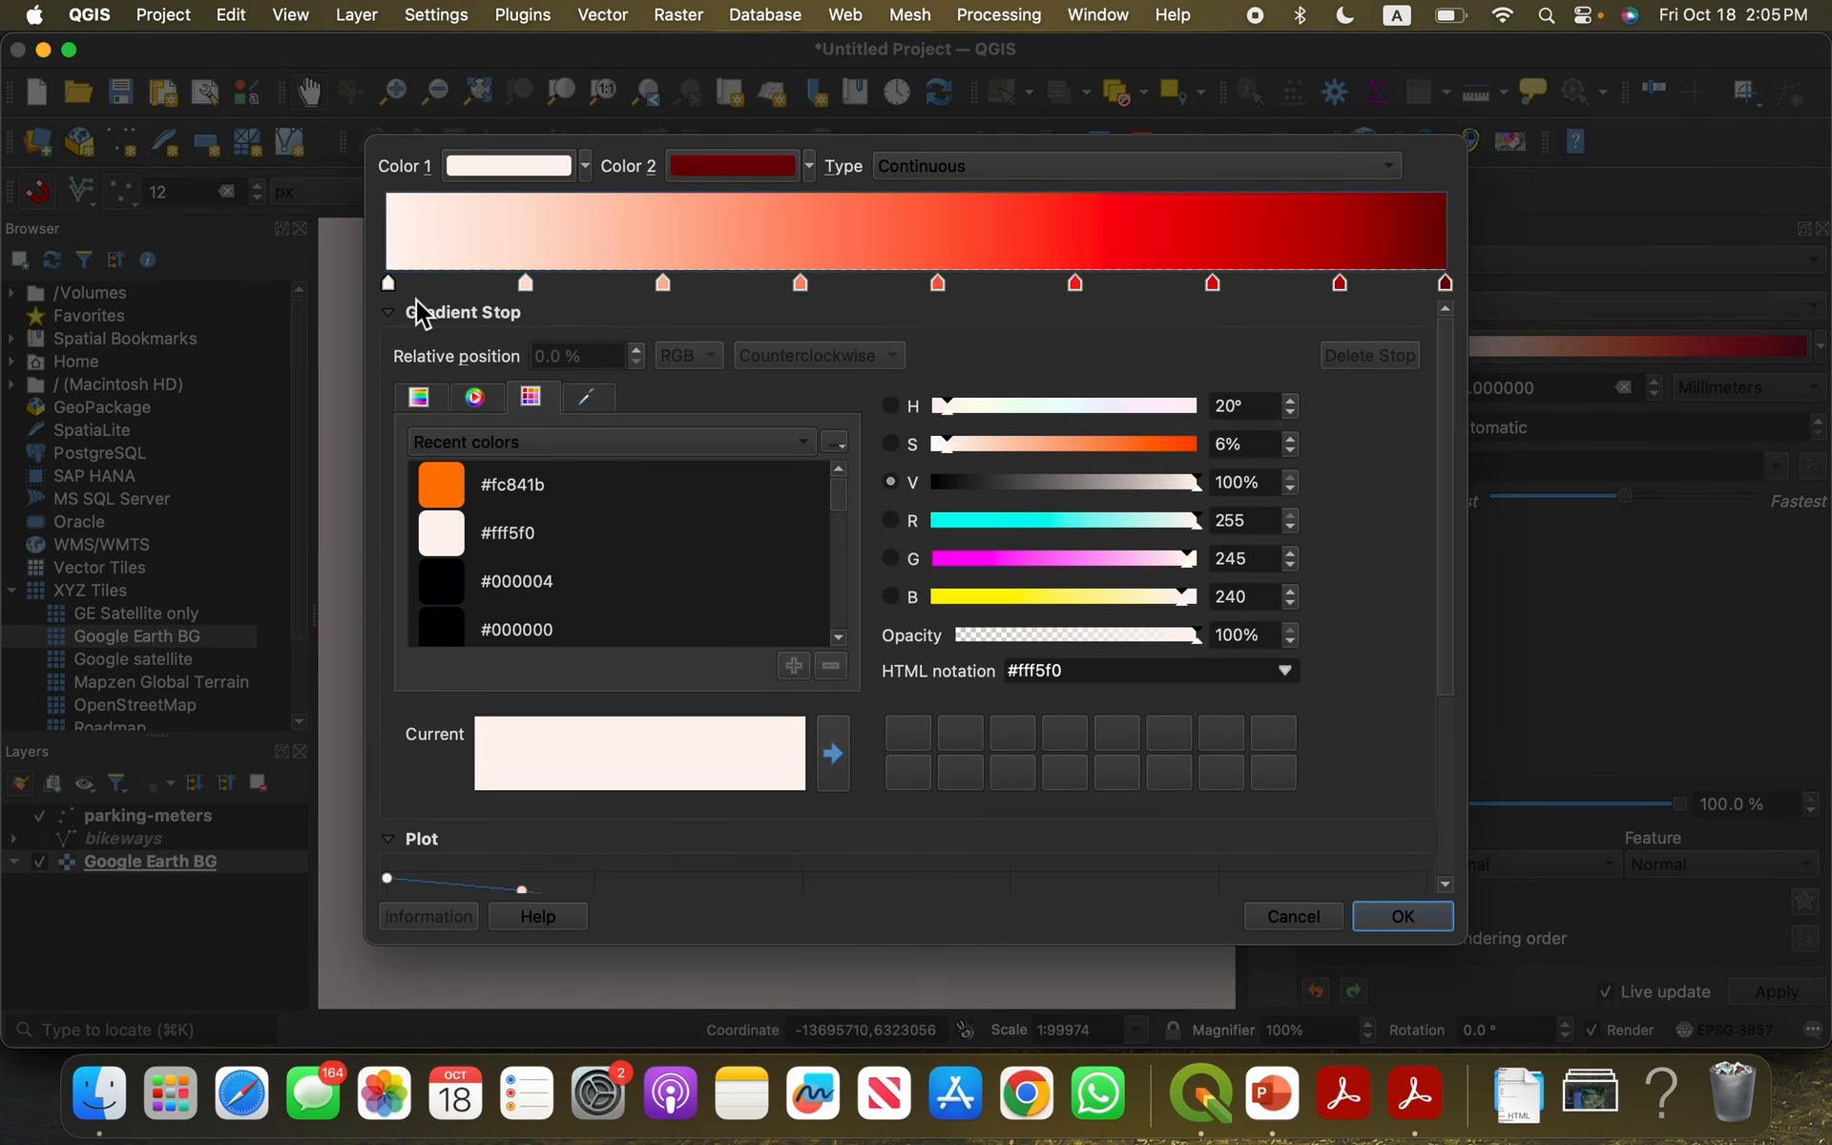
{"action": "left_click", "coordinate": [1295, 918]}
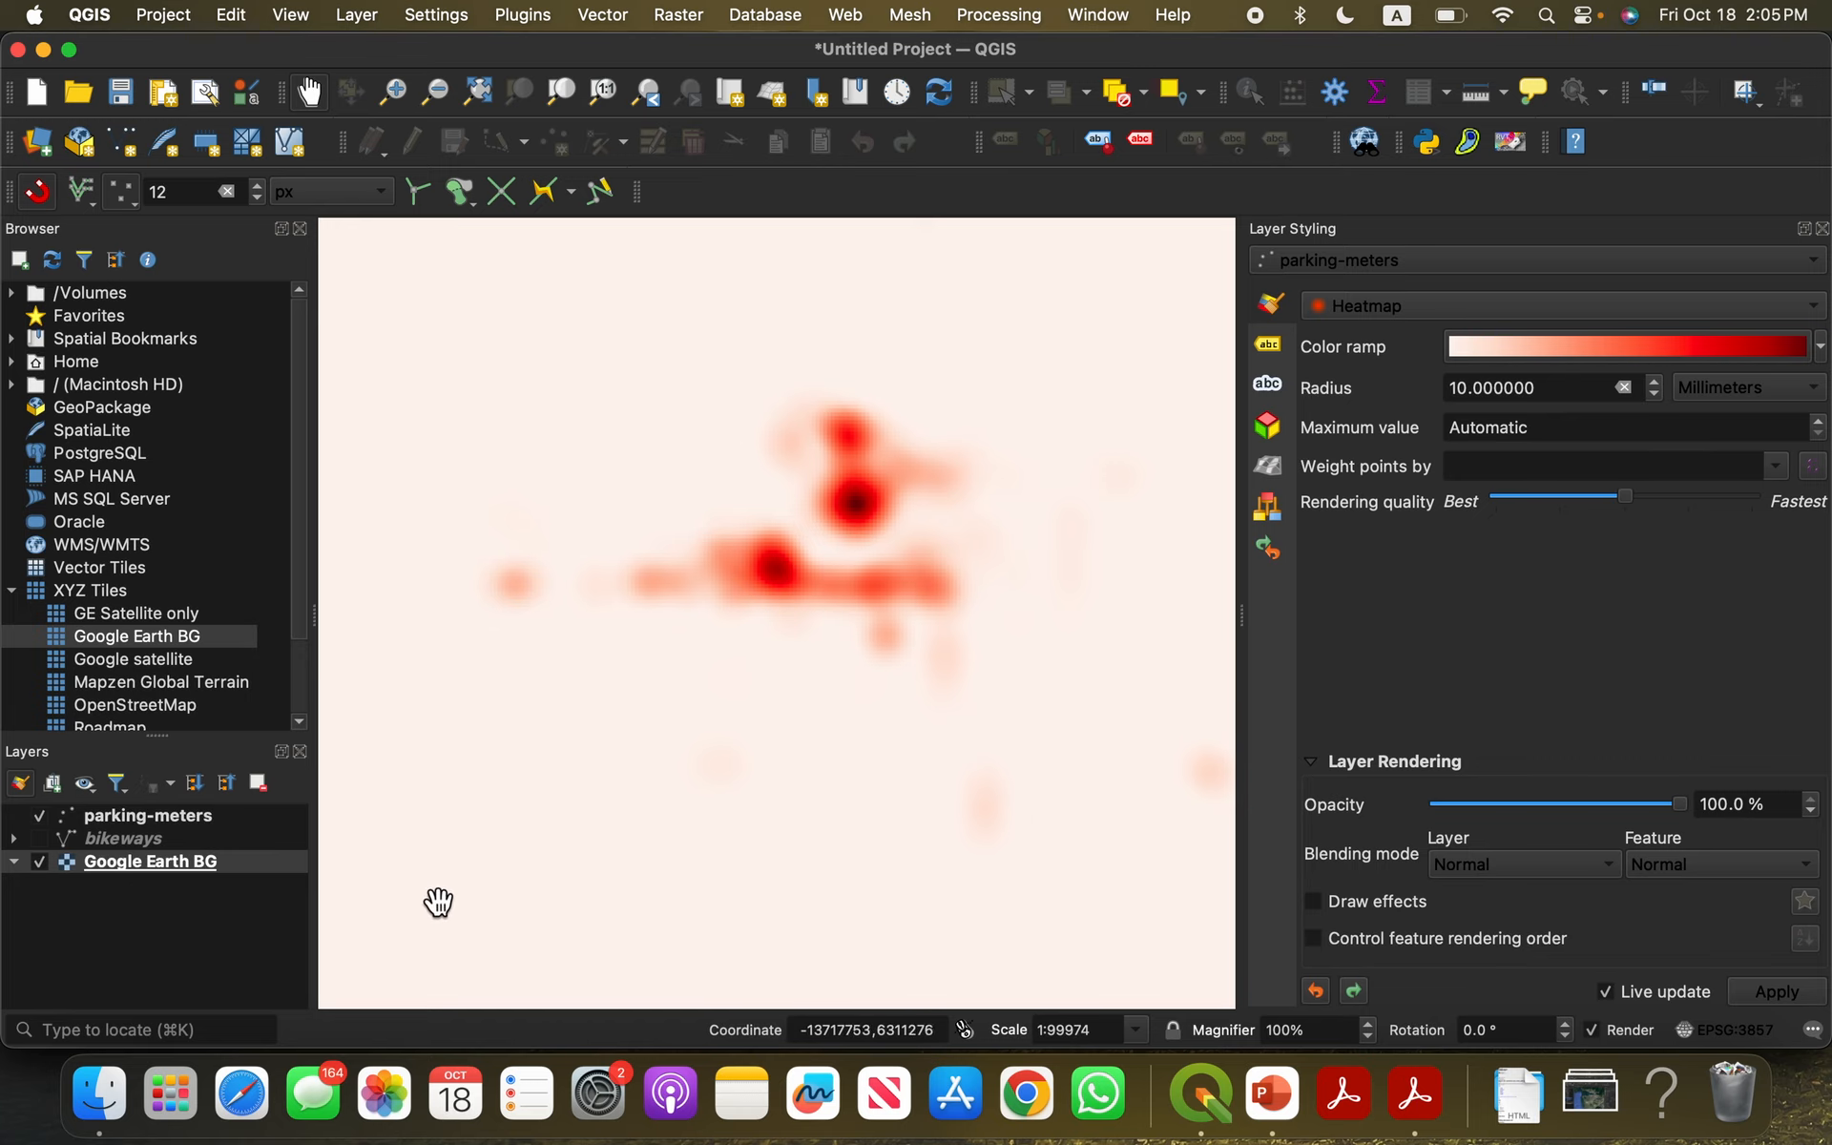
{"action": "left_click", "coordinate": [1763, 341]}
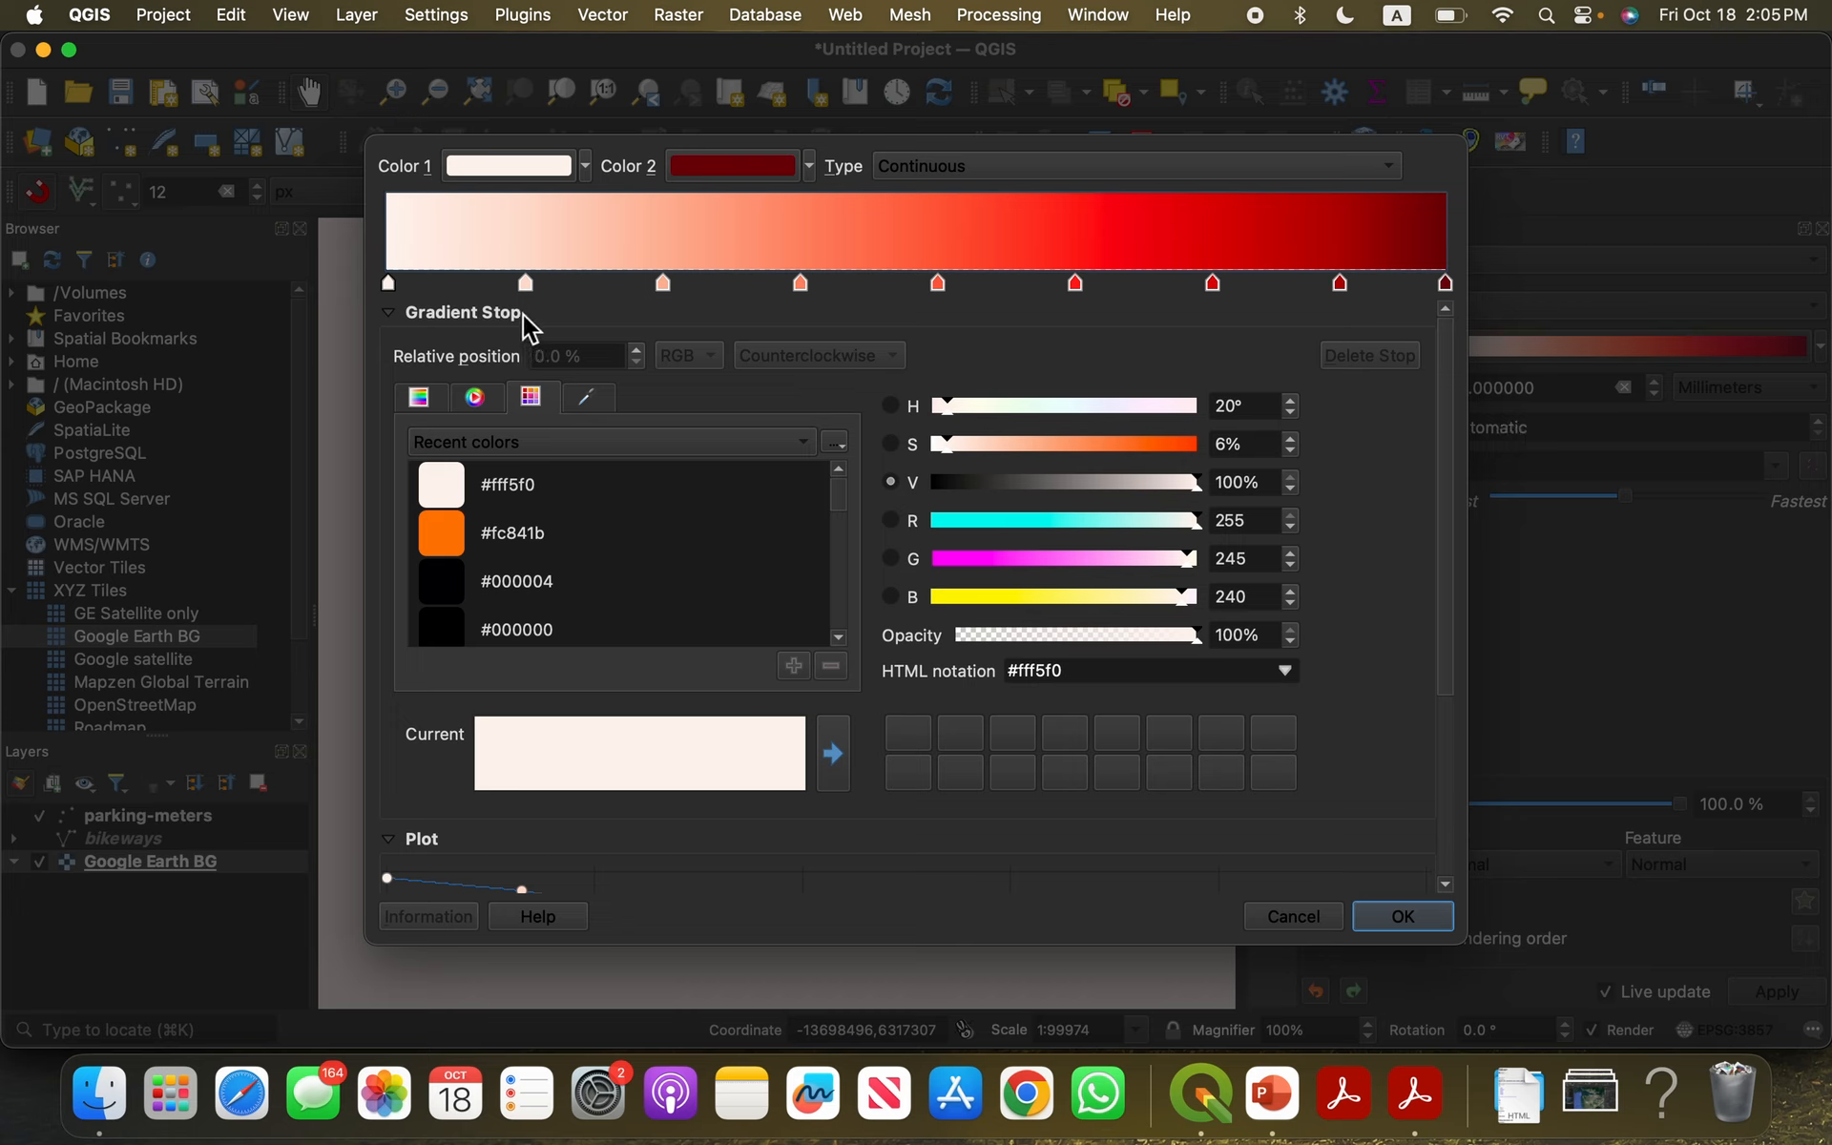
{"action": "double_click", "coordinate": [408, 279]}
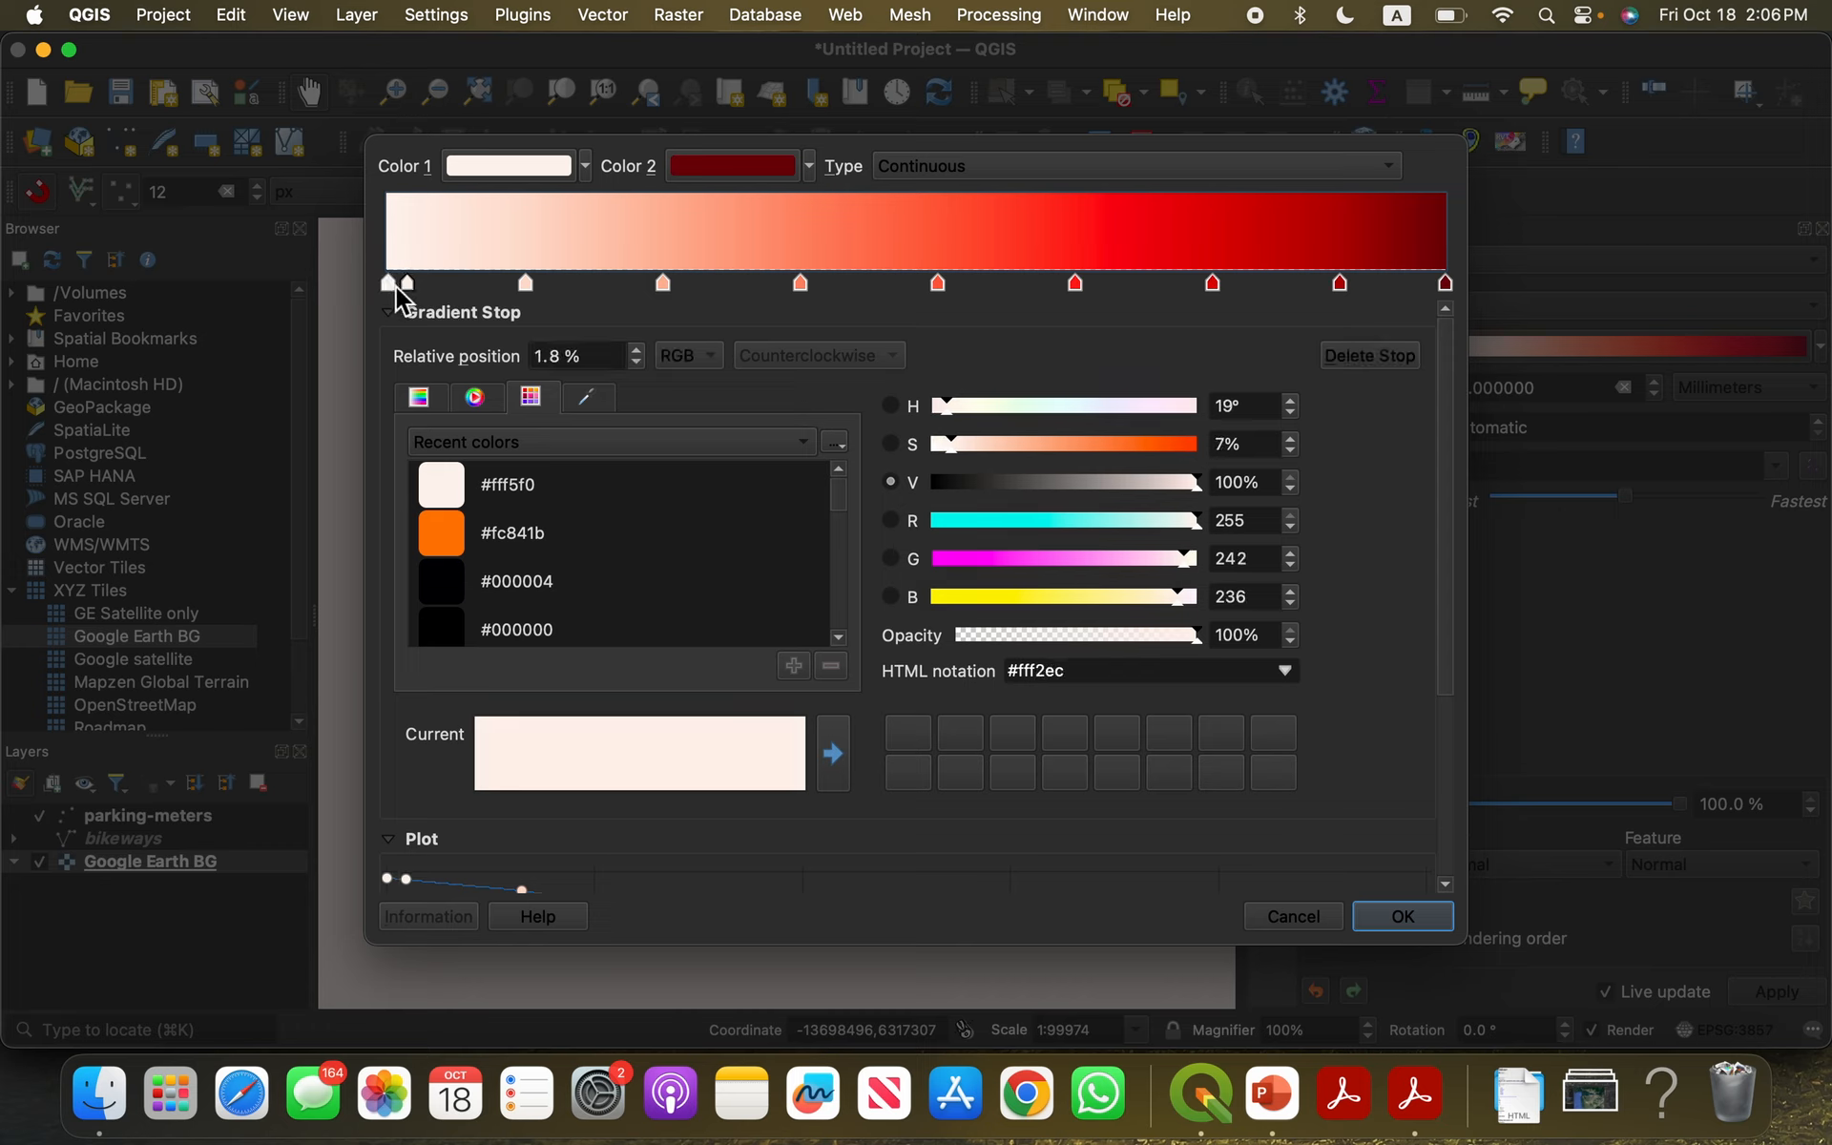
{"action": "left_click", "coordinate": [392, 283]}
{"action": "left_click_drag", "start_coordinate": [387, 282], "coordinate": [391, 284]}
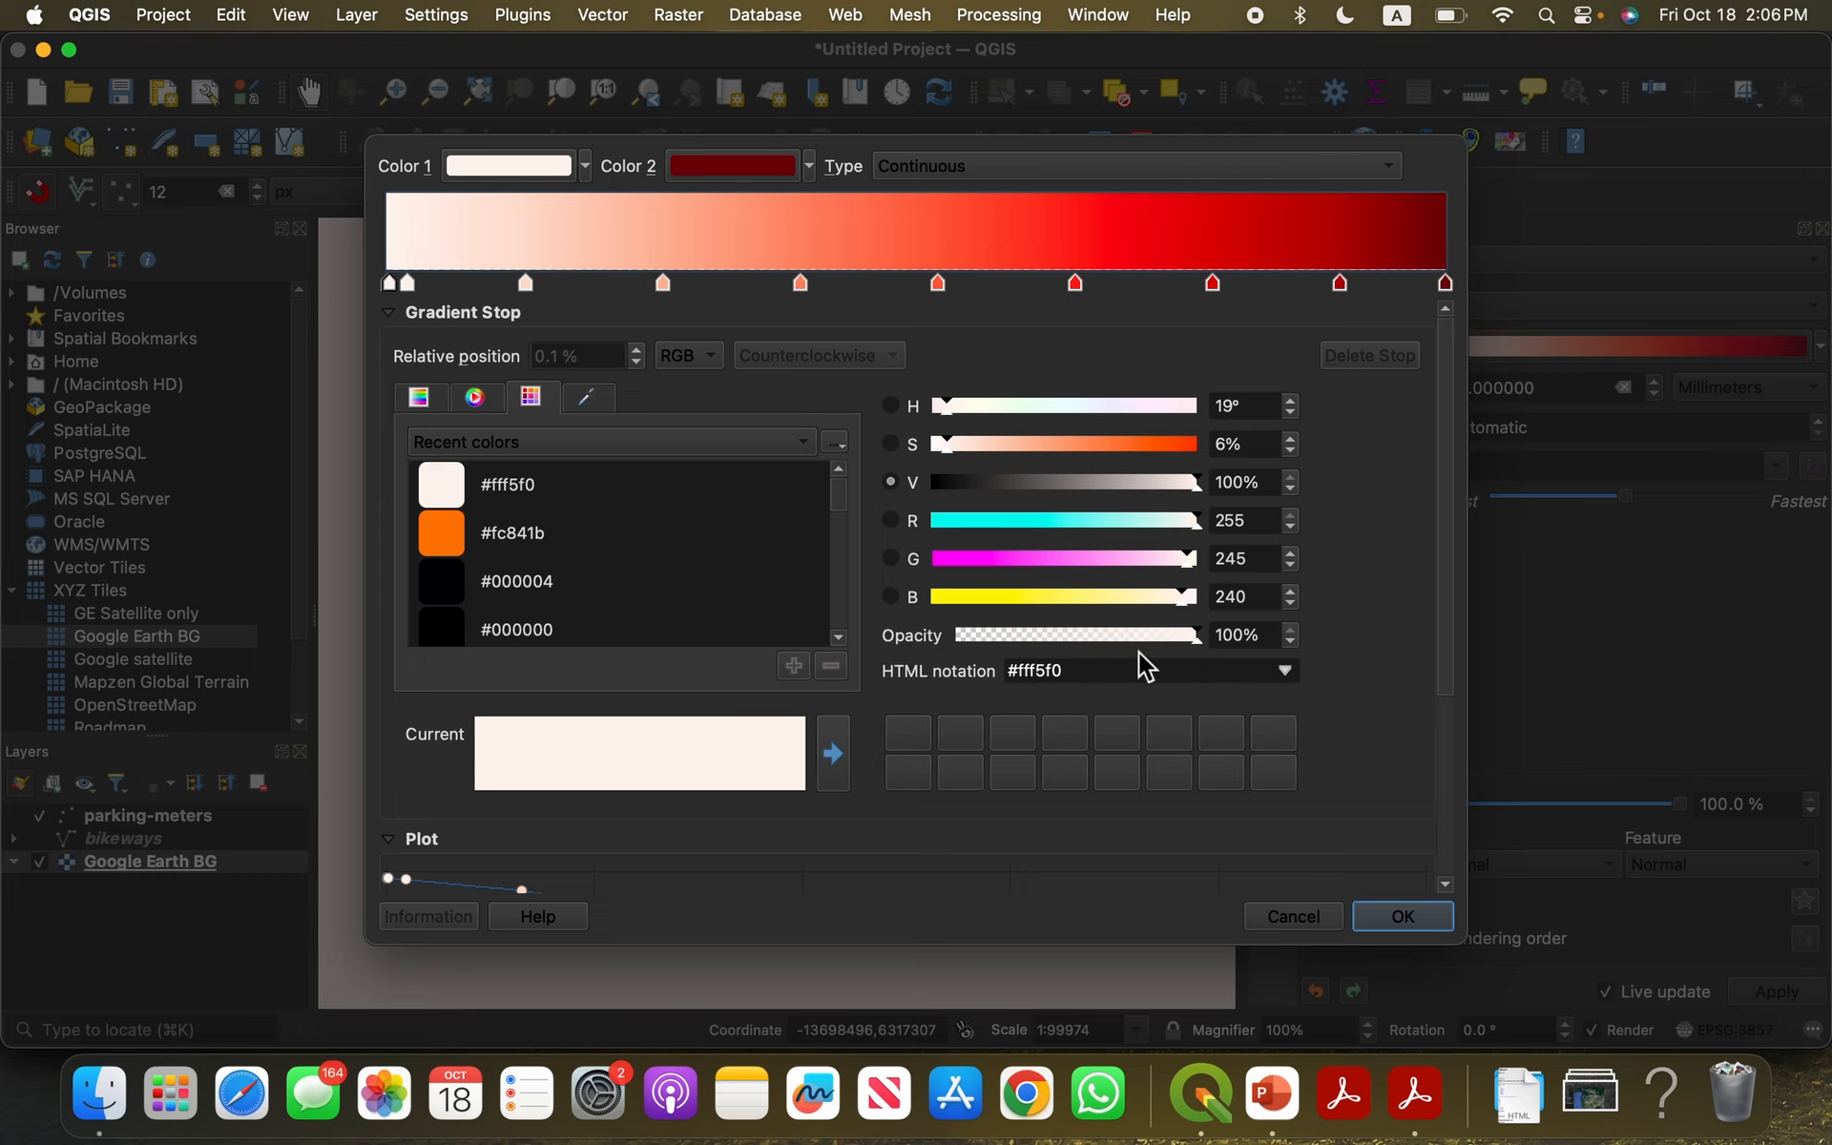
{"action": "left_click_drag", "start_coordinate": [1136, 637], "coordinate": [928, 649]}
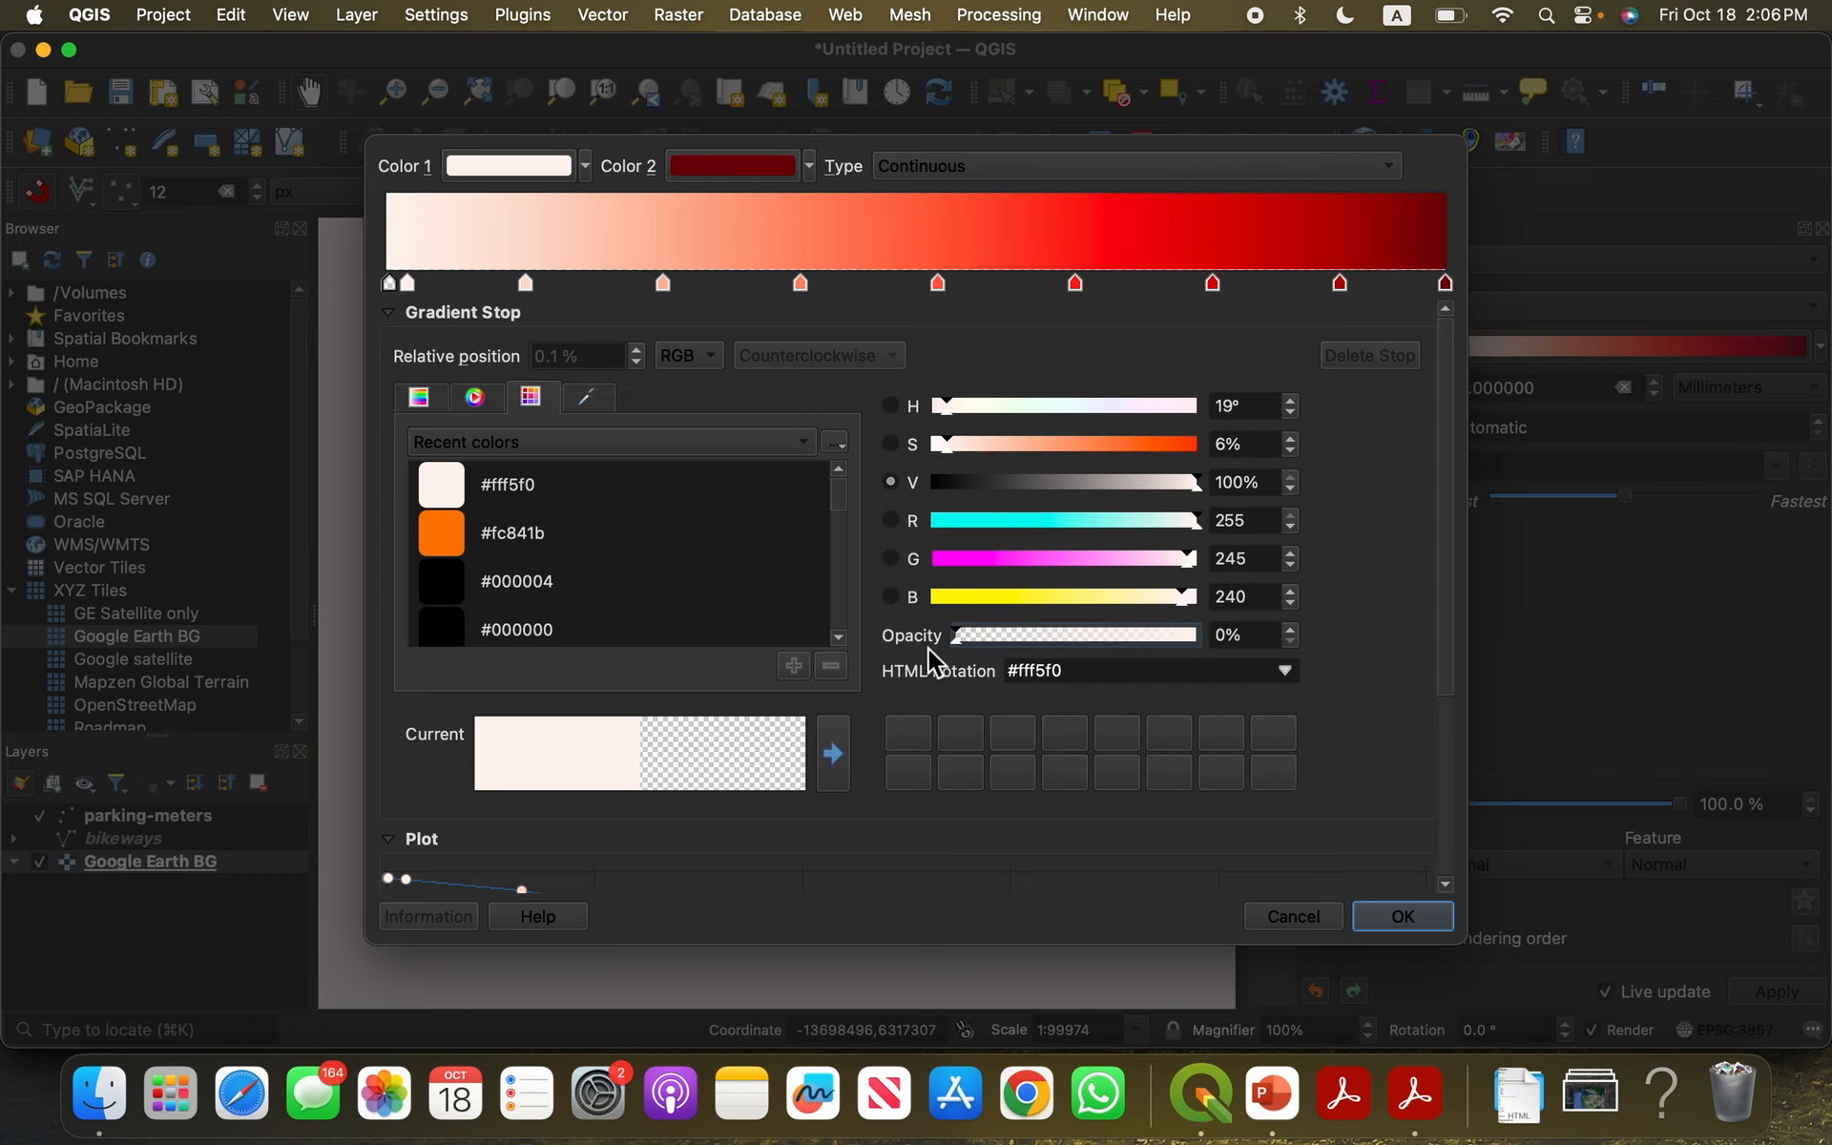
{"action": "left_click", "coordinate": [1322, 920]}
Step: Edit the heatmap's color ramp by adding a stop at 1.9% and setting the first stop's opacity to 0%
{"action": "left_click", "coordinate": [1535, 344]}
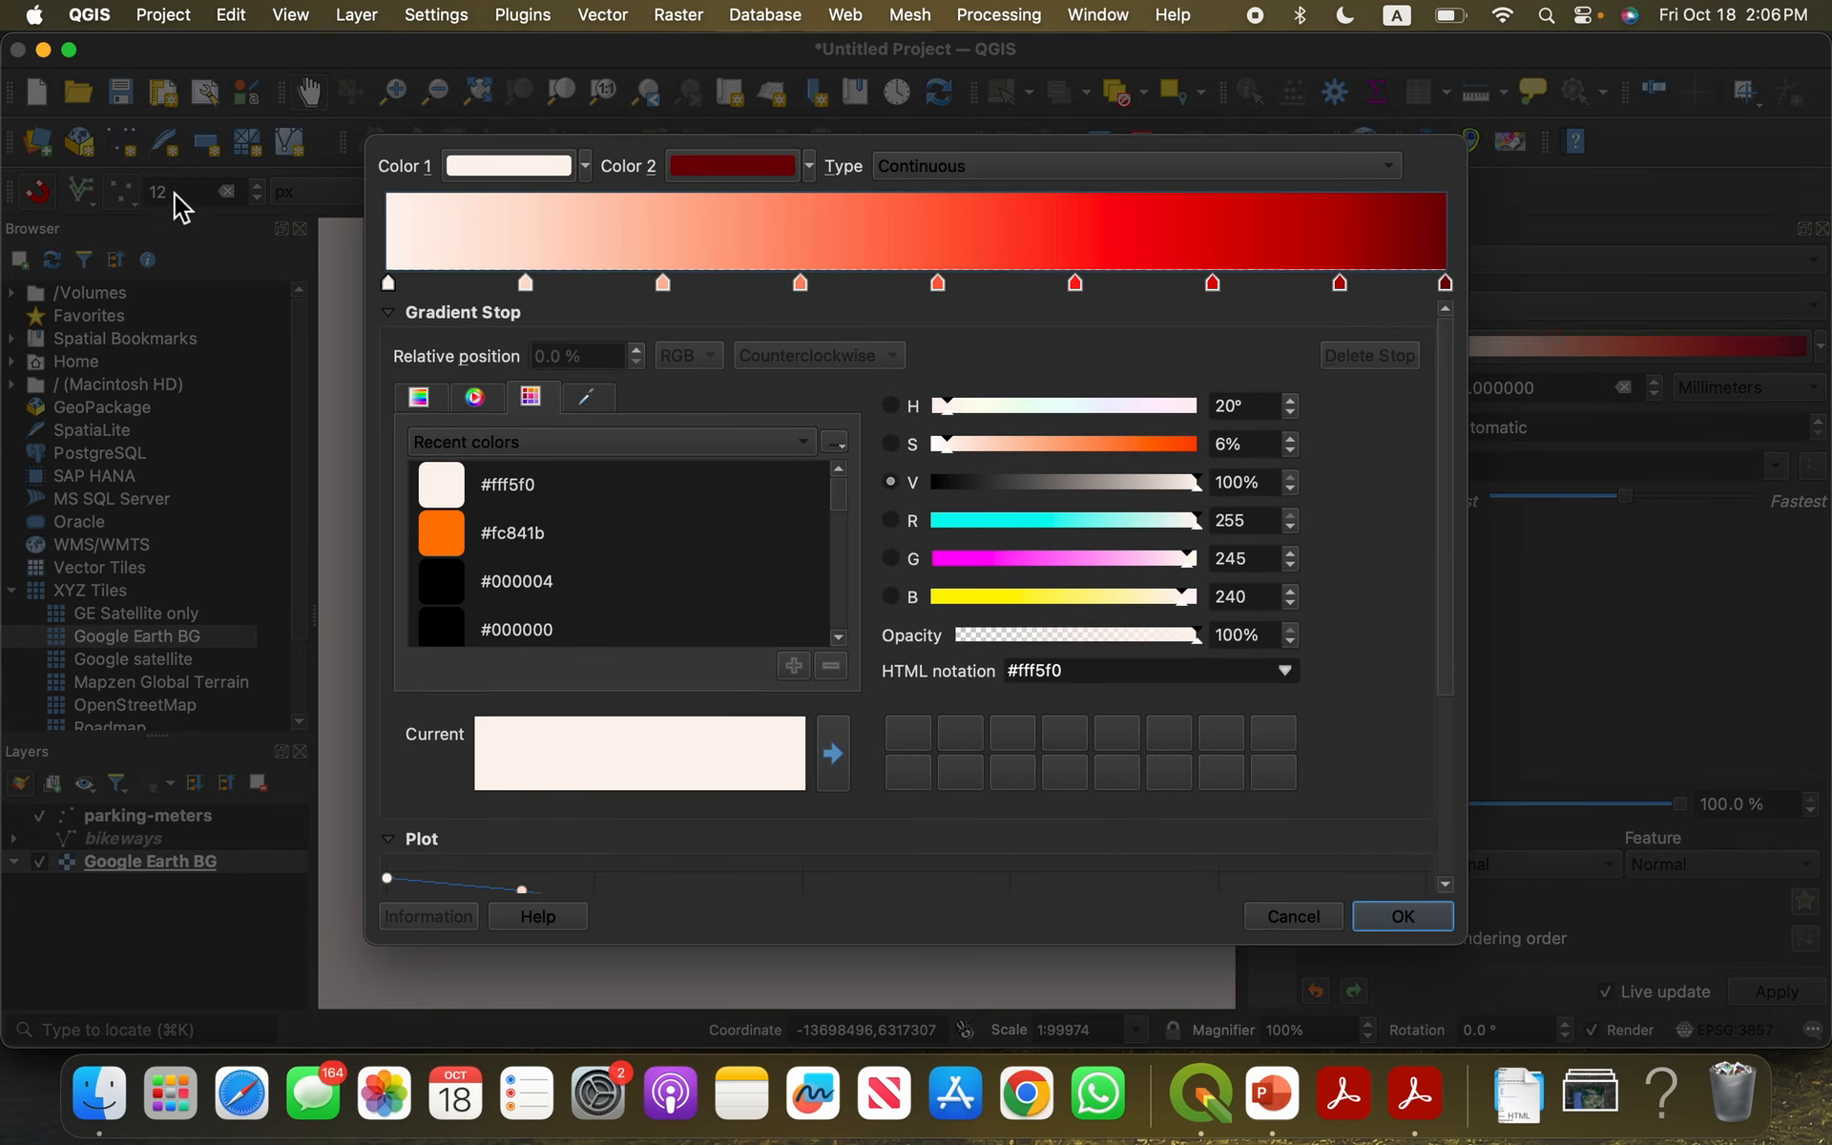
{"action": "left_click", "coordinate": [409, 278]}
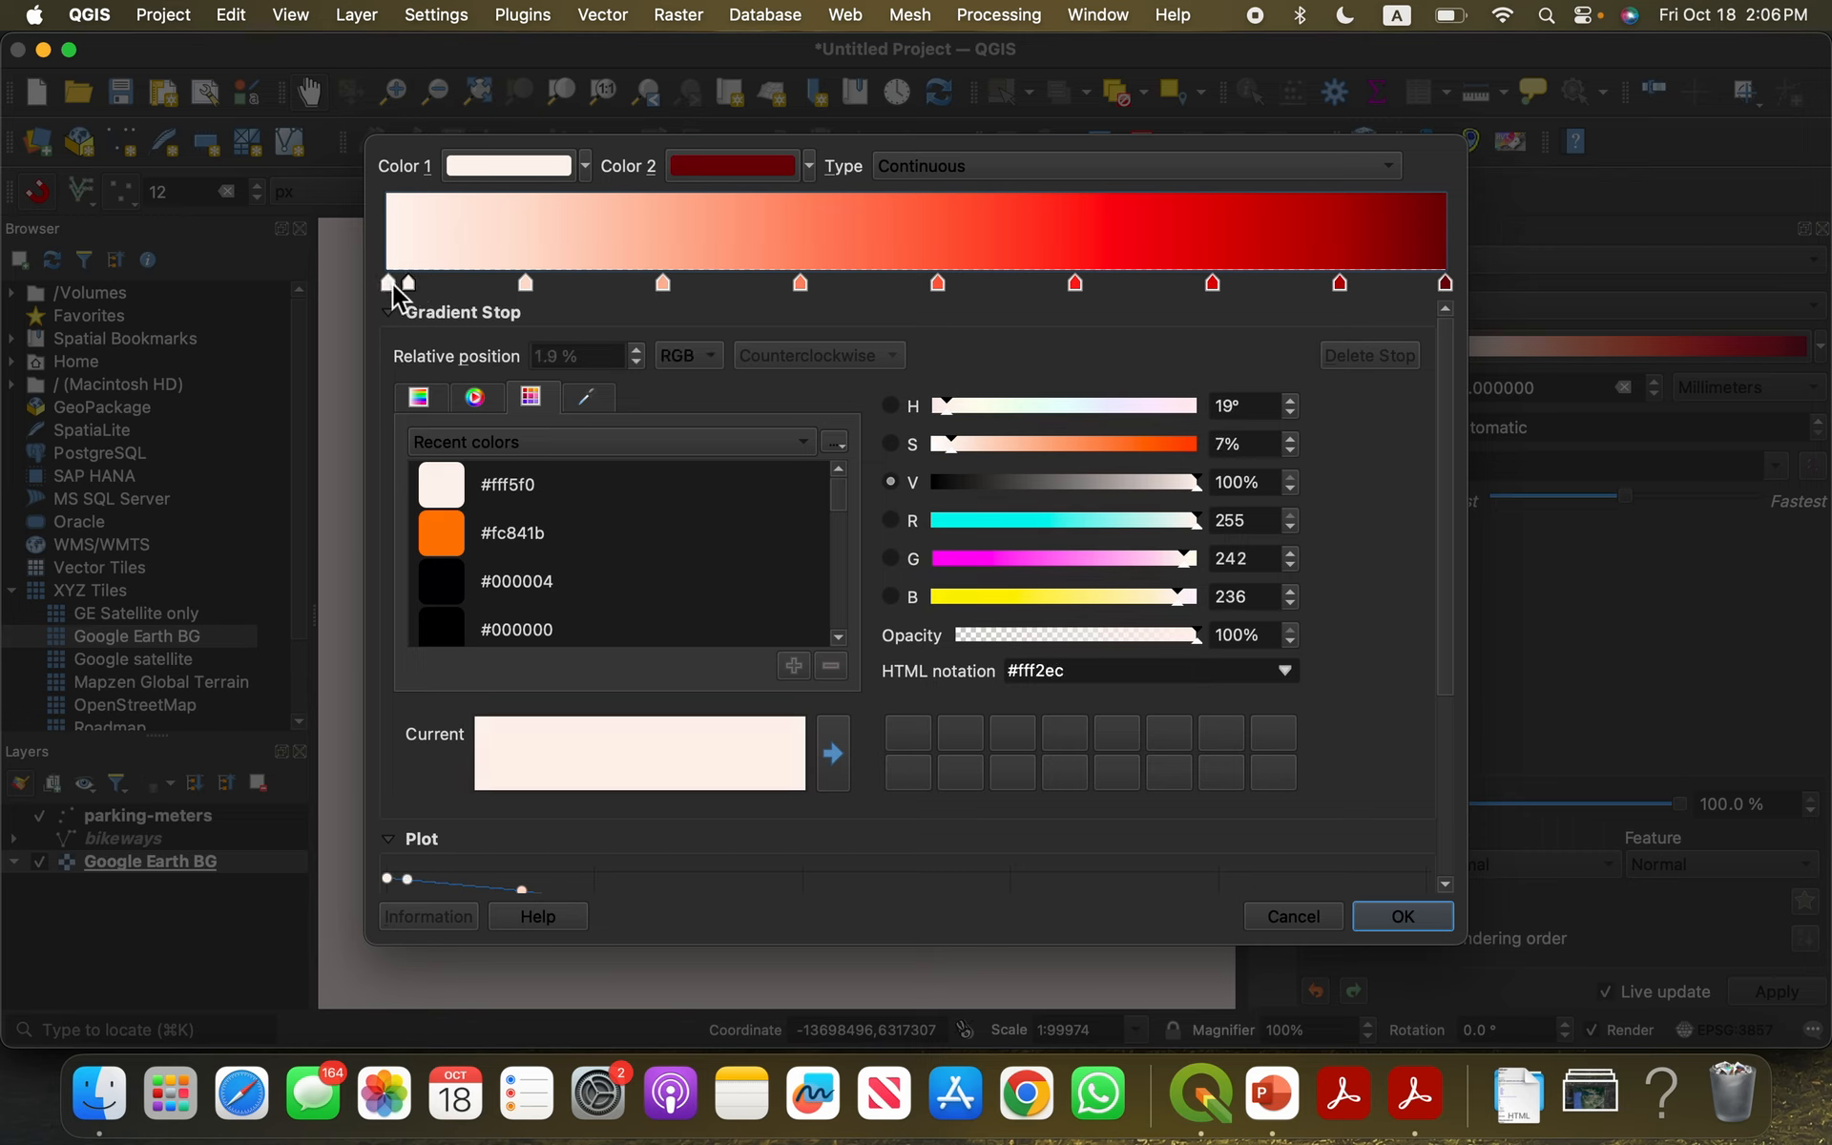
{"action": "left_click", "coordinate": [390, 283]}
{"action": "left_click", "coordinate": [958, 636]}
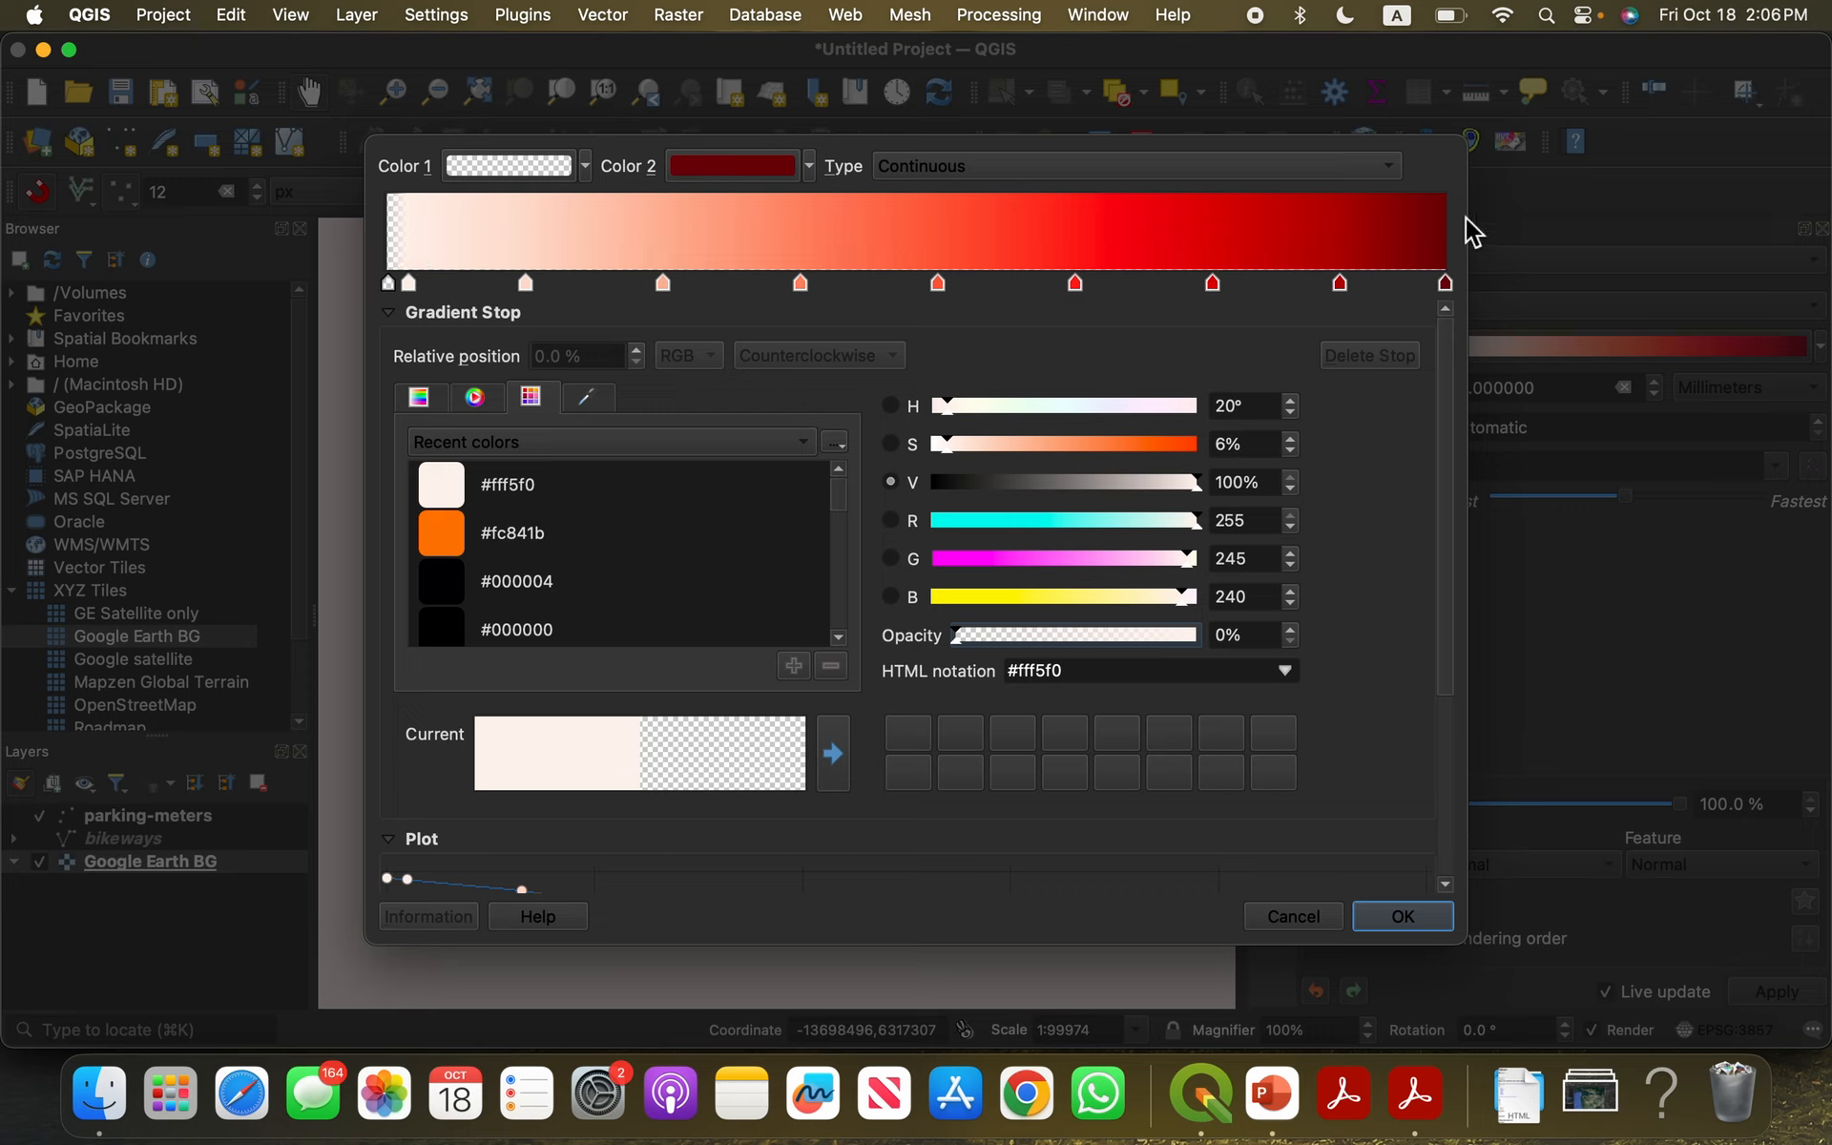
{"action": "left_click", "coordinate": [1402, 916]}
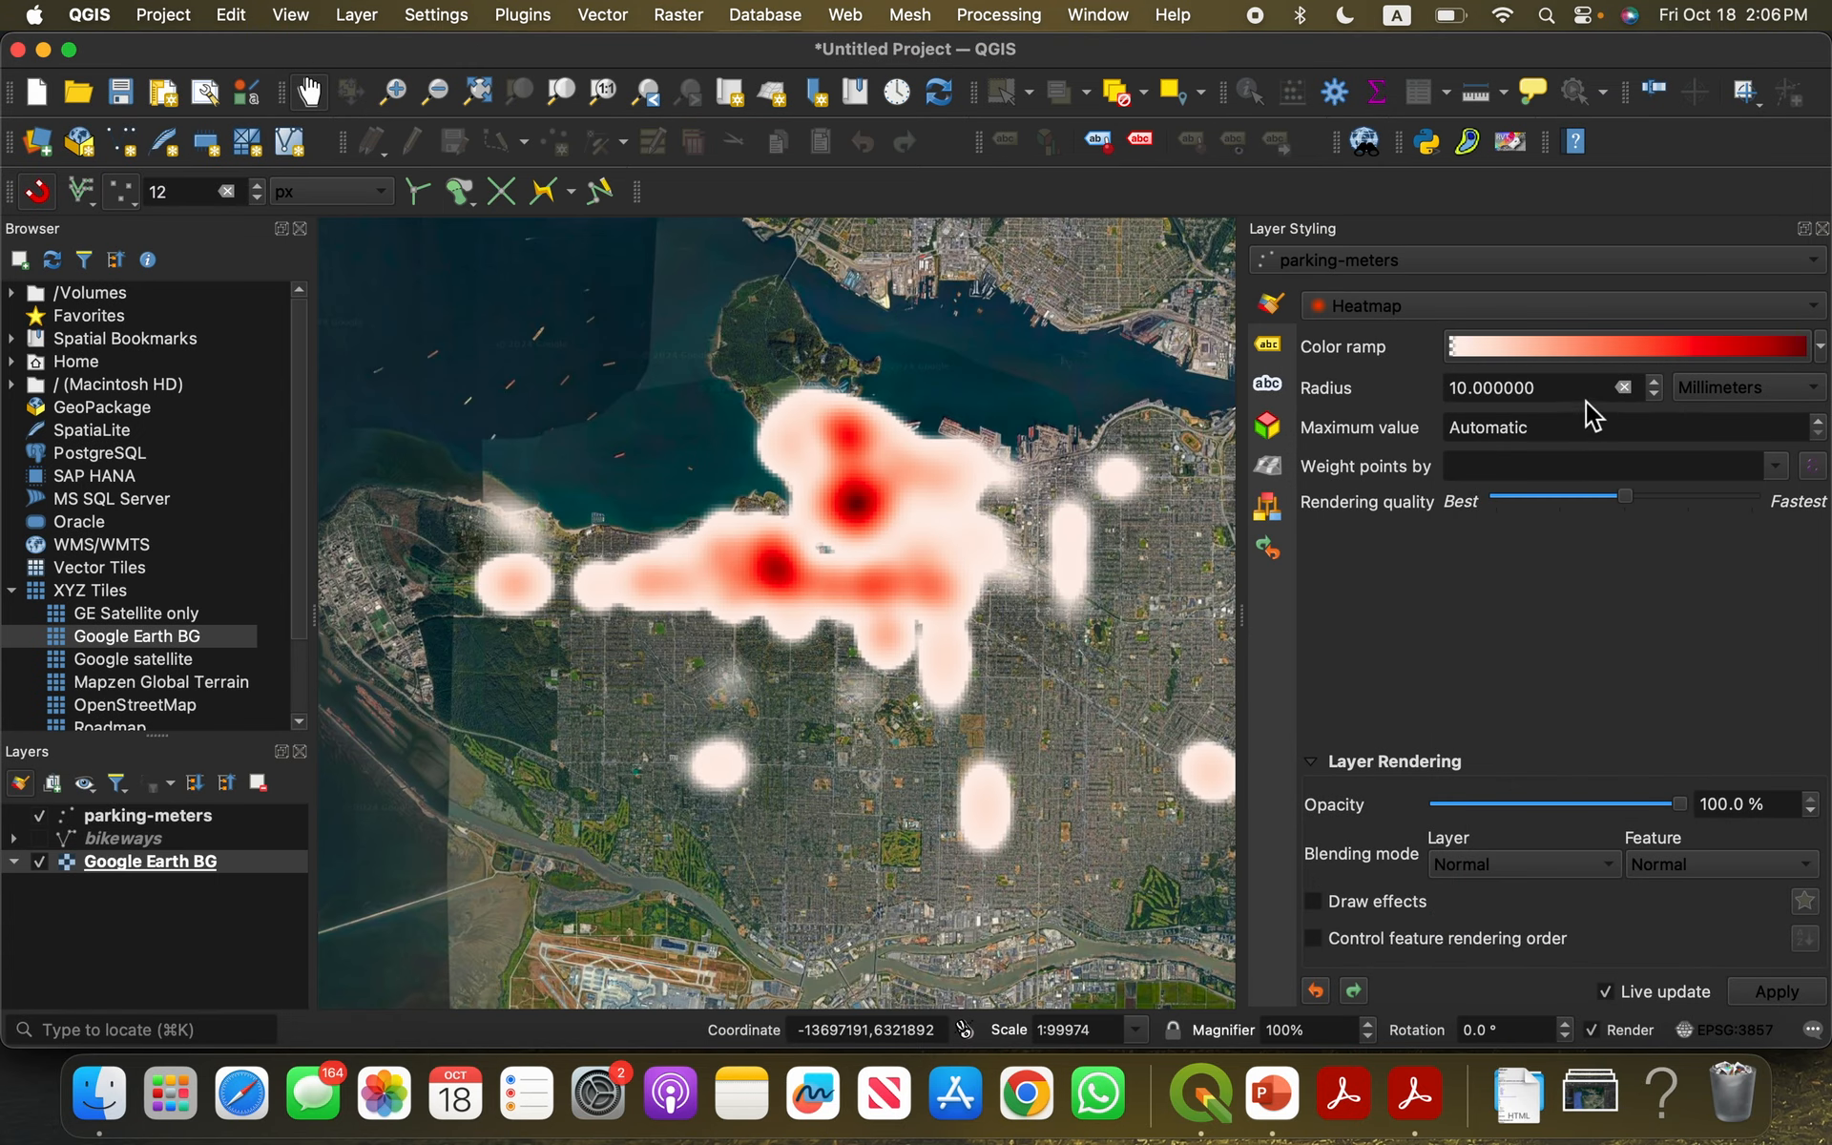
Step: Reduce the heatmap radius to 1 millimetre and fine-tune it to 1.6 millimetres
{"action": "left_click_drag", "start_coordinate": [1585, 401], "coordinate": [1384, 395]}
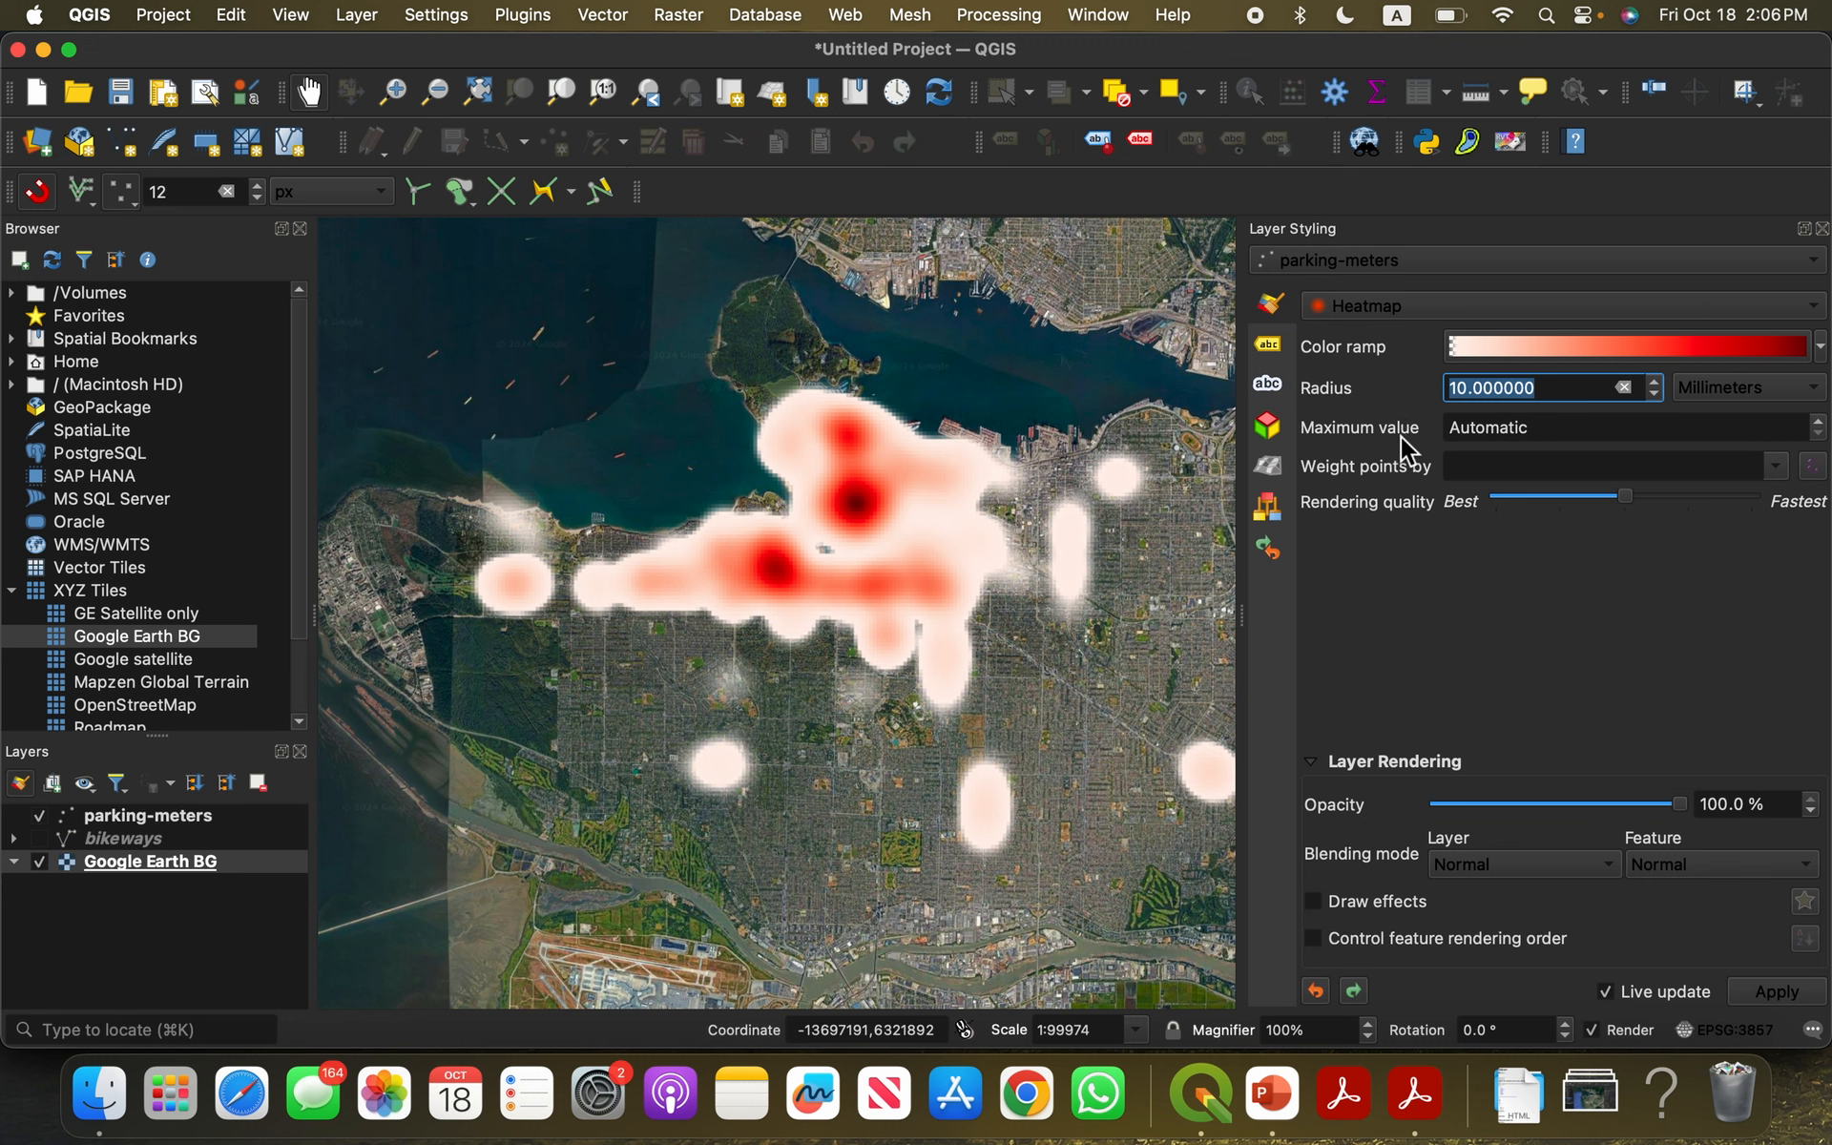
{"action": "type", "text": "1"}
{"action": "key", "text": "Return"}
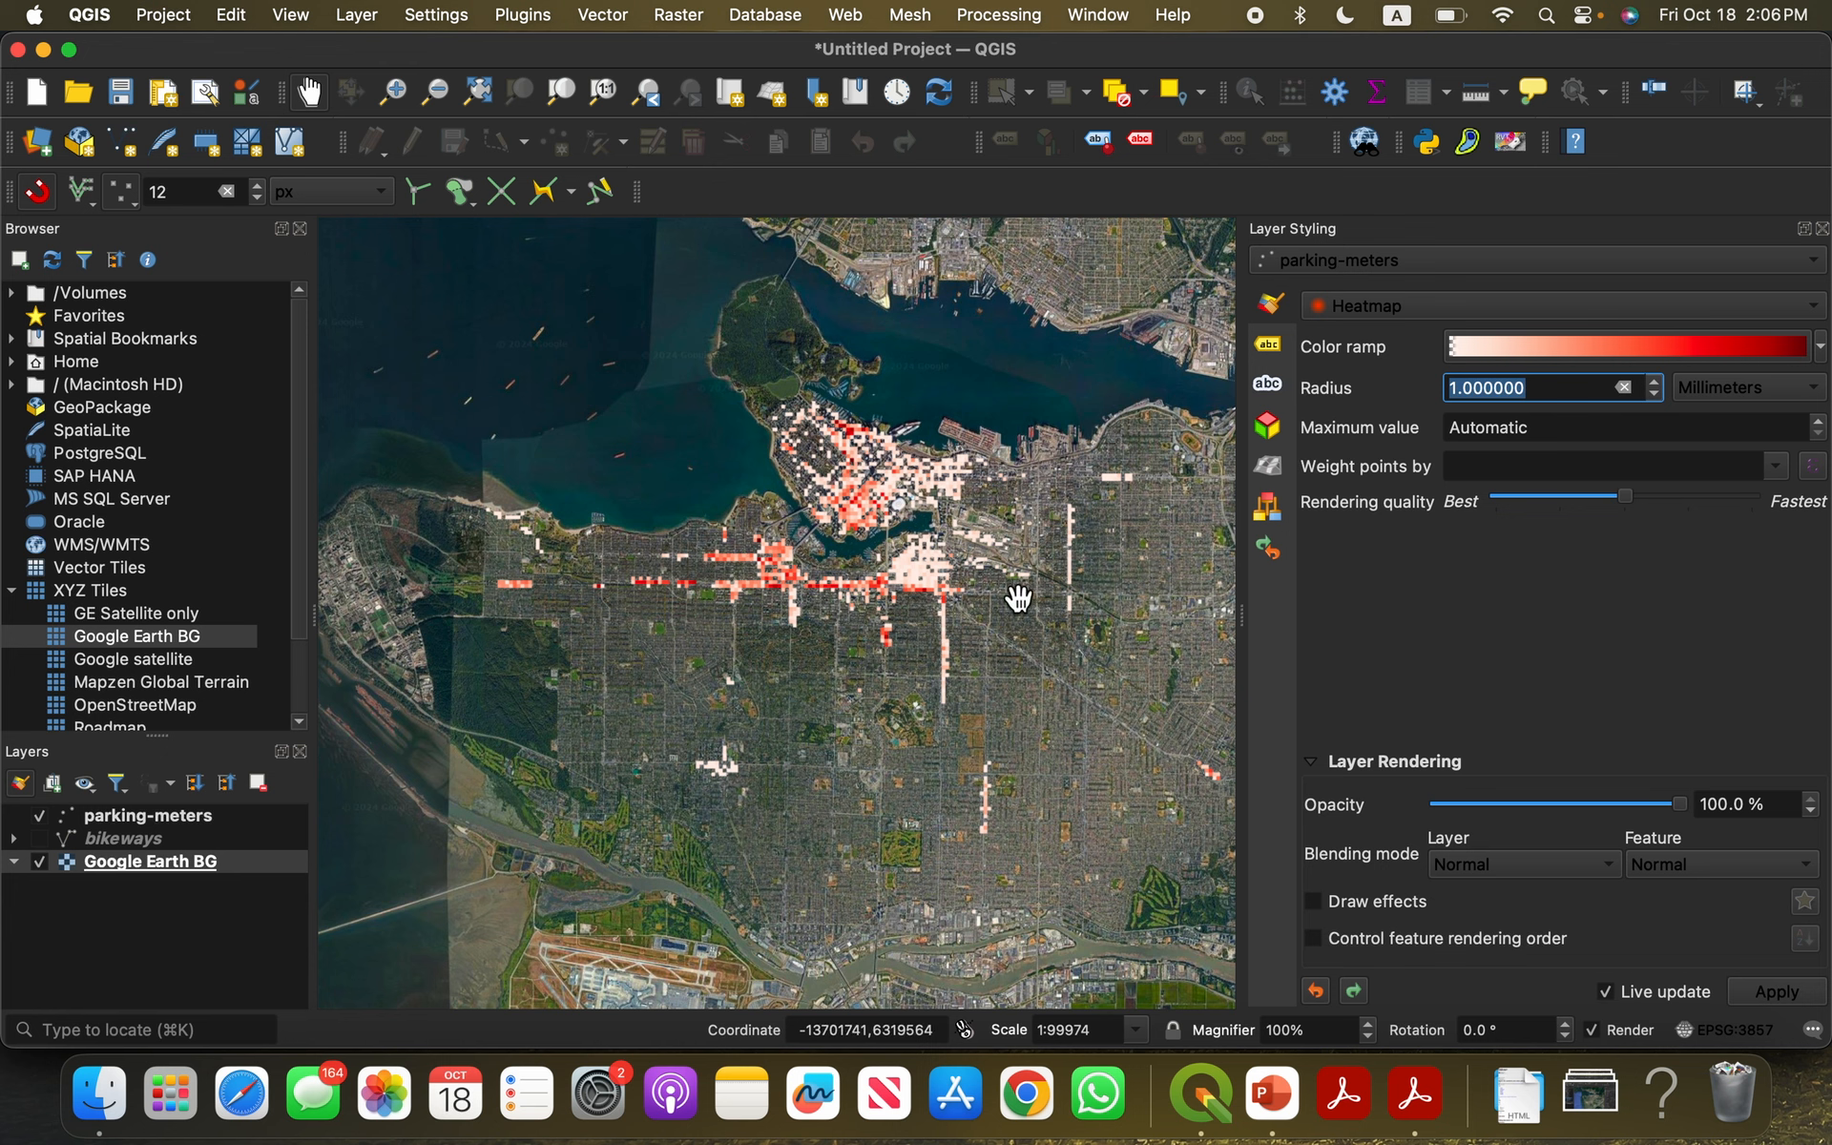
{"action": "left_click", "coordinate": [1660, 382]}
{"action": "scroll", "coordinate": [1662, 385], "scroll_direction": "up", "scroll_amount": 3}
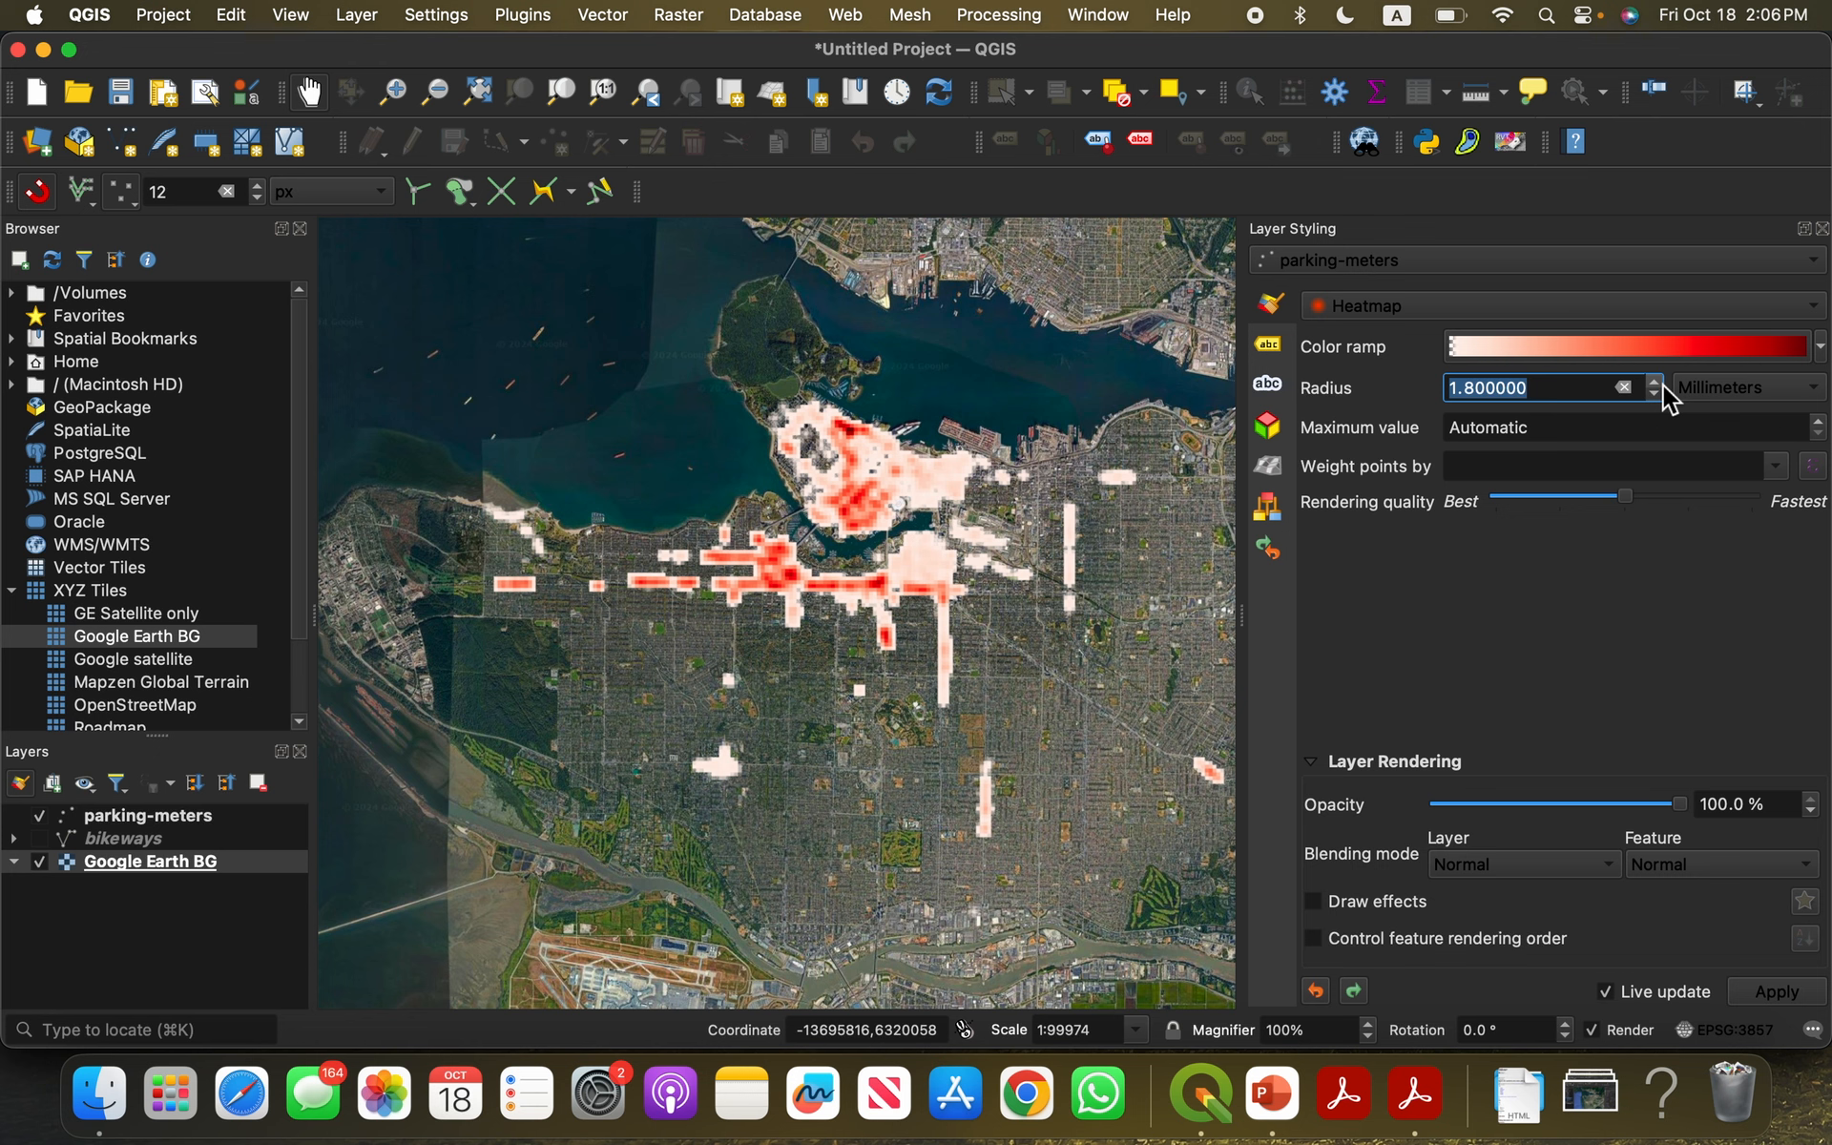
{"action": "left_click", "coordinate": [1658, 393]}
Step: Try the heatmap's rendering quality at Fastest, set it to Best and inspect the parking-meter clusters
{"action": "left_click_drag", "start_coordinate": [1625, 498], "coordinate": [1733, 506]}
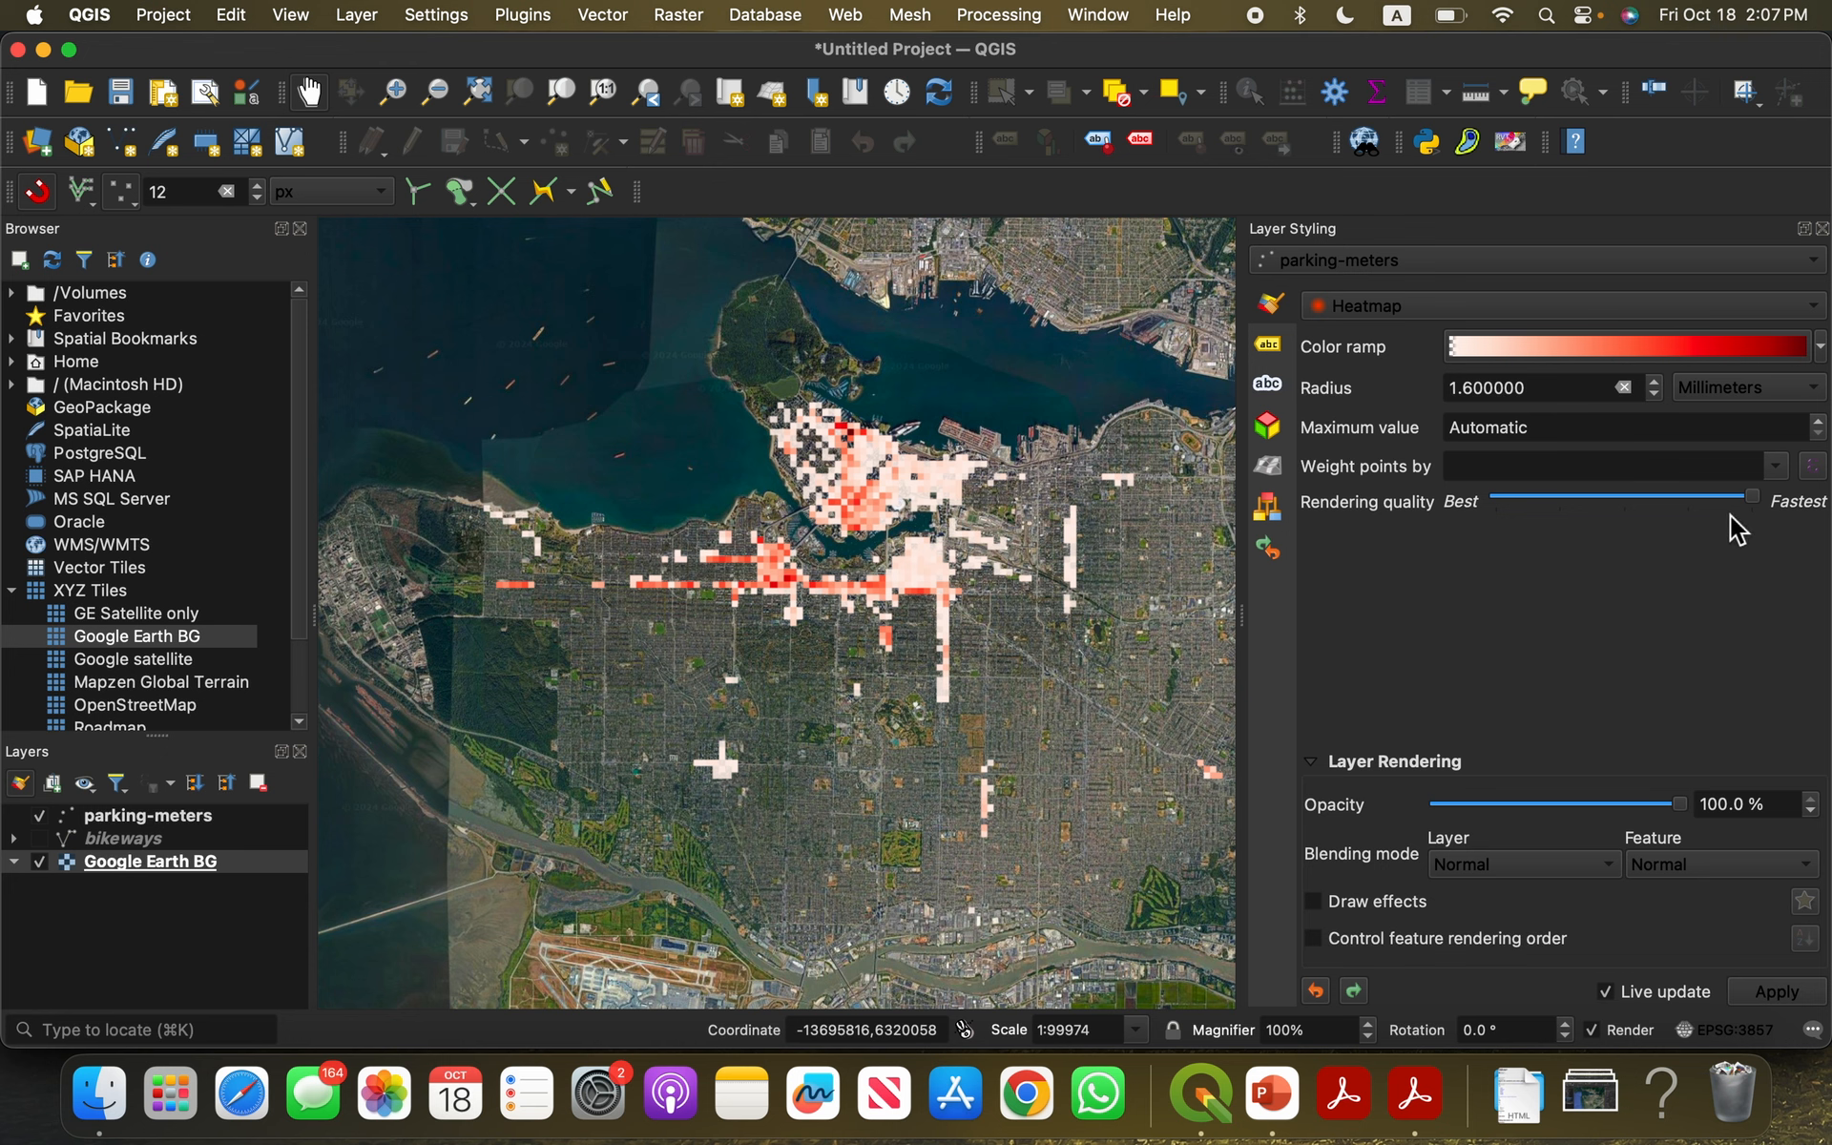
{"action": "left_click_drag", "start_coordinate": [1752, 500], "coordinate": [1488, 501]}
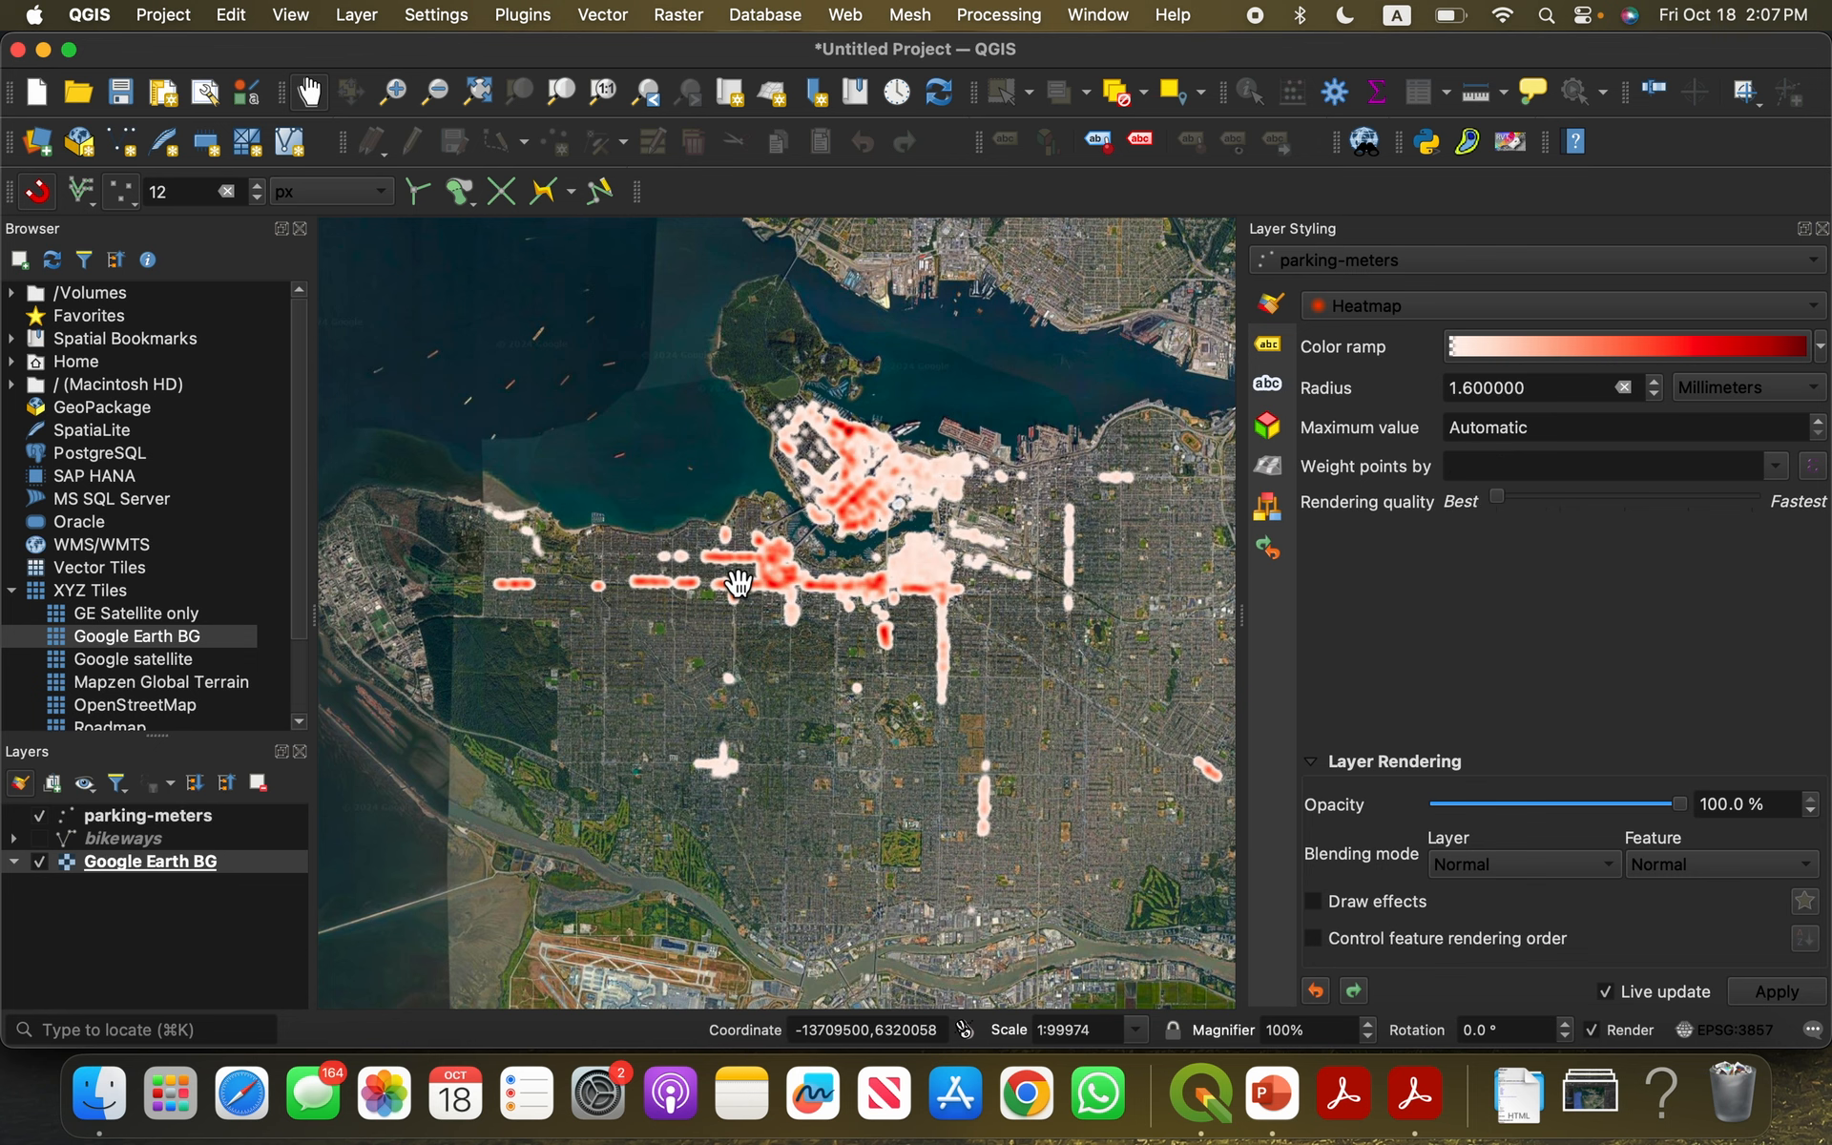
{"action": "scroll", "coordinate": [738, 582], "scroll_direction": "up", "scroll_amount": 1}
{"action": "scroll", "coordinate": [738, 582], "scroll_direction": "up", "scroll_amount": 1}
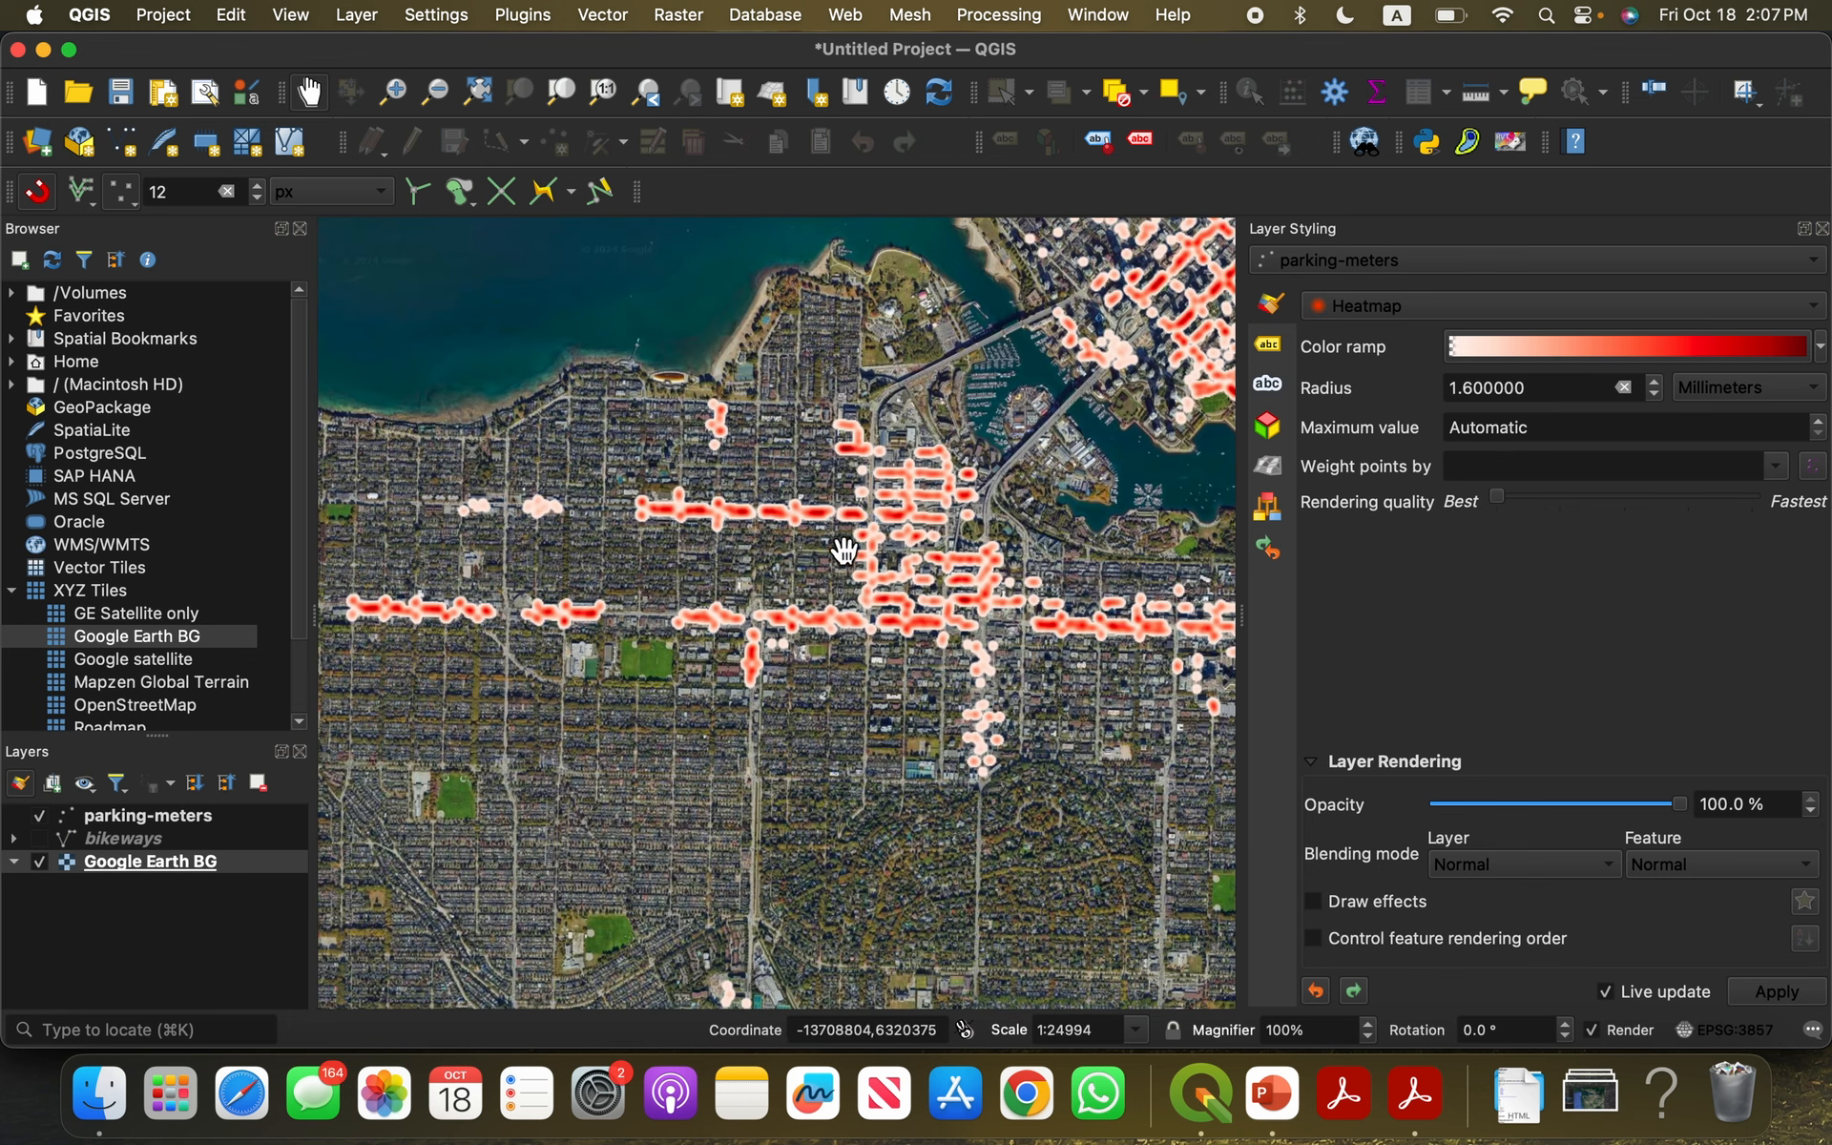
{"action": "scroll", "coordinate": [921, 577], "scroll_direction": "down", "scroll_amount": 2}
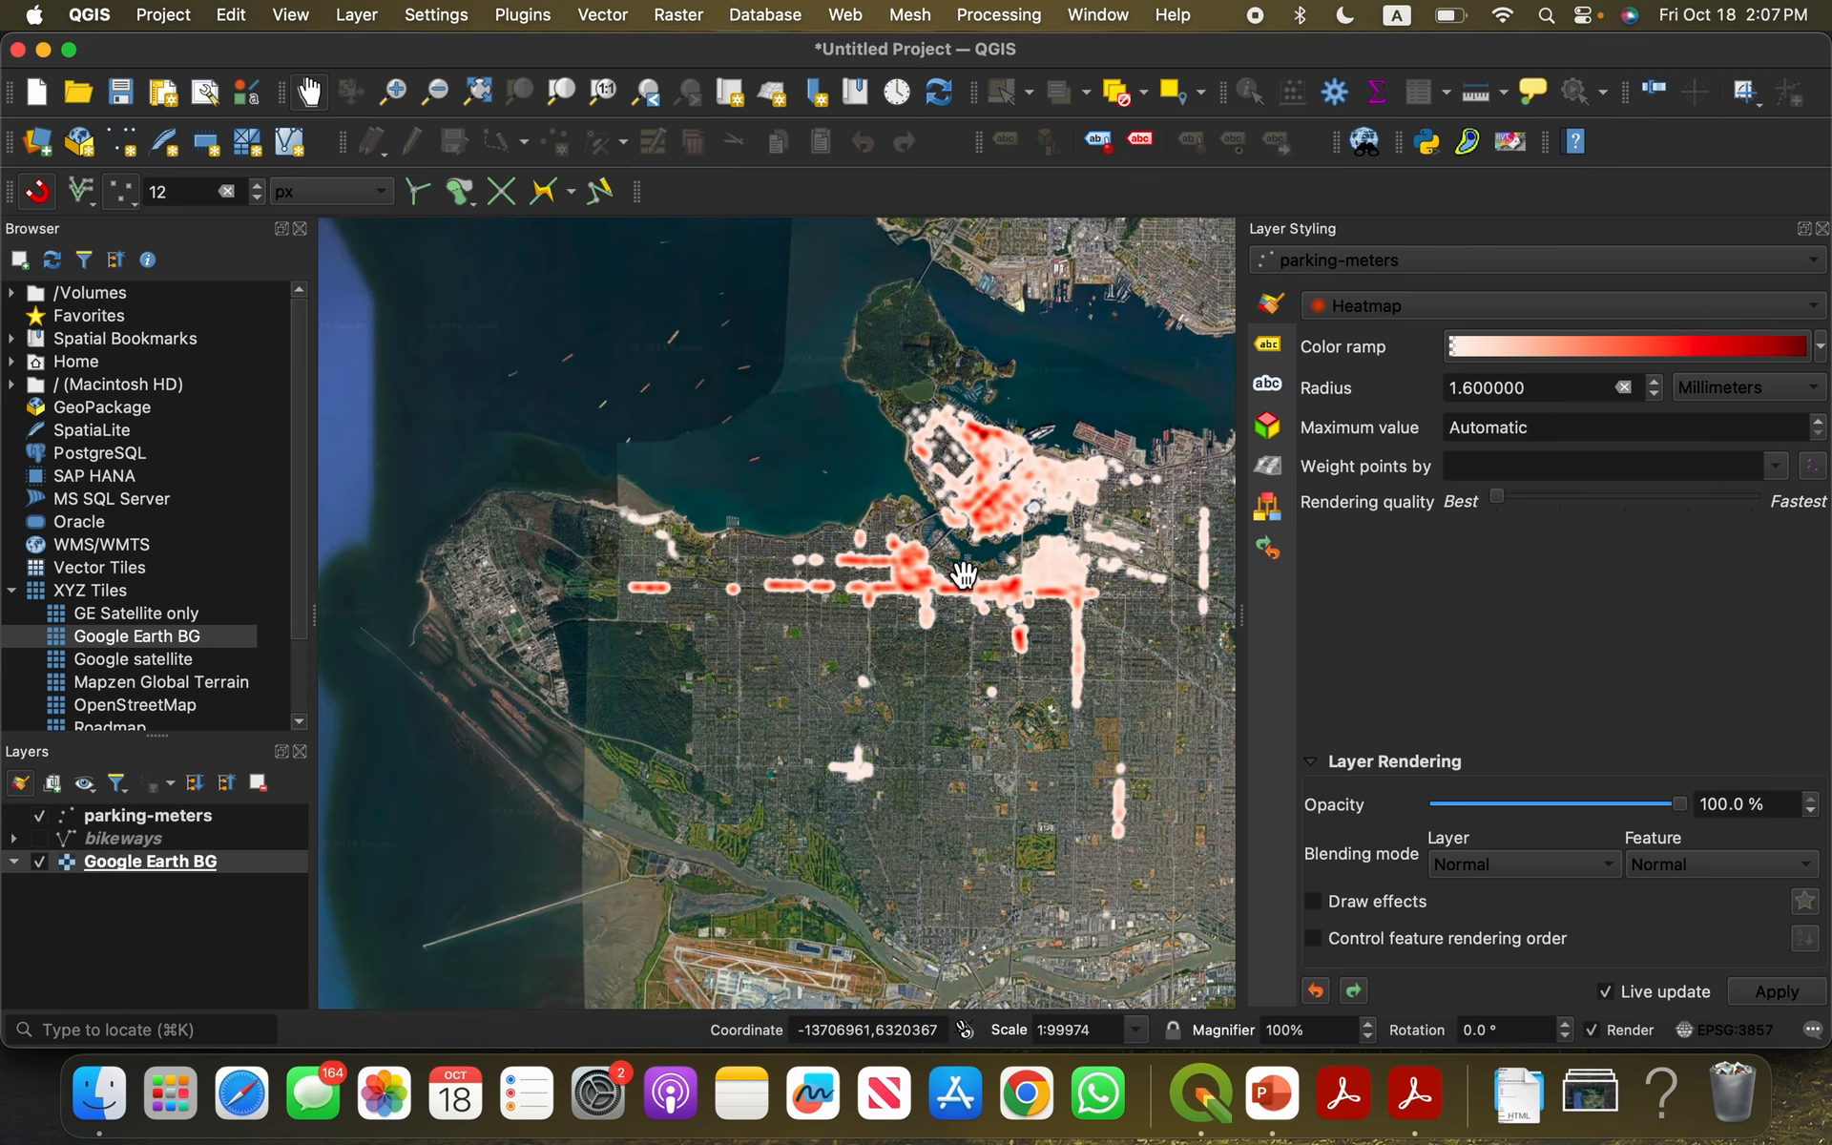
{"action": "scroll", "coordinate": [964, 572], "scroll_direction": "up", "scroll_amount": 1}
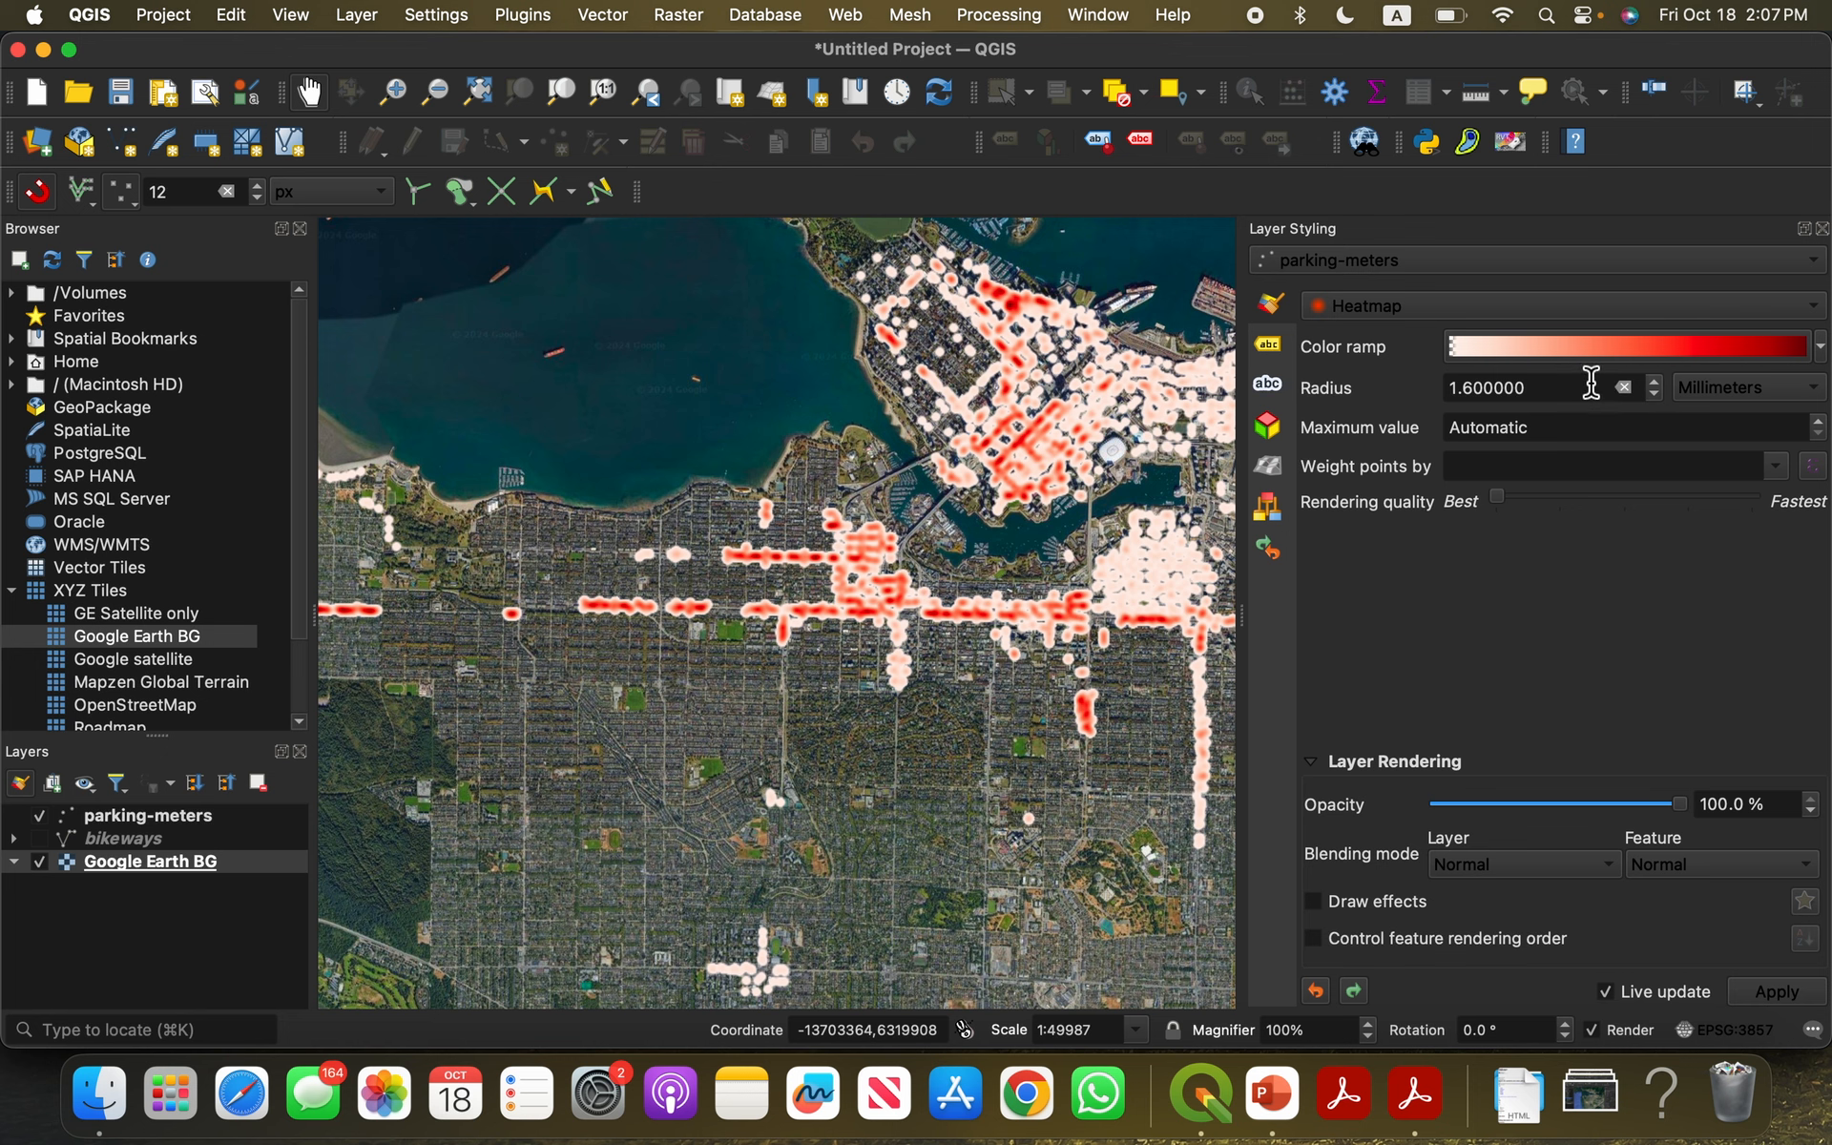
Step: Change the parking-meters layer's styling back to Single Symbol
{"action": "left_click", "coordinate": [1384, 298]}
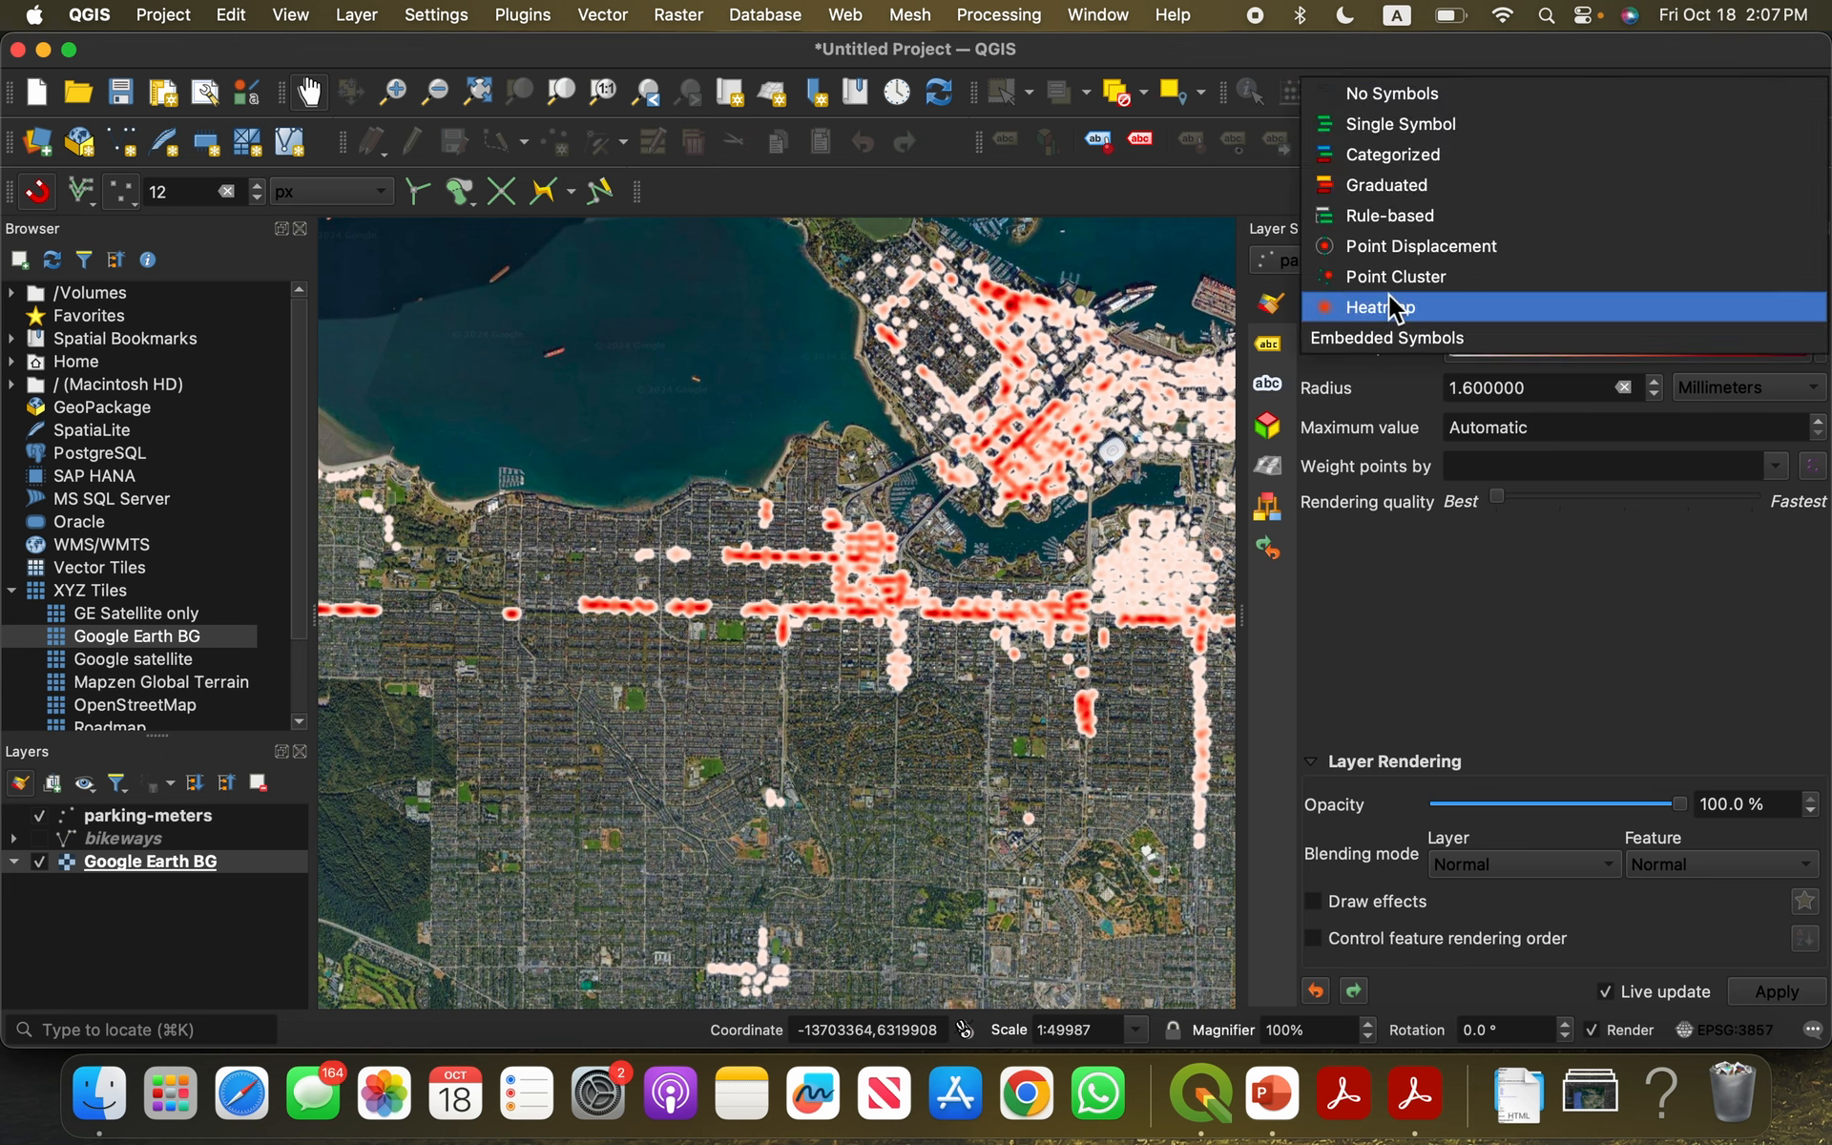
{"action": "left_click", "coordinate": [1426, 129]}
{"action": "left_click_drag", "start_coordinate": [862, 682], "coordinate": [822, 656]}
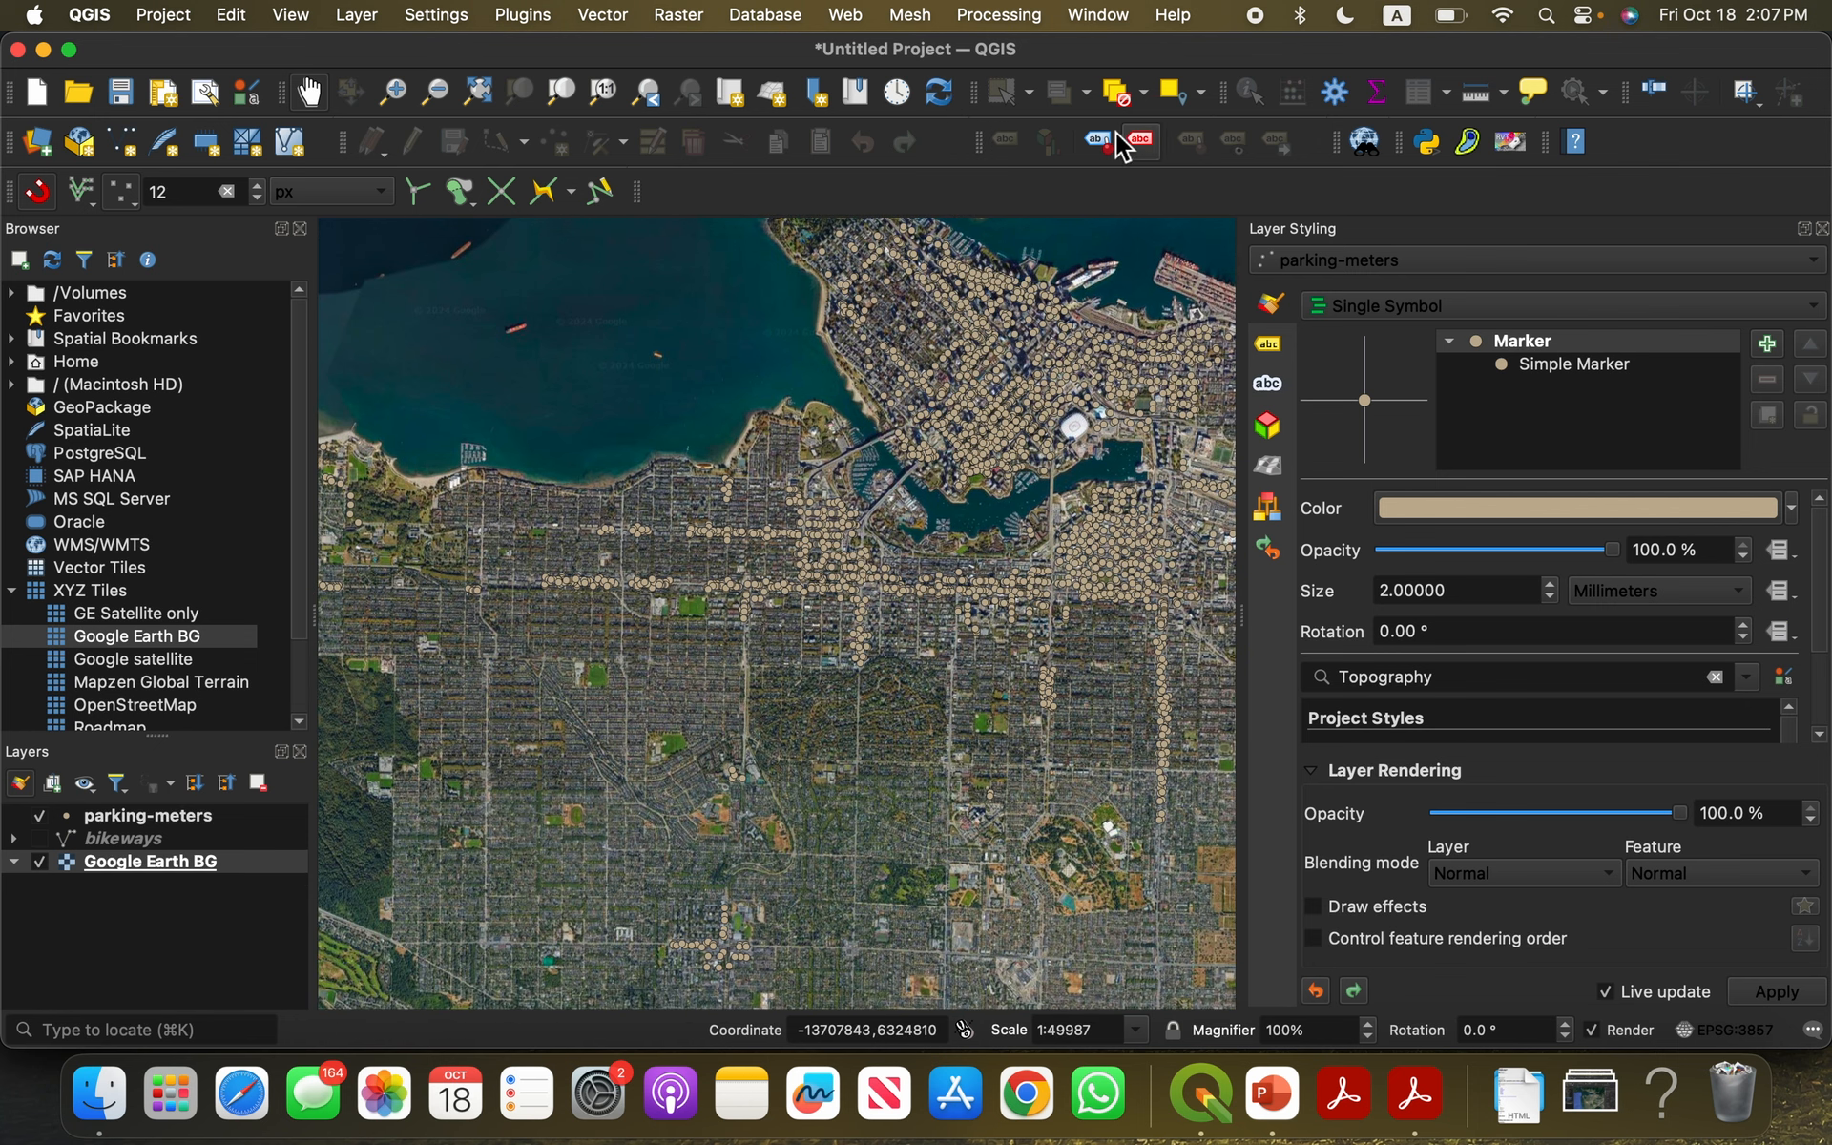
Step: Open the Processing Toolbox, search for "buffer" and launch the Buffer tool
{"action": "left_click", "coordinate": [1013, 15]}
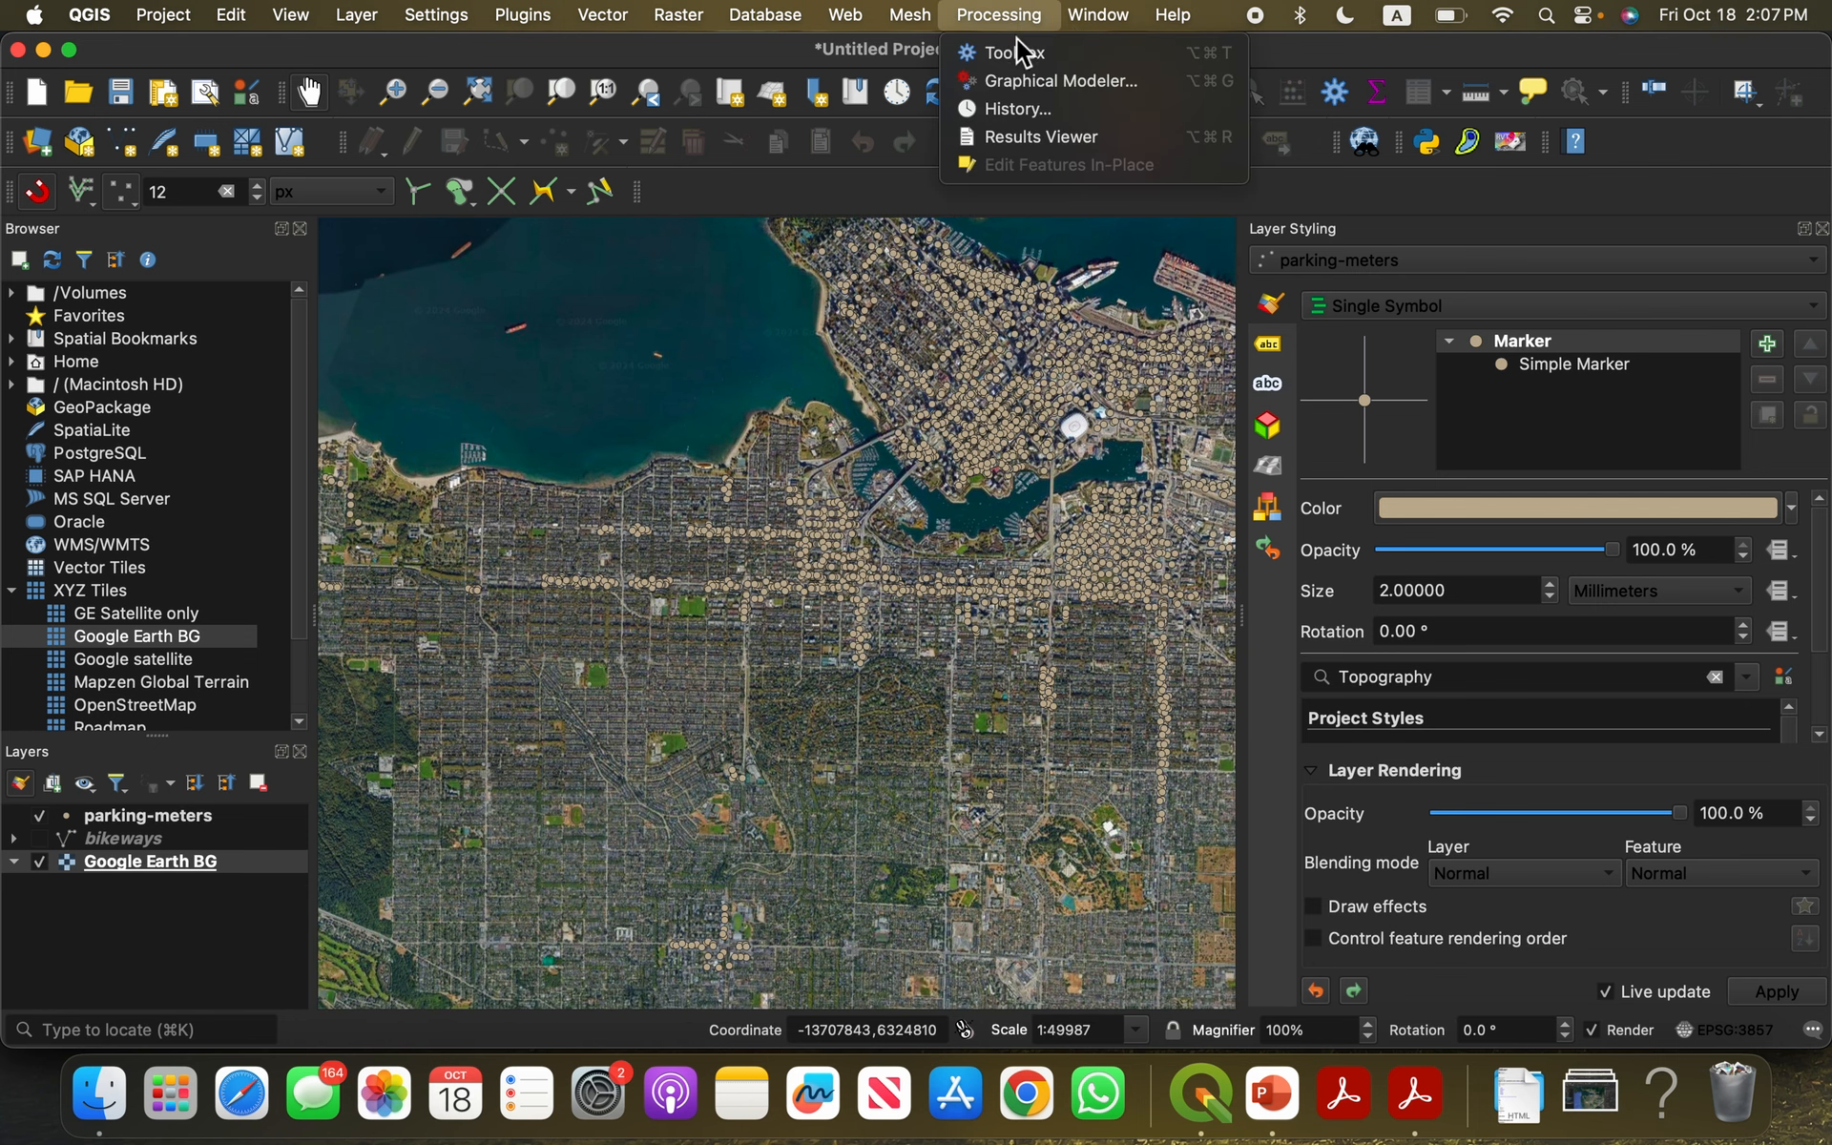
{"action": "left_click", "coordinate": [1004, 49]}
{"action": "left_click", "coordinate": [573, 303]}
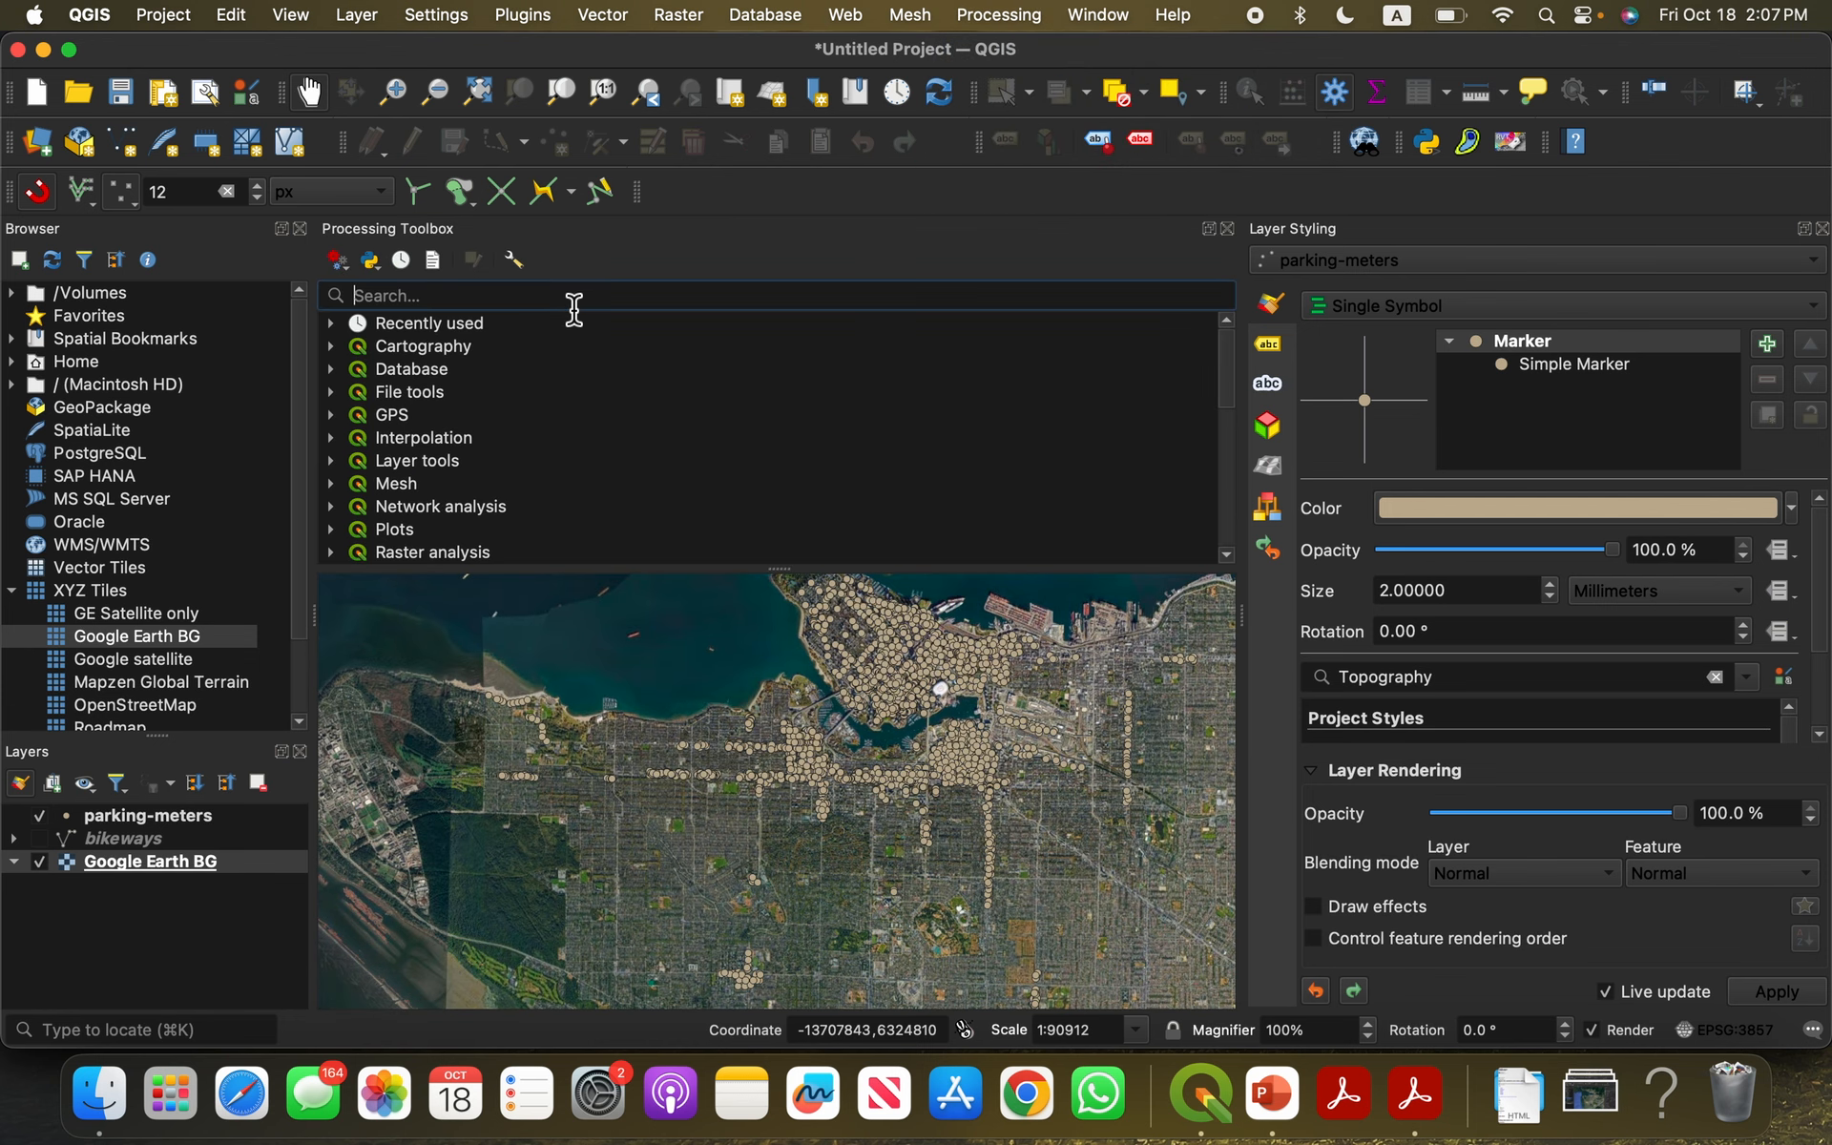
{"action": "type", "text": "buffer"}
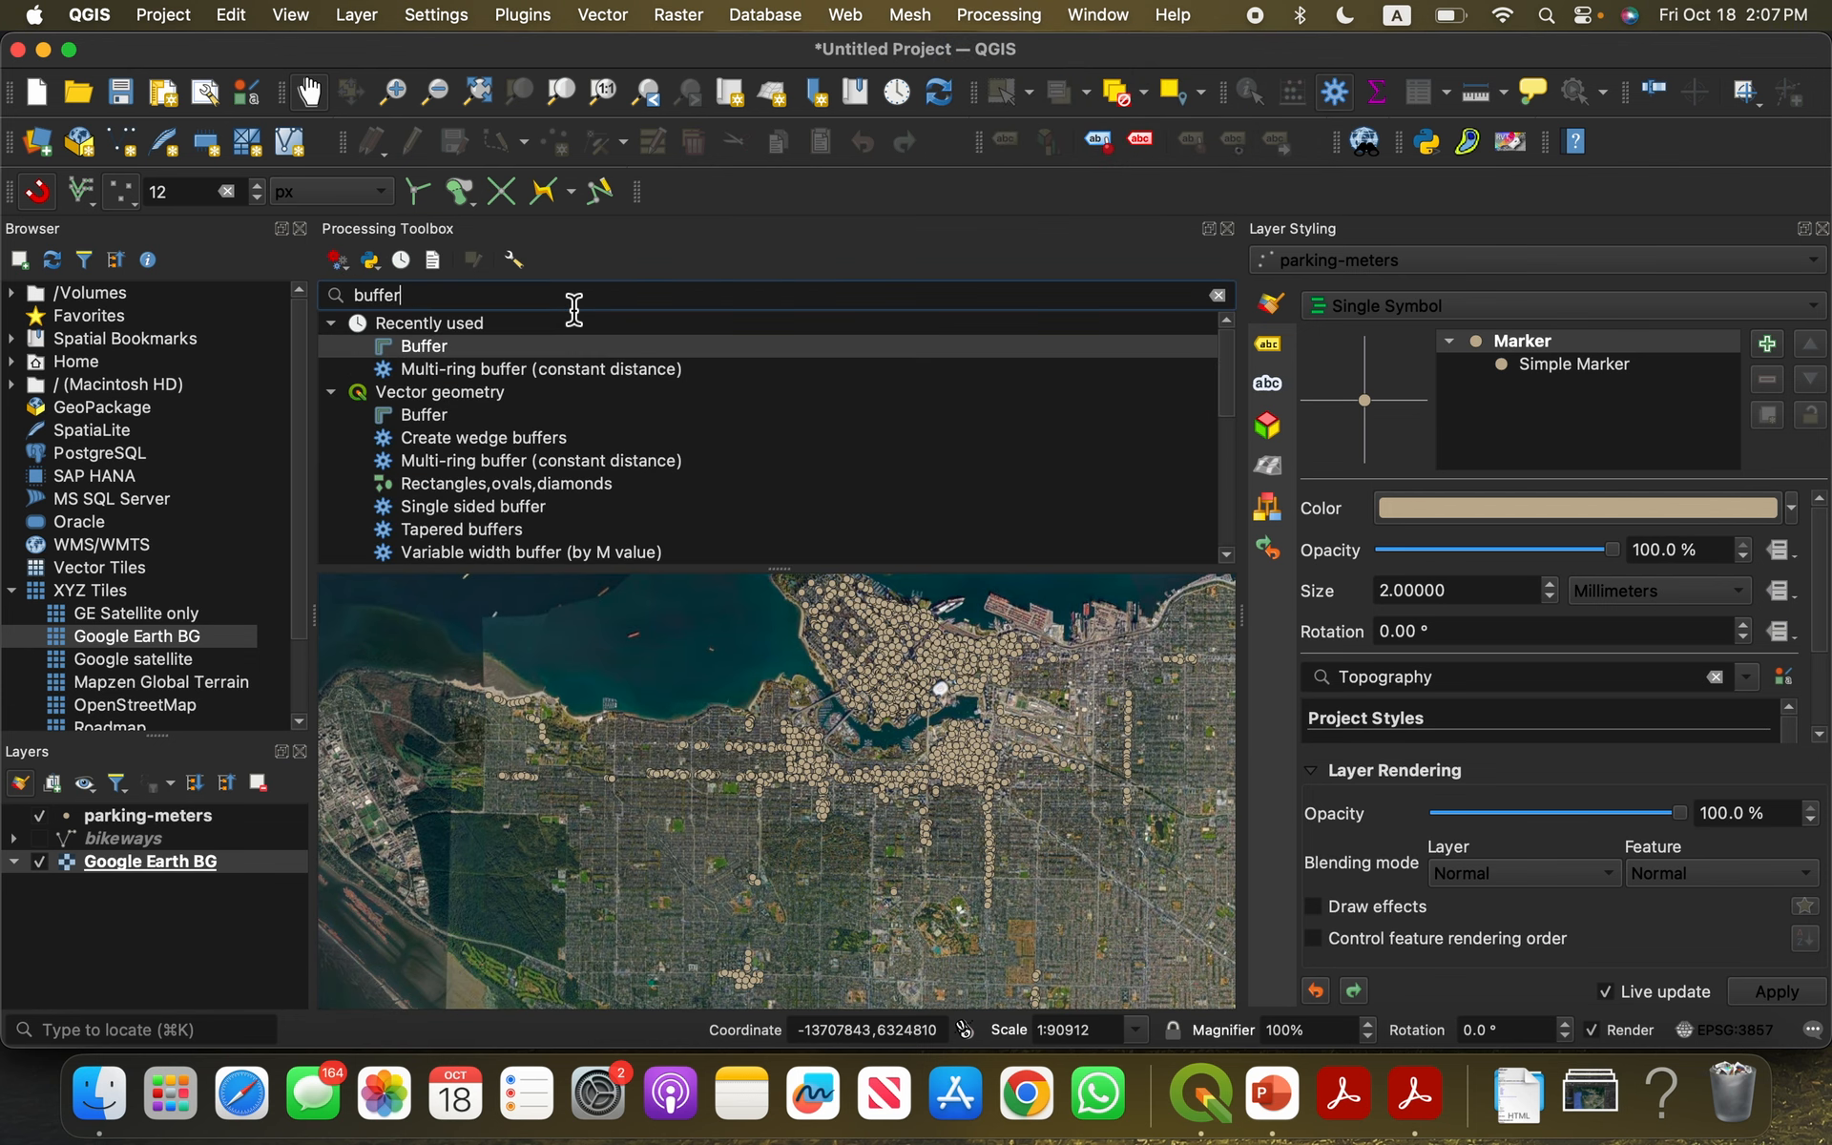
{"action": "double_click", "coordinate": [523, 345]}
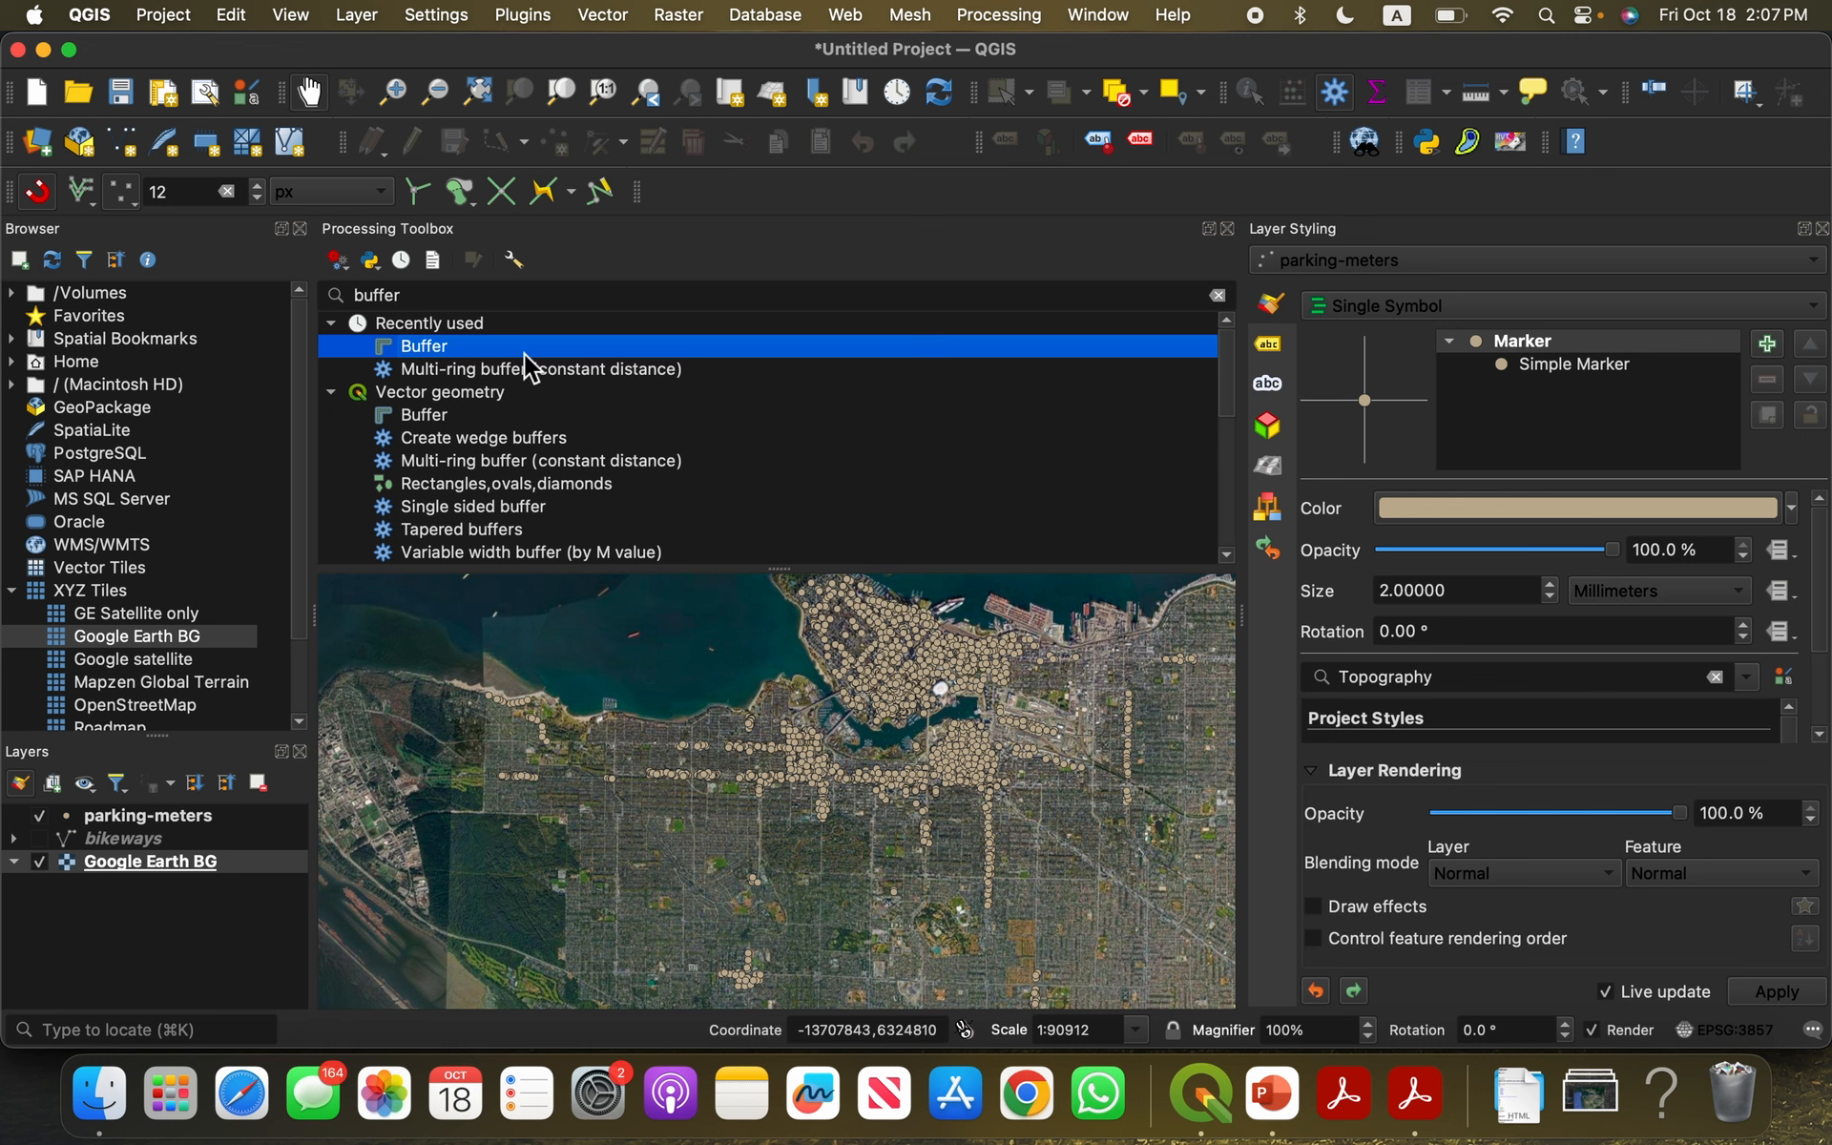
Step: Buffer the parking-meters layer by 0.001 degrees as an undissolved temporary layer
{"action": "left_click", "coordinate": [1117, 376]}
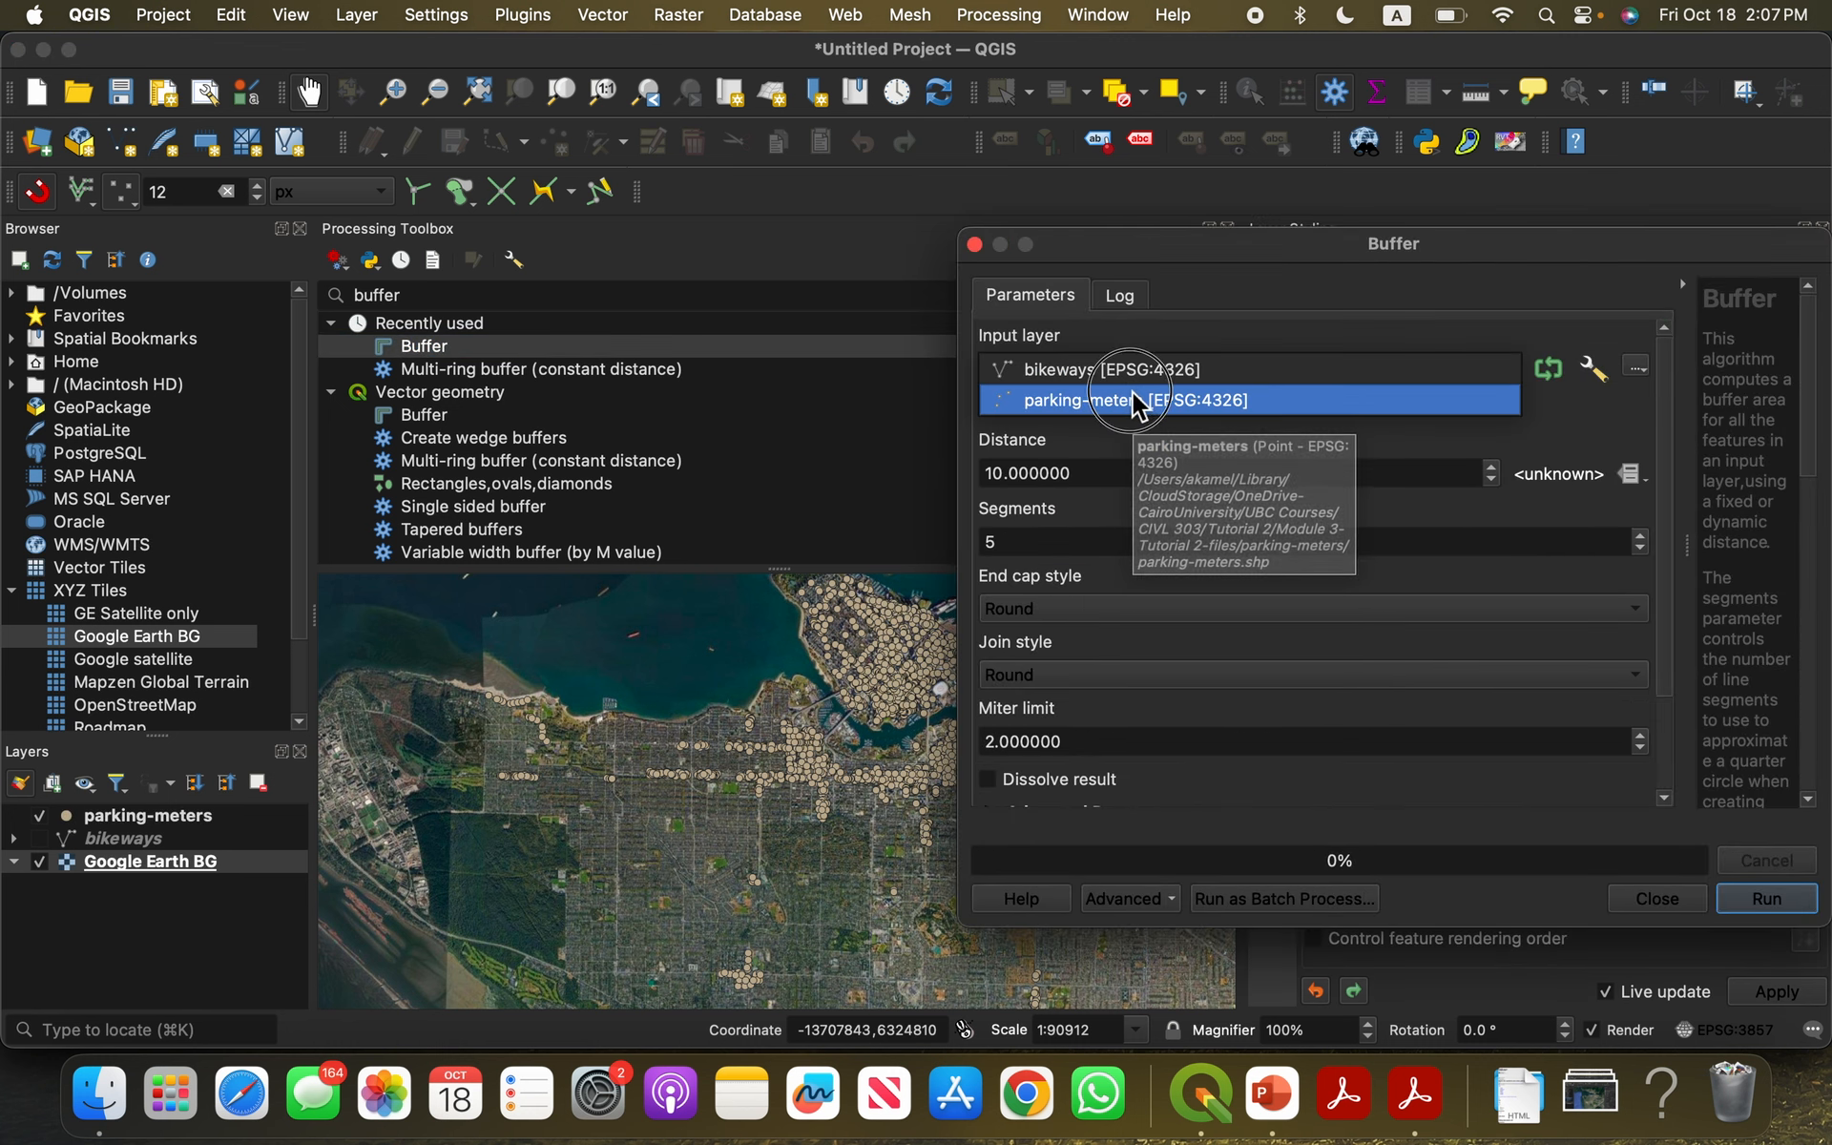
{"action": "left_click", "coordinate": [1135, 401]}
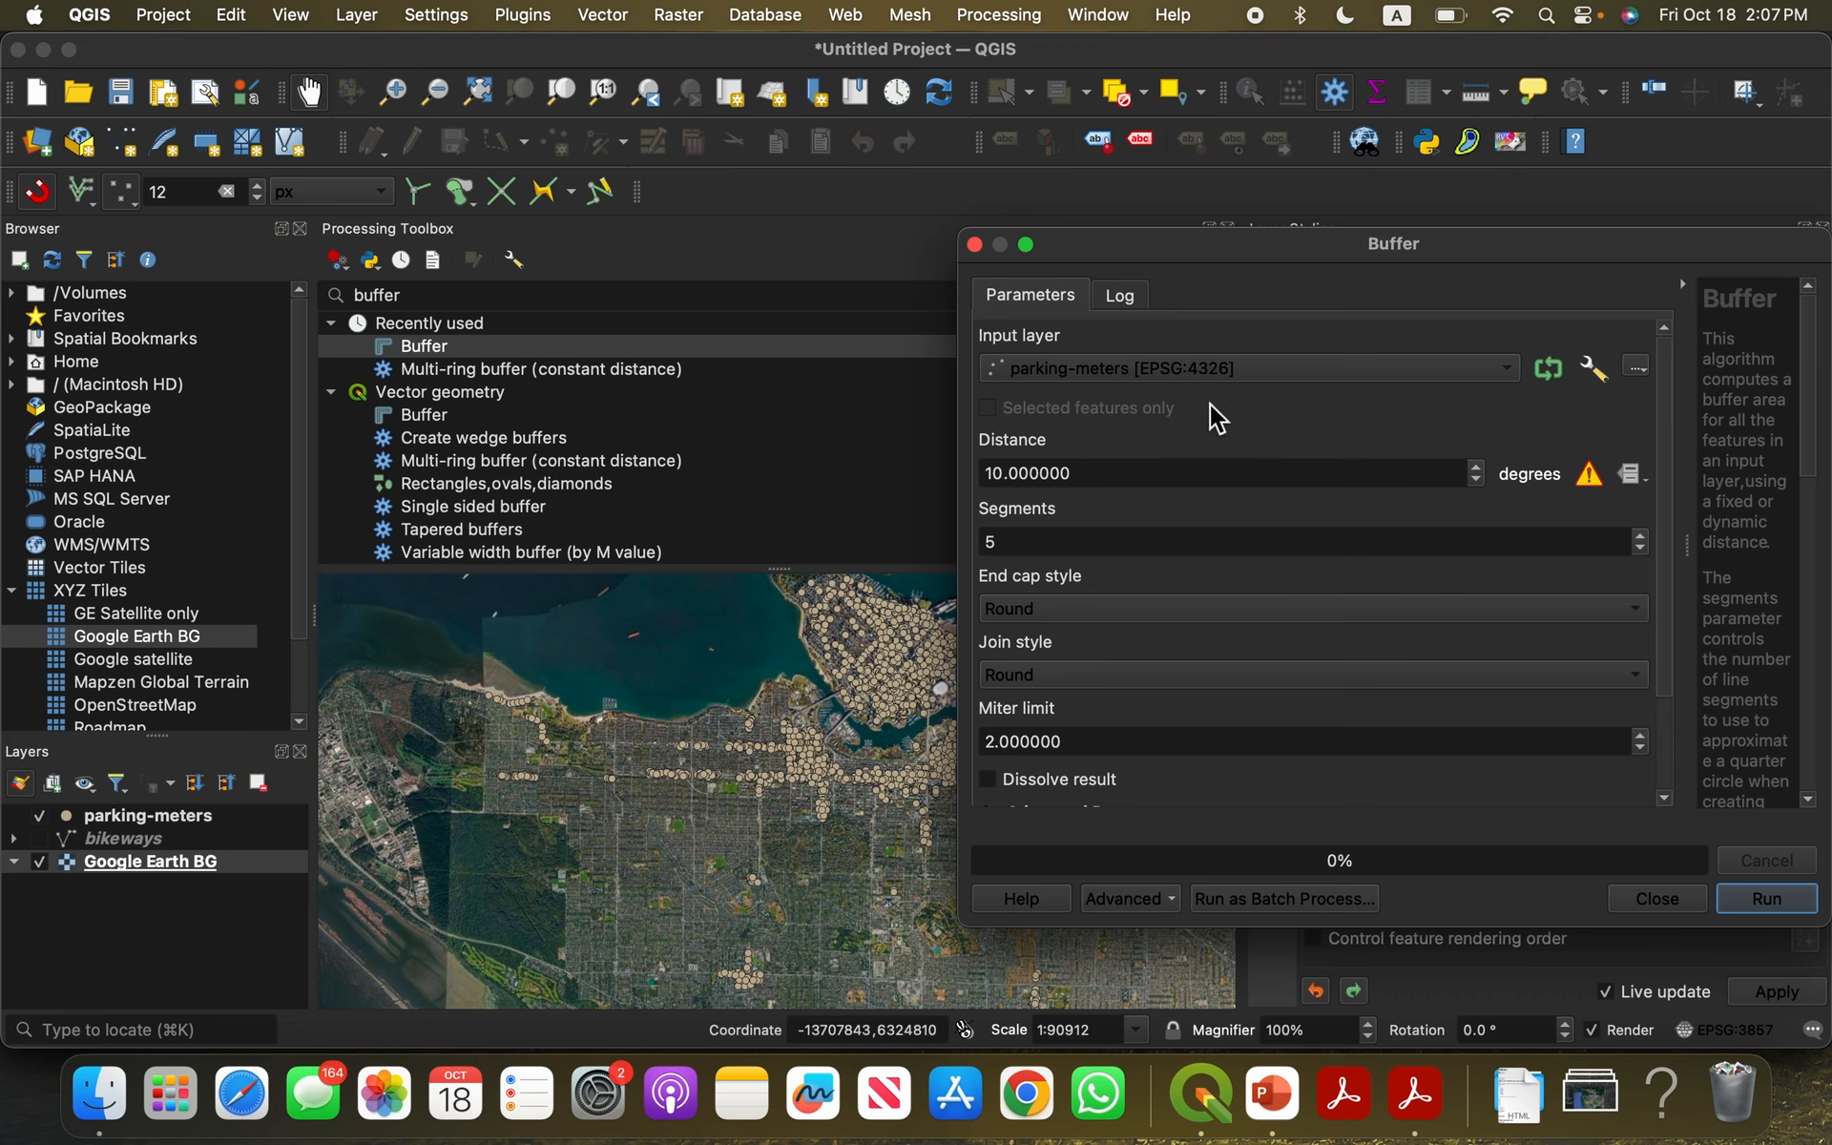
{"action": "left_click_drag", "start_coordinate": [1324, 478], "coordinate": [981, 472]}
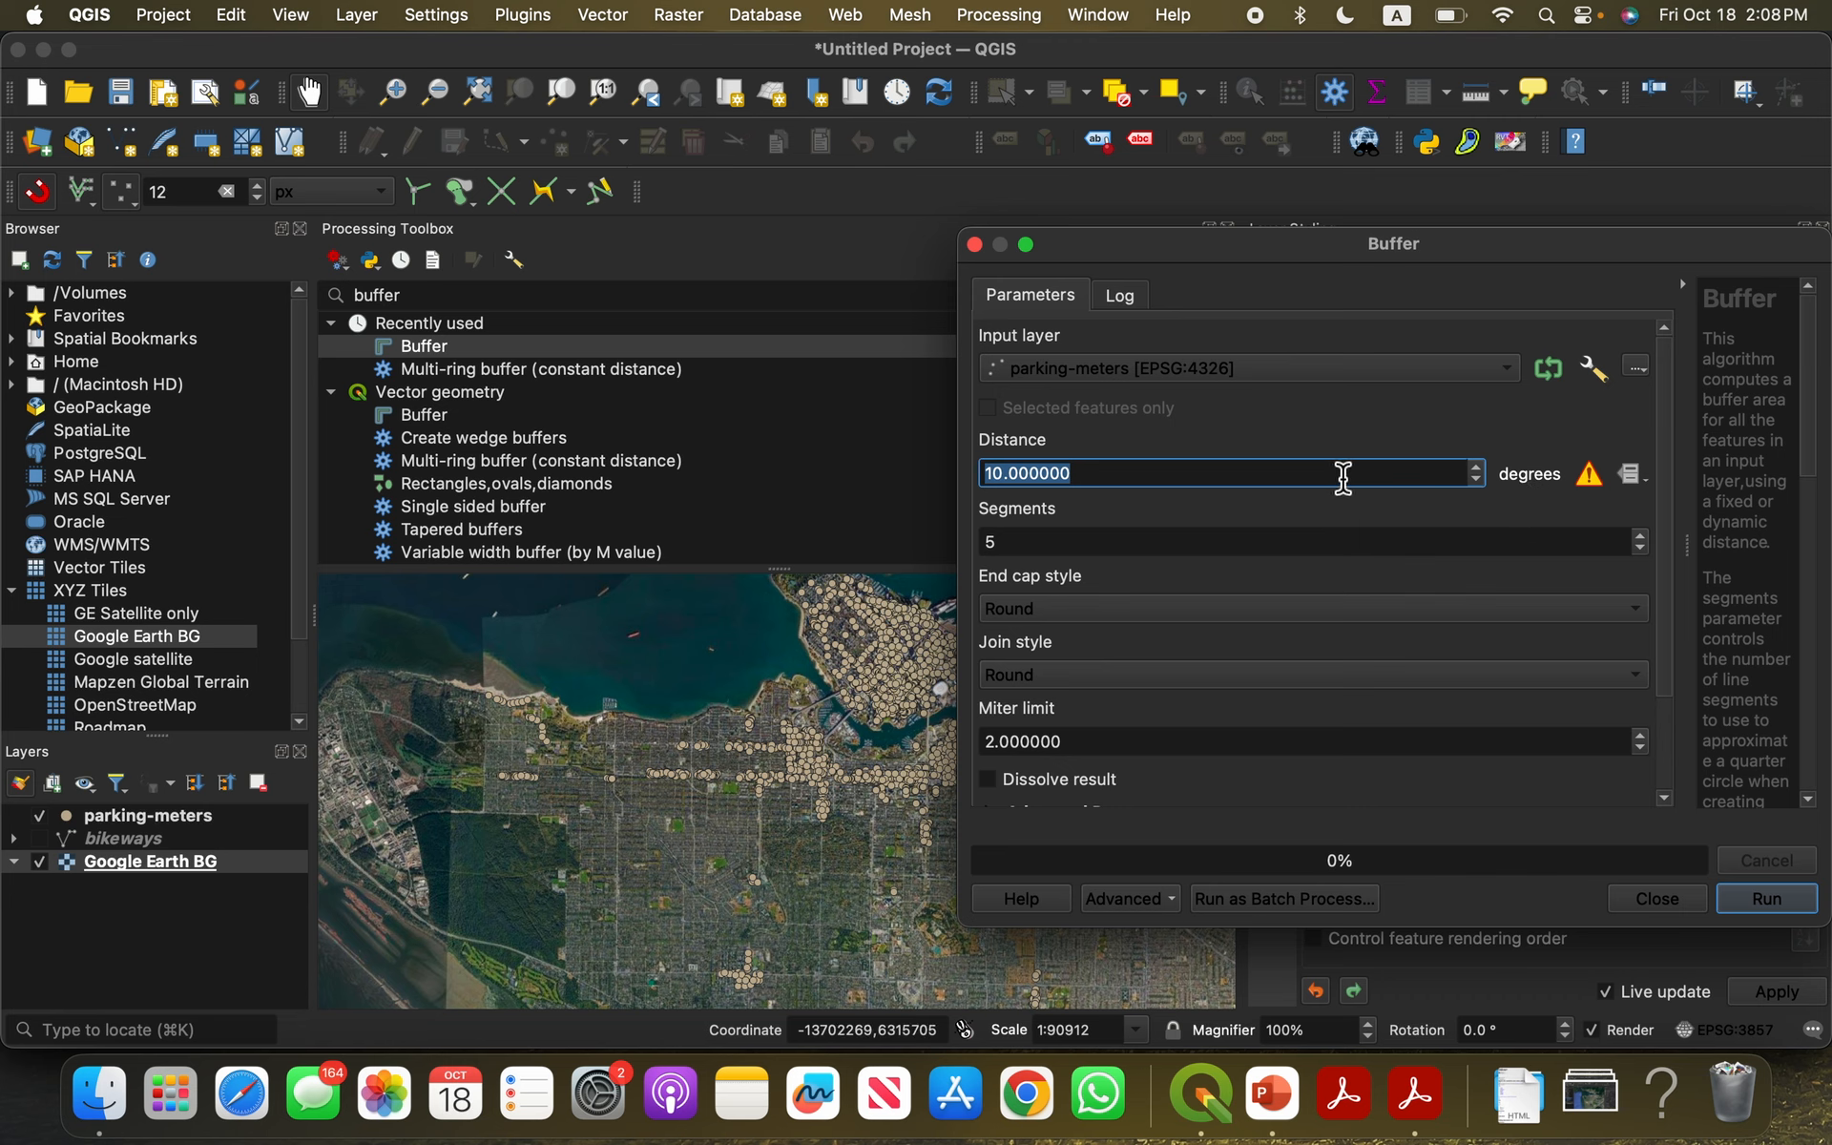
{"action": "double_click", "coordinate": [1343, 474]}
{"action": "type", "text": "0.001"}
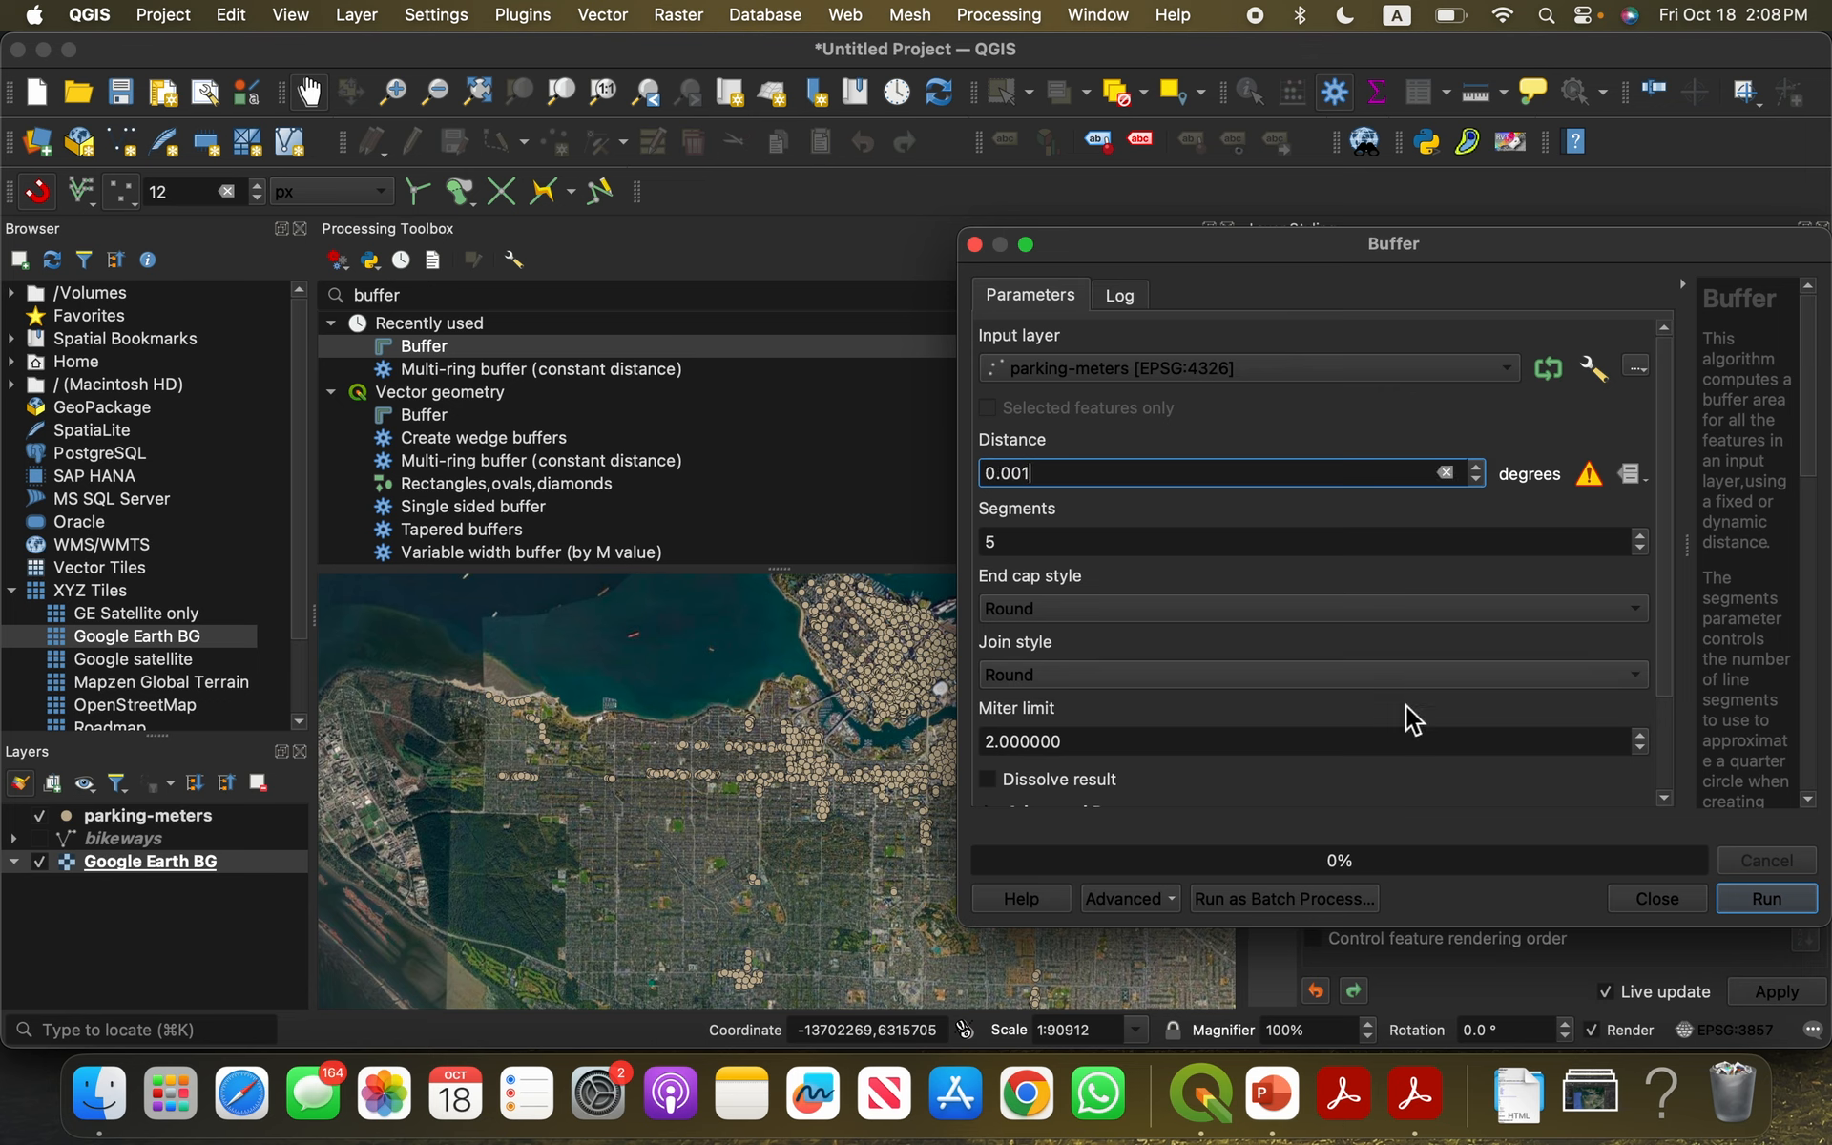
{"action": "left_click", "coordinate": [1266, 258]}
{"action": "left_click_drag", "start_coordinate": [1267, 258], "coordinate": [1059, 205]}
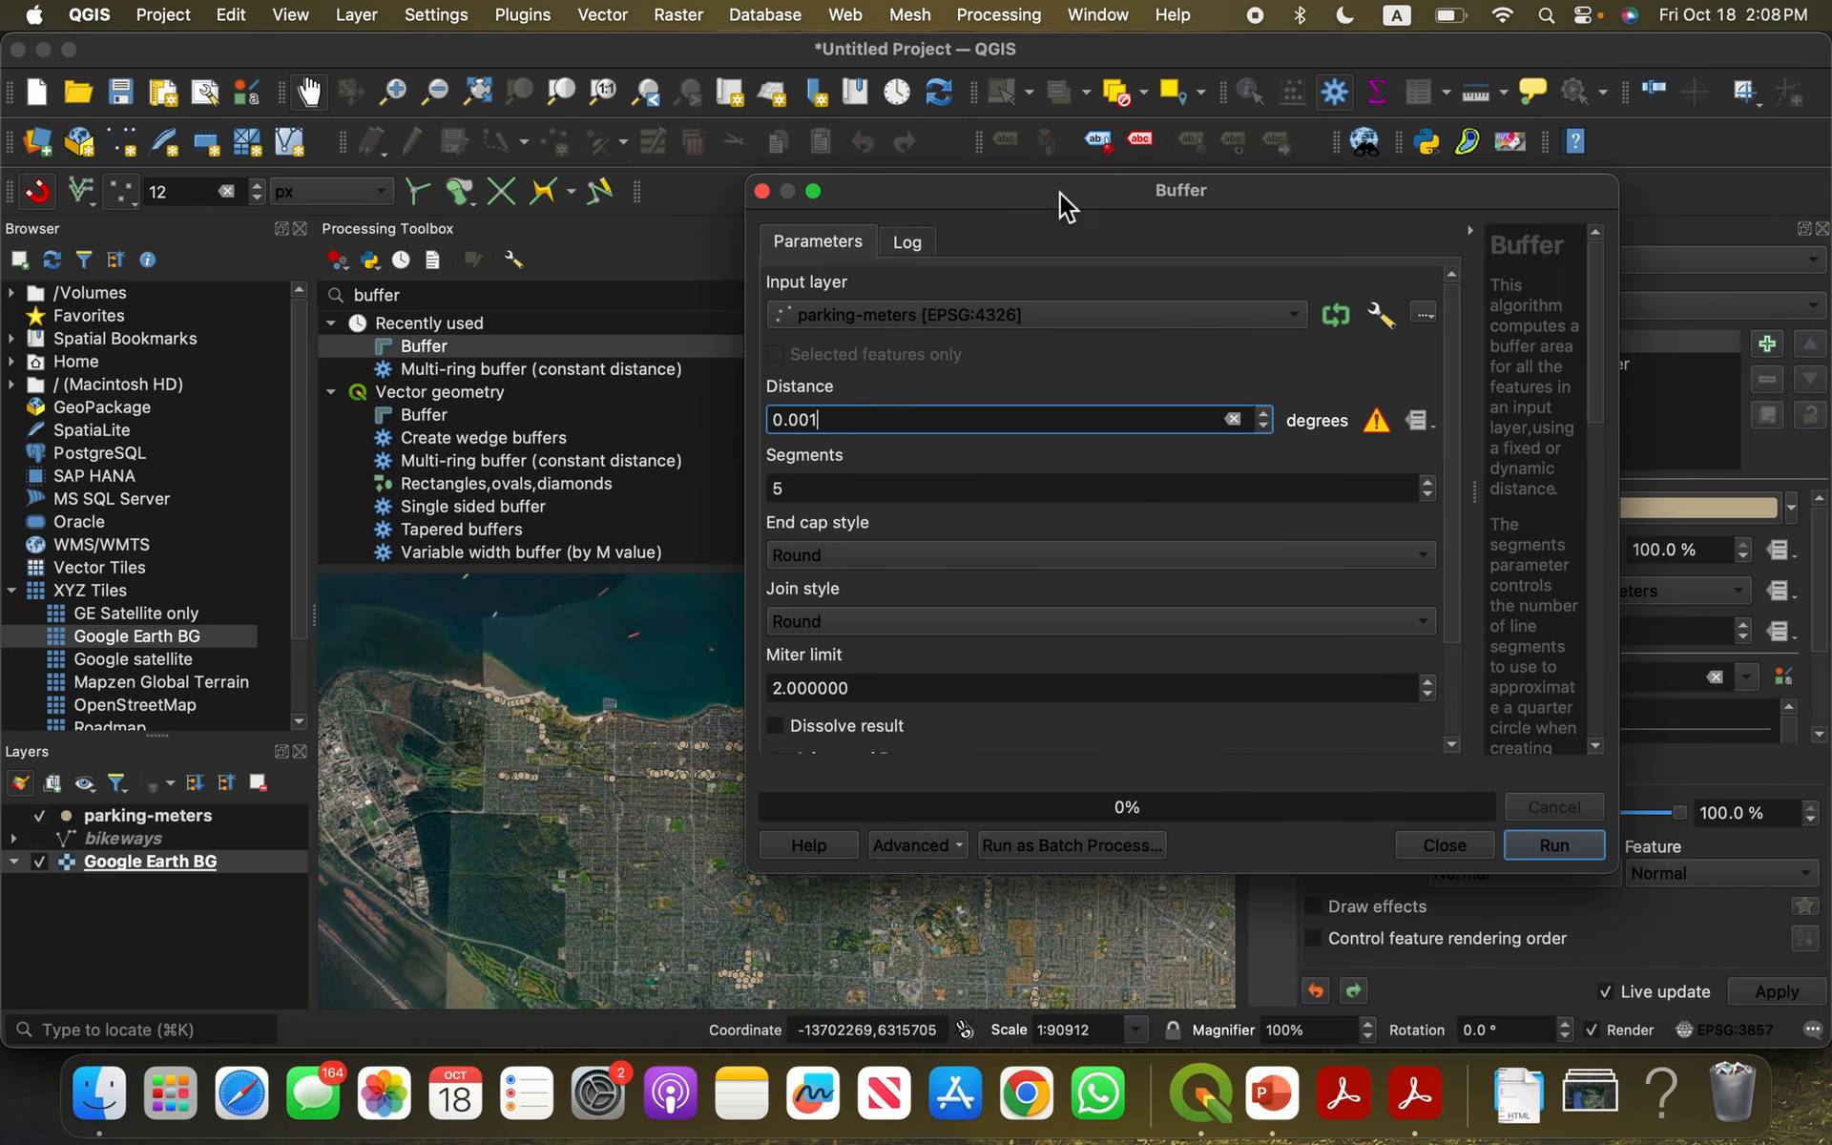
{"action": "scroll", "coordinate": [1148, 538], "scroll_direction": "down", "scroll_amount": 3}
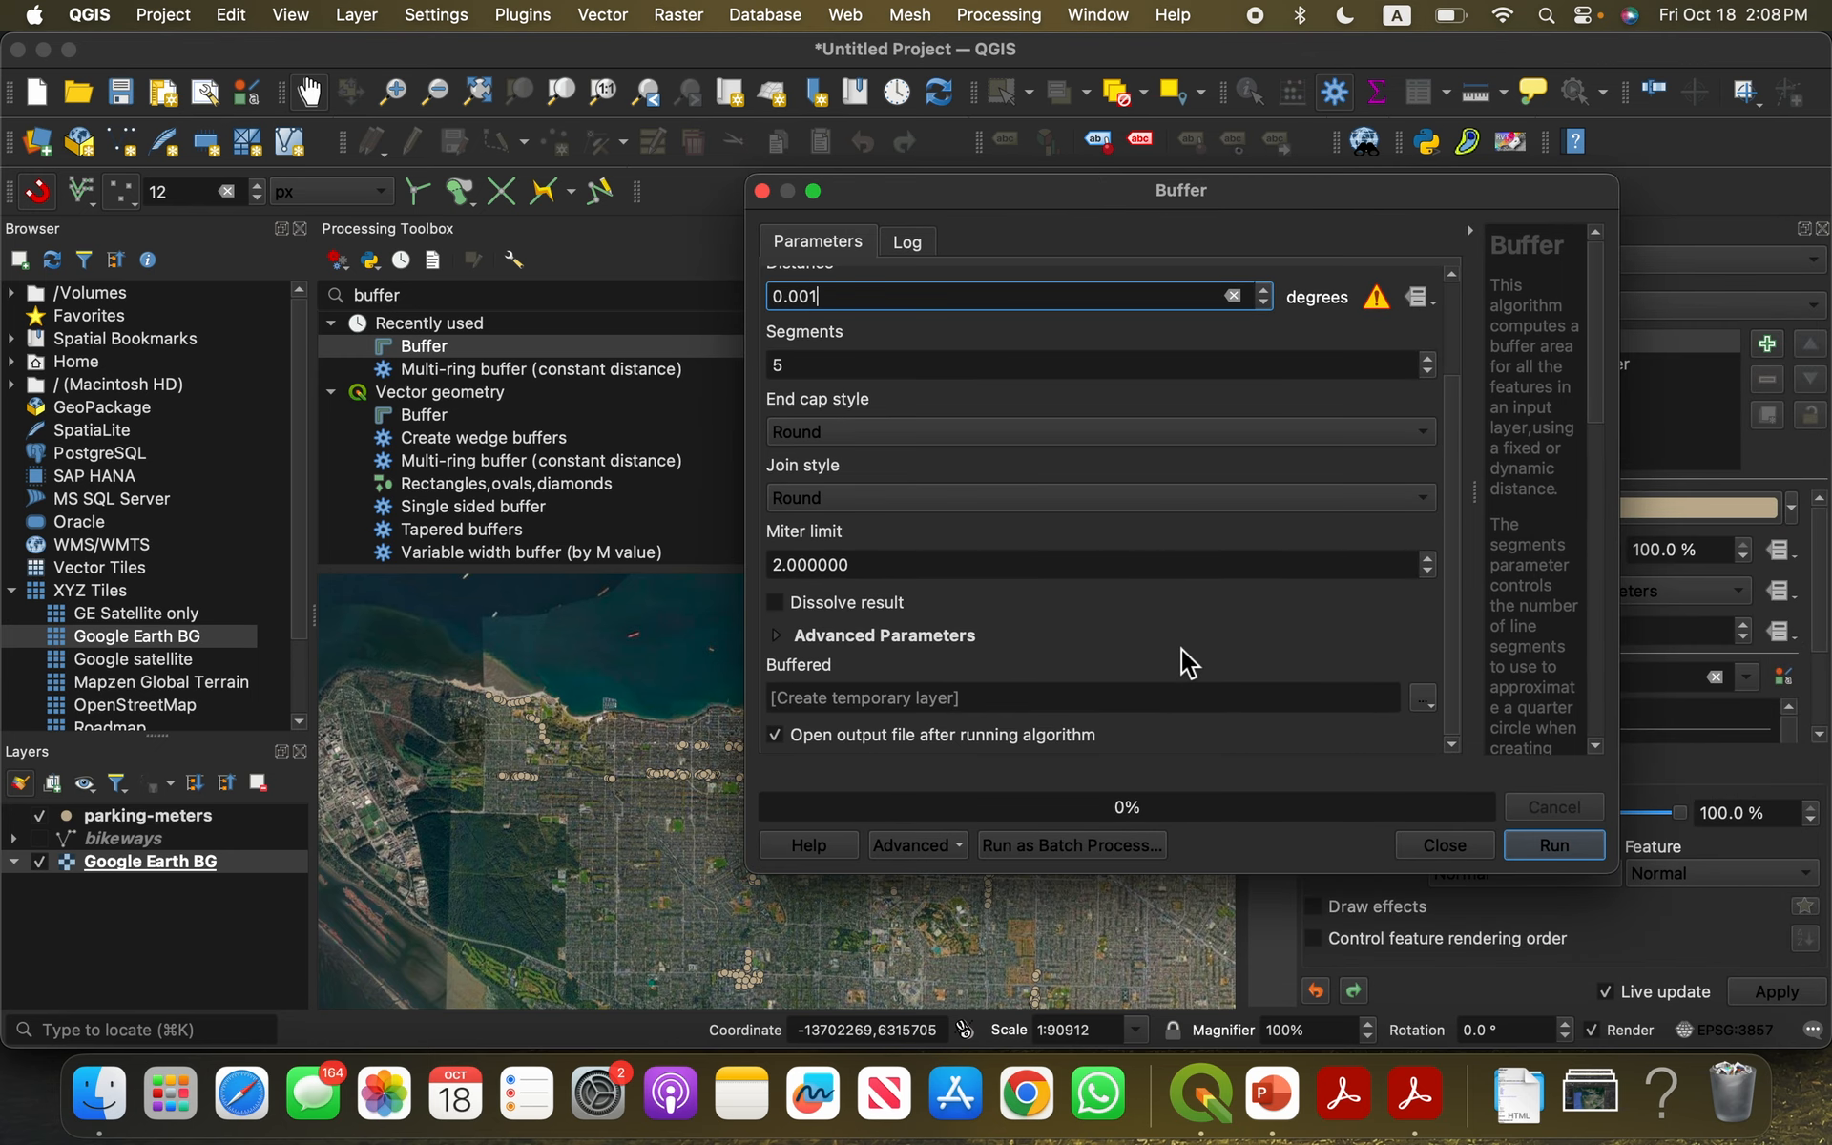
{"action": "left_click", "coordinate": [1526, 844]}
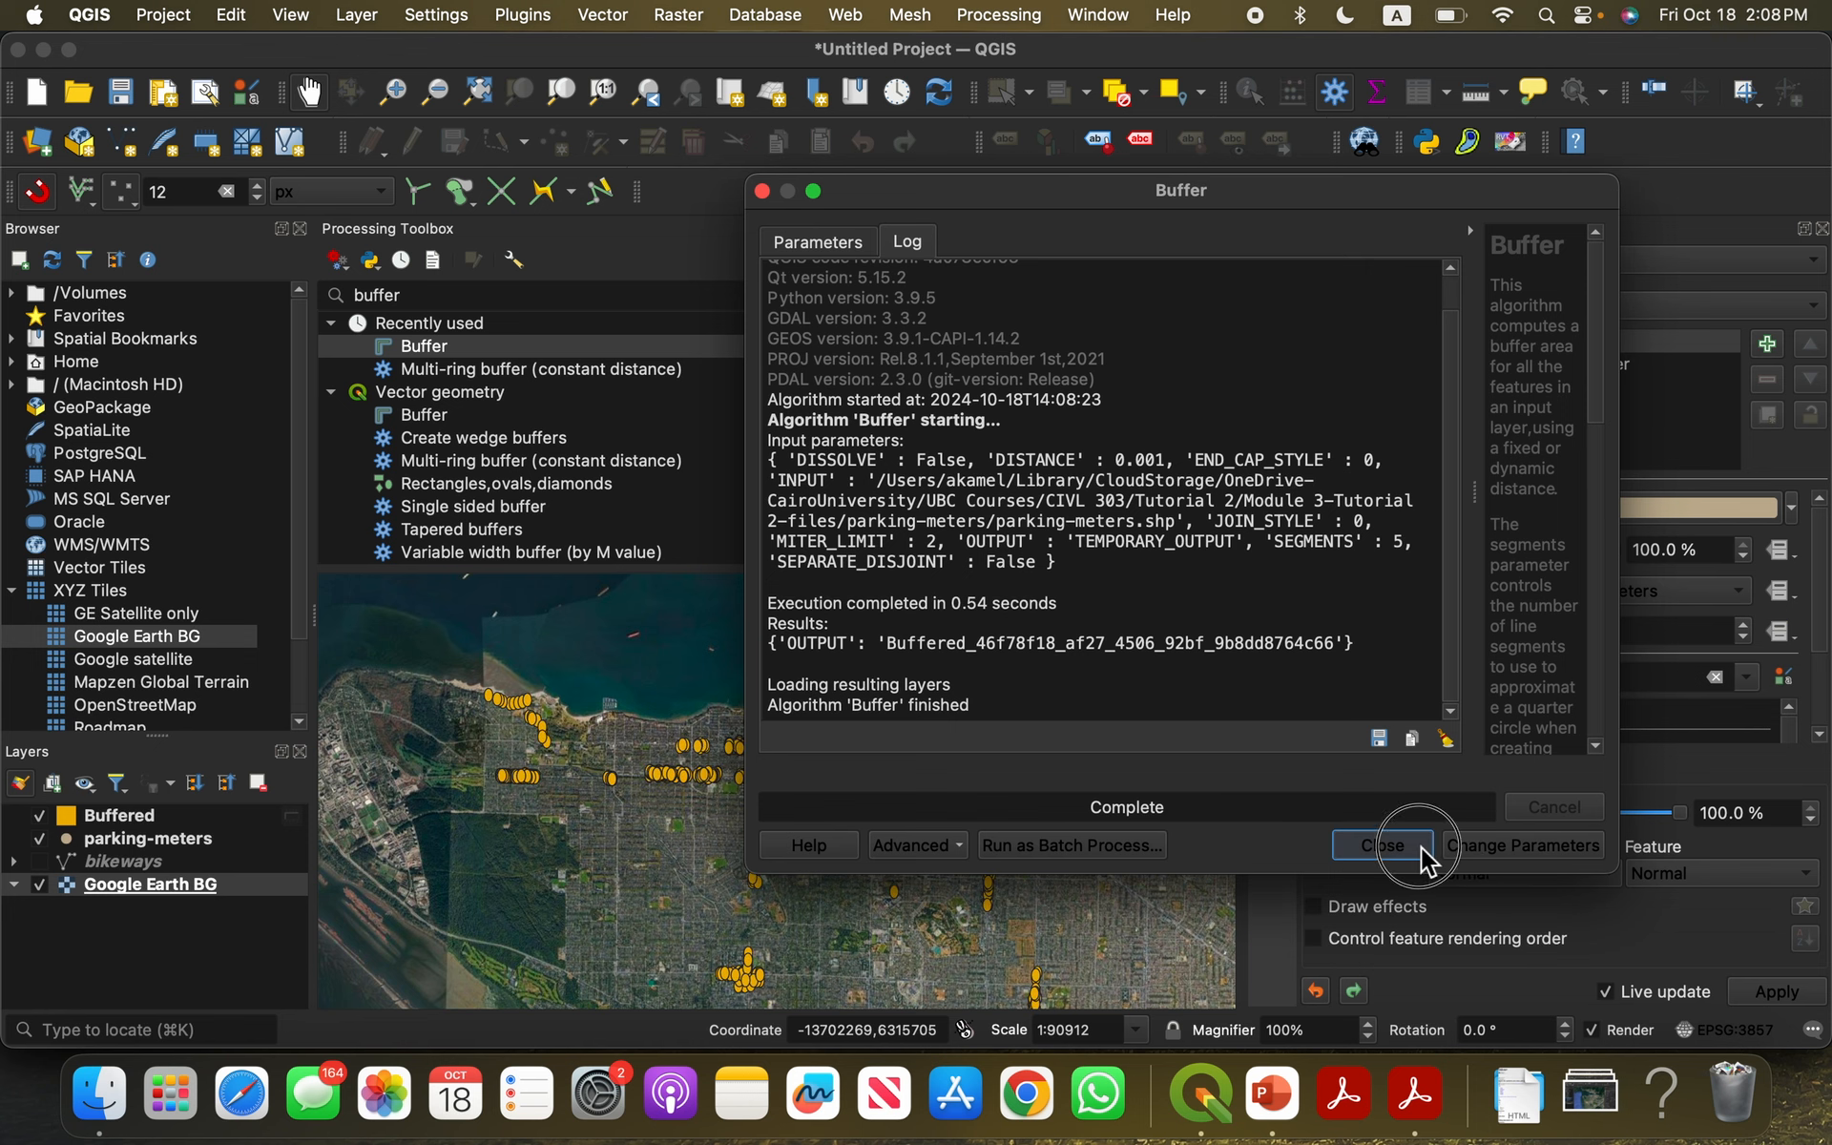
{"action": "left_click", "coordinate": [1419, 850]}
Step: Examine the overlapping buffer circles around the parking meters, both close up and across the city
{"action": "scroll", "coordinate": [782, 782], "scroll_direction": "up", "scroll_amount": 2}
{"action": "left_click_drag", "start_coordinate": [769, 785], "coordinate": [874, 806]}
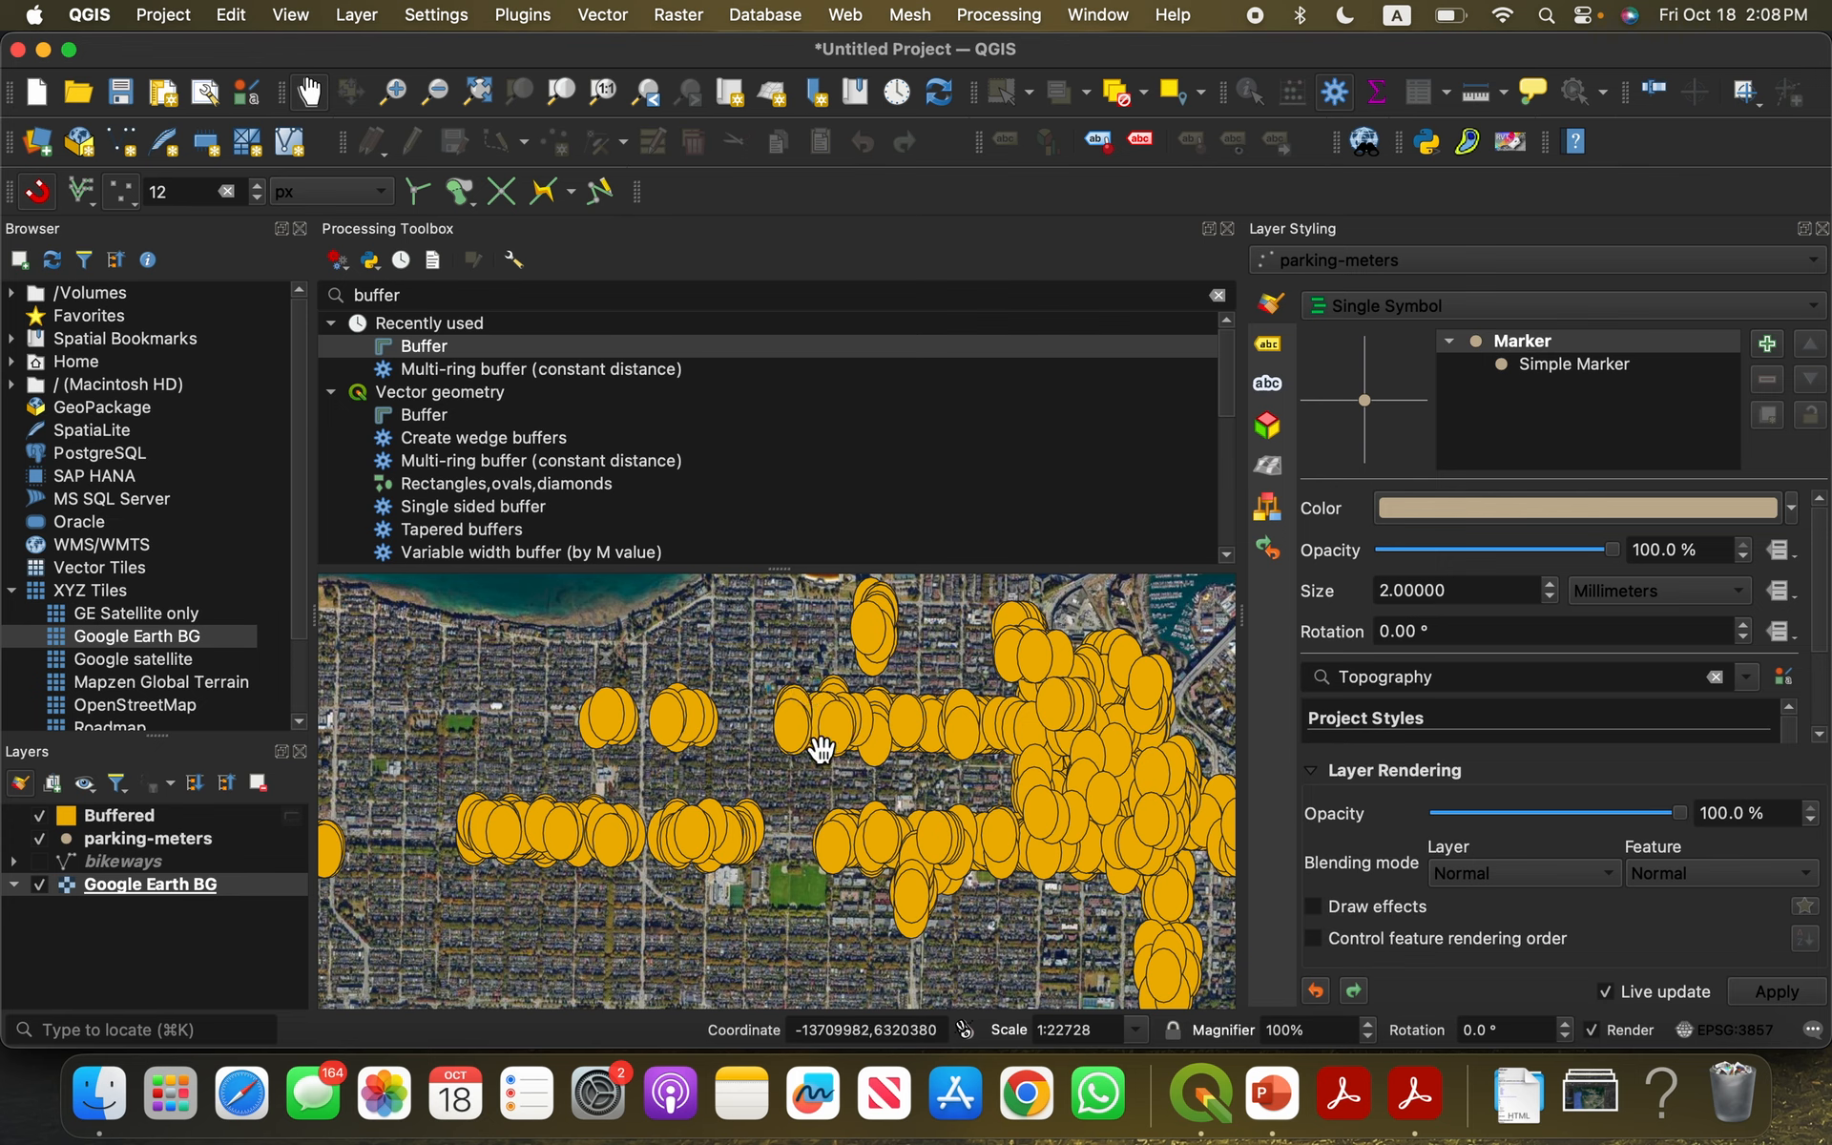
{"action": "scroll", "coordinate": [794, 737], "scroll_direction": "up", "scroll_amount": 3}
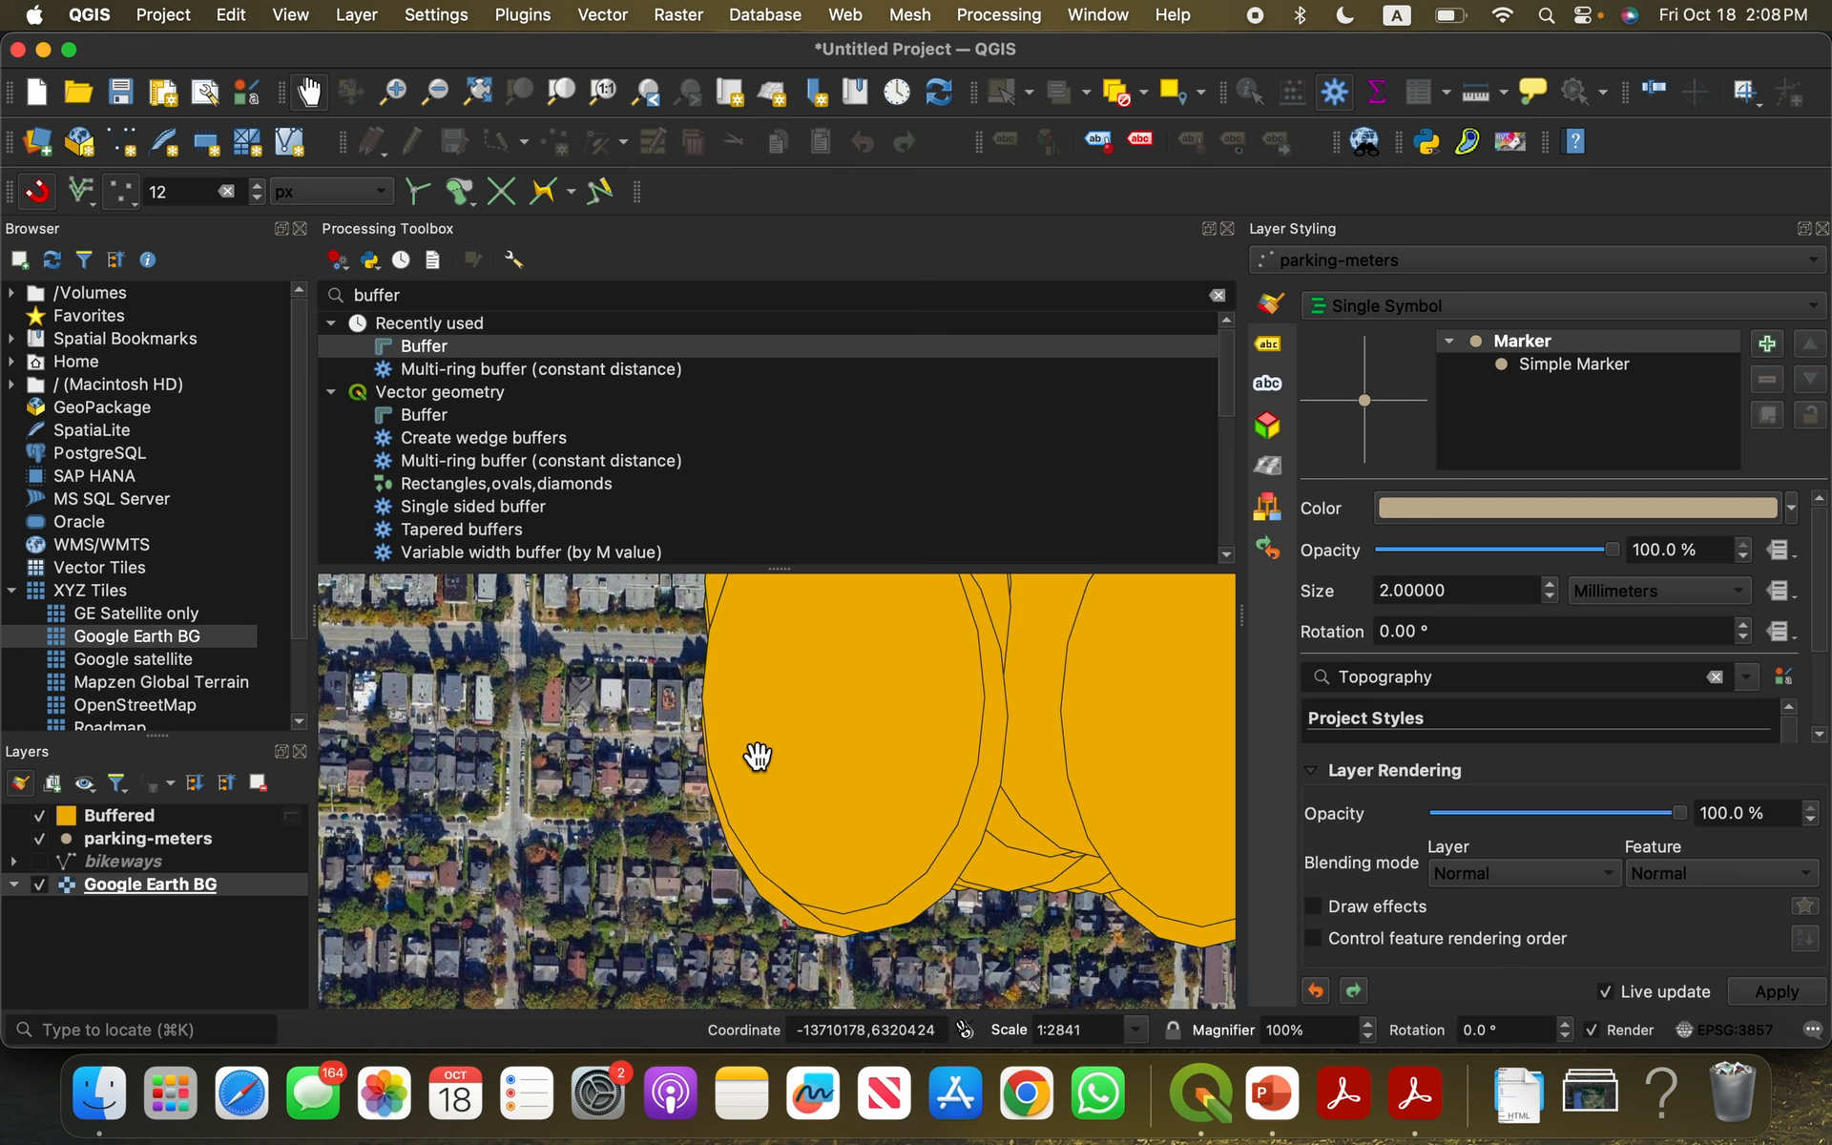
{"action": "mouse_move", "coordinate": [728, 735]}
{"action": "left_mouse_down"}
{"action": "mouse_move", "coordinate": [855, 892]}
{"action": "mouse_move", "coordinate": [723, 753]}
{"action": "left_mouse_up"}
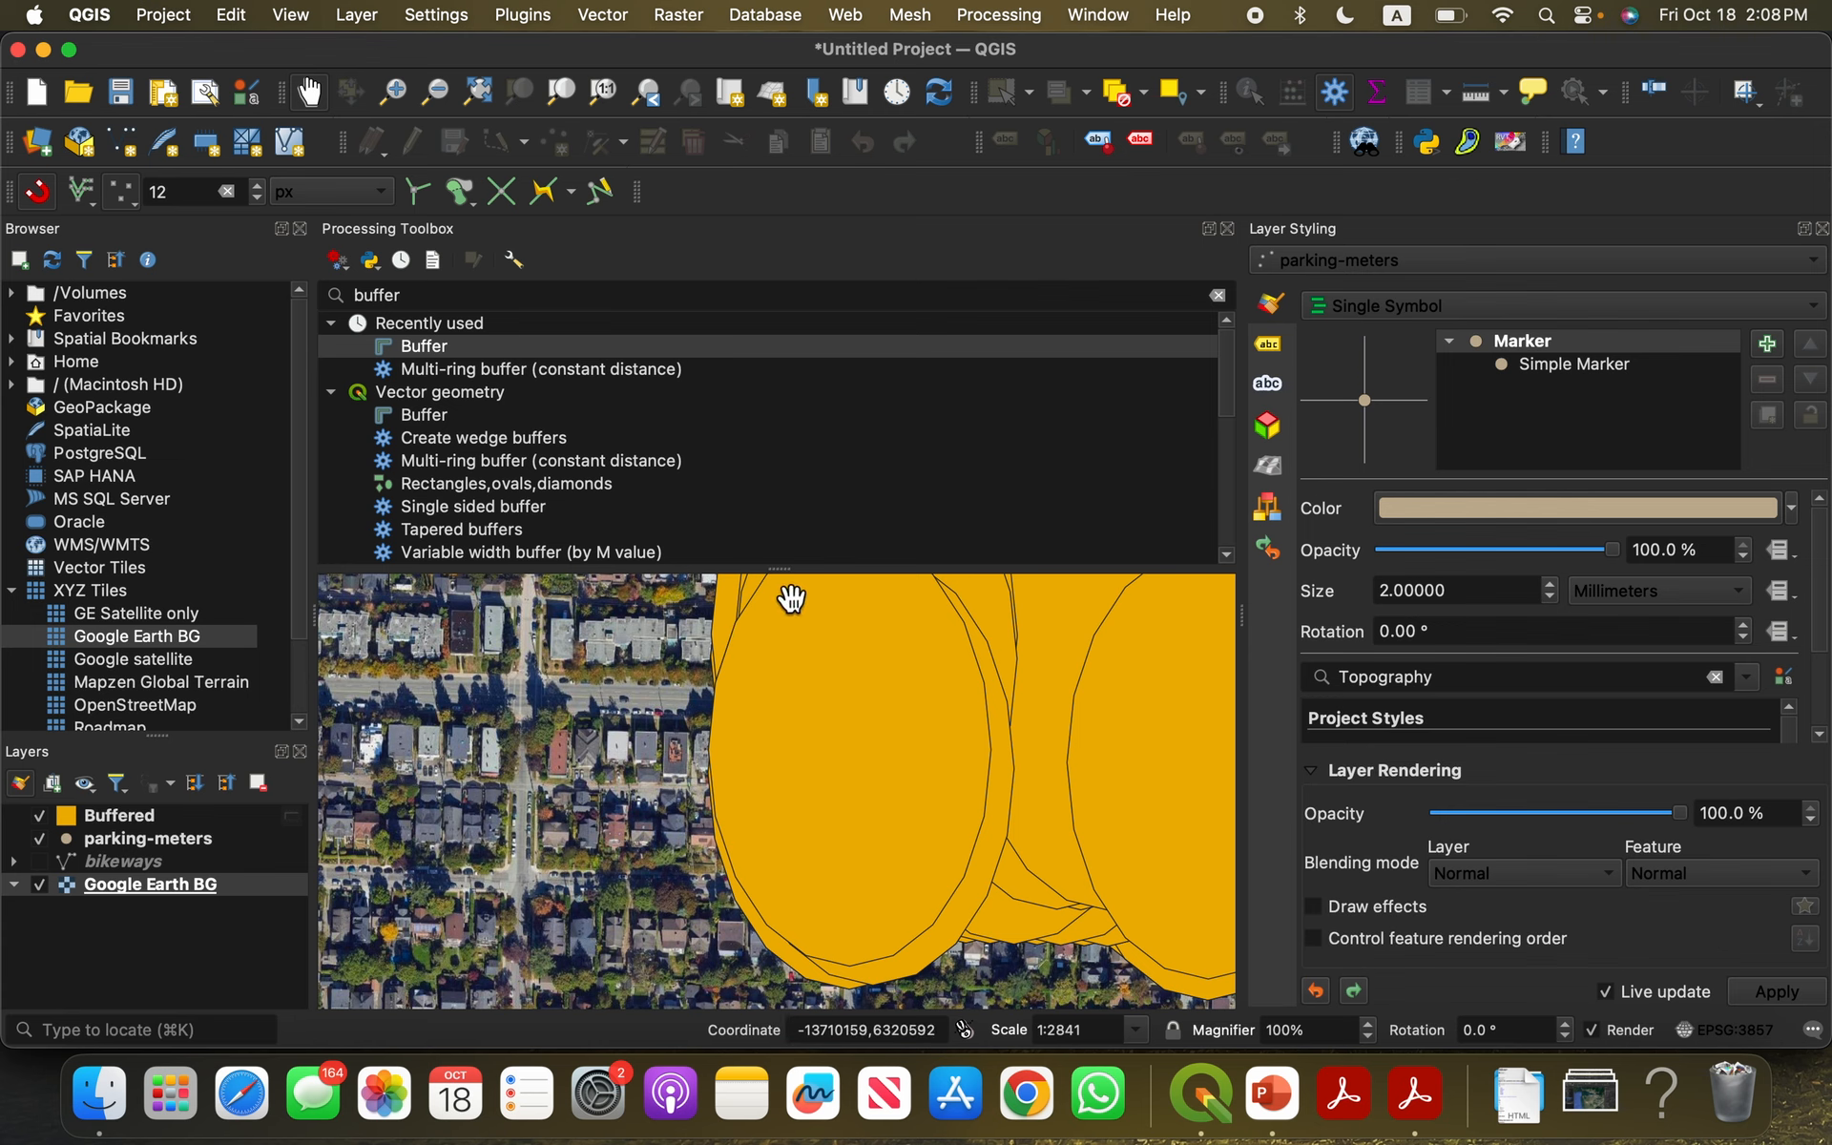
{"action": "left_click_drag", "start_coordinate": [779, 716], "coordinate": [757, 777]}
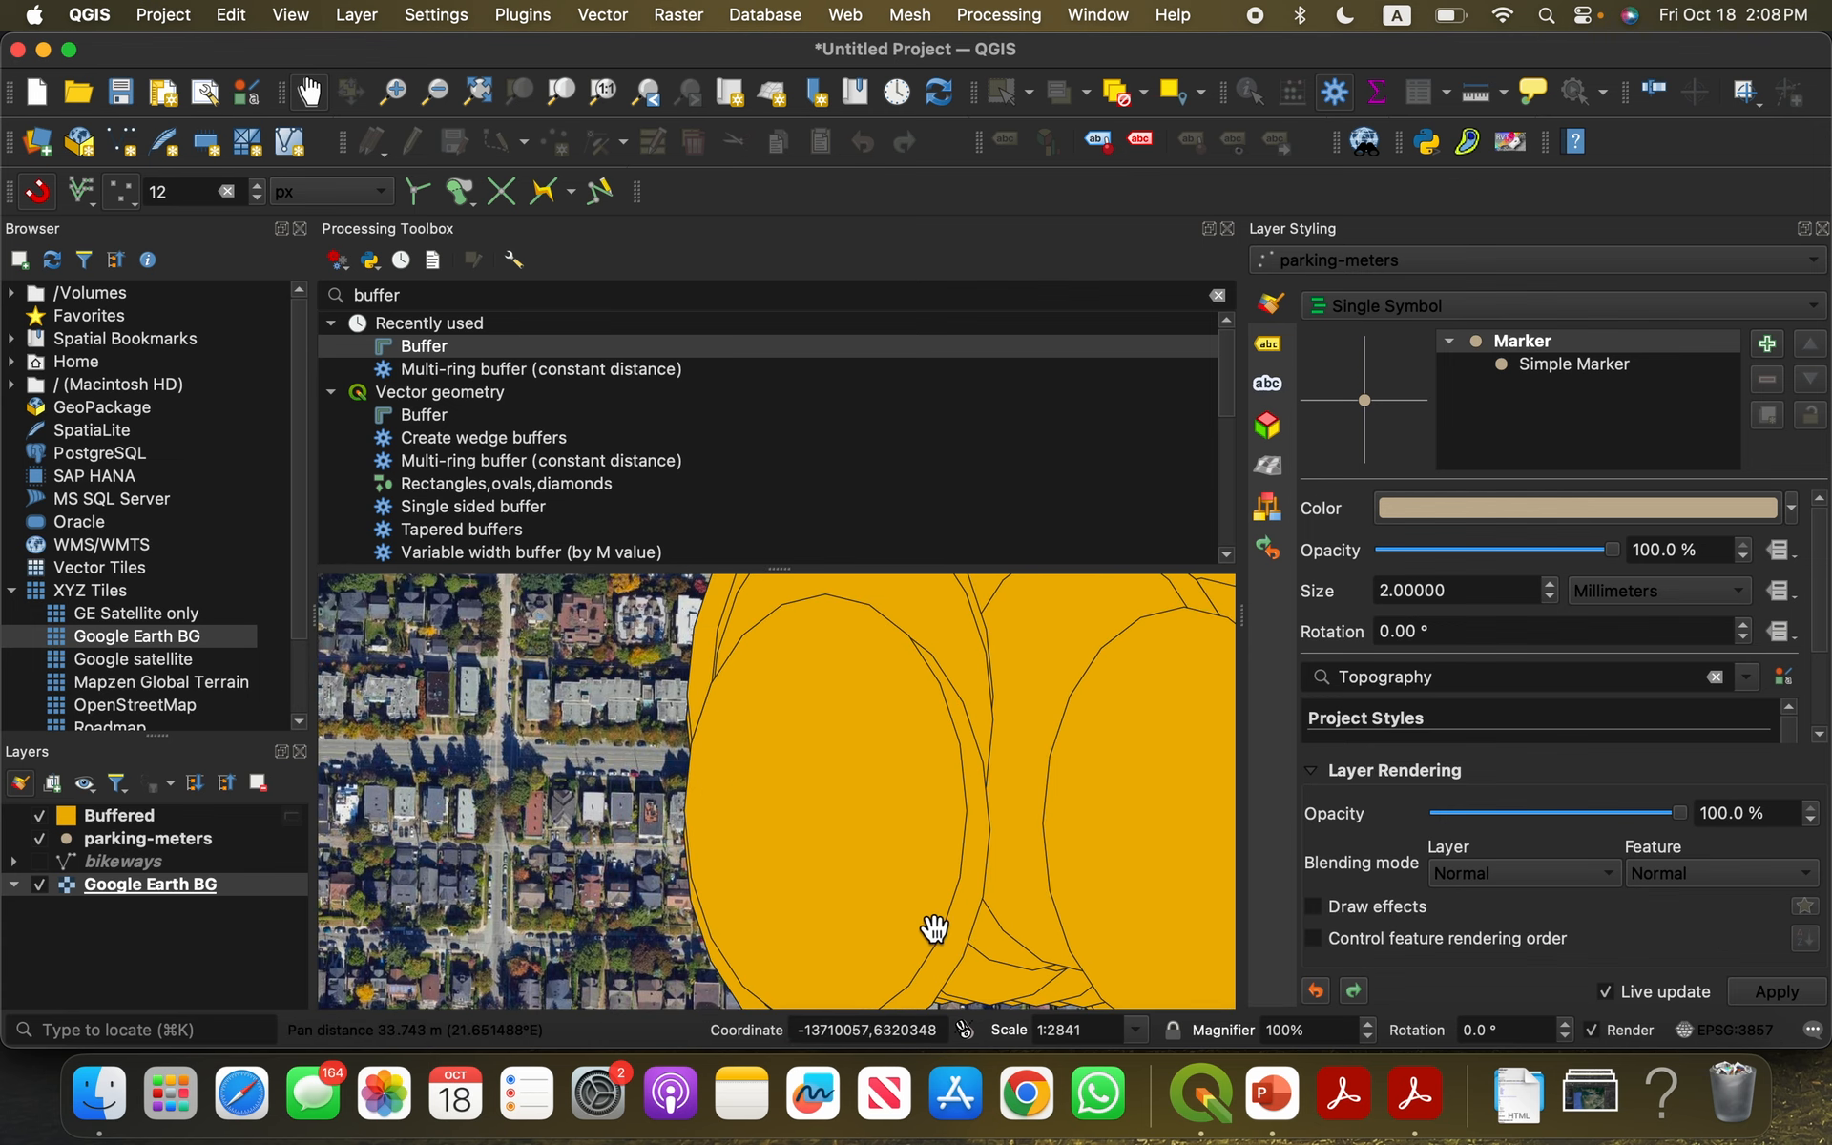
{"action": "scroll", "coordinate": [730, 752], "scroll_direction": "down", "scroll_amount": 1}
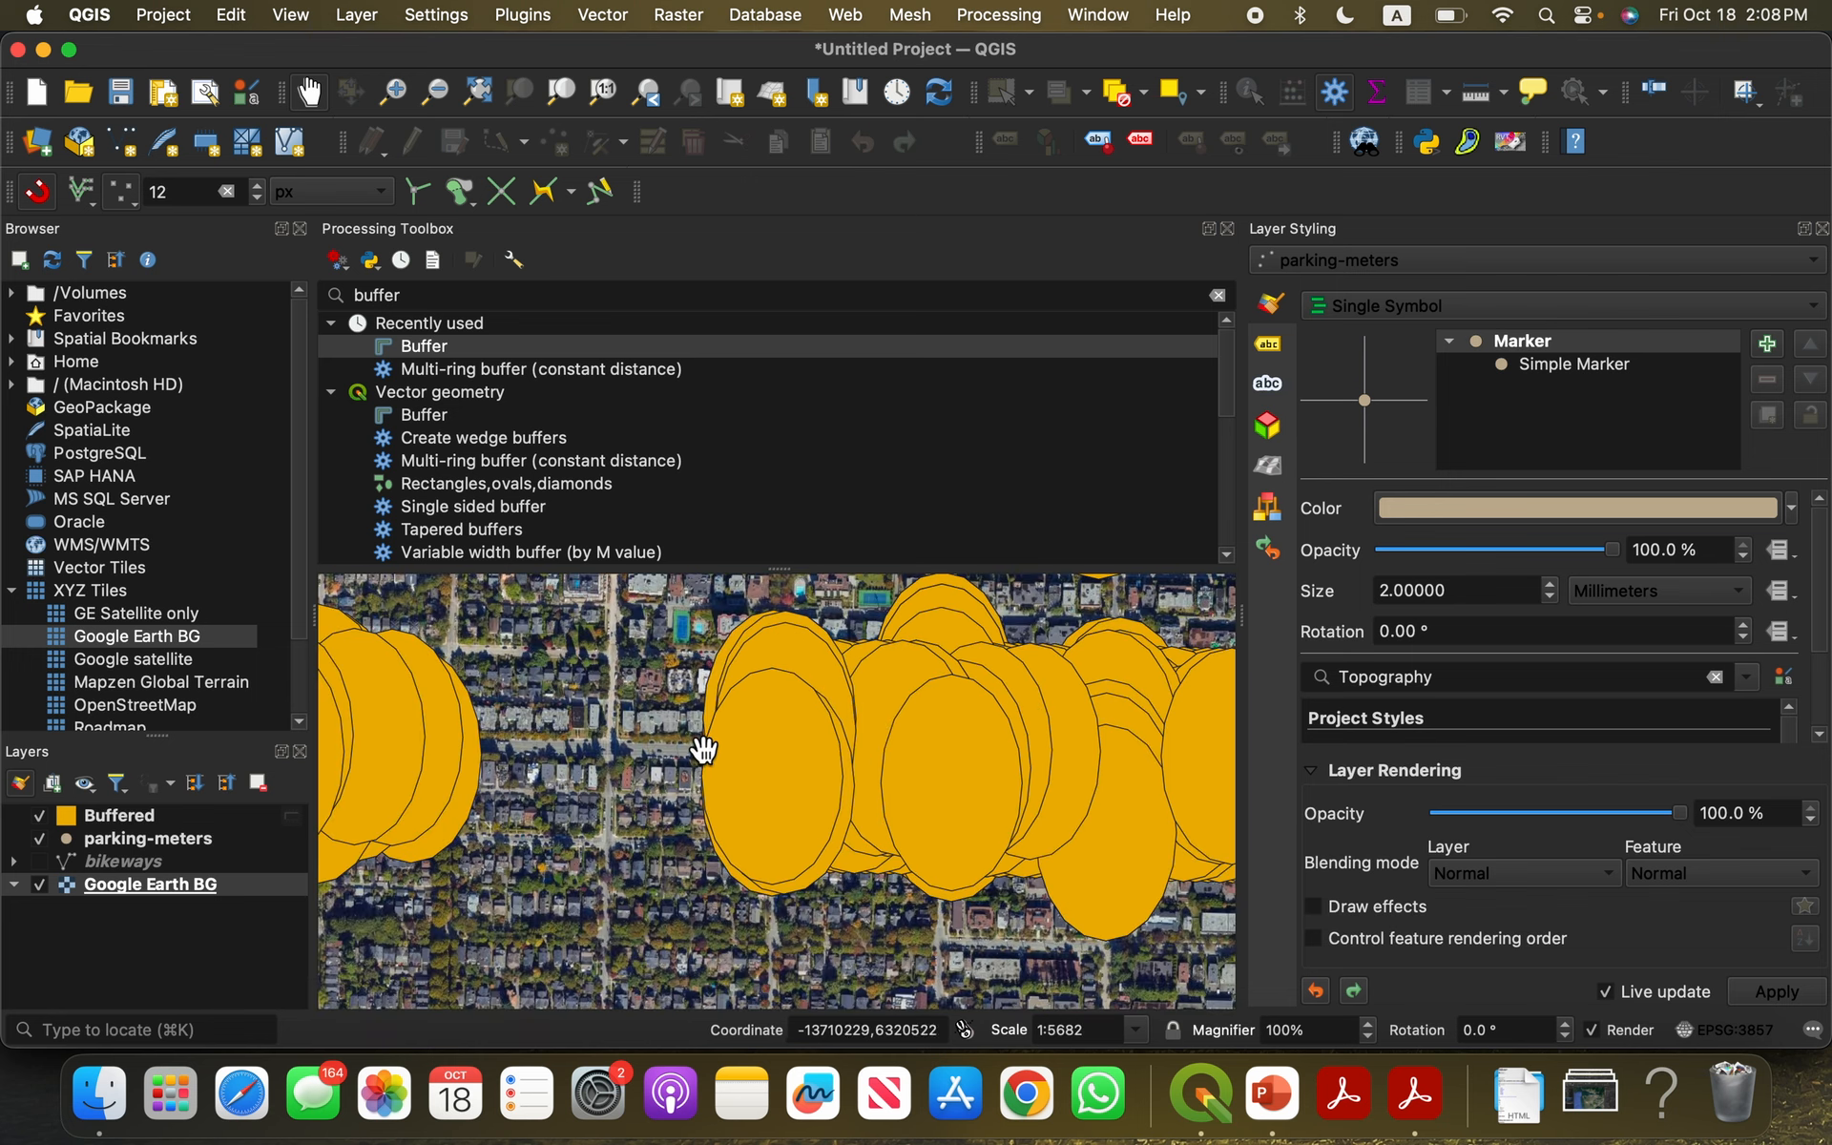
{"action": "scroll", "coordinate": [656, 744], "scroll_direction": "down", "scroll_amount": 2}
{"action": "scroll", "coordinate": [654, 756], "scroll_direction": "down", "scroll_amount": 1}
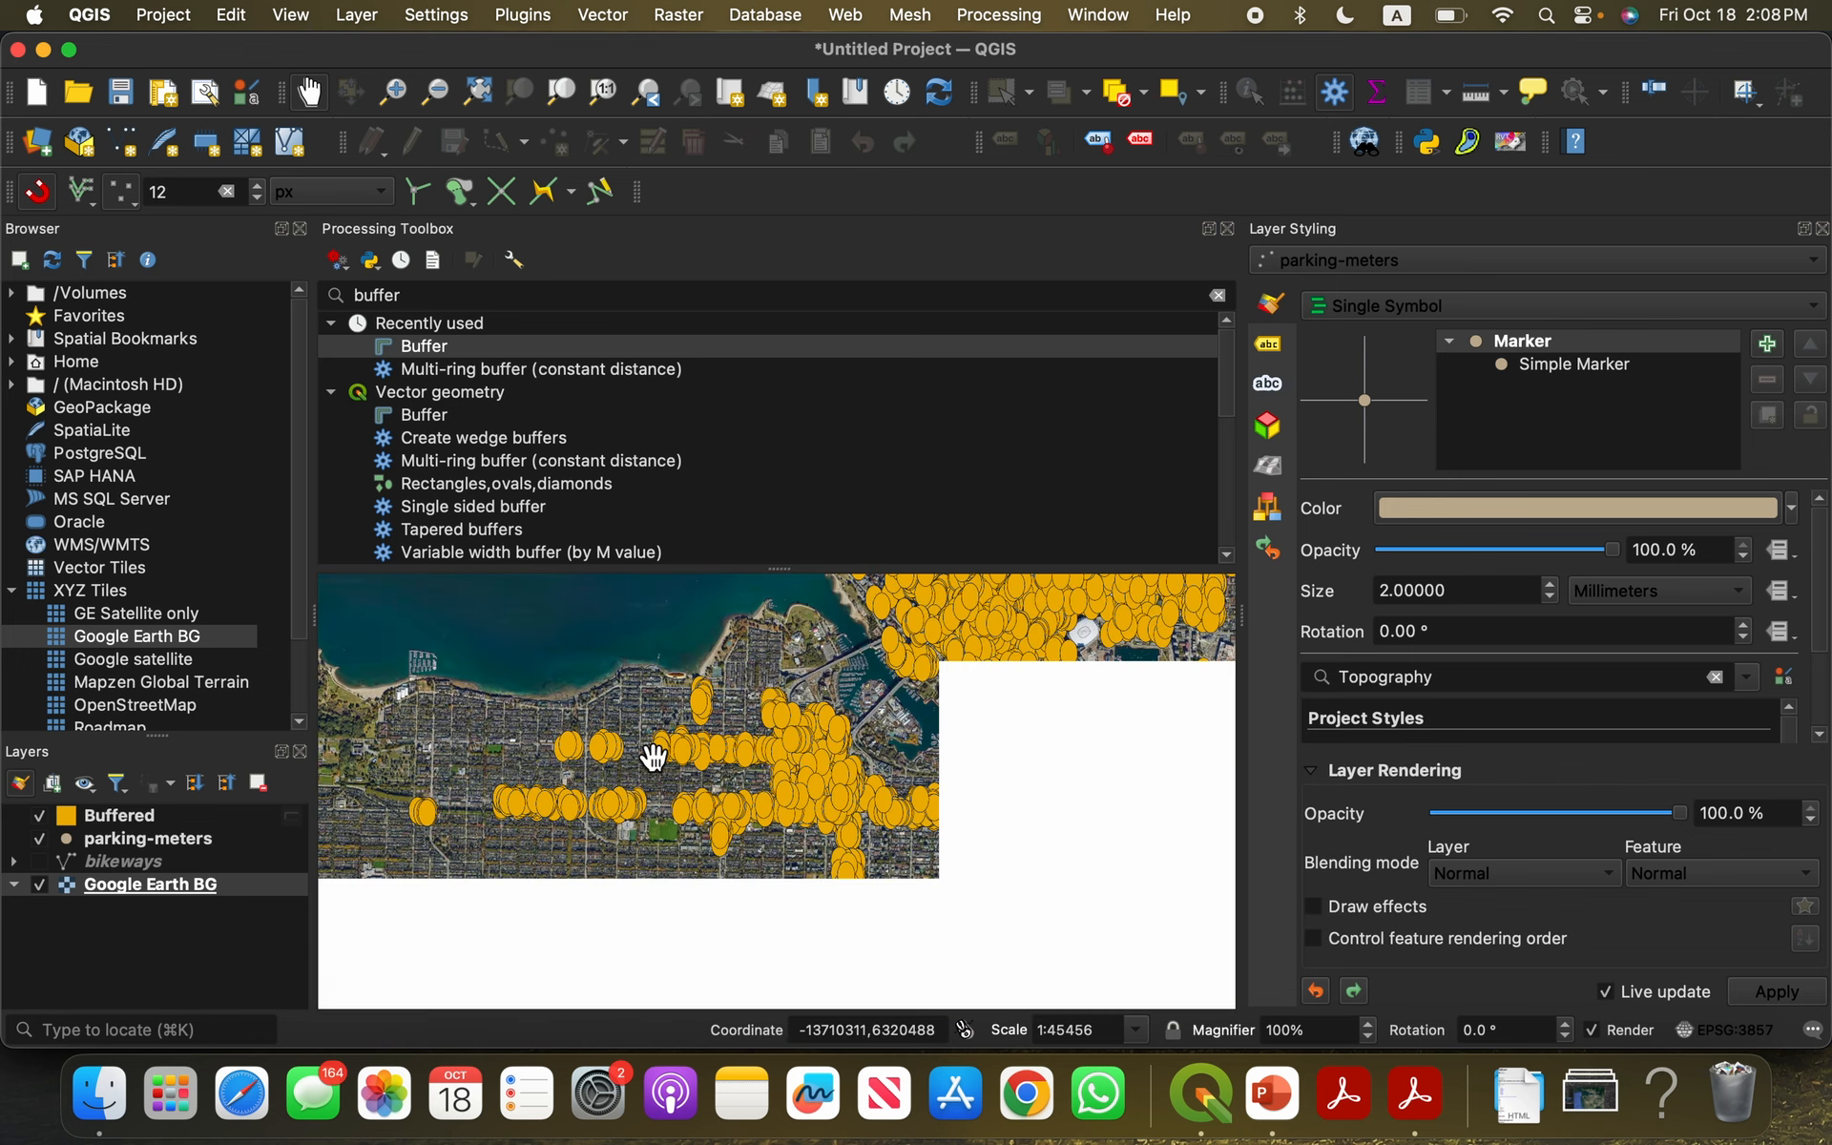
{"action": "left_click_drag", "start_coordinate": [703, 728], "coordinate": [613, 764]}
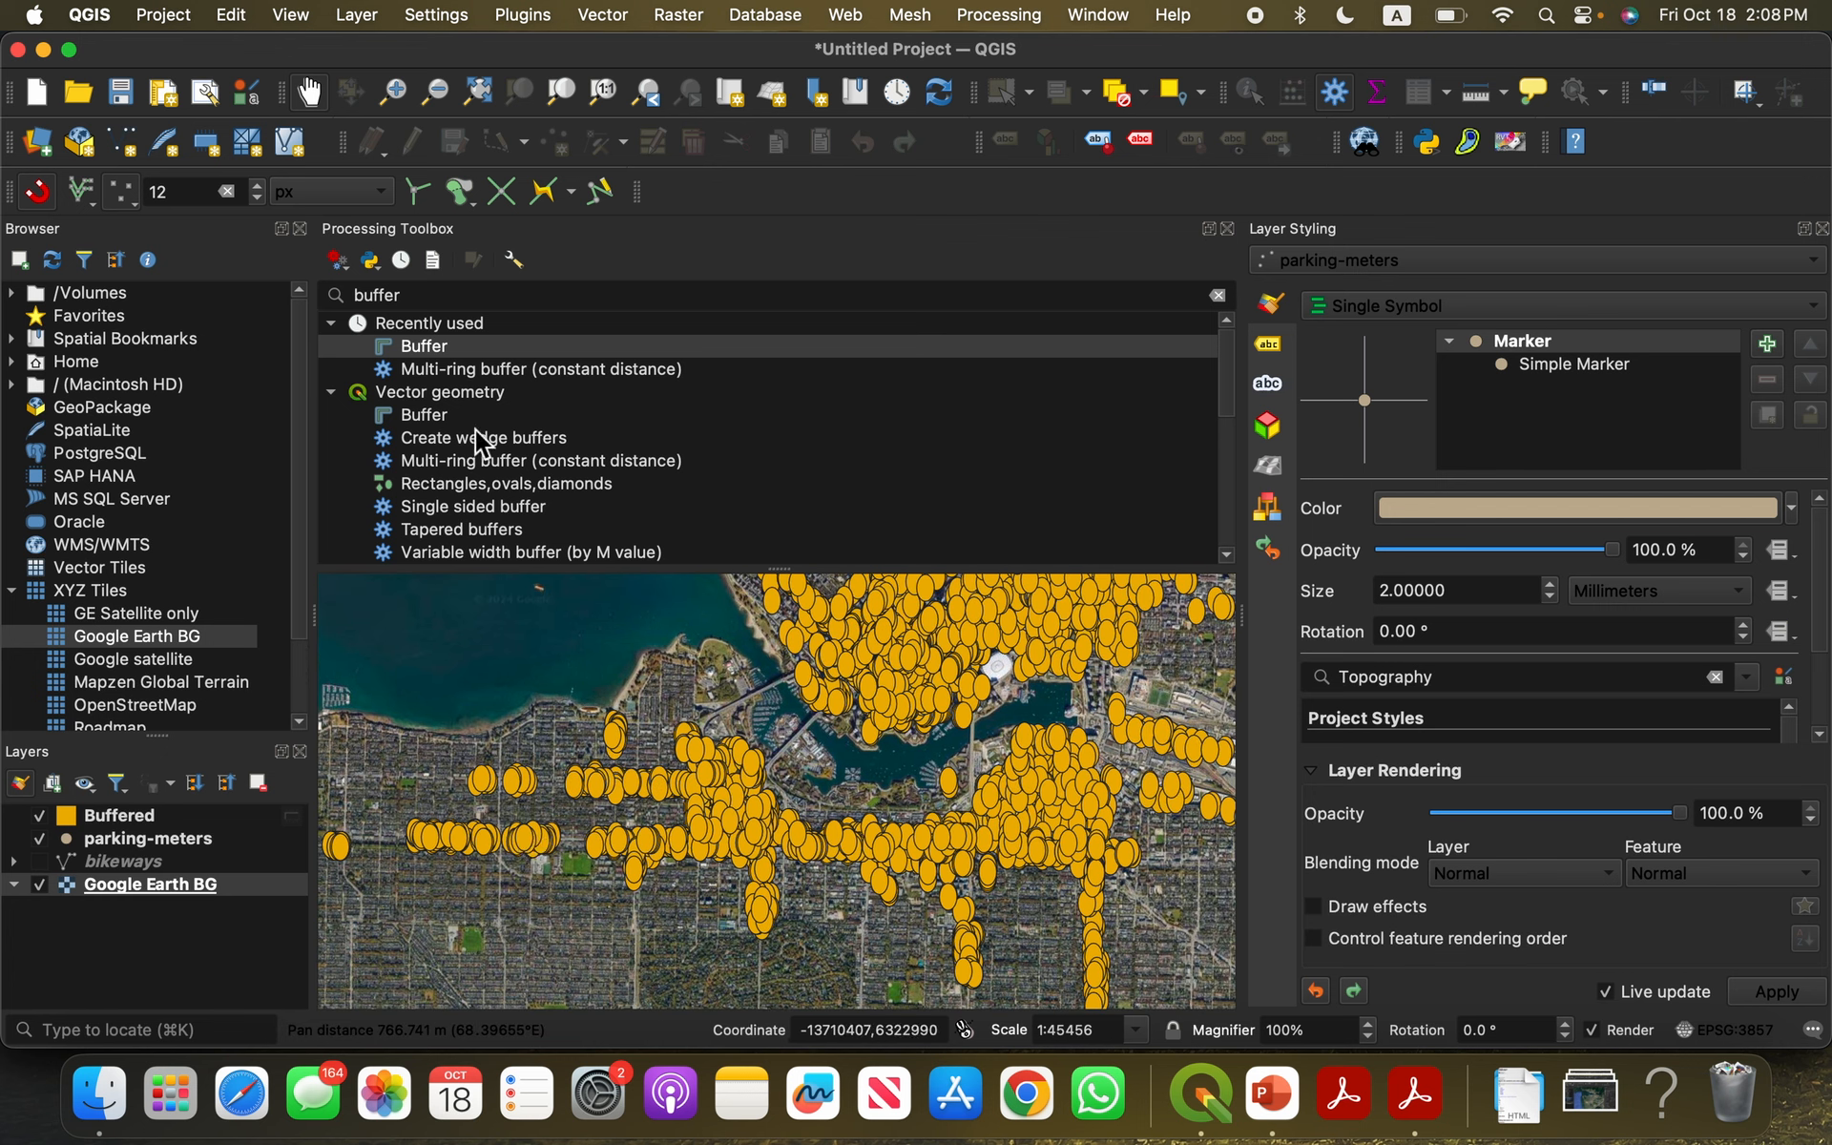
{"action": "scroll", "coordinate": [728, 805], "scroll_direction": "up", "scroll_amount": 2}
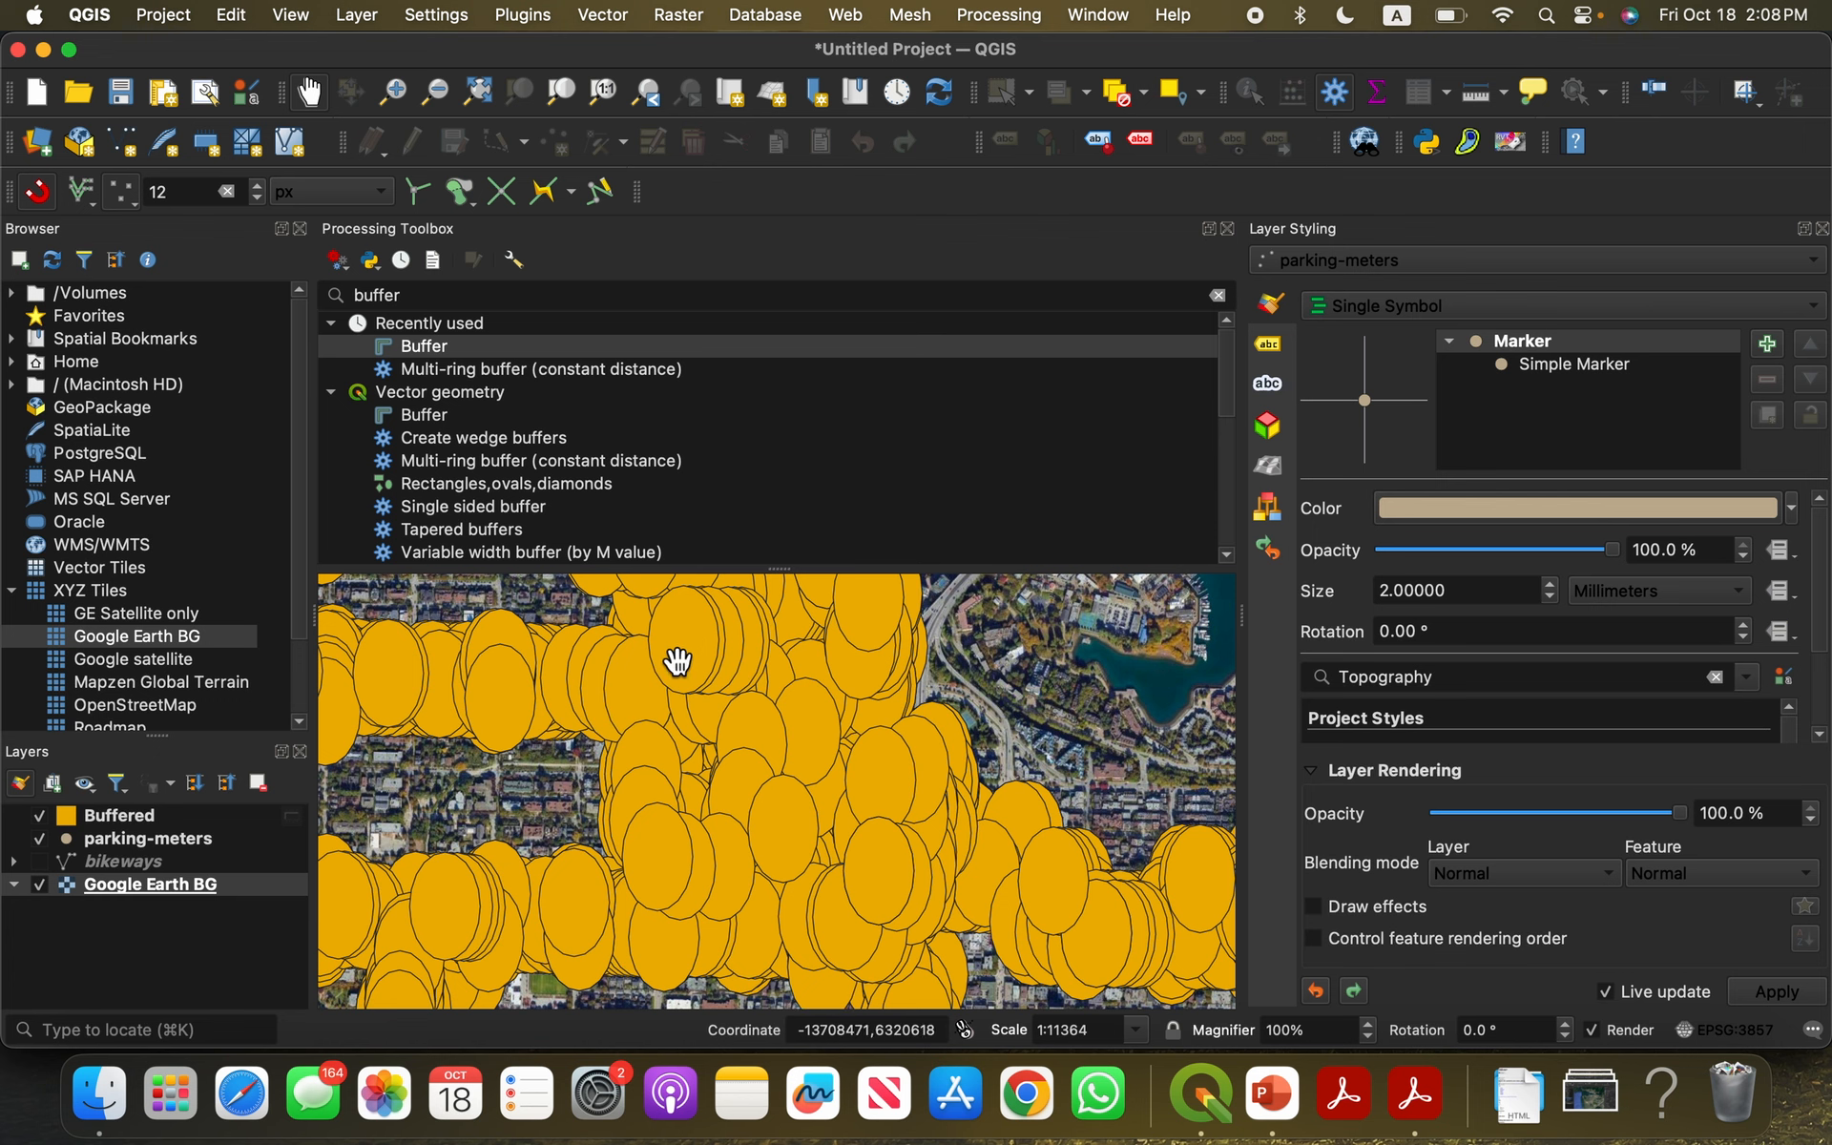
{"action": "left_click", "coordinate": [436, 352]}
{"action": "double_click", "coordinate": [437, 361]}
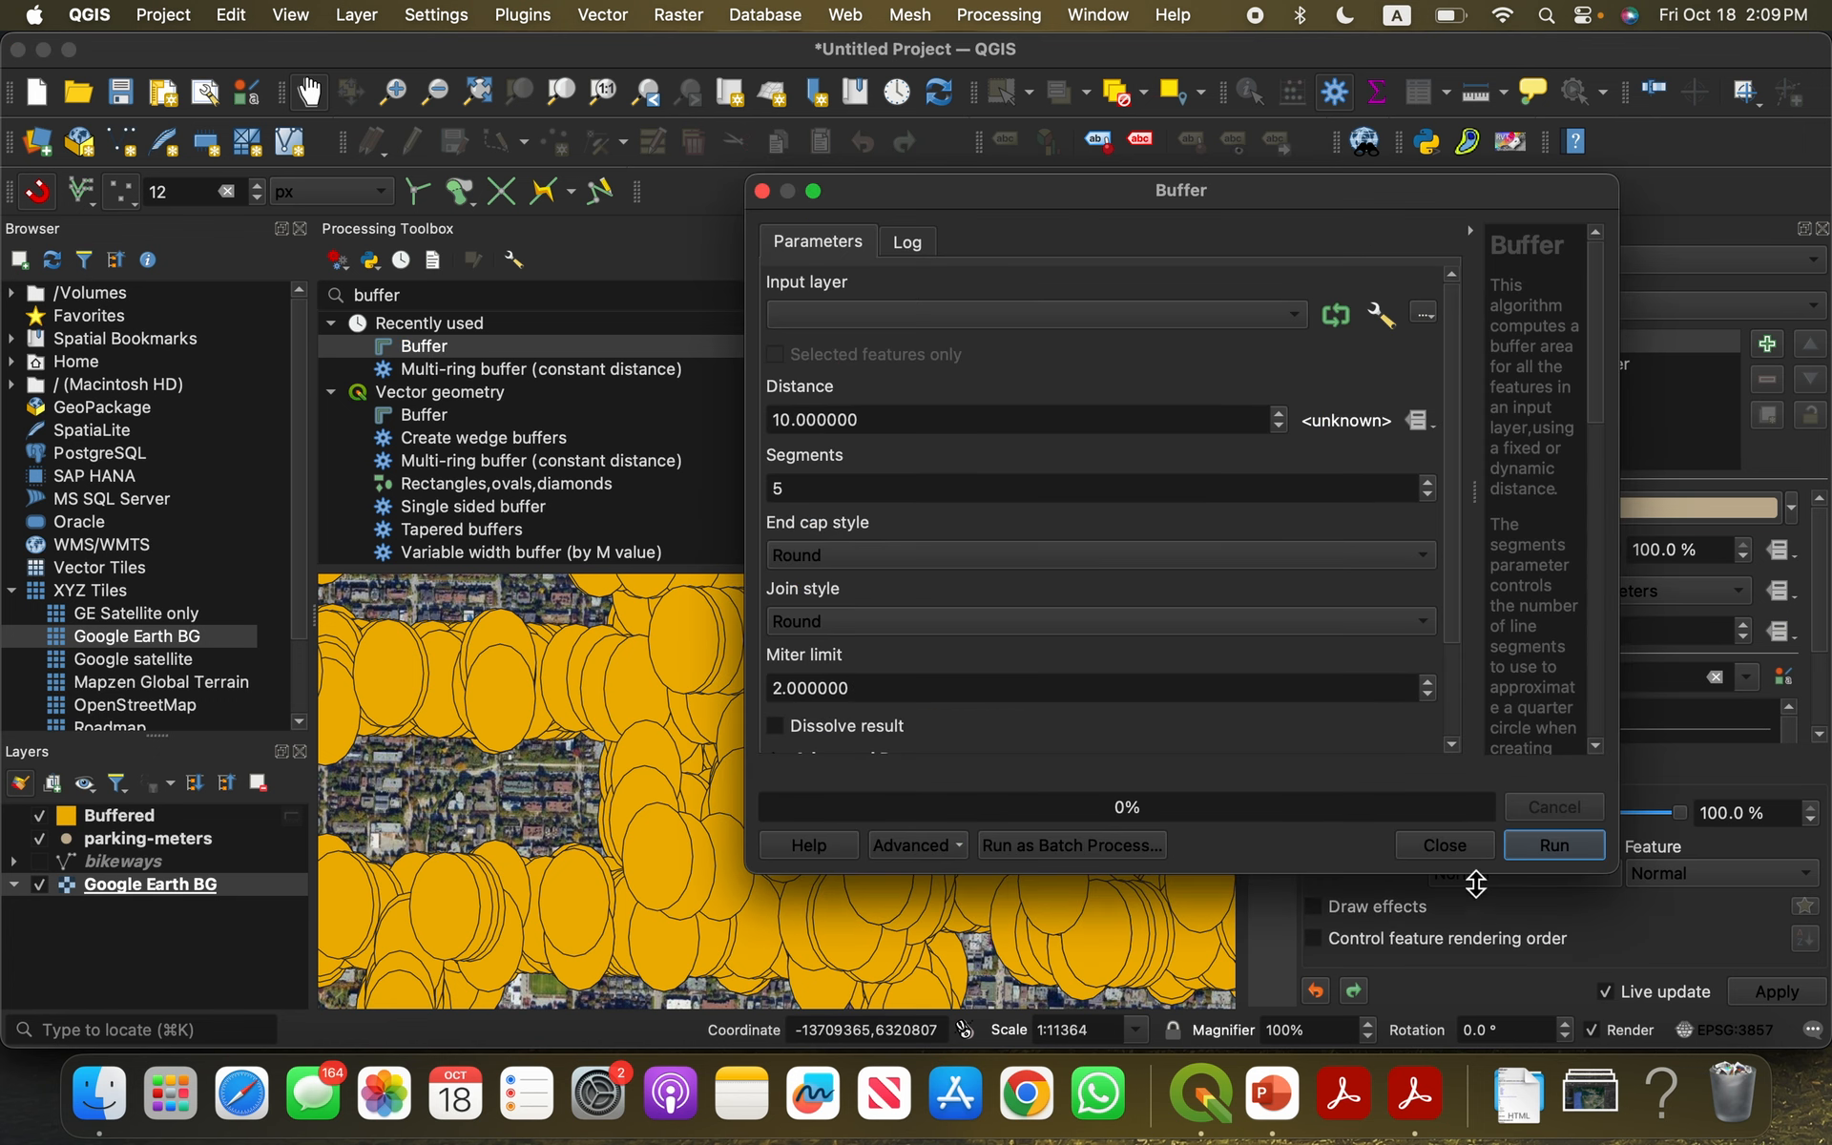
{"action": "left_click", "coordinate": [1460, 843]}
Step: Remove the undissolved Buffered layer from the project
{"action": "right_click", "coordinate": [160, 819]}
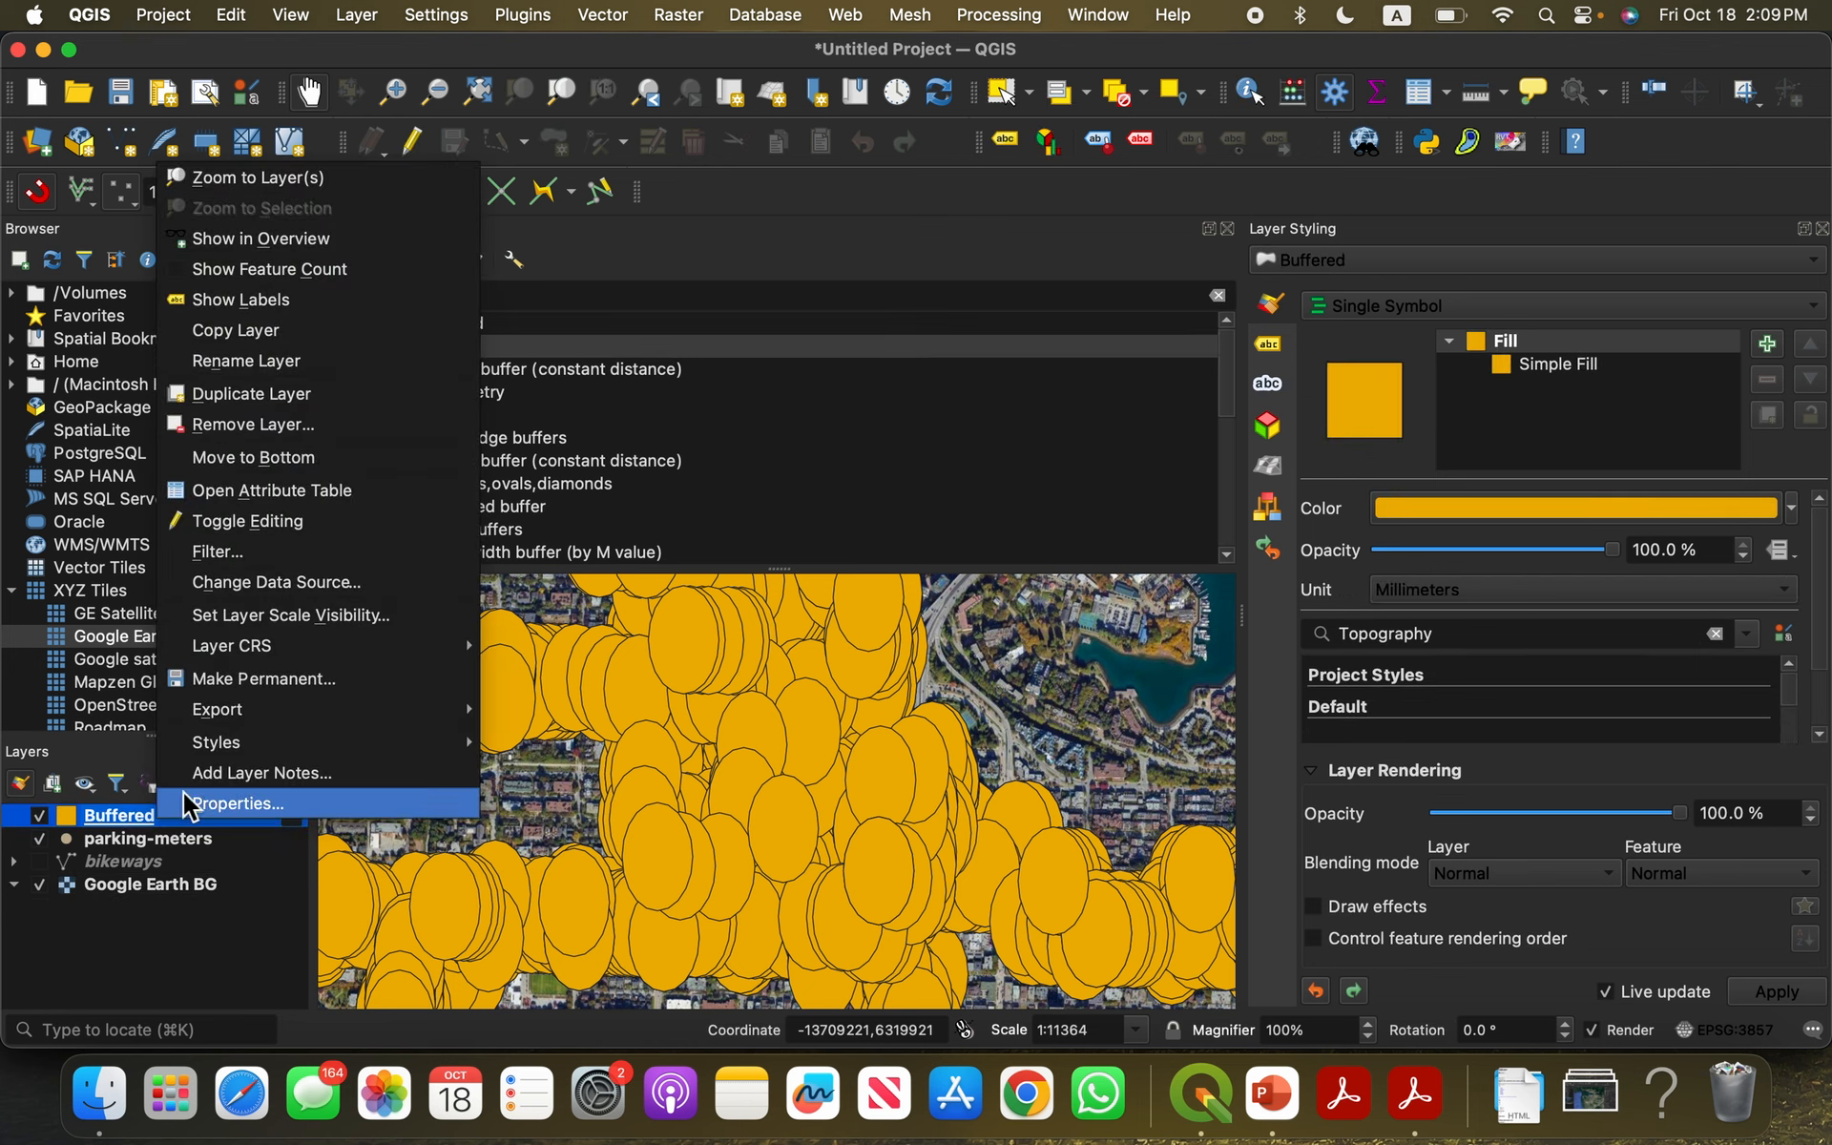
{"action": "left_click", "coordinate": [254, 424]}
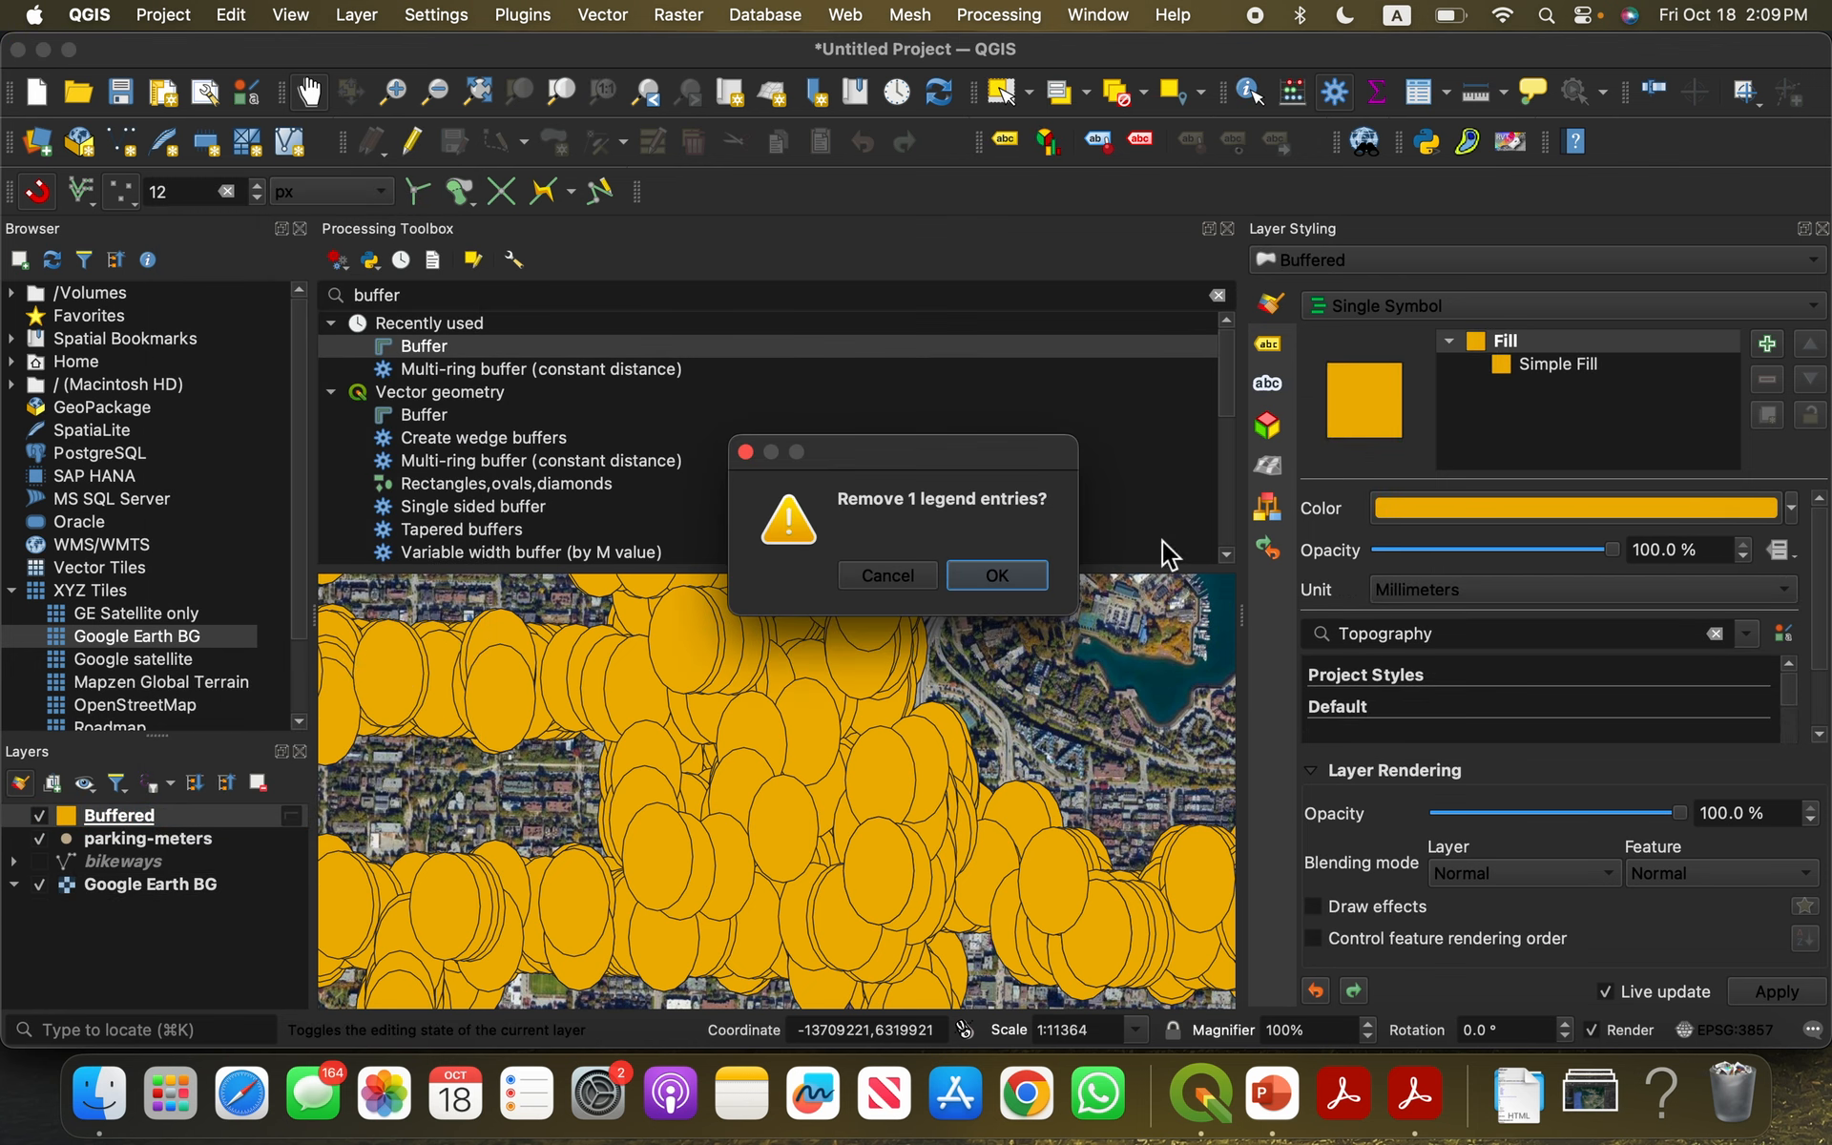
{"action": "left_click", "coordinate": [996, 587]}
Step: Run Buffer on the parking-meters layer with a distance of 0.001 degrees and the result dissolved
{"action": "double_click", "coordinate": [490, 344]}
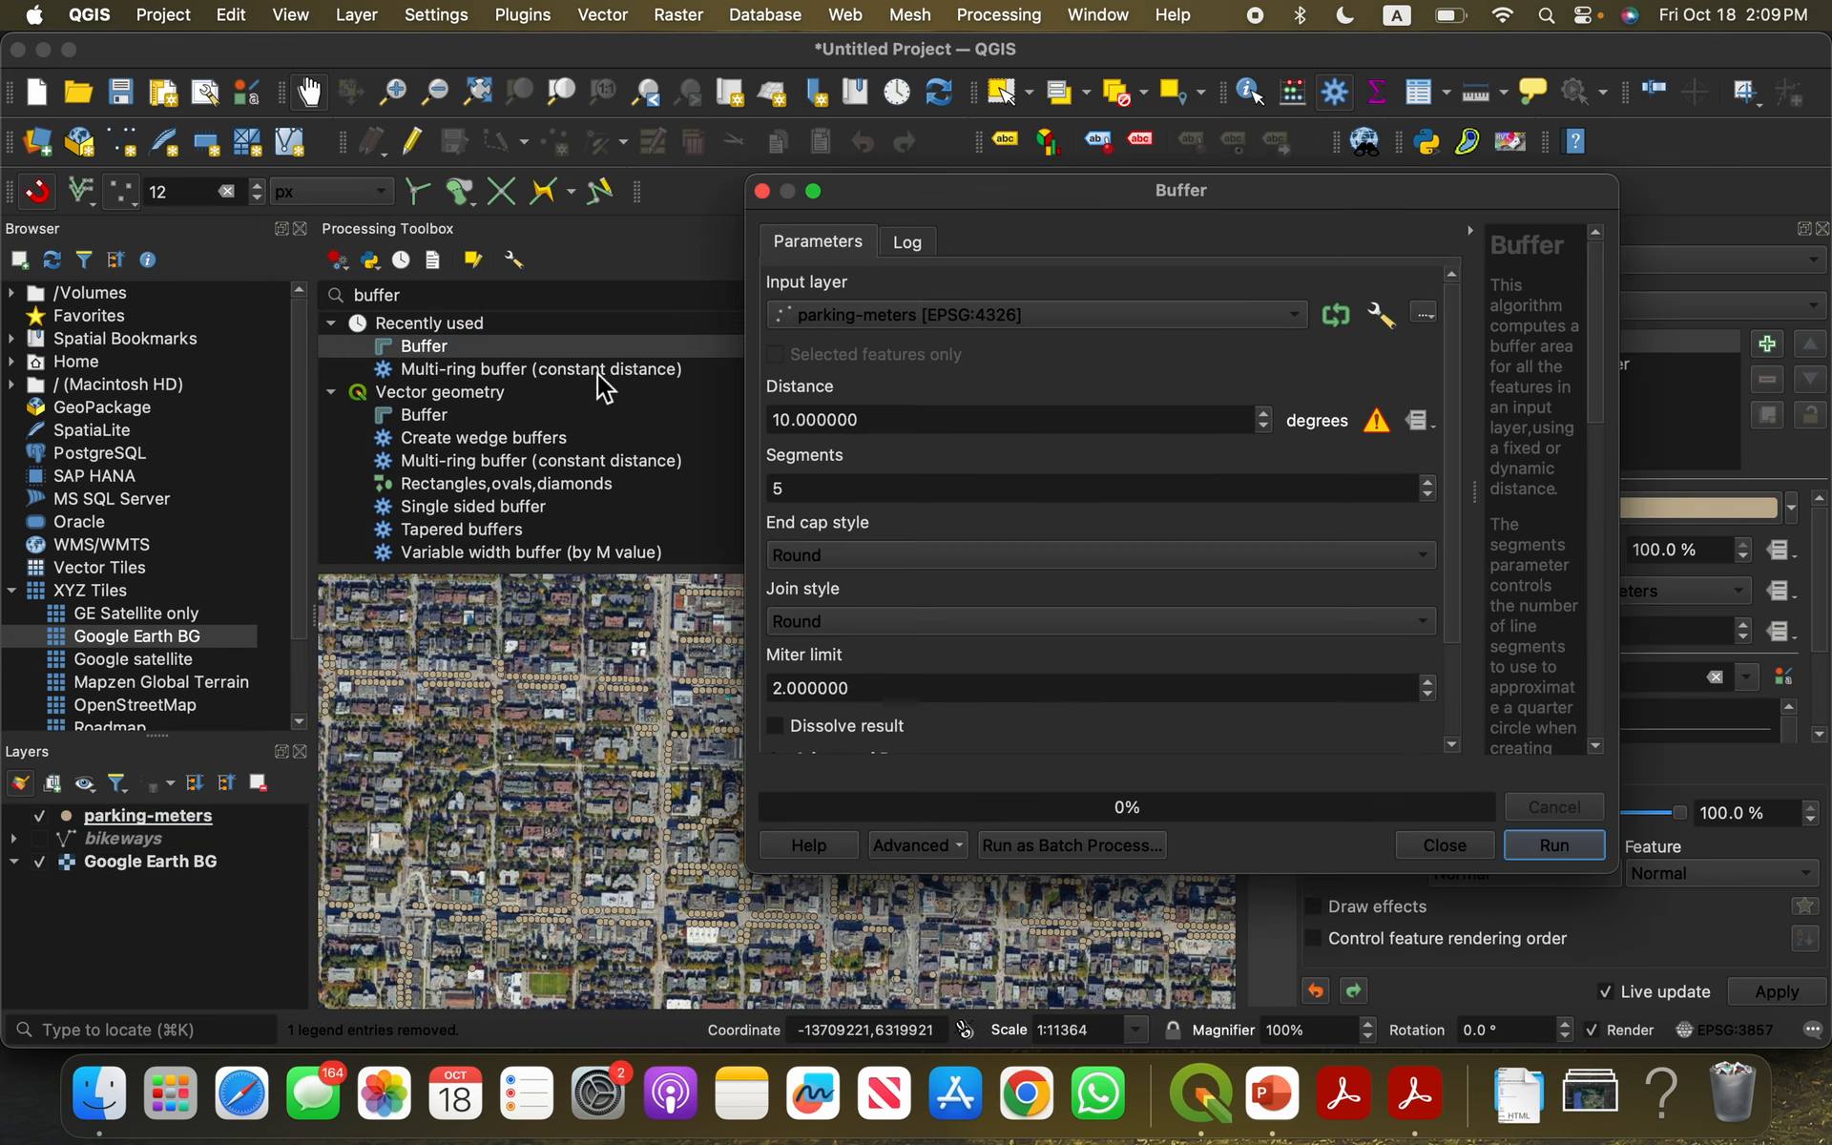
{"action": "double_click", "coordinate": [1058, 425]}
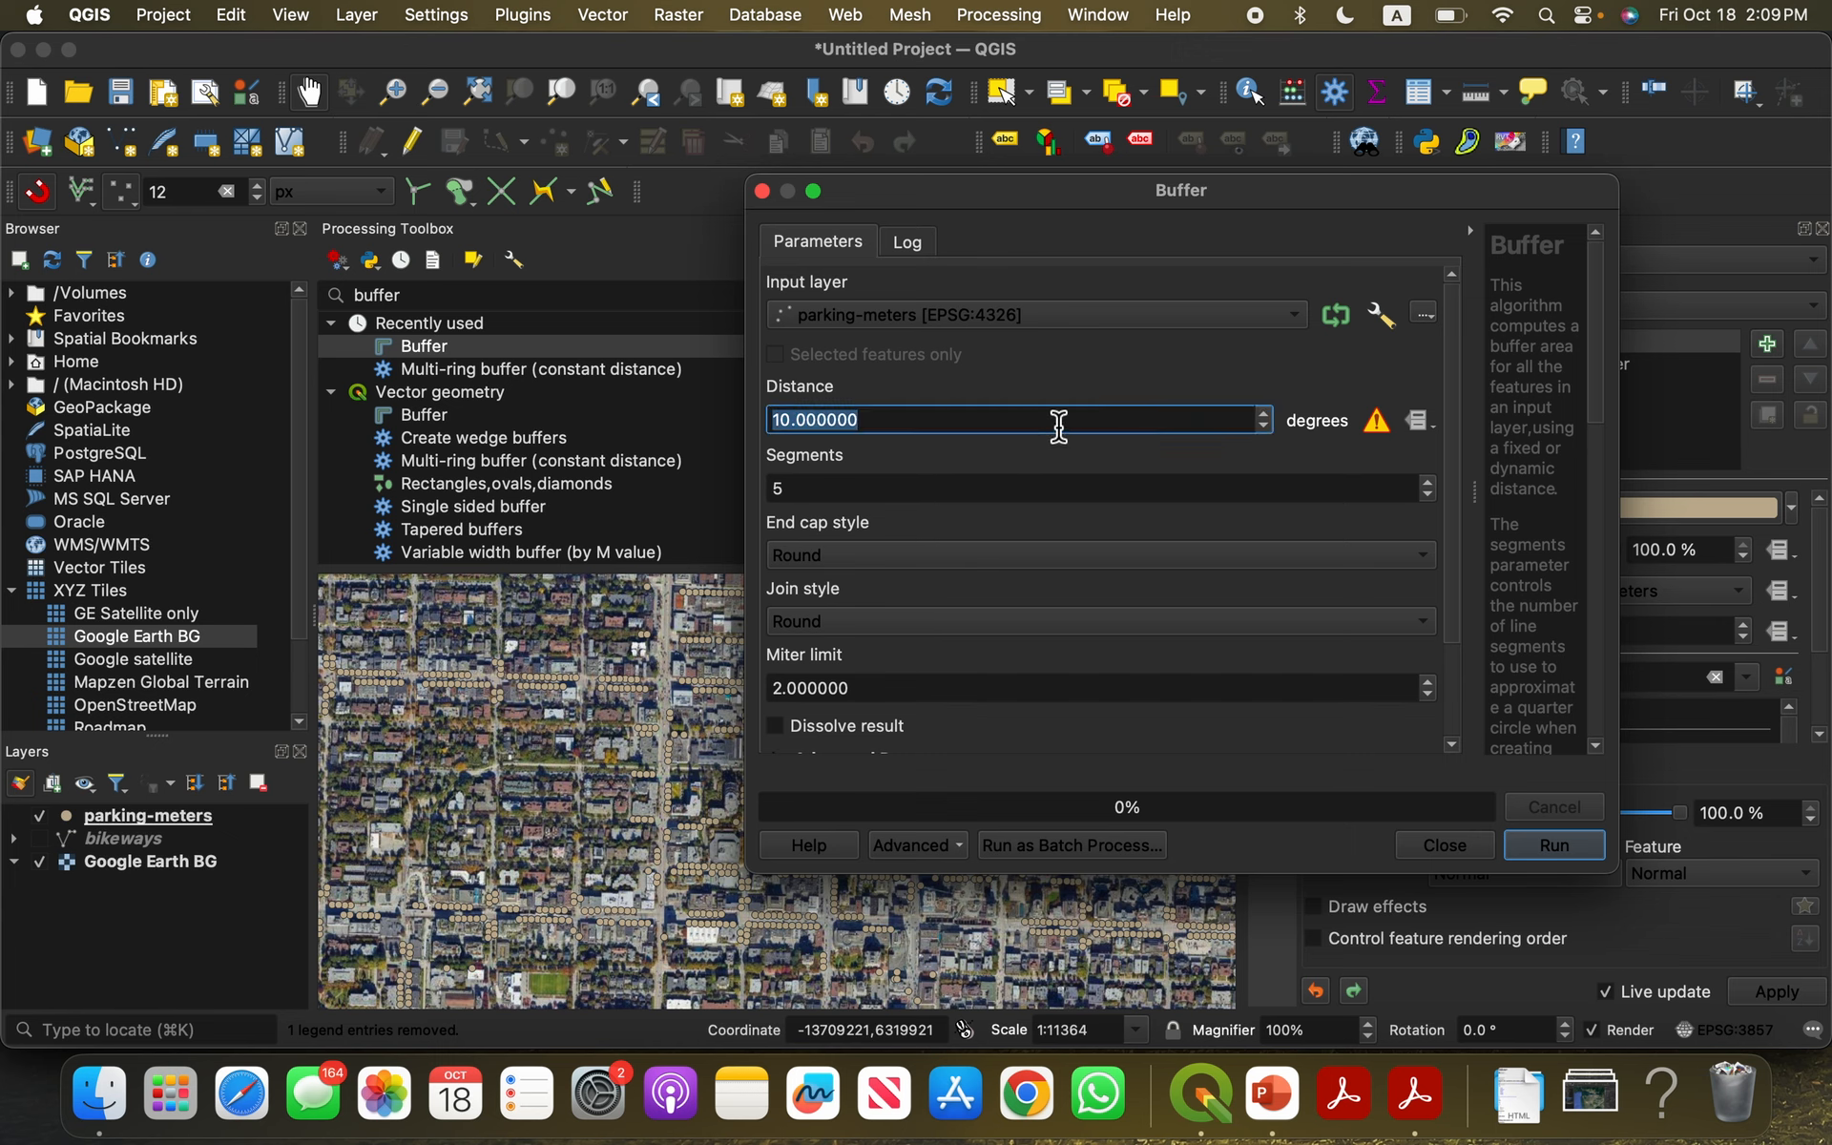
{"action": "type", "text": "0.001"}
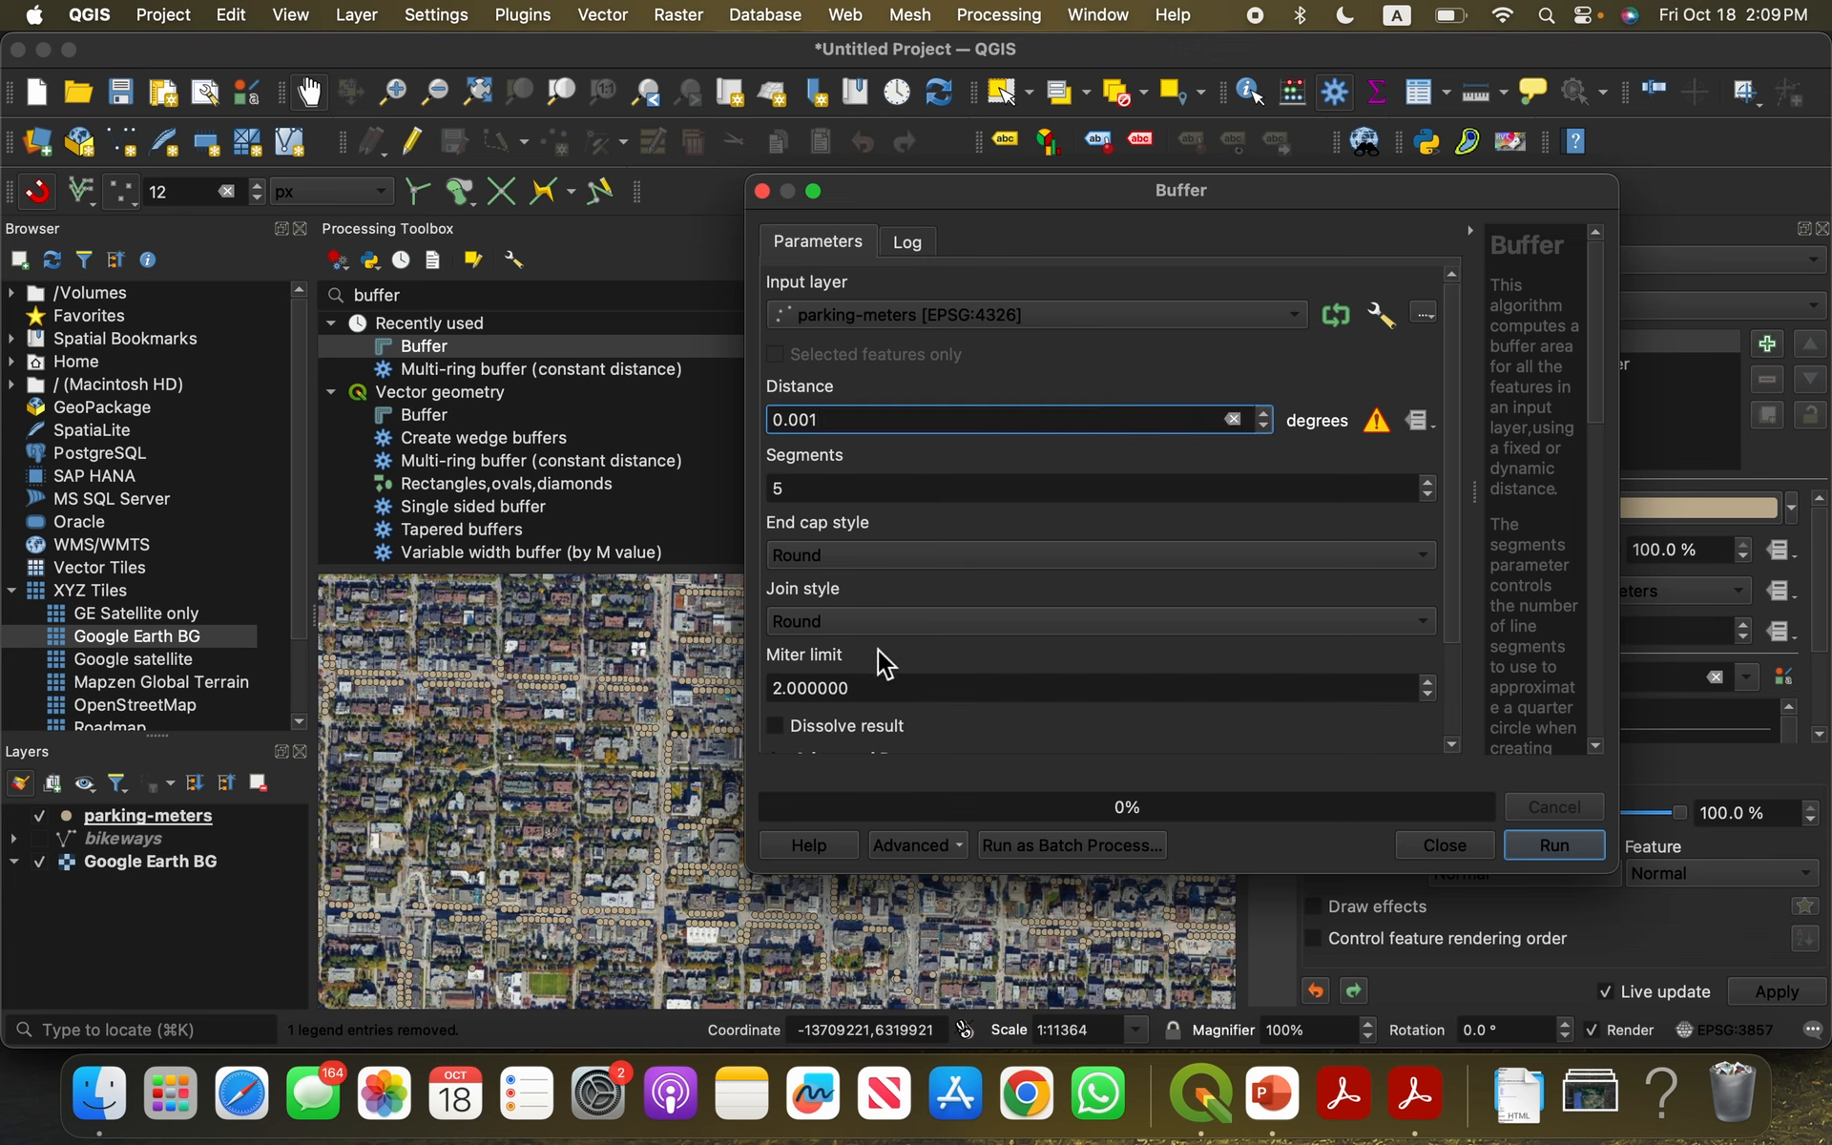
{"action": "left_click", "coordinate": [788, 729]}
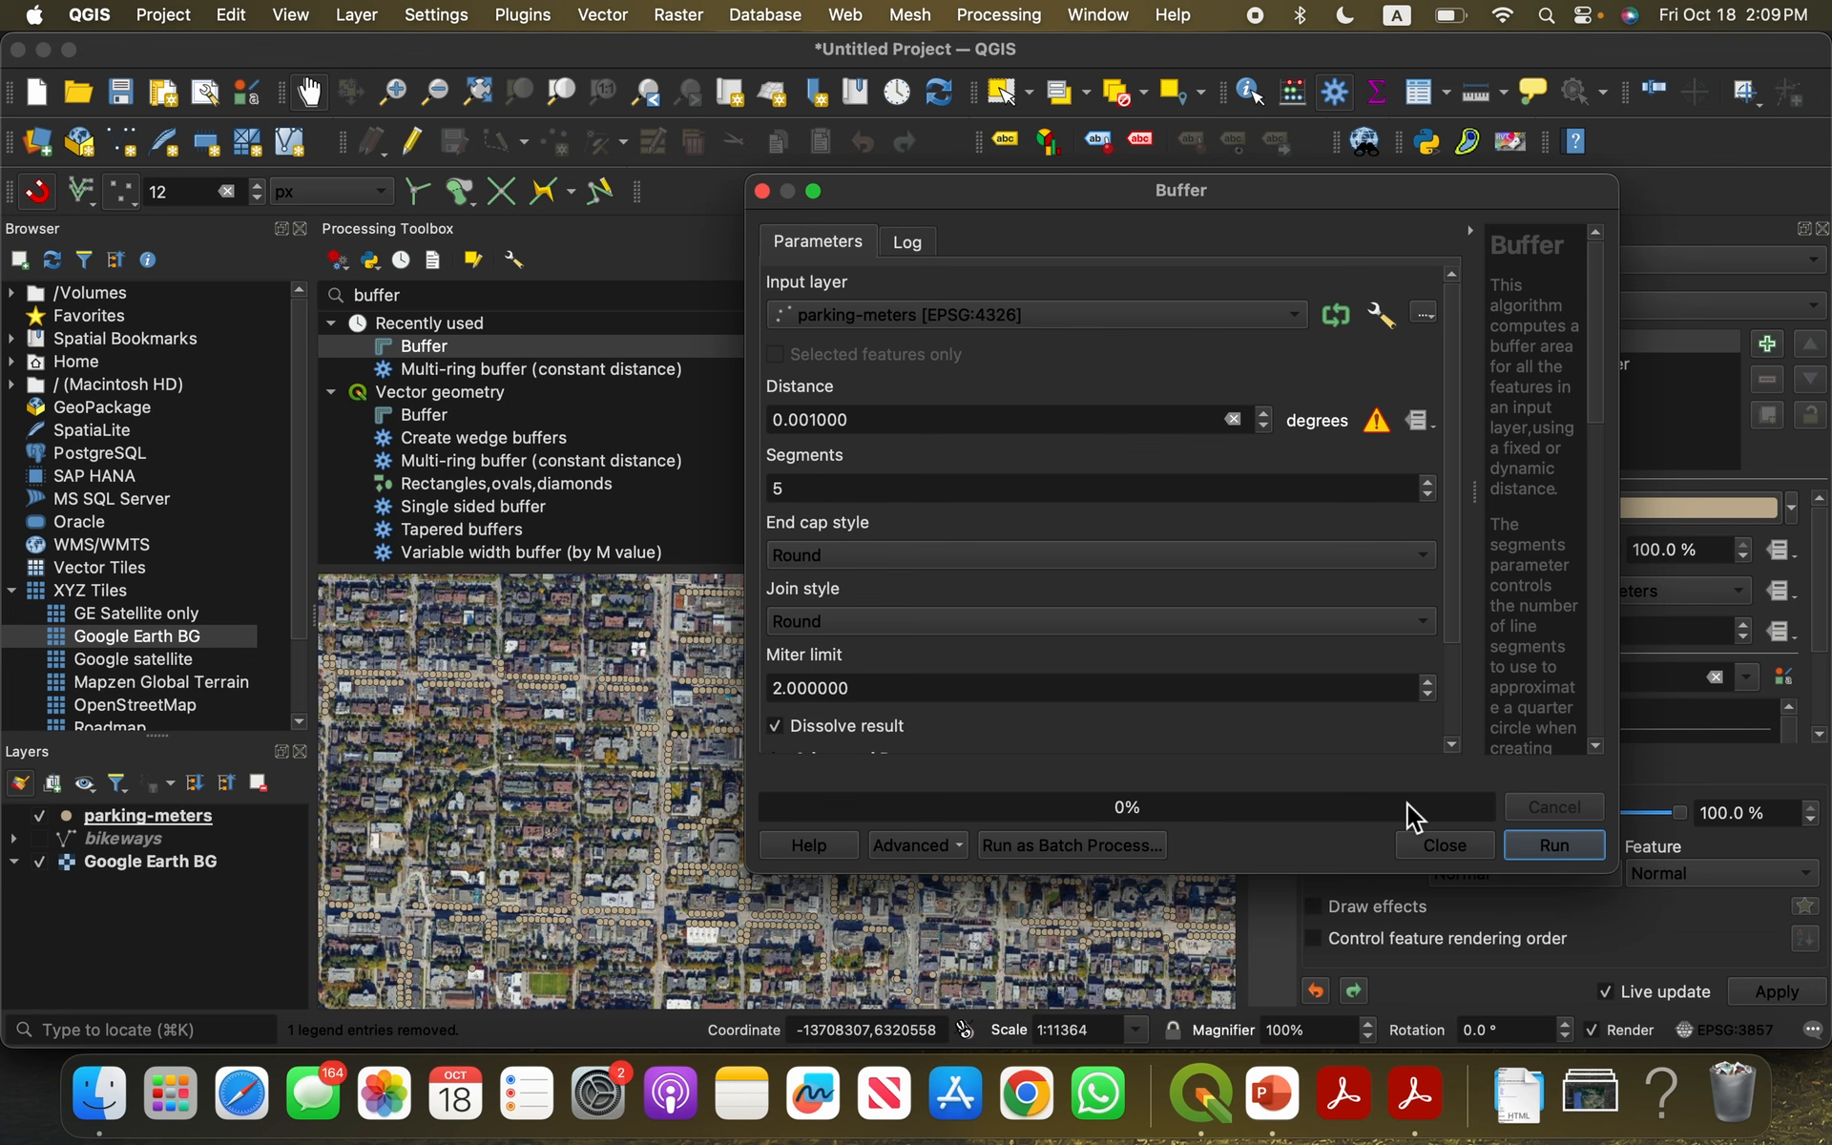
{"action": "left_click", "coordinate": [1576, 857]}
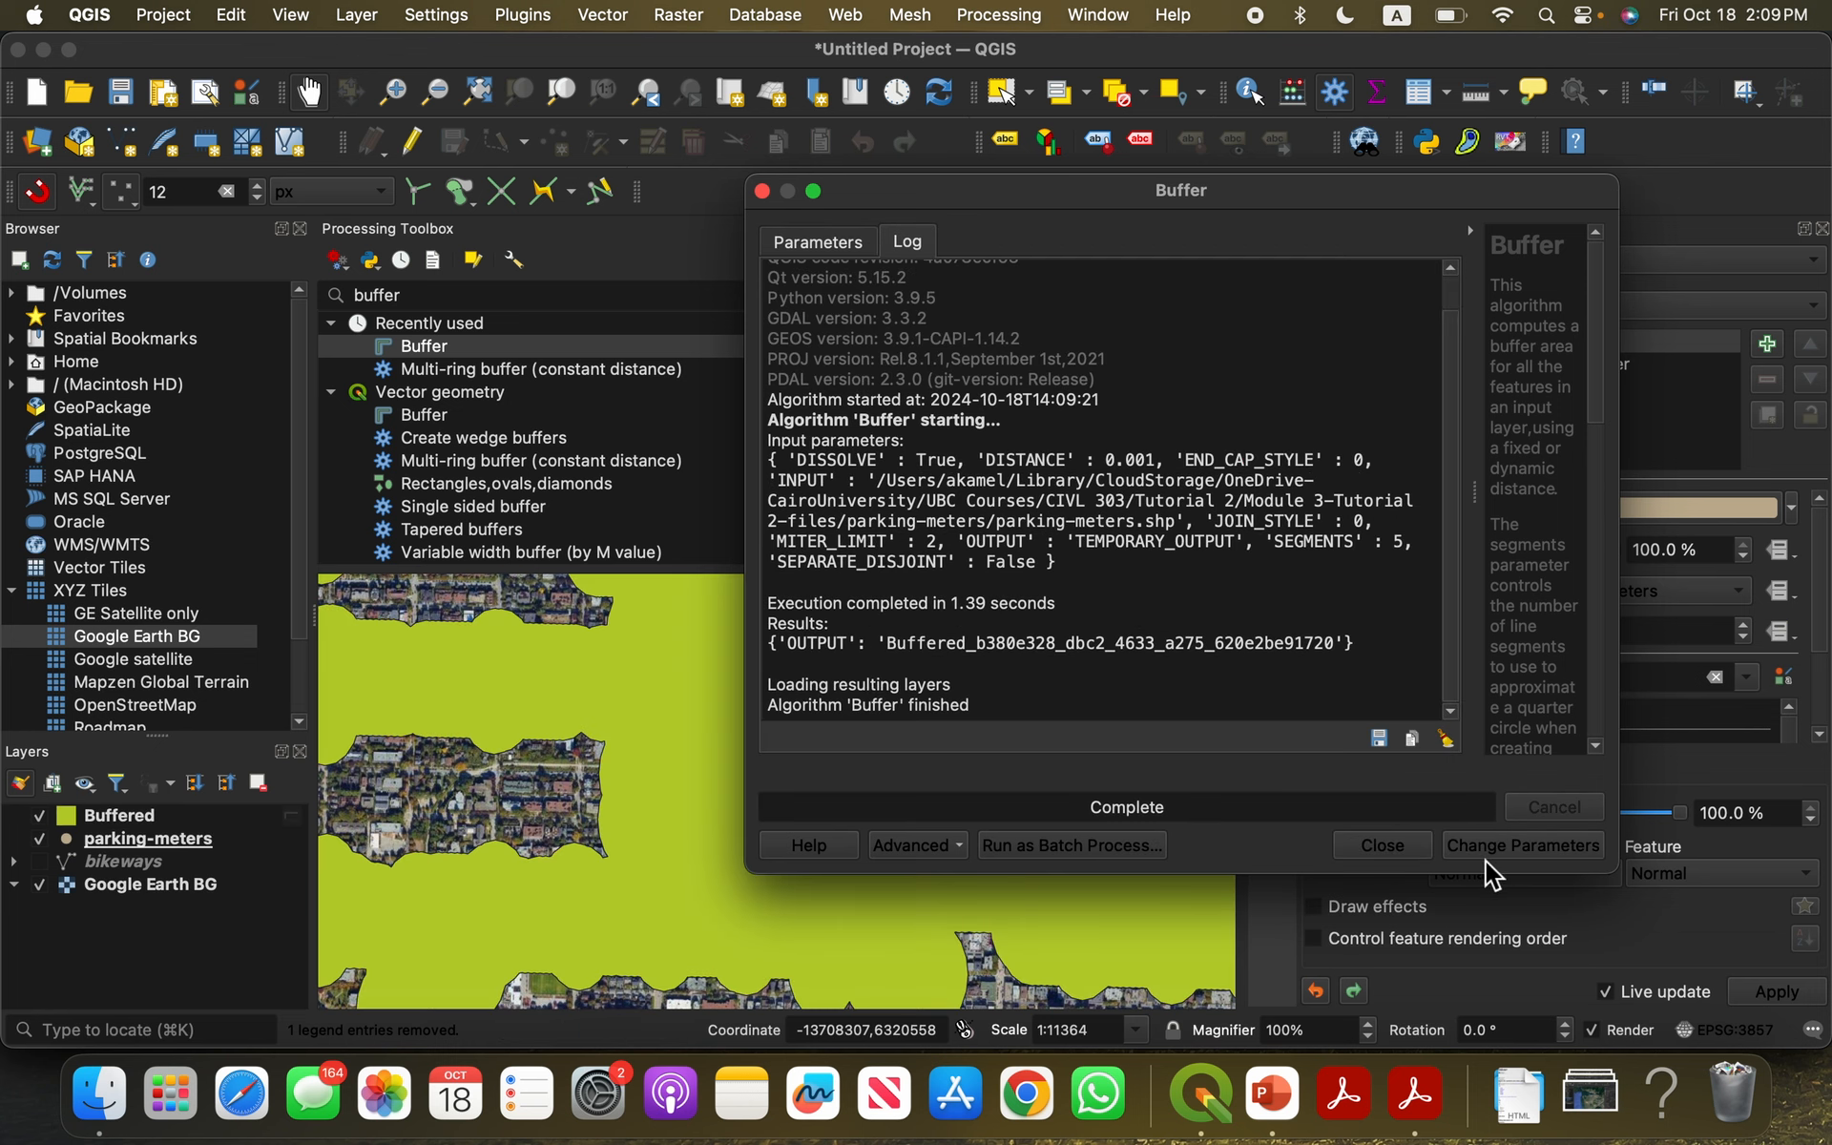
{"action": "left_click", "coordinate": [1402, 845]}
Step: Close the Processing Toolbox and hide the parking-meters and Buffered layers, leaving only the Google Earth BG basemap shown
{"action": "scroll", "coordinate": [1003, 820], "scroll_direction": "down", "scroll_amount": 1}
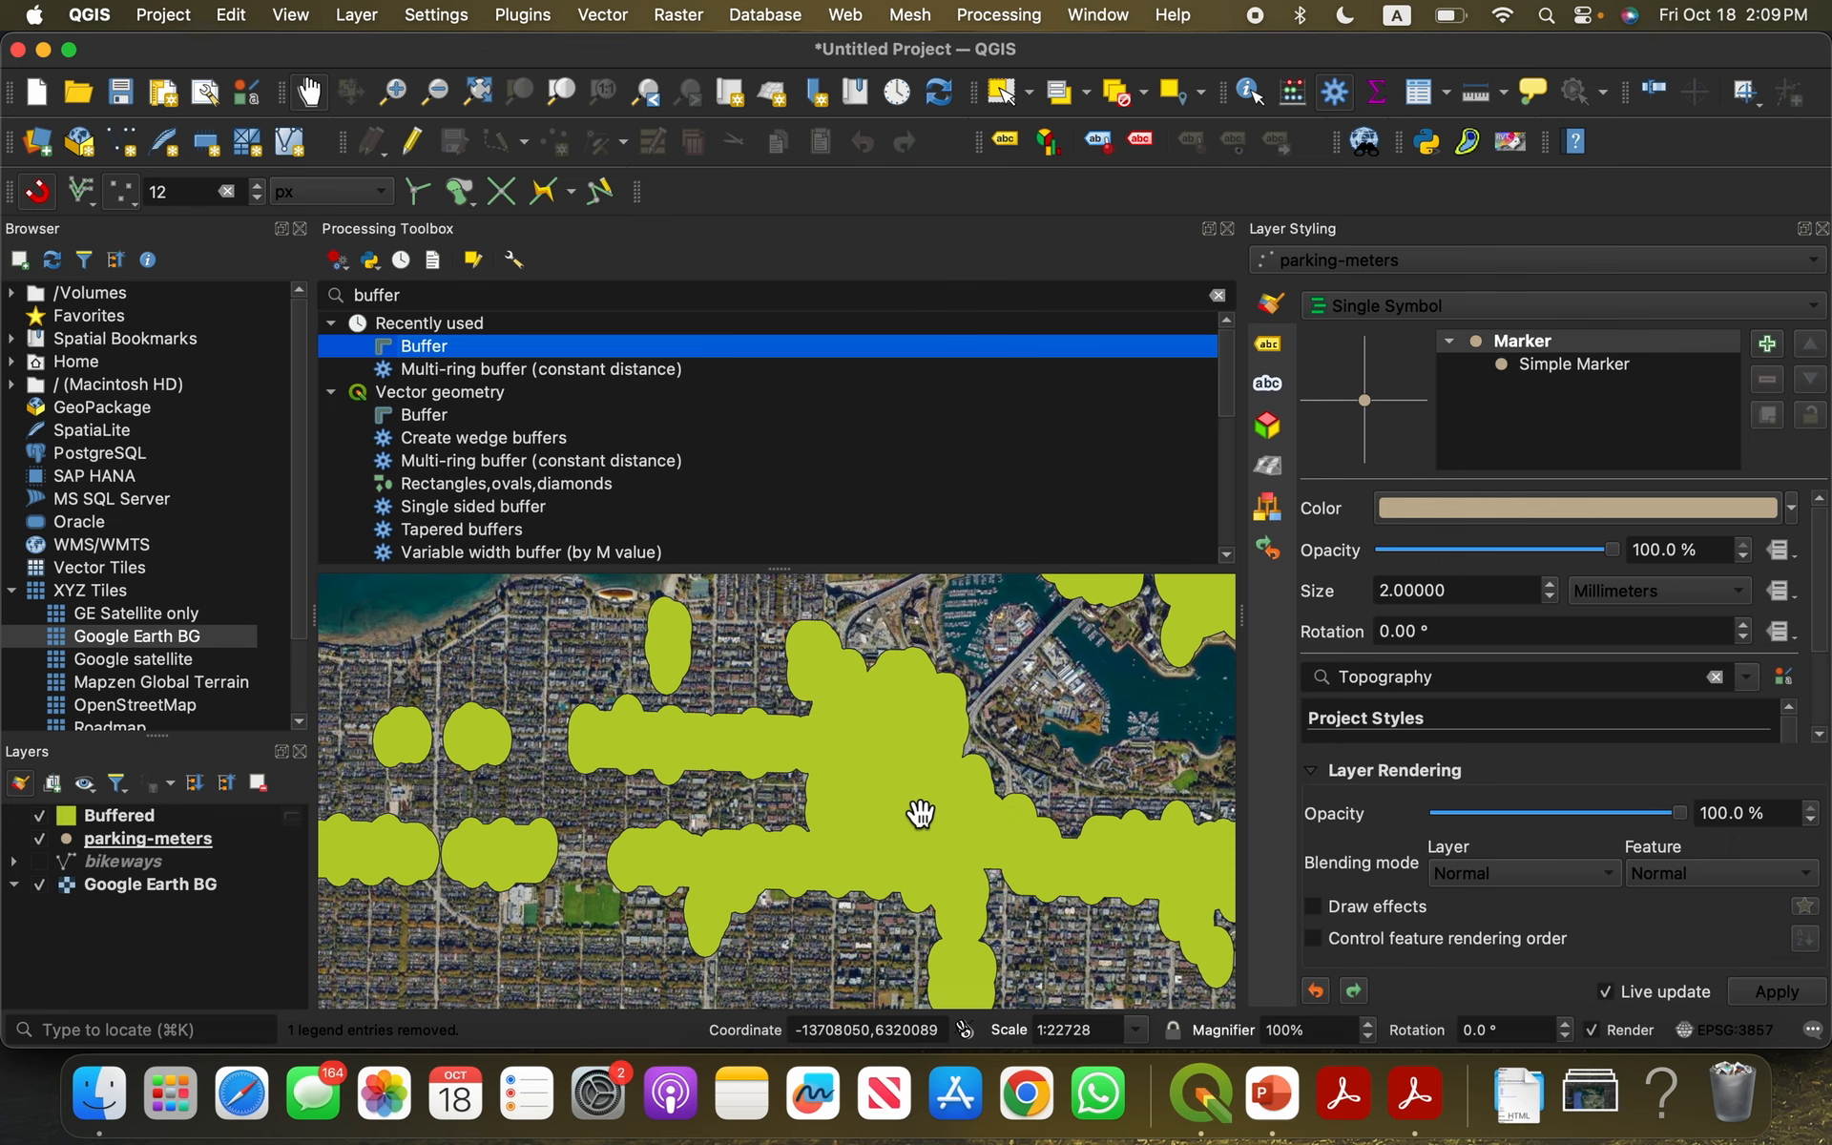
{"action": "left_click_drag", "start_coordinate": [753, 870], "coordinate": [705, 847]}
{"action": "scroll", "coordinate": [706, 850], "scroll_direction": "down", "scroll_amount": 1}
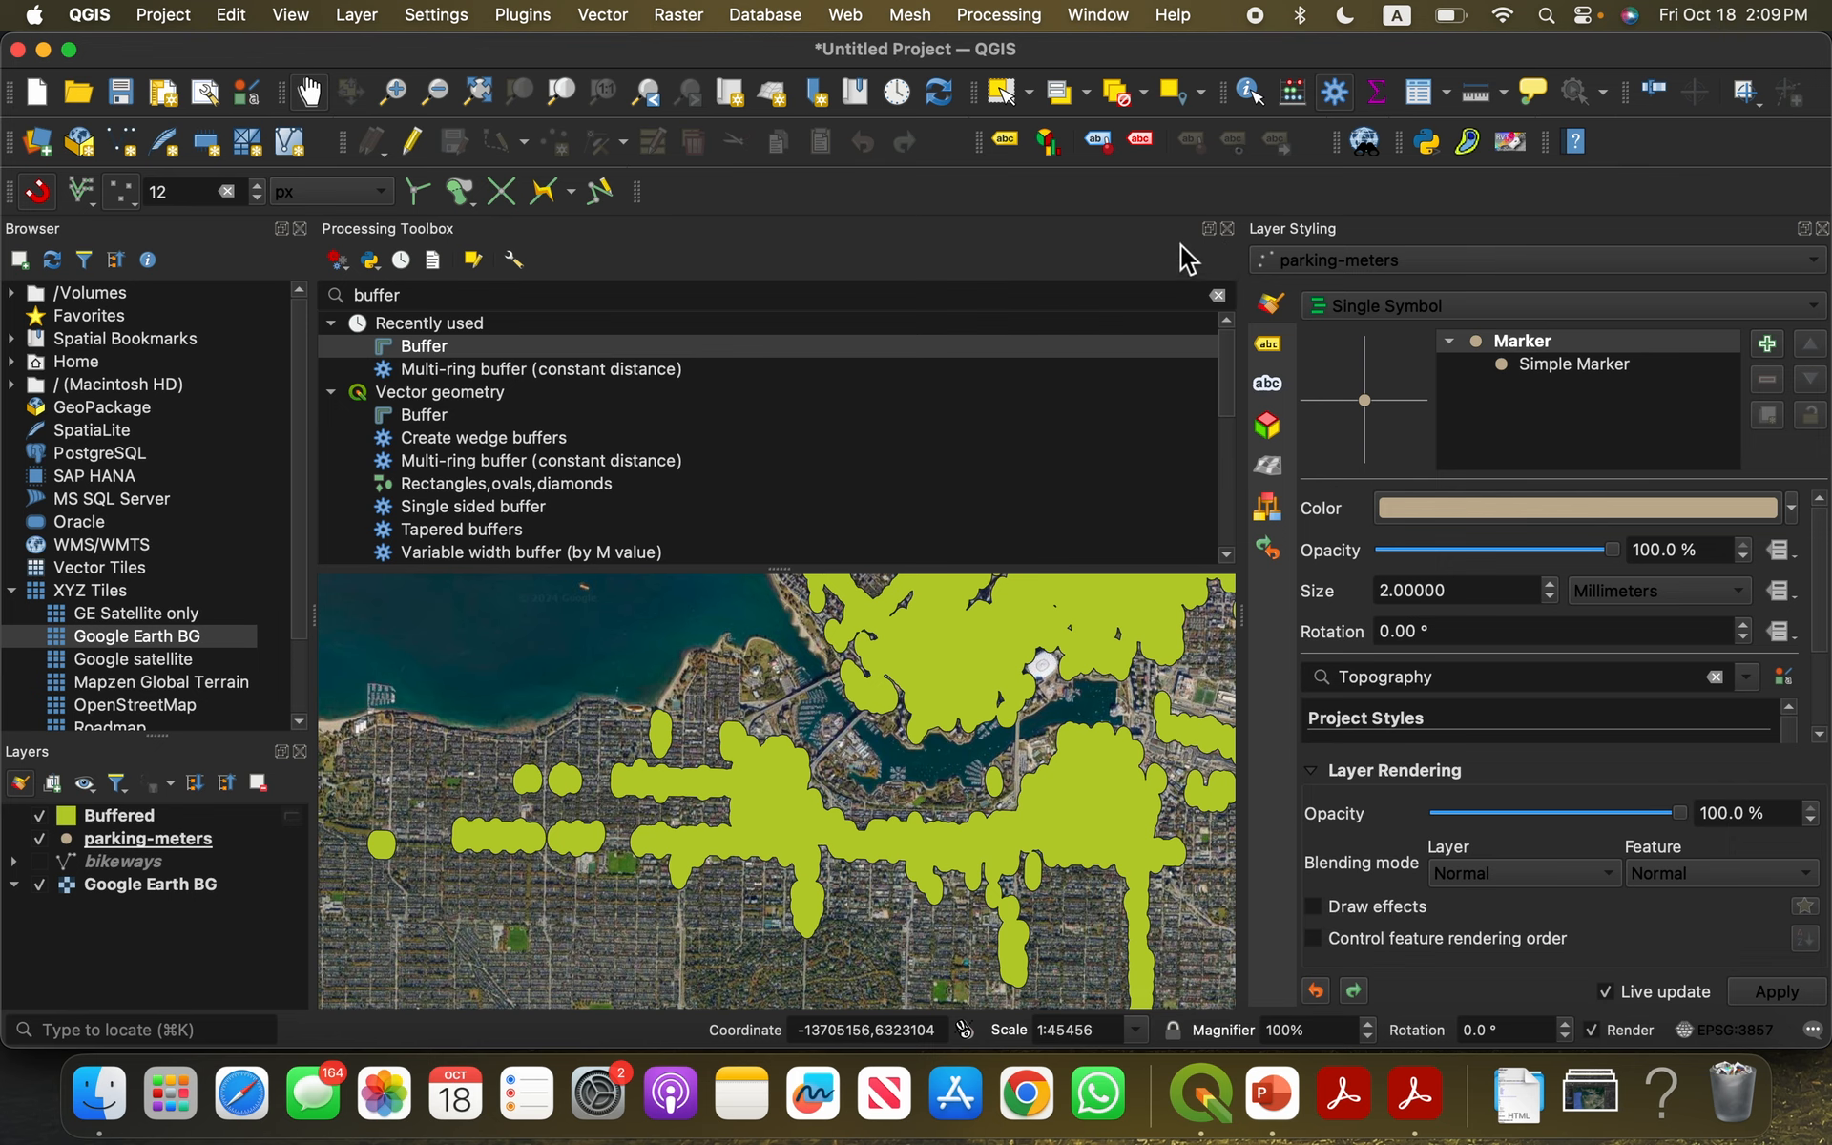
{"action": "left_click", "coordinate": [1227, 229]}
{"action": "scroll", "coordinate": [744, 578], "scroll_direction": "up", "scroll_amount": 1}
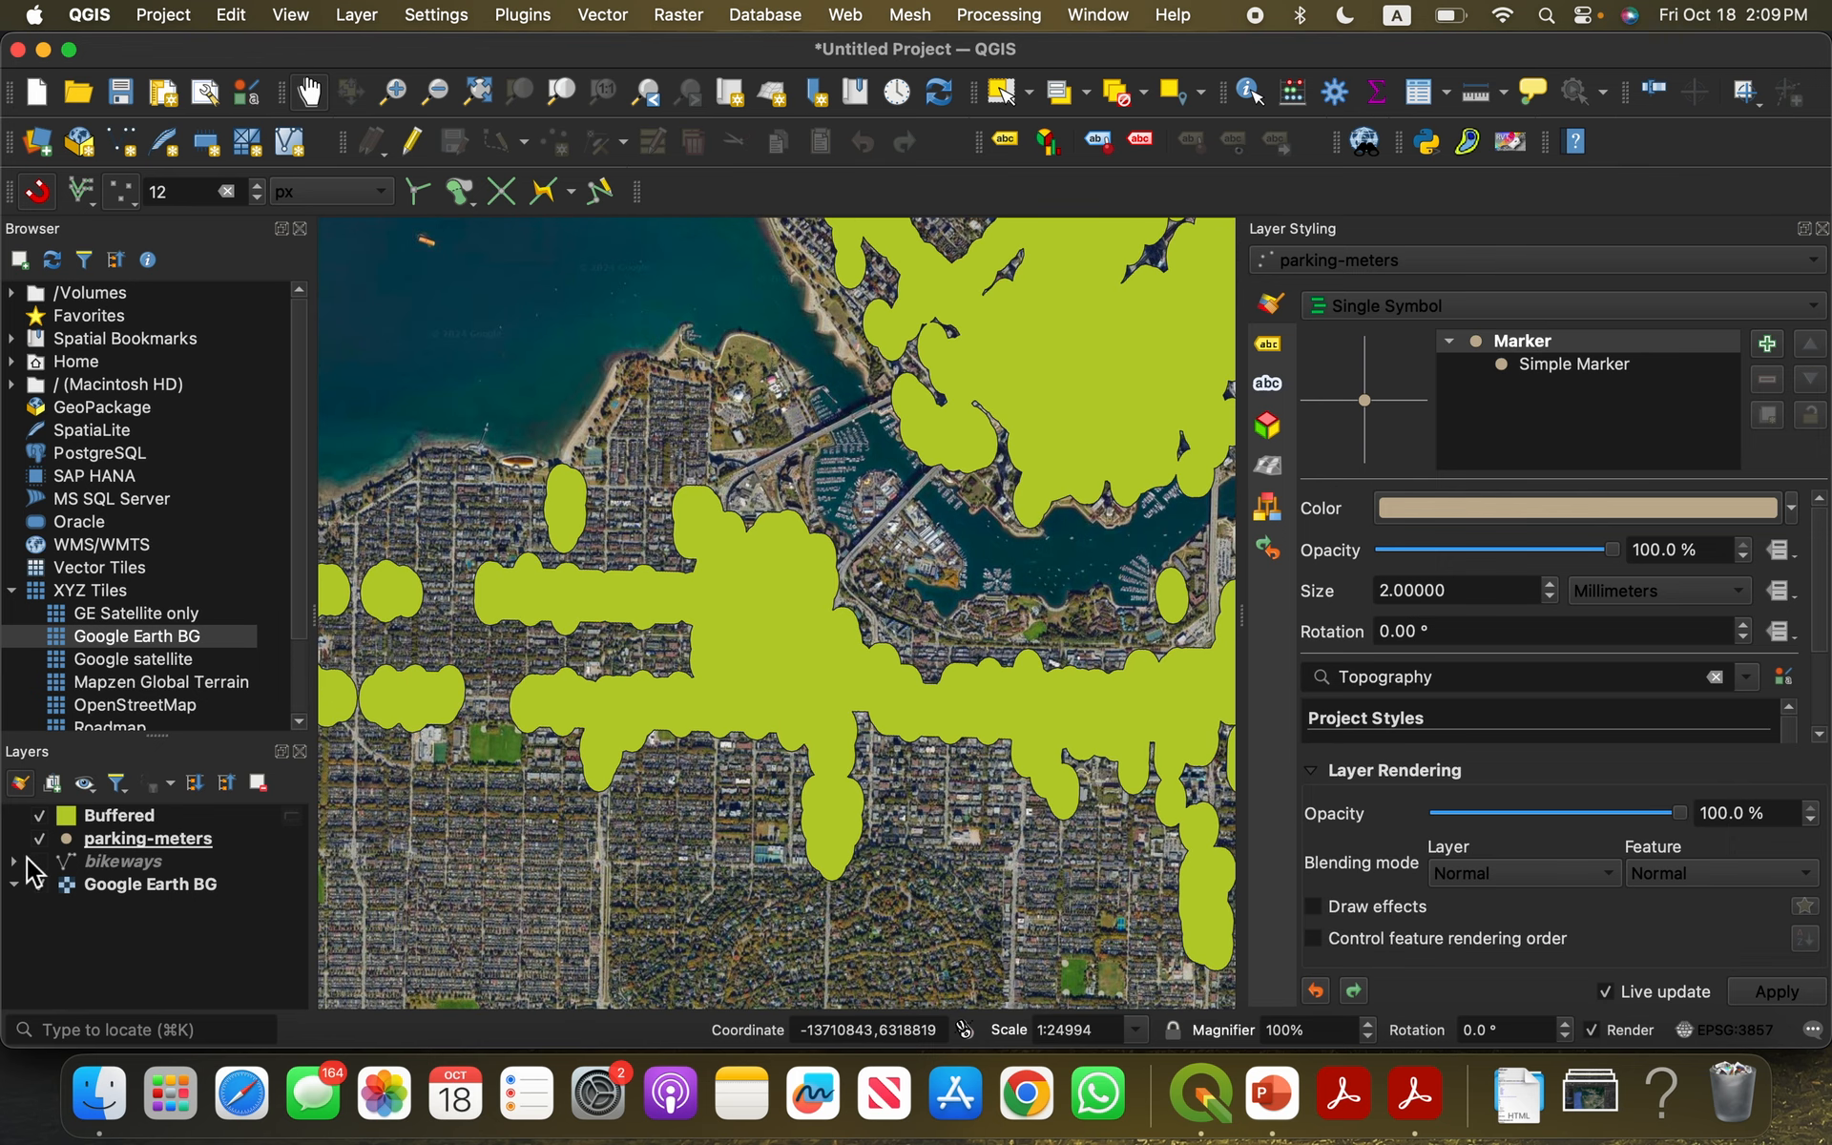
{"action": "left_click", "coordinate": [39, 838]}
{"action": "left_click", "coordinate": [49, 818]}
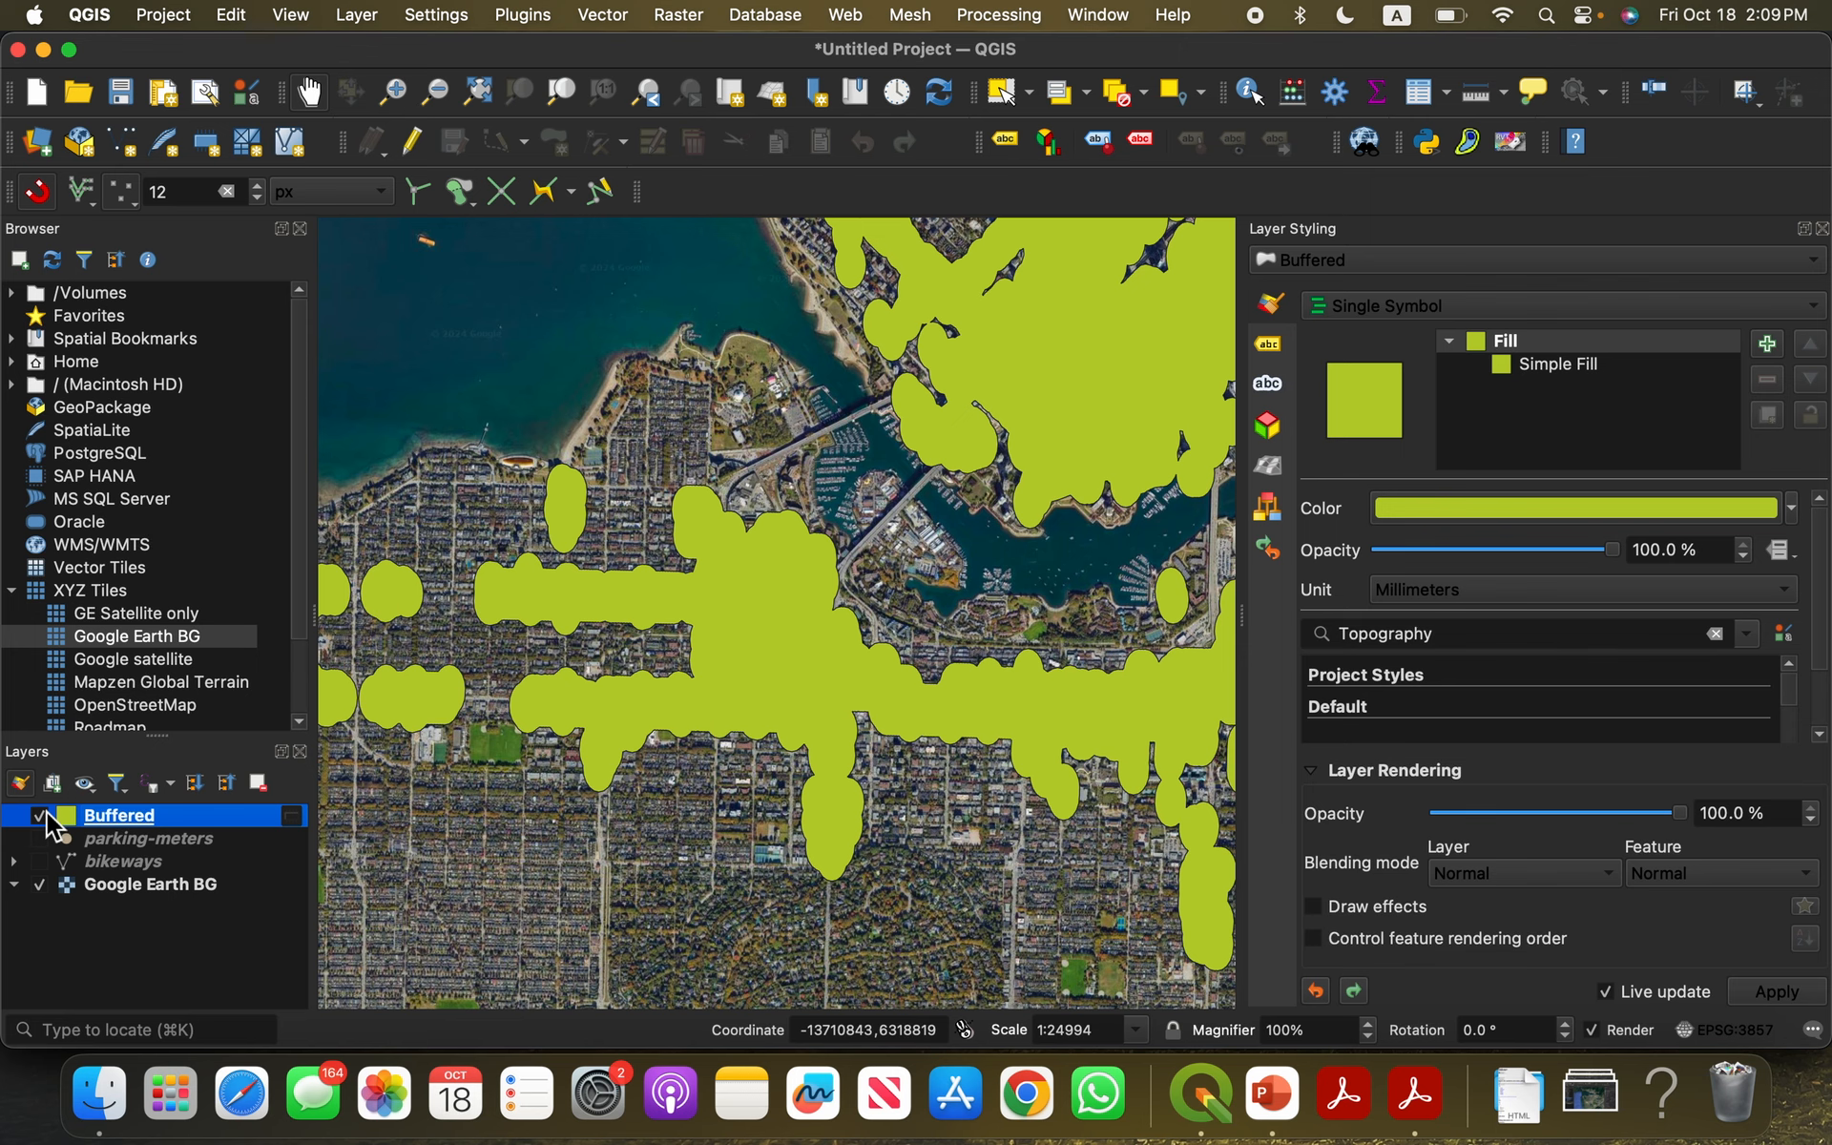
{"action": "left_click", "coordinate": [42, 817]}
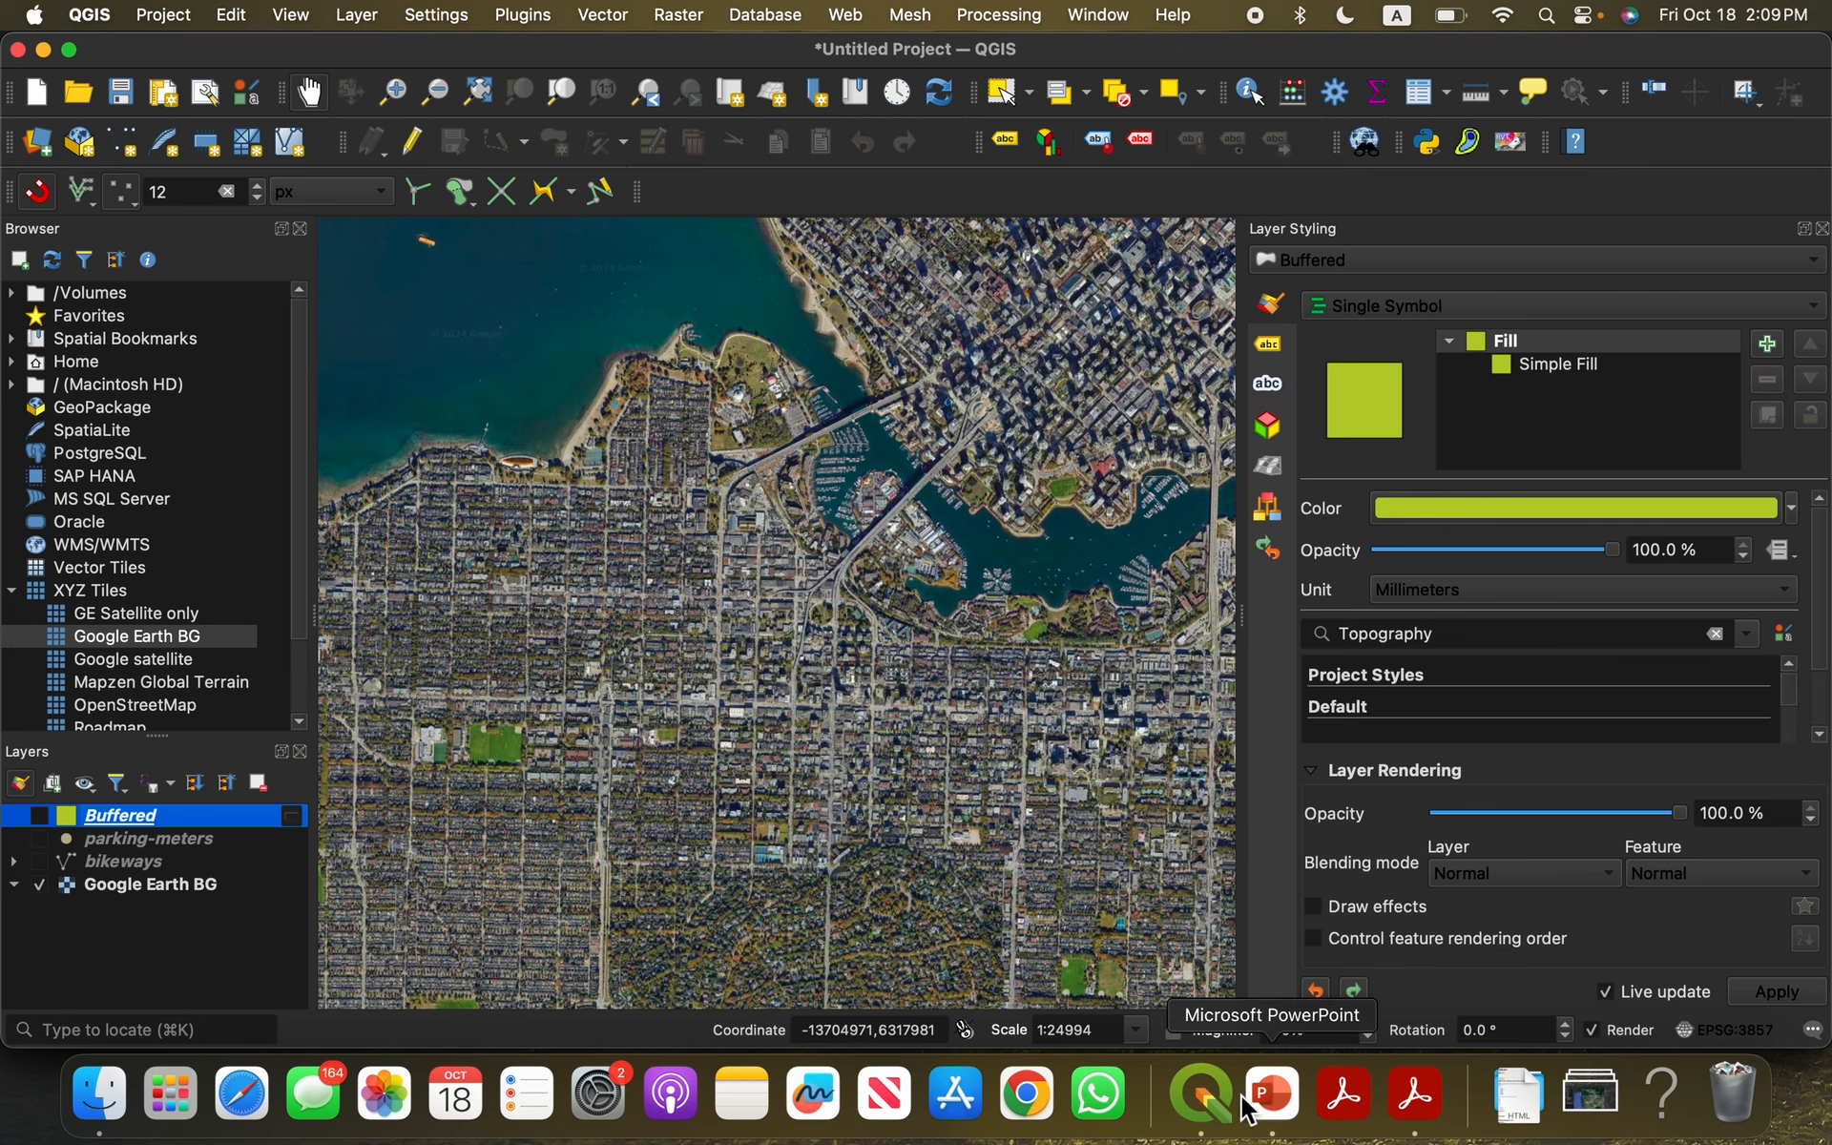
Step: Switch to Acrobat Reader and read Module 3_Tutorial 2.pdf from the heatmap instructions through Step 8 on rapid transit line styling
{"action": "left_click", "coordinate": [1415, 1093]}
{"action": "scroll", "coordinate": [1131, 763], "scroll_direction": "down", "scroll_amount": 5}
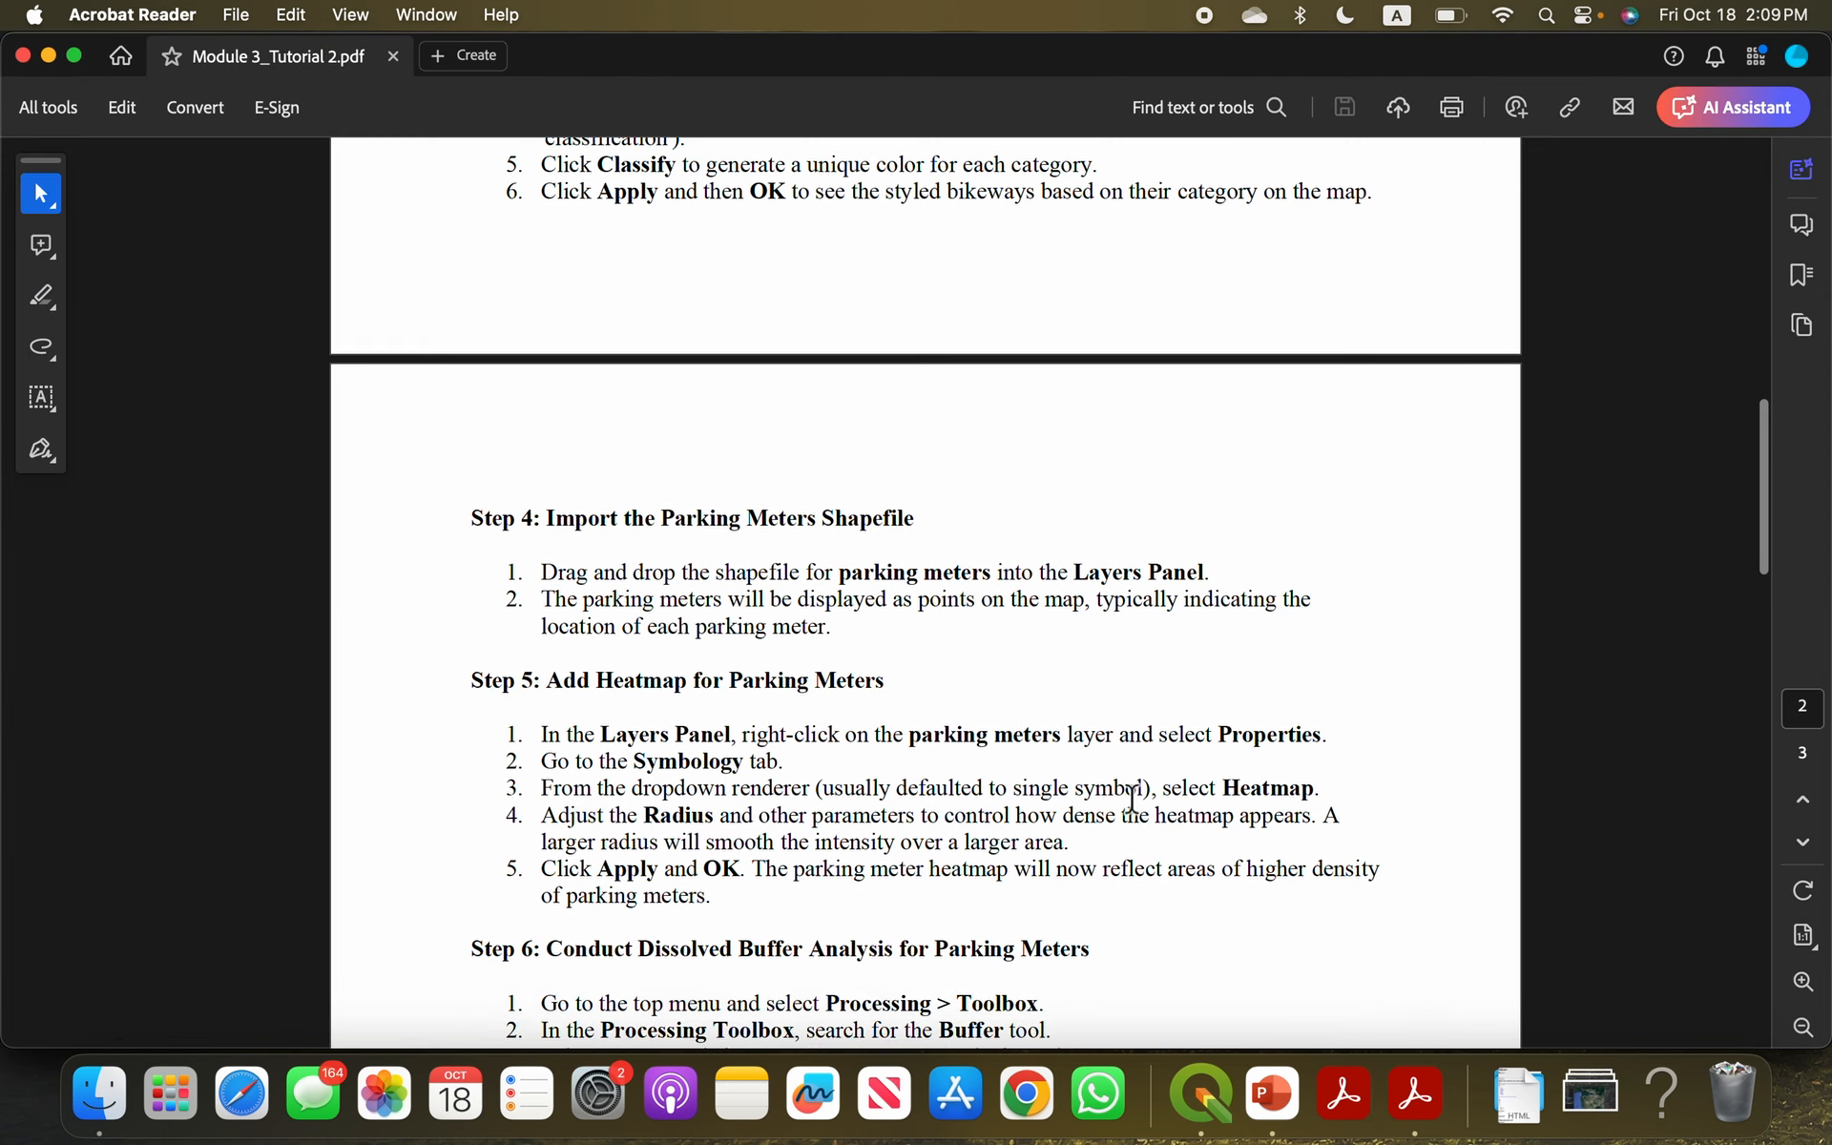
{"action": "scroll", "coordinate": [1132, 798], "scroll_direction": "down", "scroll_amount": 5}
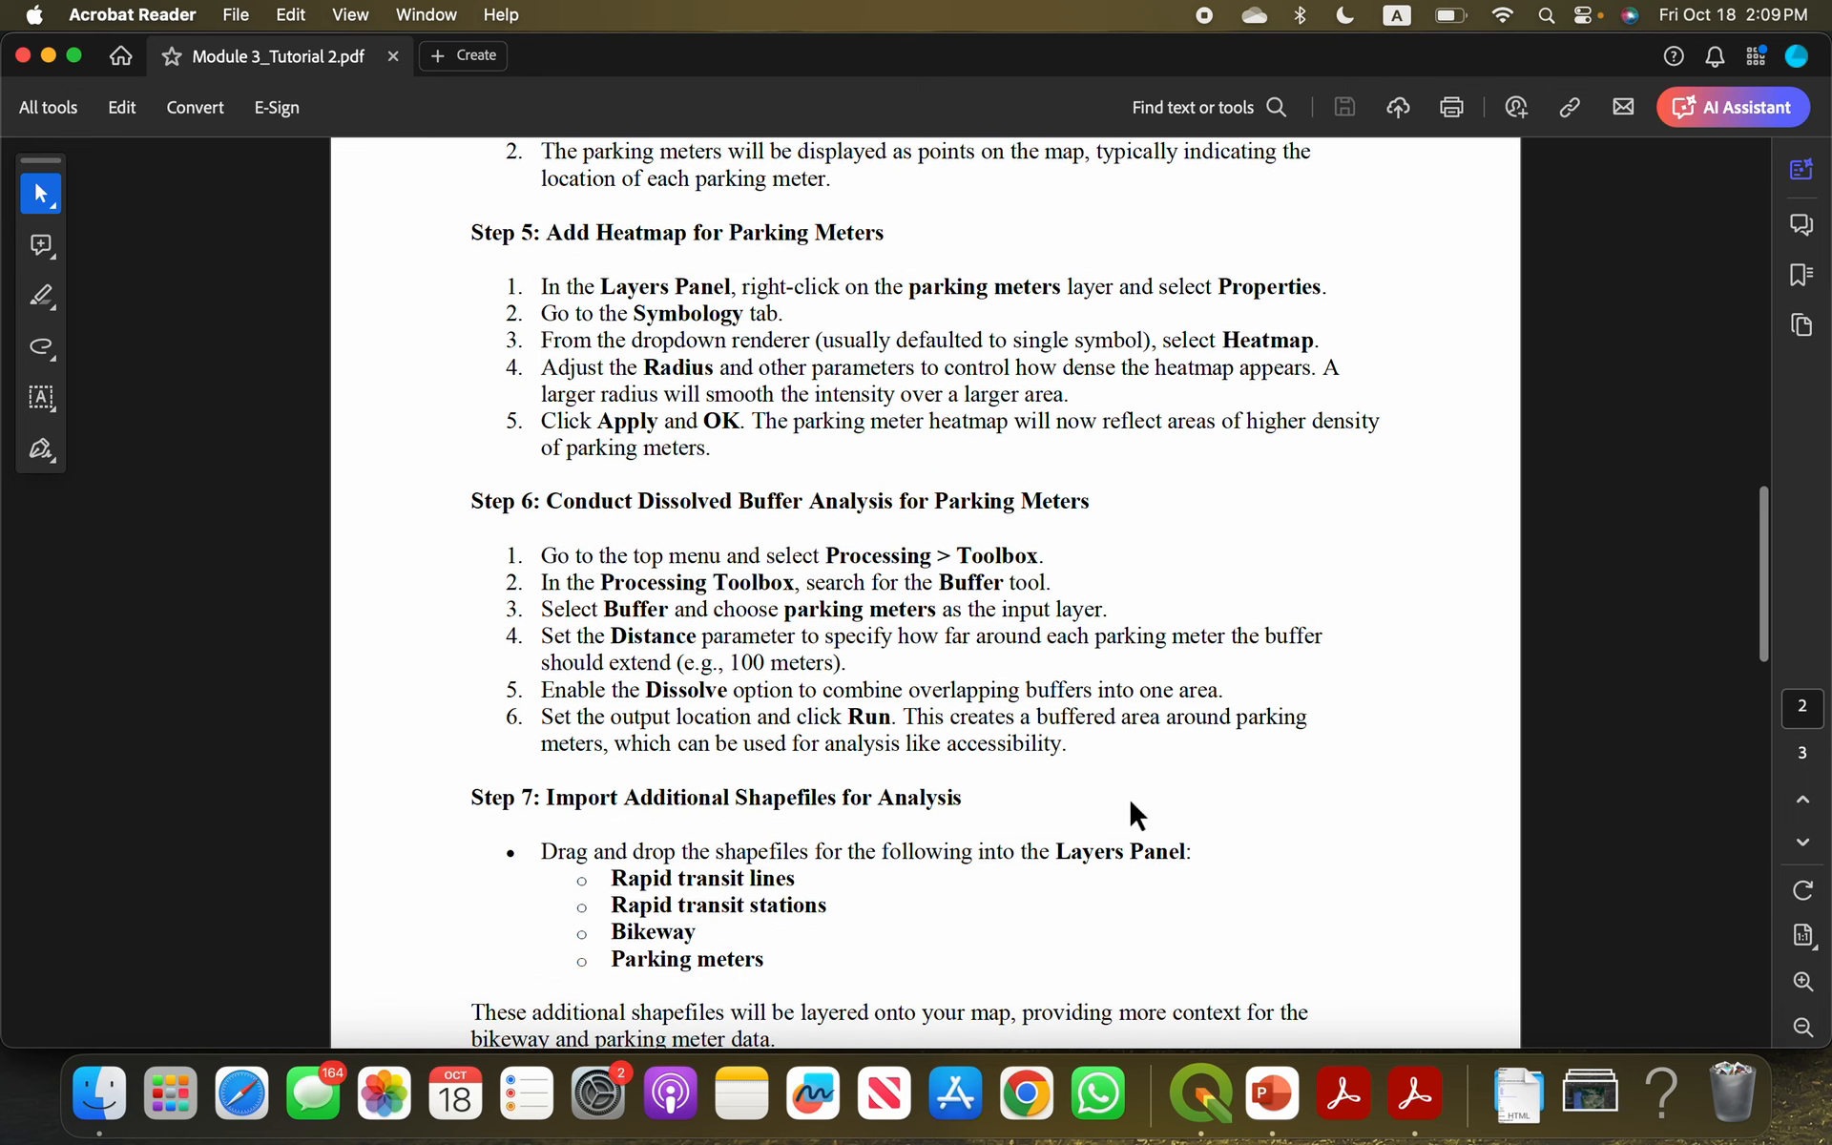
{"action": "scroll", "coordinate": [1130, 830], "scroll_direction": "down", "scroll_amount": 1}
{"action": "scroll", "coordinate": [1128, 822], "scroll_direction": "down", "scroll_amount": 6}
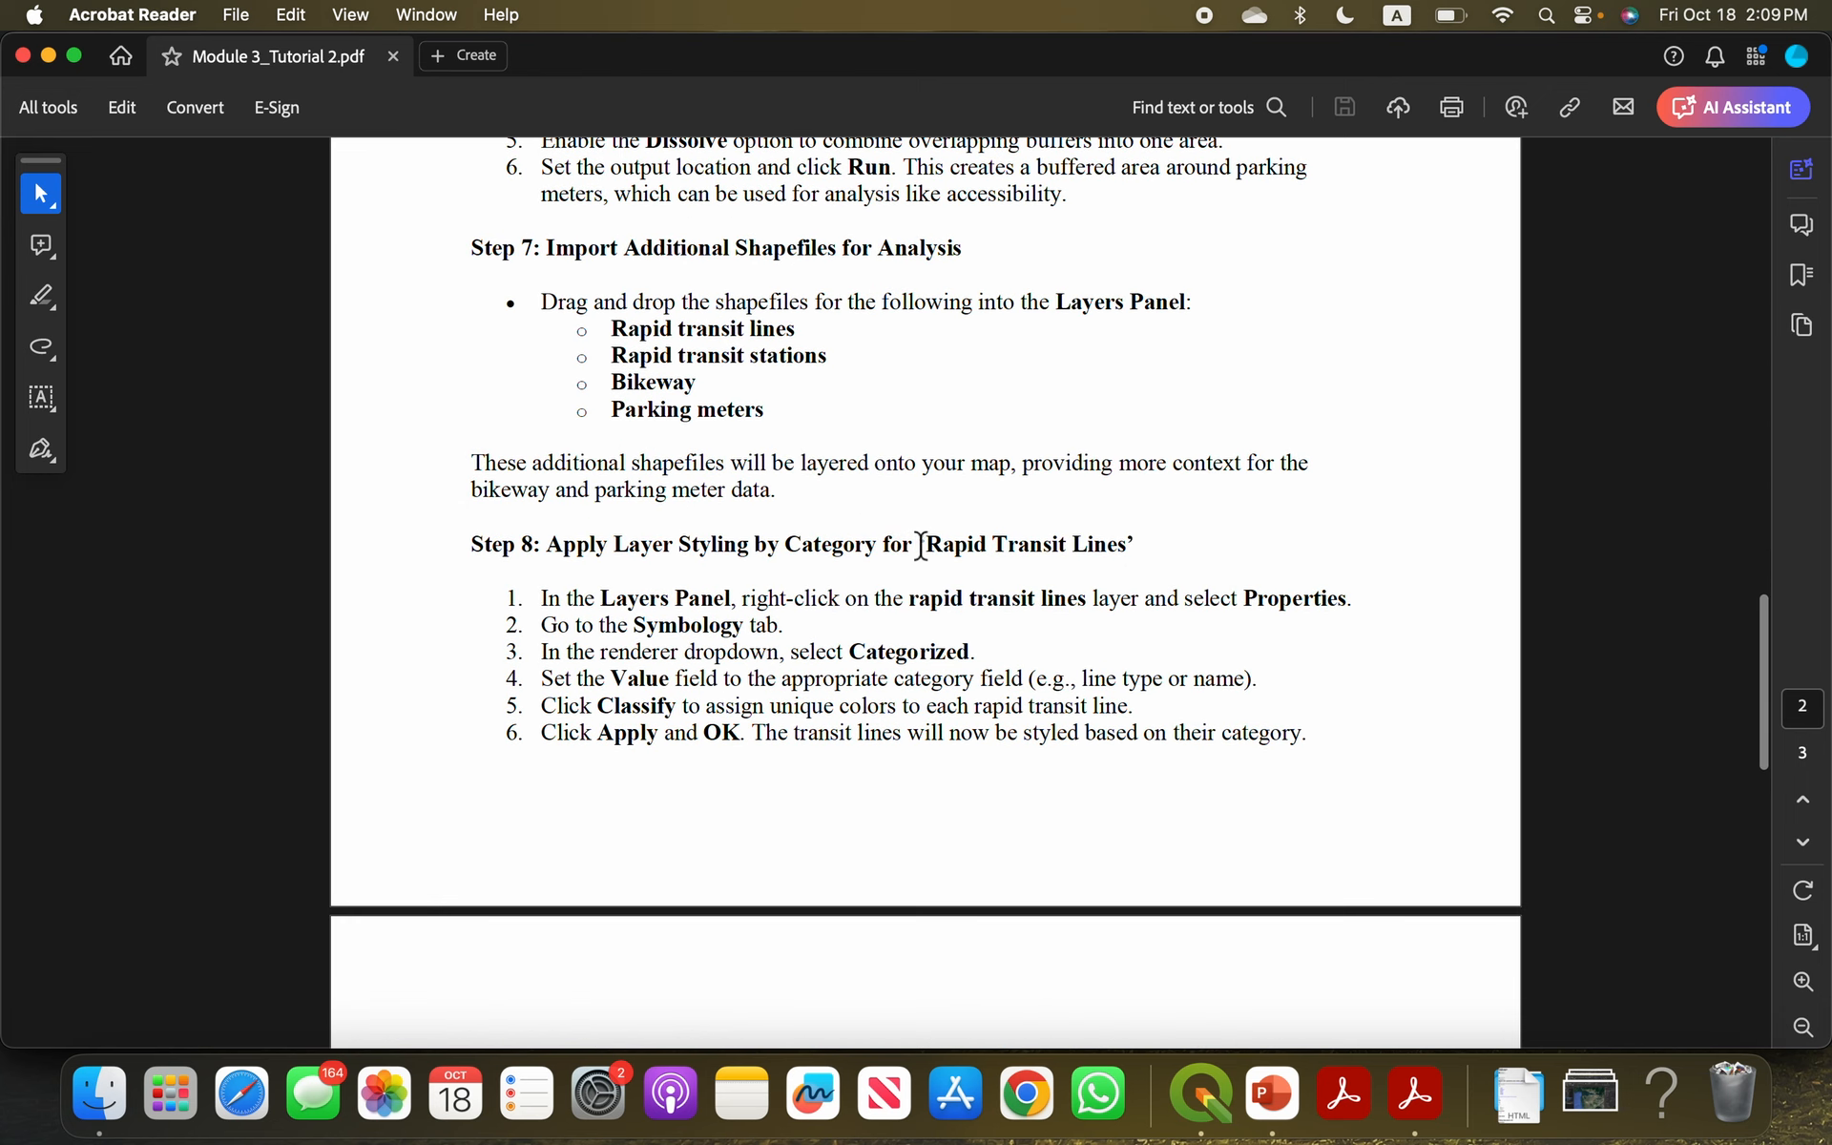
Step: Read the Step 8 instructions on categorizing rapid transit lines in the tutorial PDF and switch back to QGIS
{"action": "left_click_drag", "start_coordinate": [921, 544], "coordinate": [1125, 545]}
{"action": "scroll", "coordinate": [1057, 600], "scroll_direction": "down", "scroll_amount": 1}
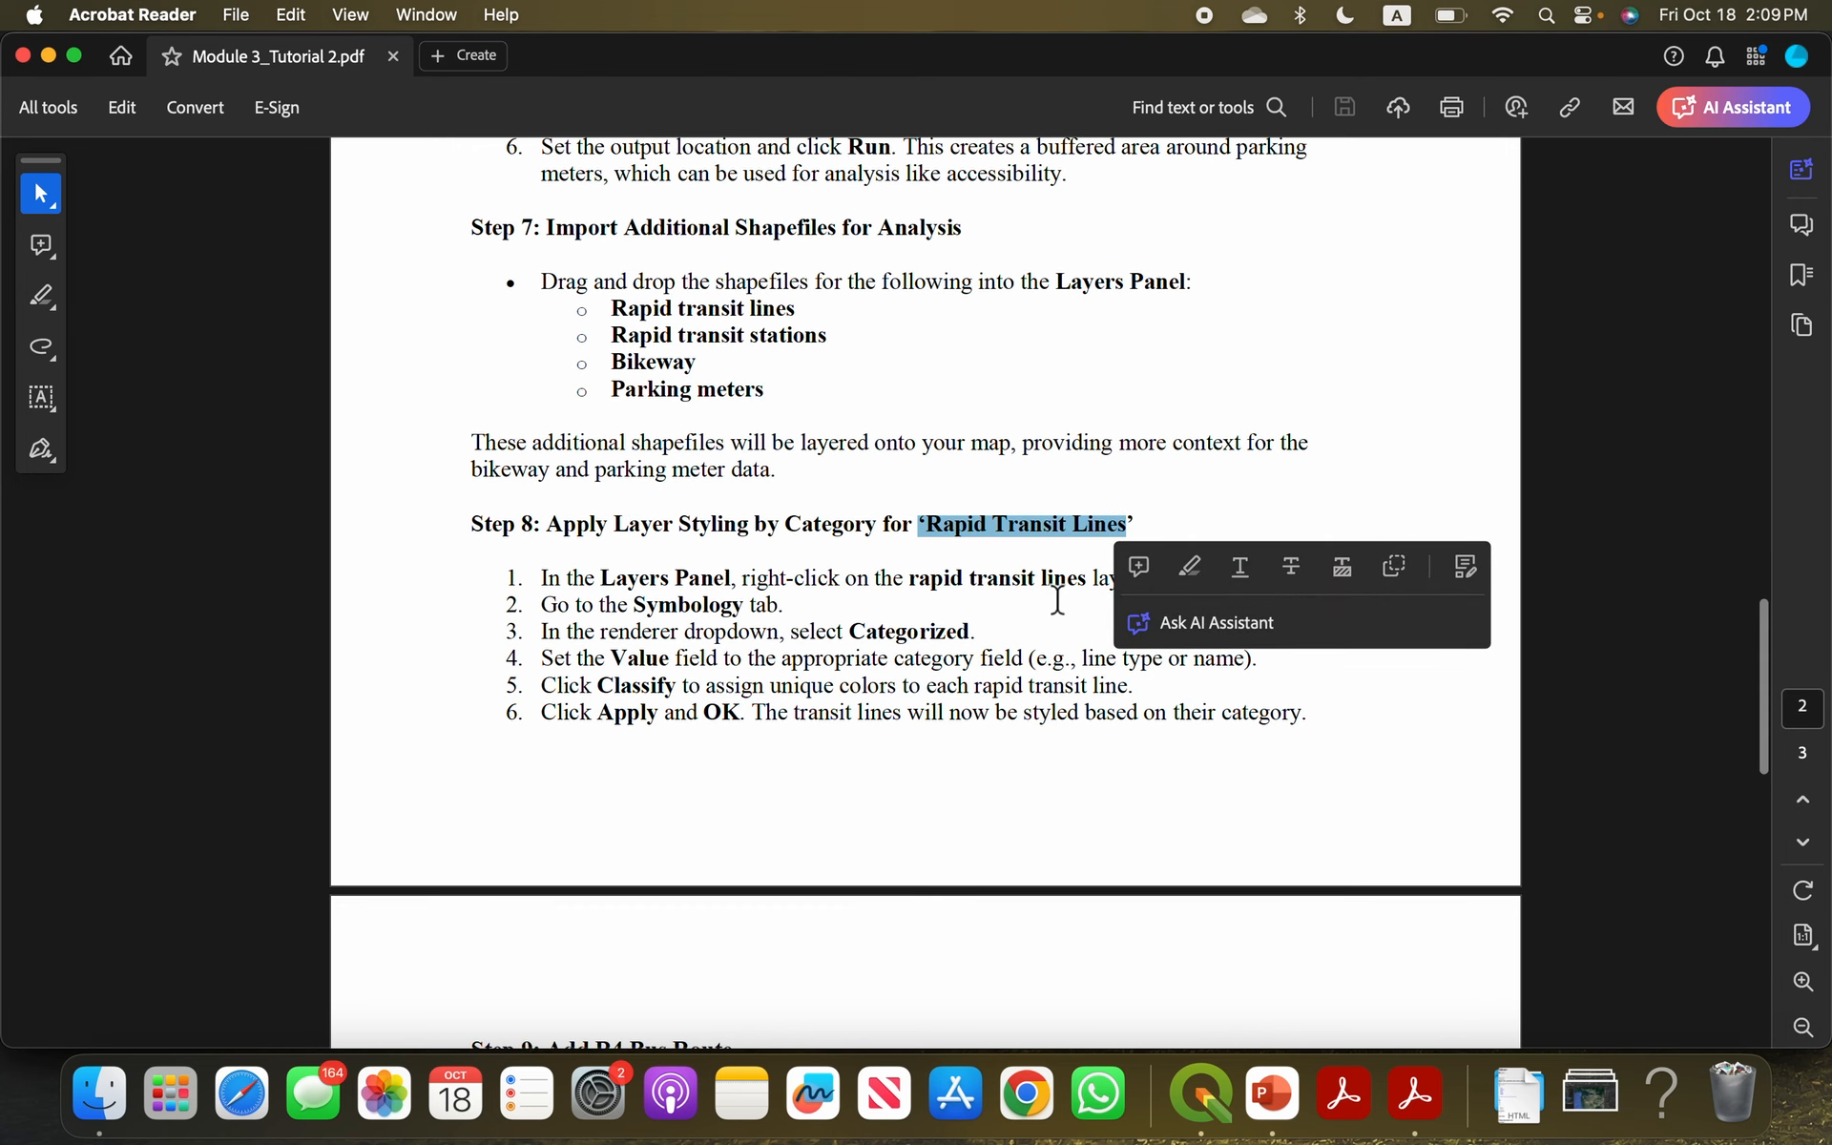
{"action": "left_click", "coordinate": [822, 603]}
{"action": "left_click", "coordinate": [1201, 1092]}
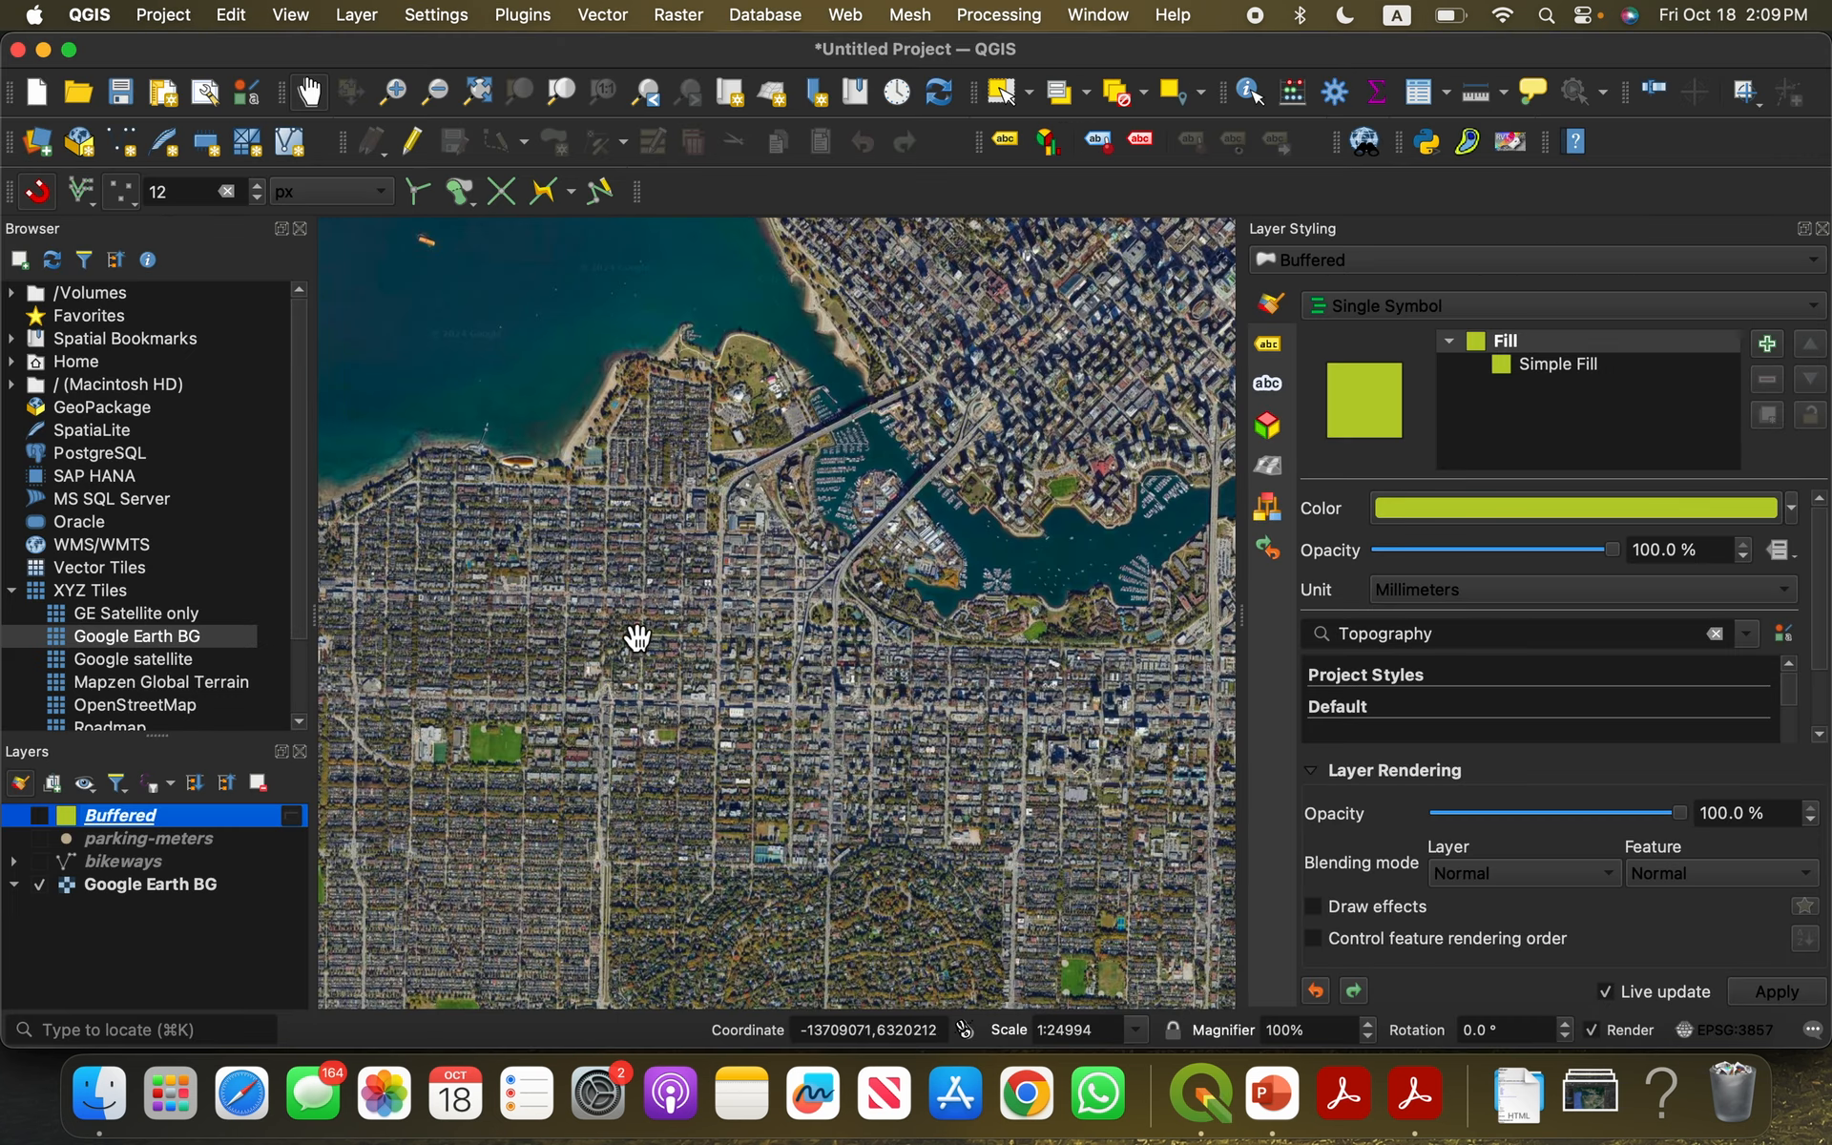
Step: Switch to Finder and open the Module 3-Tutorial 2-files folder inside Tutorial 2, closing the Recents window
{"action": "scroll", "coordinate": [636, 637], "scroll_direction": "down", "scroll_amount": 1}
{"action": "left_click", "coordinate": [147, 1052]}
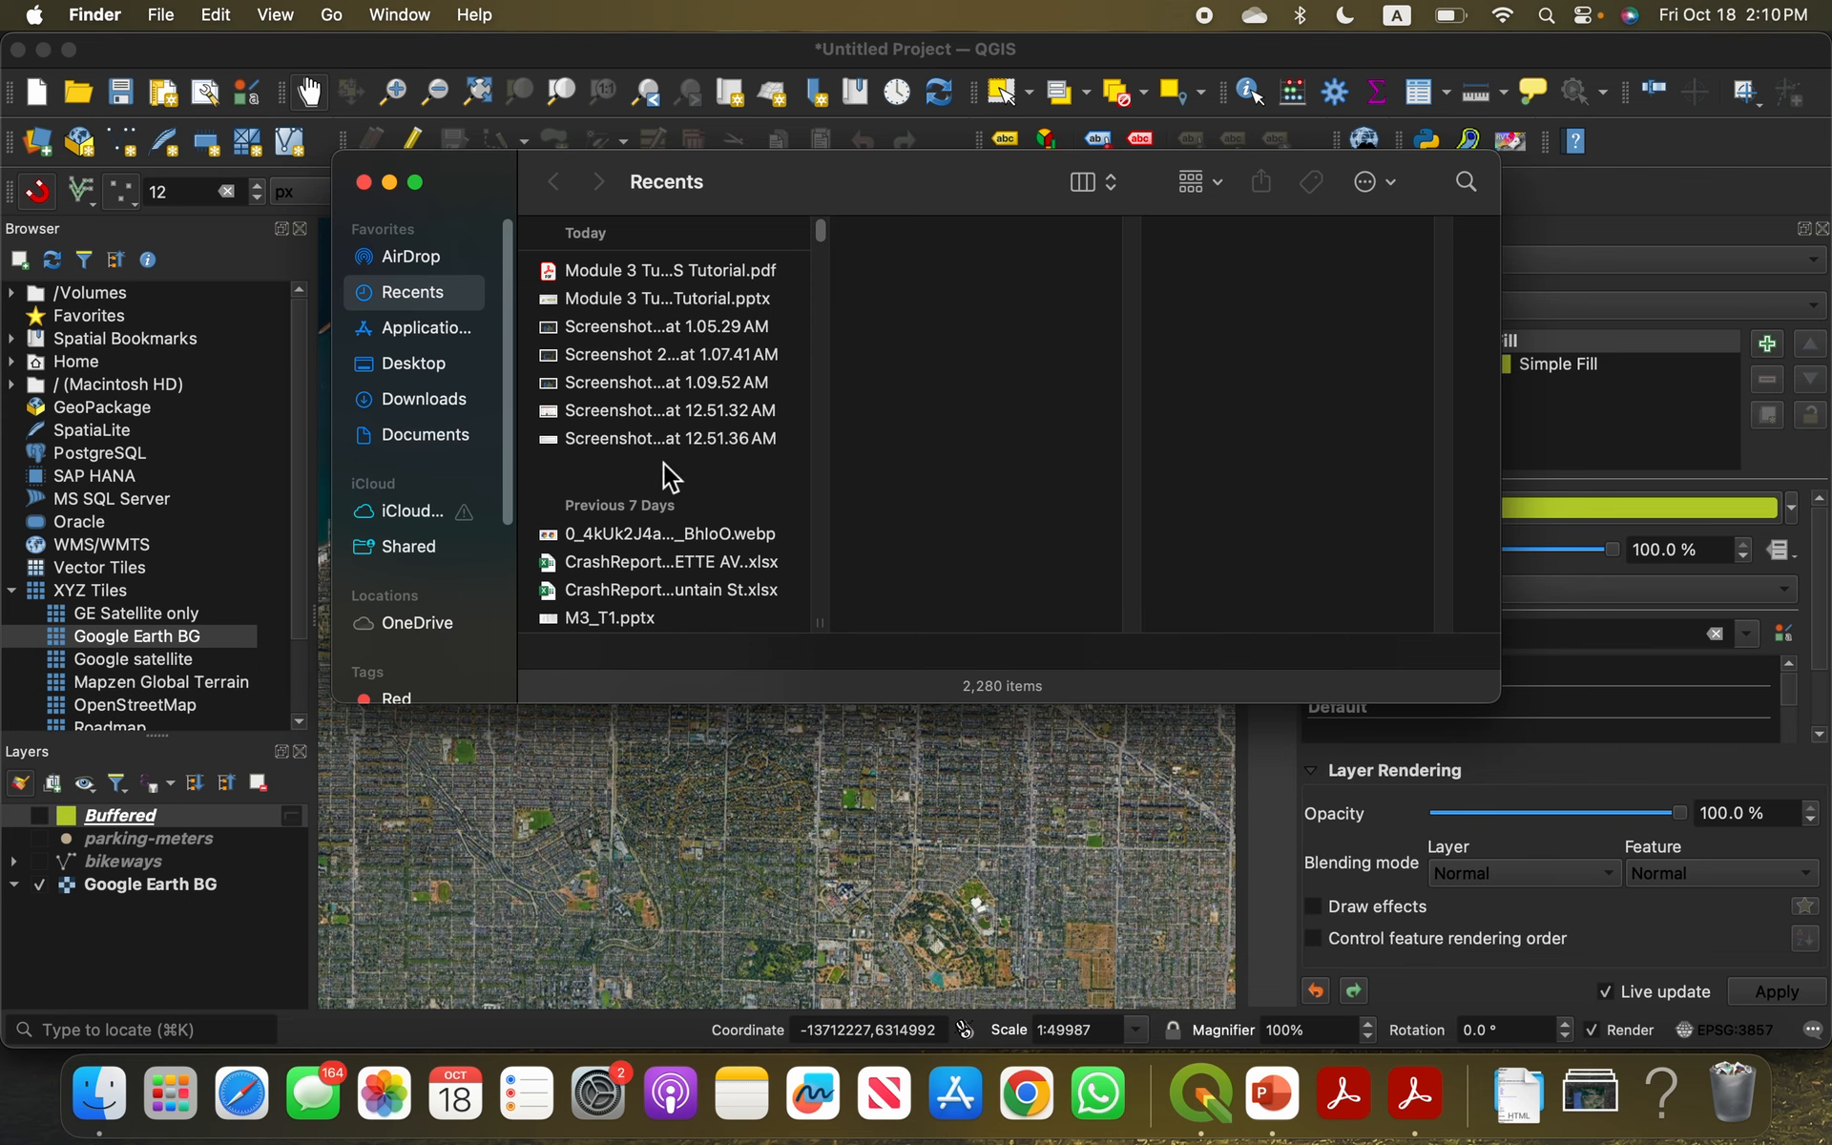
{"action": "right_click", "coordinate": [626, 297]}
{"action": "left_click", "coordinate": [770, 368]}
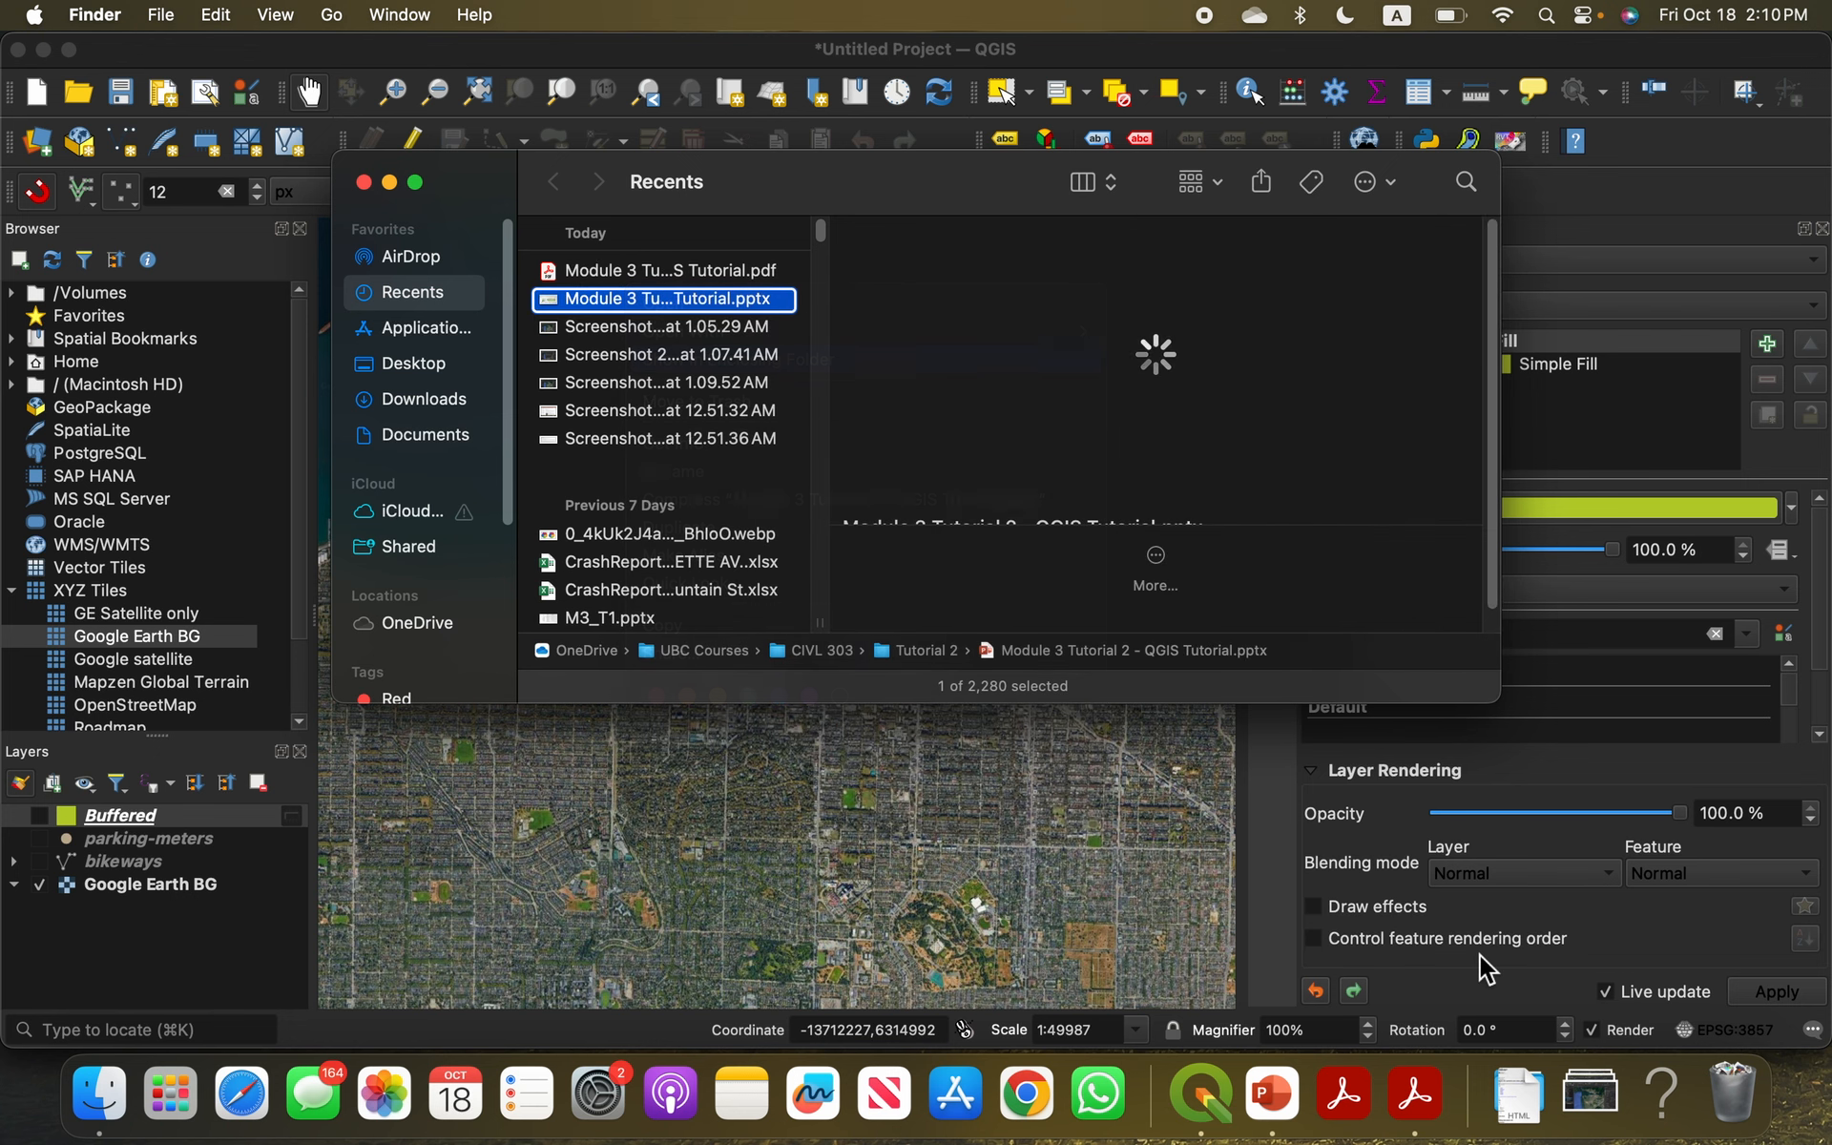
{"action": "left_click", "coordinate": [906, 665]}
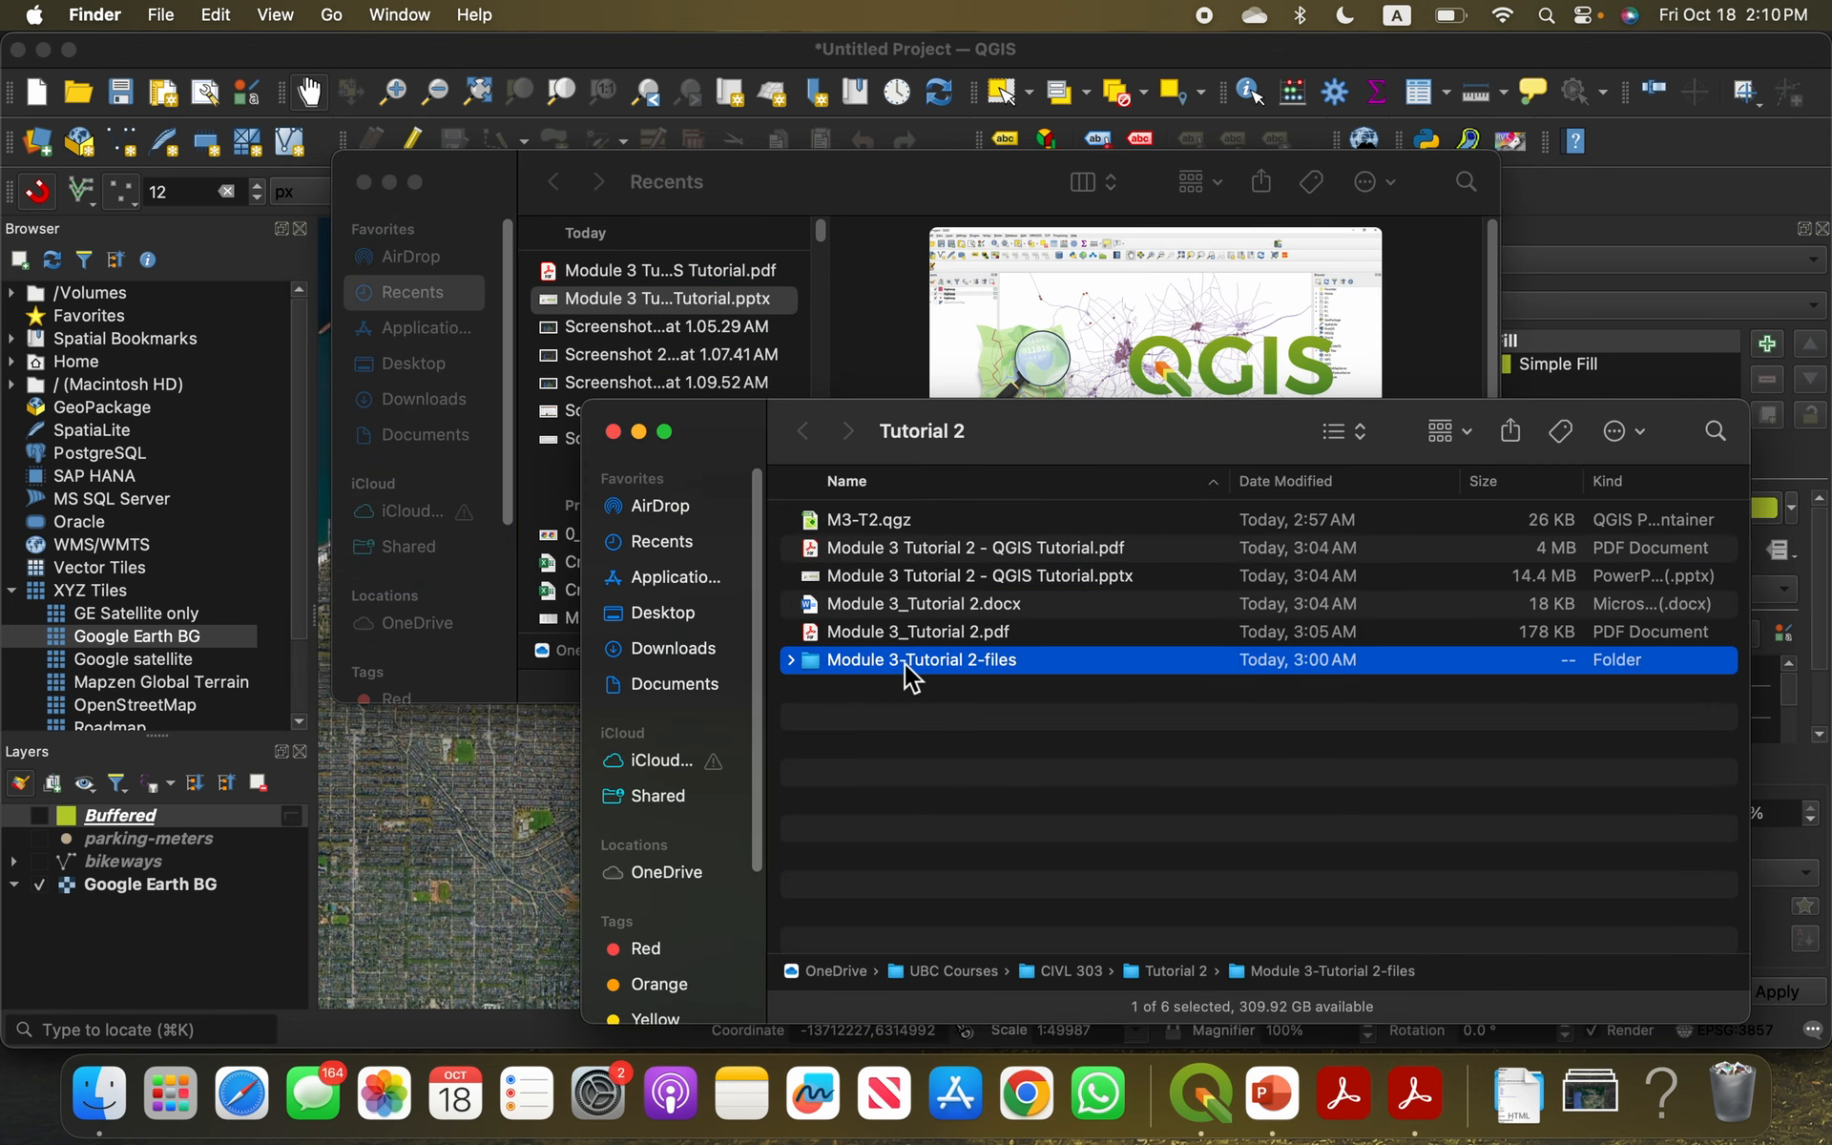
{"action": "double_click", "coordinate": [906, 668]}
{"action": "left_click", "coordinate": [364, 182]}
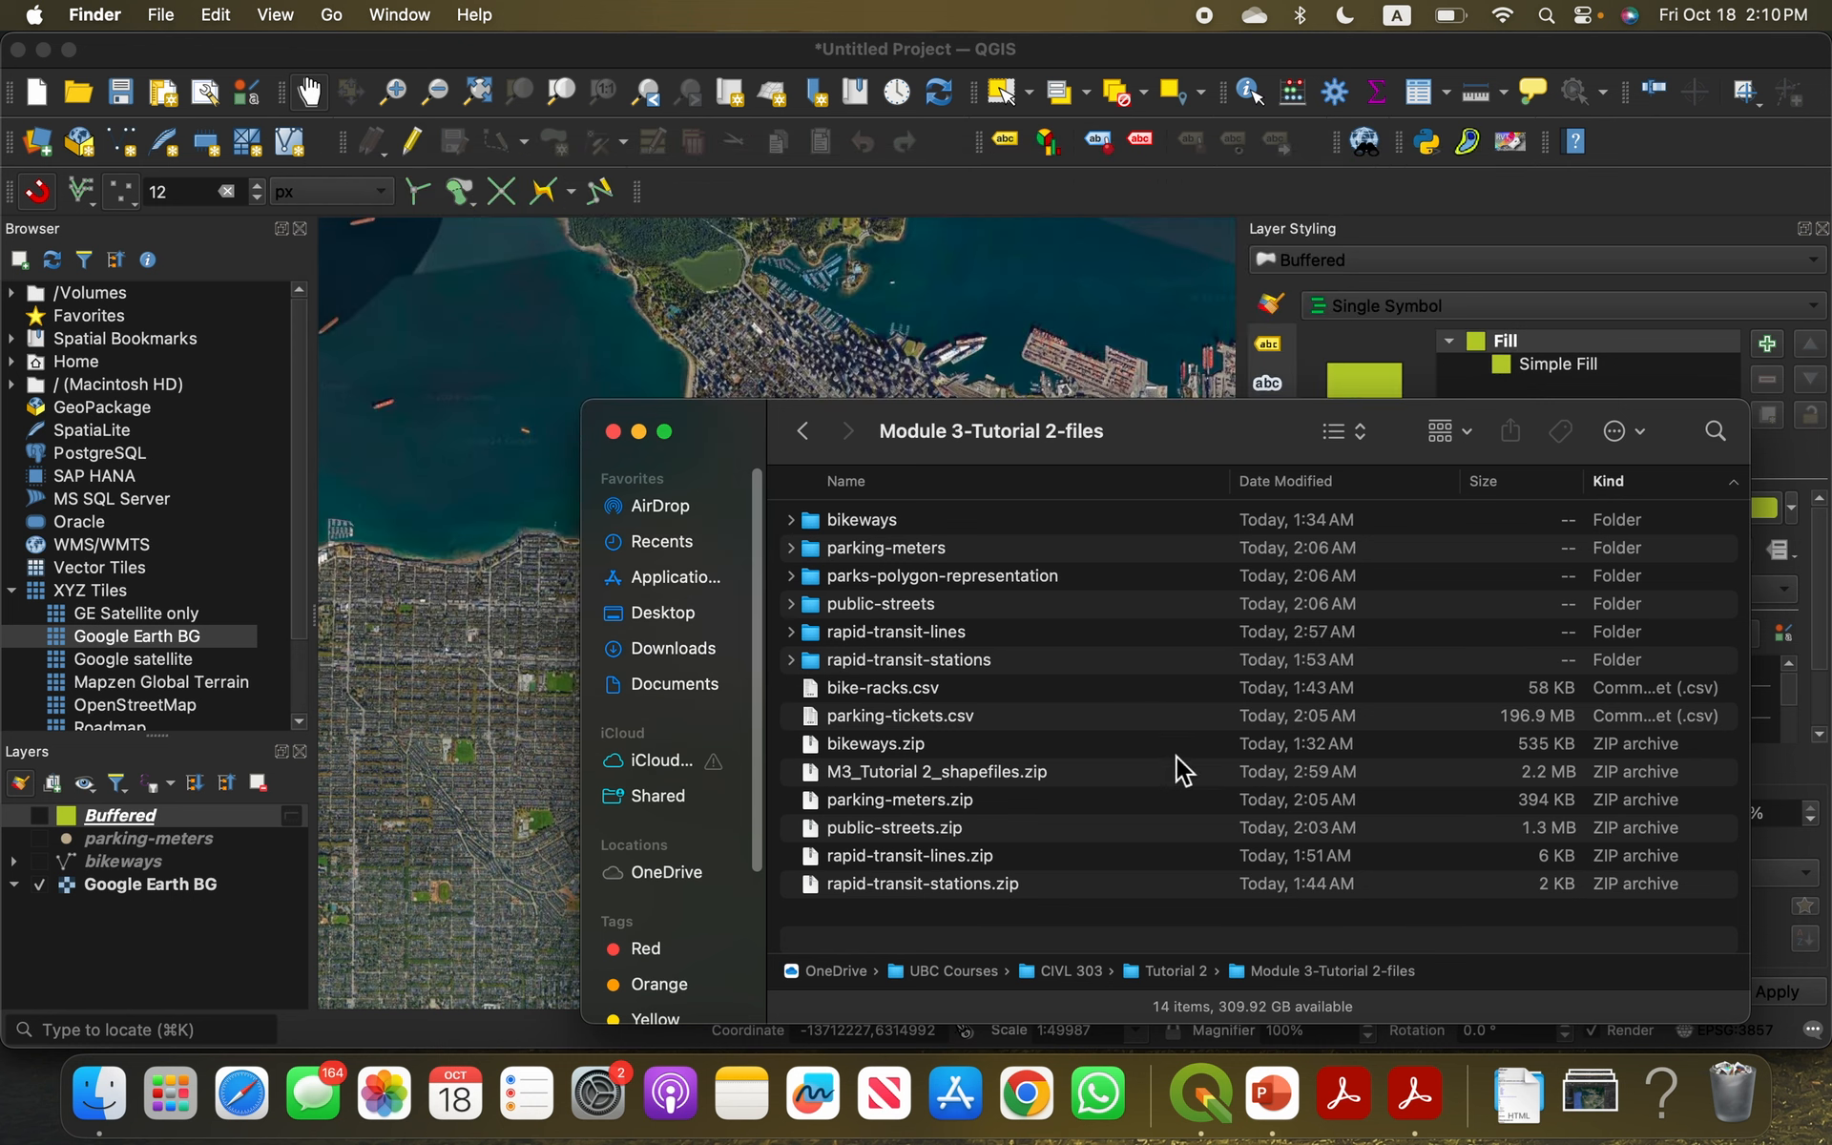
Step: Add rapid-transit-lines.shp from the rapid-transit-lines folder to the QGIS project and return to the parent folder
{"action": "double_click", "coordinate": [878, 632]}
{"action": "left_click_drag", "start_coordinate": [944, 634], "coordinate": [455, 601]}
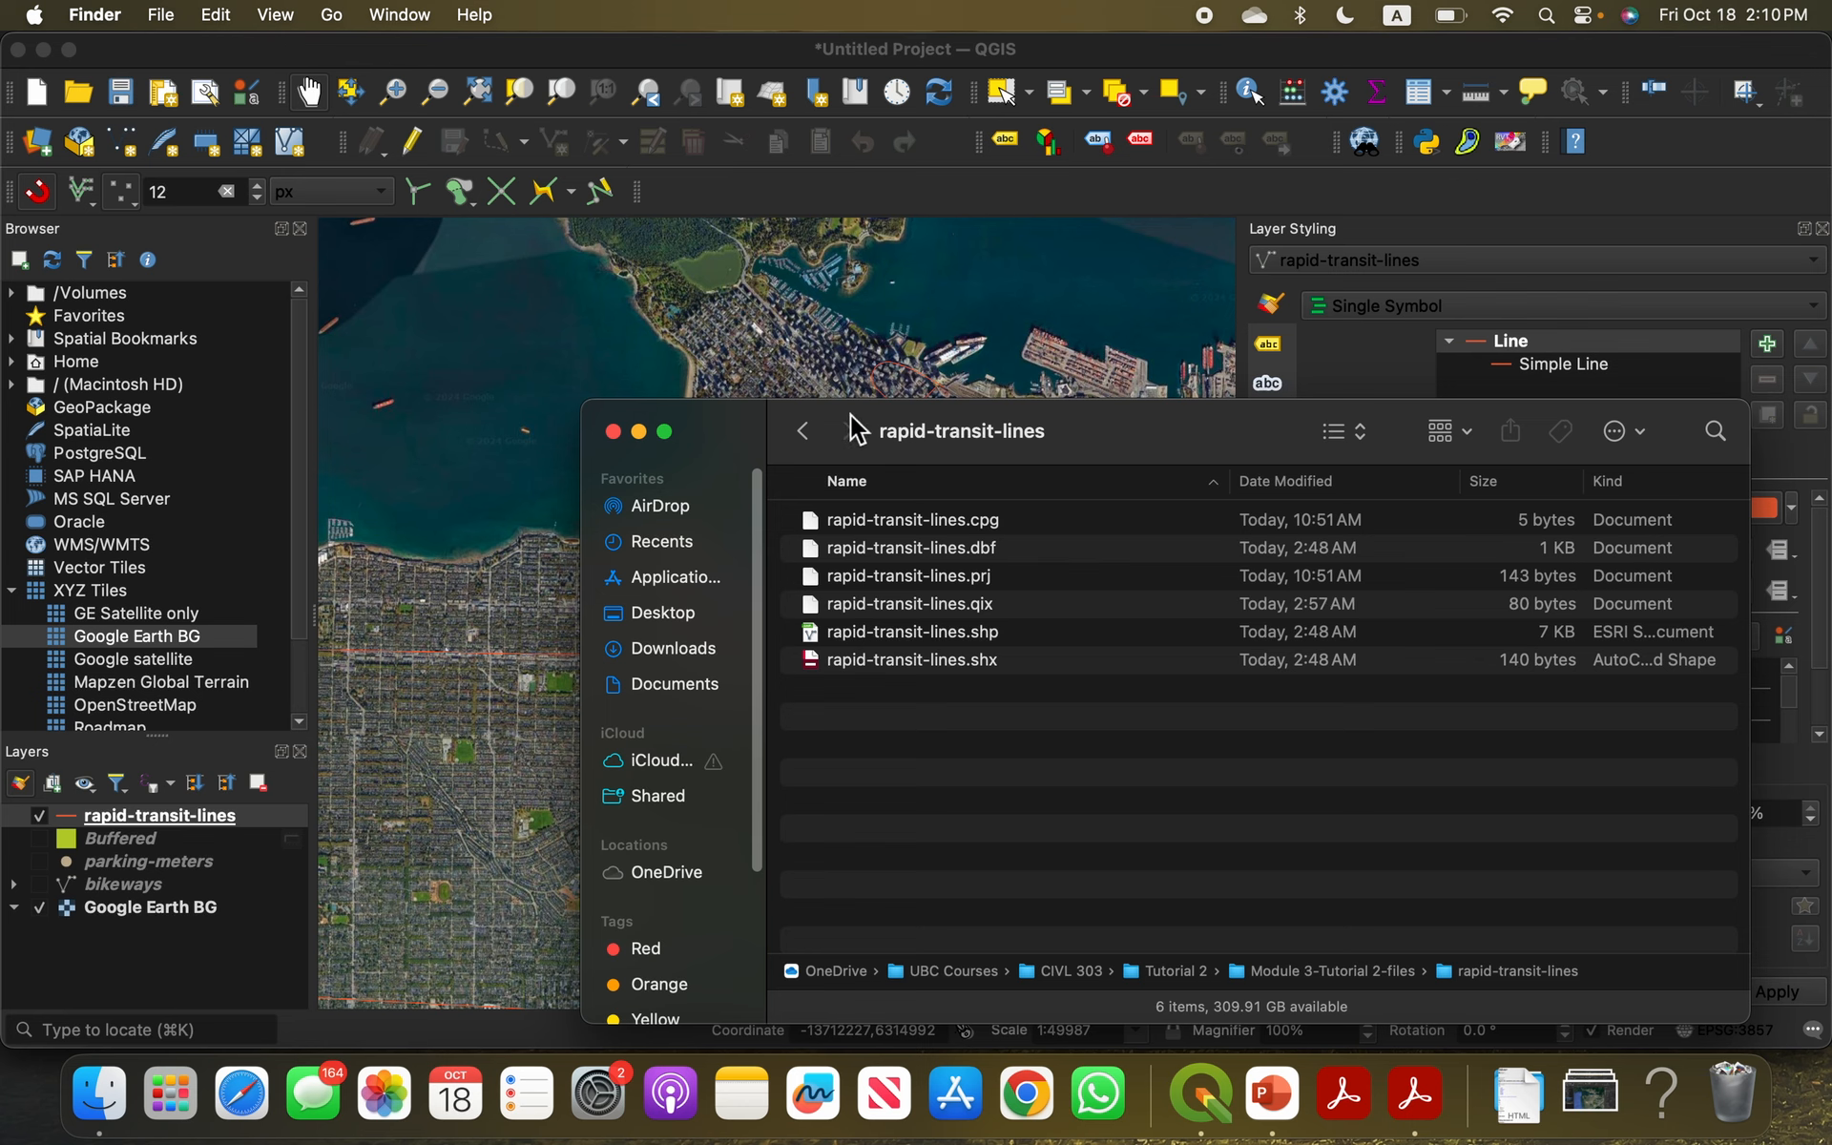
{"action": "left_click", "coordinate": [806, 434]}
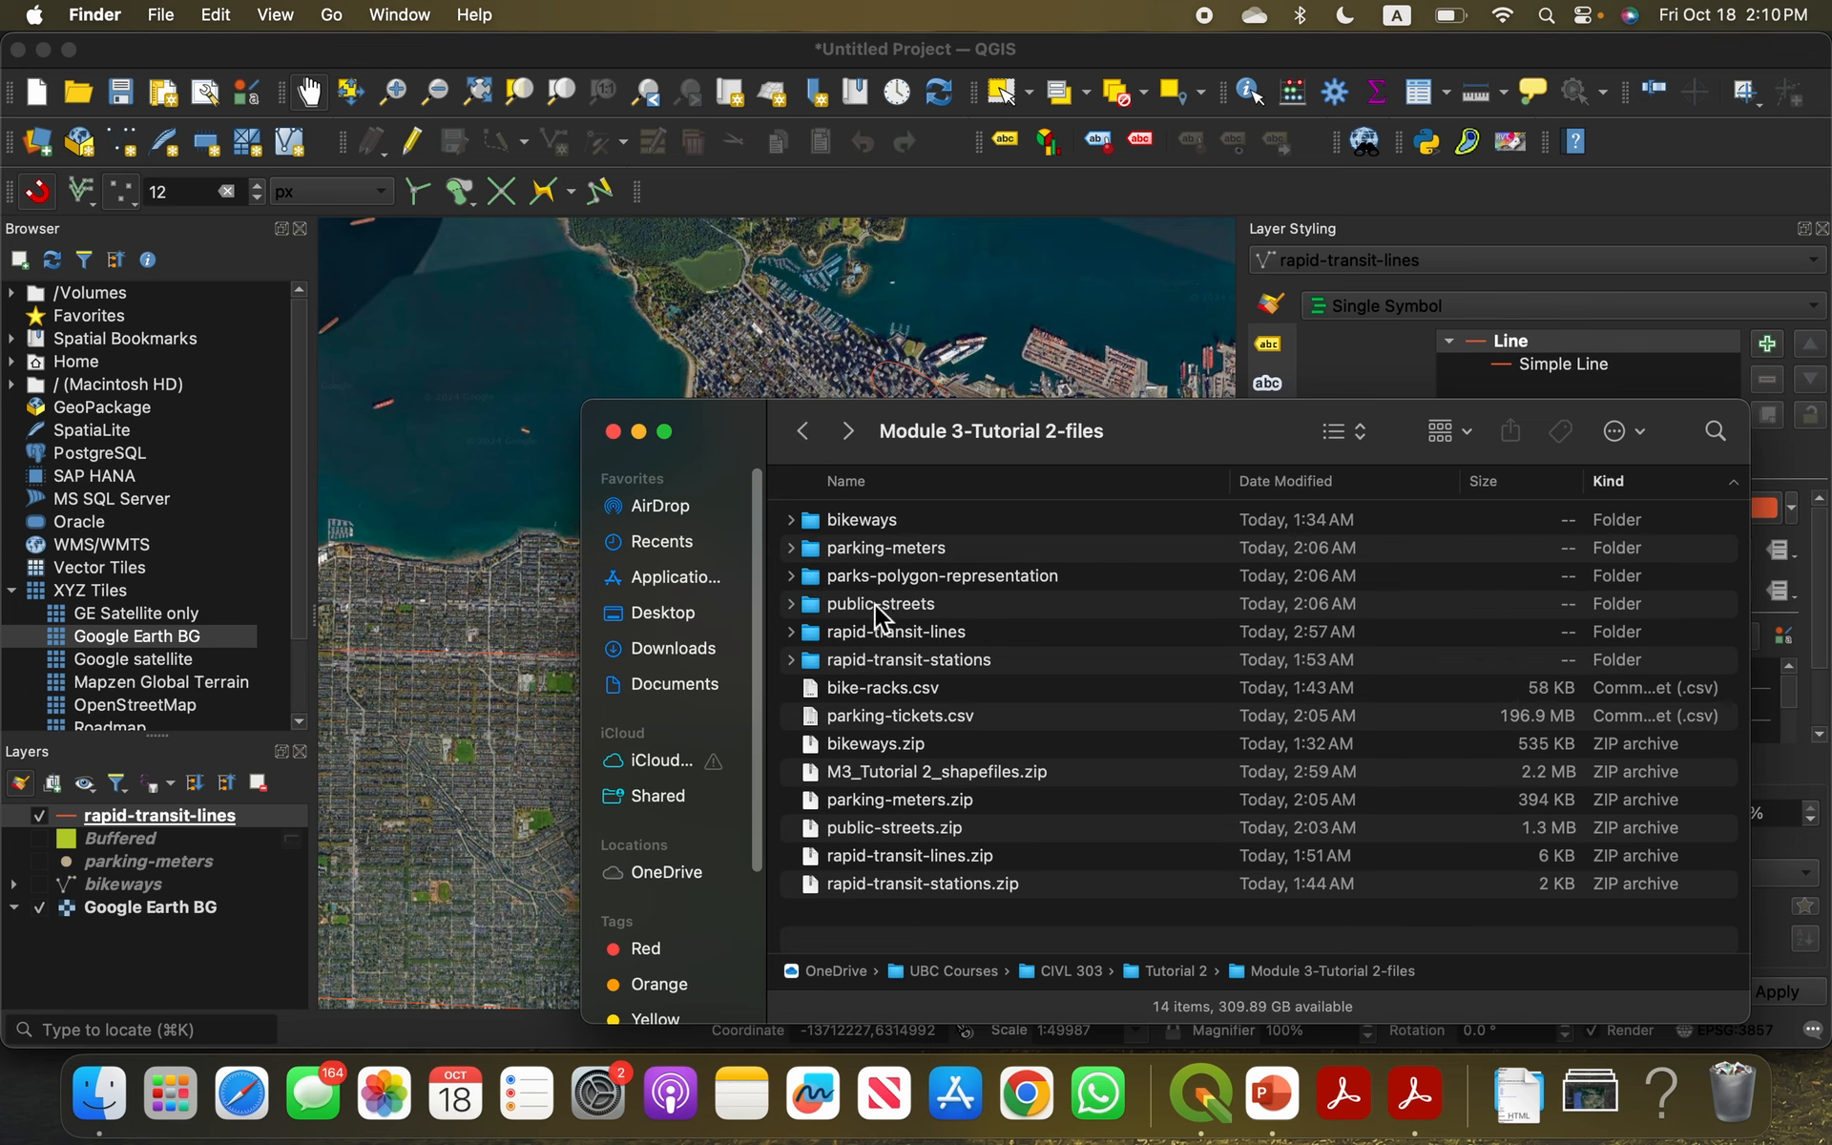
Step: Add public-streets.shp from the public-streets folder to the project, close Finder and hide the new layer
{"action": "double_click", "coordinate": [880, 604]}
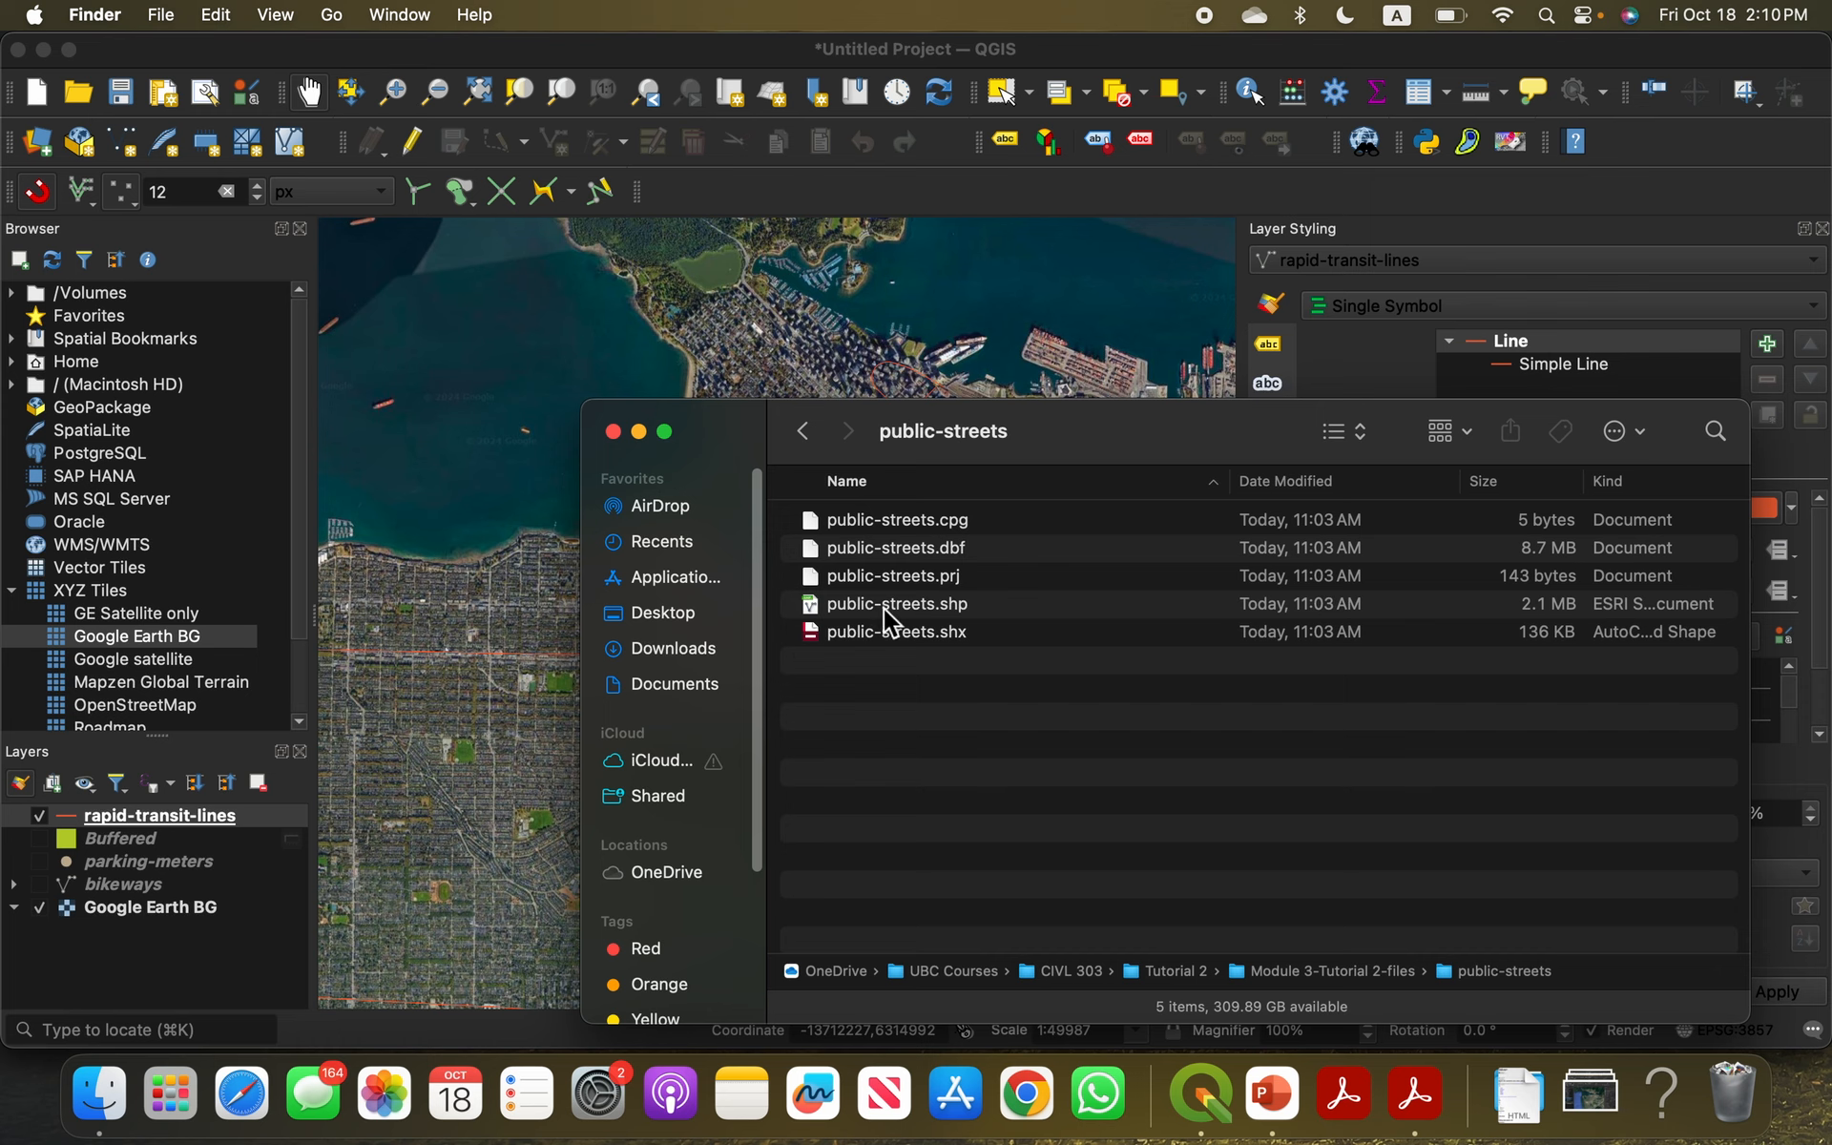
{"action": "left_click_drag", "start_coordinate": [884, 608], "coordinate": [528, 575]}
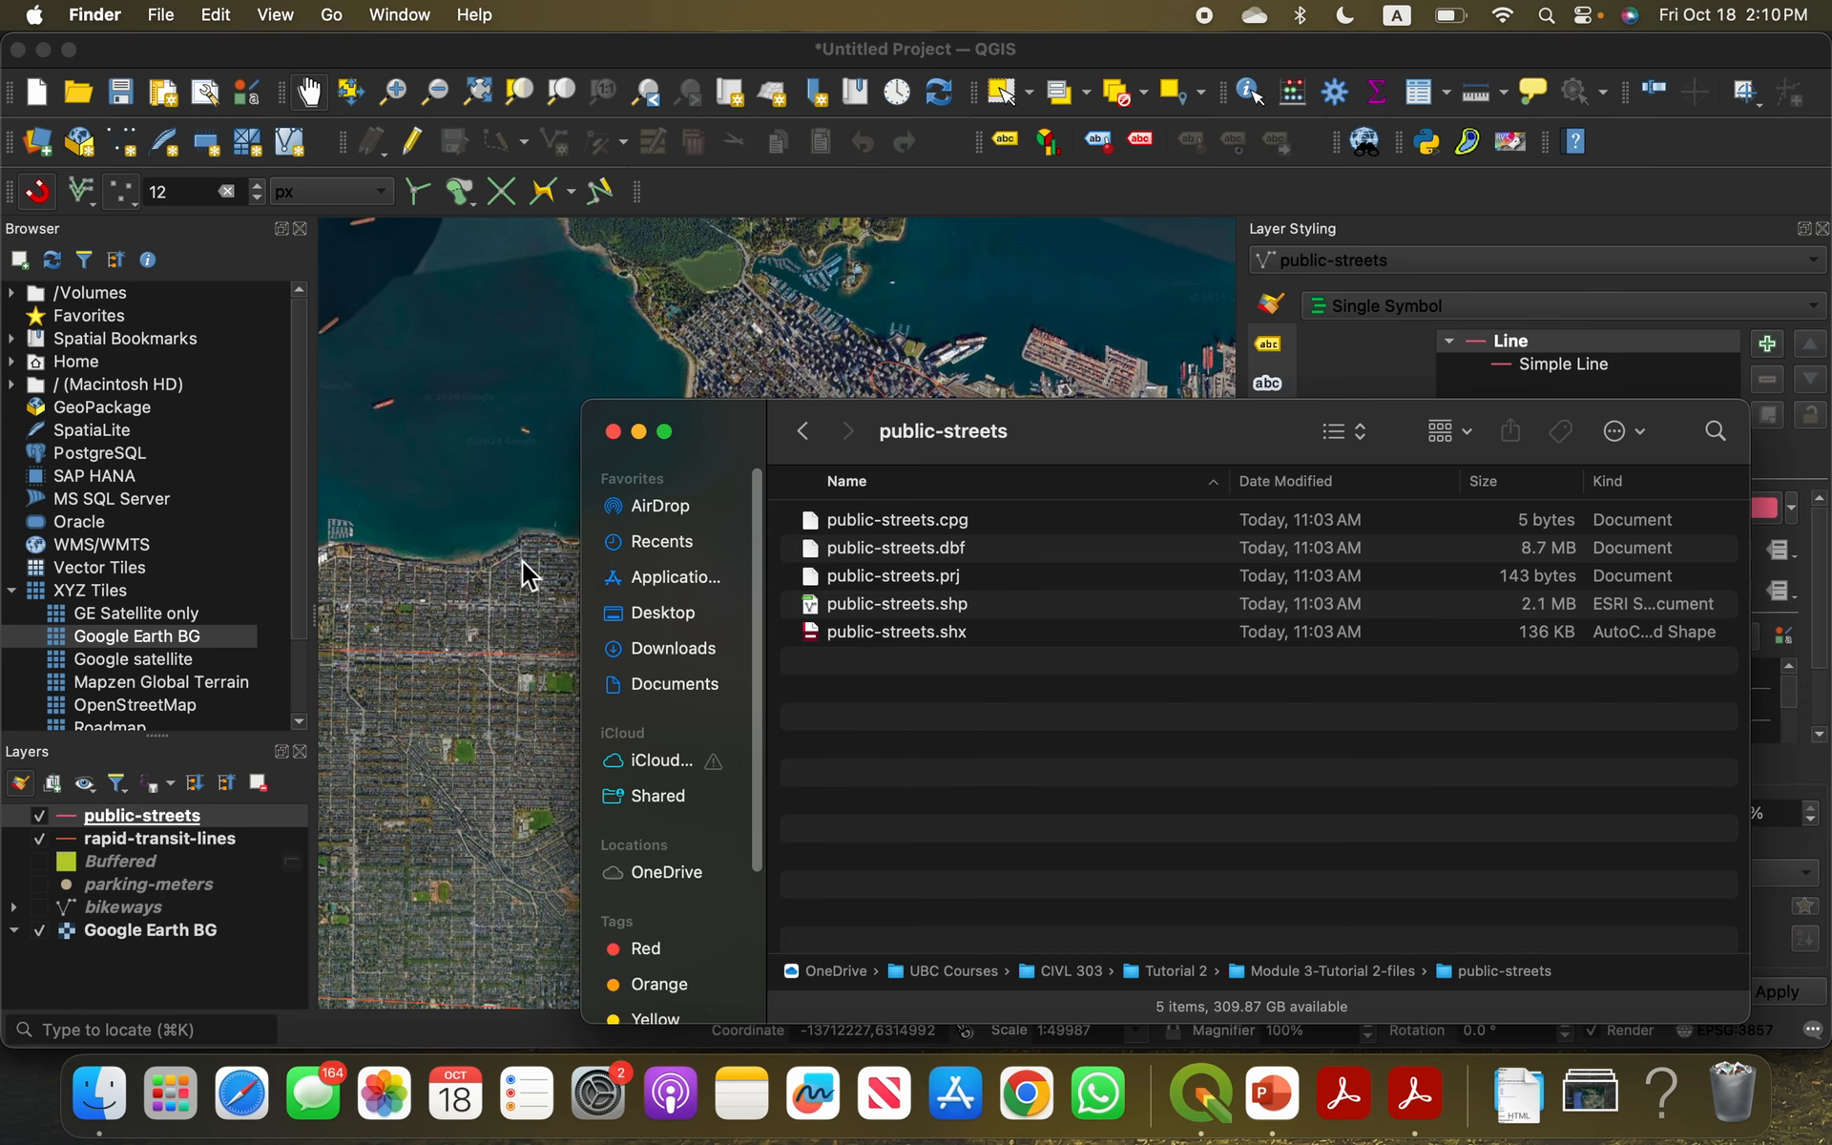
{"action": "left_click", "coordinate": [614, 433]}
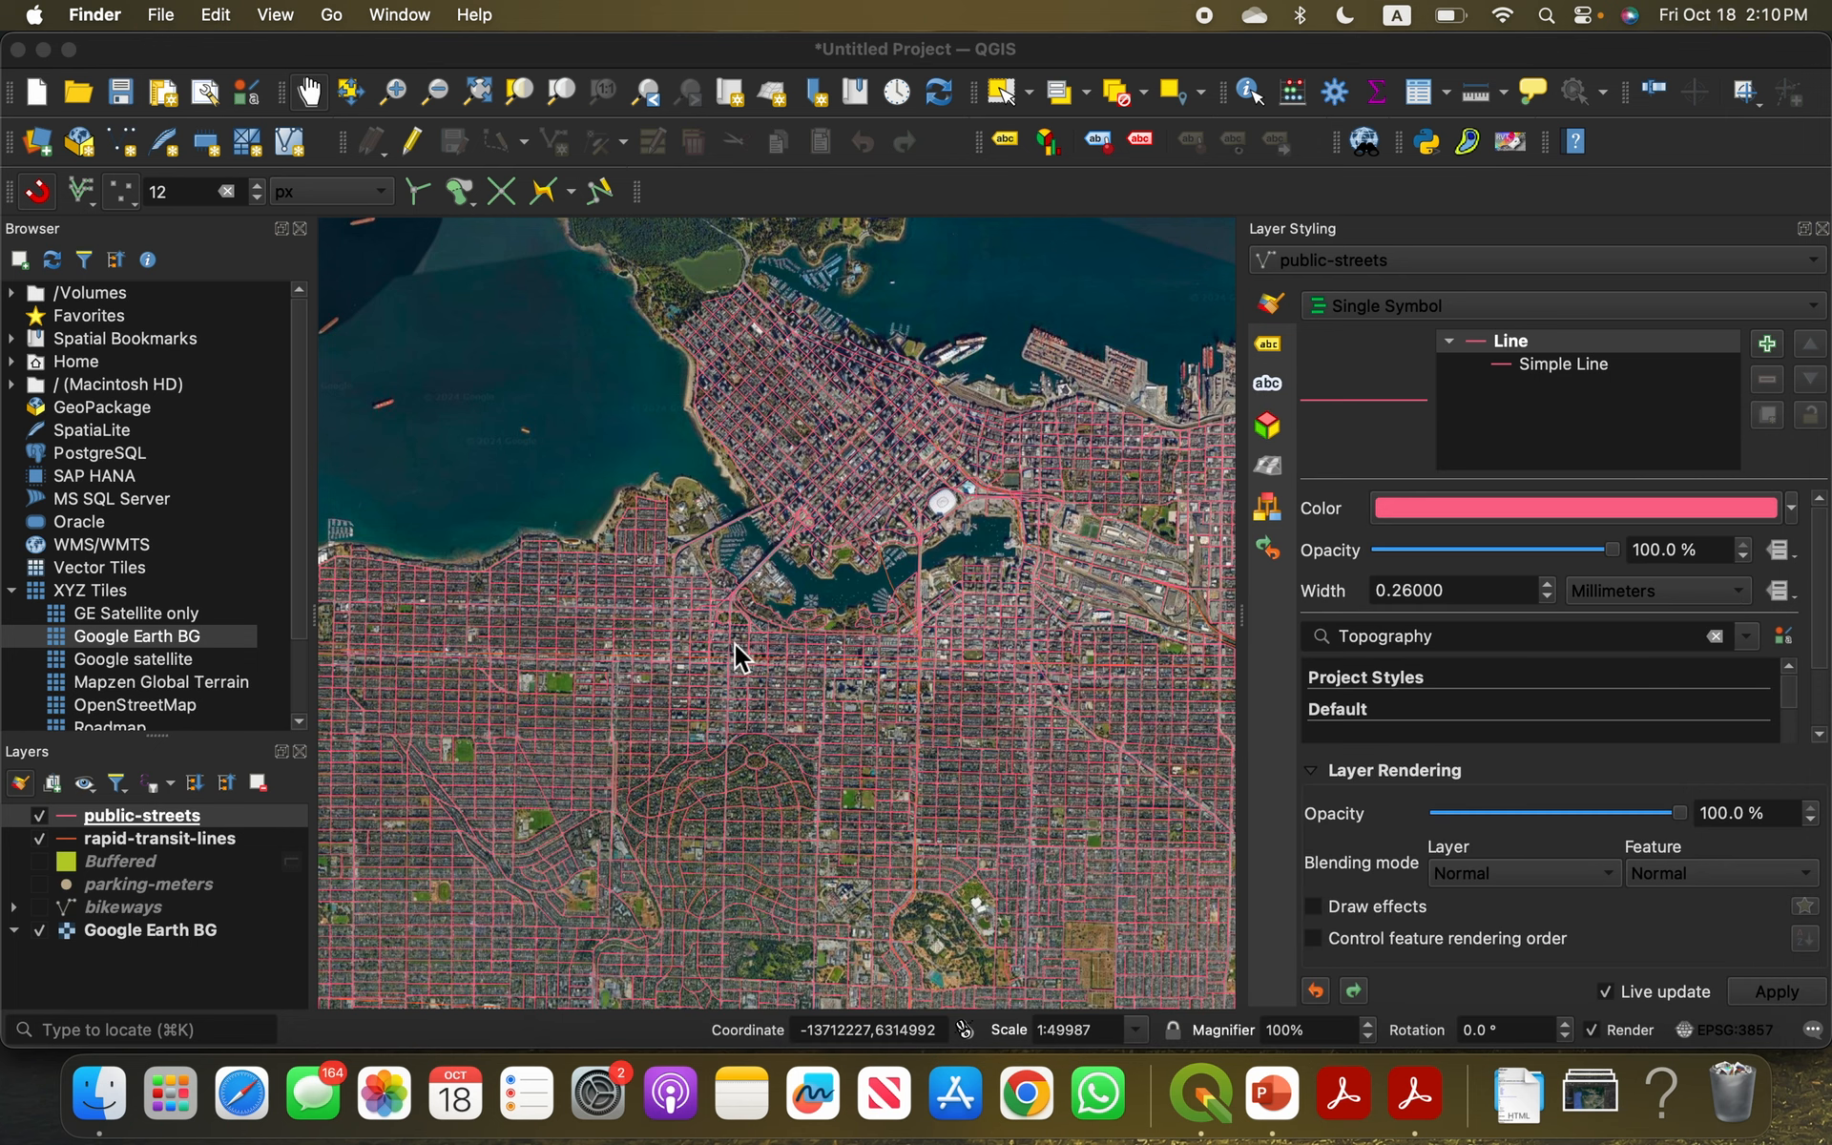
{"action": "left_click", "coordinate": [39, 816]}
Step: Style the rapid-transit-lines layer as Categorized by the line field and classify it with random colors
{"action": "scroll", "coordinate": [919, 655], "scroll_direction": "down", "scroll_amount": 1}
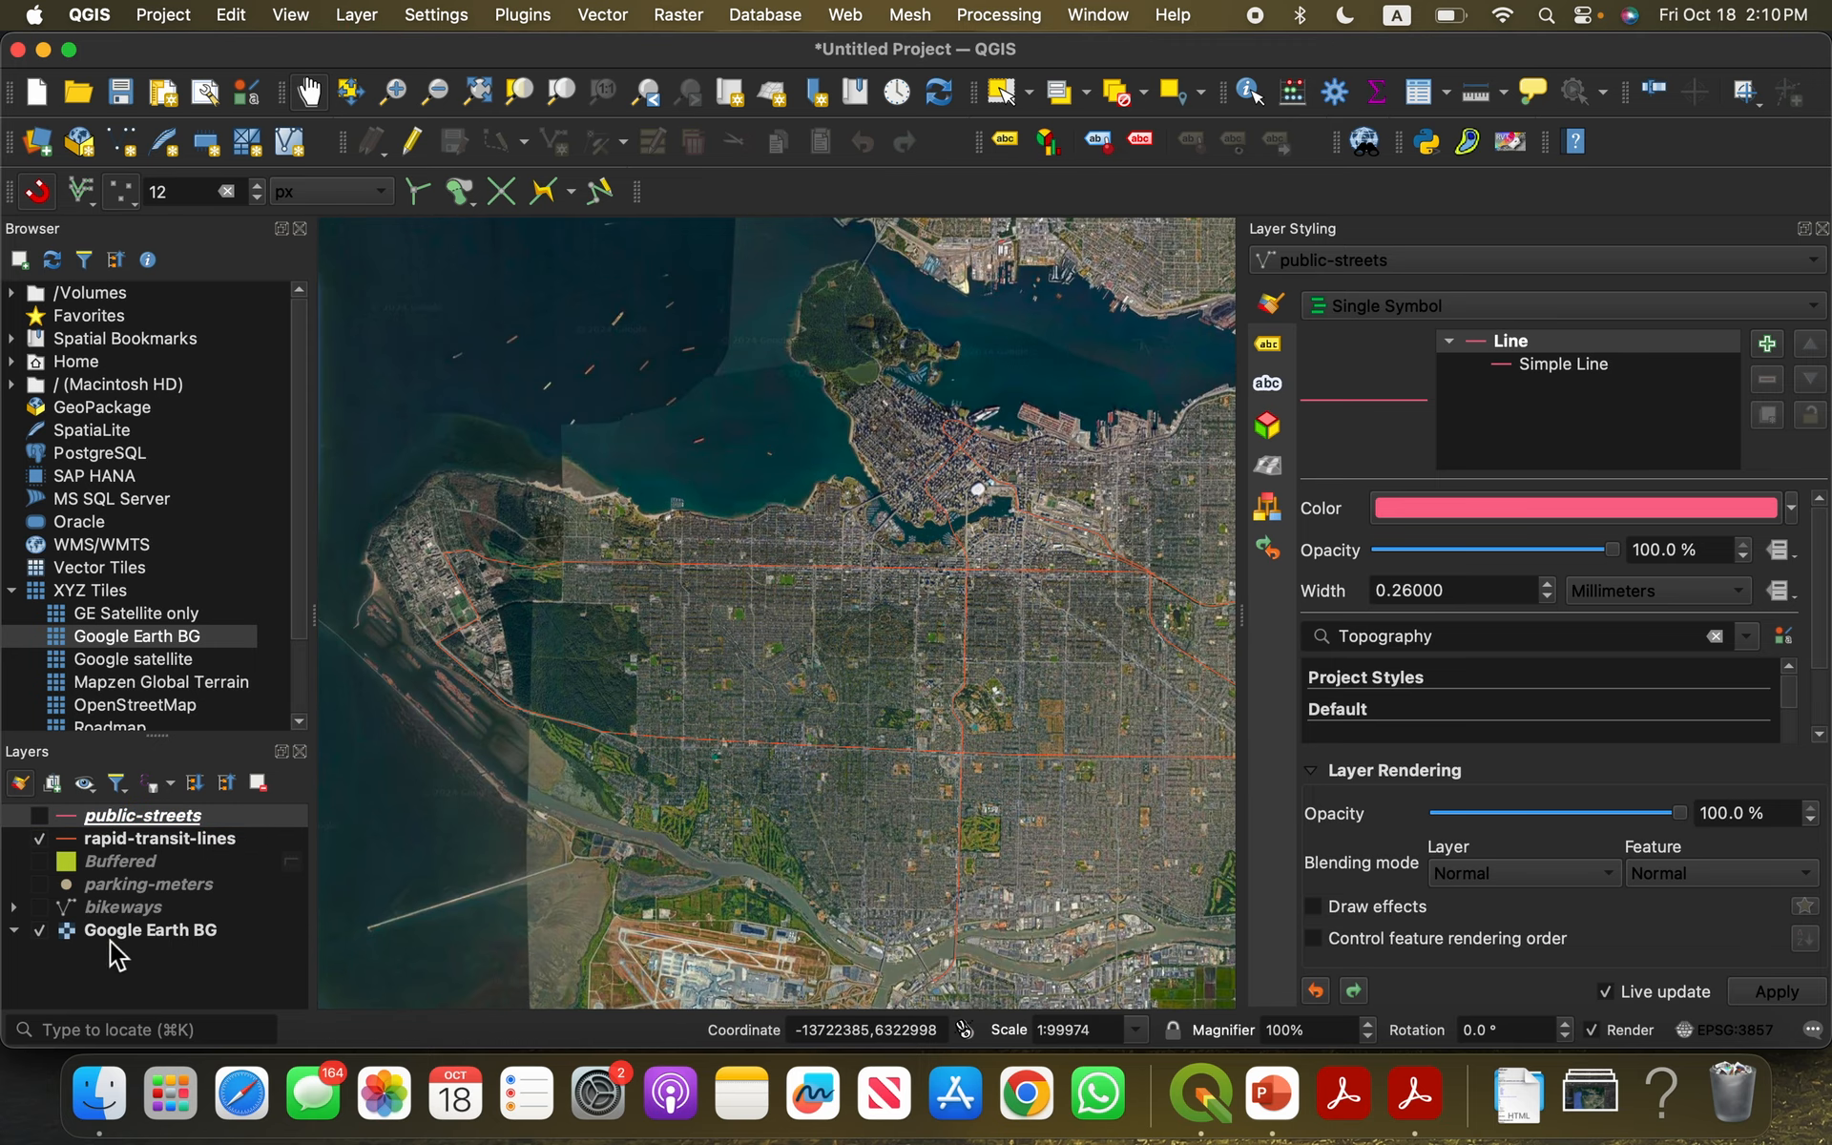
{"action": "left_click_drag", "start_coordinate": [1177, 704], "coordinate": [989, 682]}
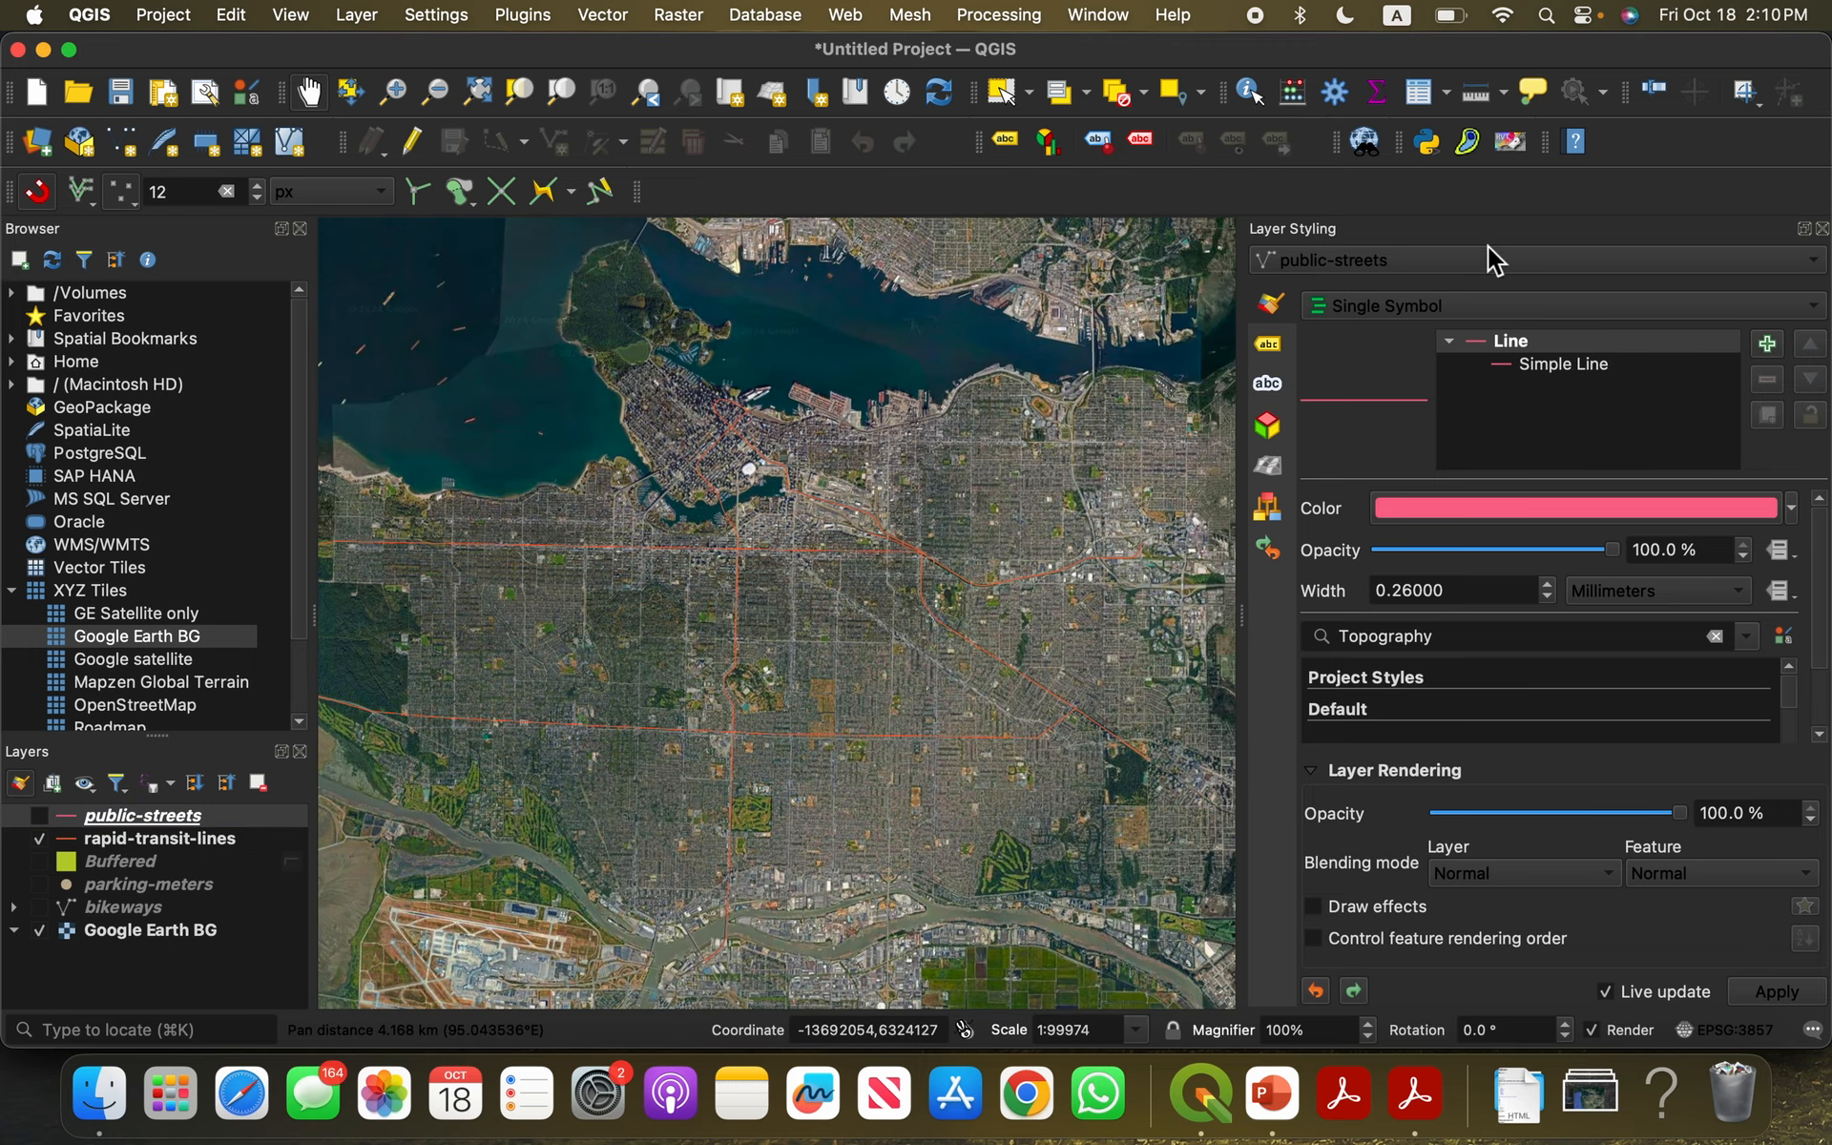
{"action": "left_click", "coordinate": [1395, 272]}
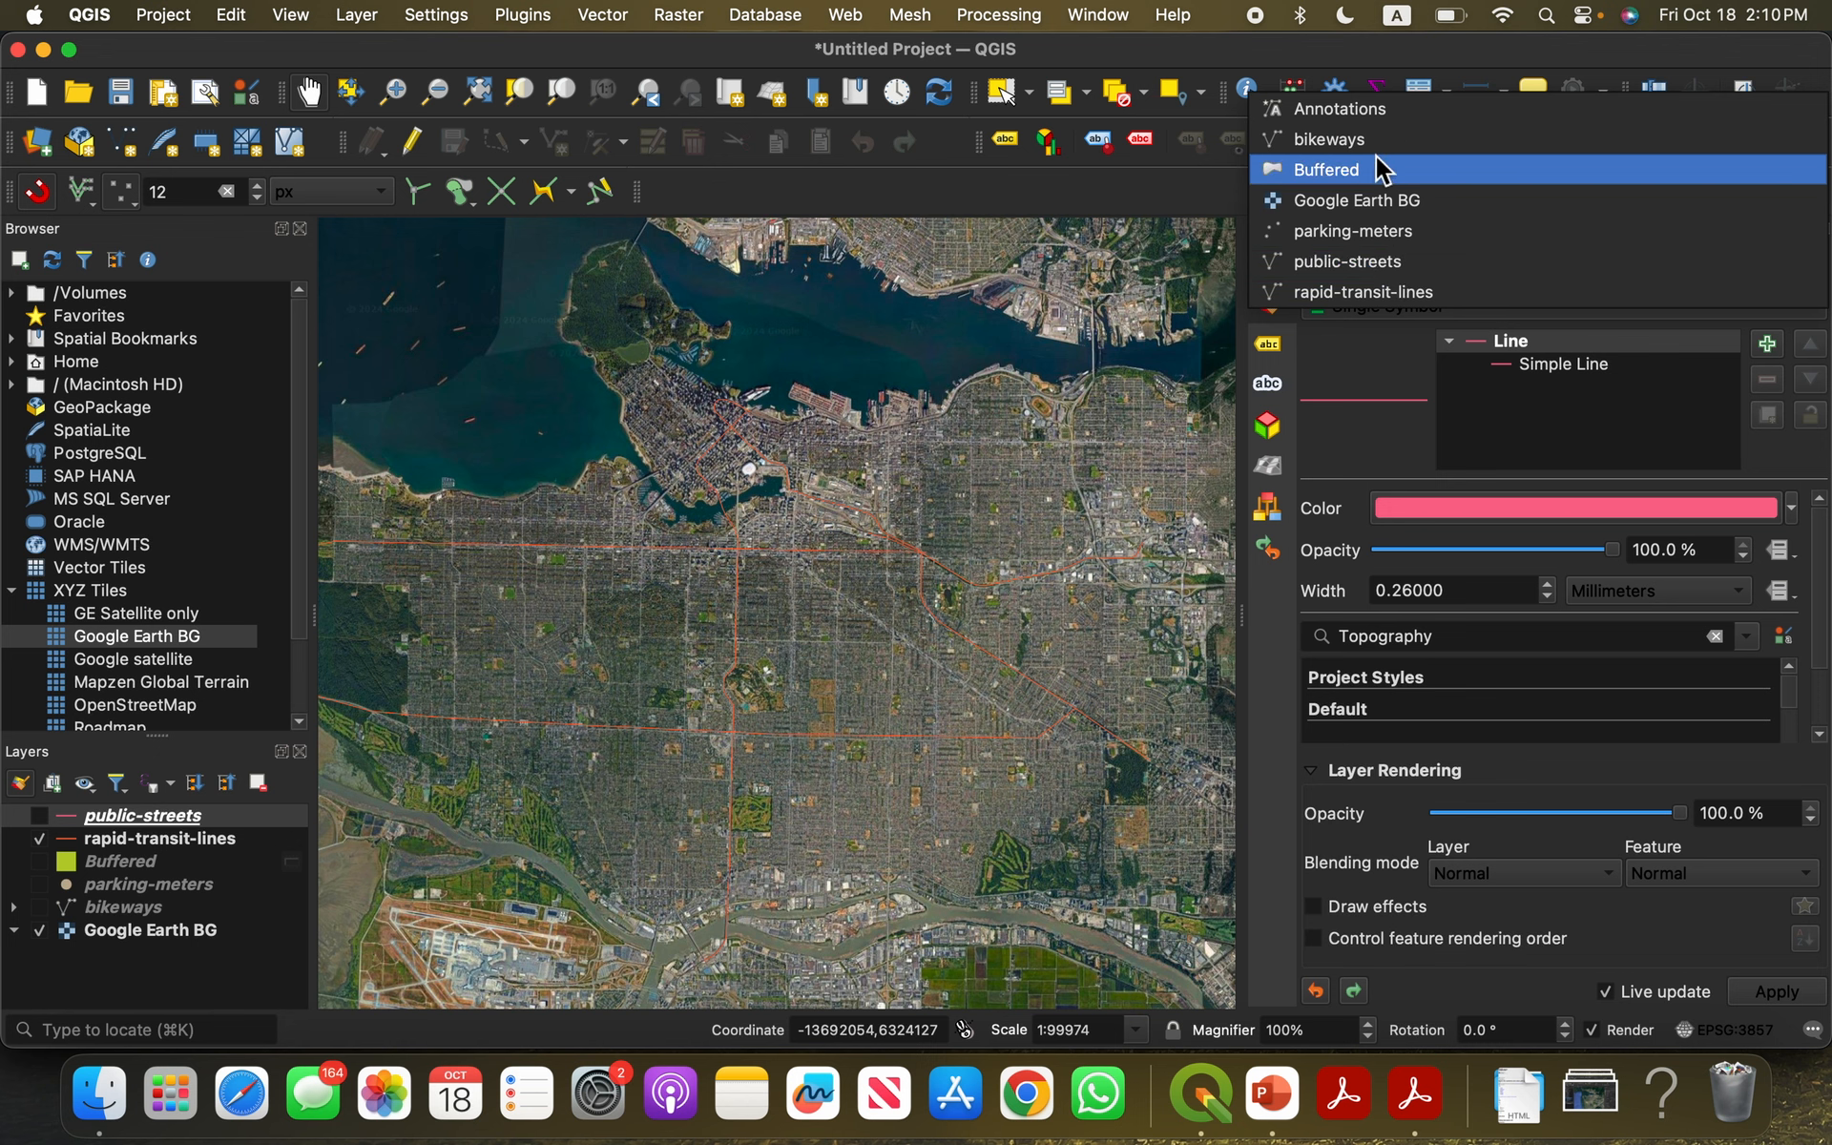
{"action": "left_click", "coordinate": [1422, 291]}
{"action": "left_click", "coordinate": [1419, 306]}
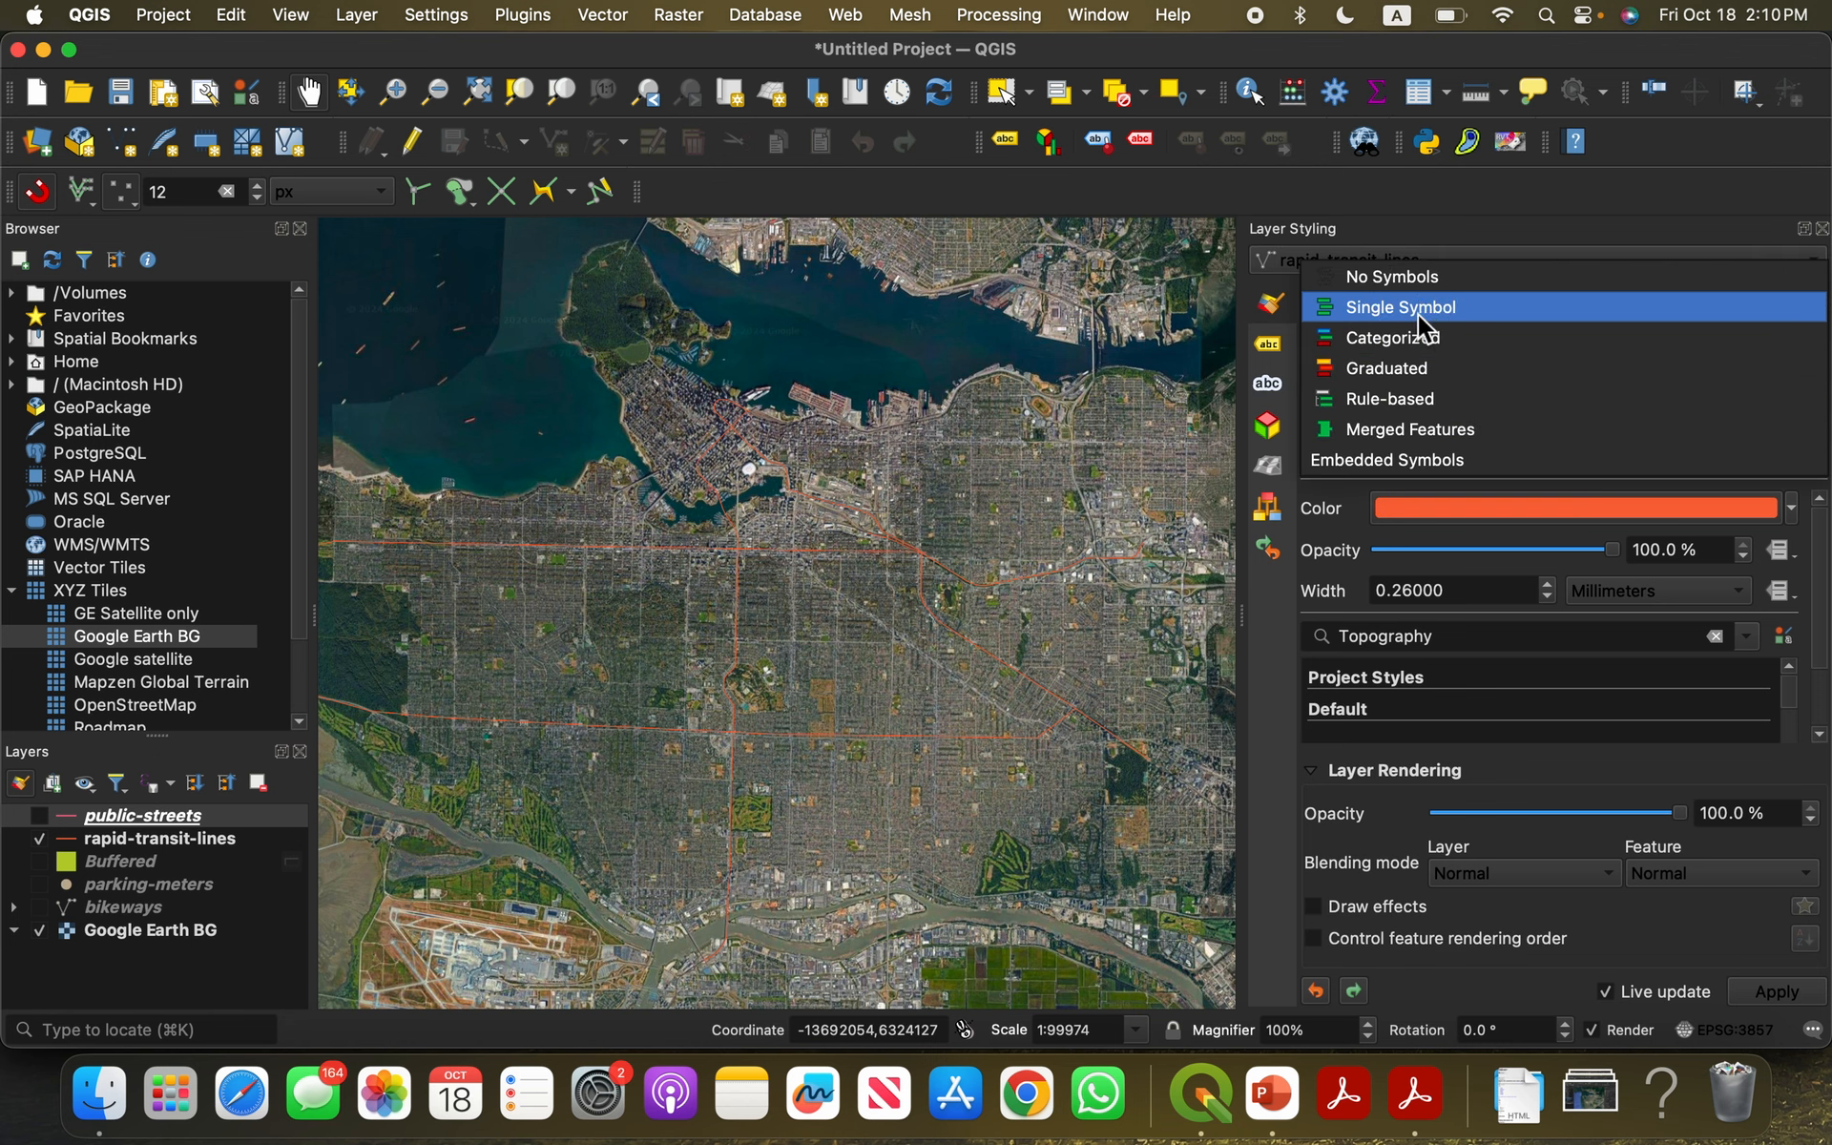
{"action": "left_click", "coordinate": [1422, 337]}
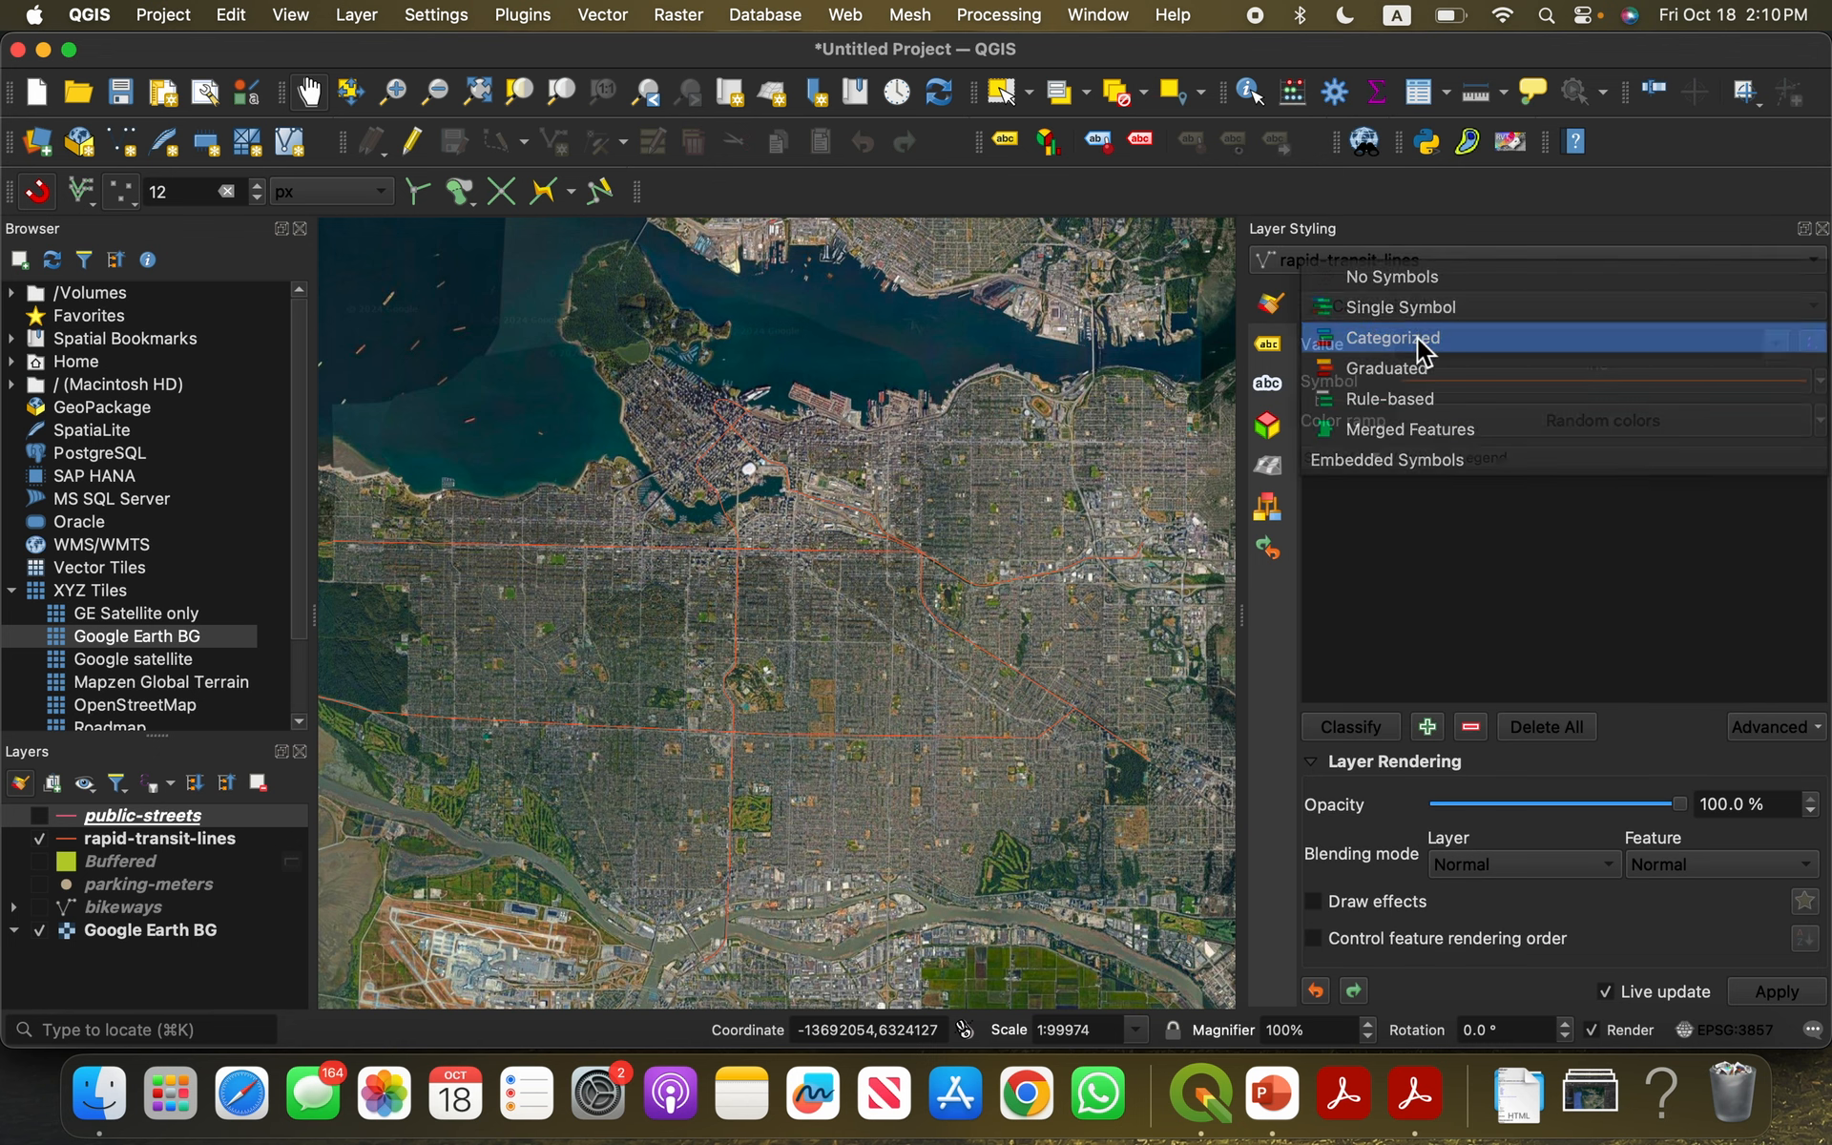
{"action": "left_click", "coordinate": [1780, 346]}
{"action": "left_click", "coordinate": [1632, 376]}
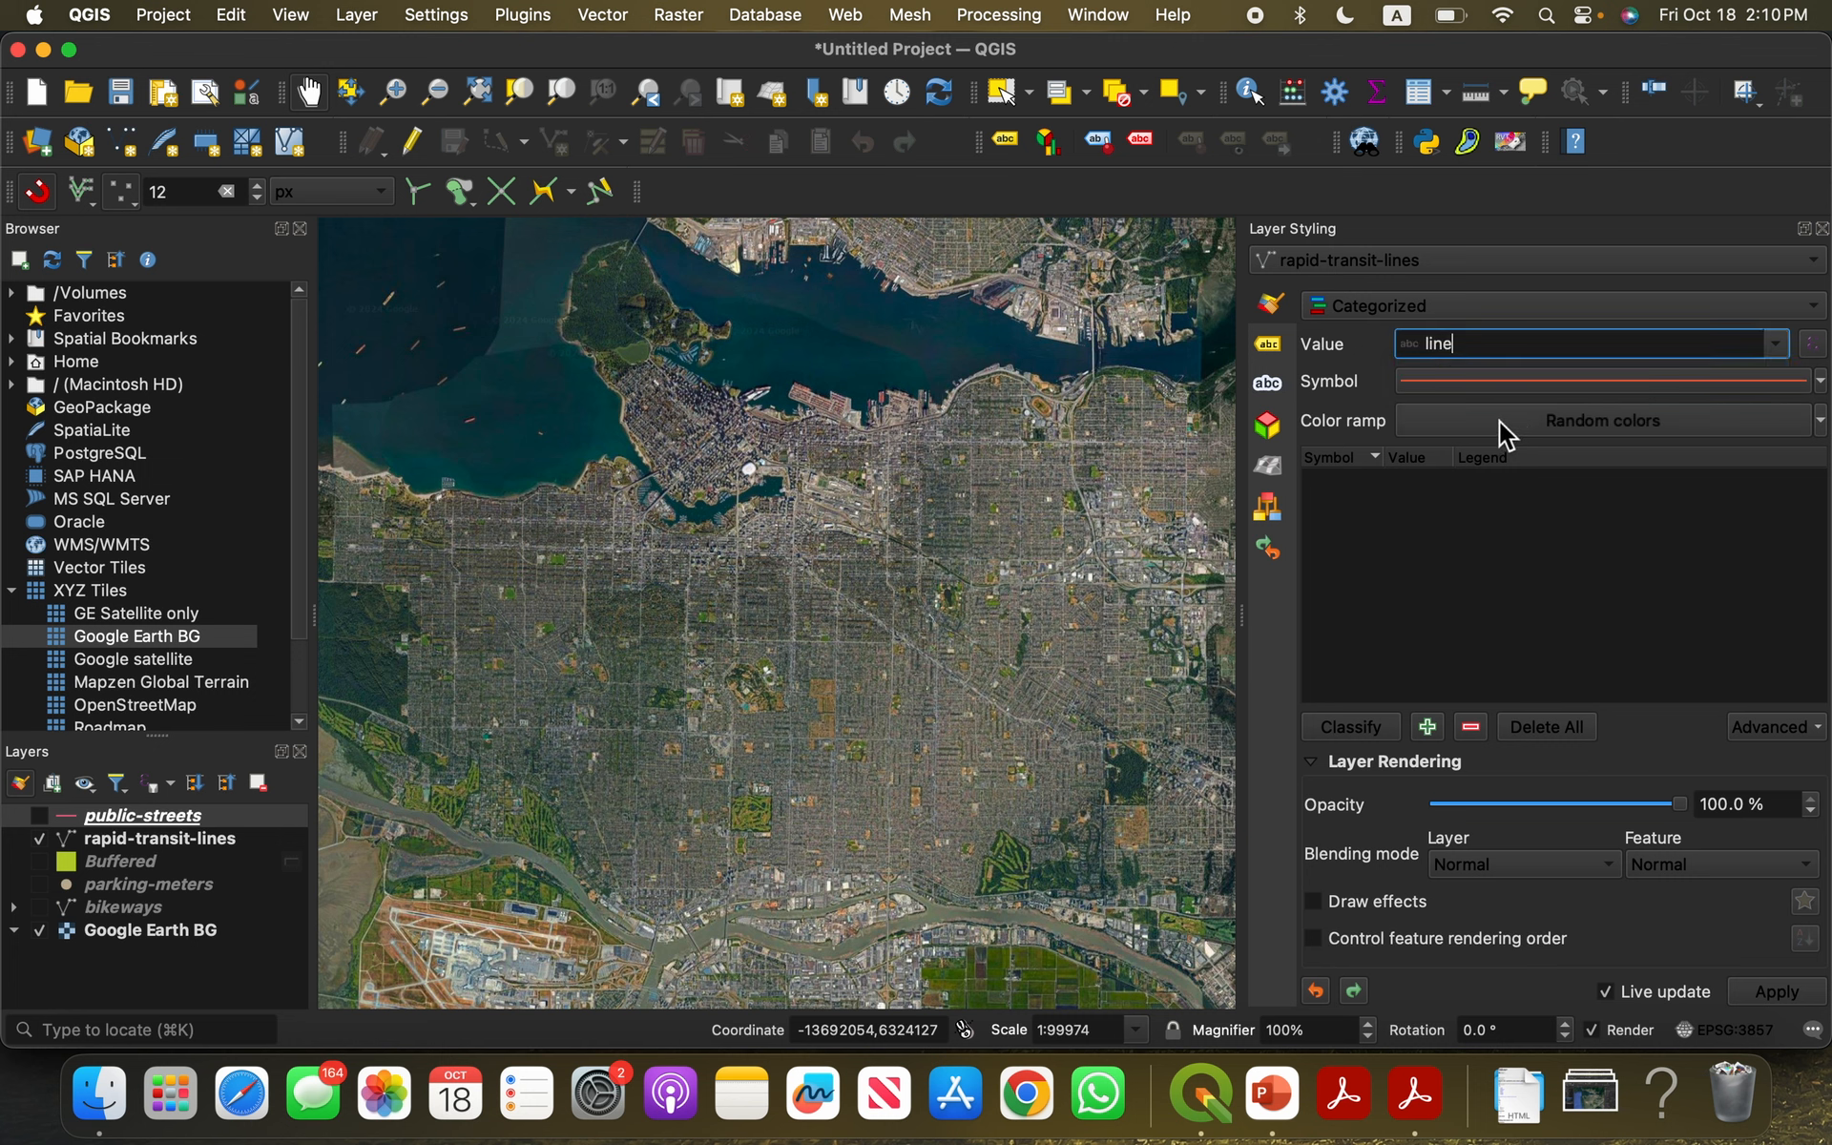
{"action": "left_click", "coordinate": [1349, 734]}
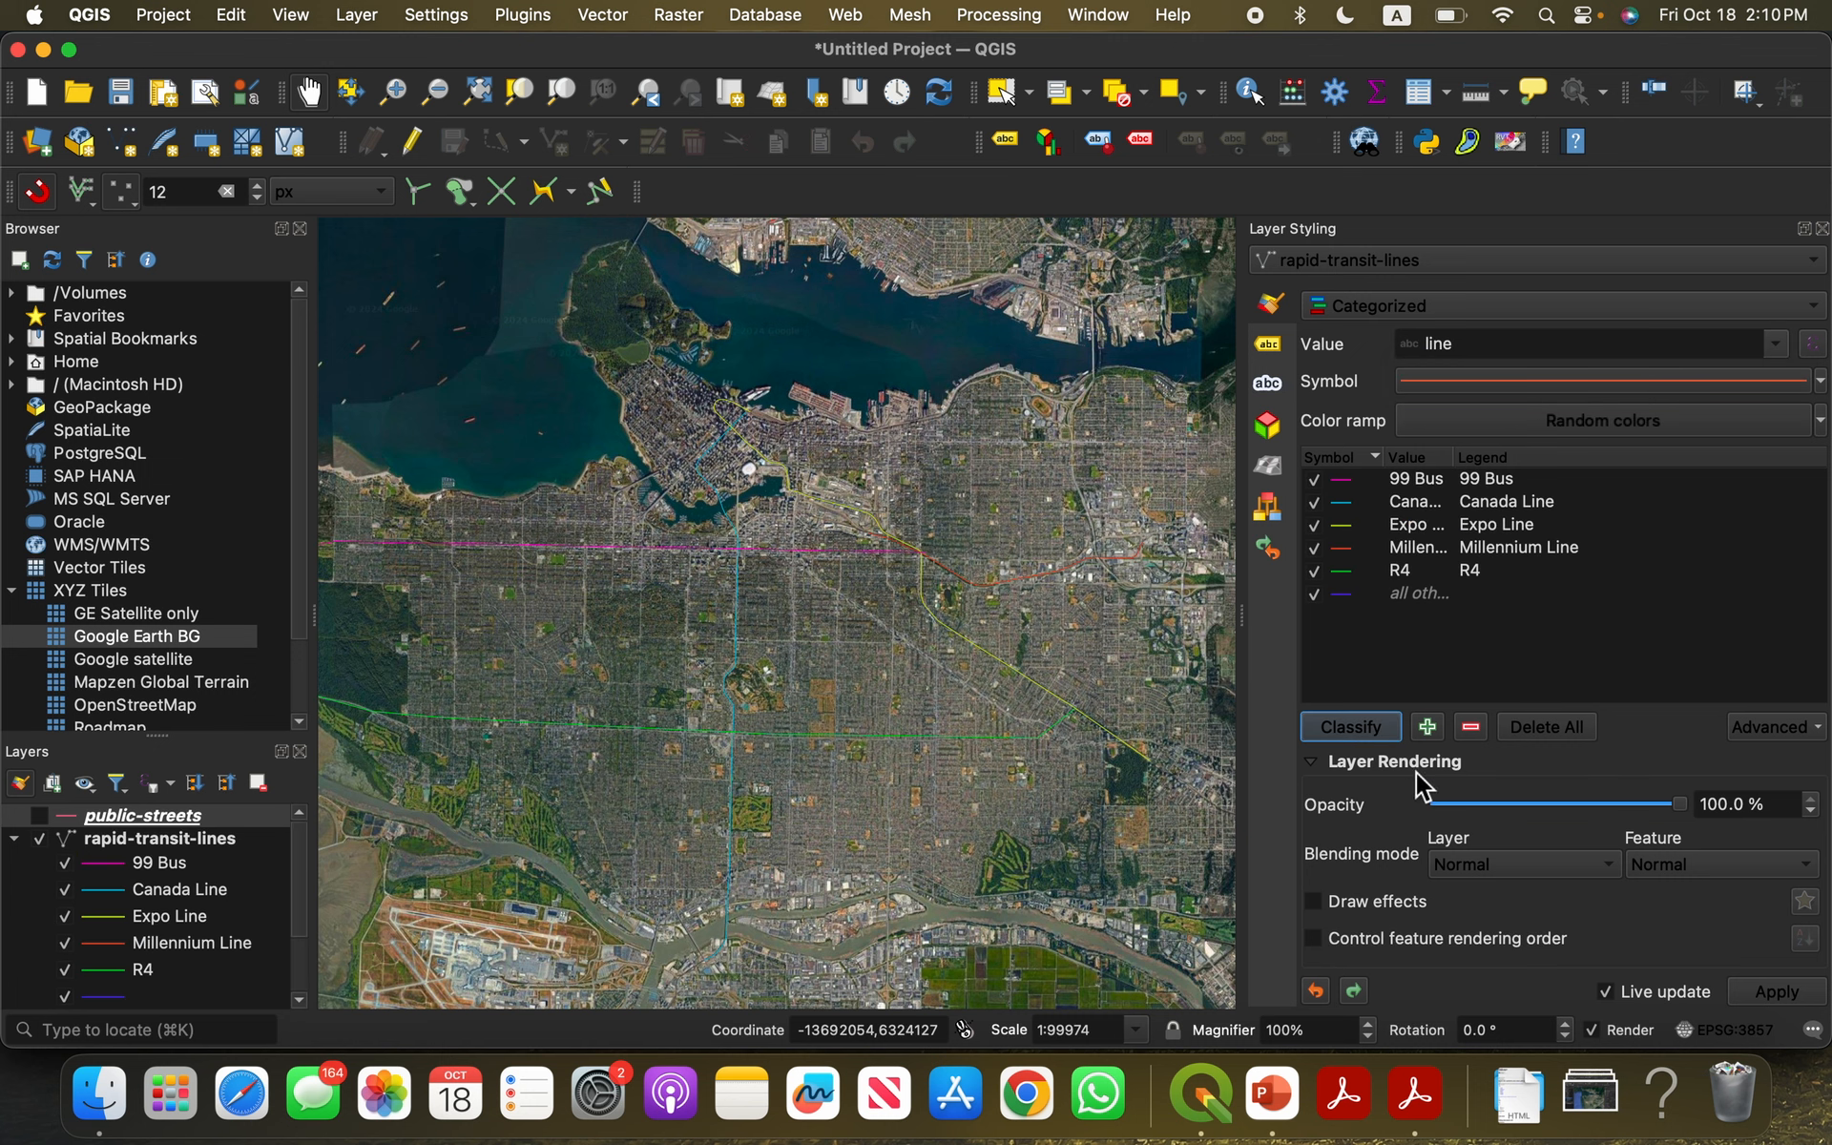
Step: Hide the 99 Bus and R4 categories of the rapid-transit-lines layer
{"action": "left_click", "coordinate": [1494, 479]}
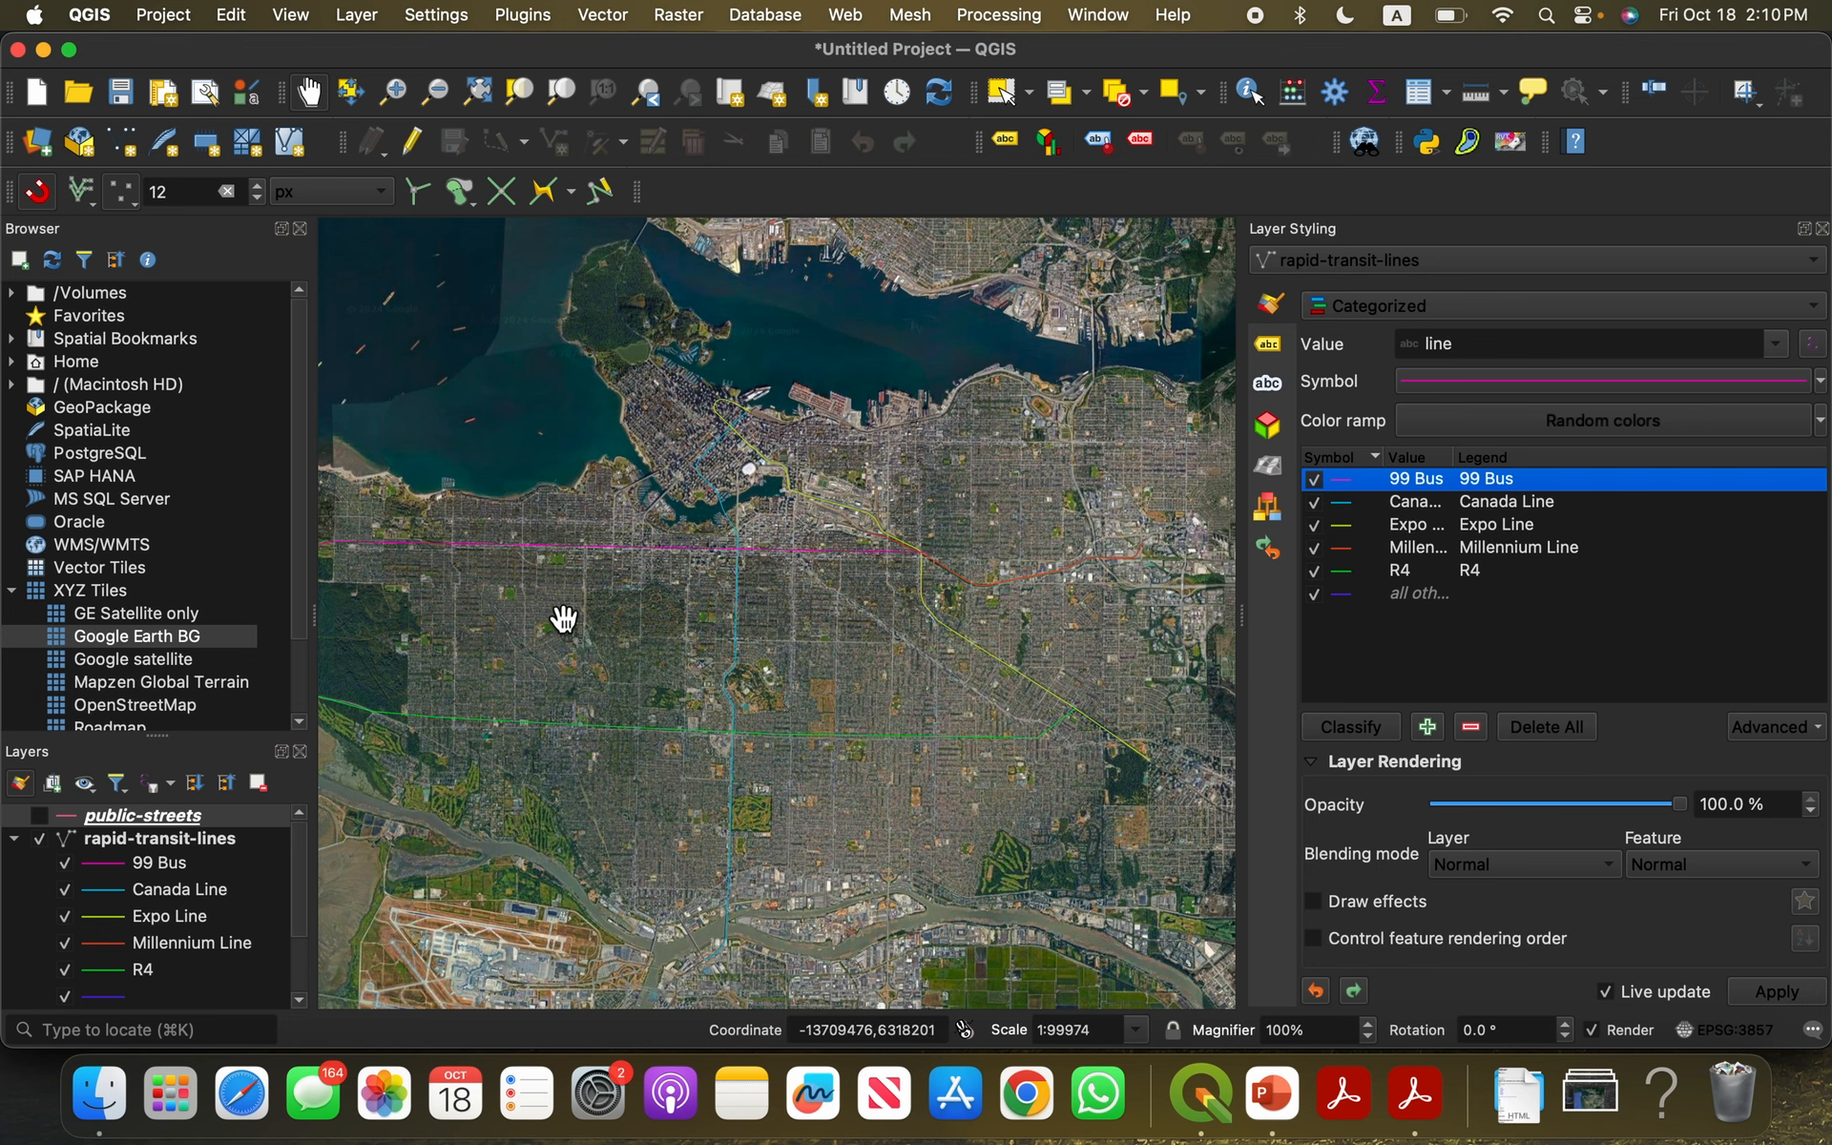
{"action": "left_click_drag", "start_coordinate": [563, 618], "coordinate": [941, 654]}
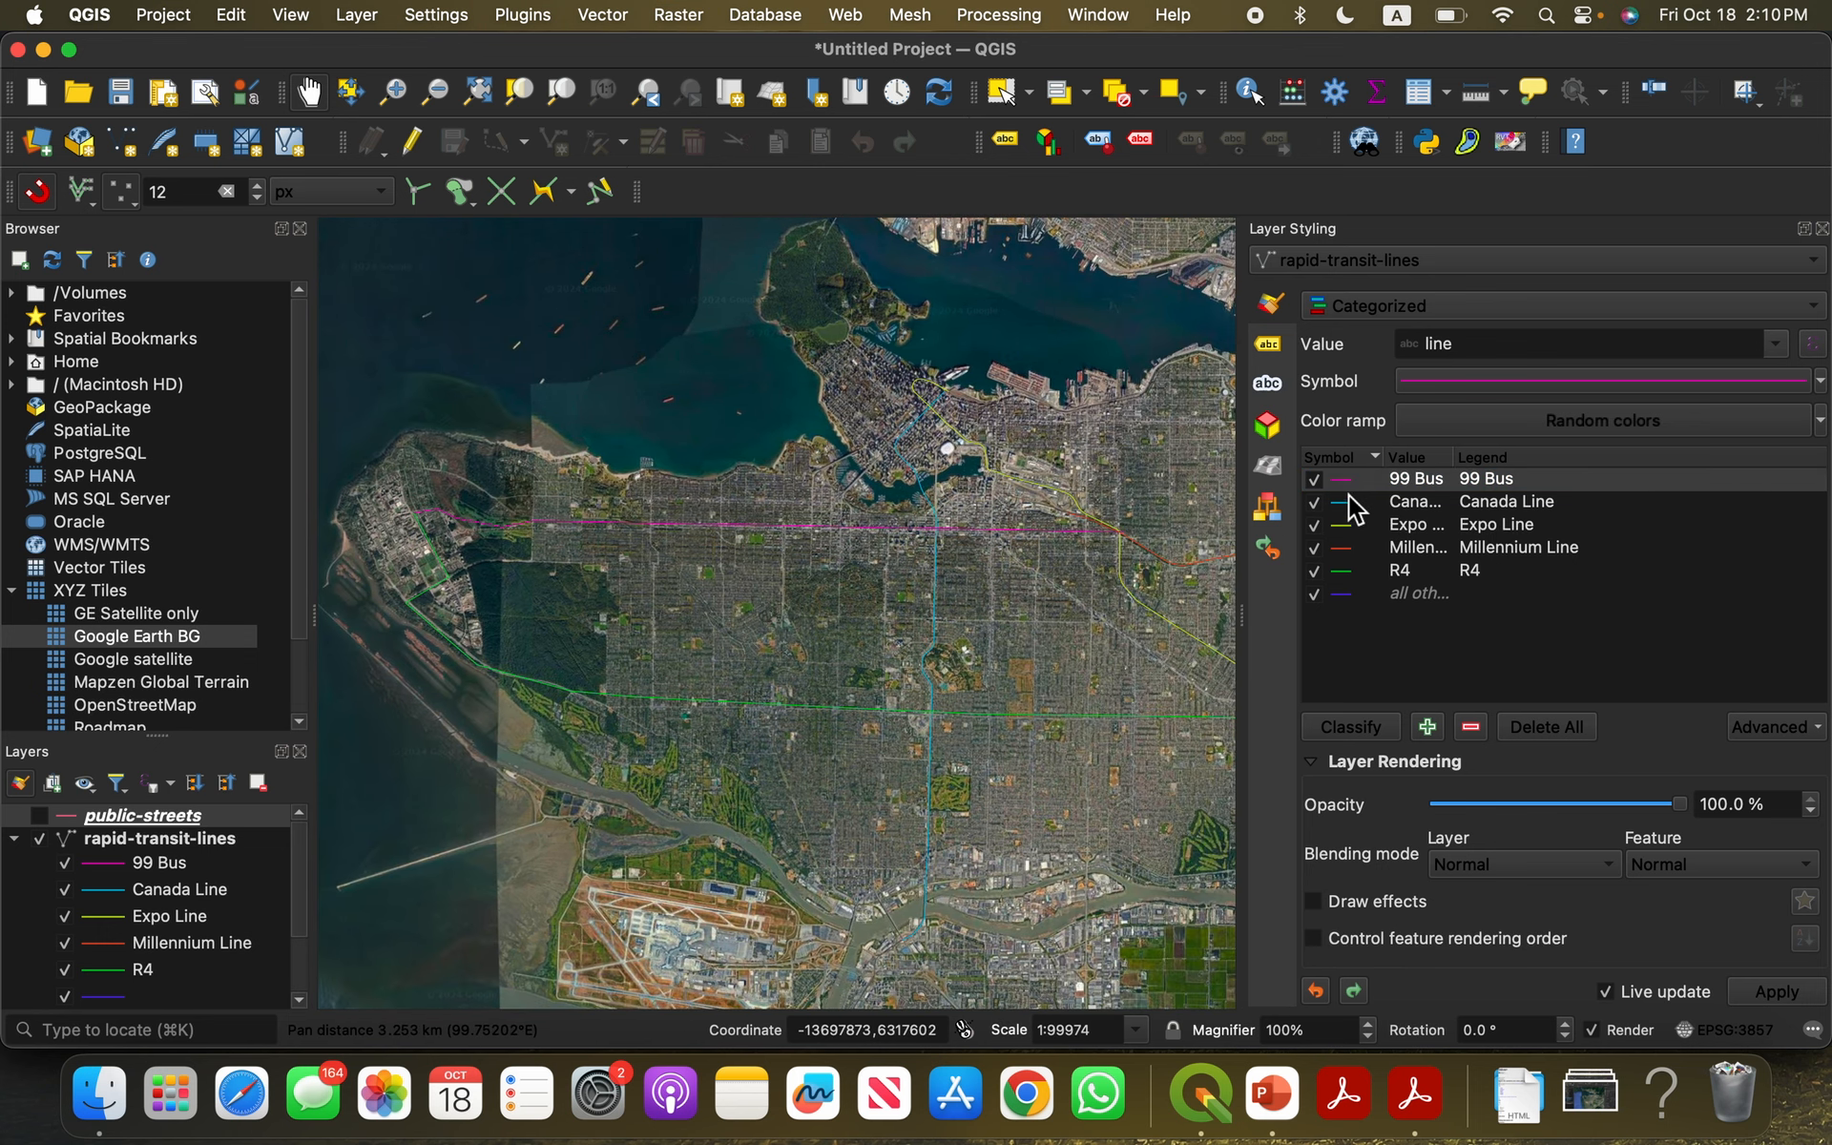
{"action": "left_click", "coordinate": [1316, 479]}
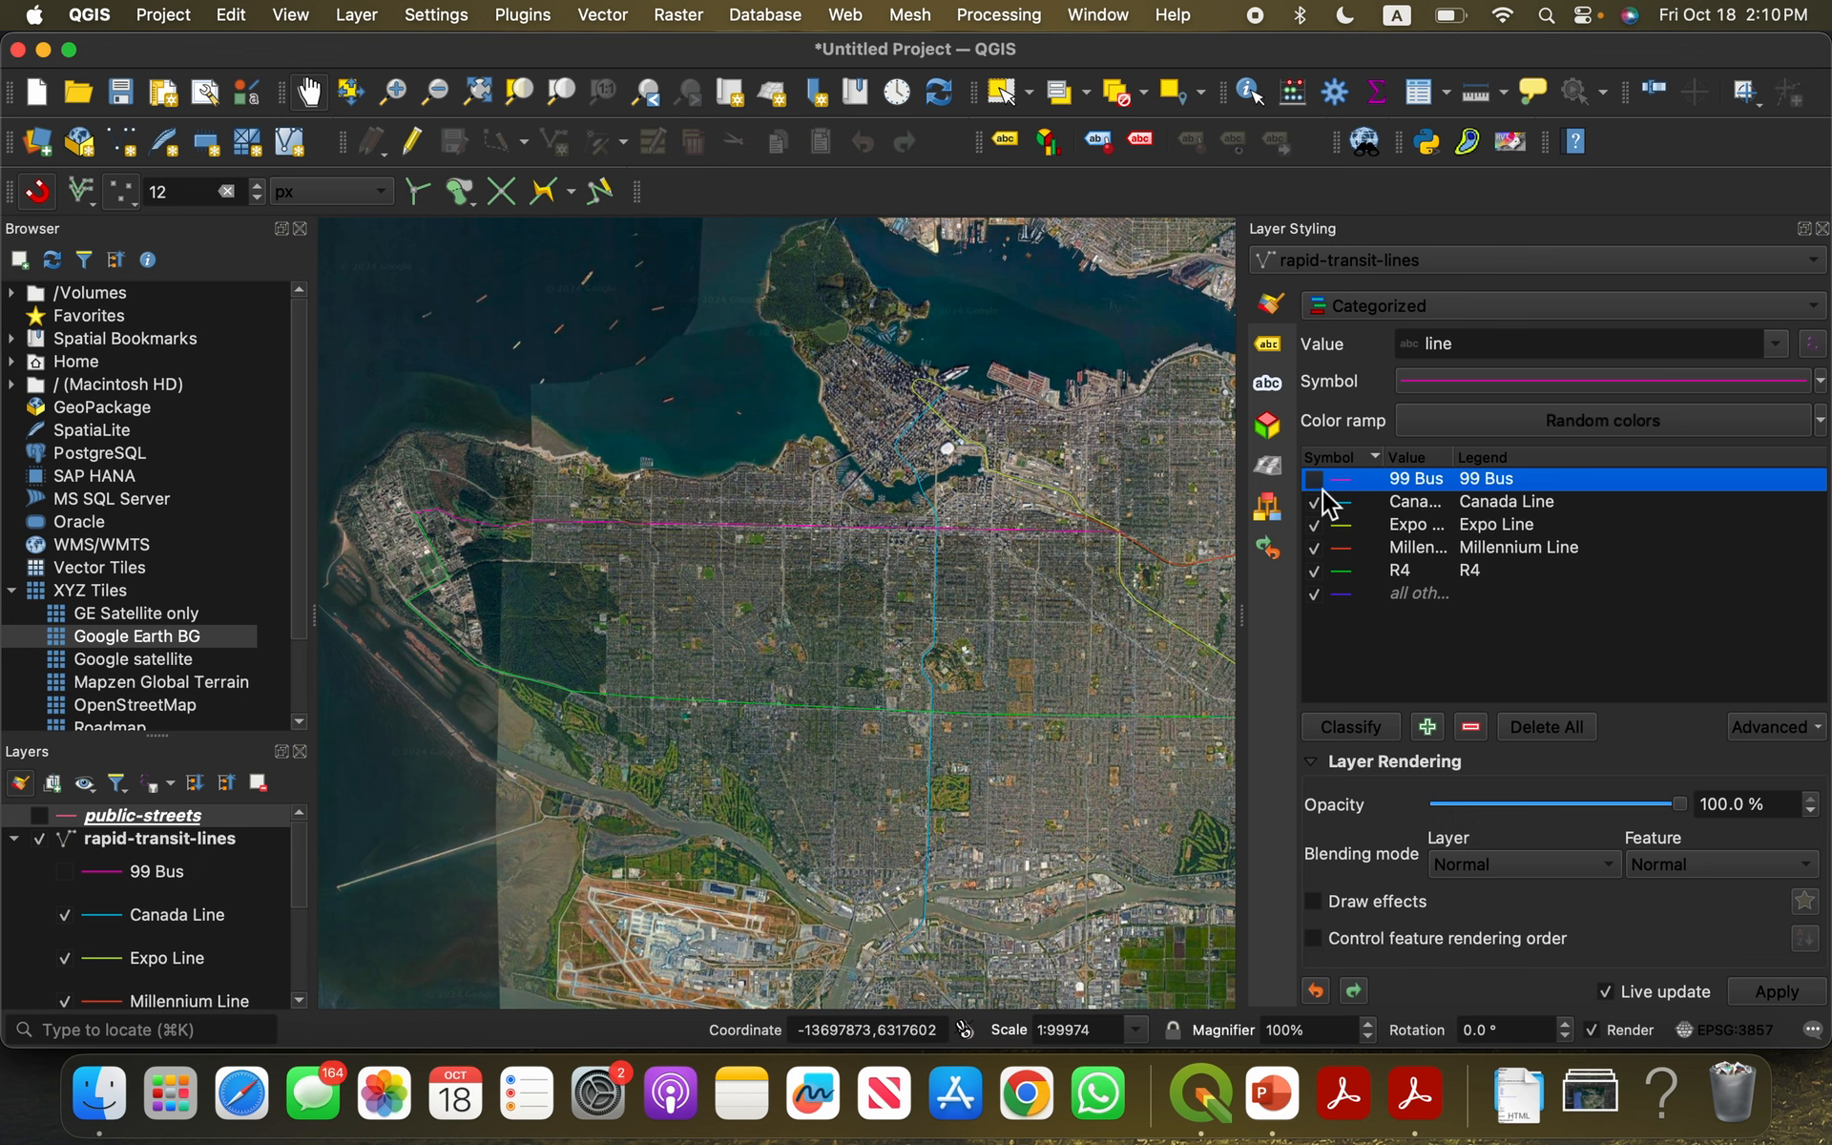
{"action": "left_click", "coordinate": [1316, 570]}
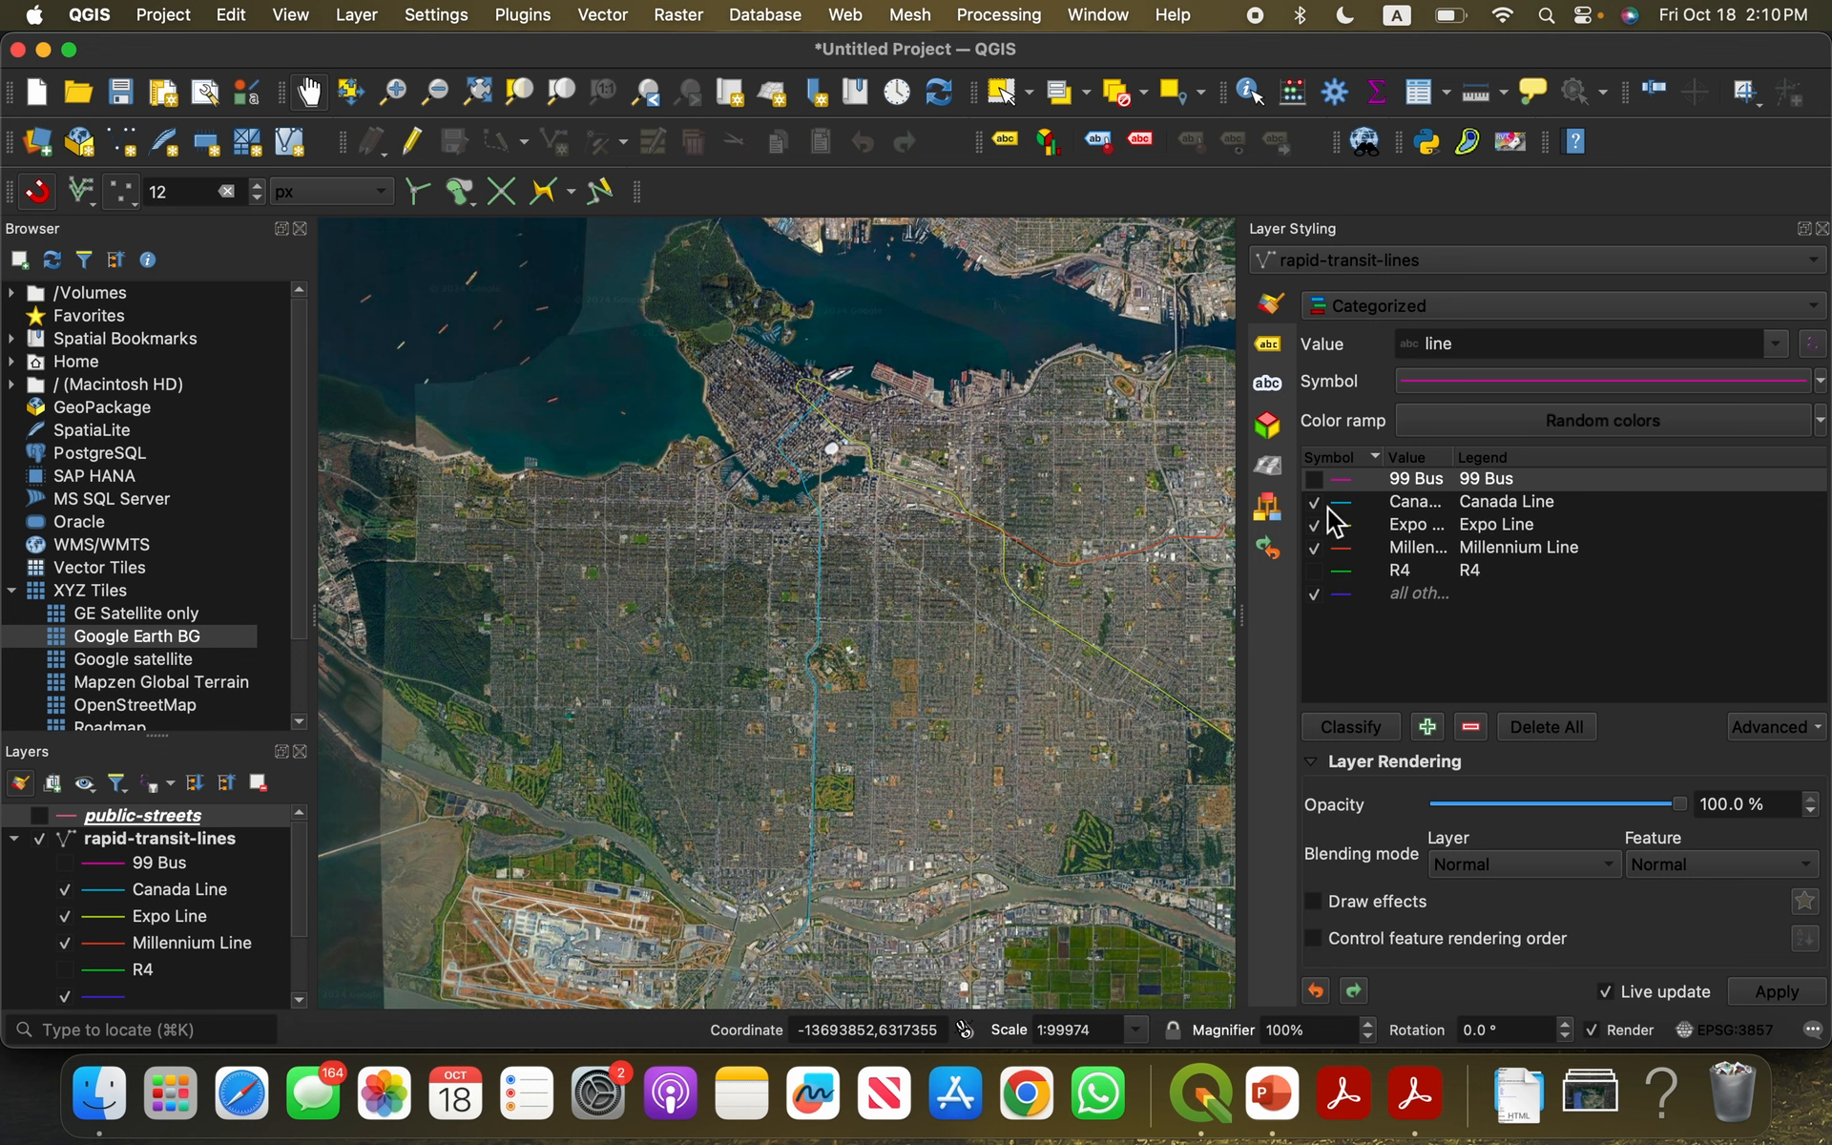
{"action": "left_click", "coordinate": [1318, 571]}
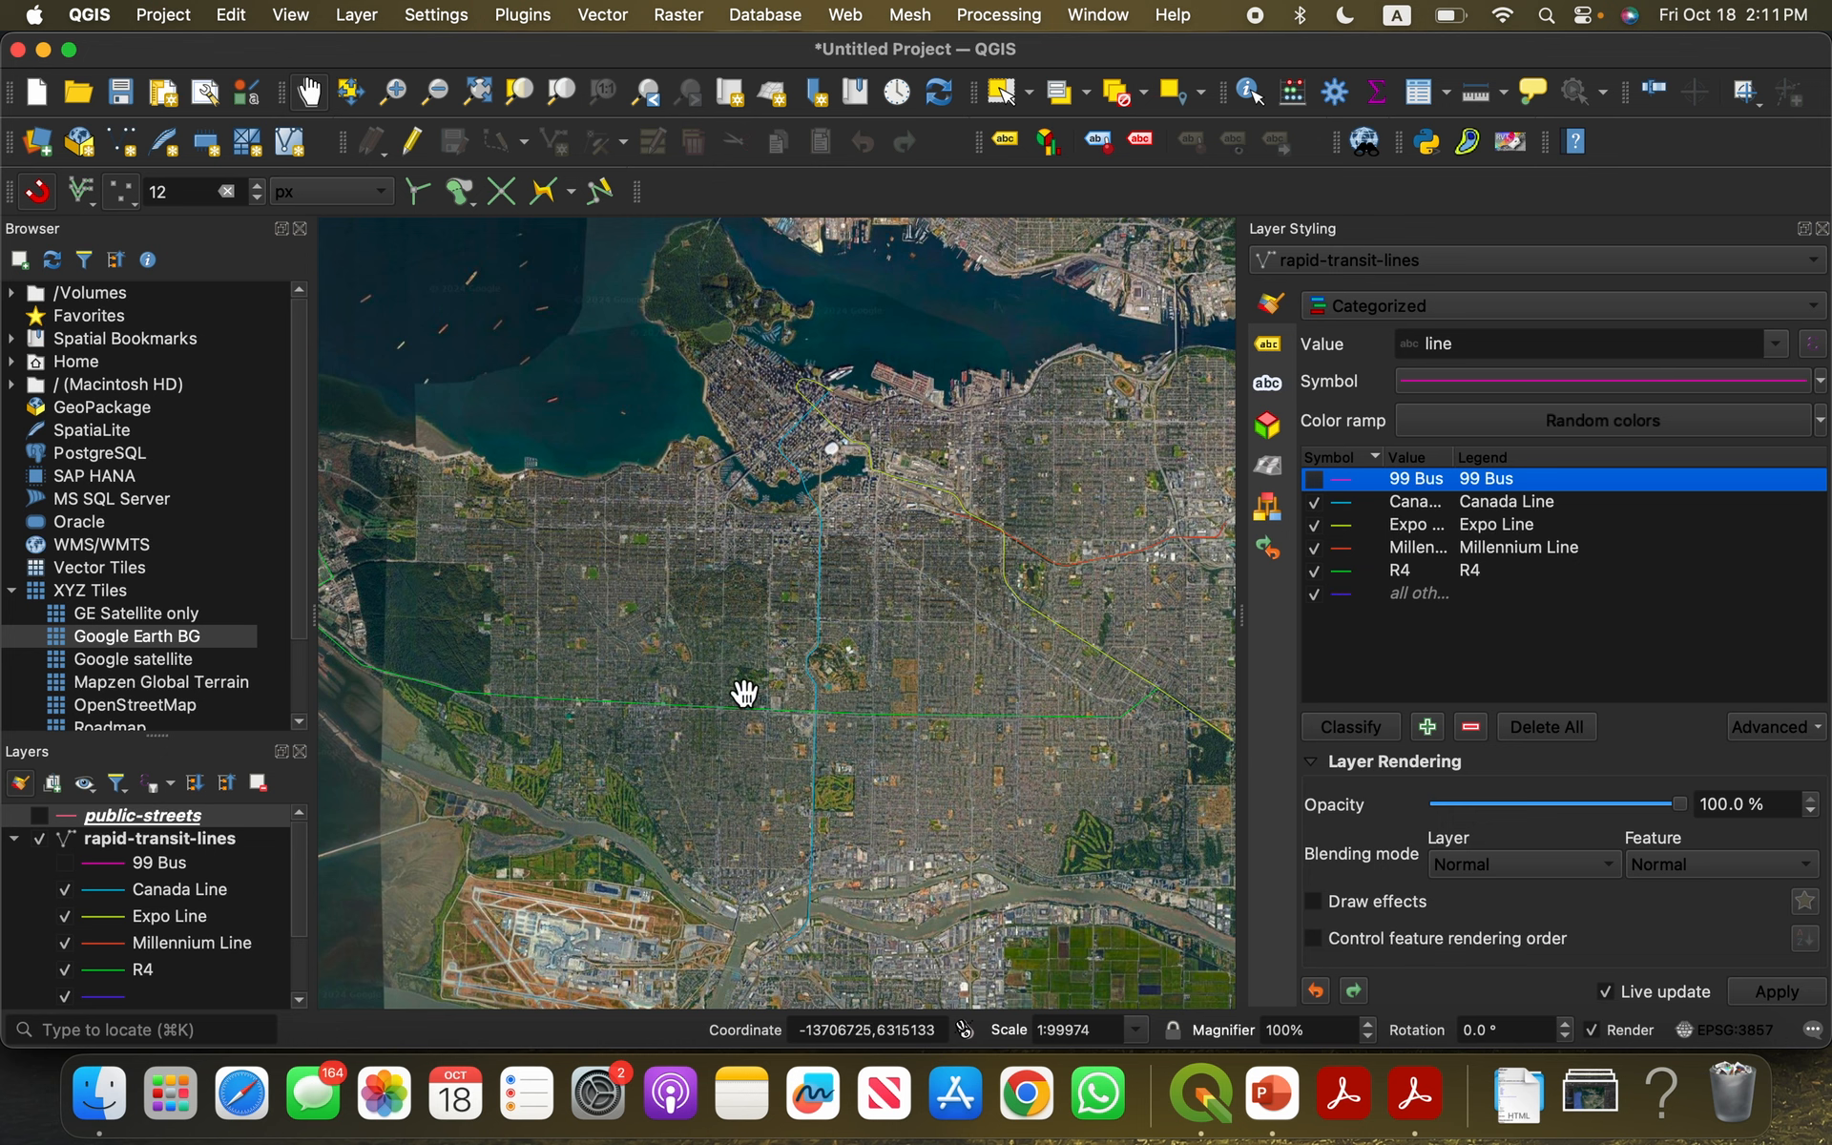
{"action": "left_click", "coordinate": [1320, 572]}
{"action": "left_click", "coordinate": [1408, 580]}
{"action": "left_click_drag", "start_coordinate": [1069, 746], "coordinate": [1037, 749]}
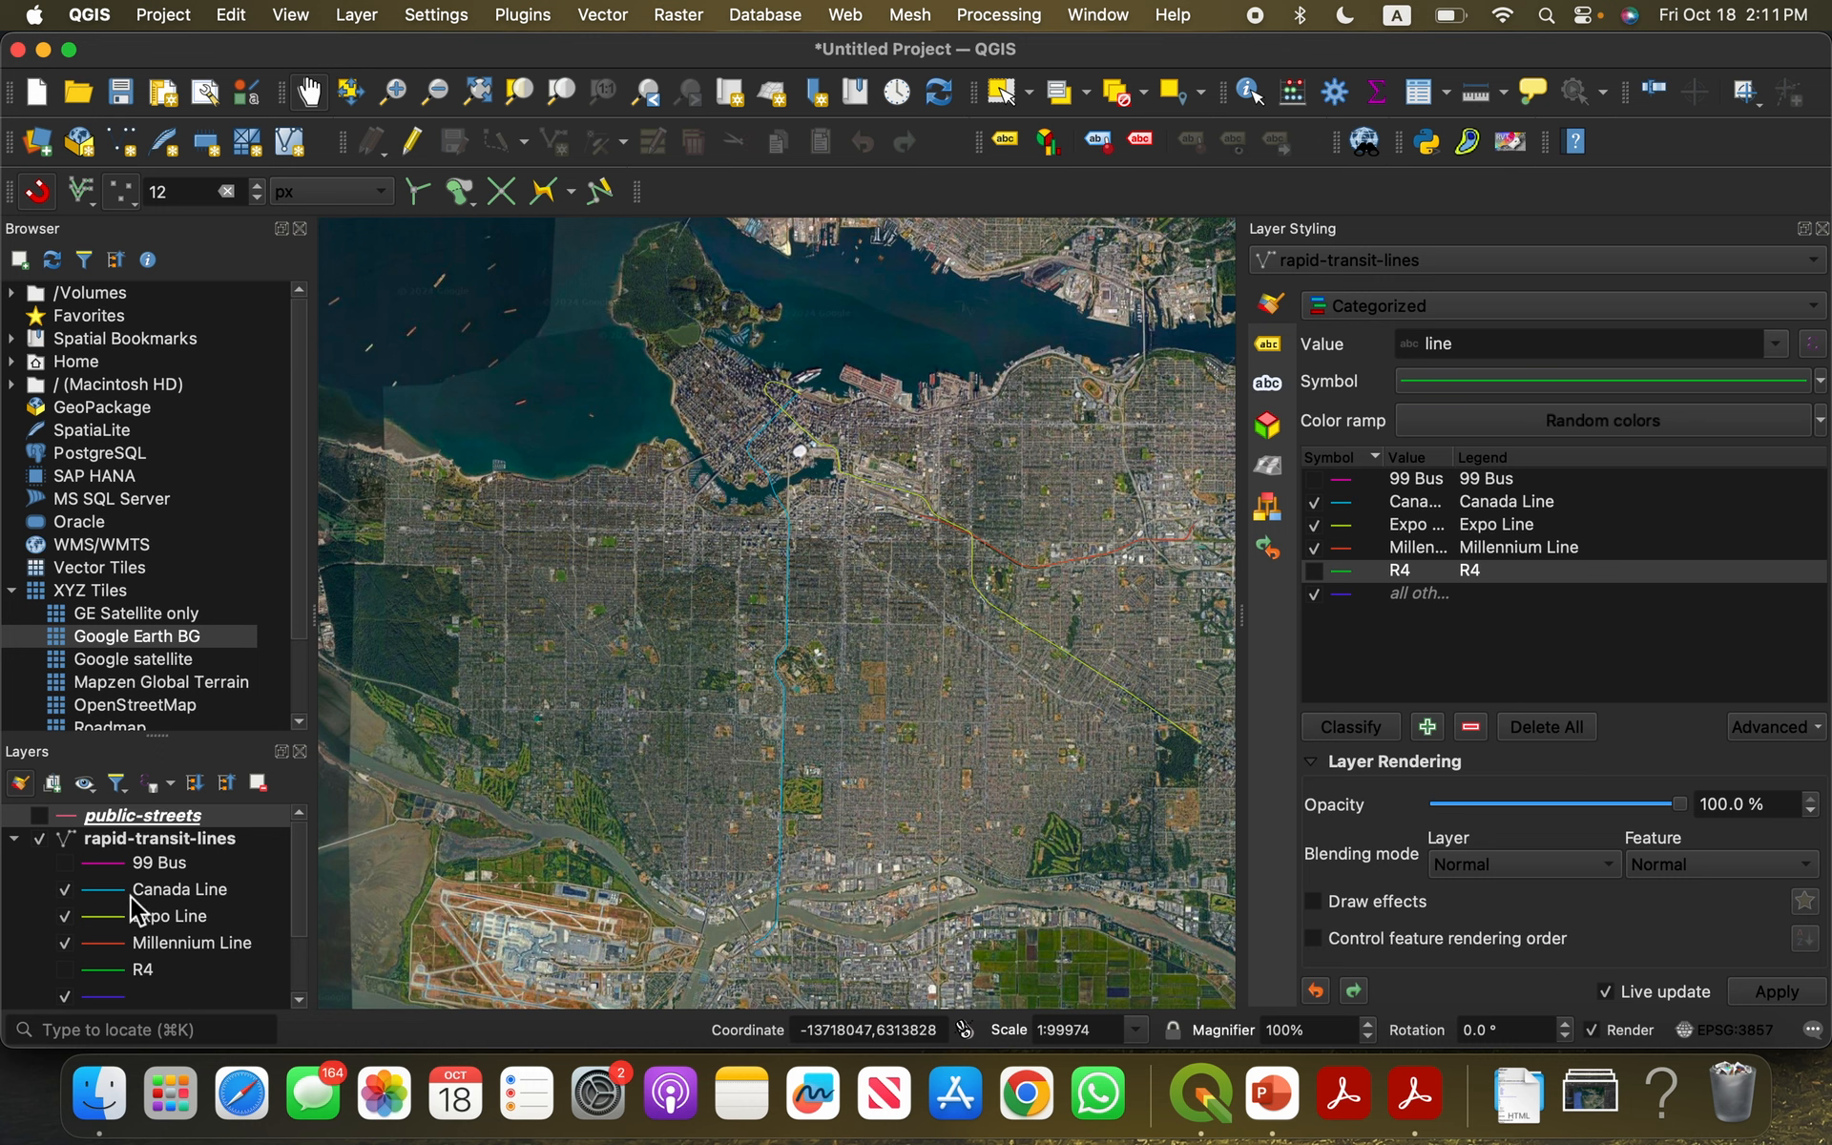
Step: Enable editing on the rapid-transit-lines layer and start adding a line feature using Digitize with Segment
{"action": "scroll", "coordinate": [133, 897], "scroll_direction": "down", "scroll_amount": 3}
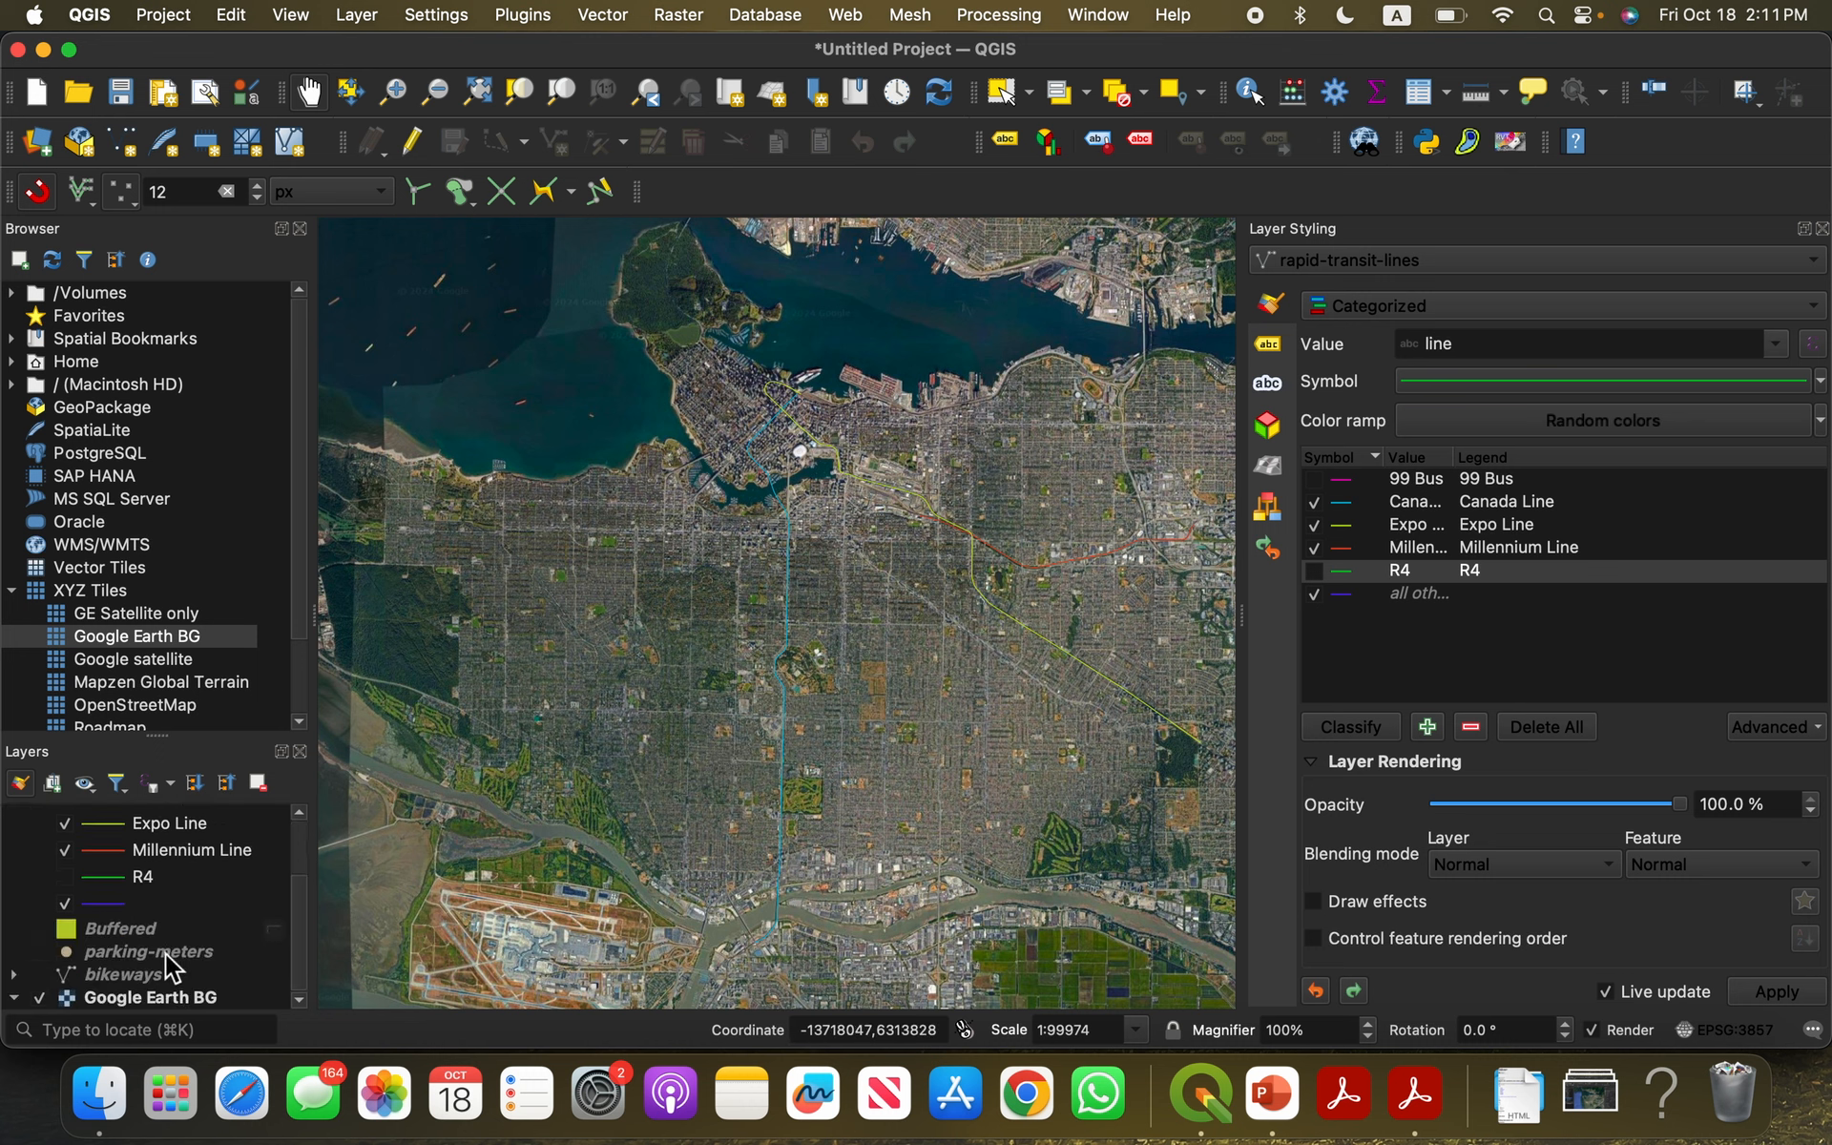
{"action": "scroll", "coordinate": [168, 959], "scroll_direction": "up", "scroll_amount": 3}
{"action": "left_click", "coordinate": [187, 840]}
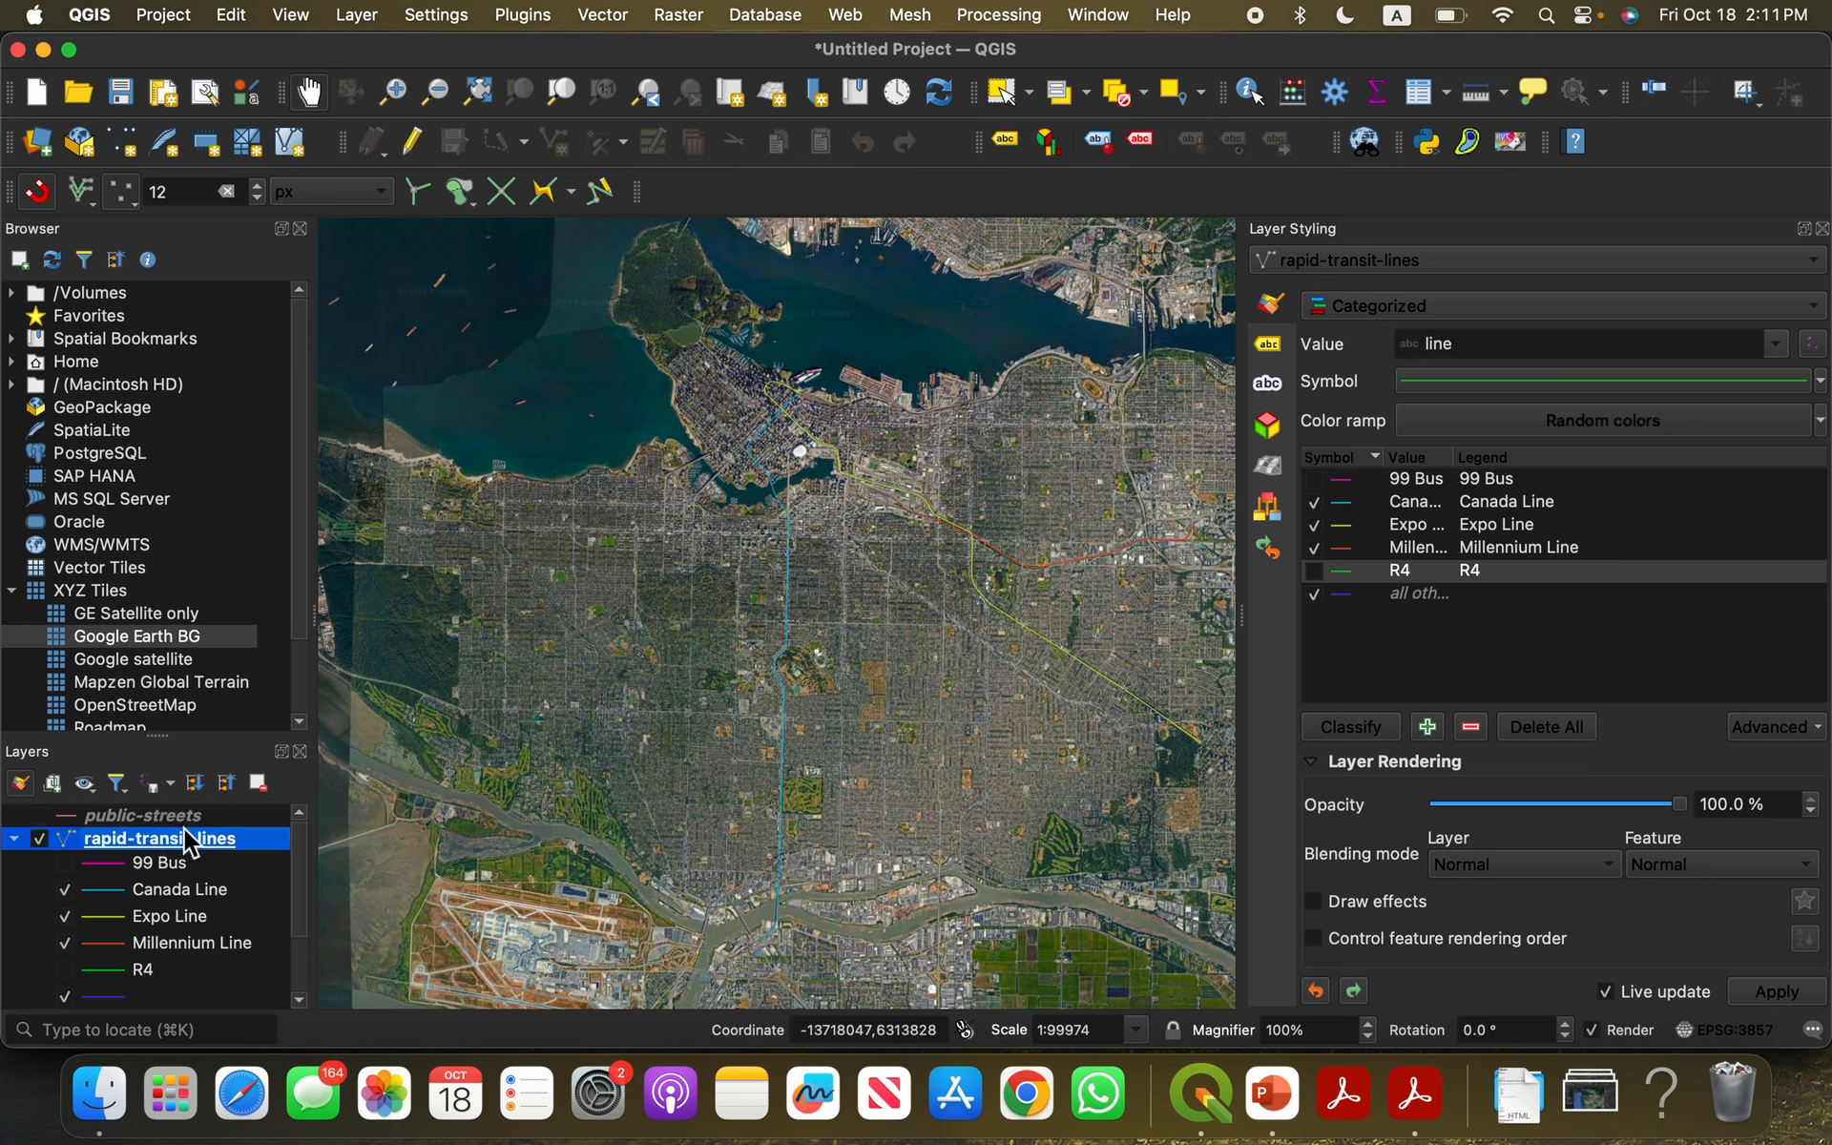
{"action": "left_click", "coordinate": [413, 145]}
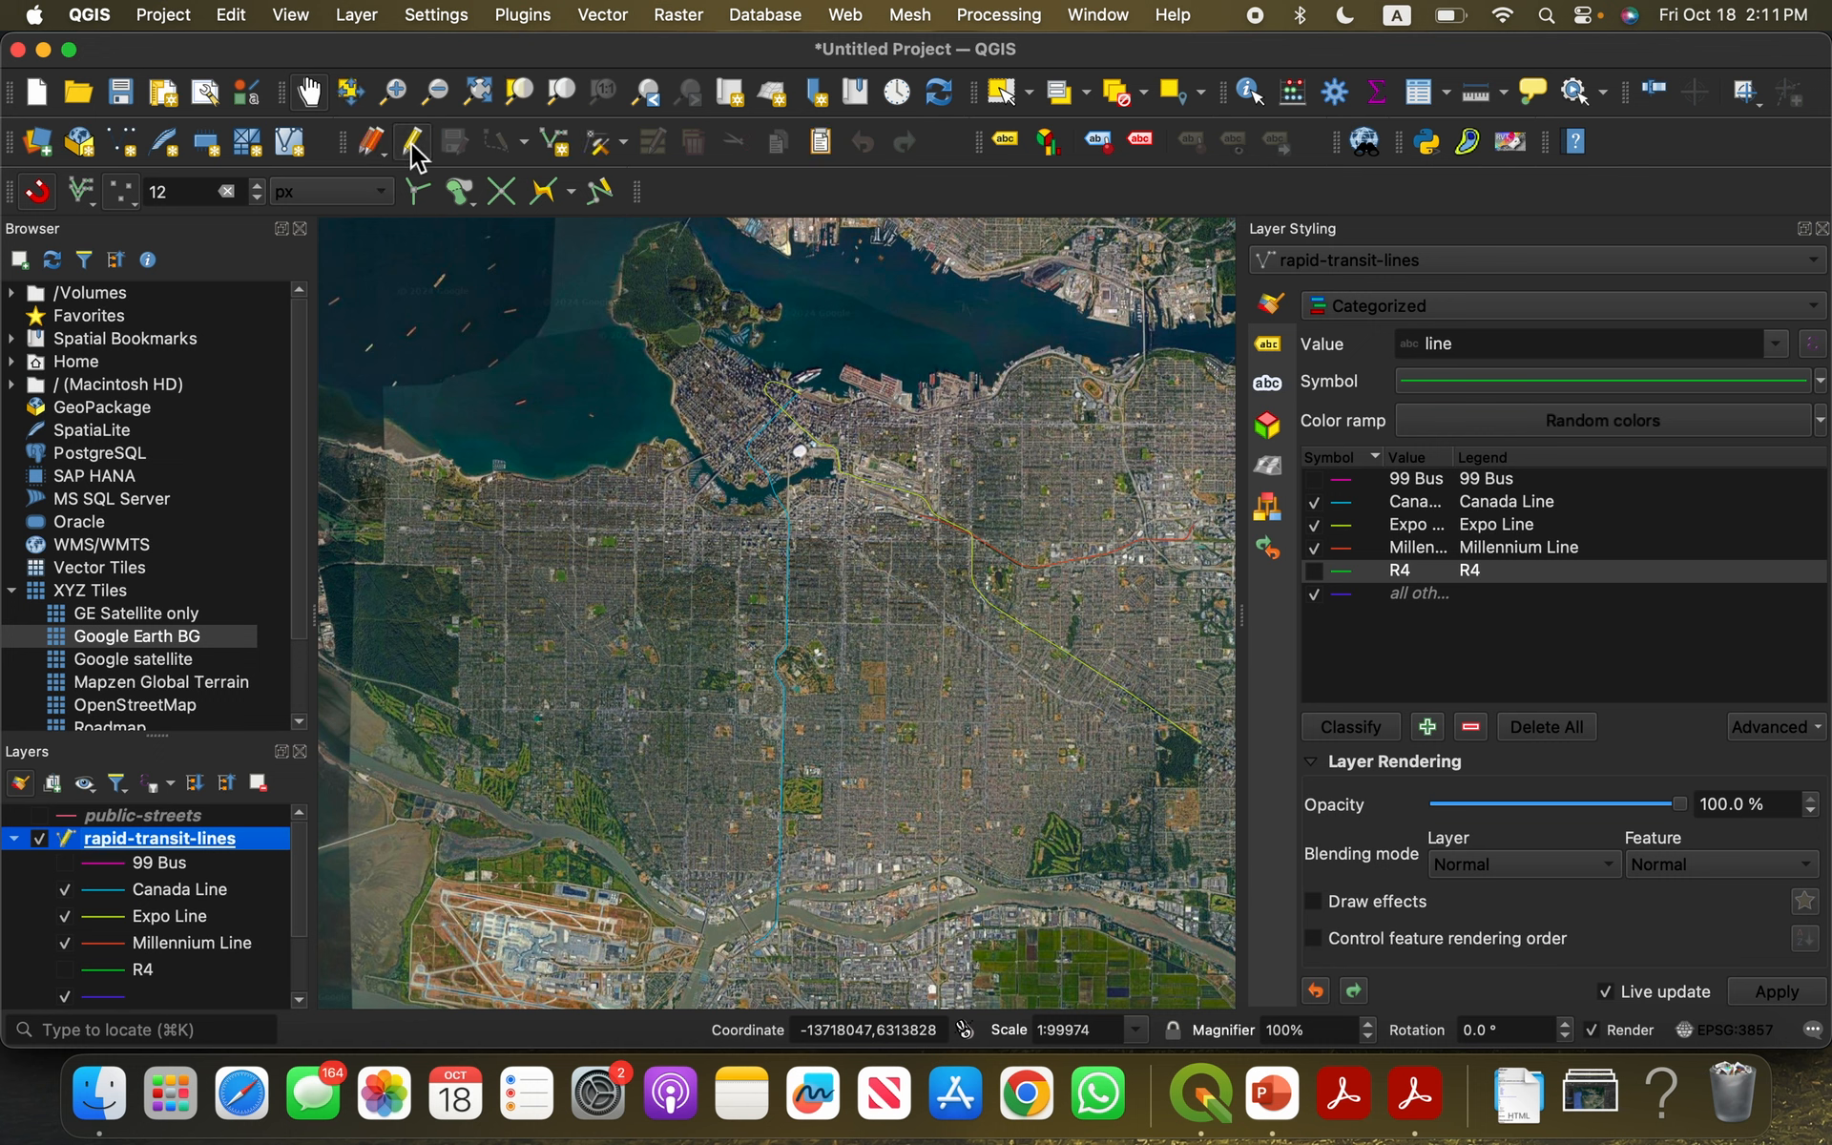
{"action": "left_click", "coordinate": [552, 149]}
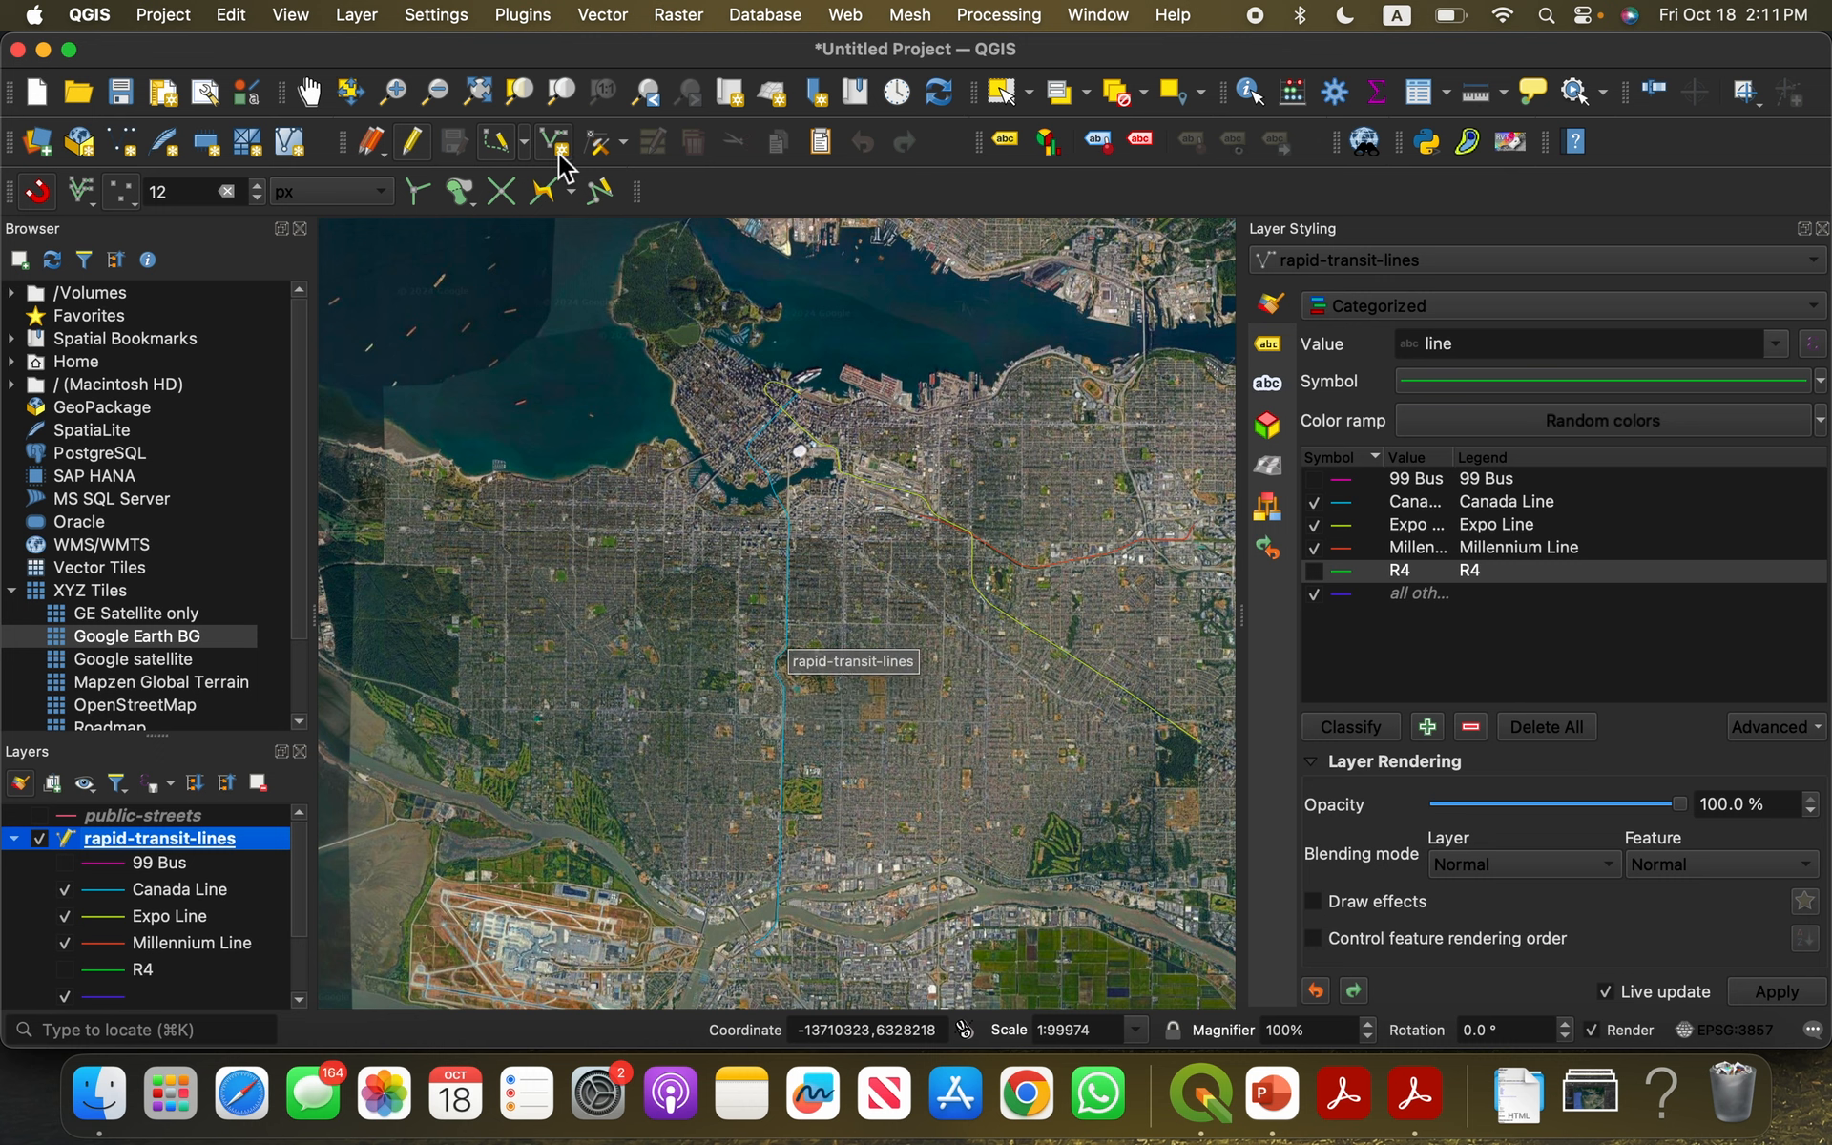
{"action": "left_click", "coordinate": [526, 145]}
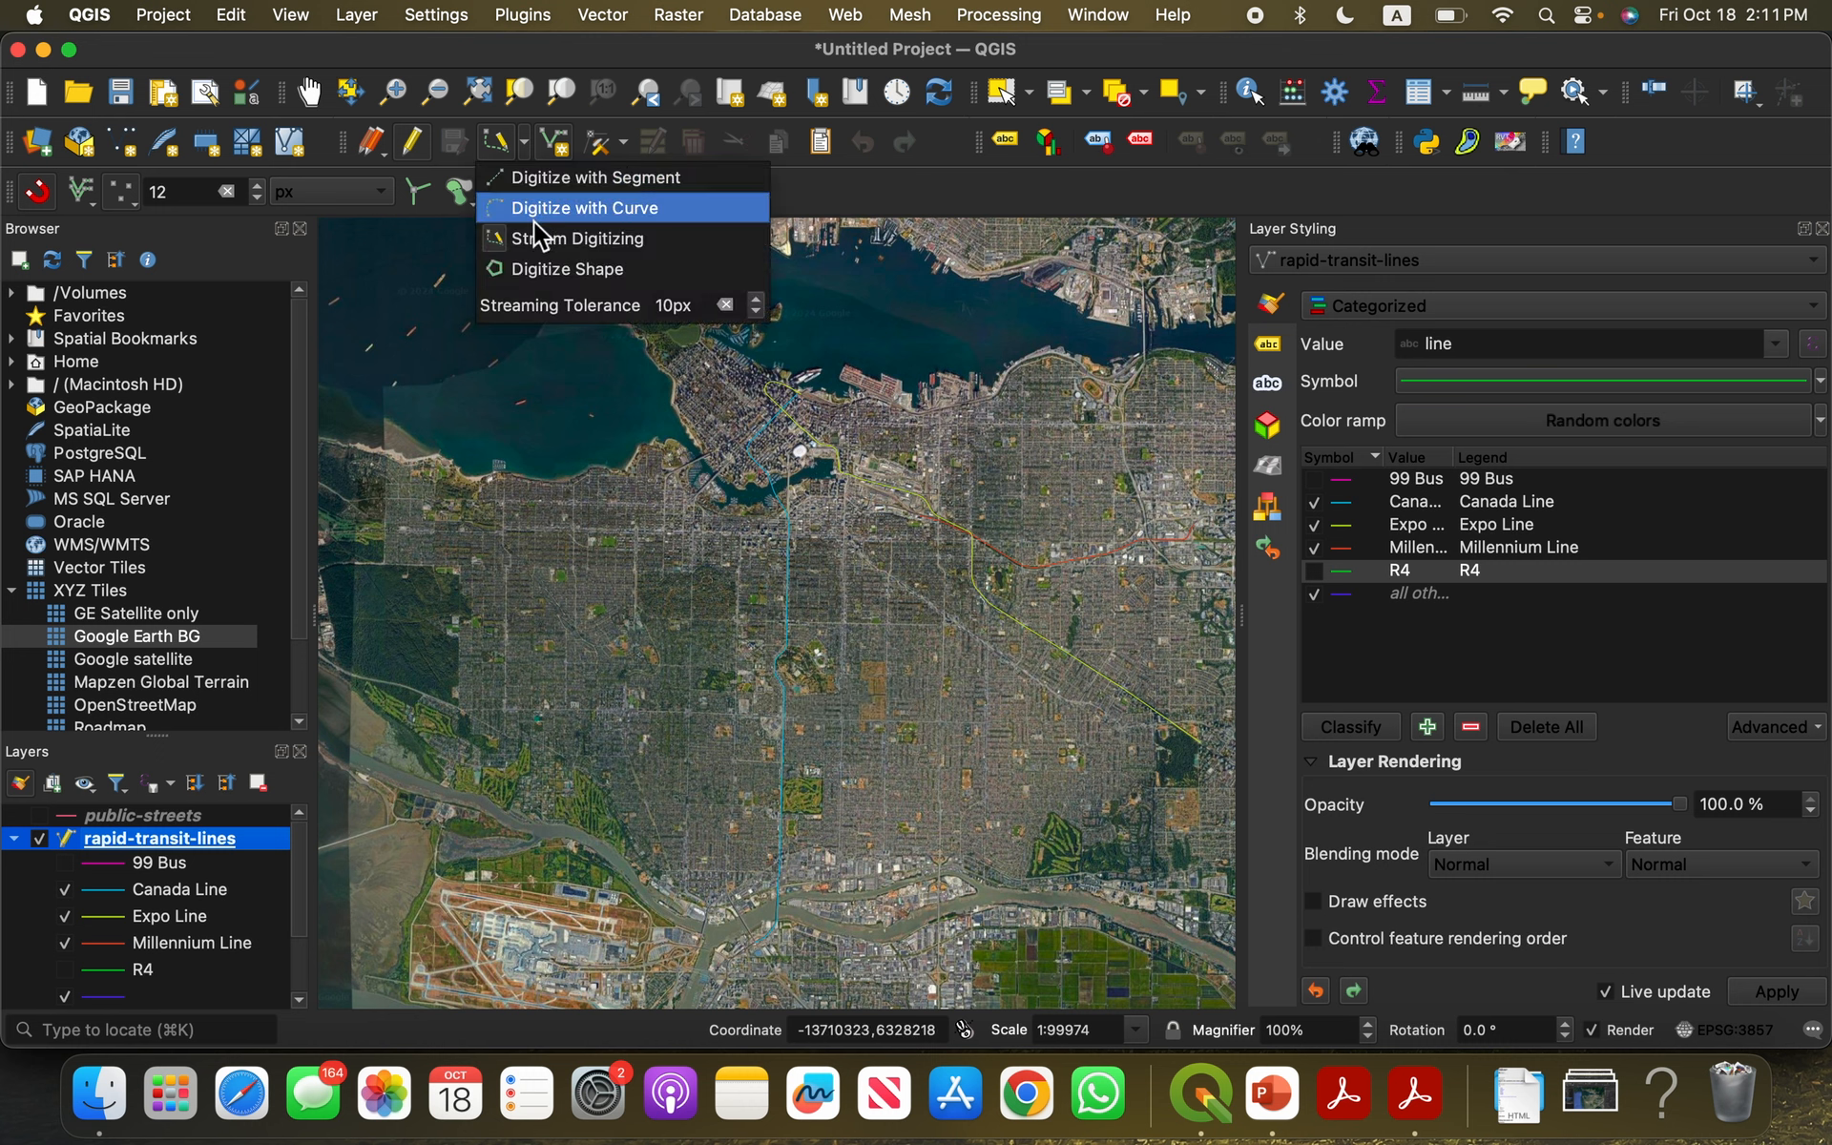
{"action": "left_click", "coordinate": [553, 180]}
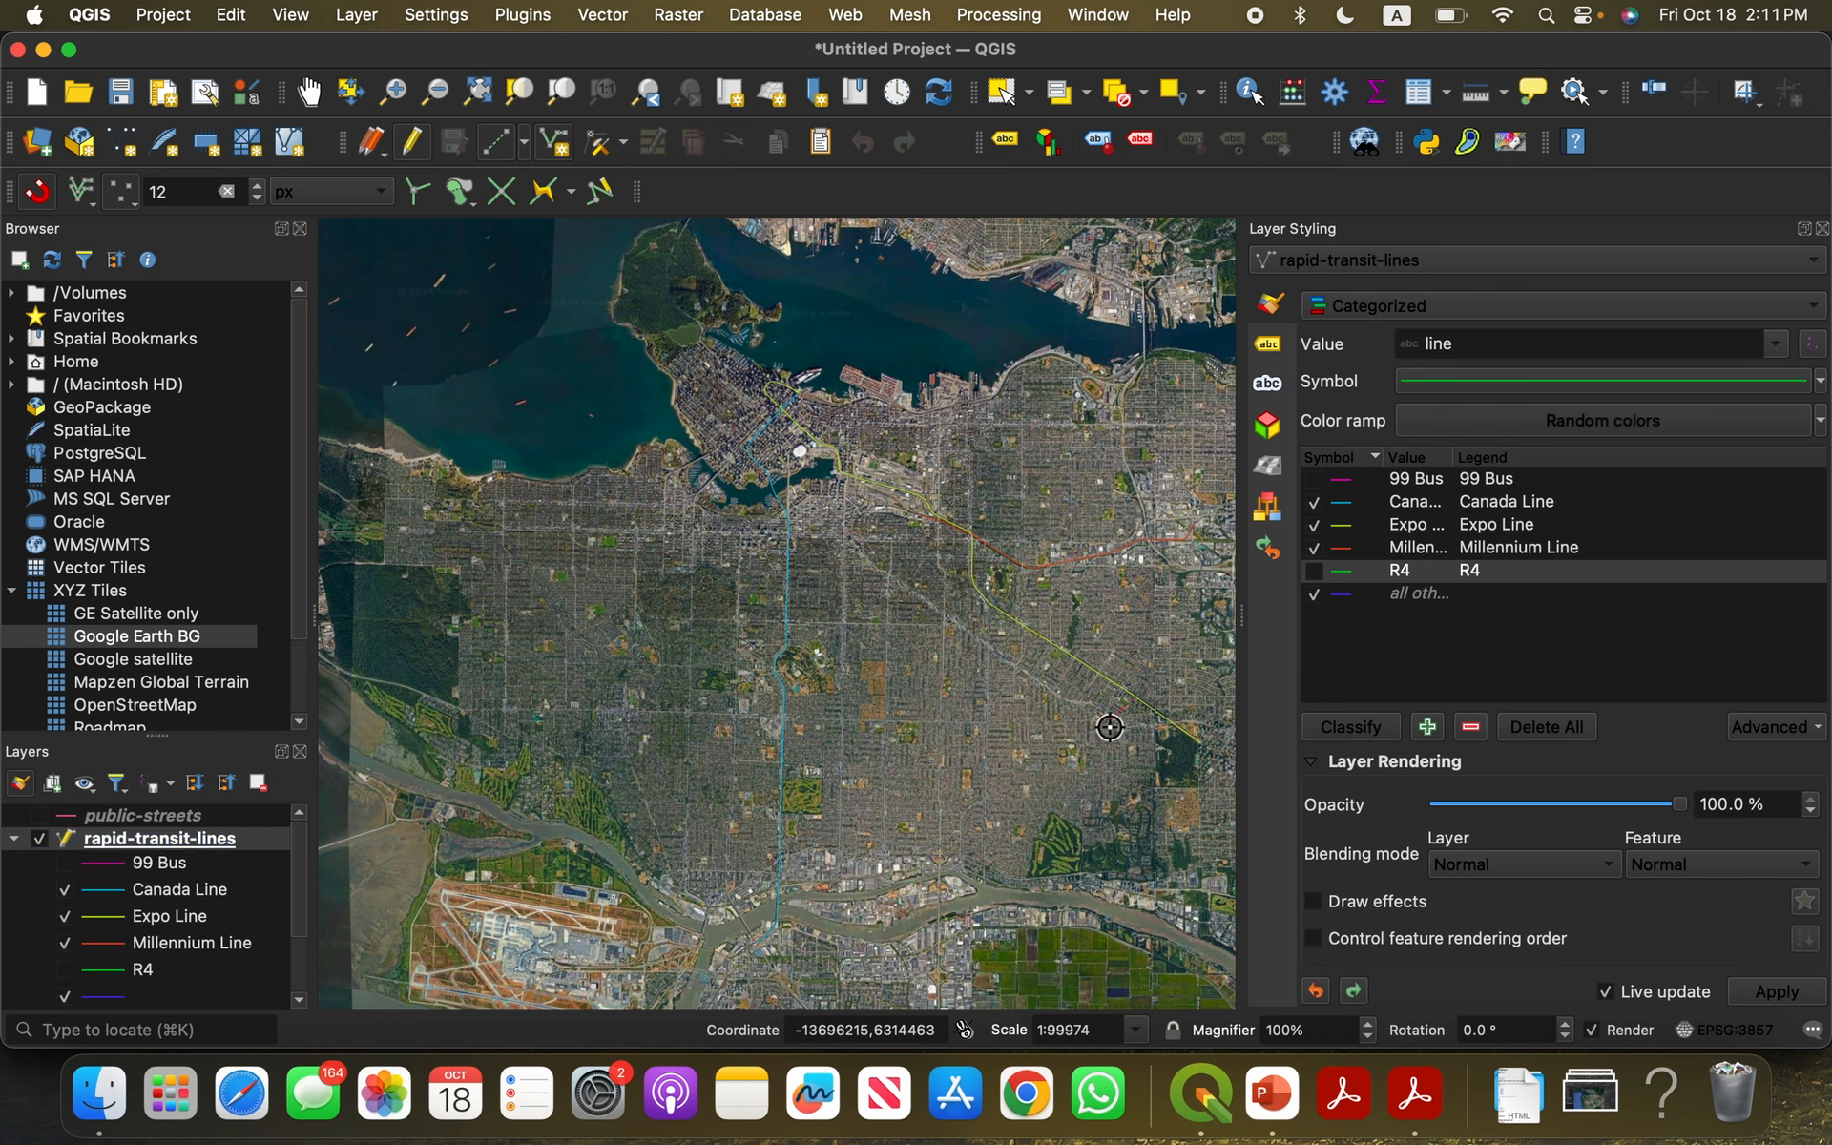
Step: Trace the R4 route with straight segments from the Expo Line west to the university peninsula and save it with line value R4_secondattempt
{"action": "left_click", "coordinate": [1134, 696]}
{"action": "left_click", "coordinate": [1054, 722]}
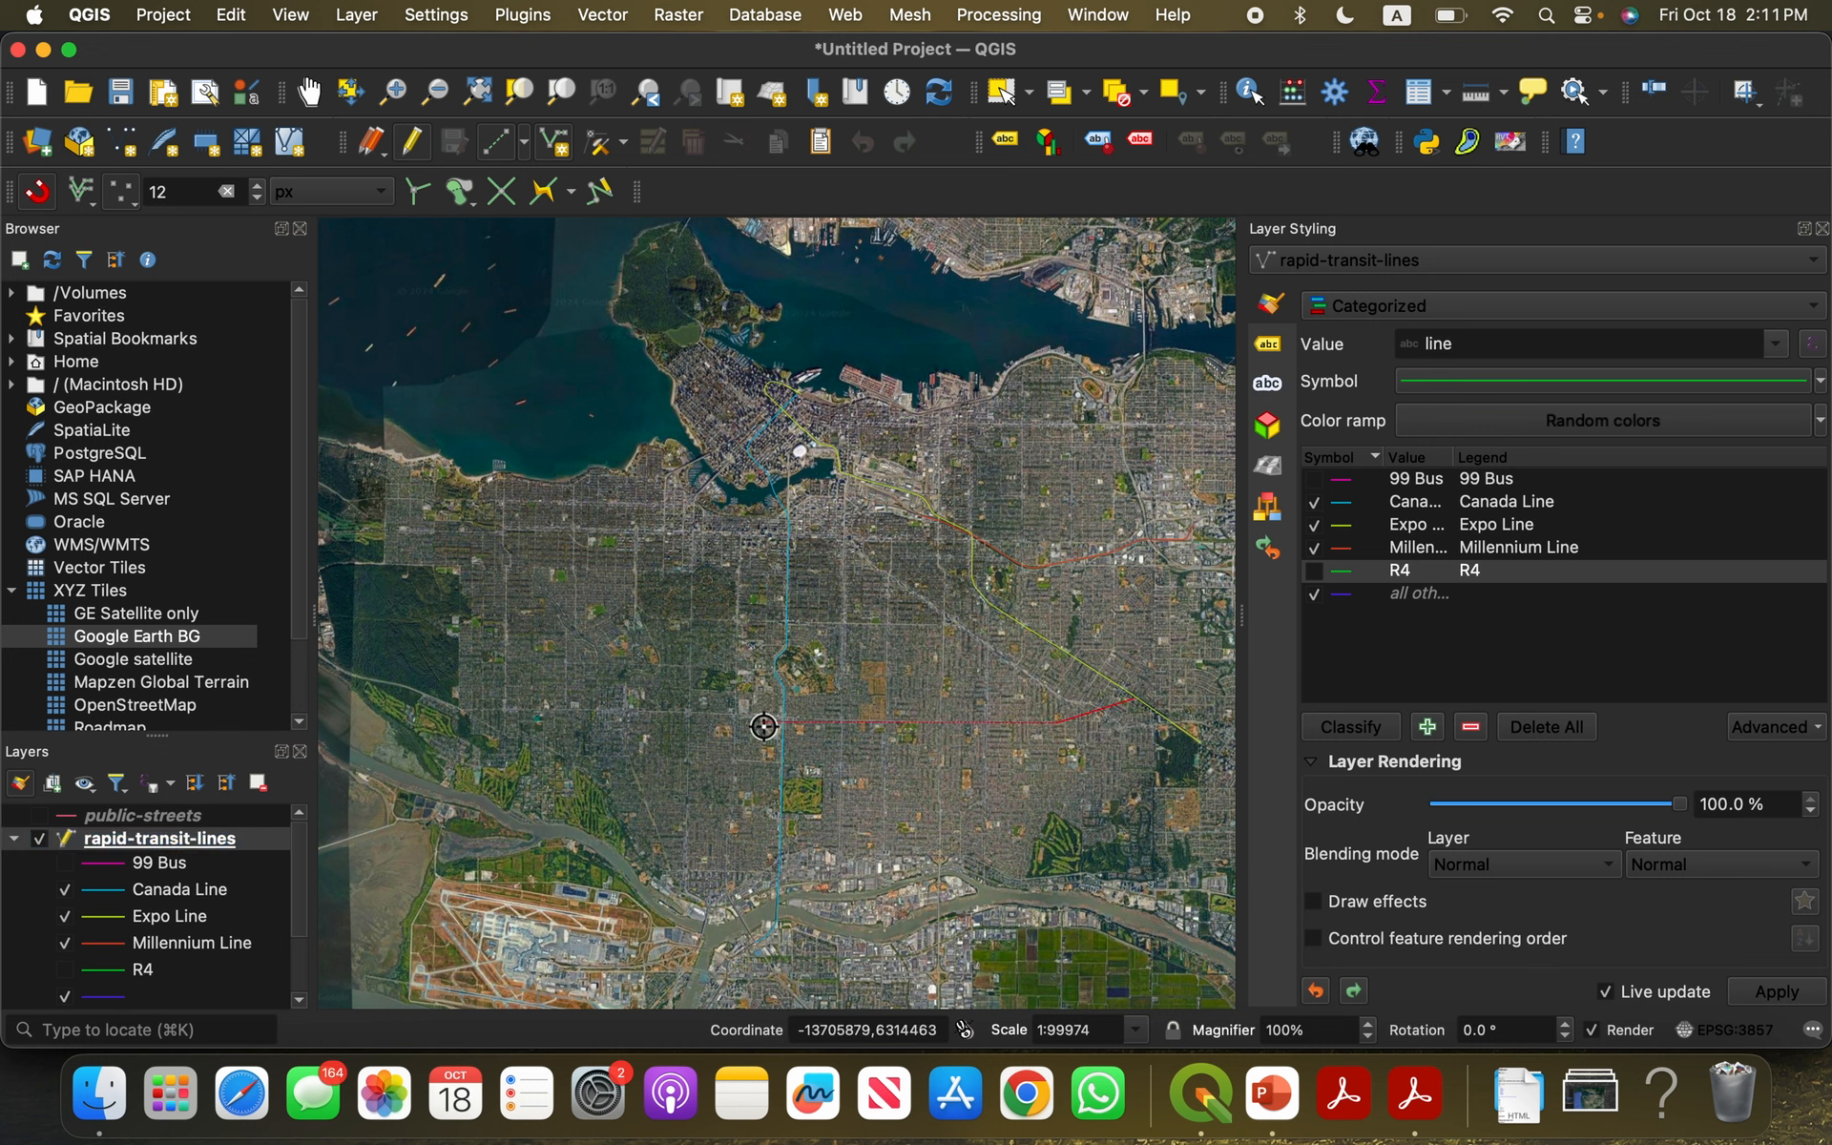
{"action": "left_click", "coordinate": [459, 708]}
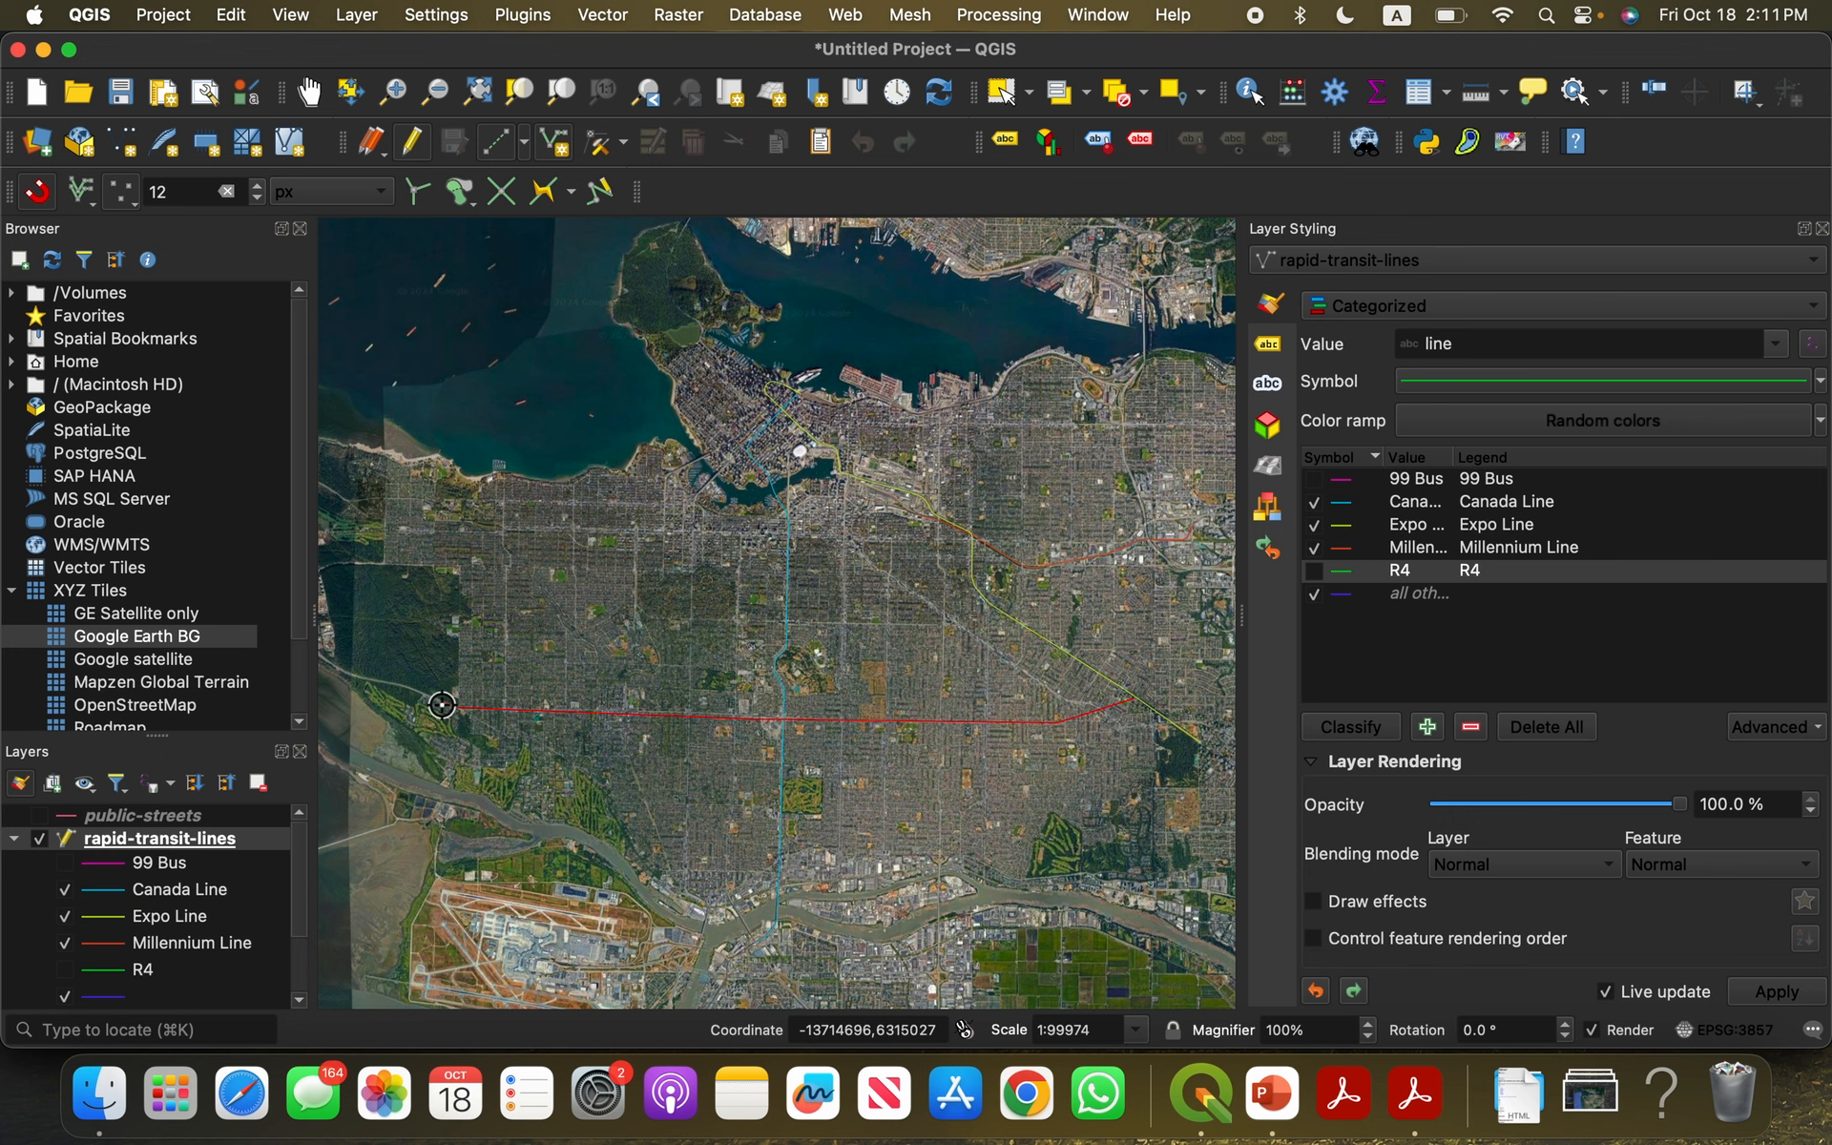
{"action": "left_click", "coordinate": [336, 668]}
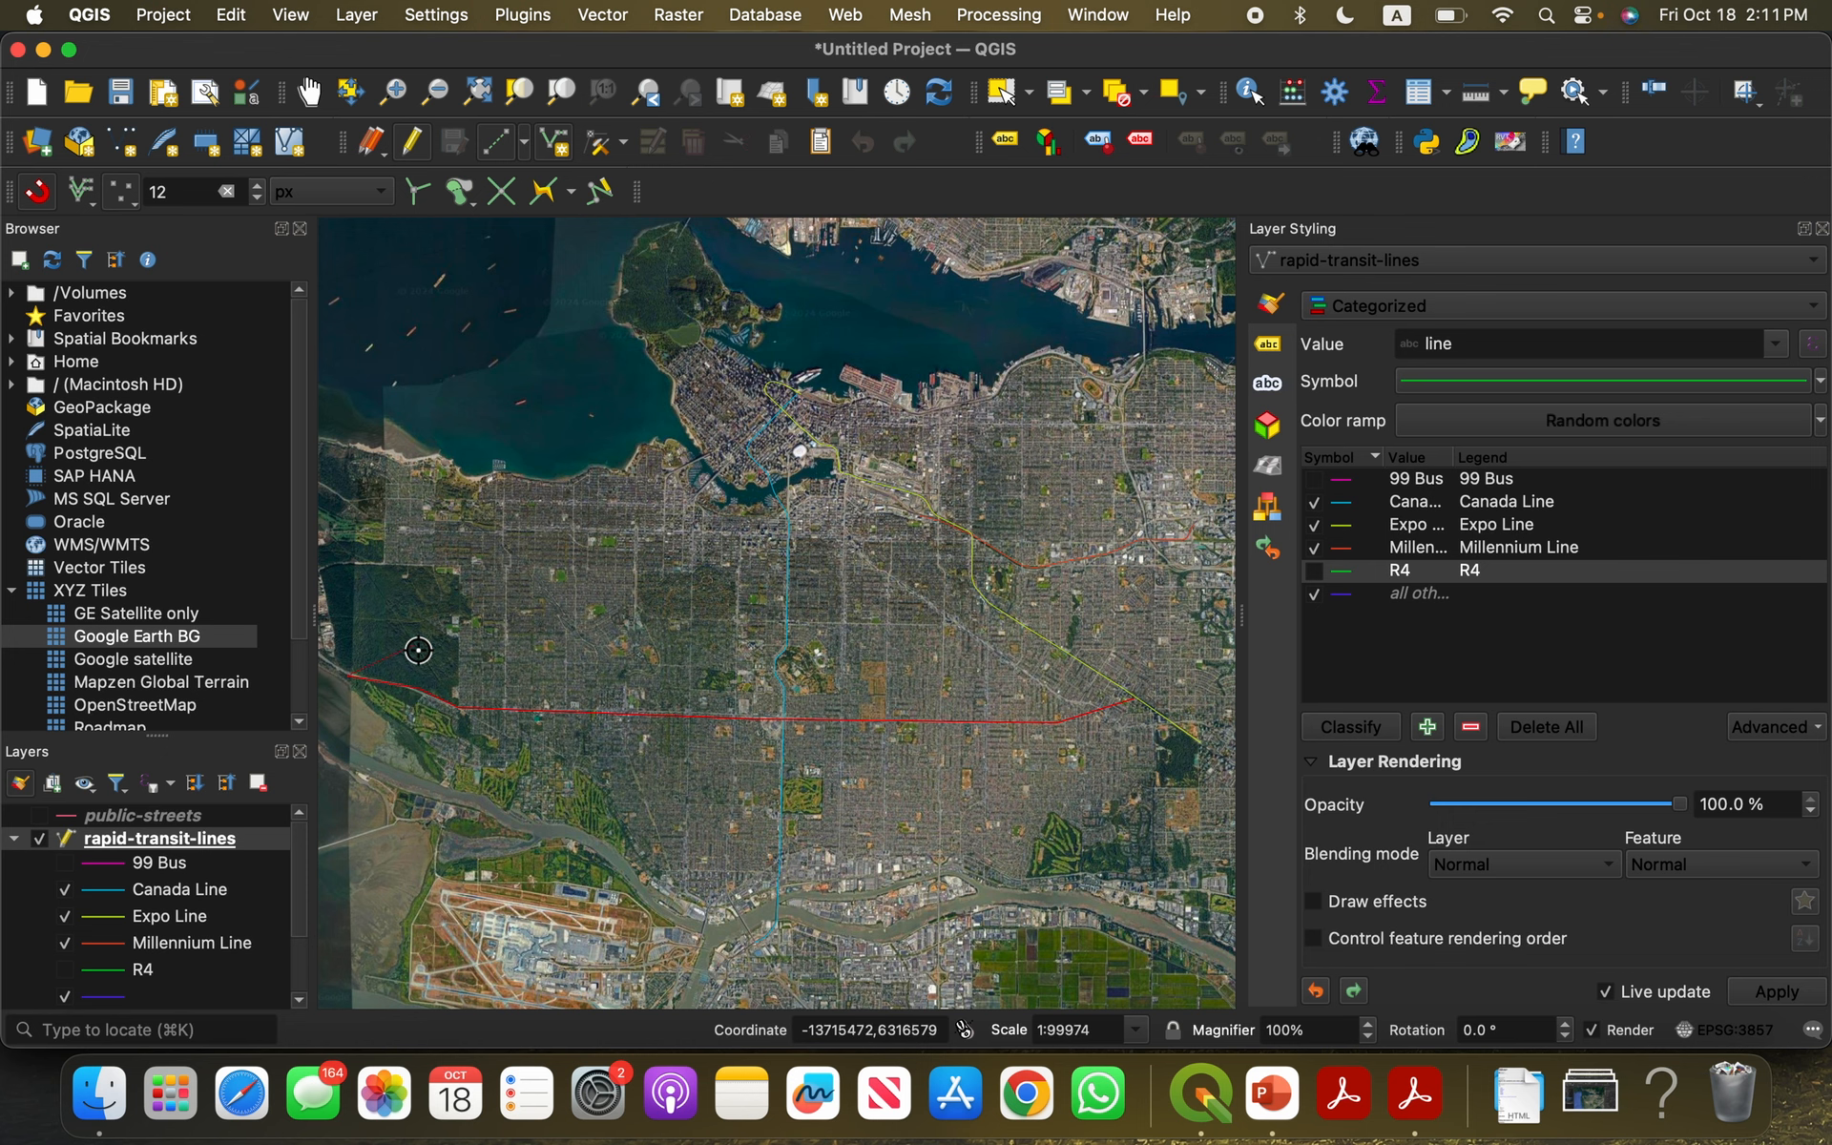
{"action": "key", "text": "Left"}
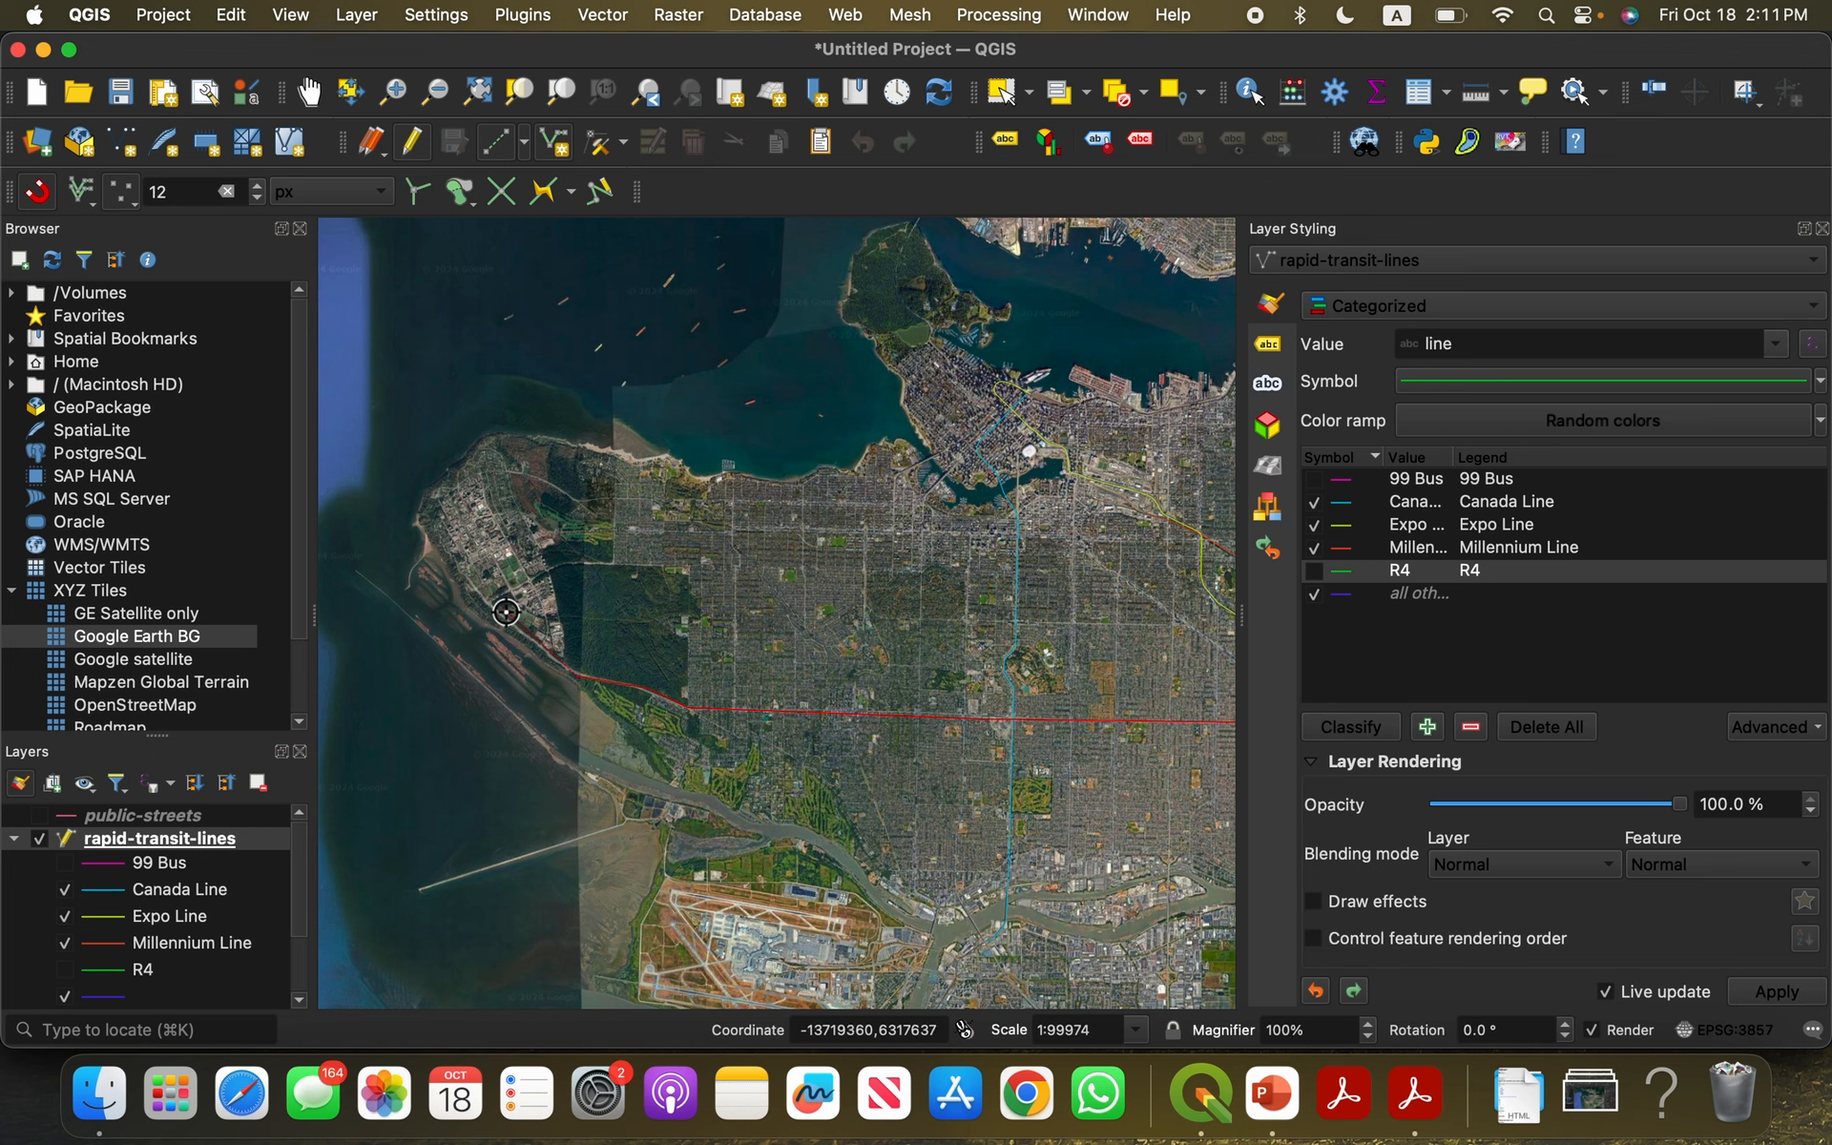
{"action": "left_click", "coordinate": [498, 601]}
{"action": "left_click", "coordinate": [549, 578]}
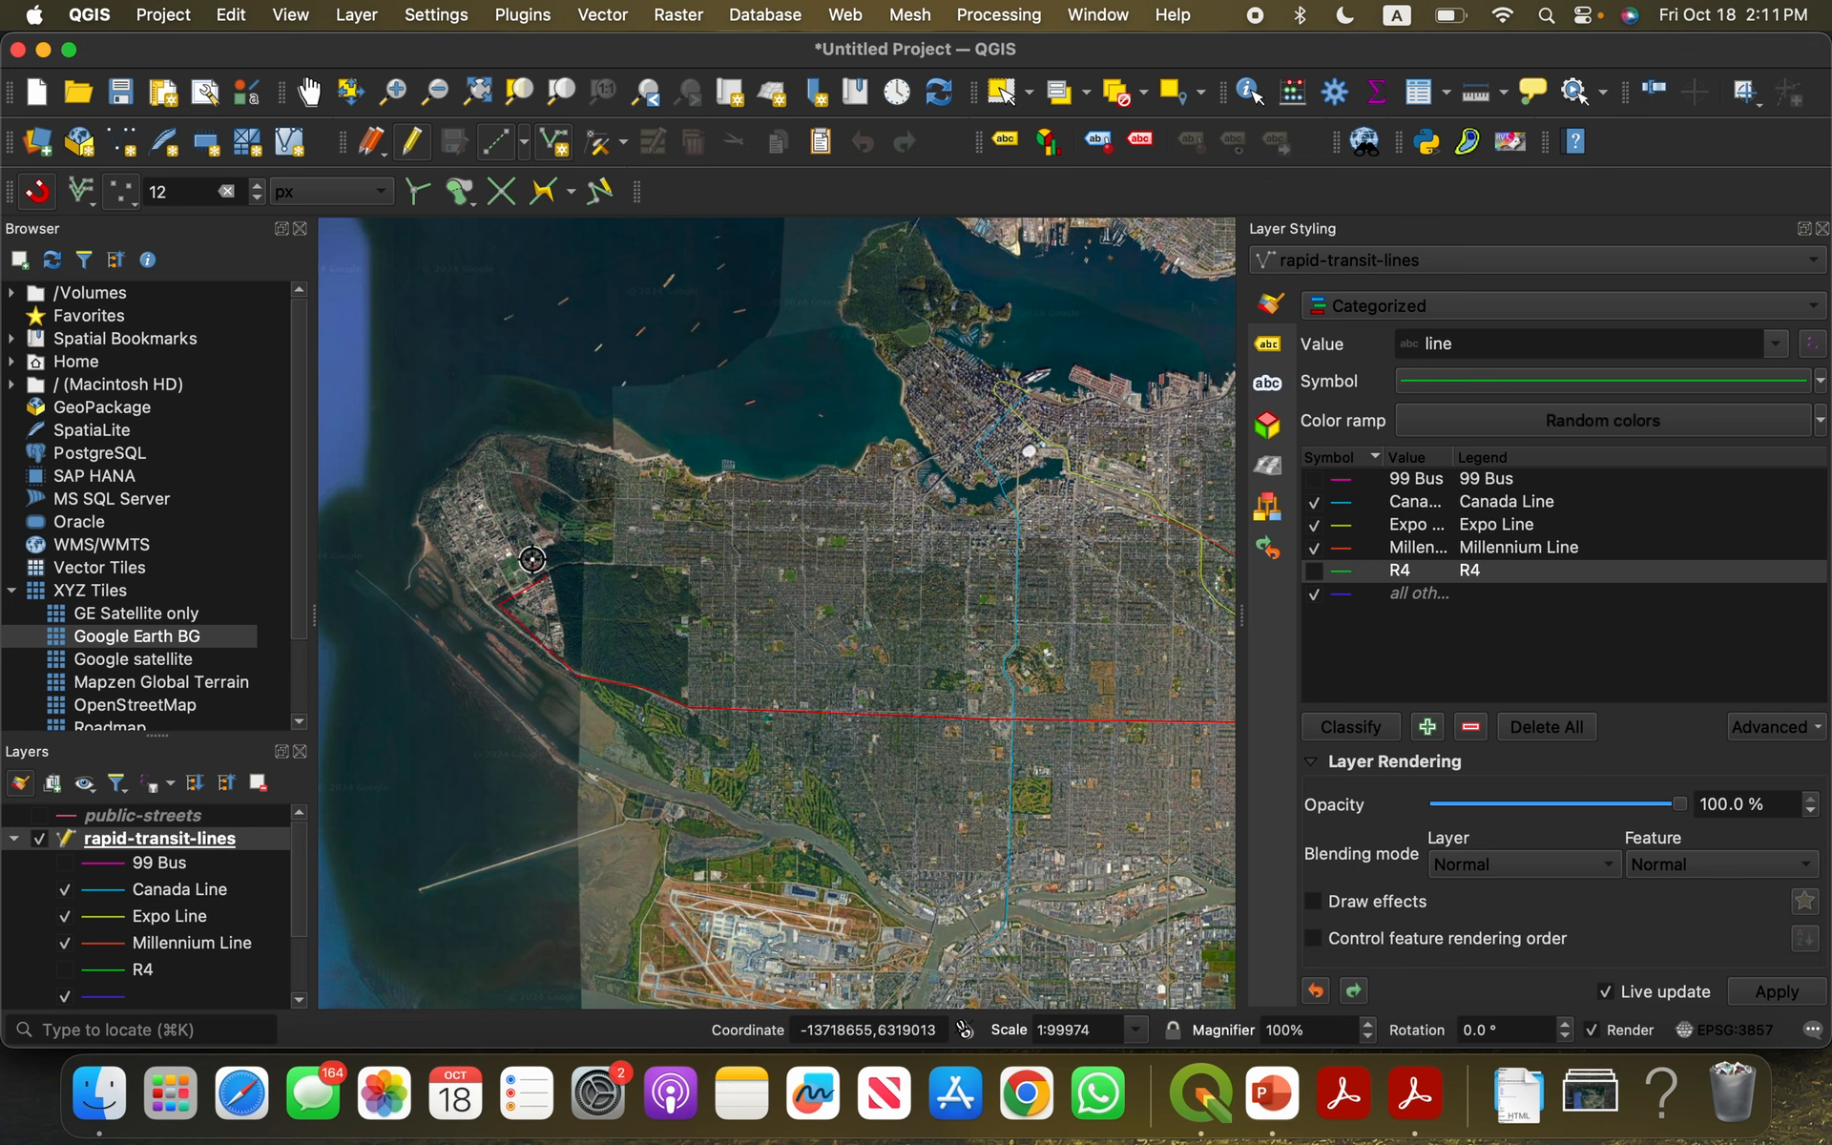
{"action": "left_click", "coordinate": [526, 507]}
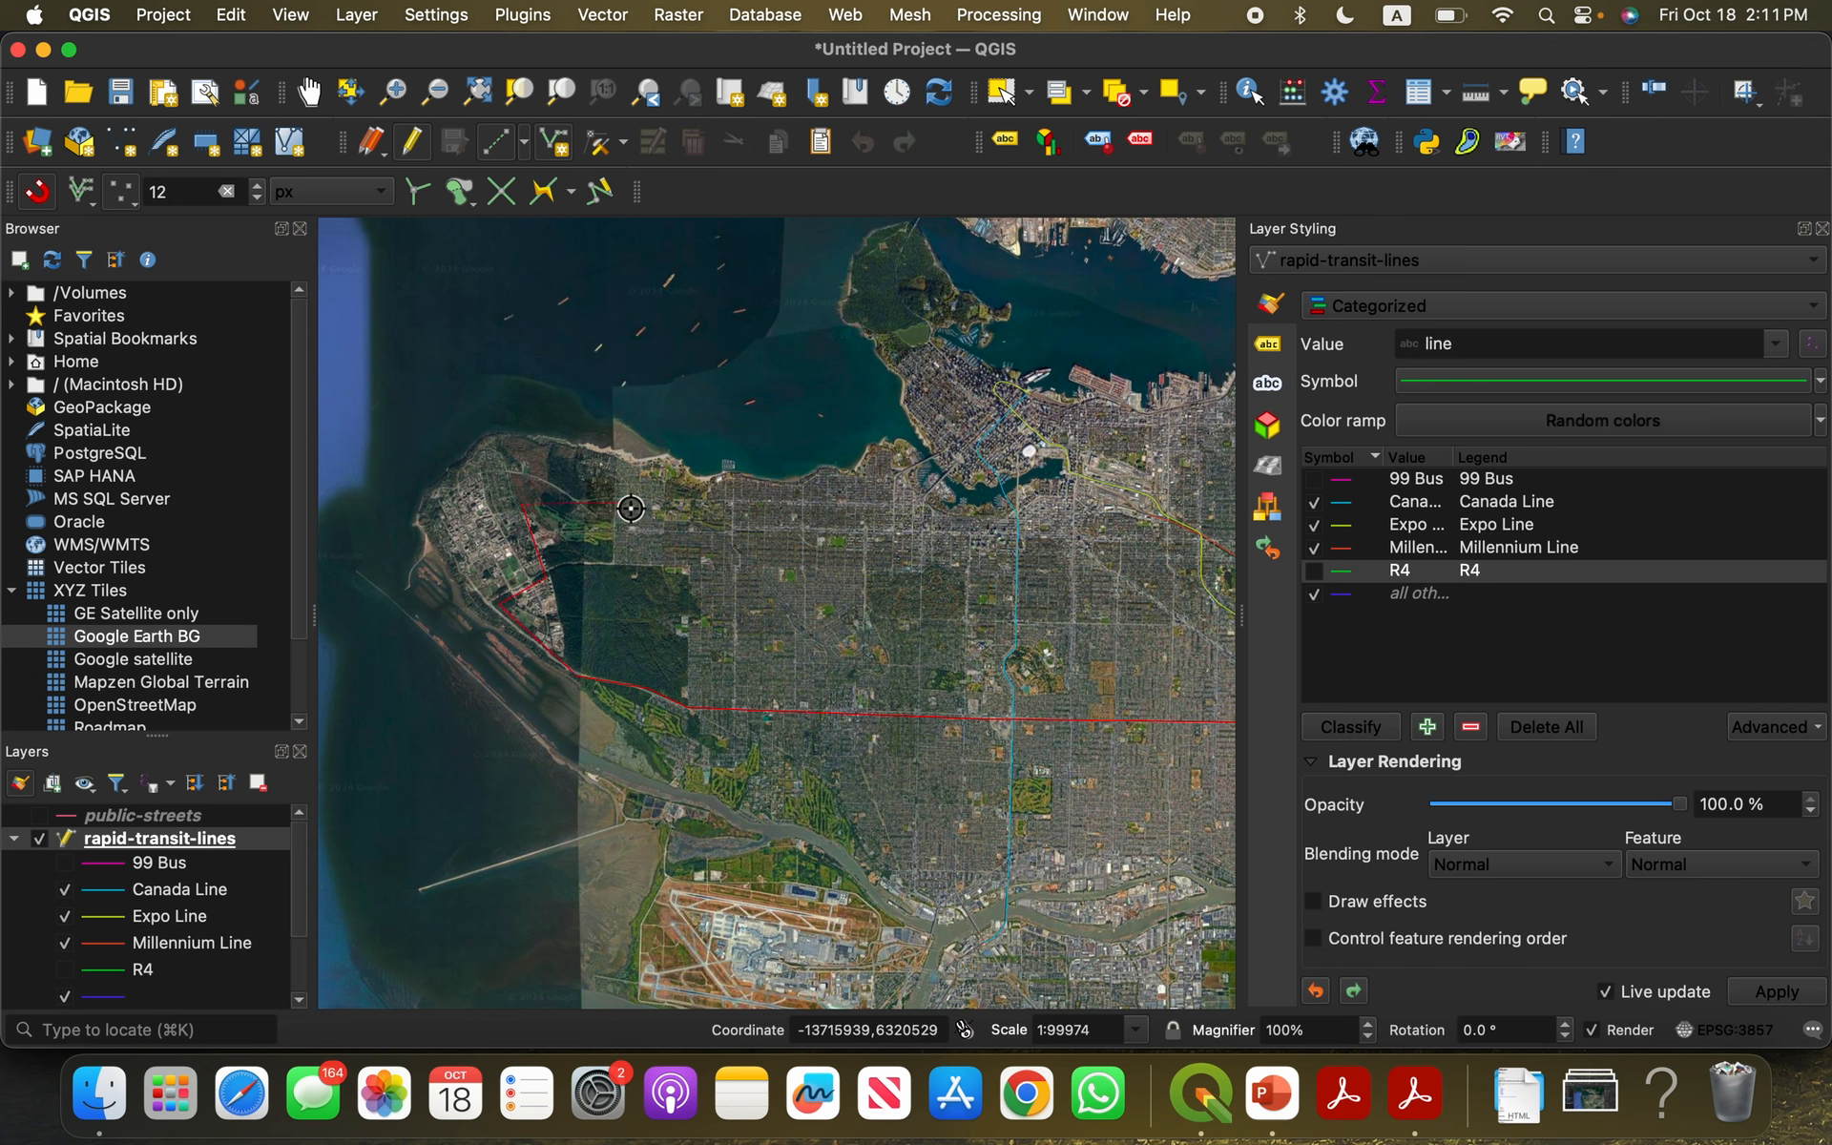
{"action": "right_click", "coordinate": [631, 509]}
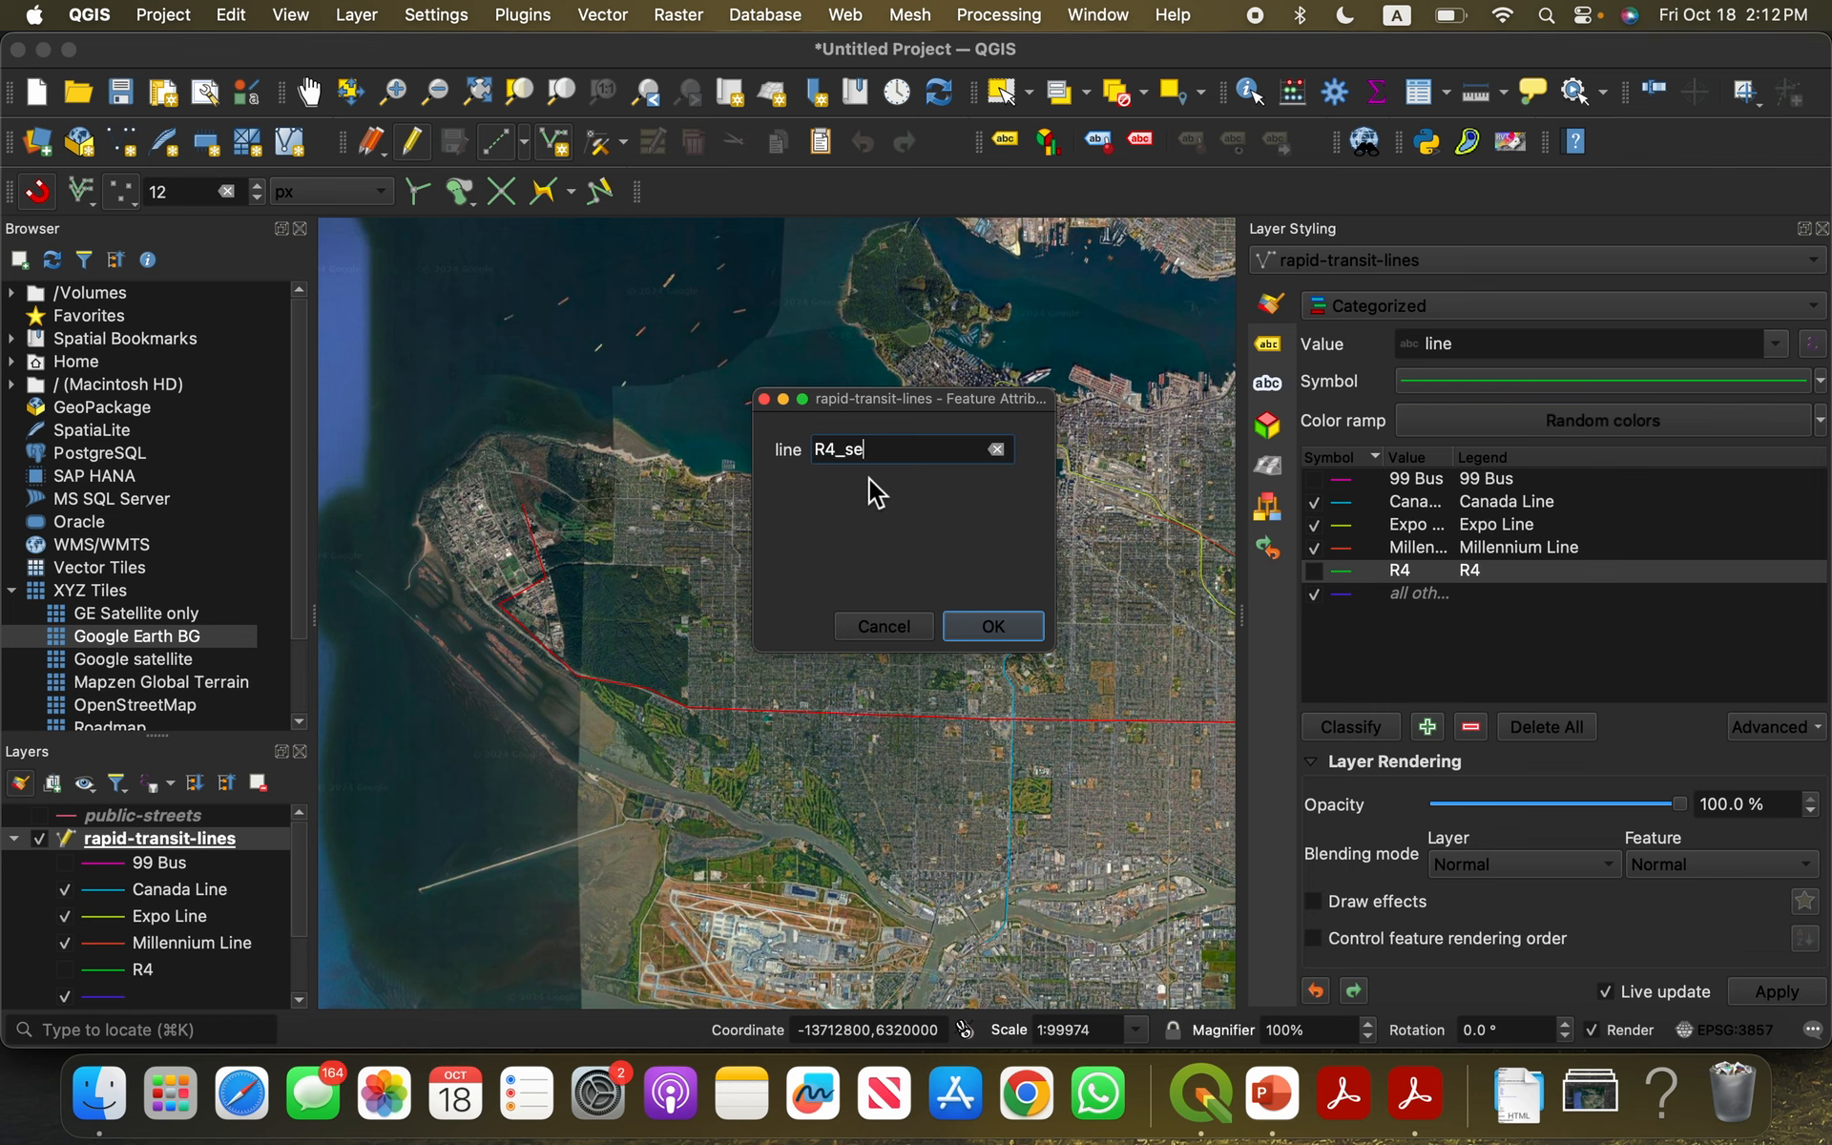
{"action": "type", "text": "R4_secondattempt"}
{"action": "key", "text": "Return"}
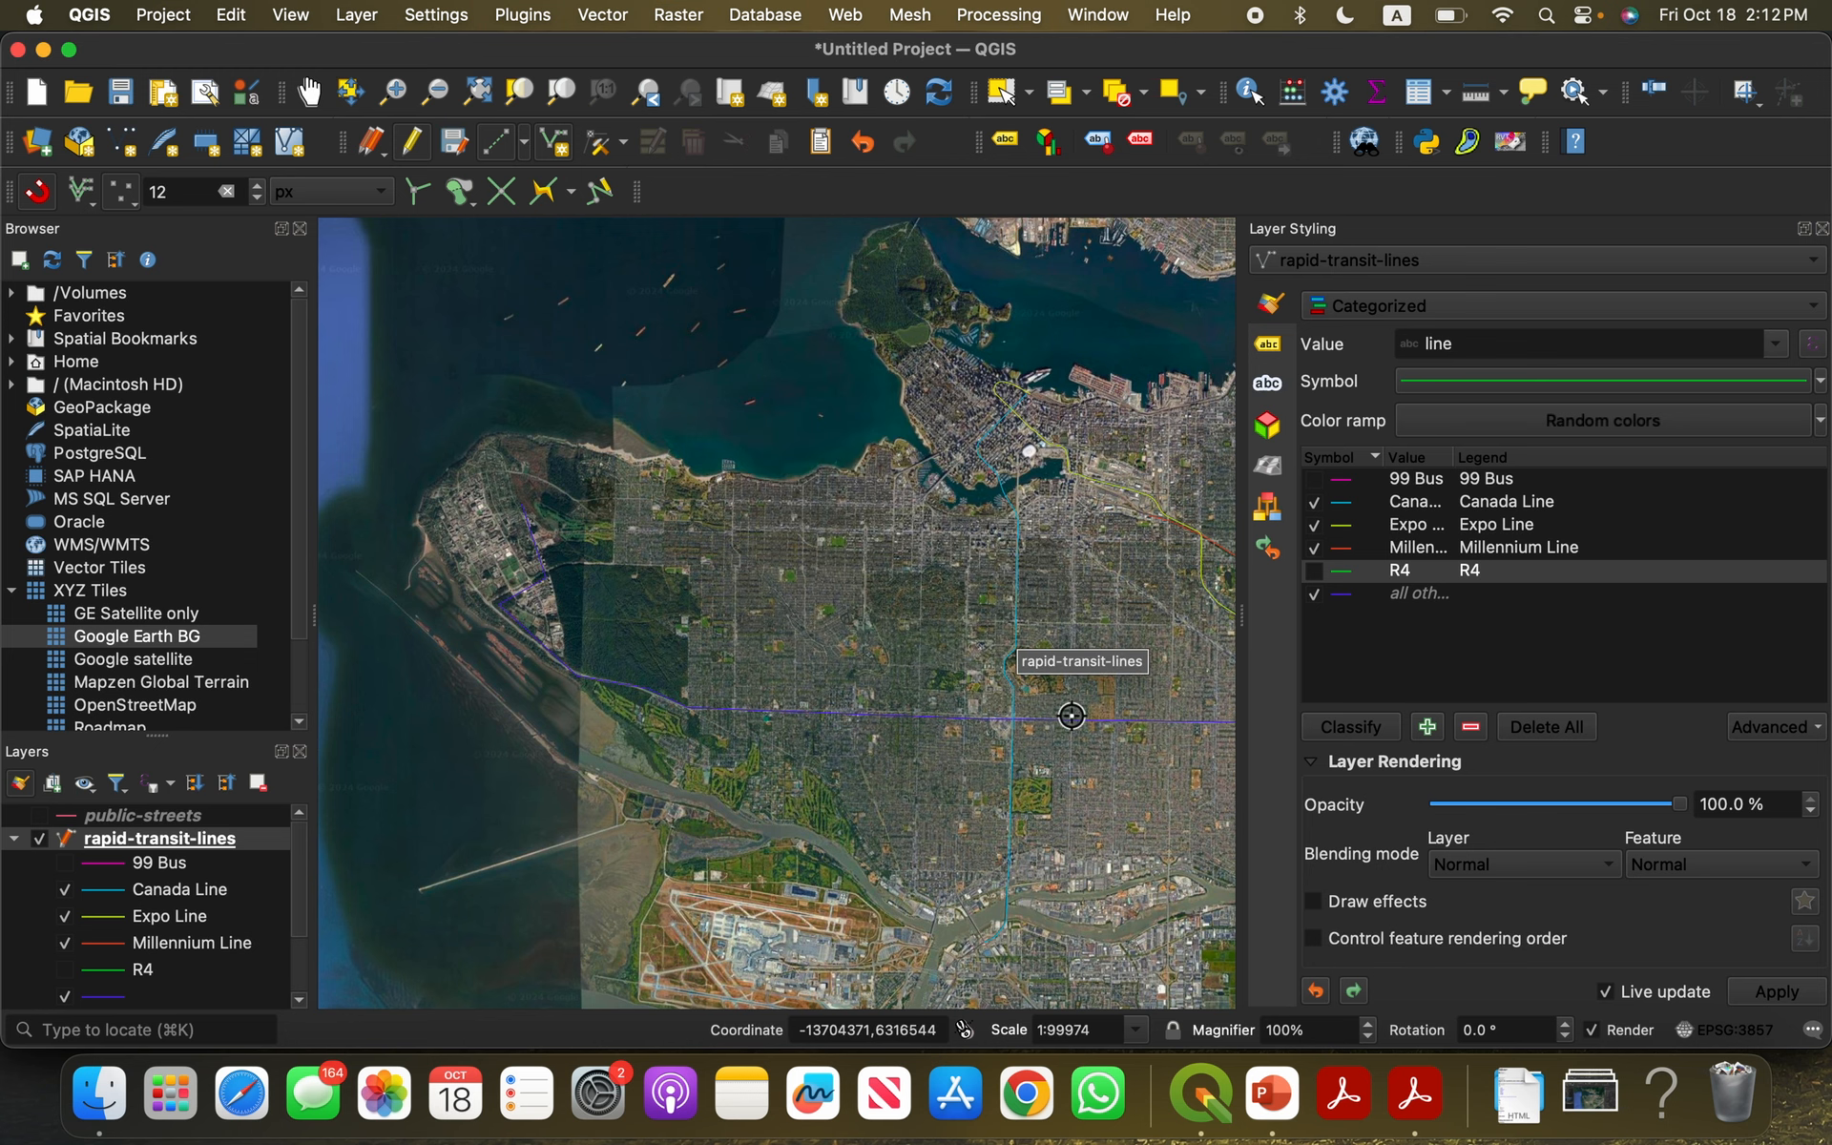
Step: Reclassify rapid-transit-lines to include the R4_secondattempt category and show the R4 and 99 Bus categories again
{"action": "left_click_drag", "start_coordinate": [1019, 785], "coordinate": [884, 774]}
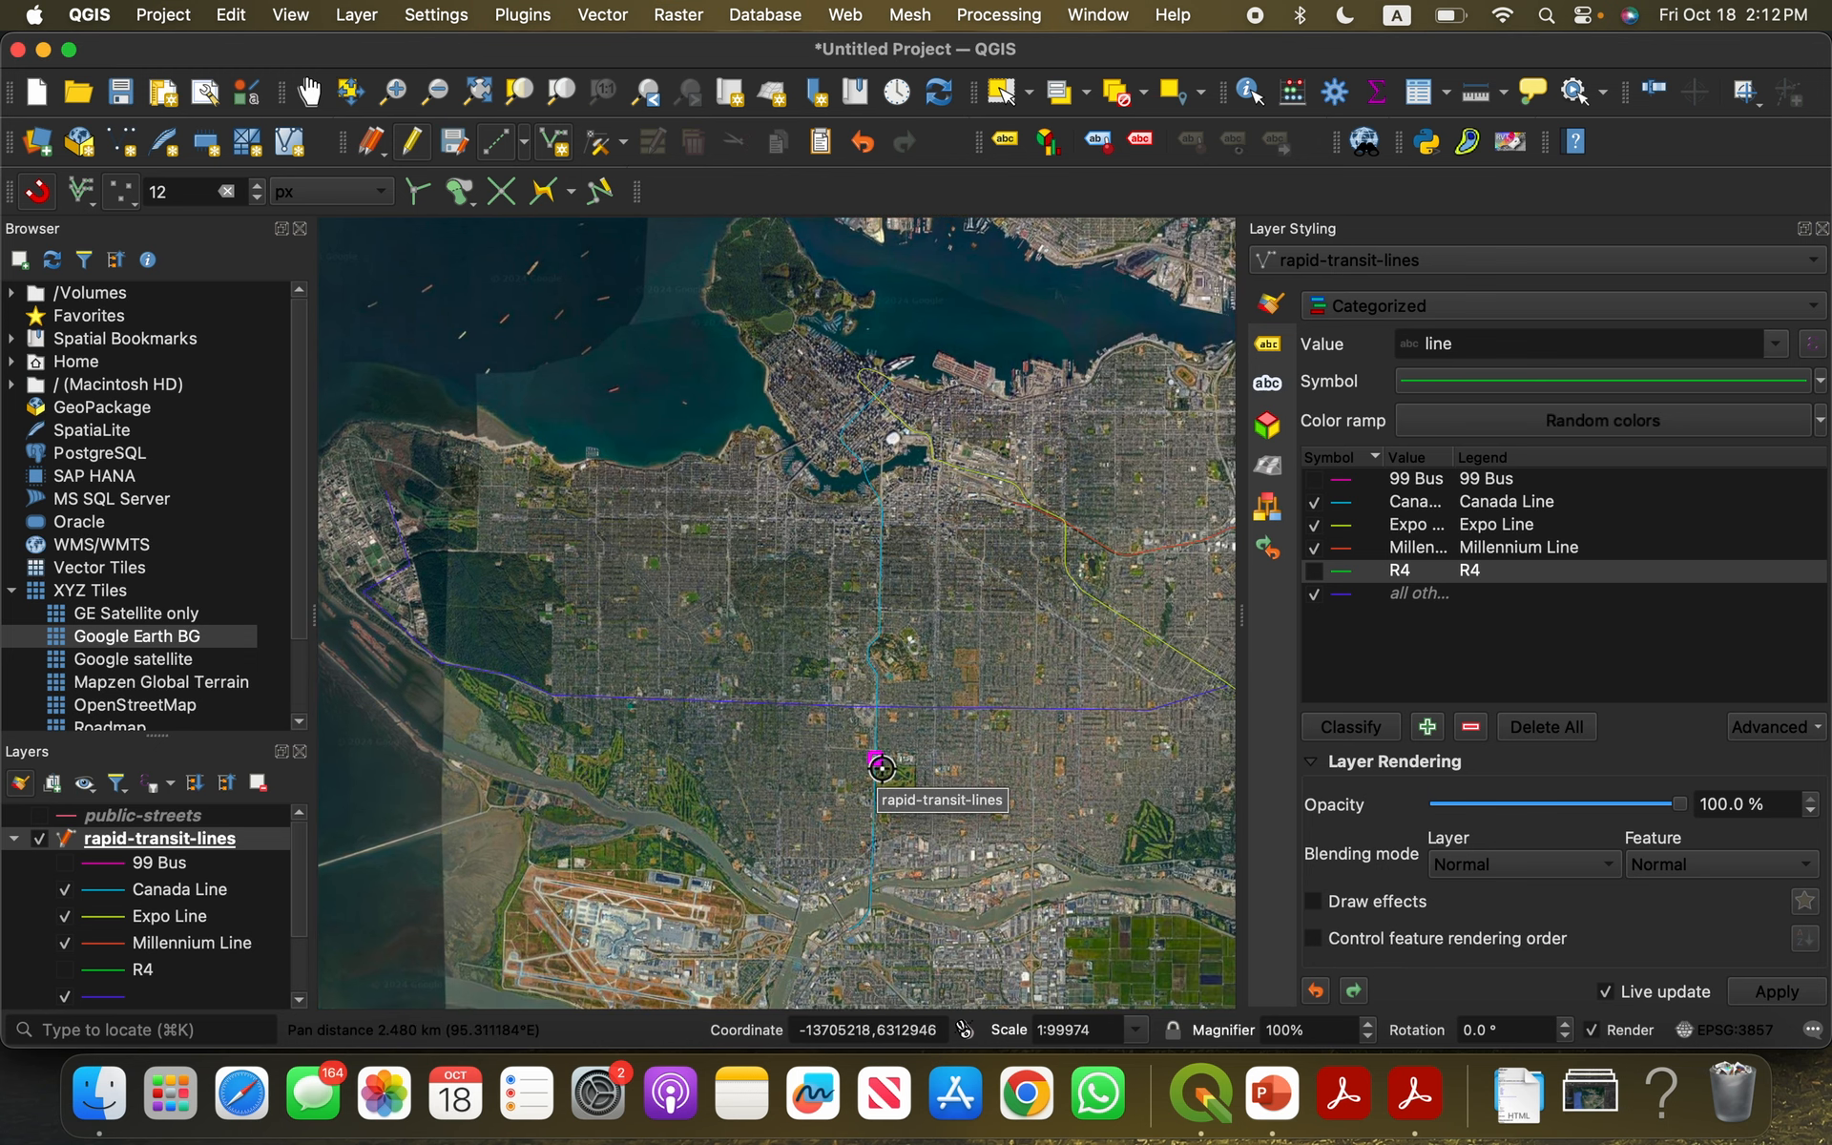
{"action": "left_click", "coordinate": [1372, 733]}
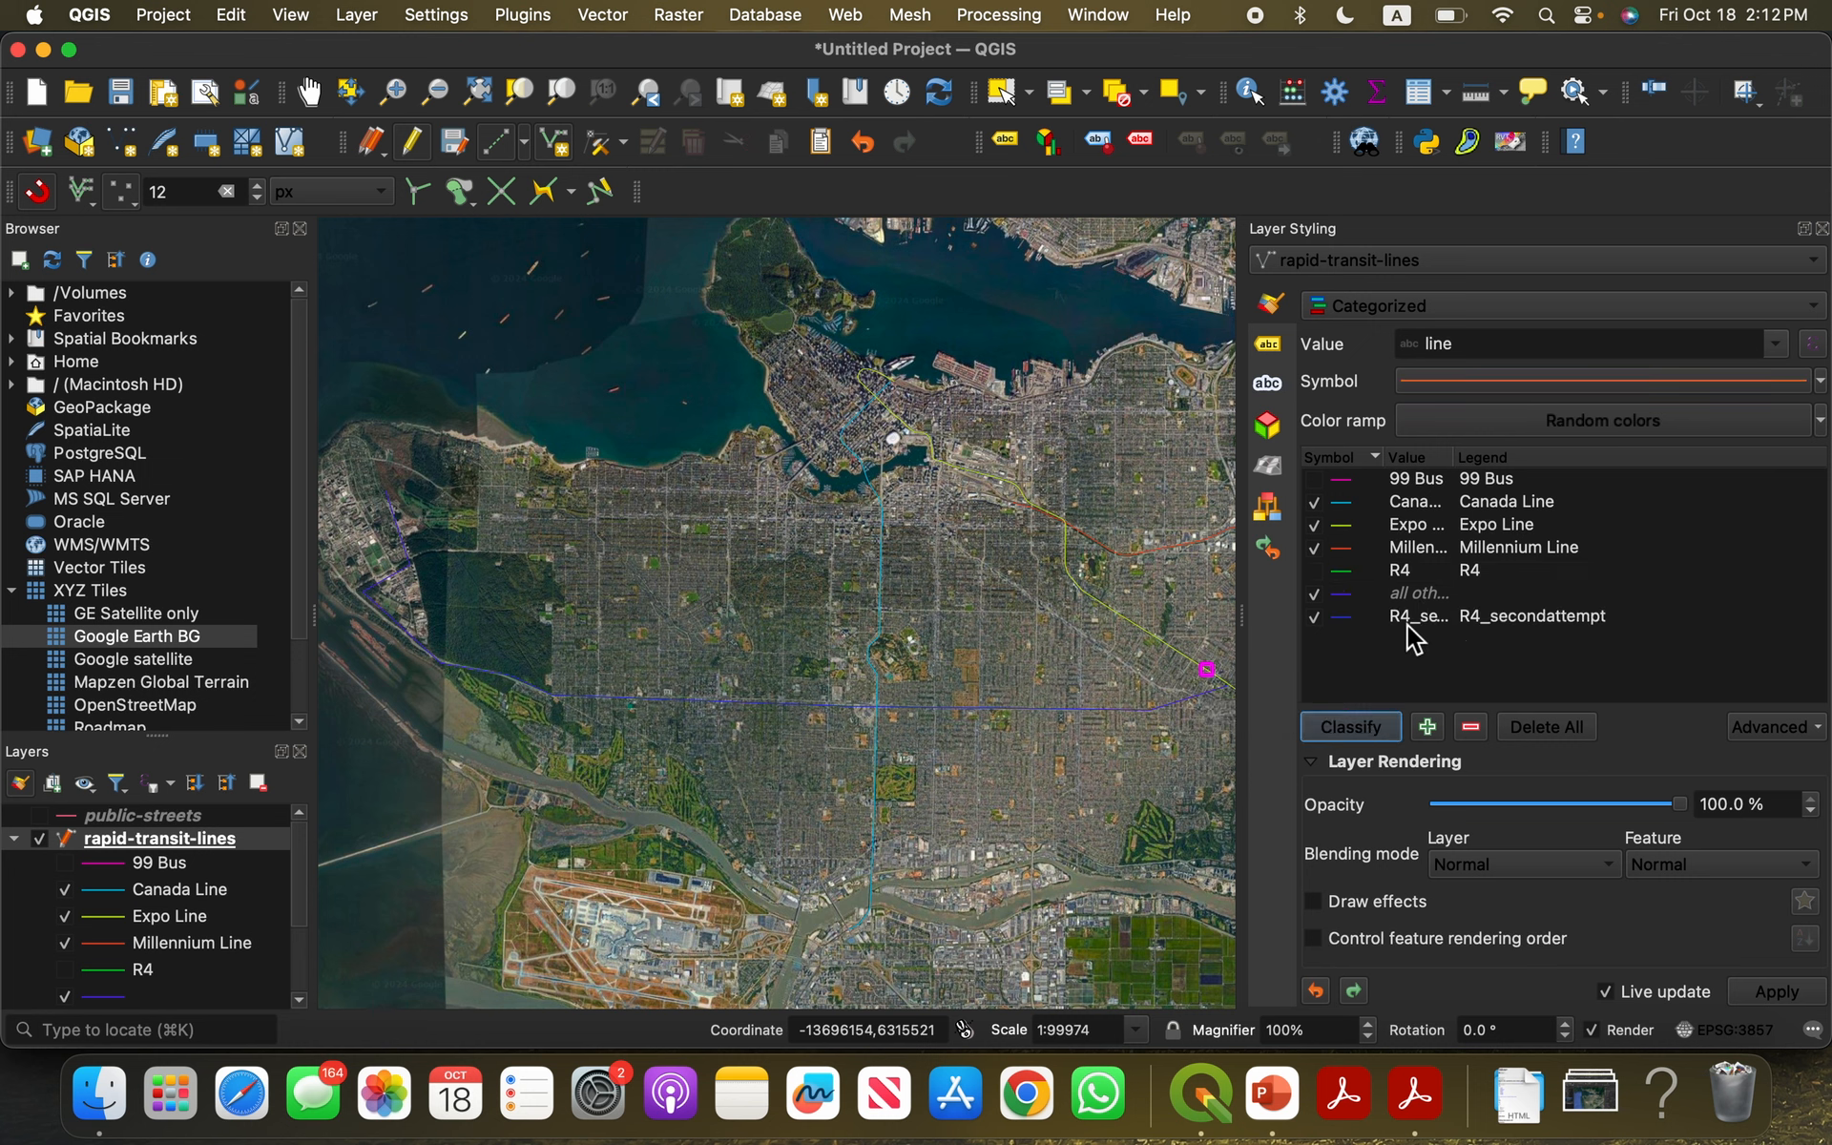
{"action": "left_click", "coordinate": [1317, 569]}
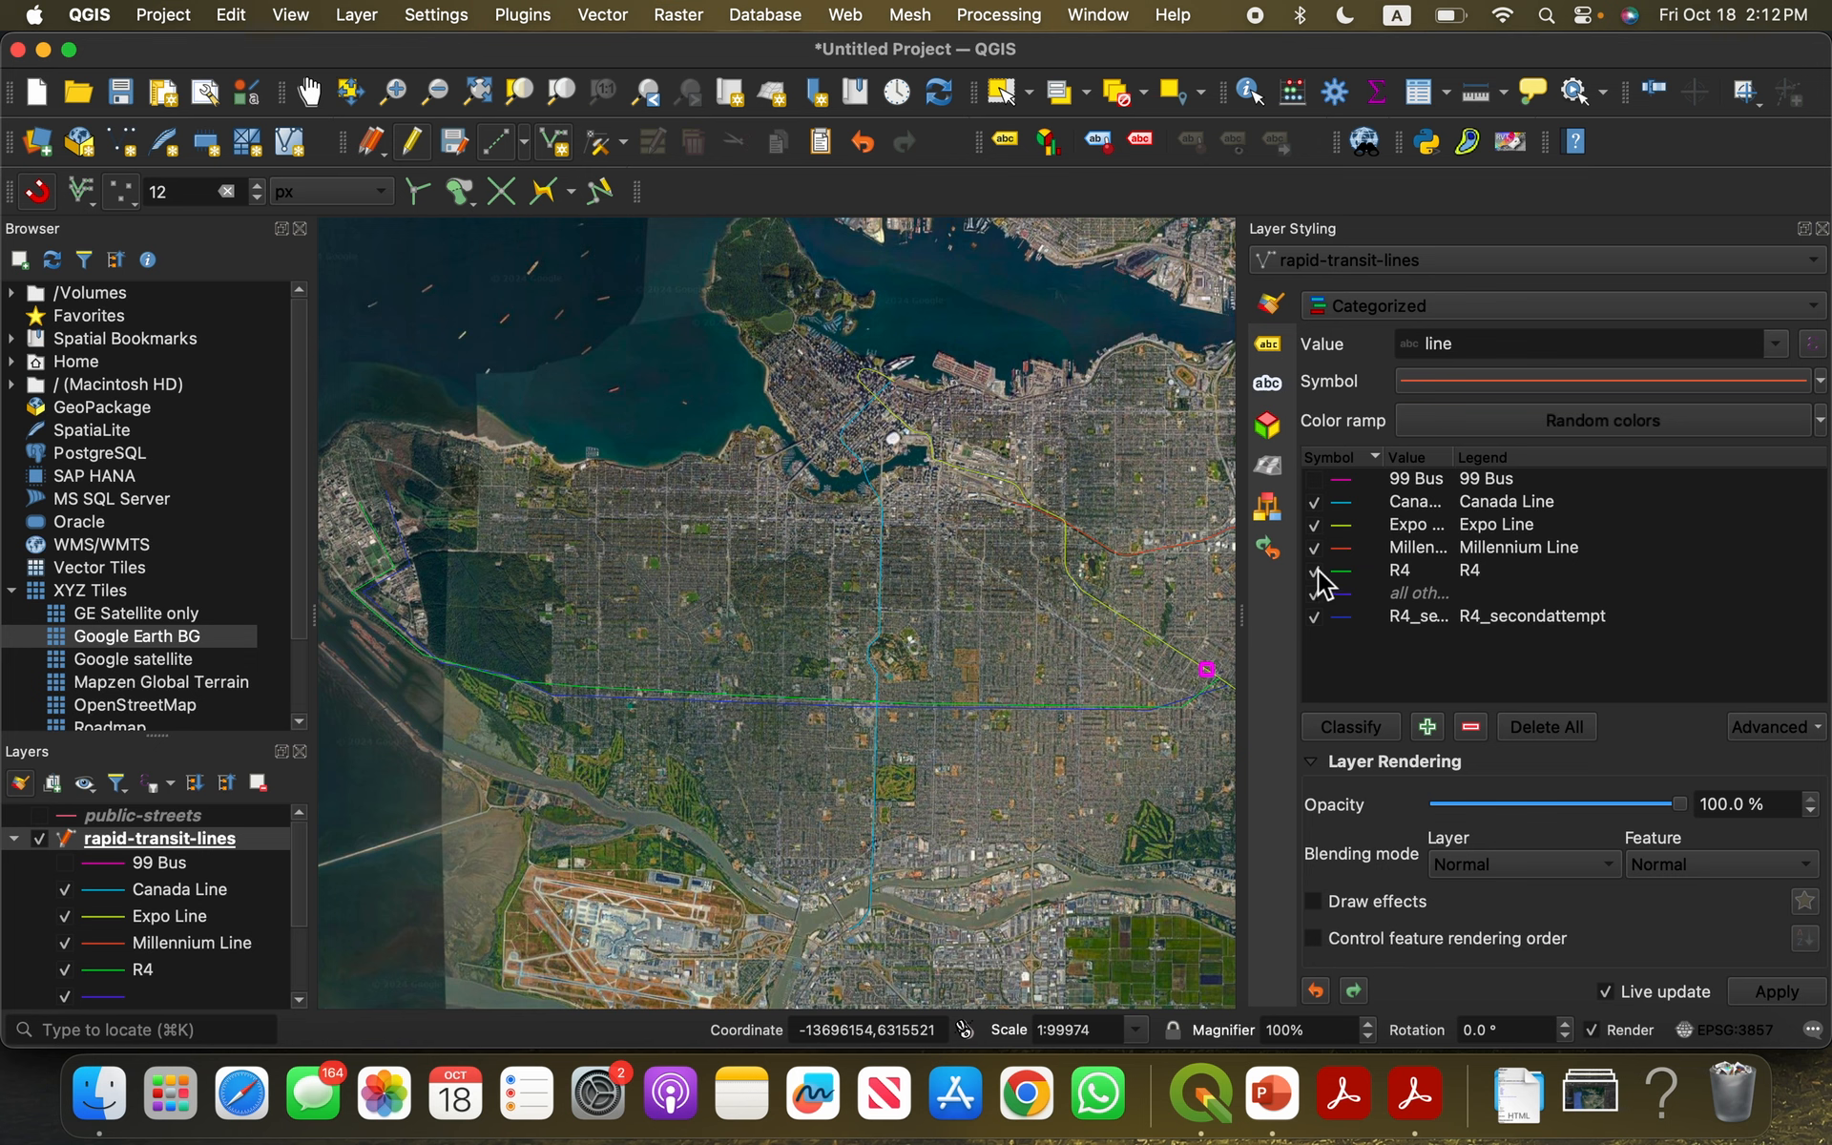
{"action": "left_click", "coordinate": [1317, 478]}
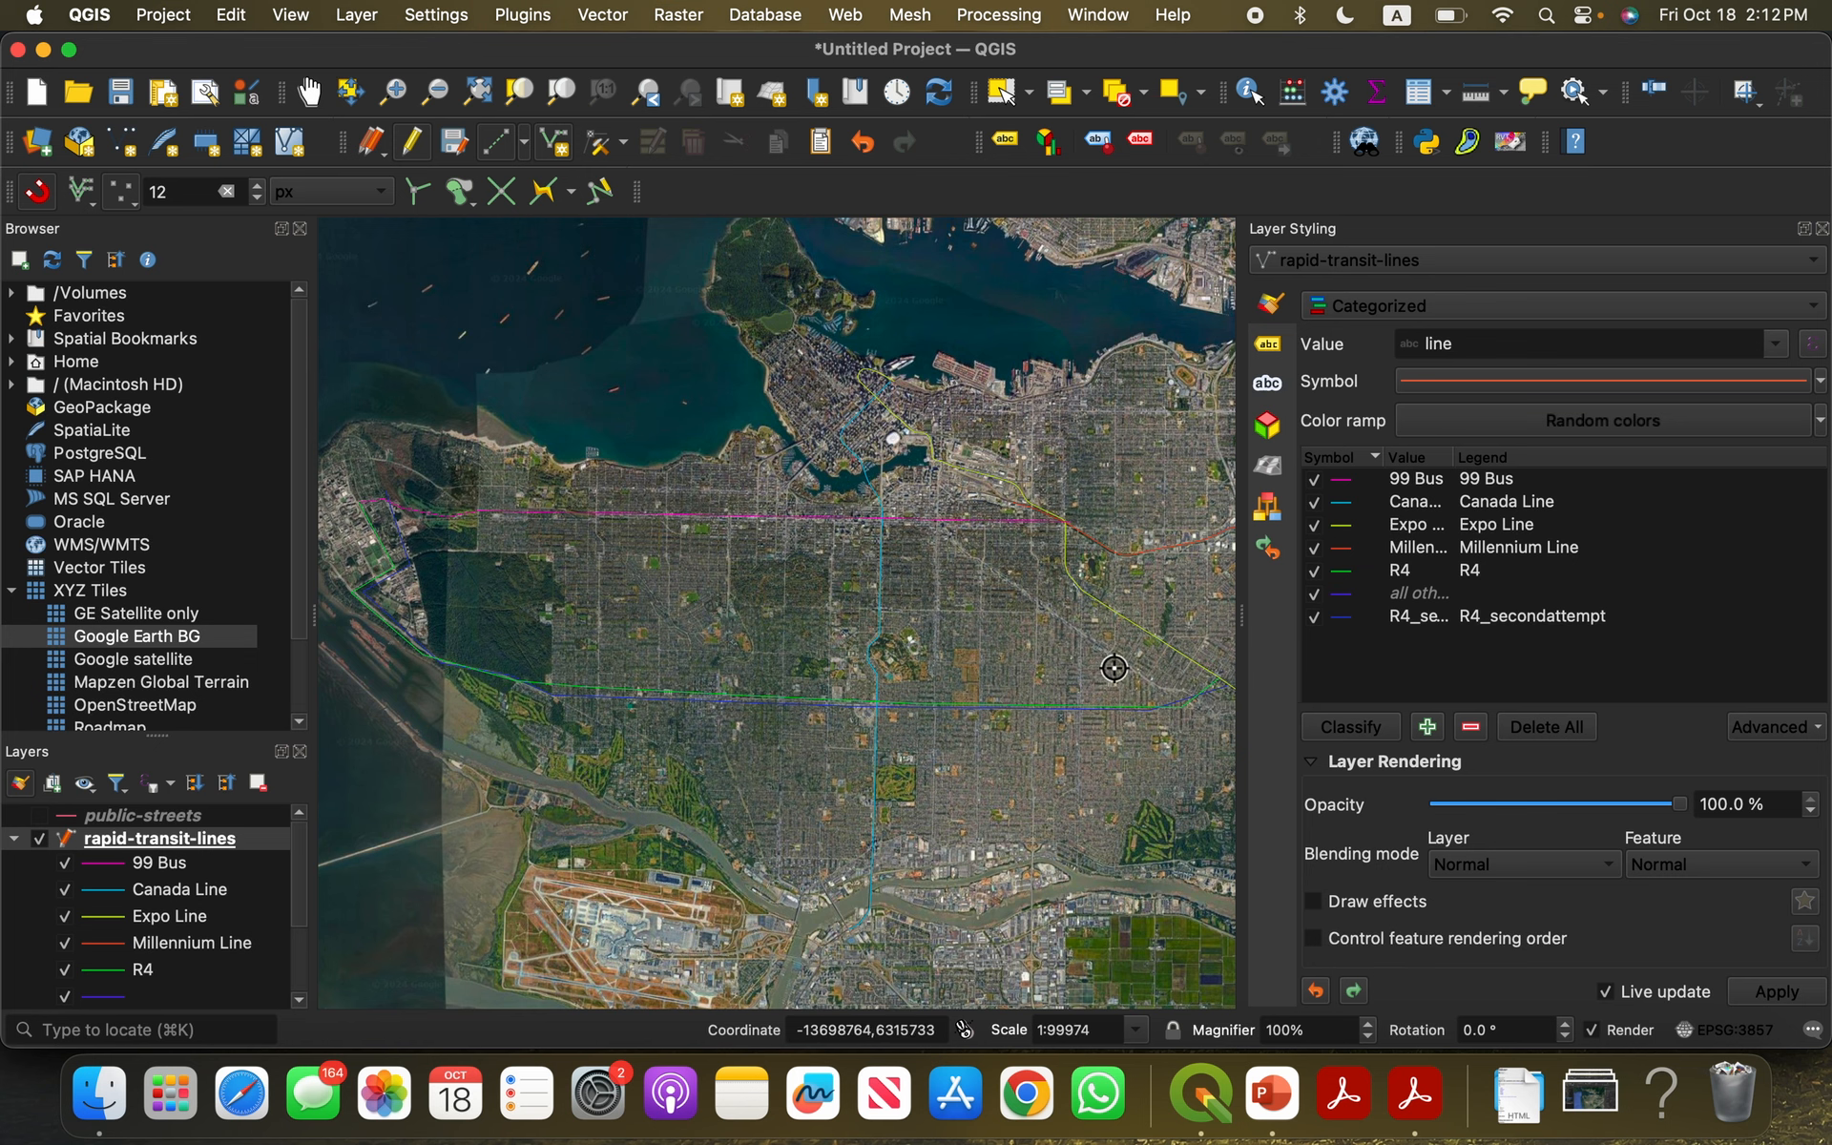
{"action": "left_click_drag", "start_coordinate": [1113, 687], "coordinate": [965, 693]}
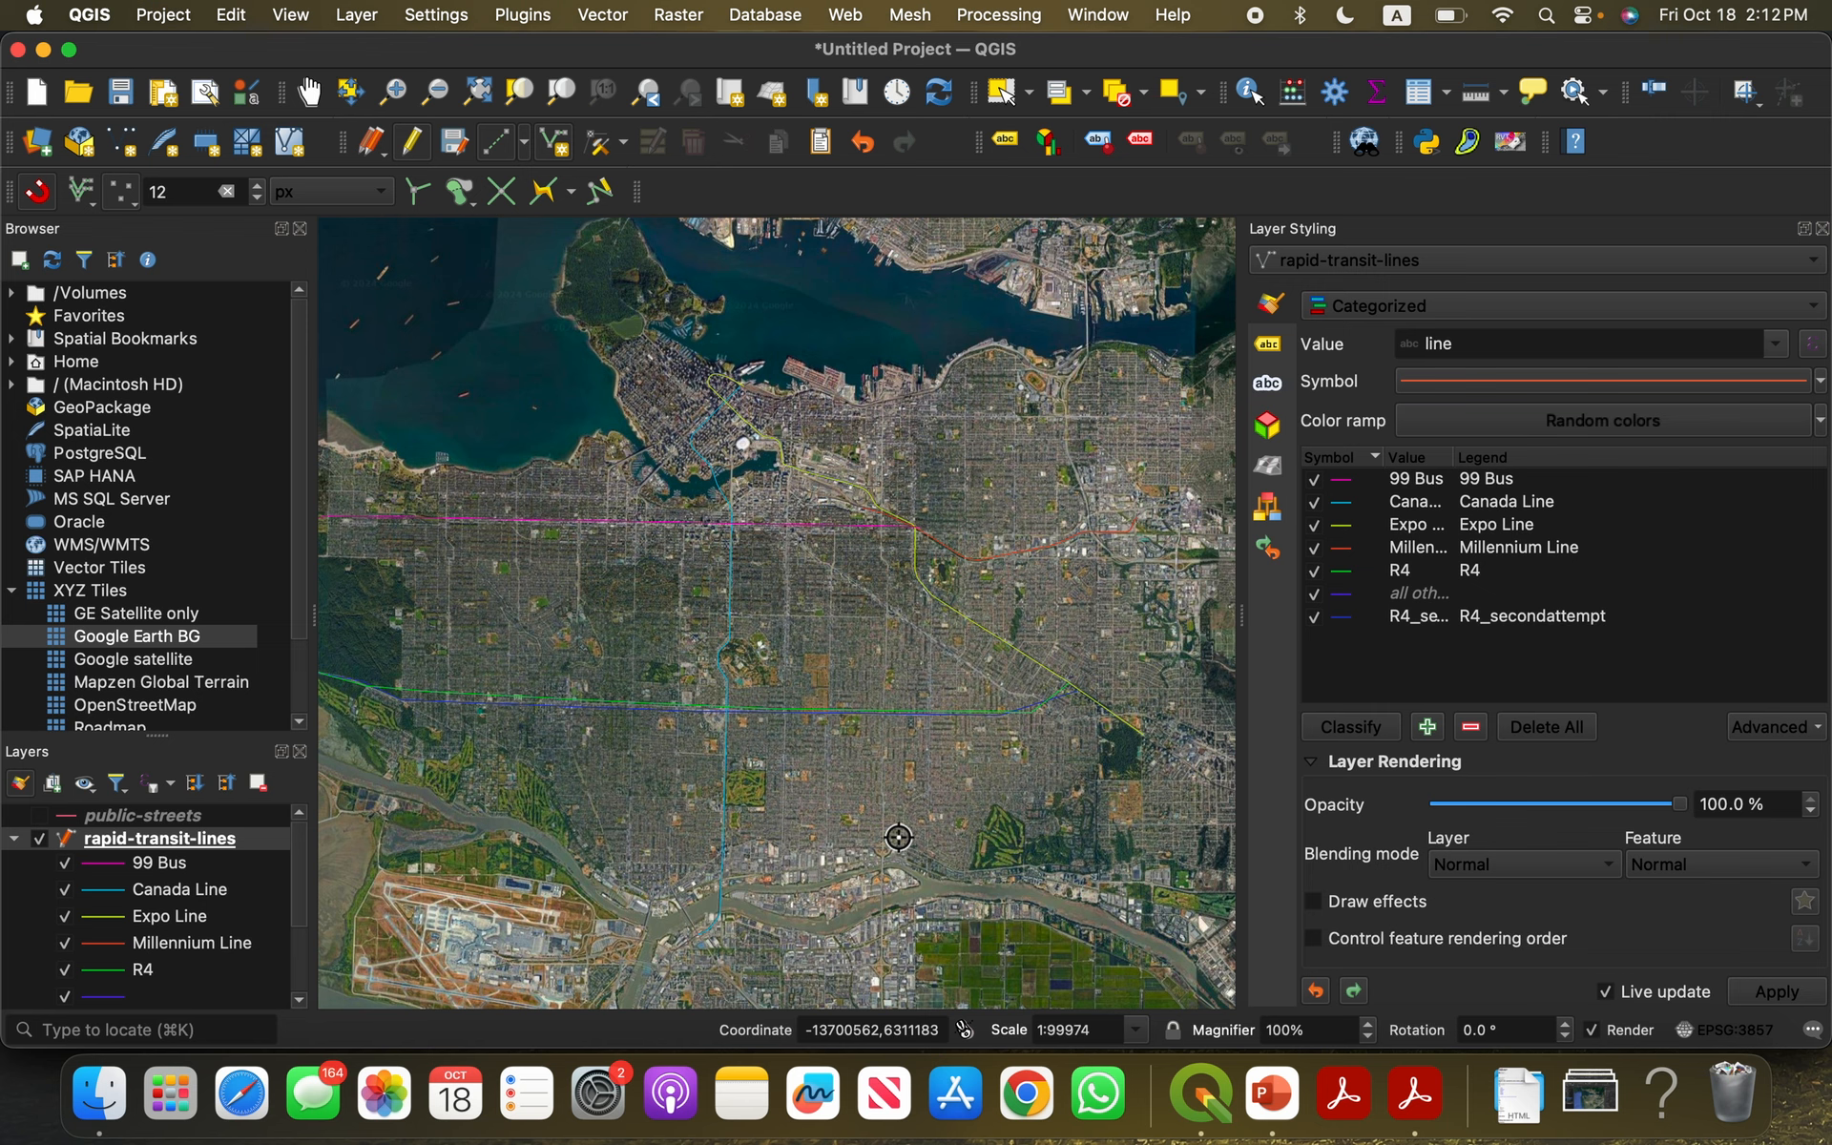
{"action": "scroll", "coordinate": [1047, 679], "scroll_direction": "up", "scroll_amount": 2}
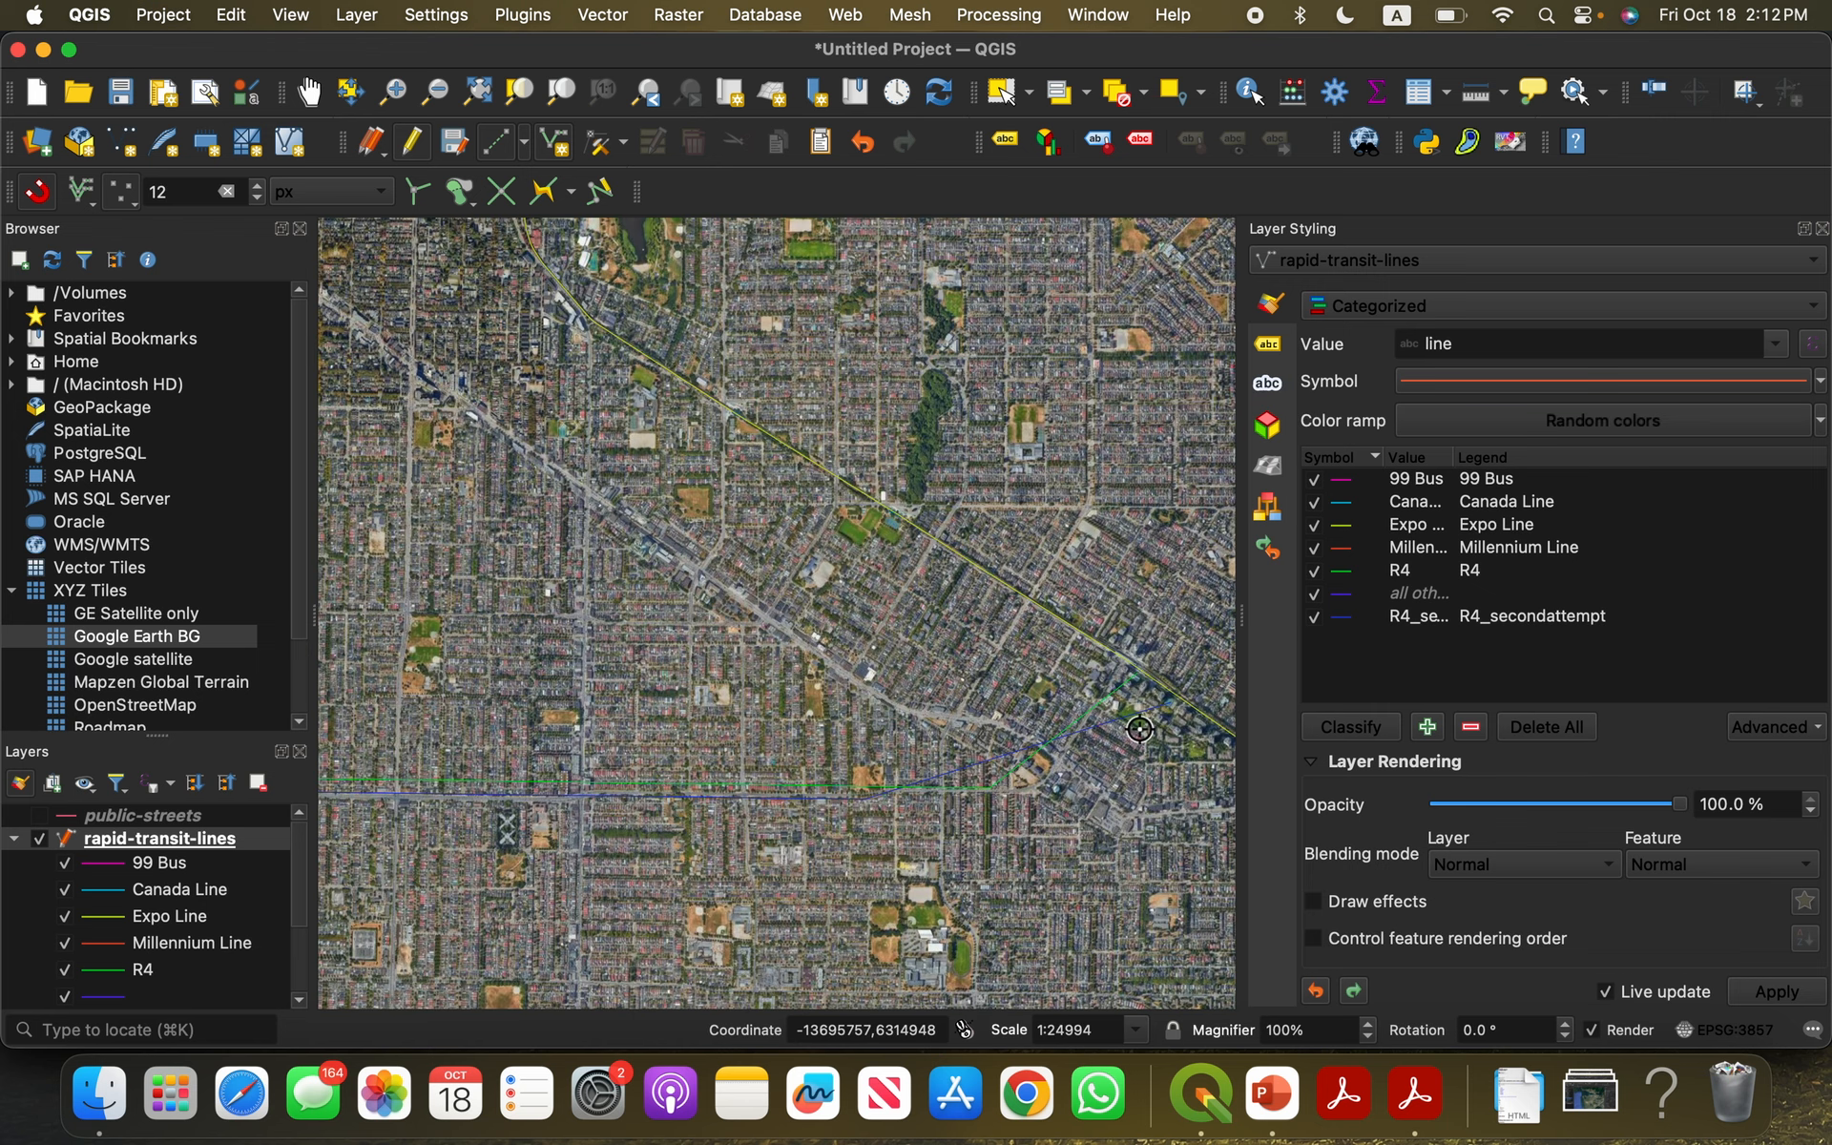
{"action": "scroll", "coordinate": [1093, 739], "scroll_direction": "up", "scroll_amount": 2}
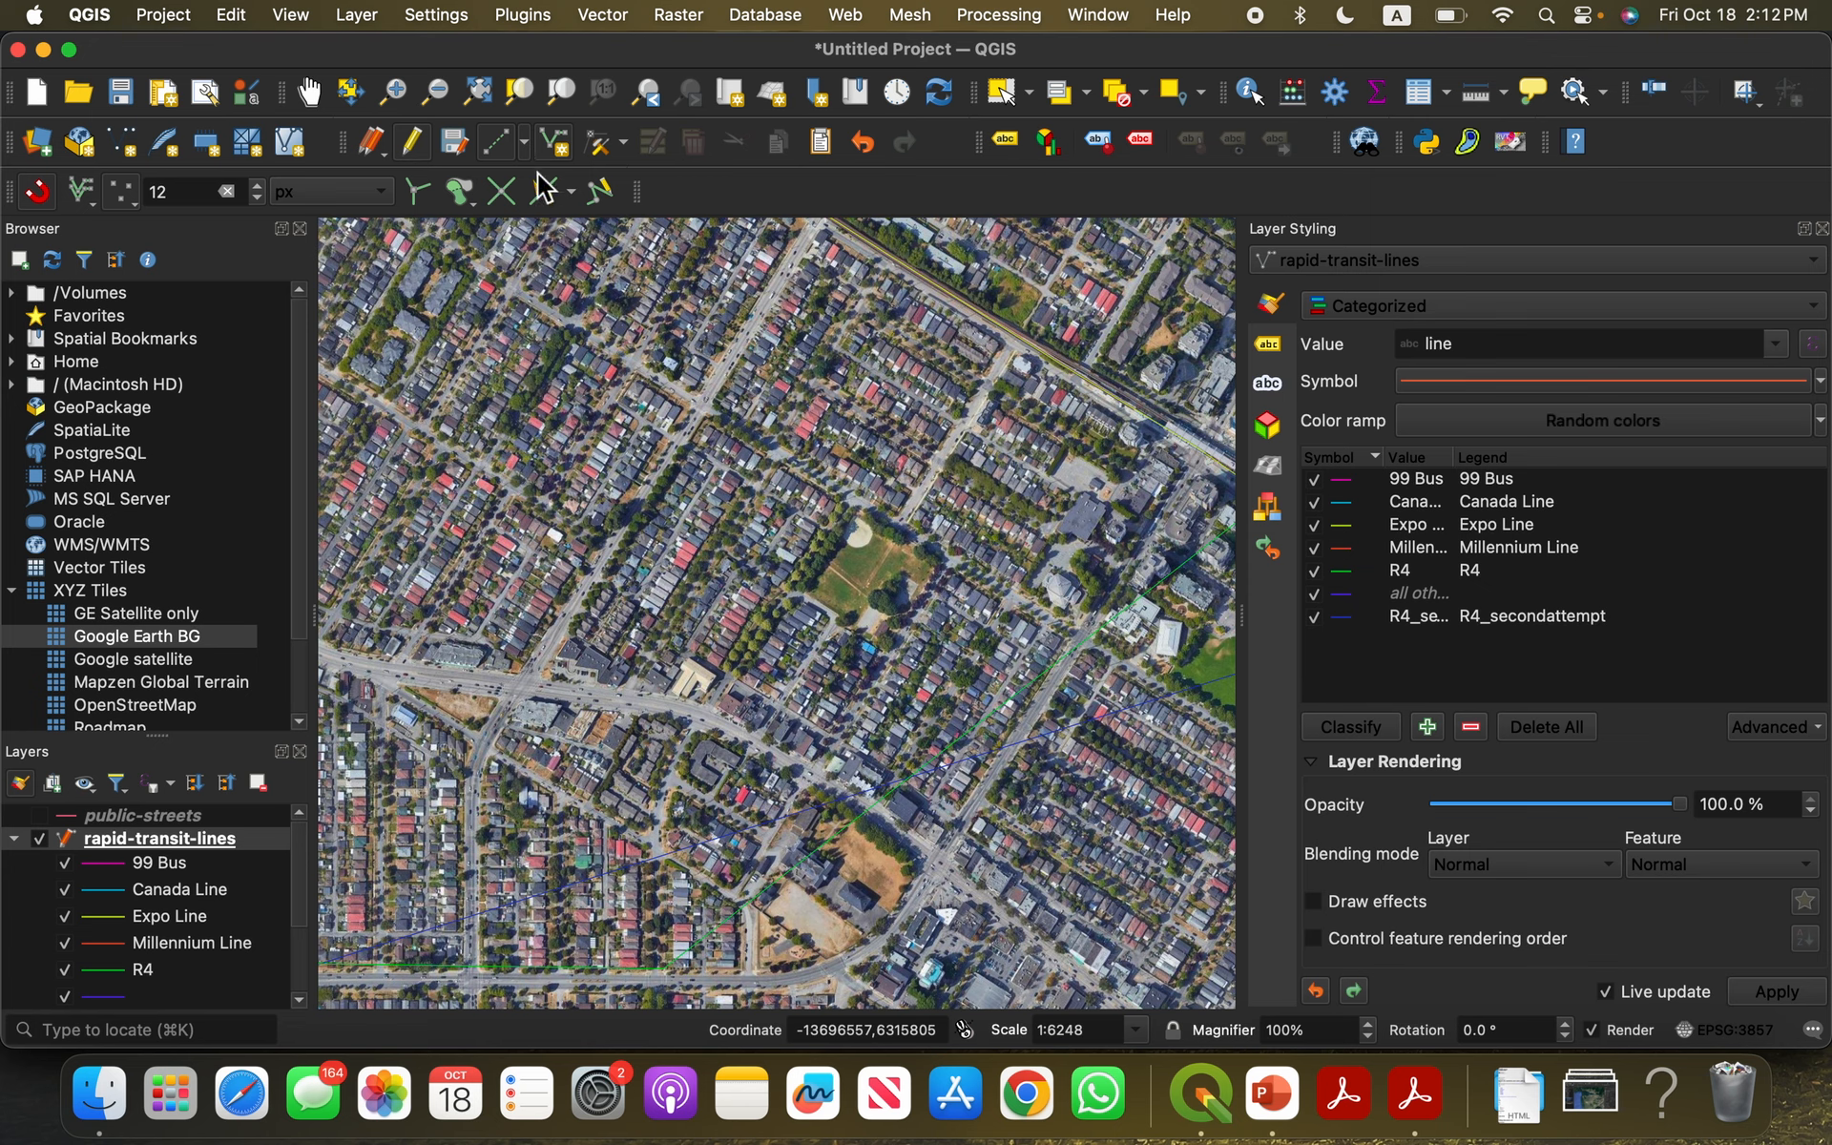
{"action": "left_click", "coordinate": [1195, 447]}
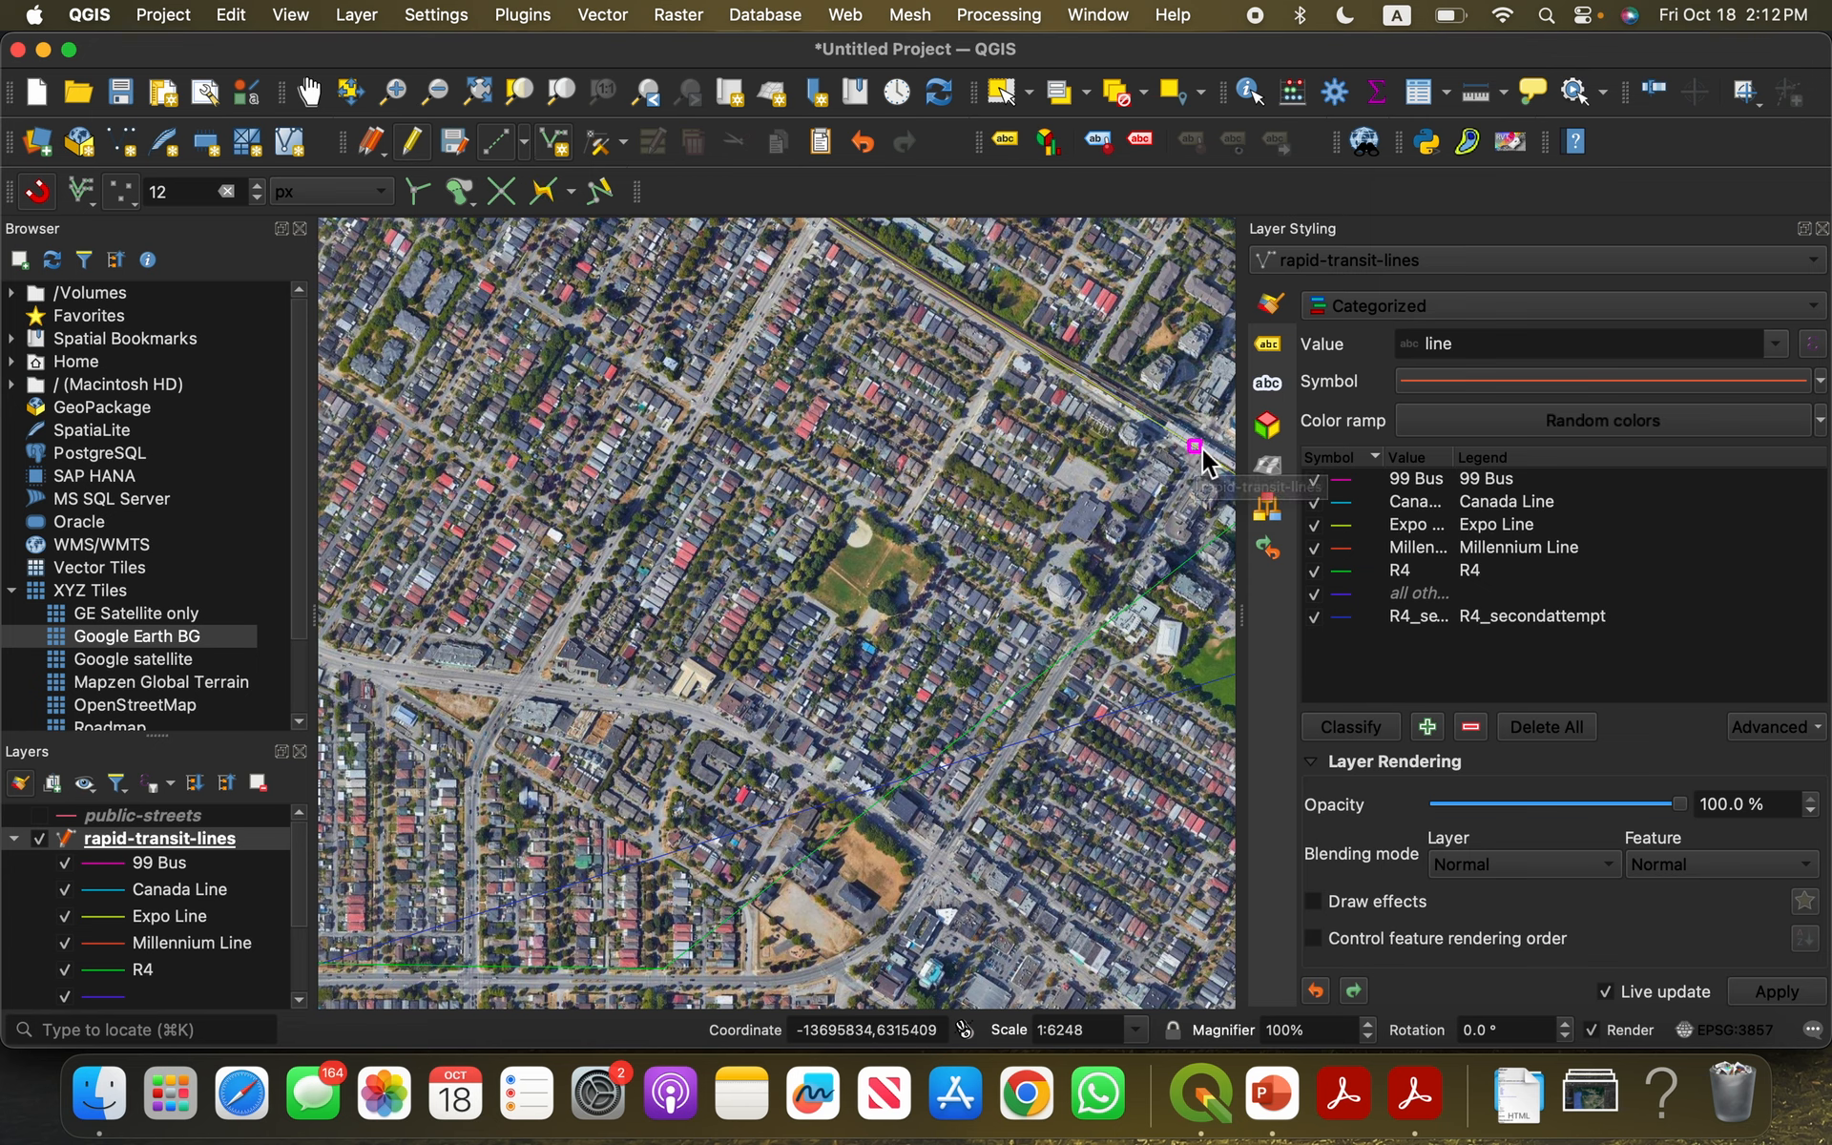
{"action": "left_click", "coordinate": [1073, 660]}
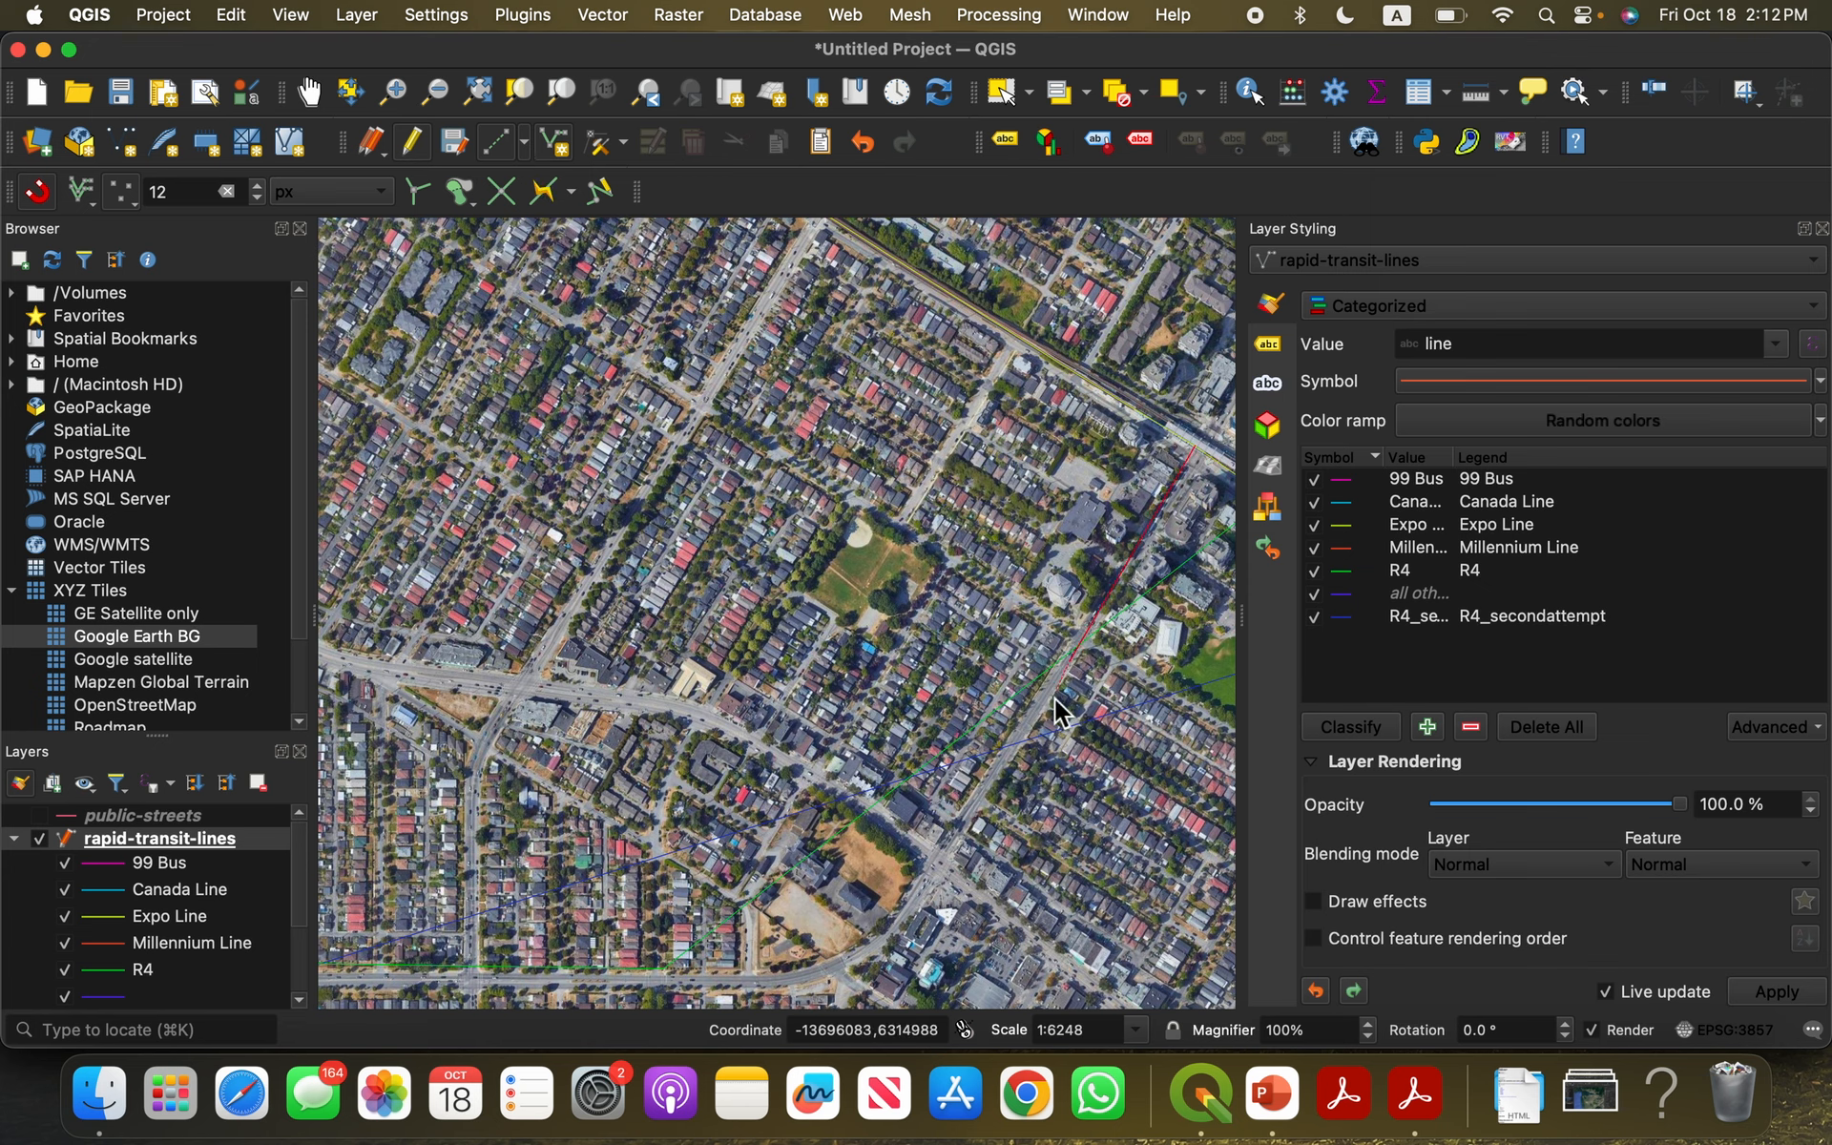
{"action": "left_click", "coordinate": [956, 840]}
{"action": "left_click", "coordinate": [906, 916]}
{"action": "left_click", "coordinate": [868, 954]}
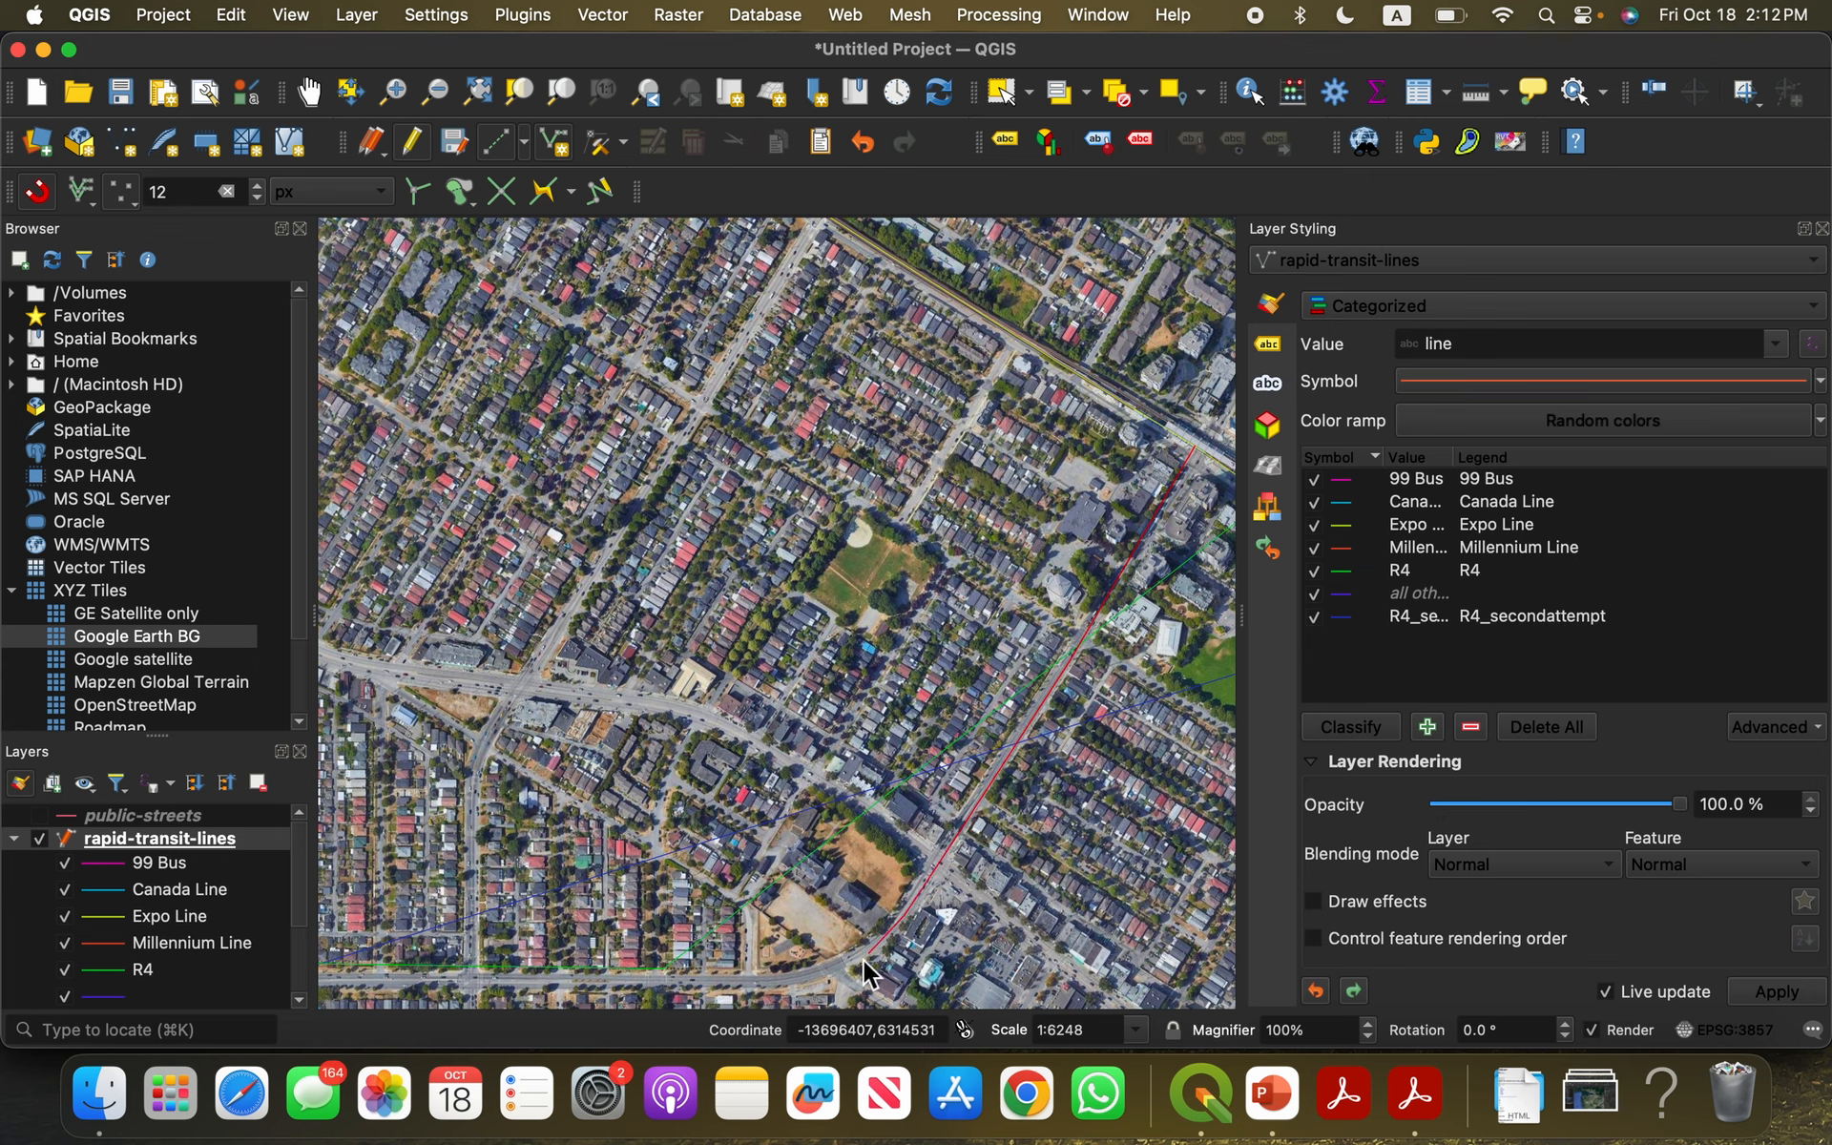
{"action": "left_click", "coordinate": [733, 986]}
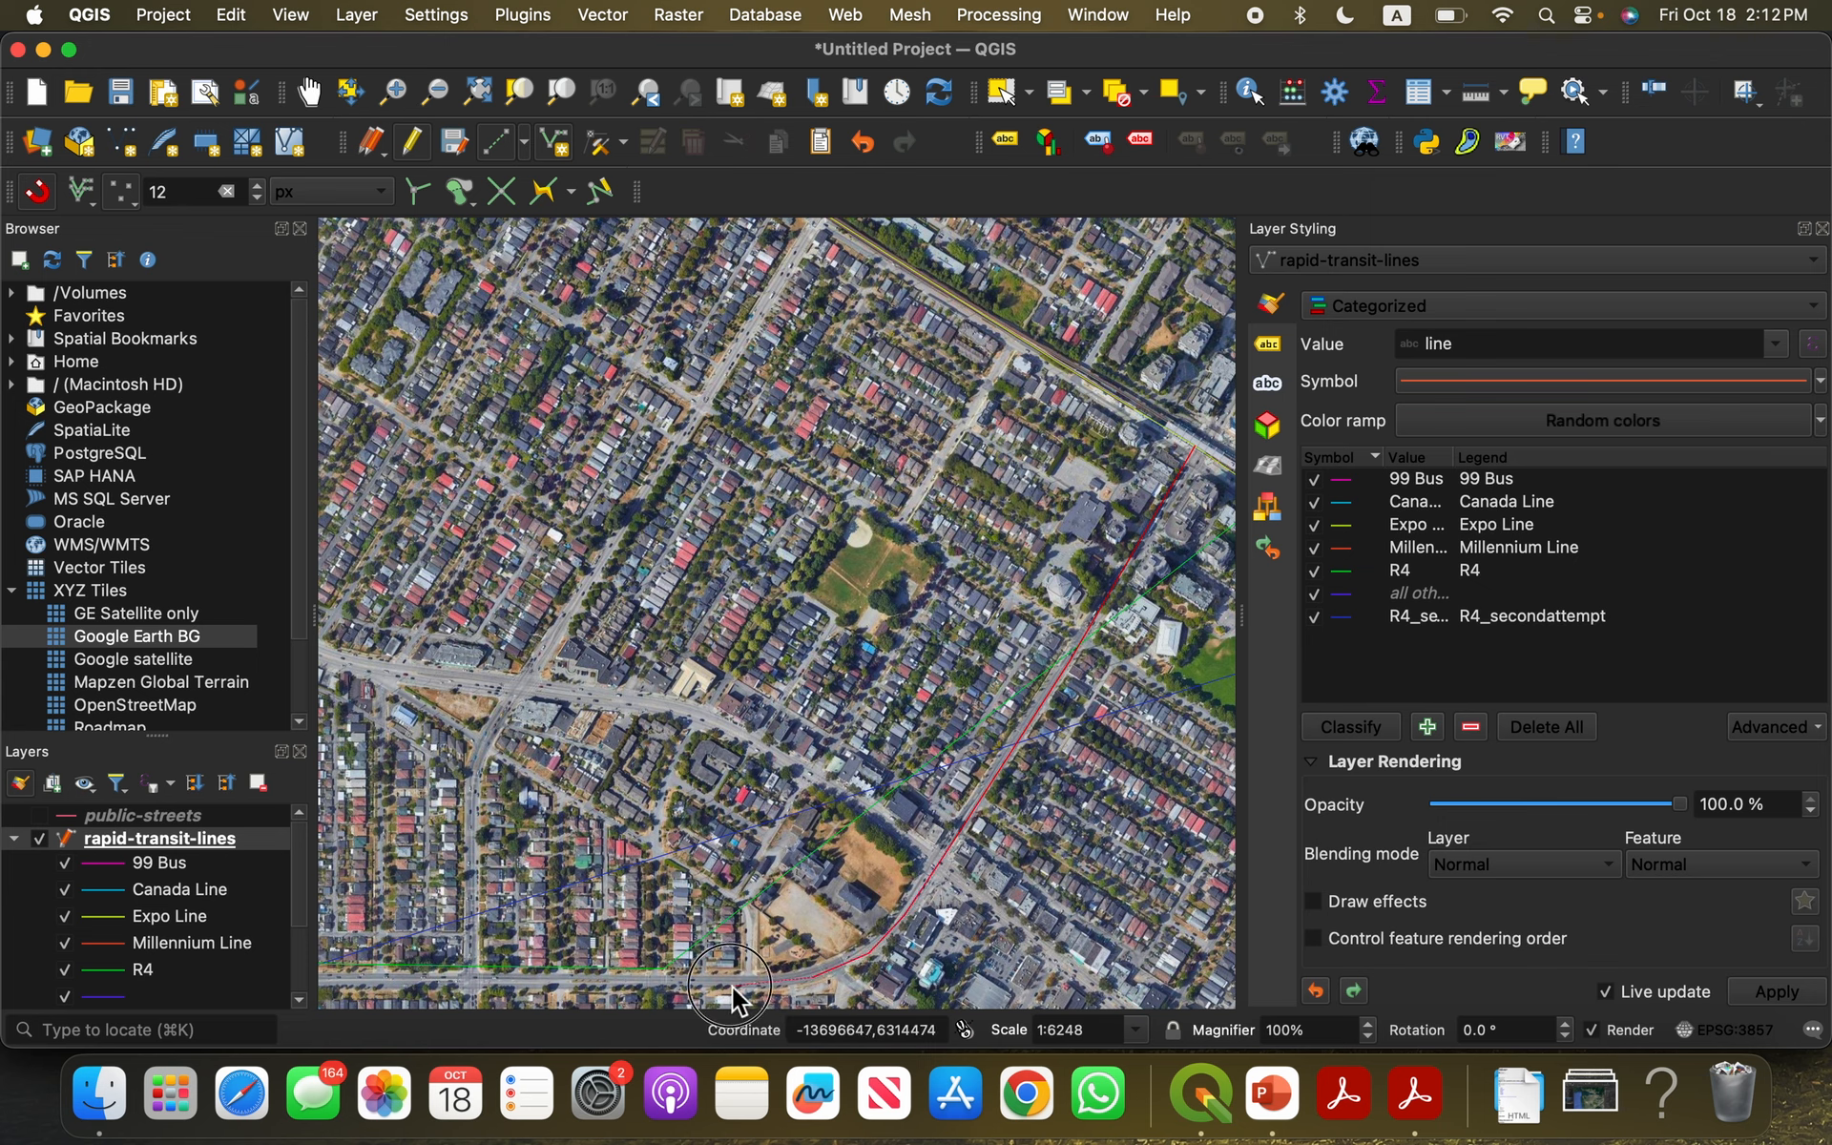
{"action": "right_click", "coordinate": [471, 977]}
{"action": "left_click", "coordinate": [912, 622]}
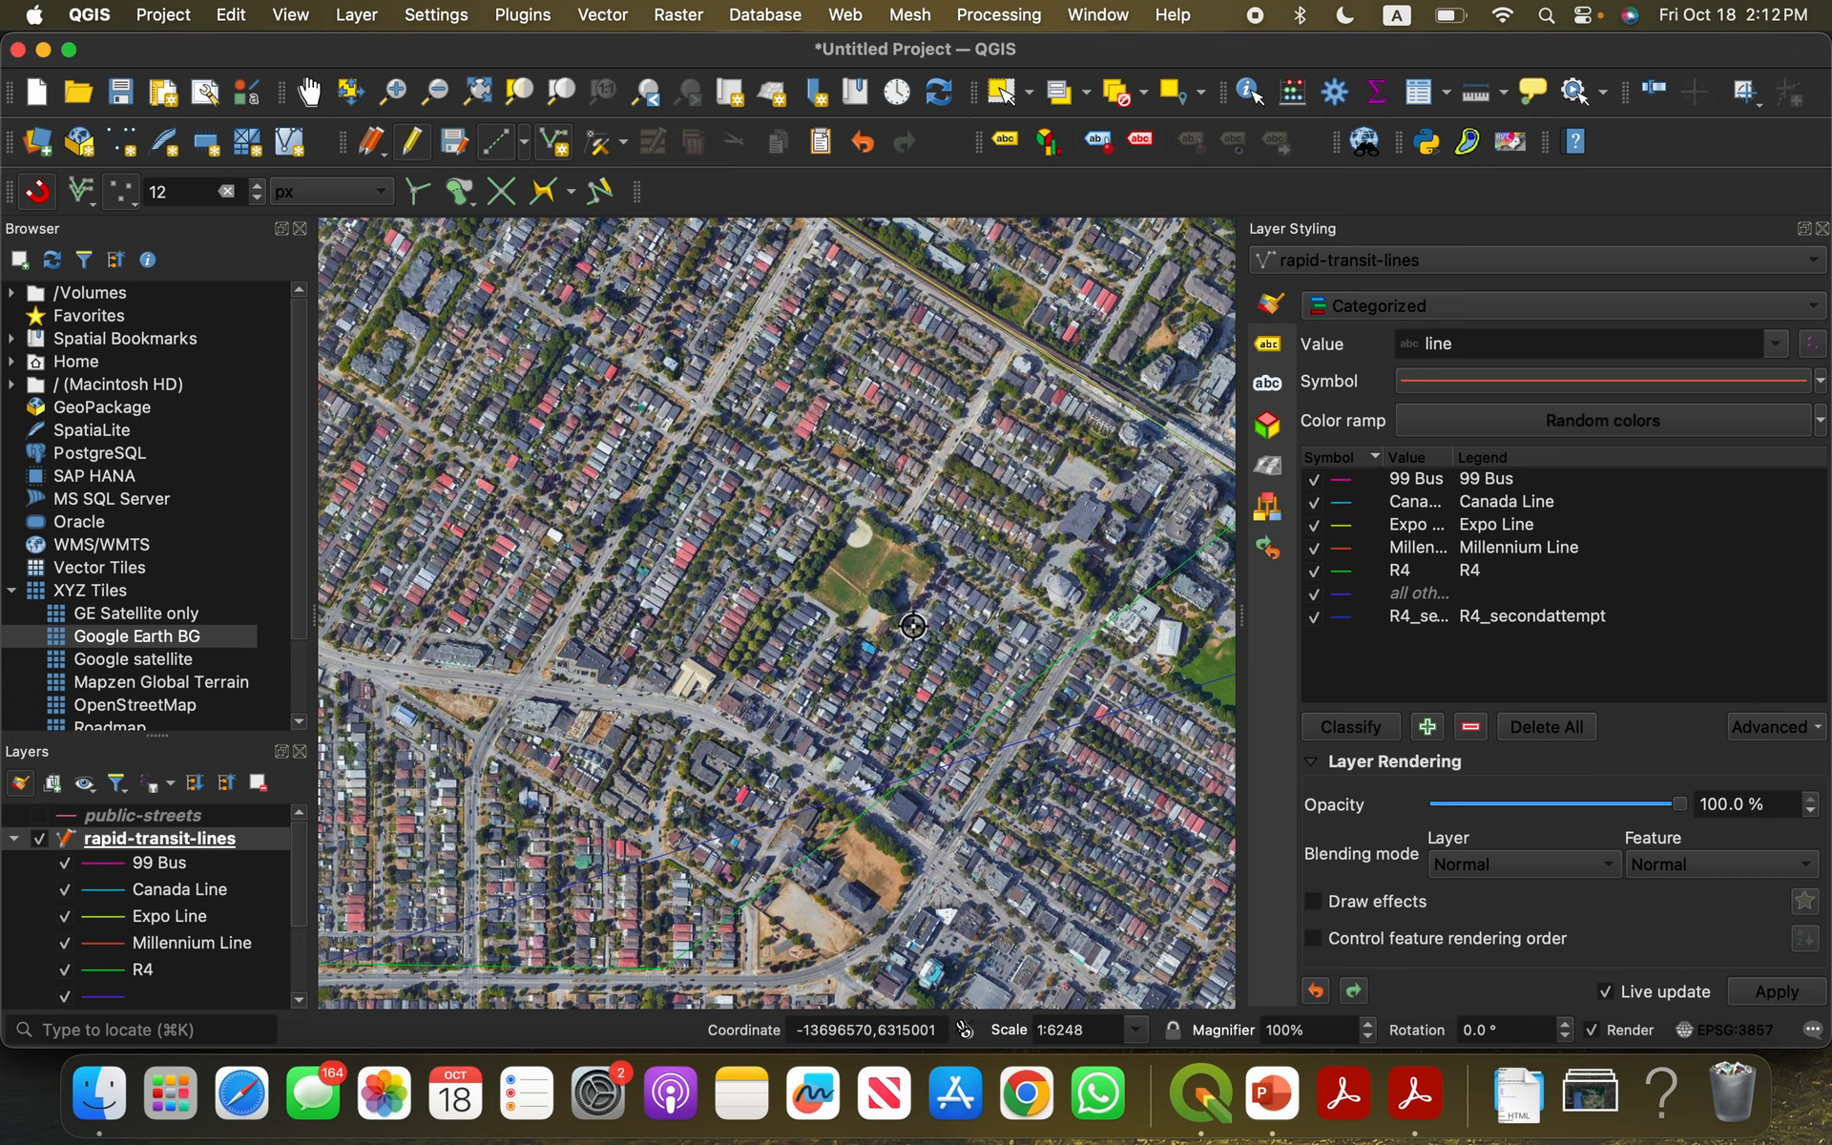
Step: Select and delete the R4_secondattempt feature and the original R4 feature from the rapid-transit-lines layer
{"action": "scroll", "coordinate": [919, 710], "scroll_direction": "down", "scroll_amount": 2}
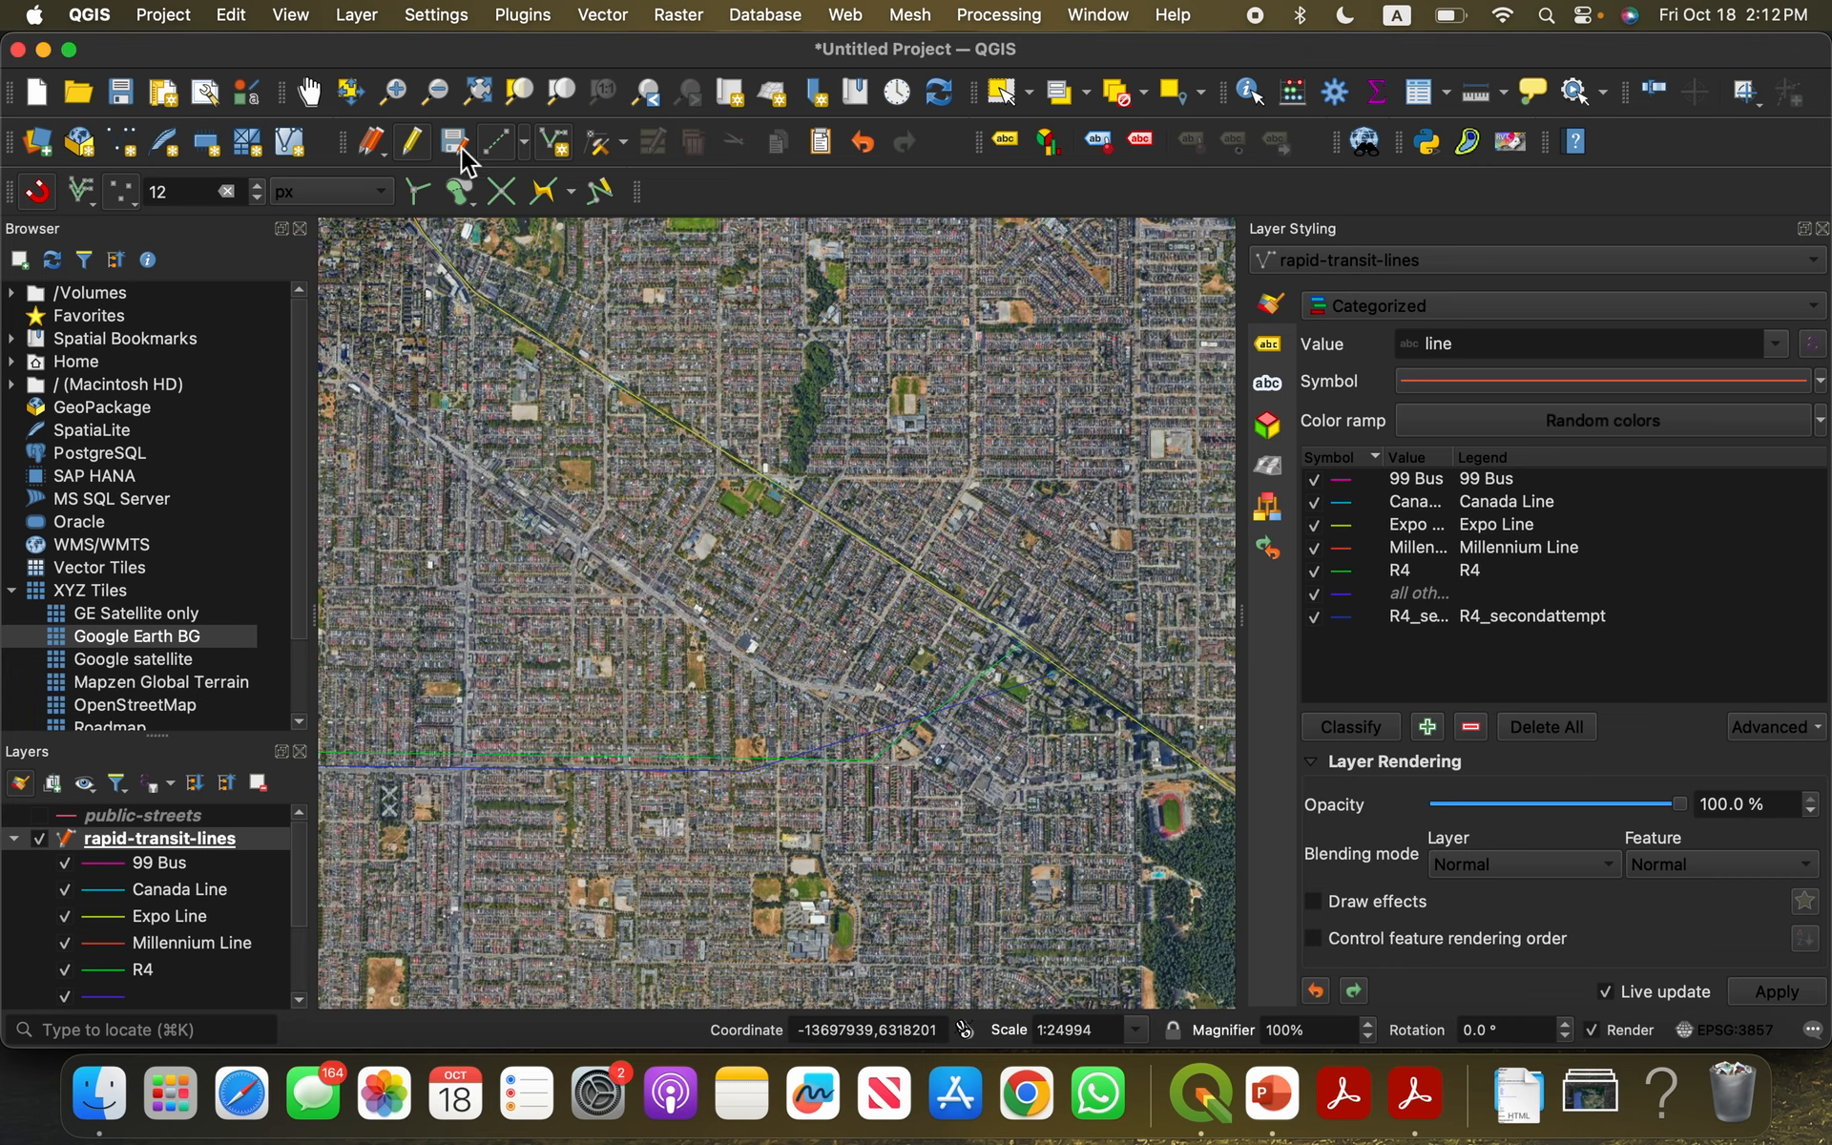
{"action": "left_click", "coordinate": [622, 145]}
{"action": "left_click", "coordinate": [622, 145]}
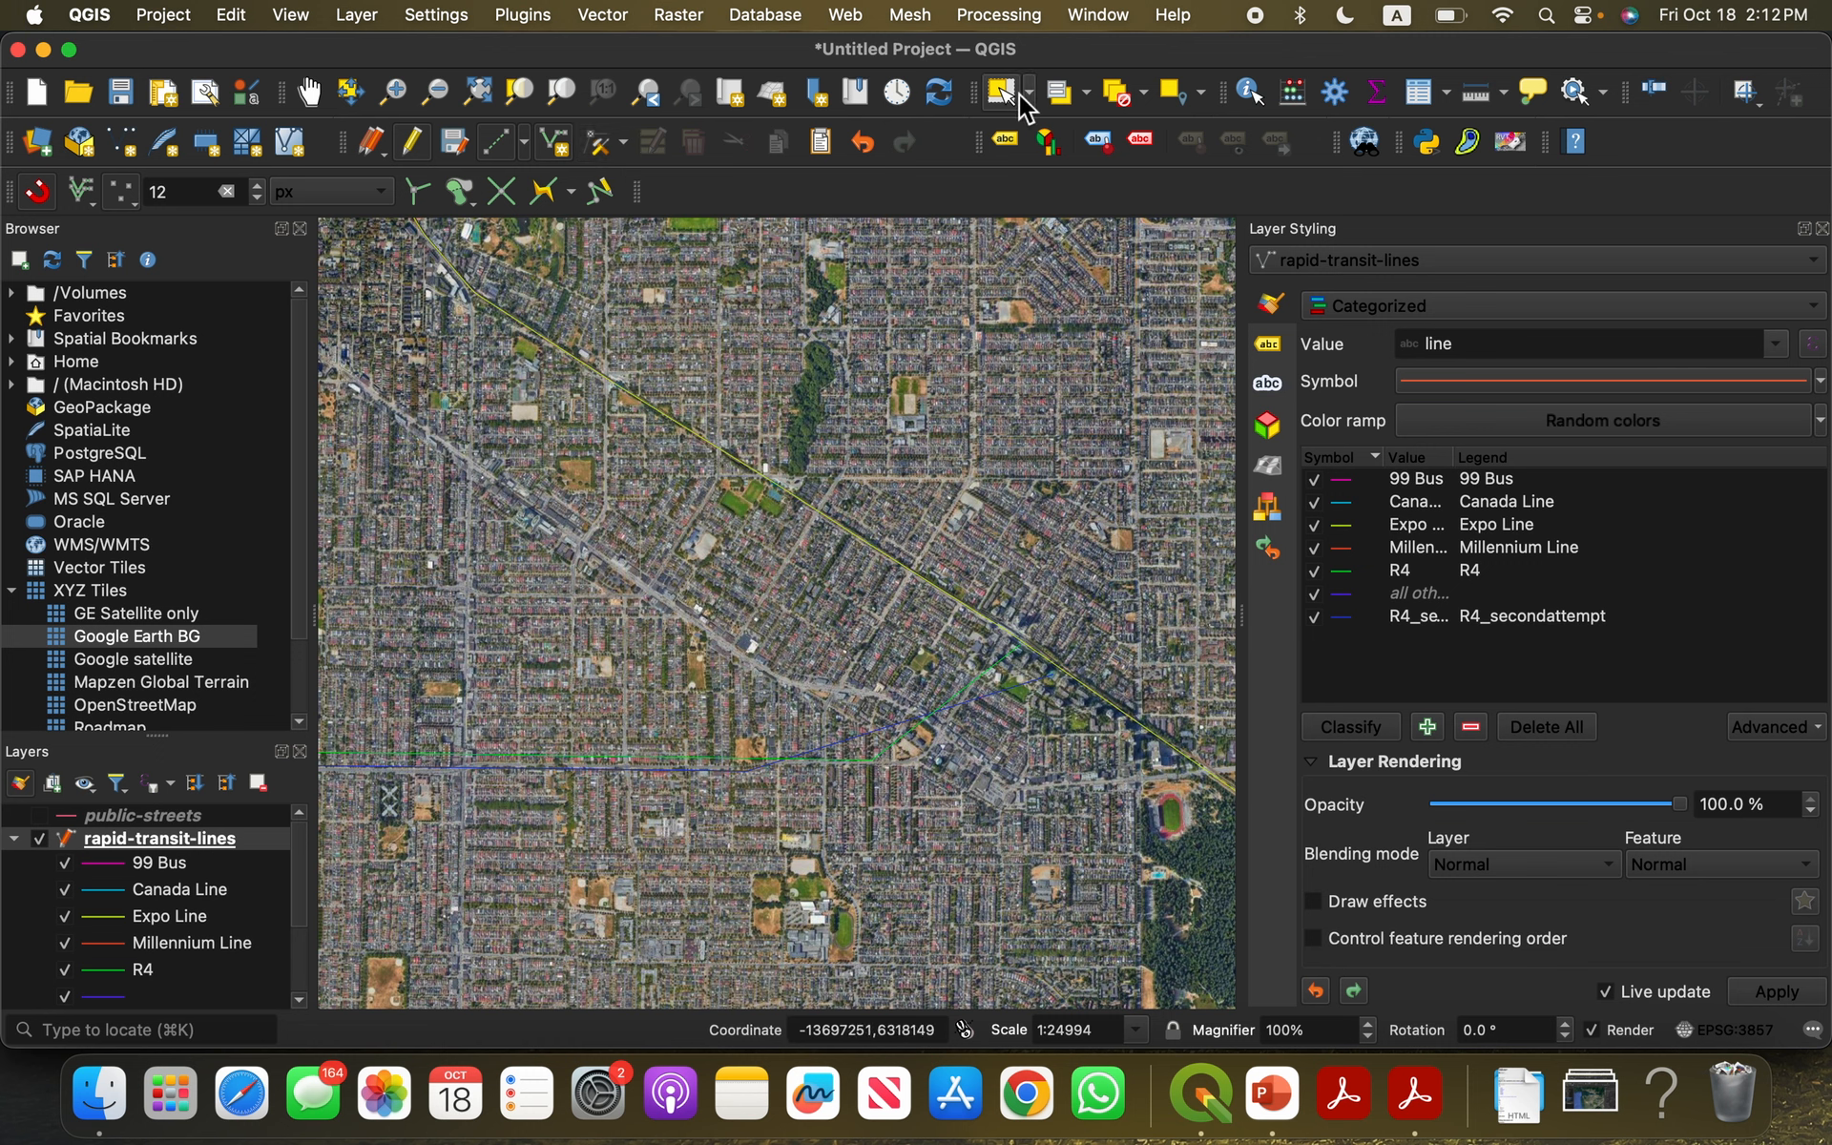
{"action": "left_click", "coordinate": [1019, 93]}
{"action": "left_click", "coordinate": [997, 688]}
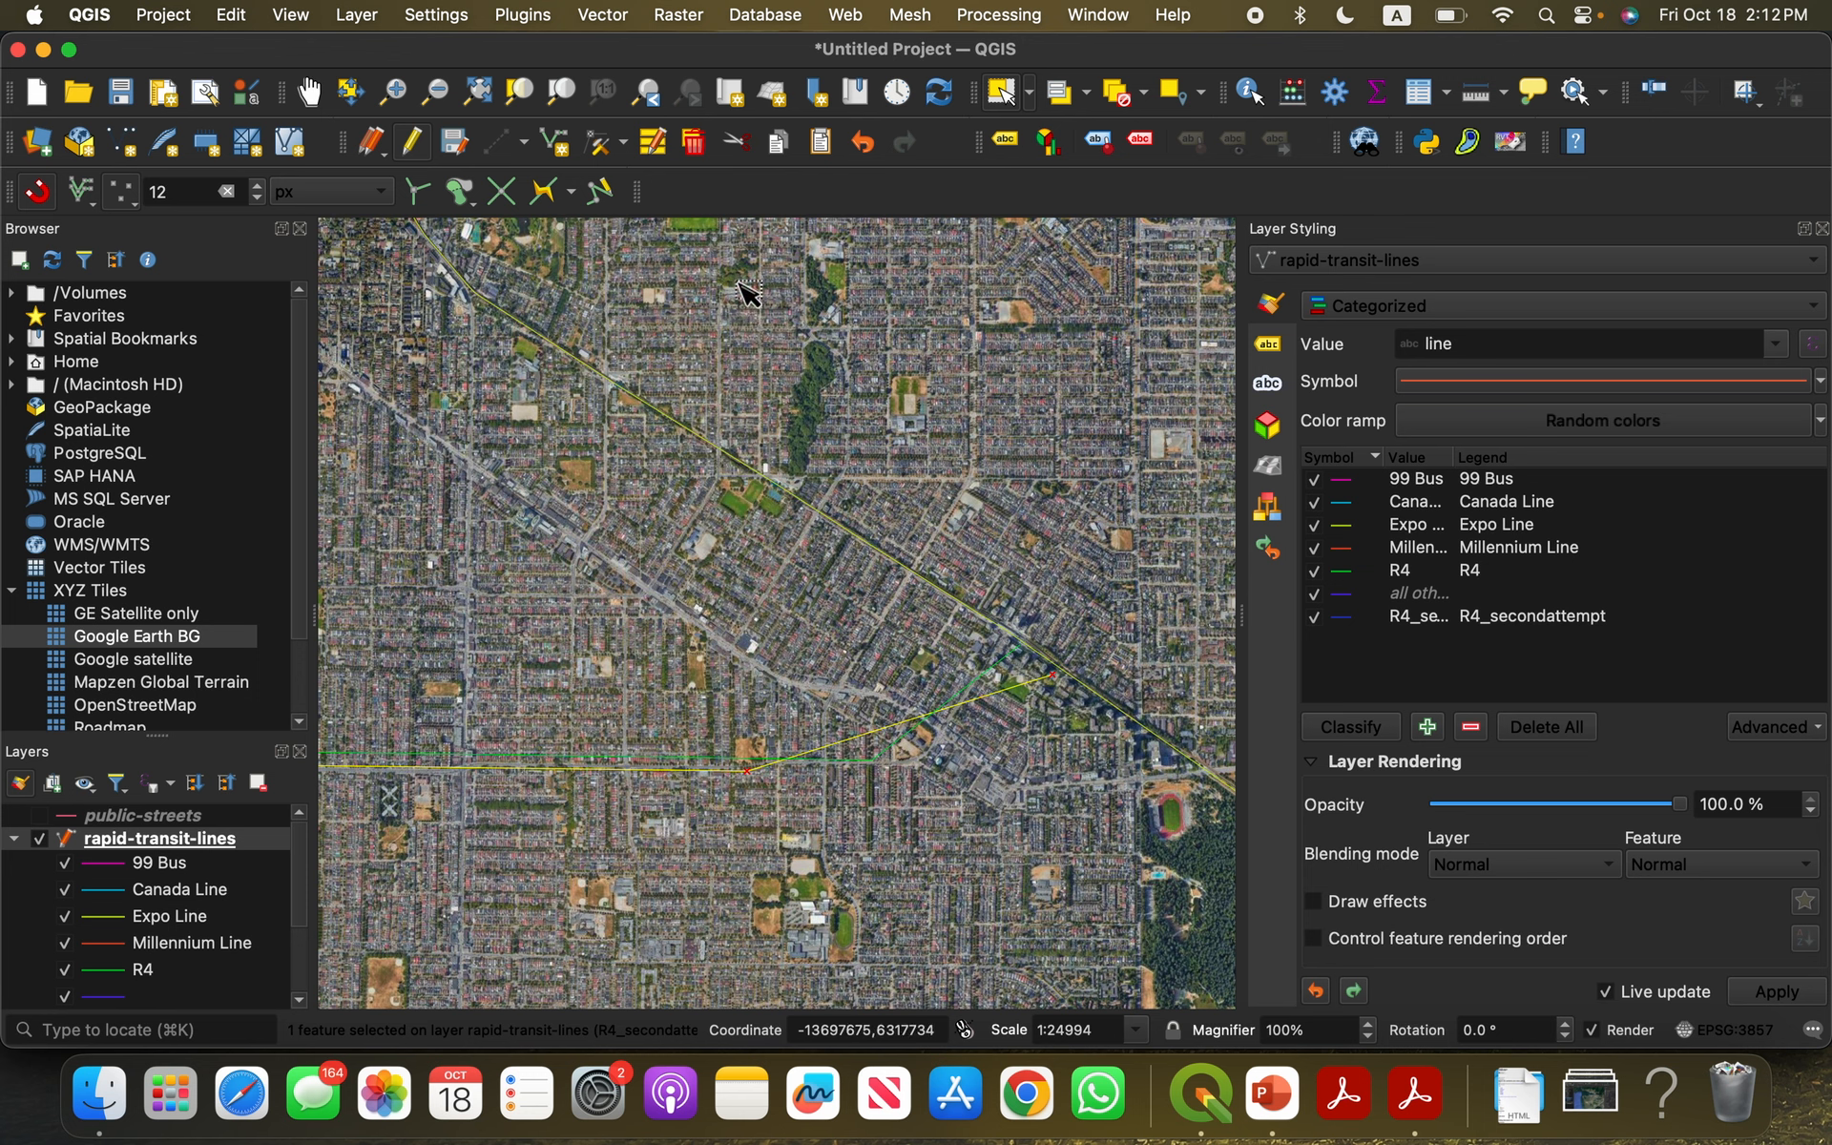
{"action": "left_click", "coordinate": [694, 142]}
{"action": "left_click", "coordinate": [1011, 592]}
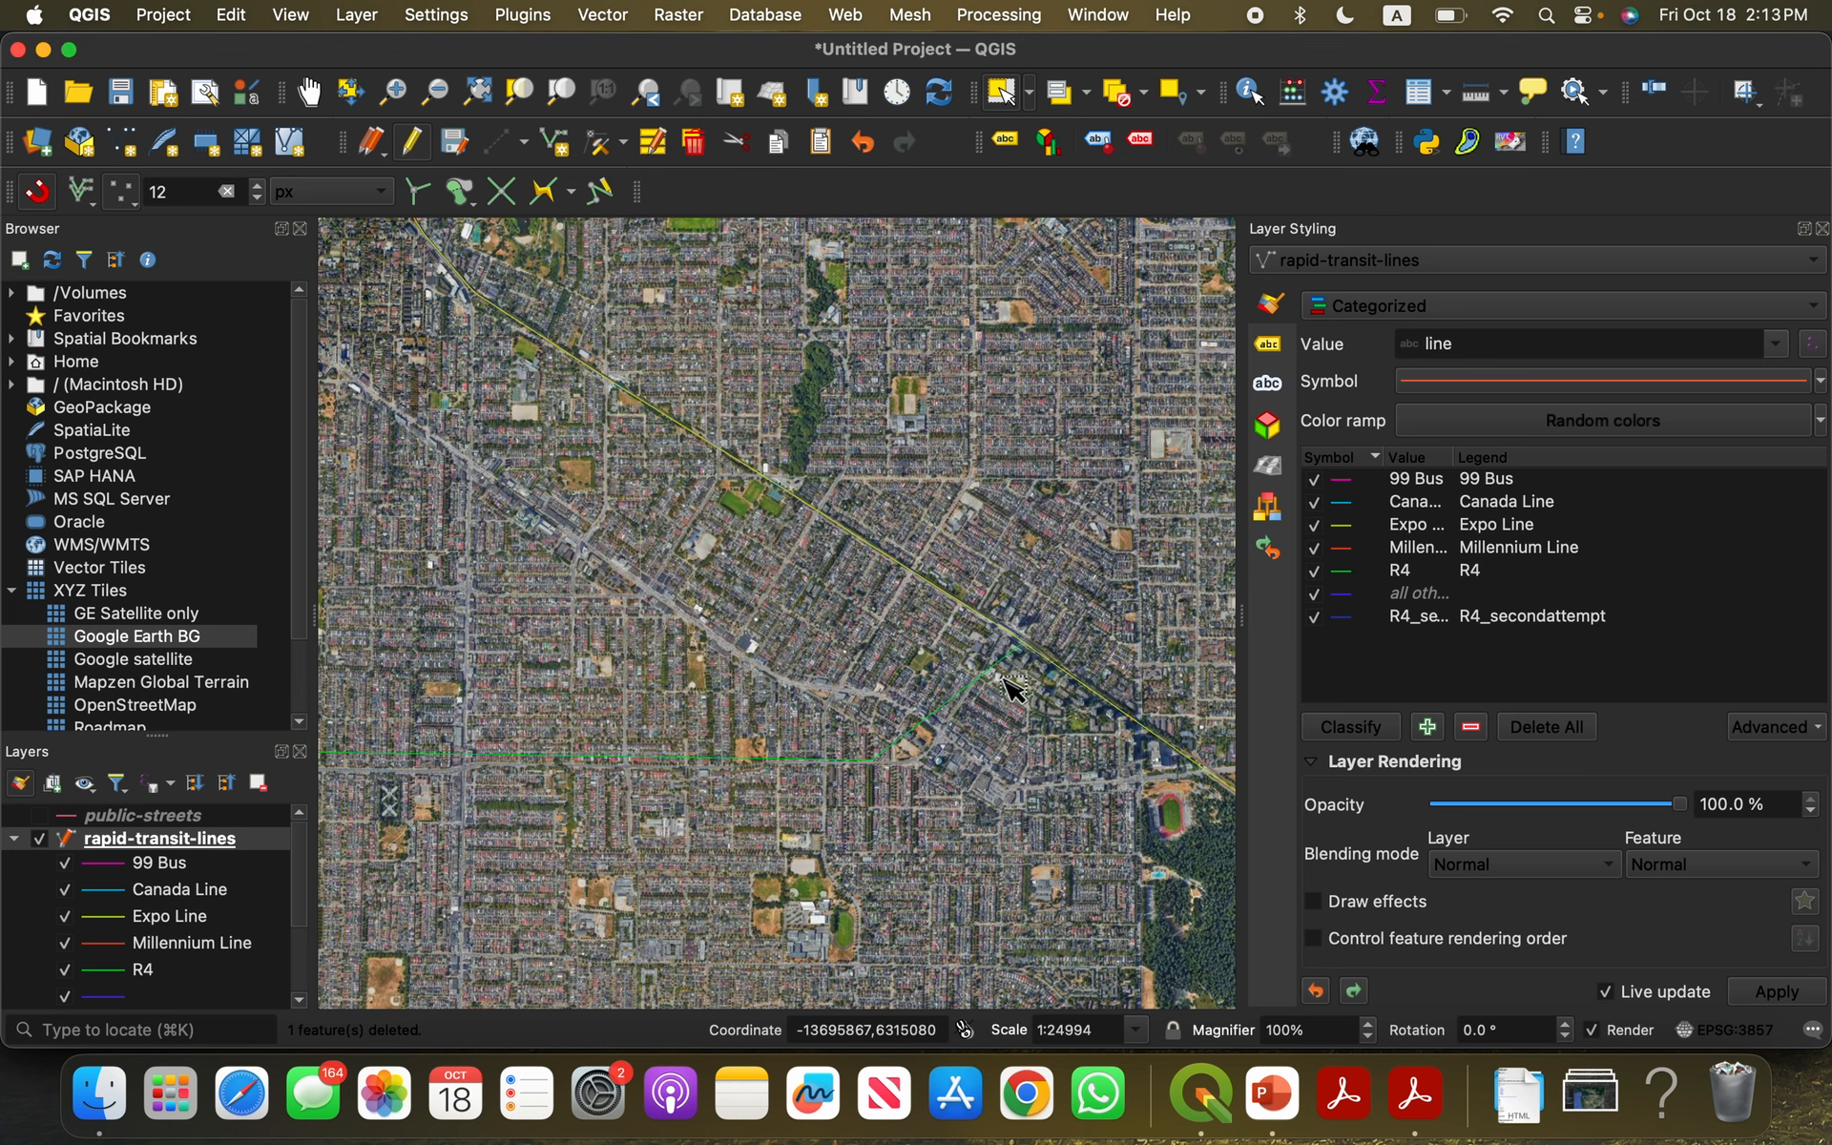
{"action": "left_click", "coordinate": [994, 670]}
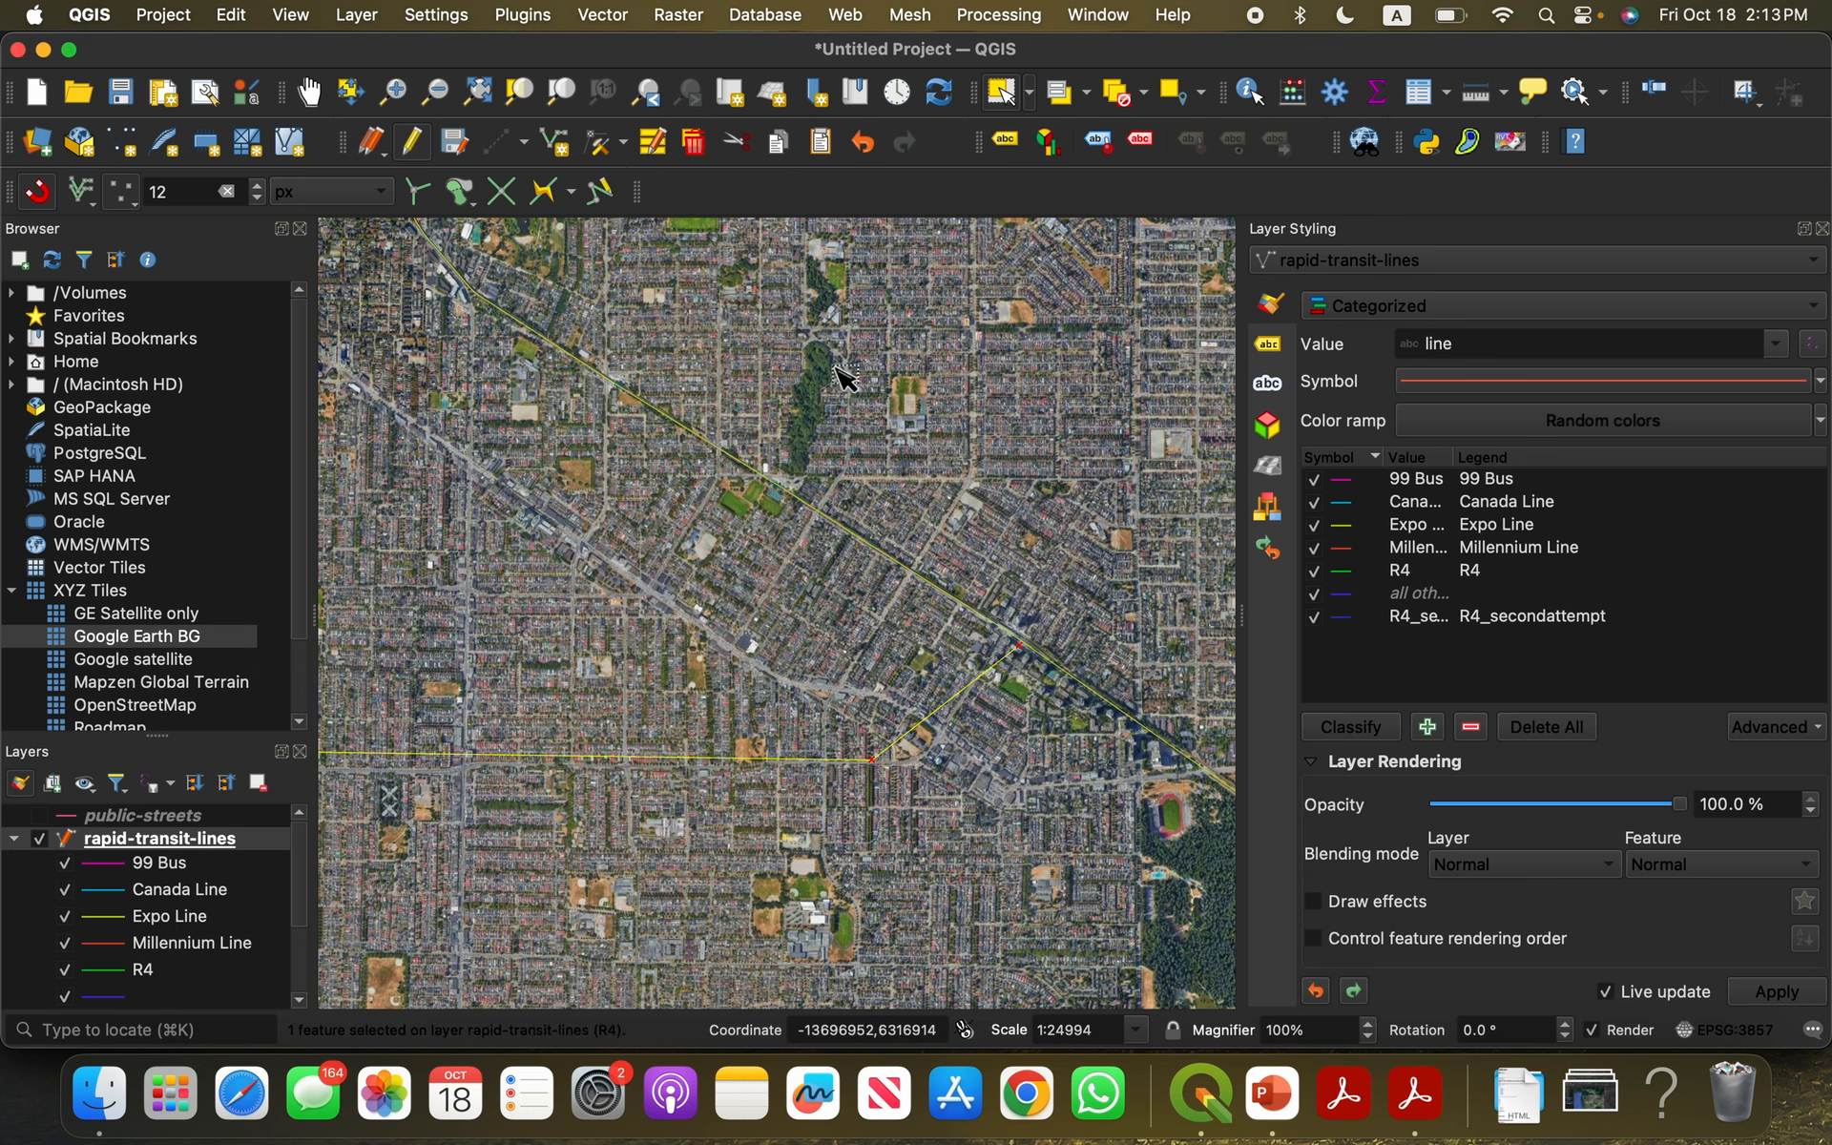
{"action": "left_click", "coordinate": [714, 142]}
{"action": "left_click", "coordinate": [1013, 592]}
Step: Try to trace the R4 route westward from the Expo Line using Stream Digitizing
{"action": "left_click_drag", "start_coordinate": [856, 673], "coordinate": [940, 679]}
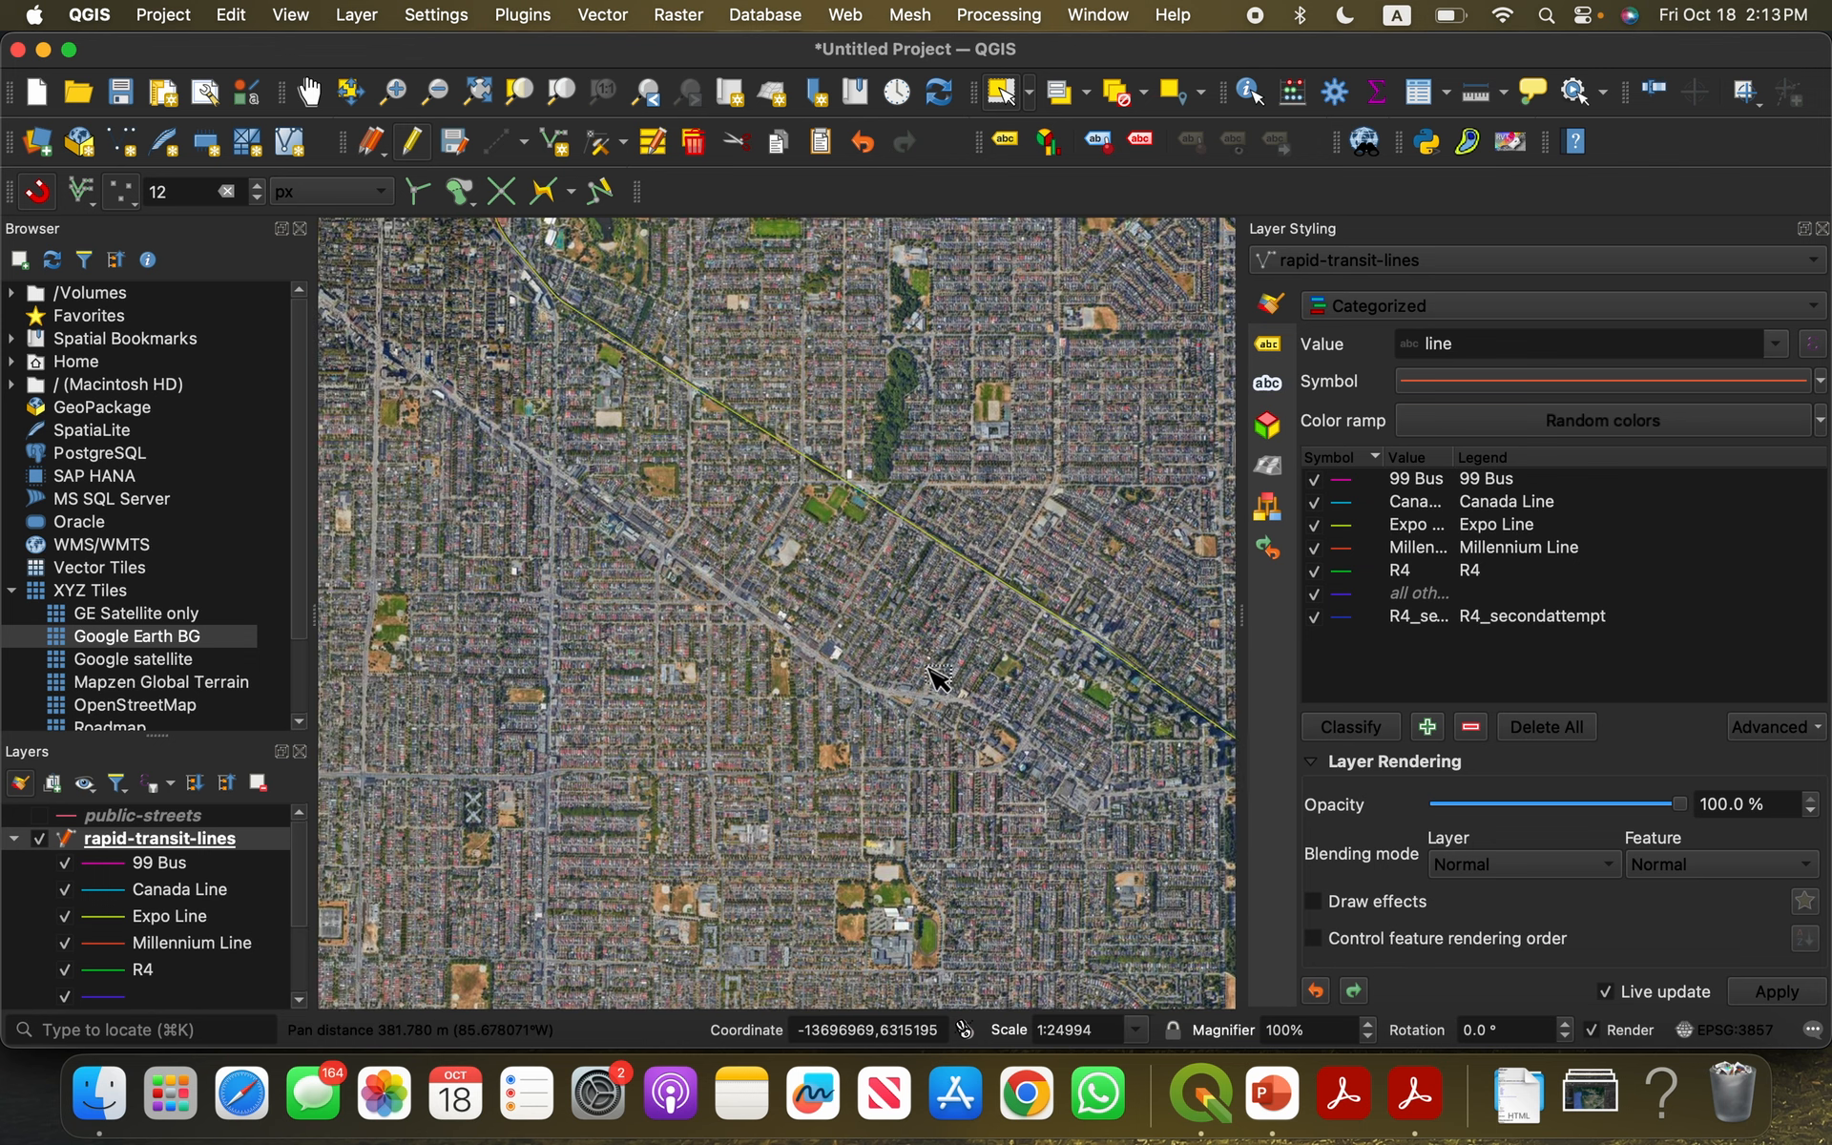
{"action": "scroll", "coordinate": [940, 679], "scroll_direction": "down", "scroll_amount": 1}
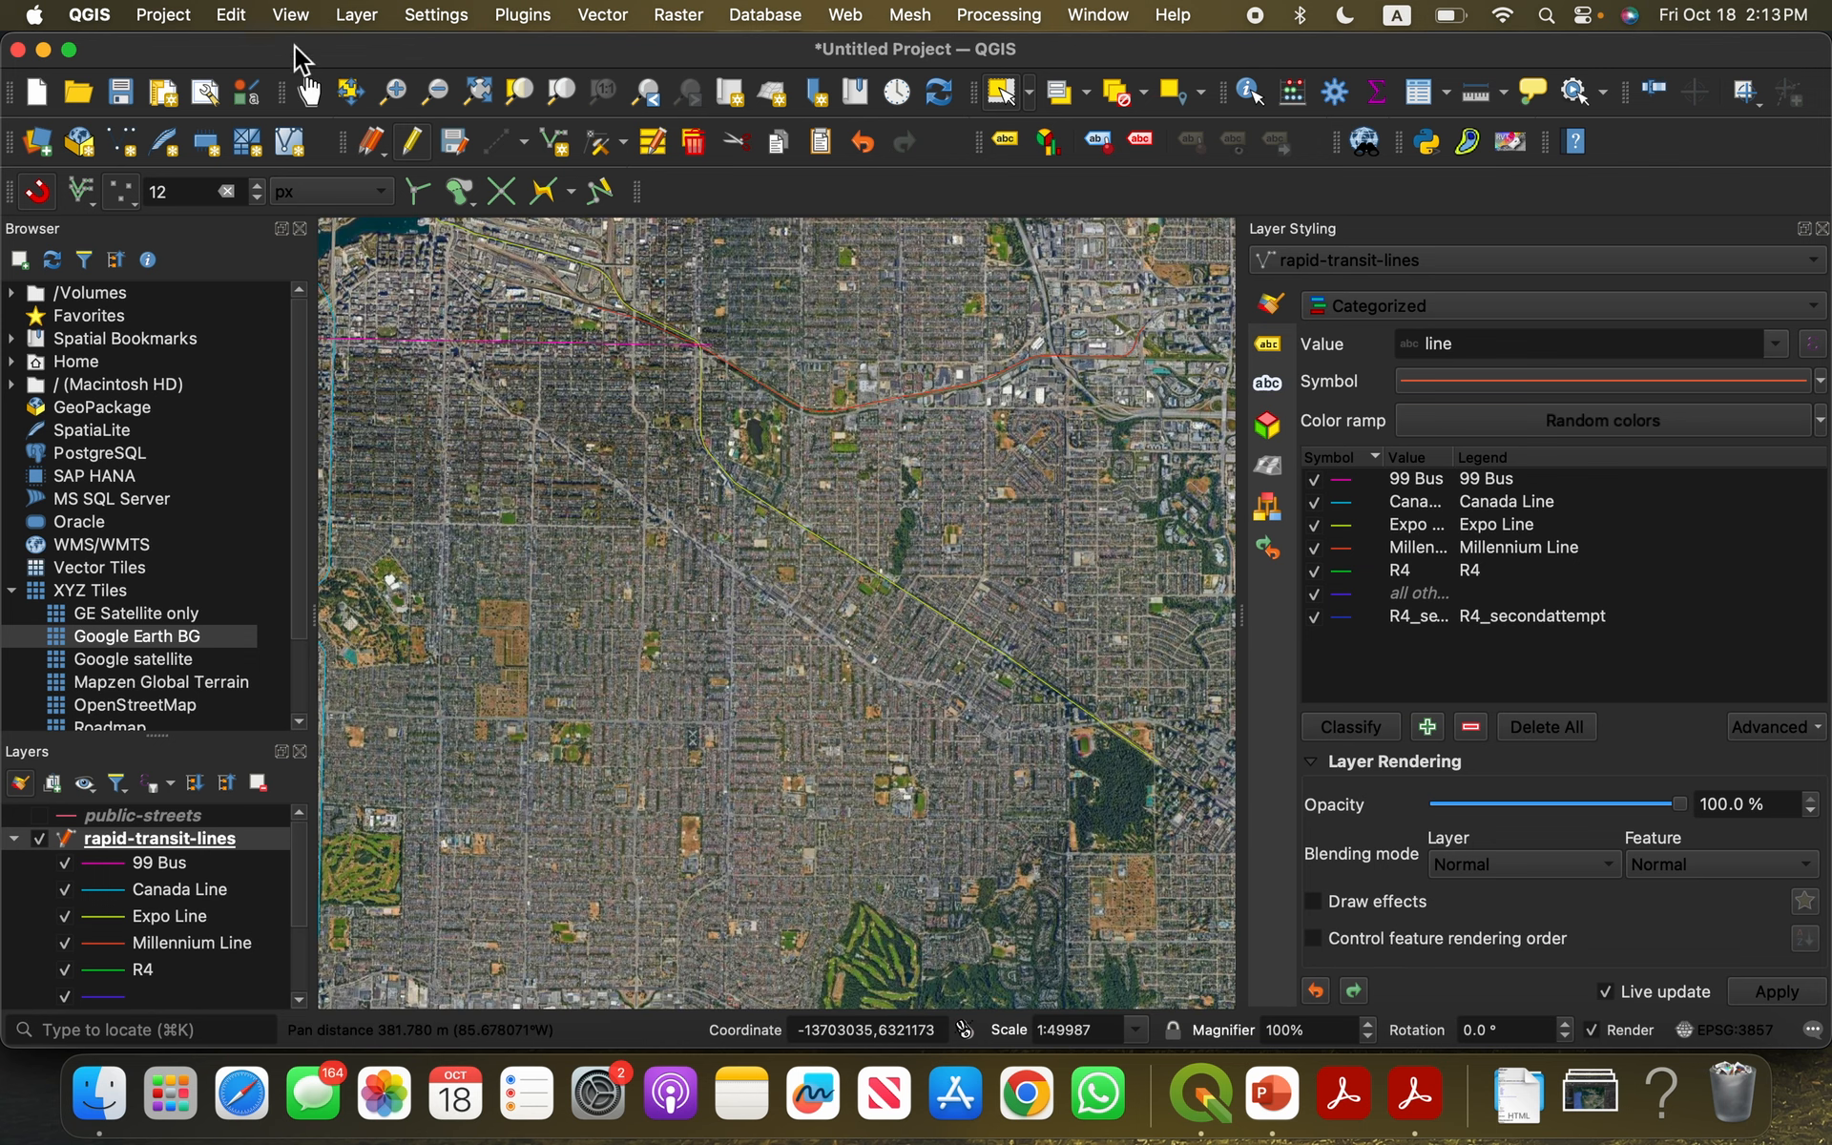
{"action": "left_click", "coordinate": [526, 143]}
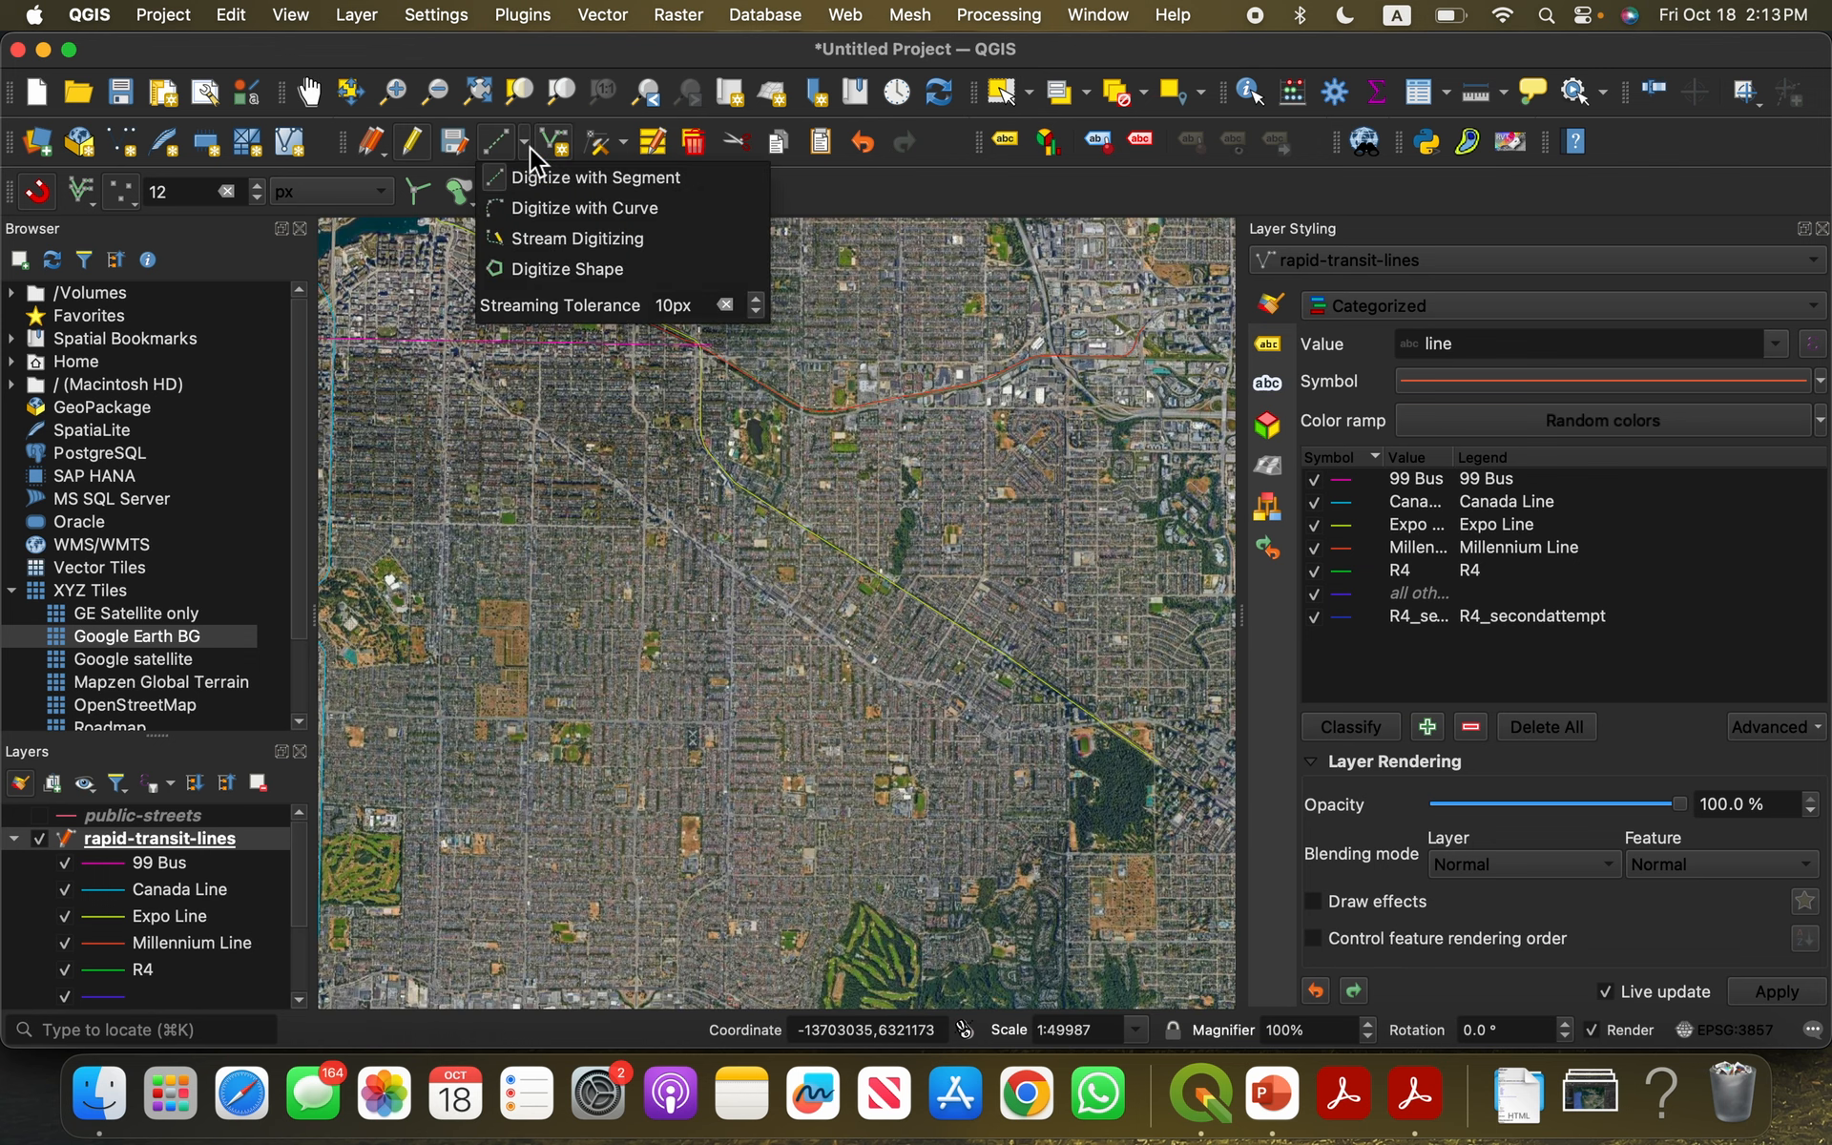
{"action": "left_click", "coordinate": [554, 239]}
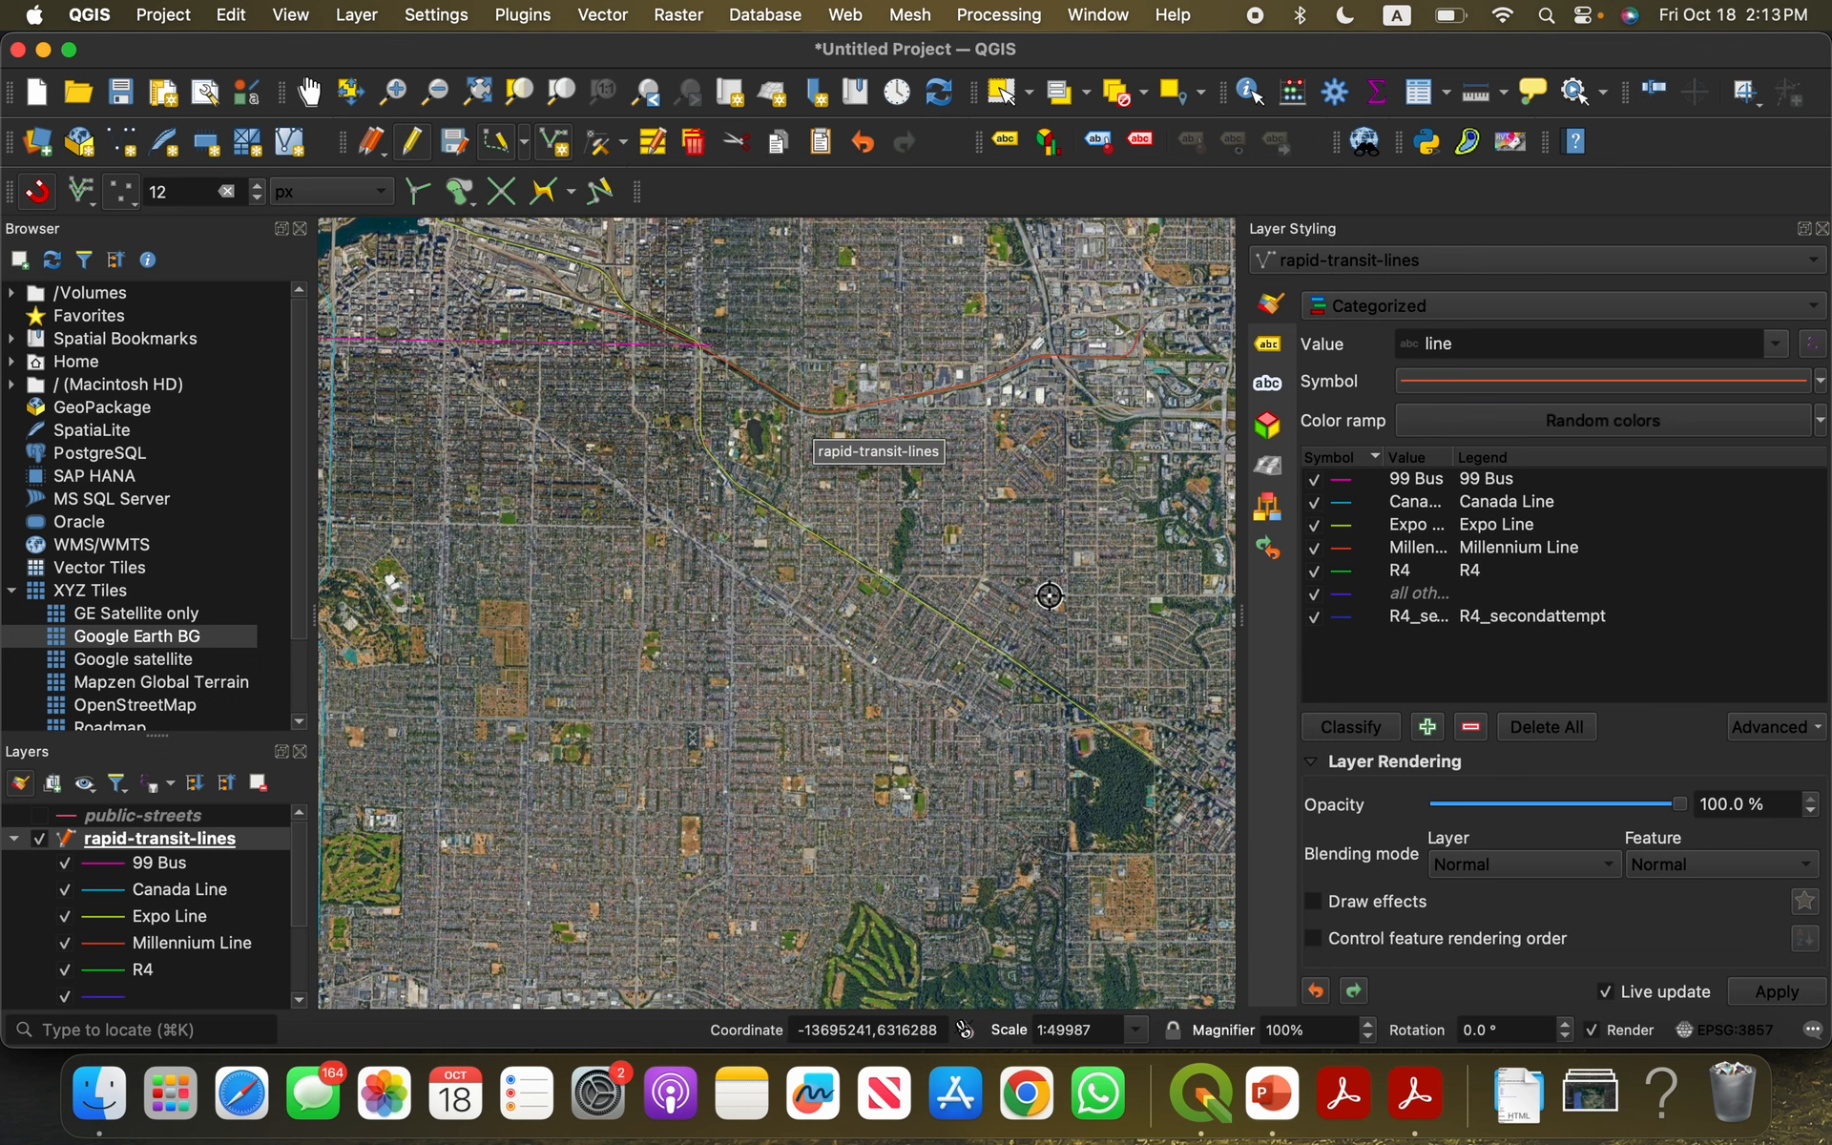
{"action": "left_click", "coordinate": [1008, 665]}
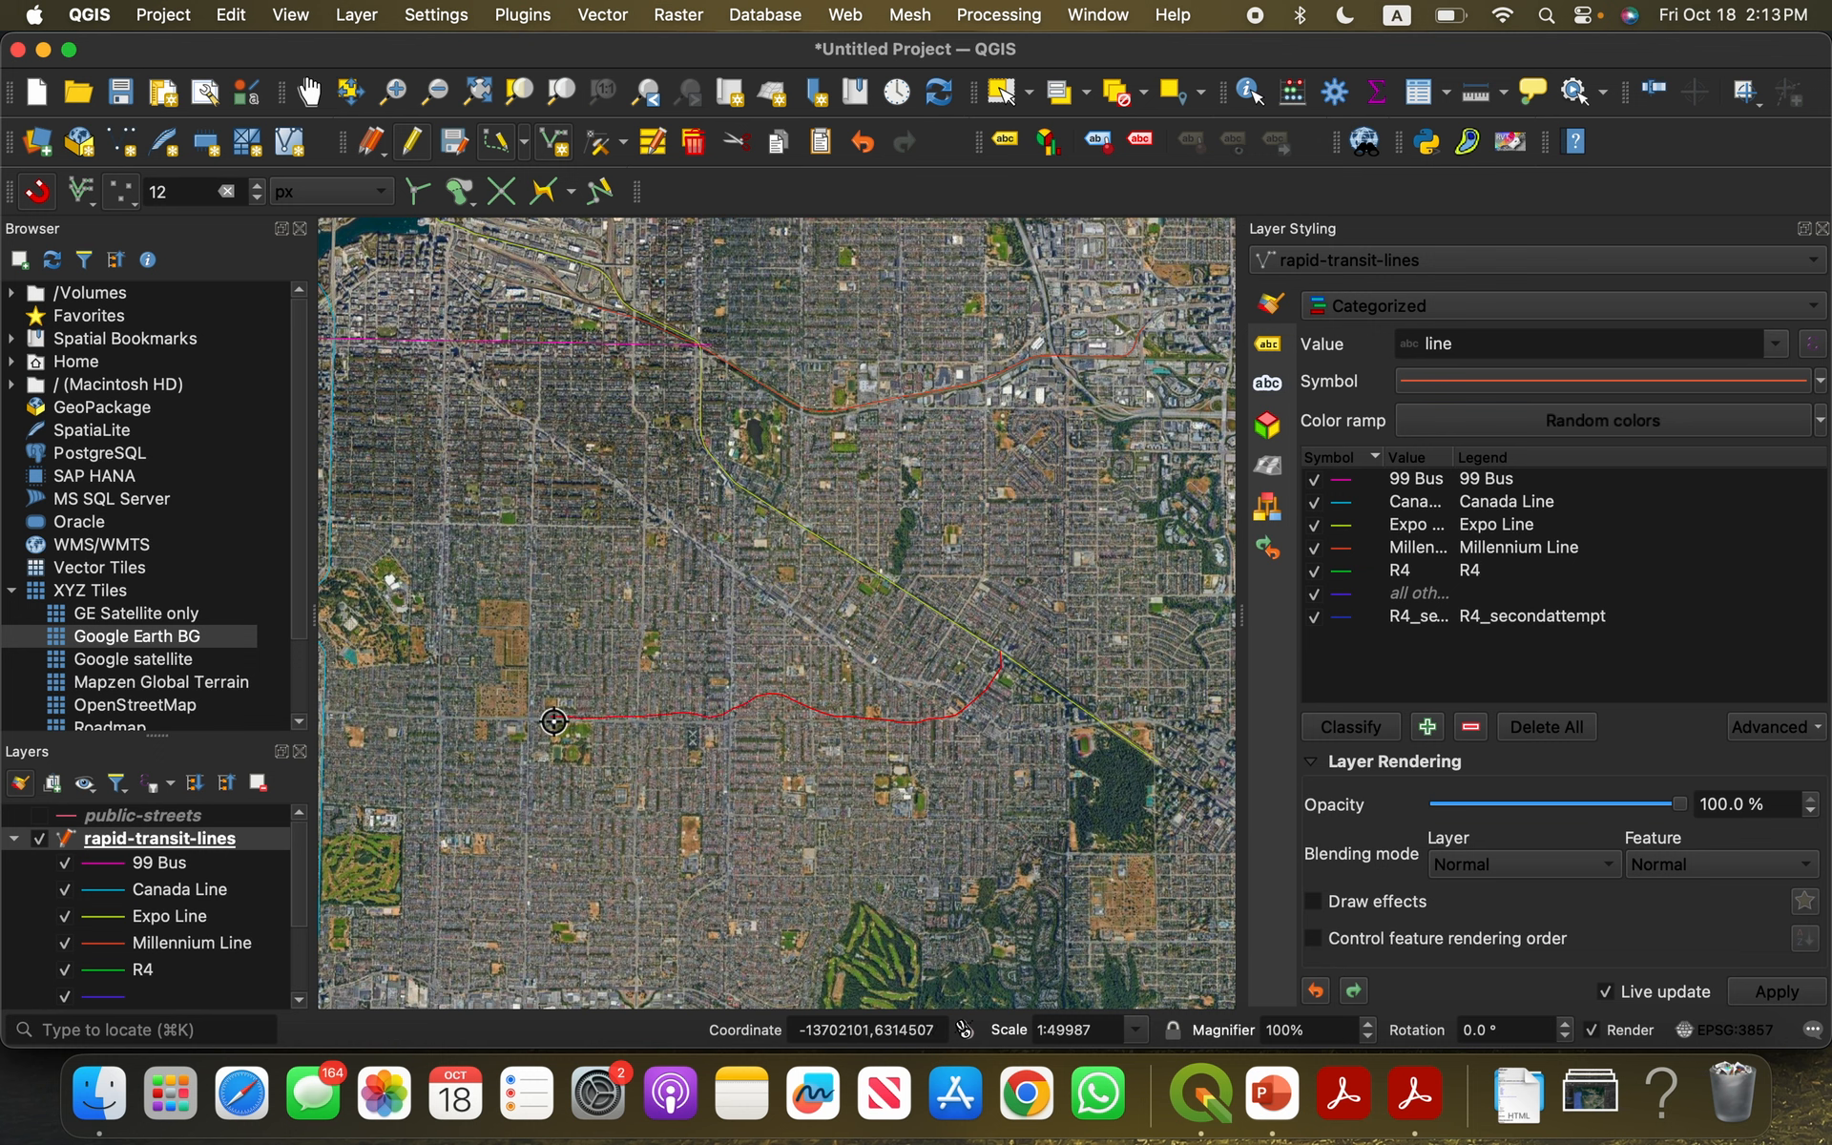
{"action": "key", "text": "Escape"}
Step: Show the public-streets layer and switch the project snapping settings from All Layers to Advanced Configuration
{"action": "left_click", "coordinate": [99, 816]}
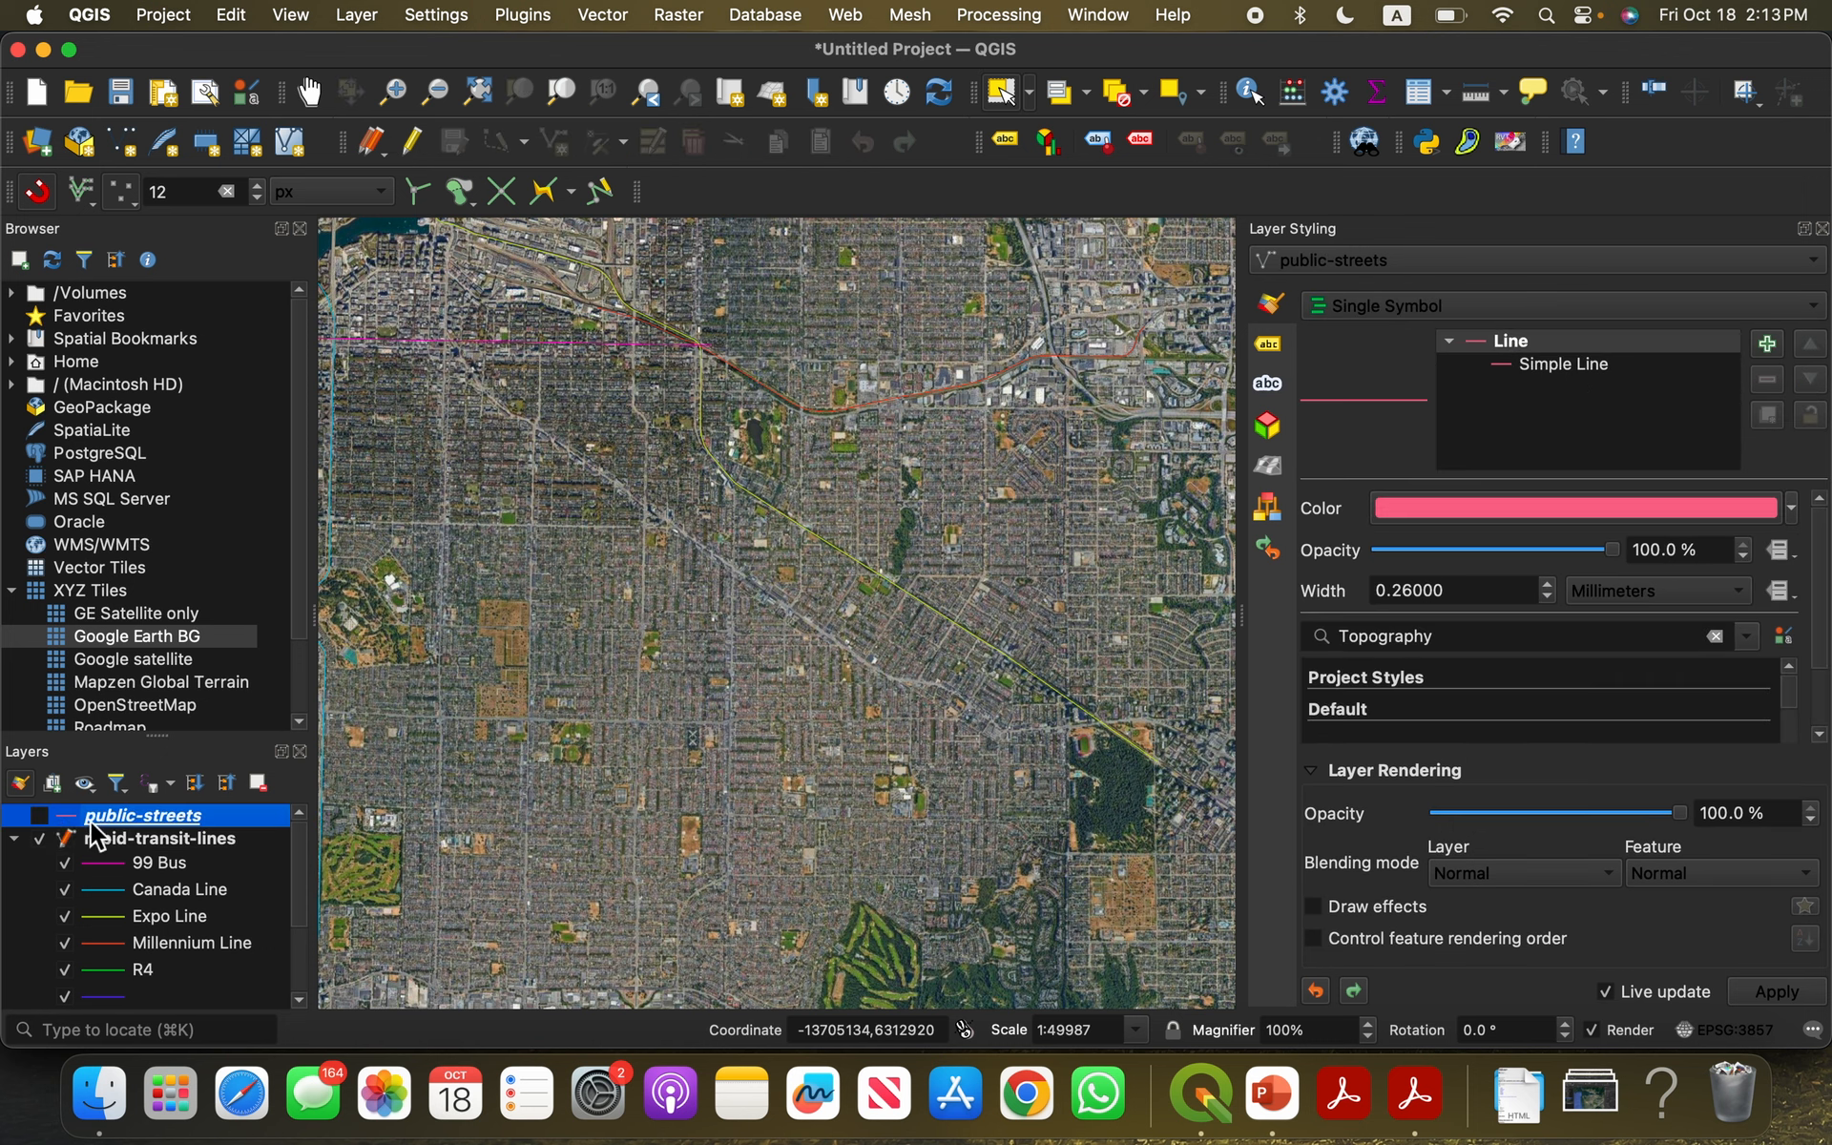
{"action": "left_click", "coordinate": [43, 819]}
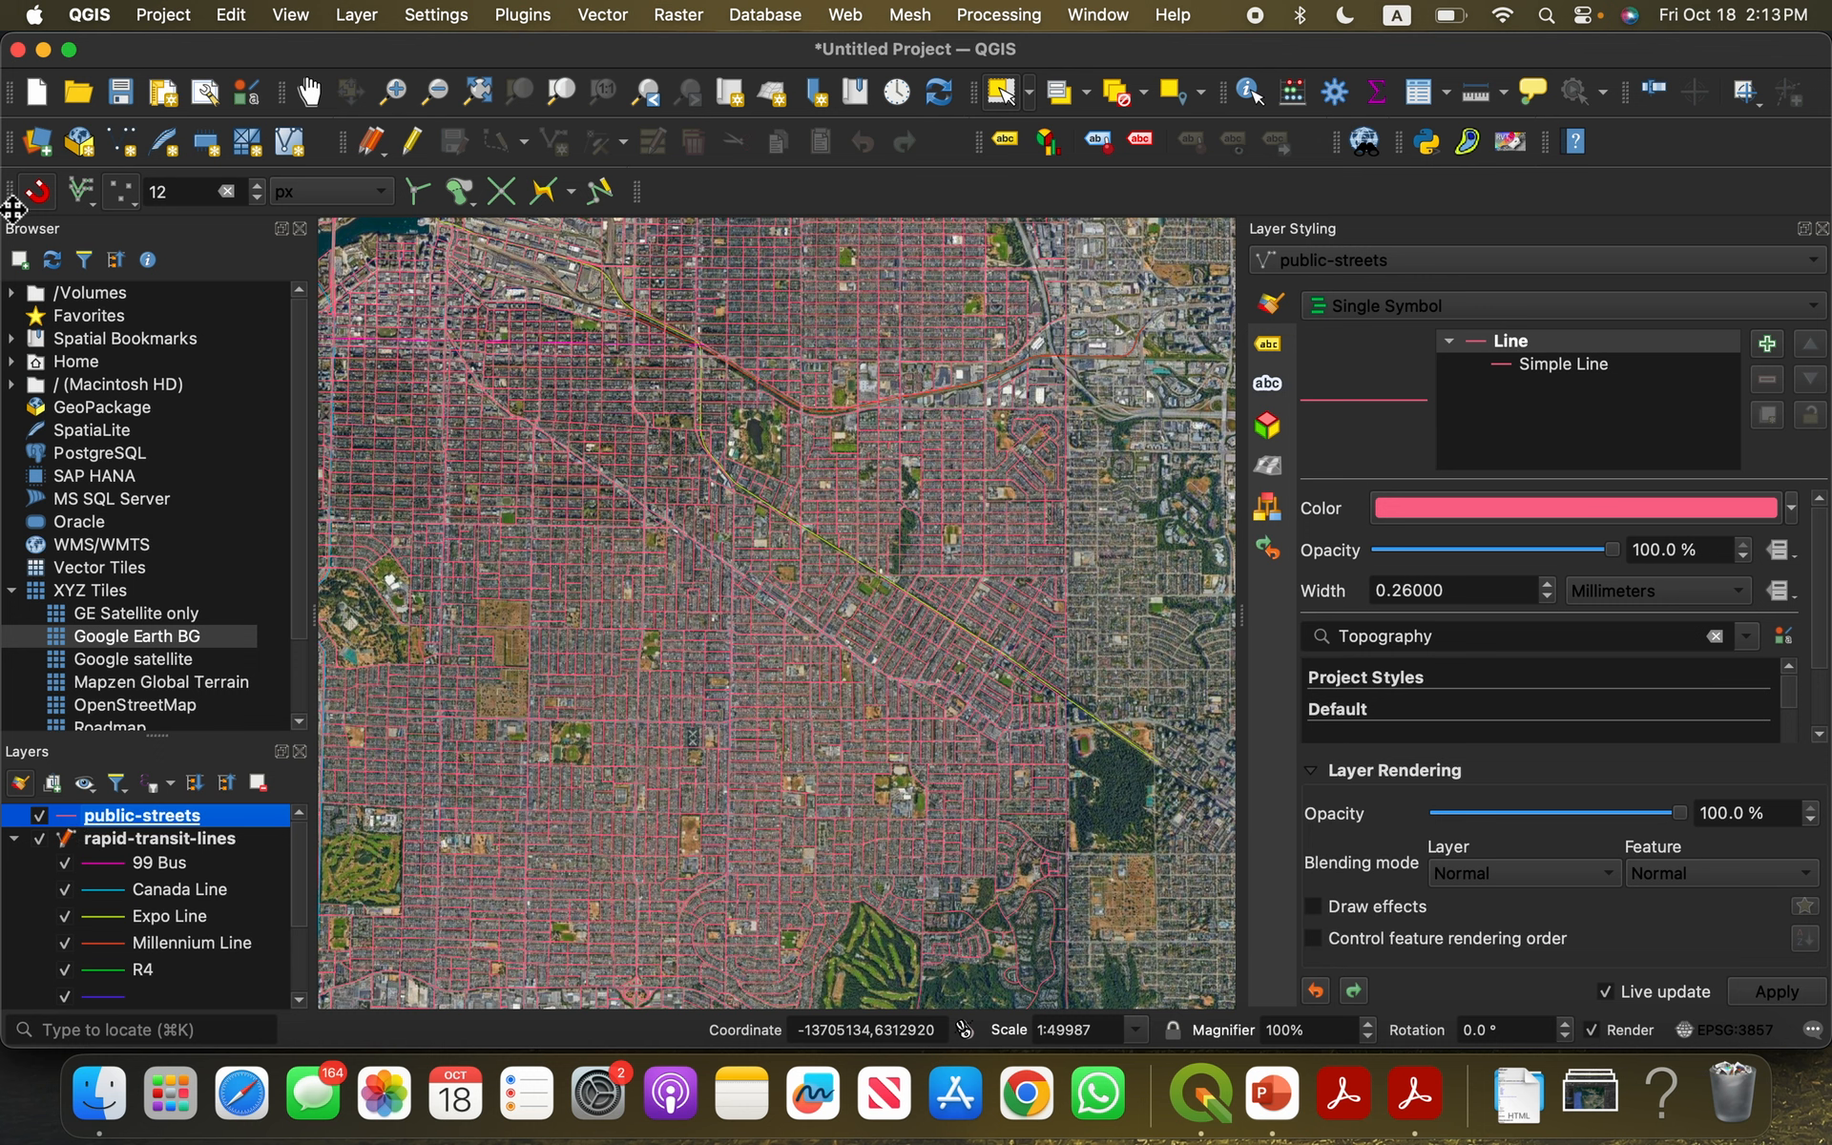
{"action": "left_click", "coordinate": [123, 193]}
{"action": "left_click", "coordinate": [122, 198]}
{"action": "left_click", "coordinate": [40, 194]}
{"action": "left_click", "coordinate": [44, 198]}
{"action": "left_click", "coordinate": [87, 203]}
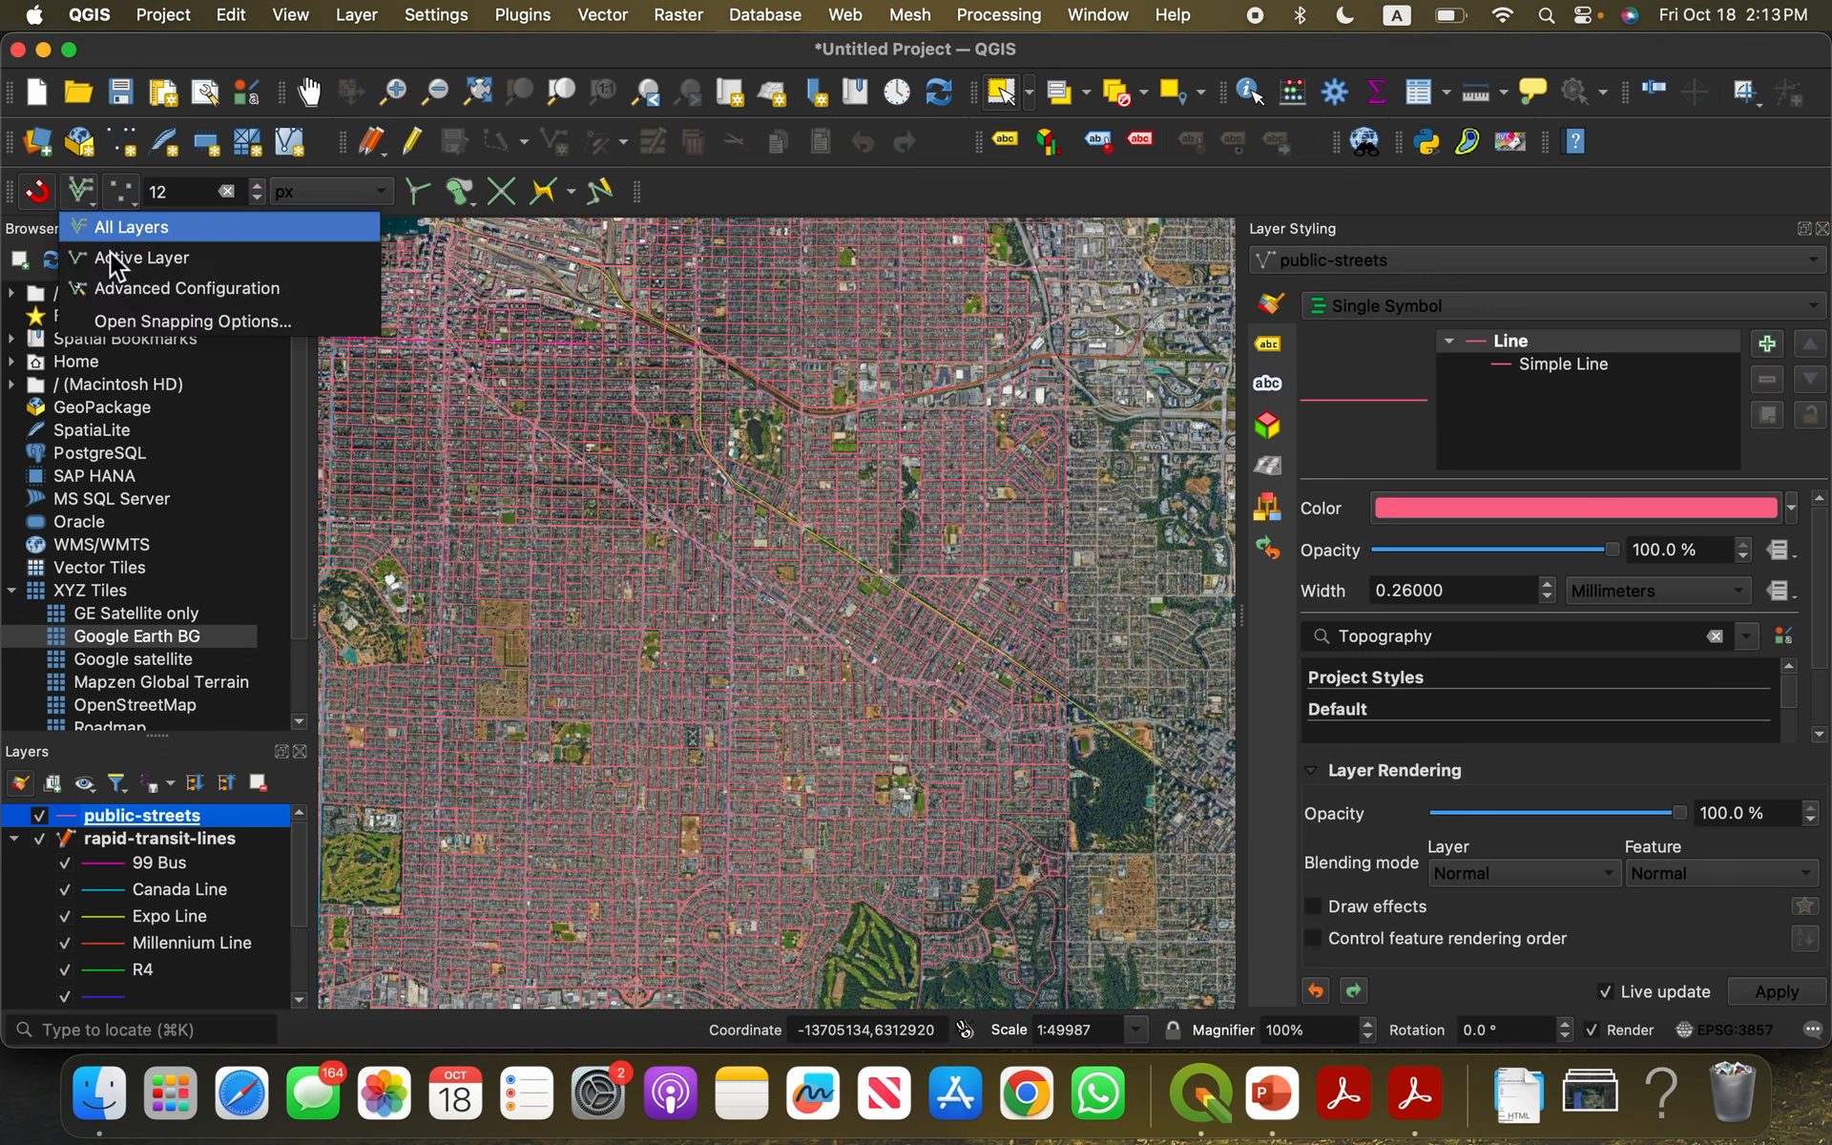
{"action": "left_click", "coordinate": [167, 332]}
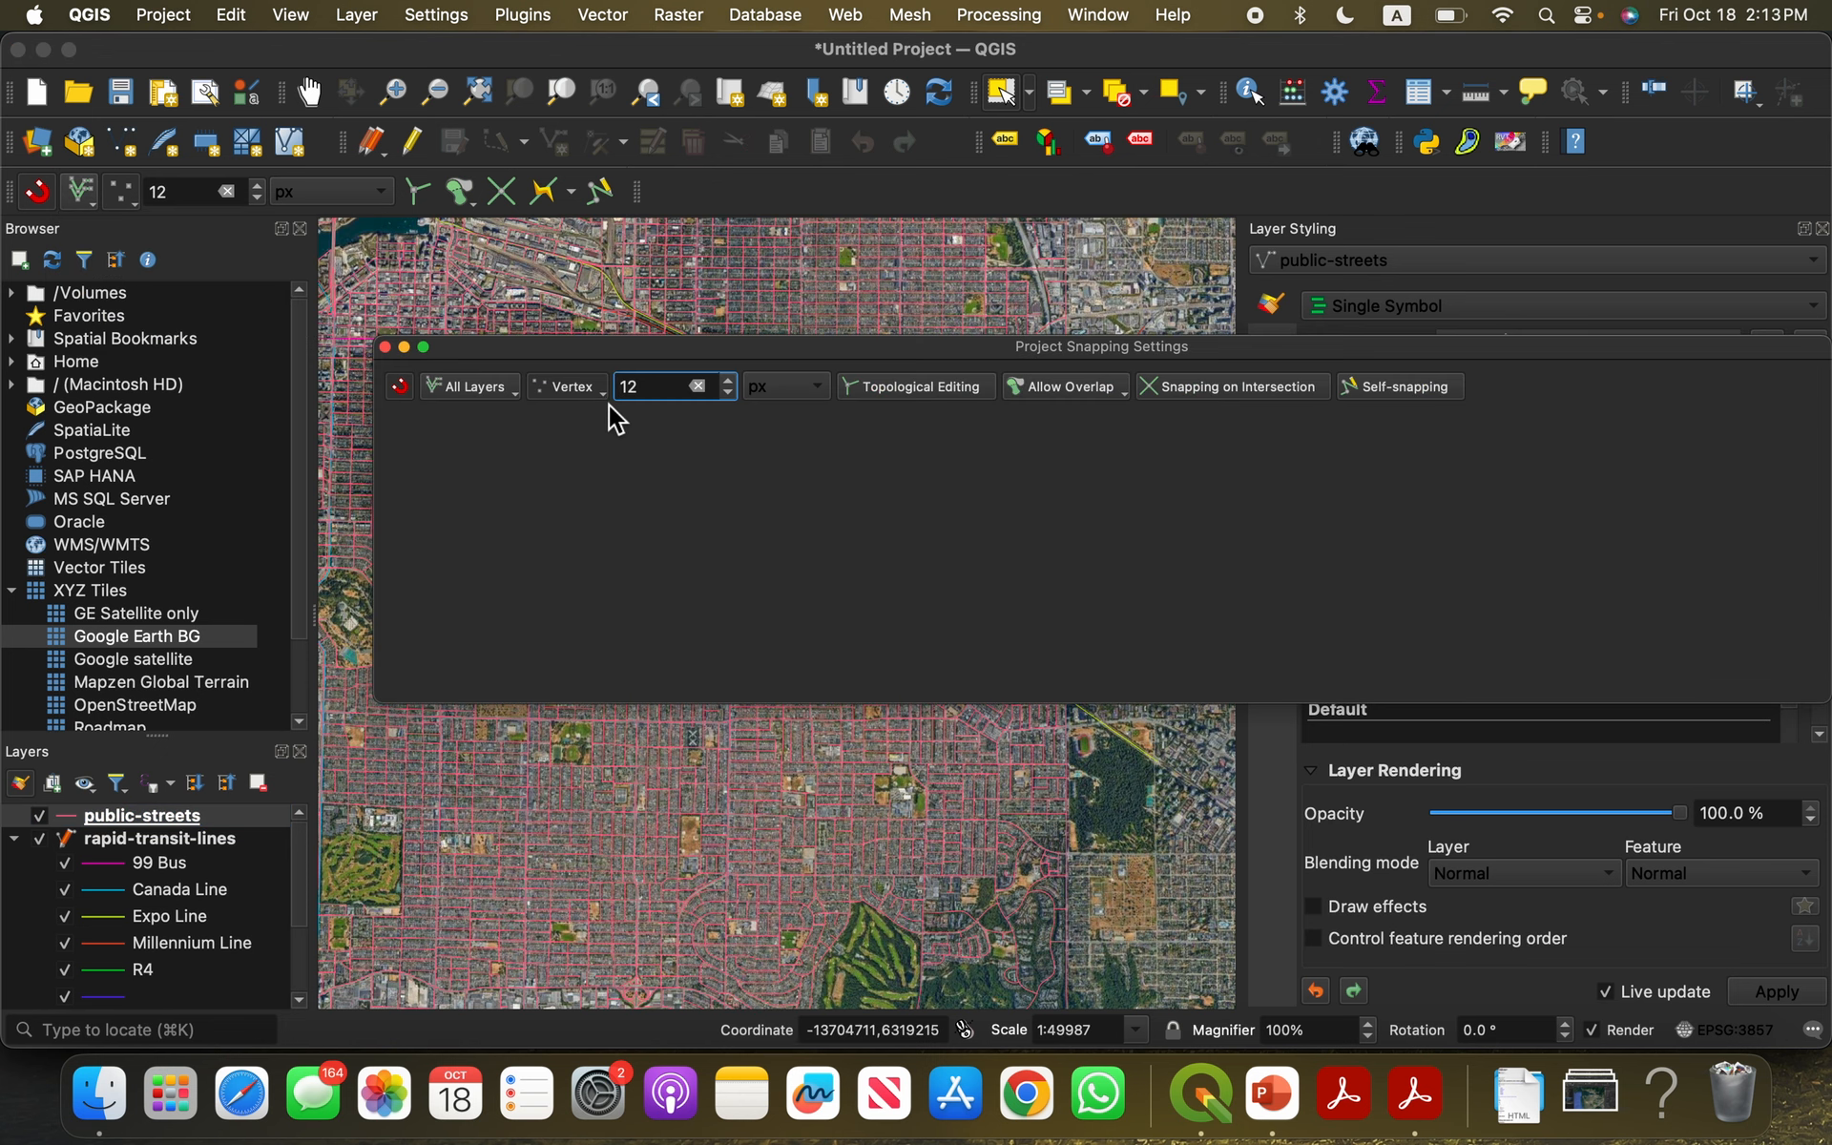
{"action": "left_click", "coordinate": [502, 393]}
{"action": "left_click", "coordinate": [532, 474]}
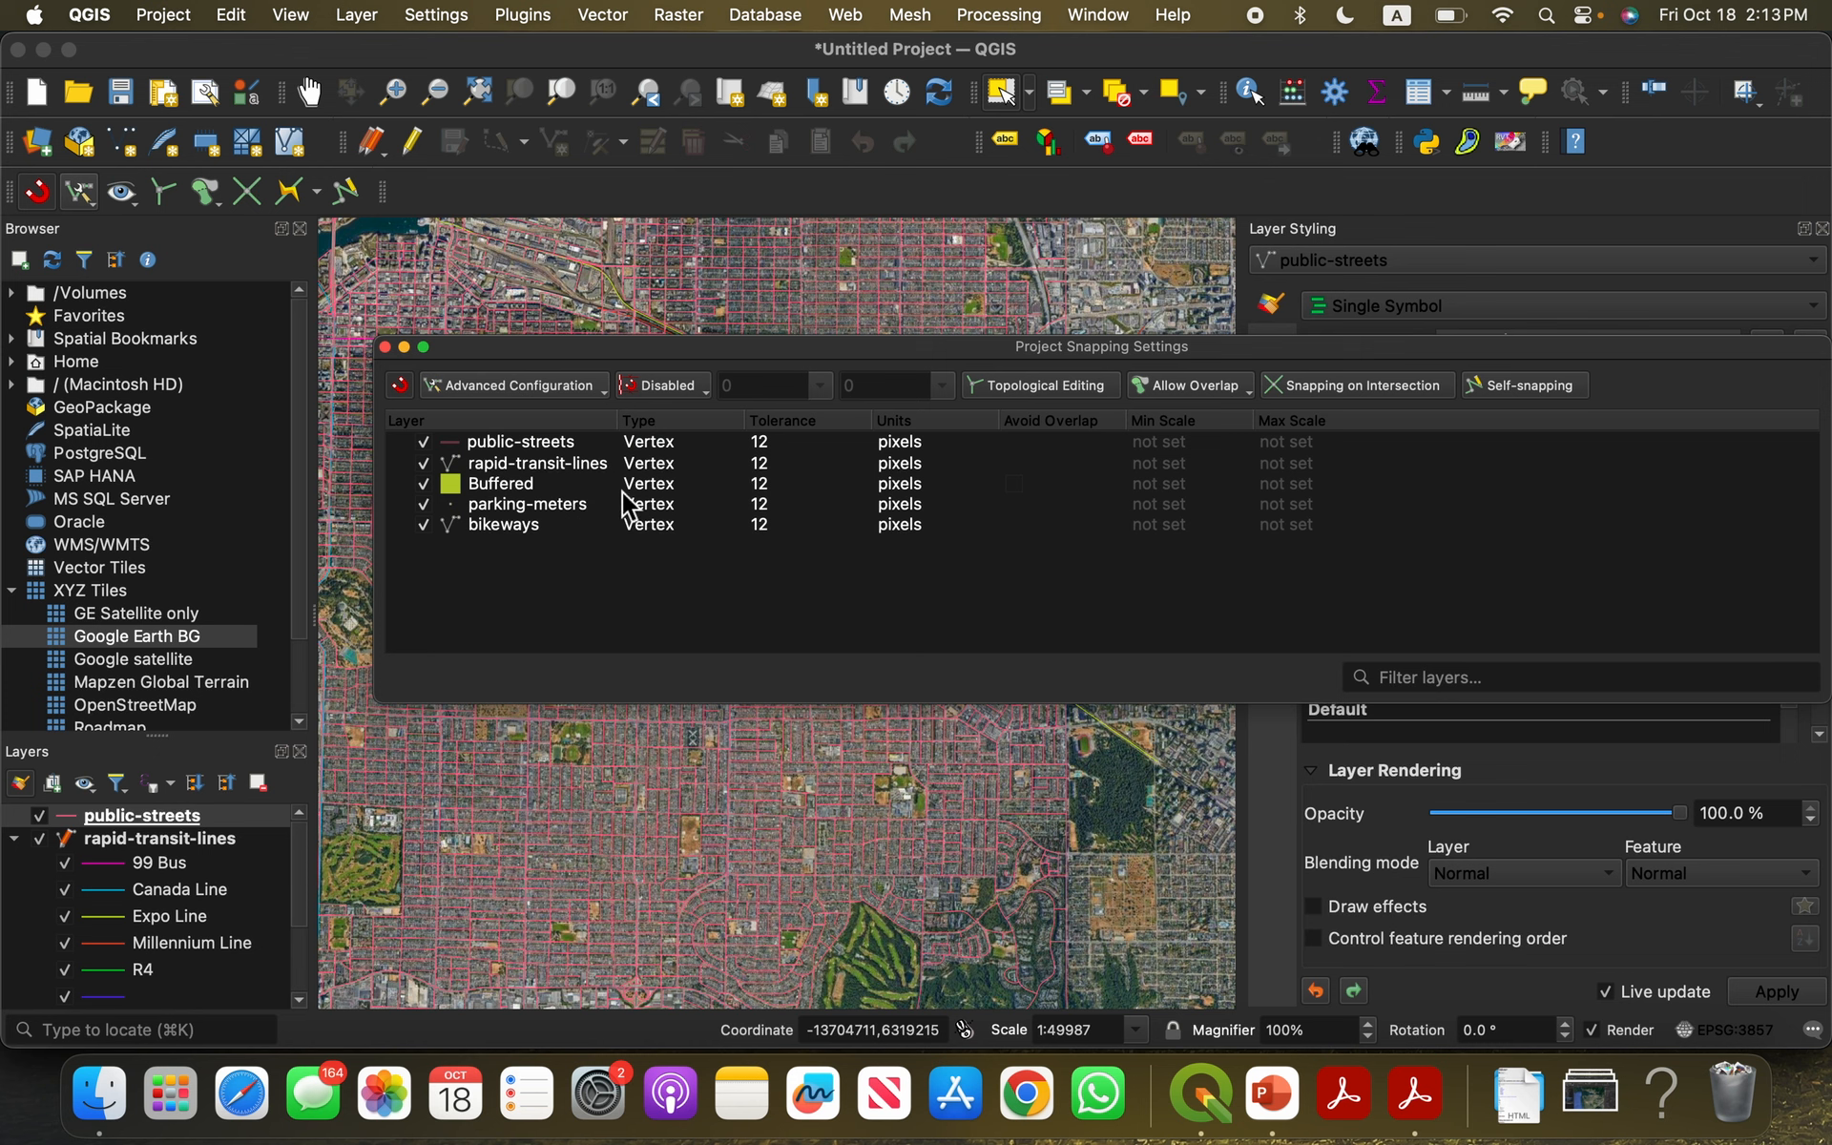
Step: Restrict advanced snapping to the public-streets layer only, keeping vertex snapping with a 12-pixel tolerance
{"action": "left_click", "coordinate": [533, 448]}
{"action": "left_click", "coordinate": [423, 463]}
{"action": "left_click", "coordinate": [424, 484]}
{"action": "left_click", "coordinate": [424, 504]}
{"action": "left_click", "coordinate": [423, 524]}
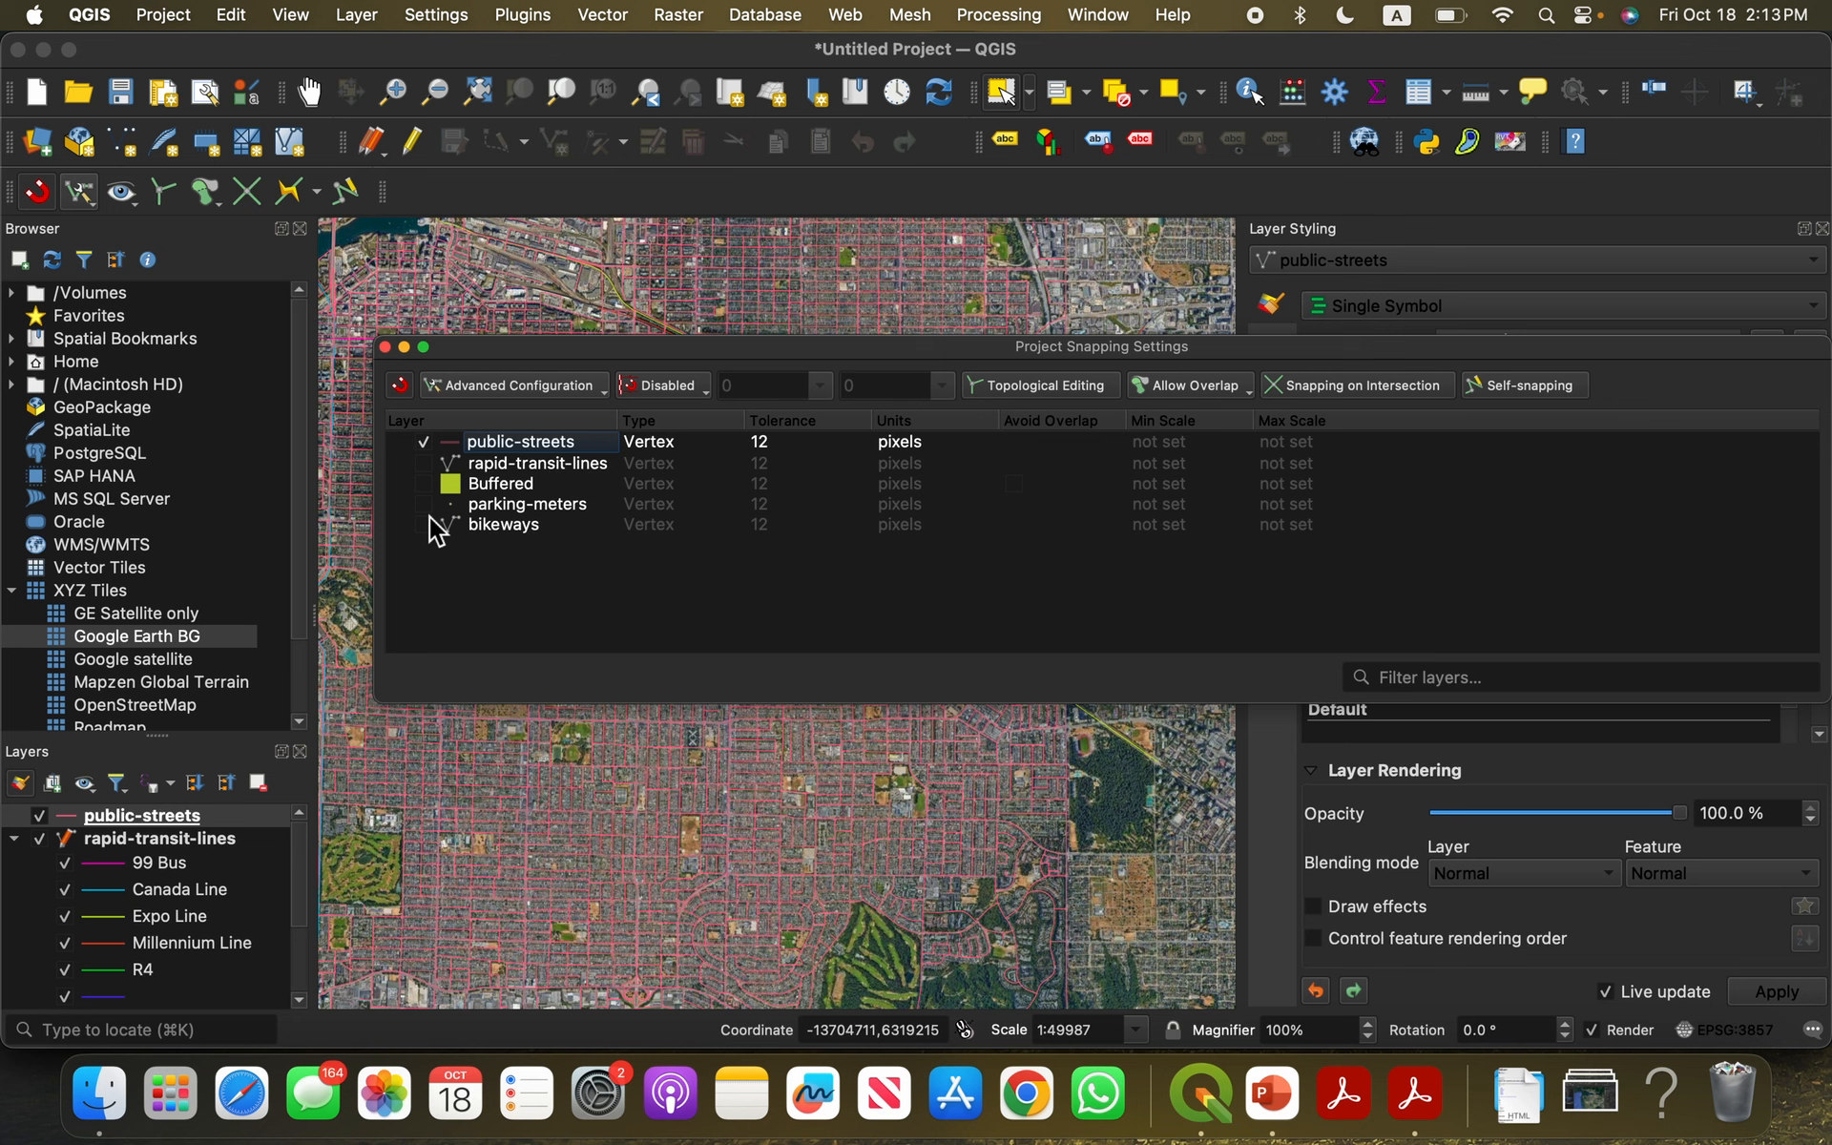
{"action": "double_click", "coordinate": [766, 445]}
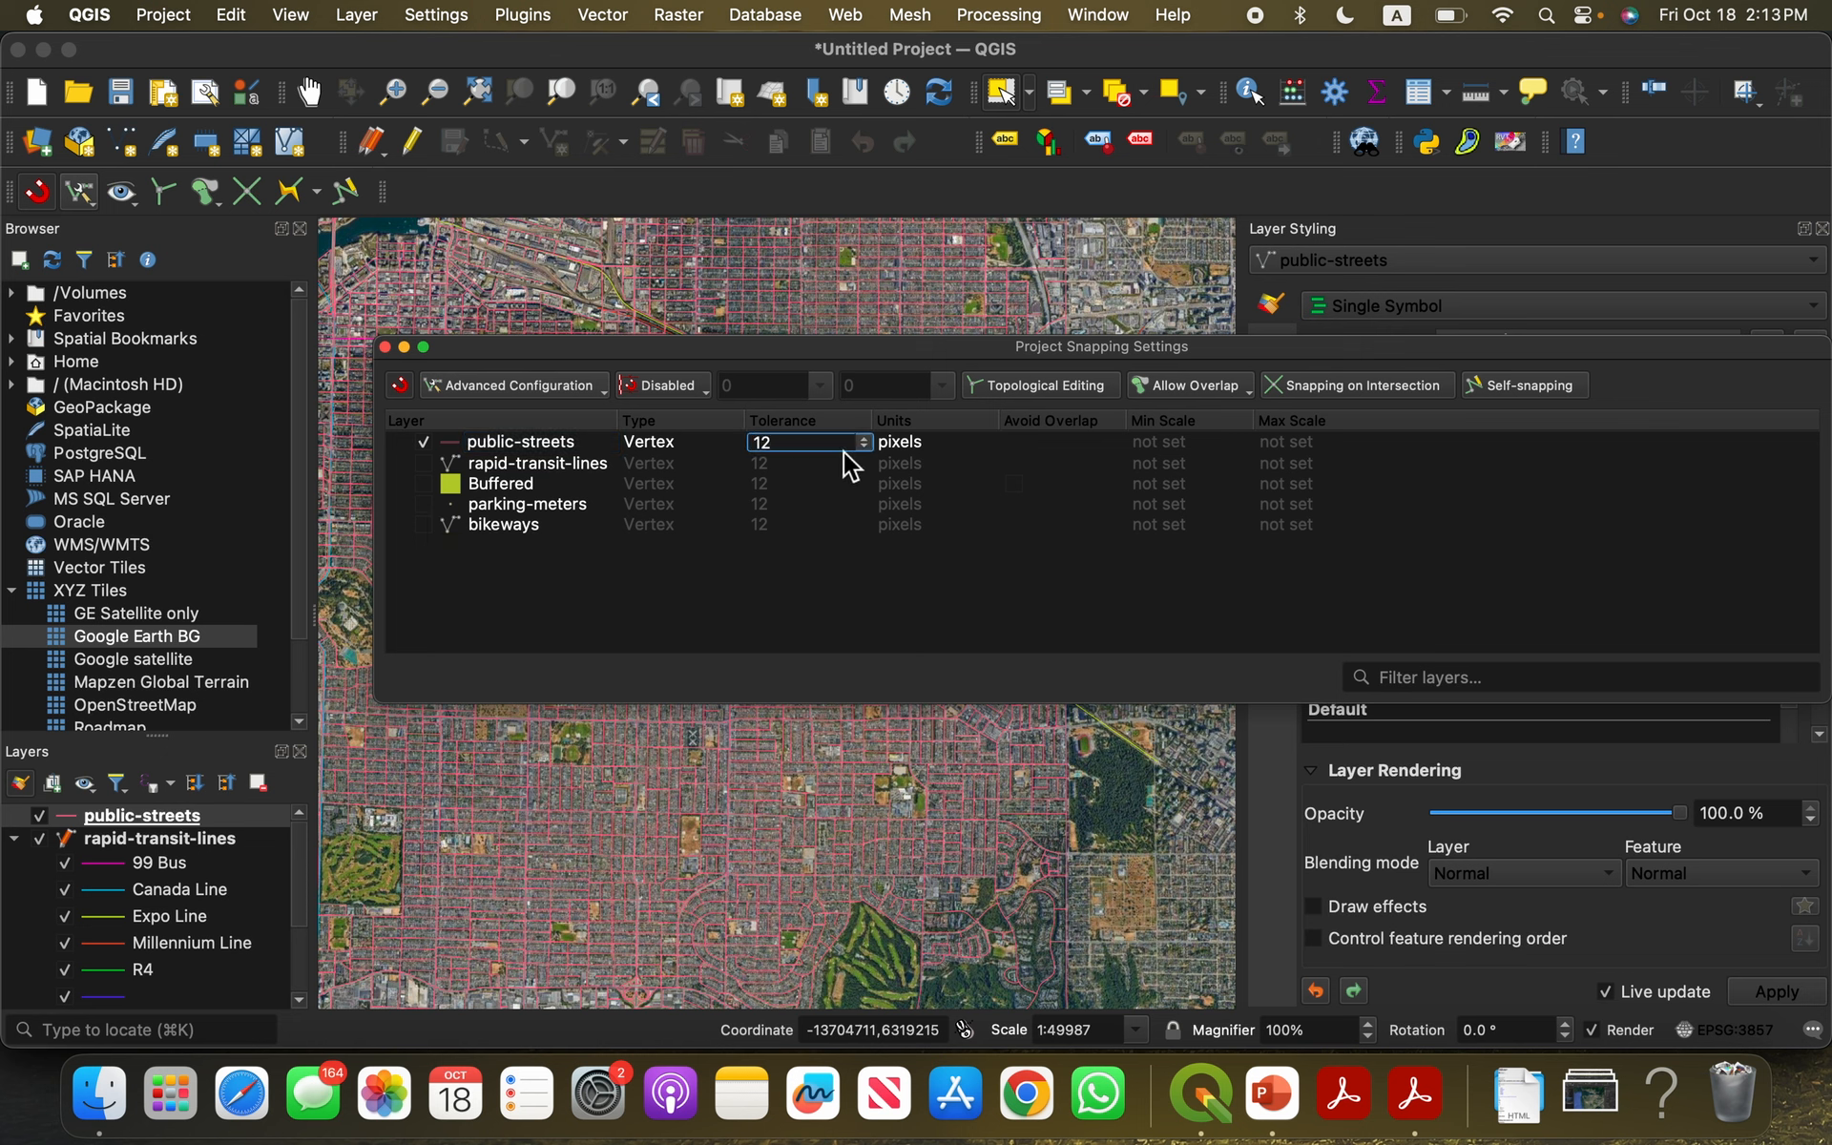
{"action": "double_click", "coordinate": [827, 447]}
{"action": "left_click", "coordinate": [383, 347]}
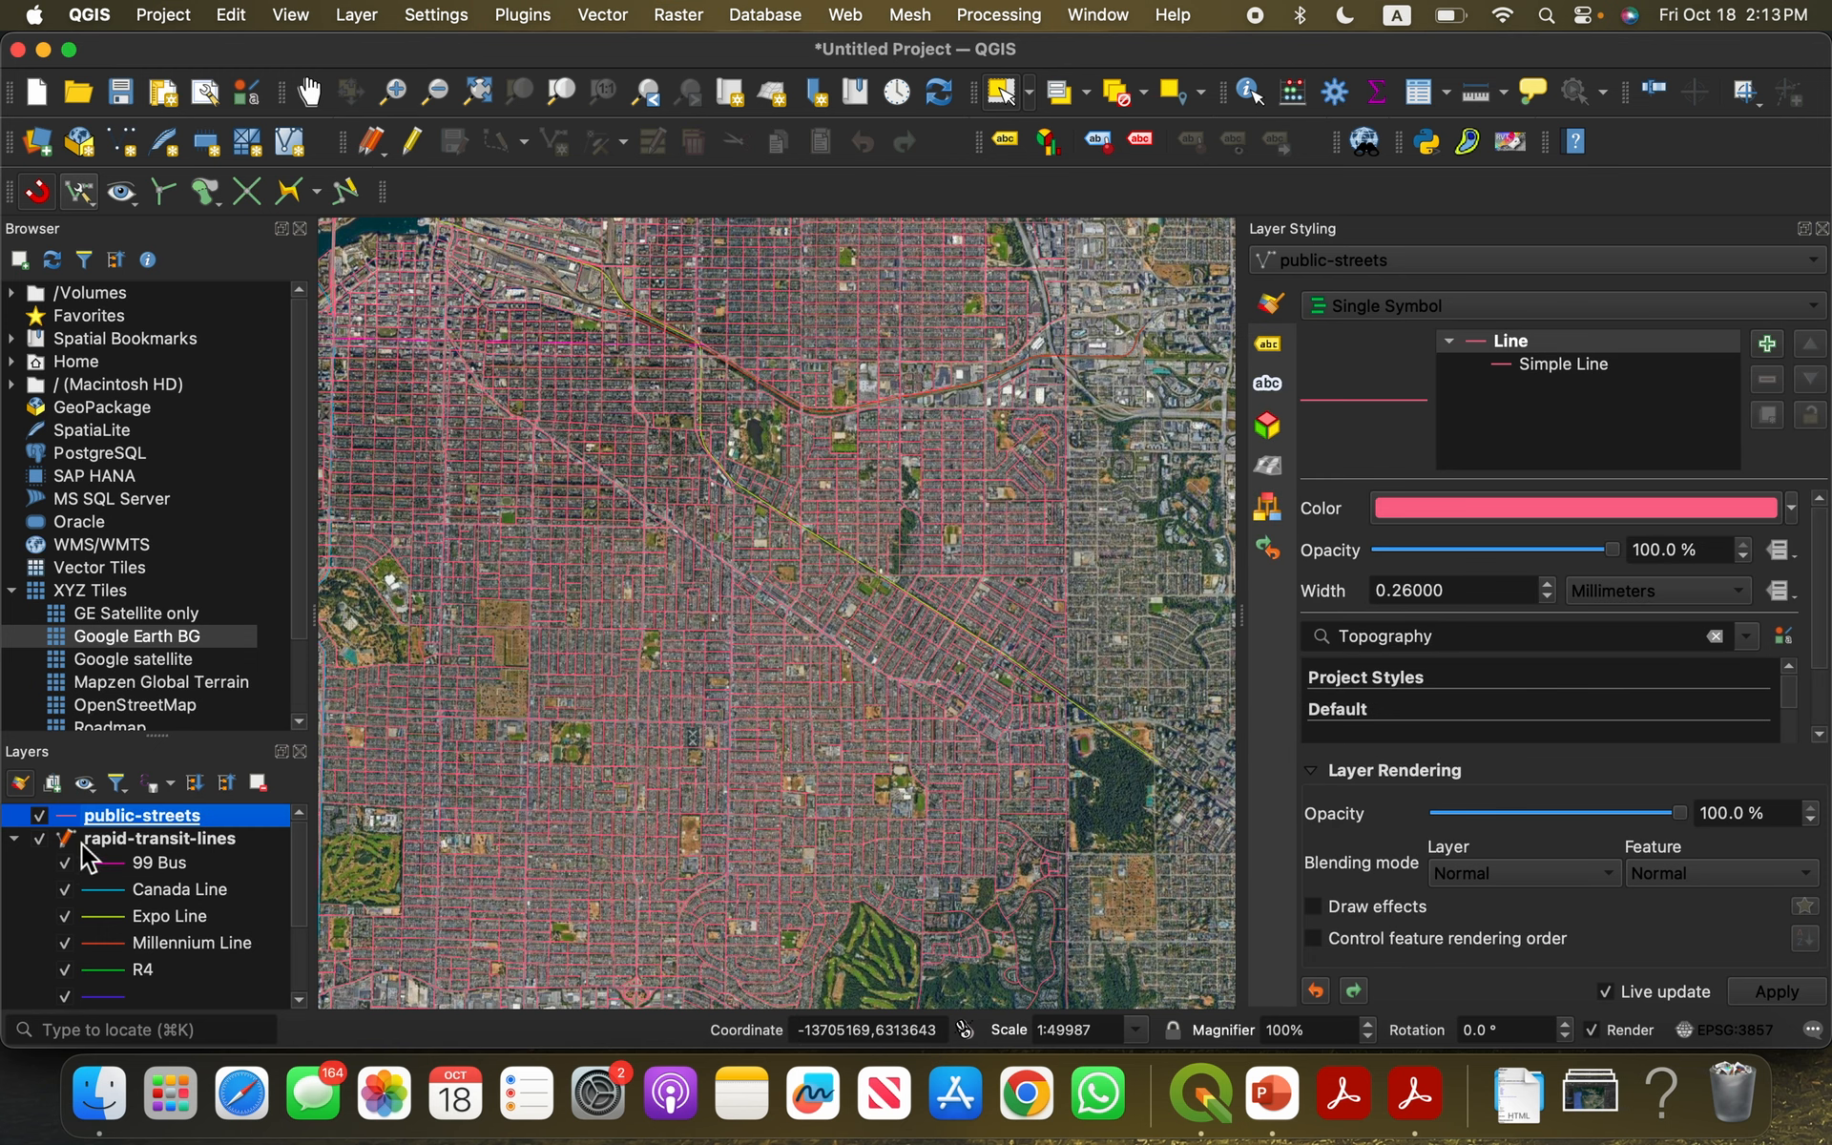
Step: Stream-digitize a route in rapid-transit-lines westward from the Expo Line along the snapped streets and set its line value to R4
{"action": "left_click", "coordinate": [229, 838]}
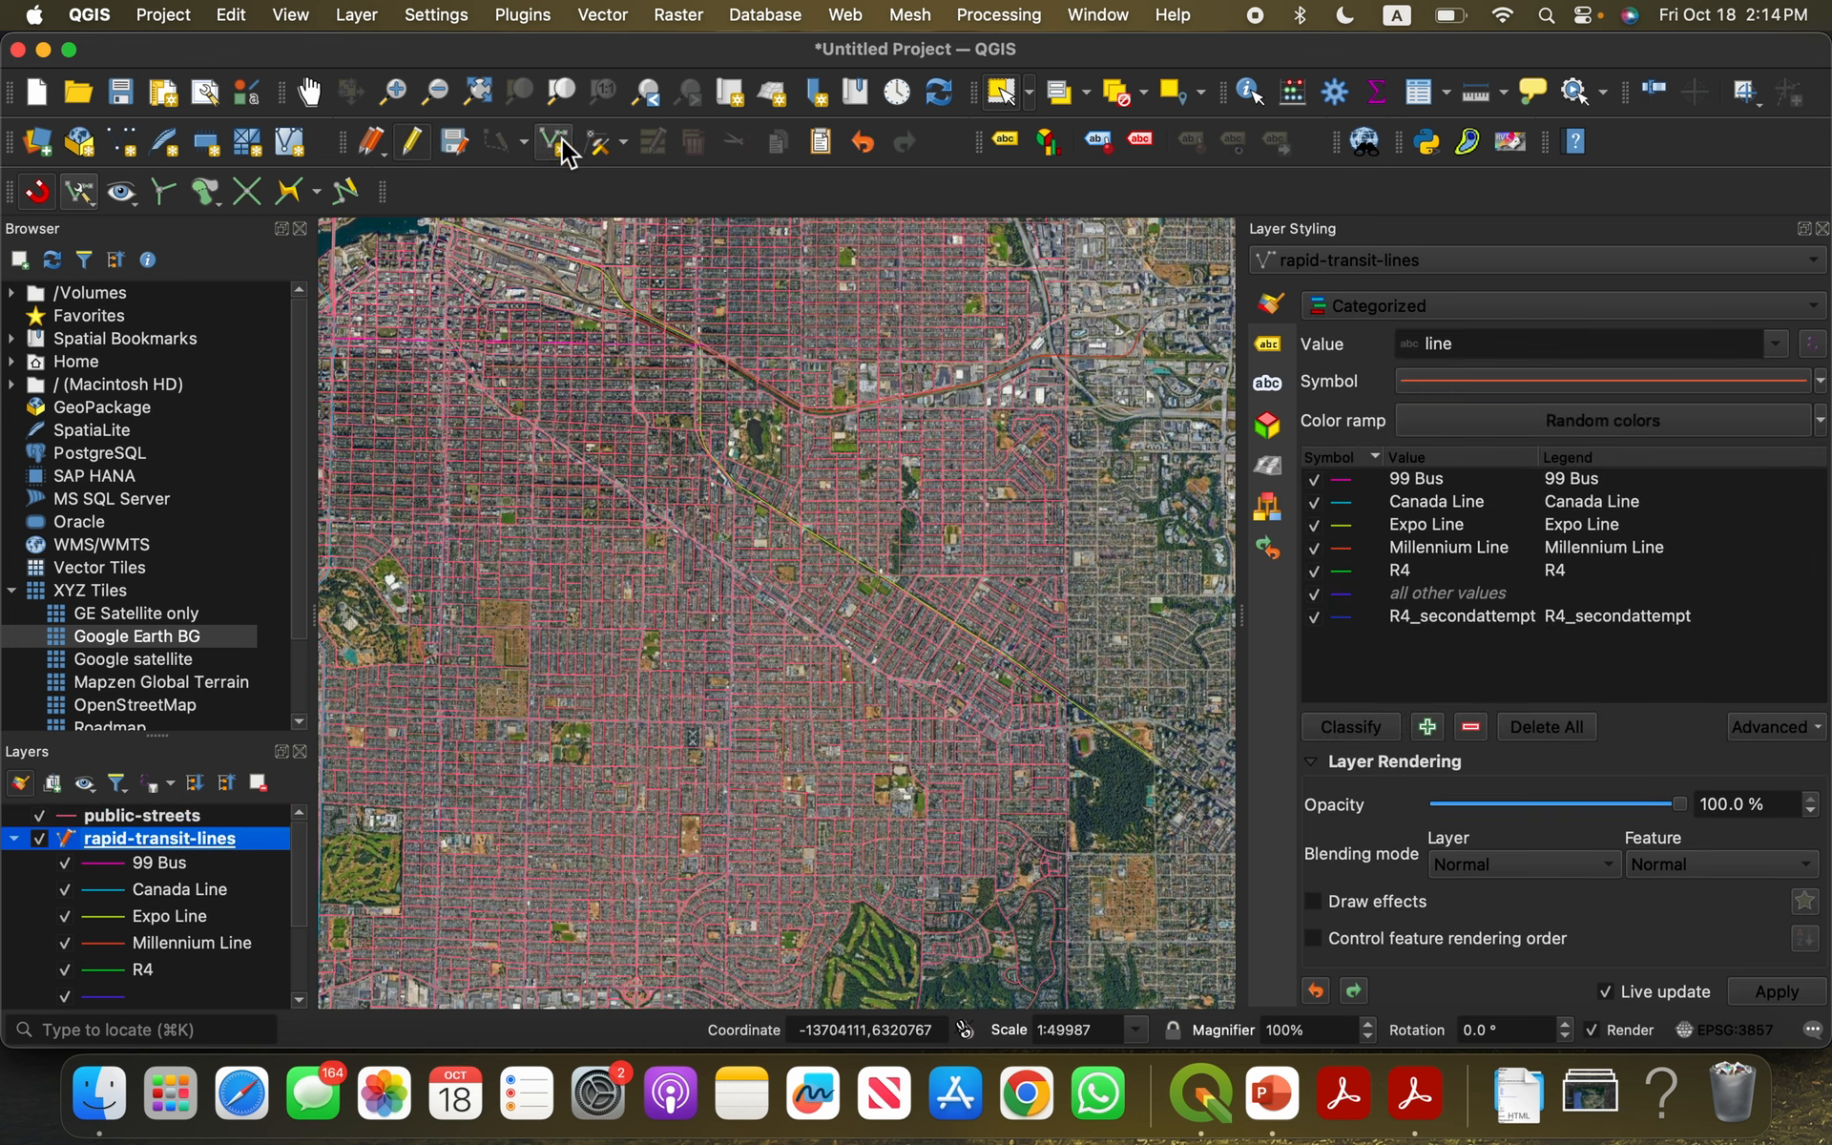
{"action": "left_click", "coordinate": [526, 143]}
{"action": "left_click", "coordinate": [539, 171]}
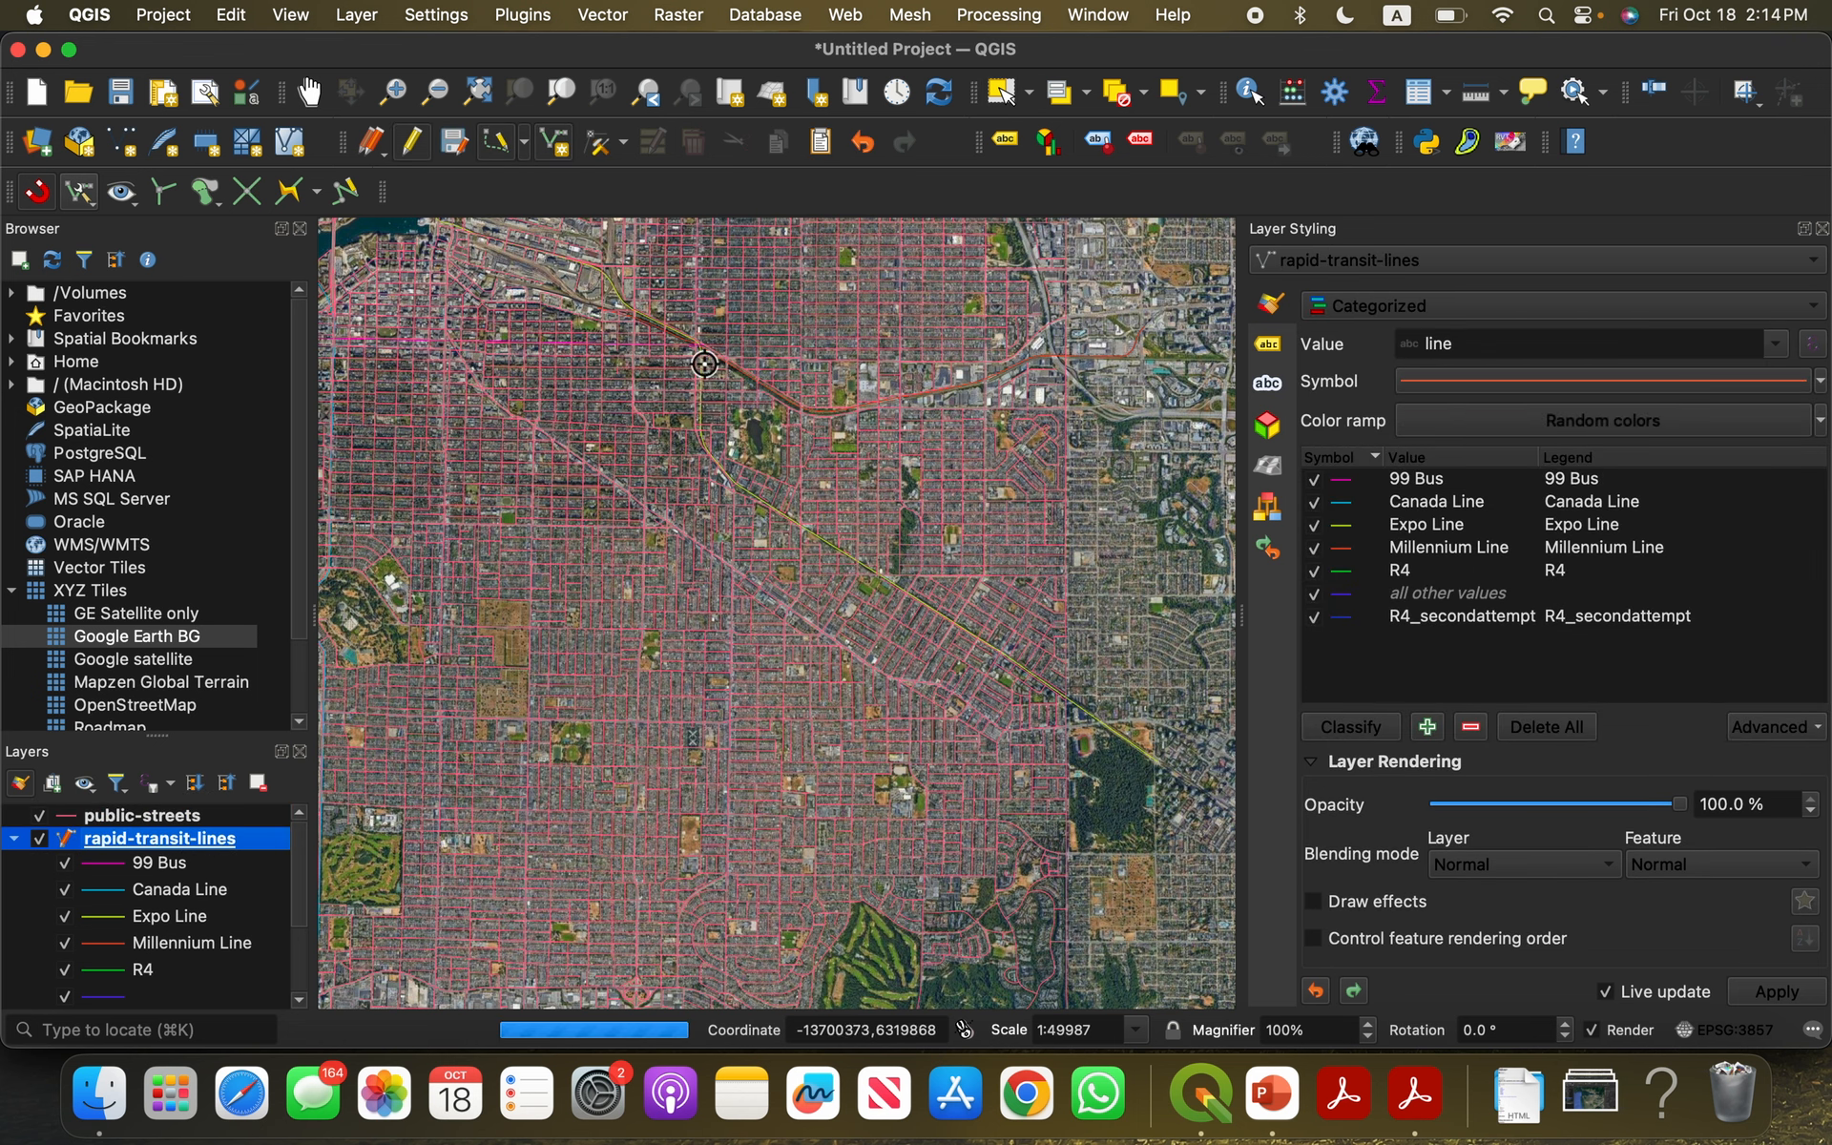
{"action": "left_click", "coordinate": [999, 656]}
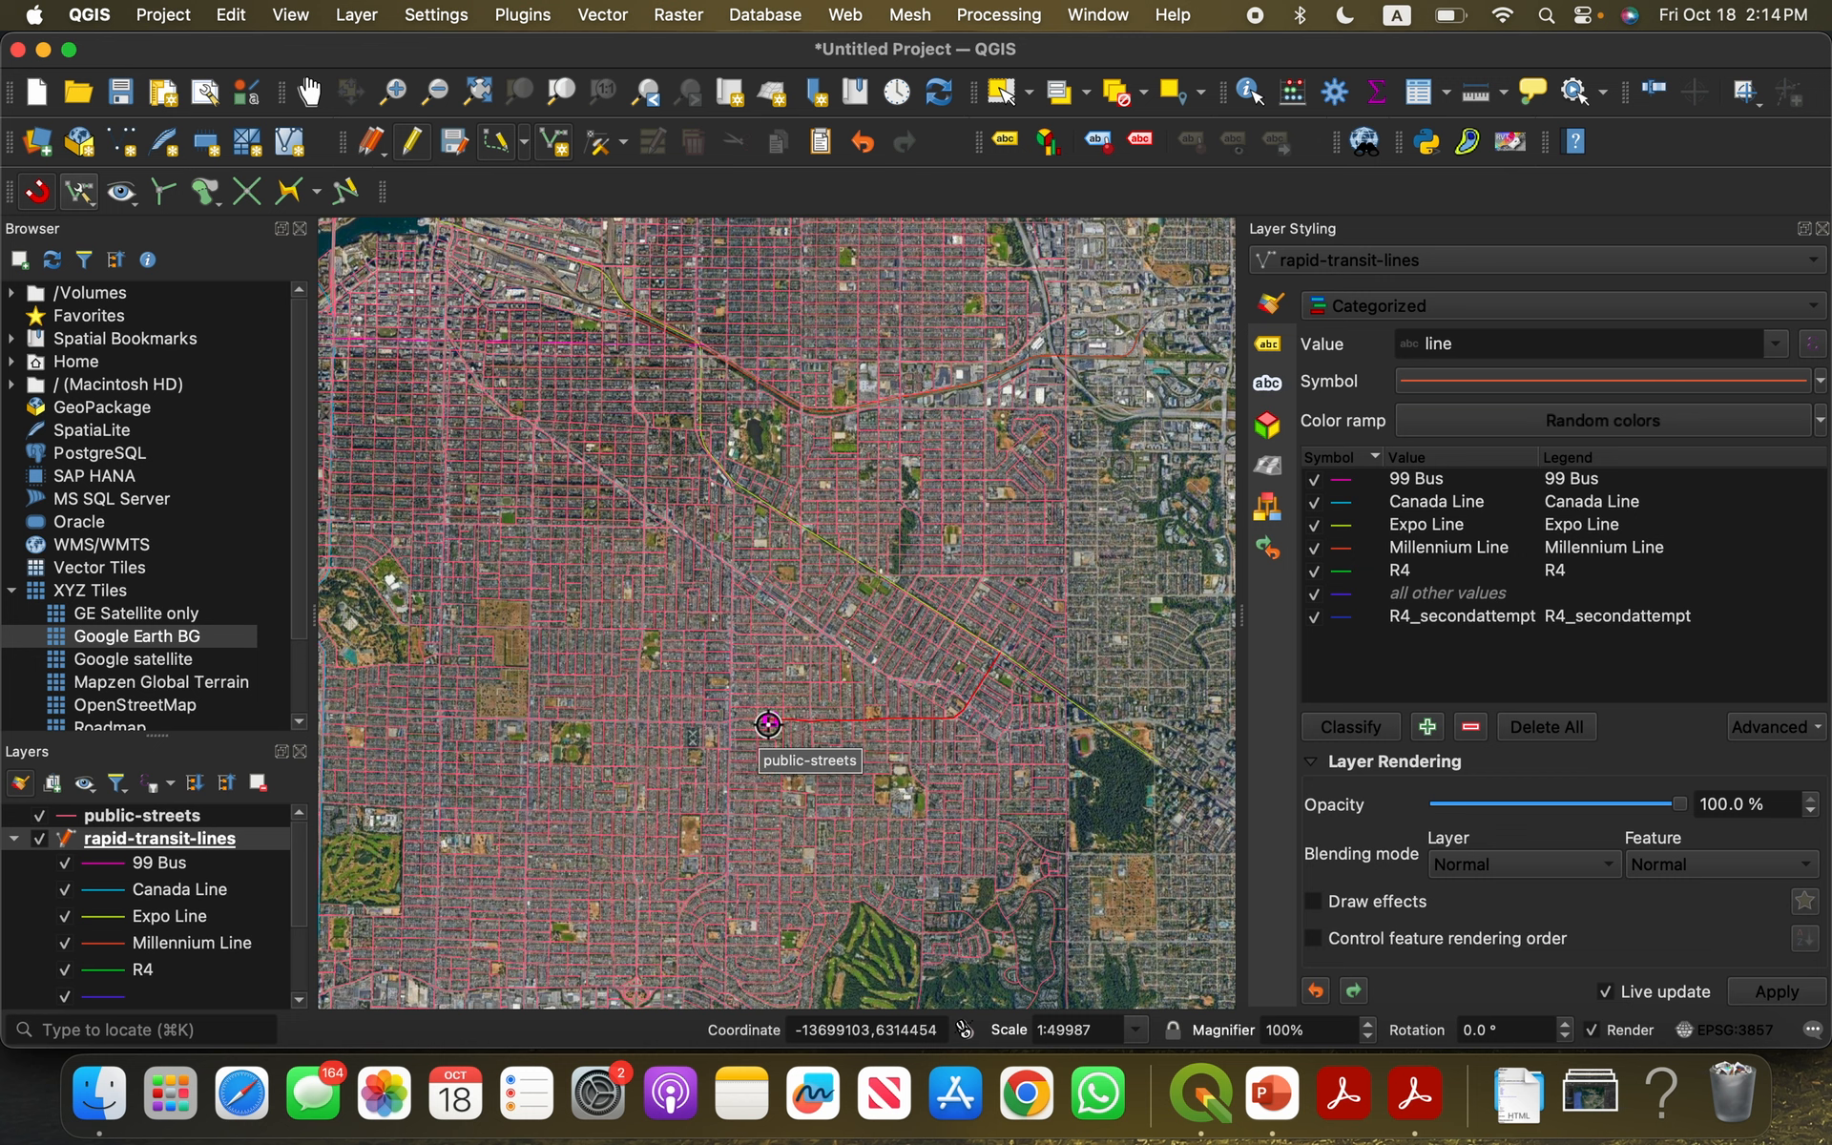
{"action": "right_click", "coordinate": [685, 725]}
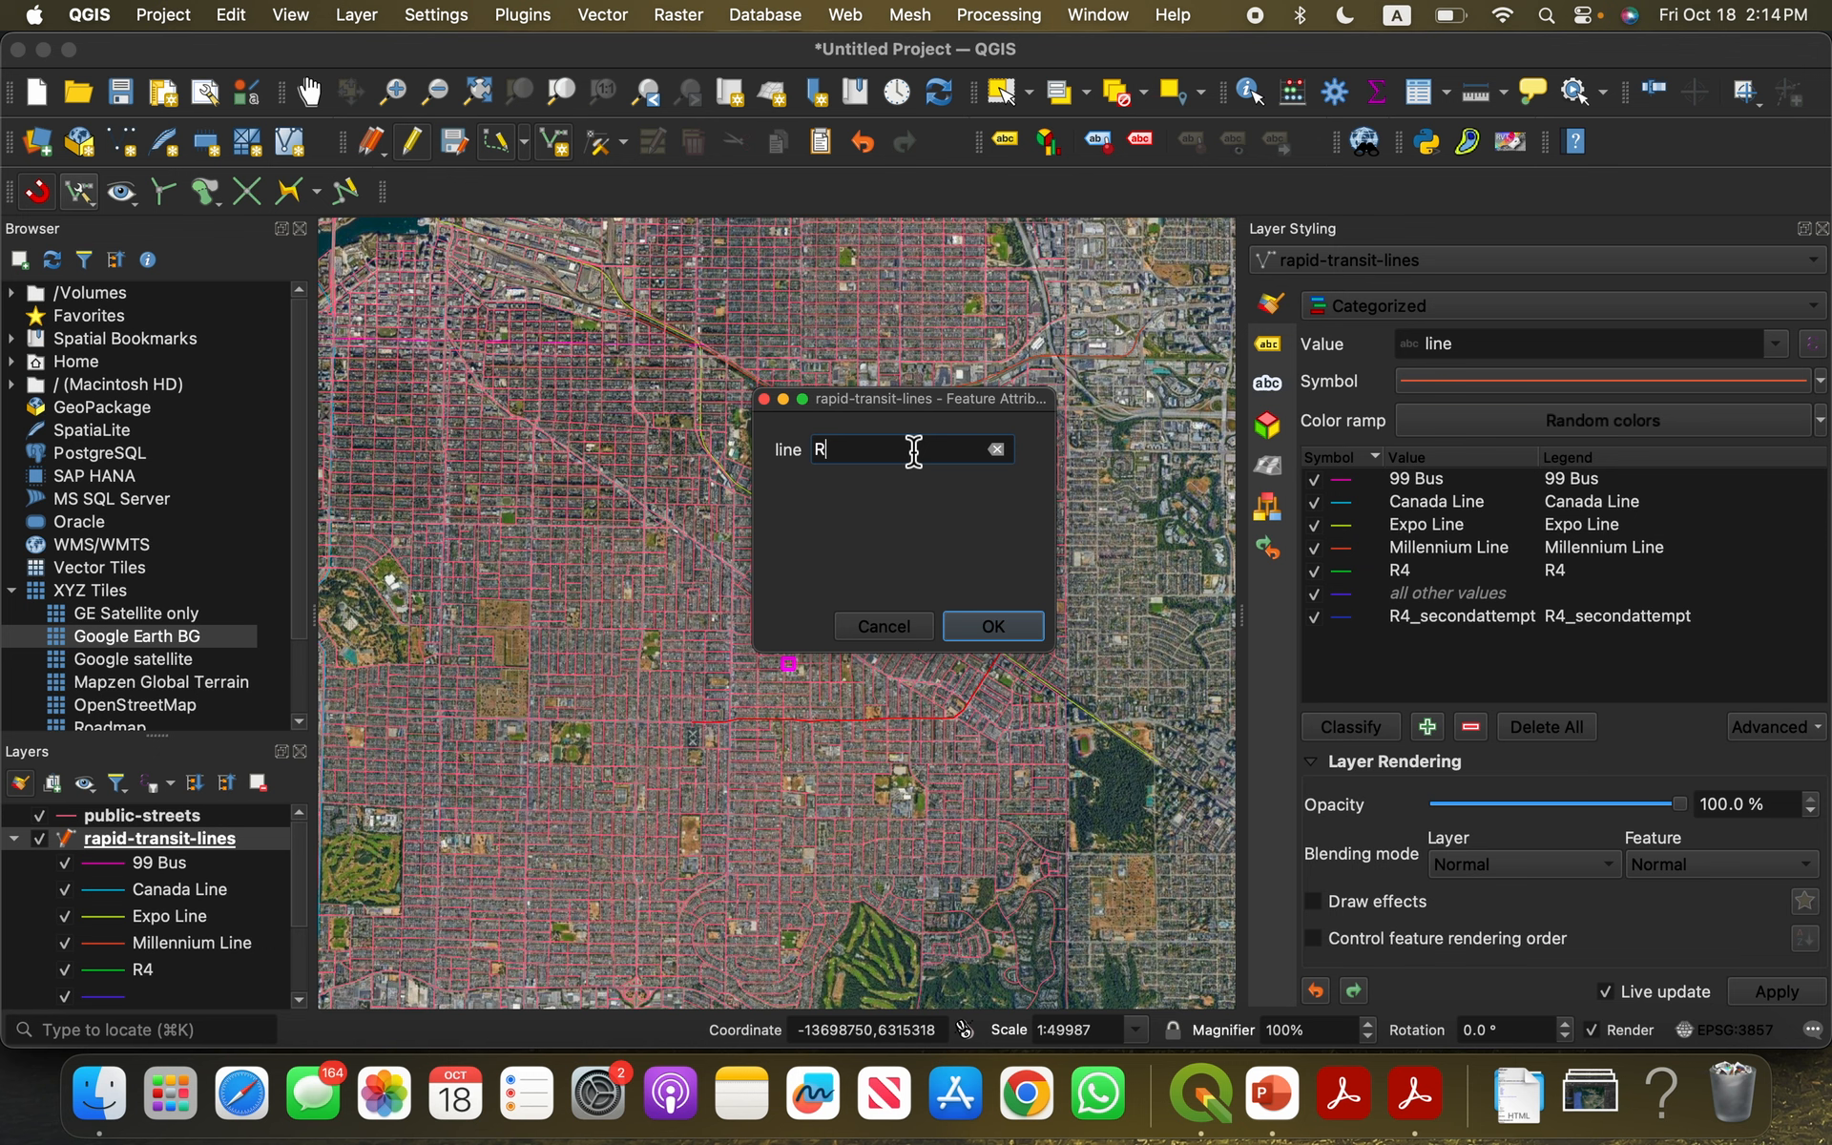
{"action": "key", "text": "Return"}
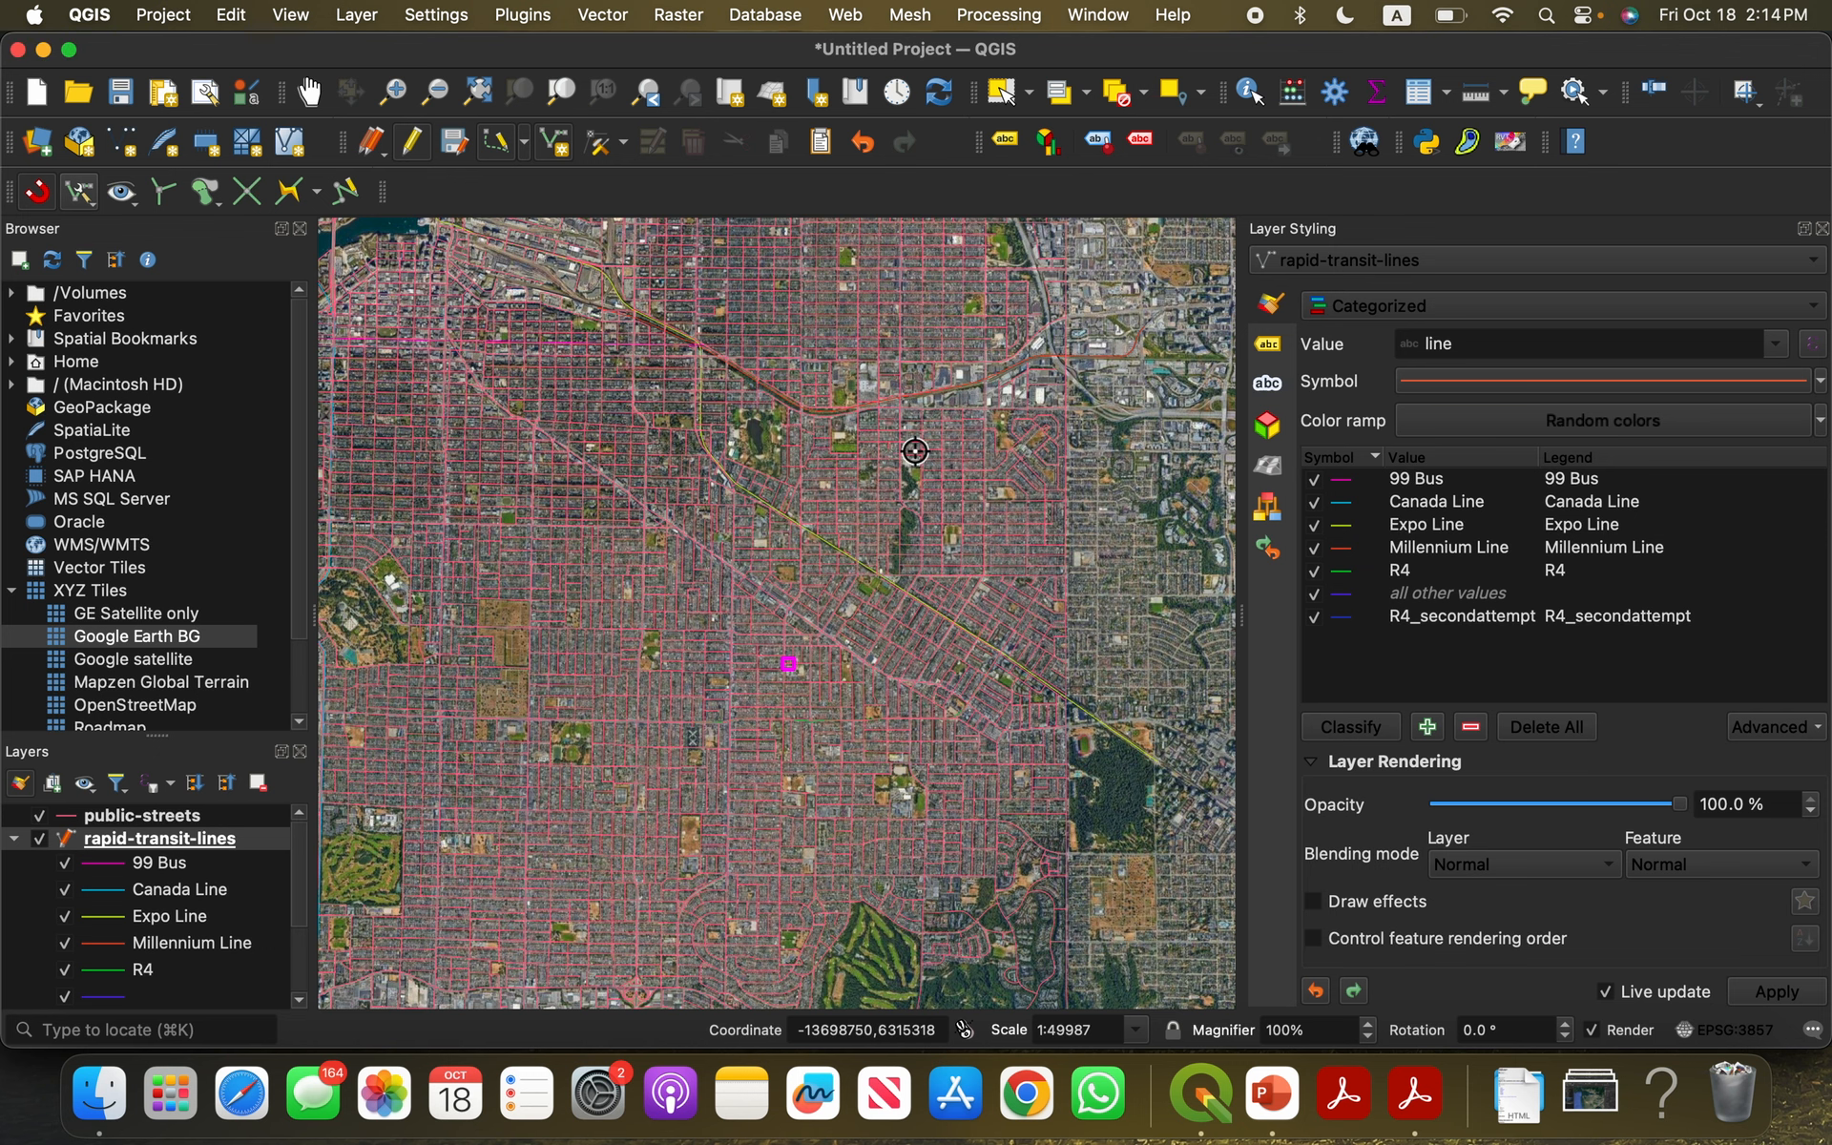
Step: Delete all rapid-transit-lines categories and classify again by line, and hide the layer
{"action": "left_click", "coordinate": [1374, 727]}
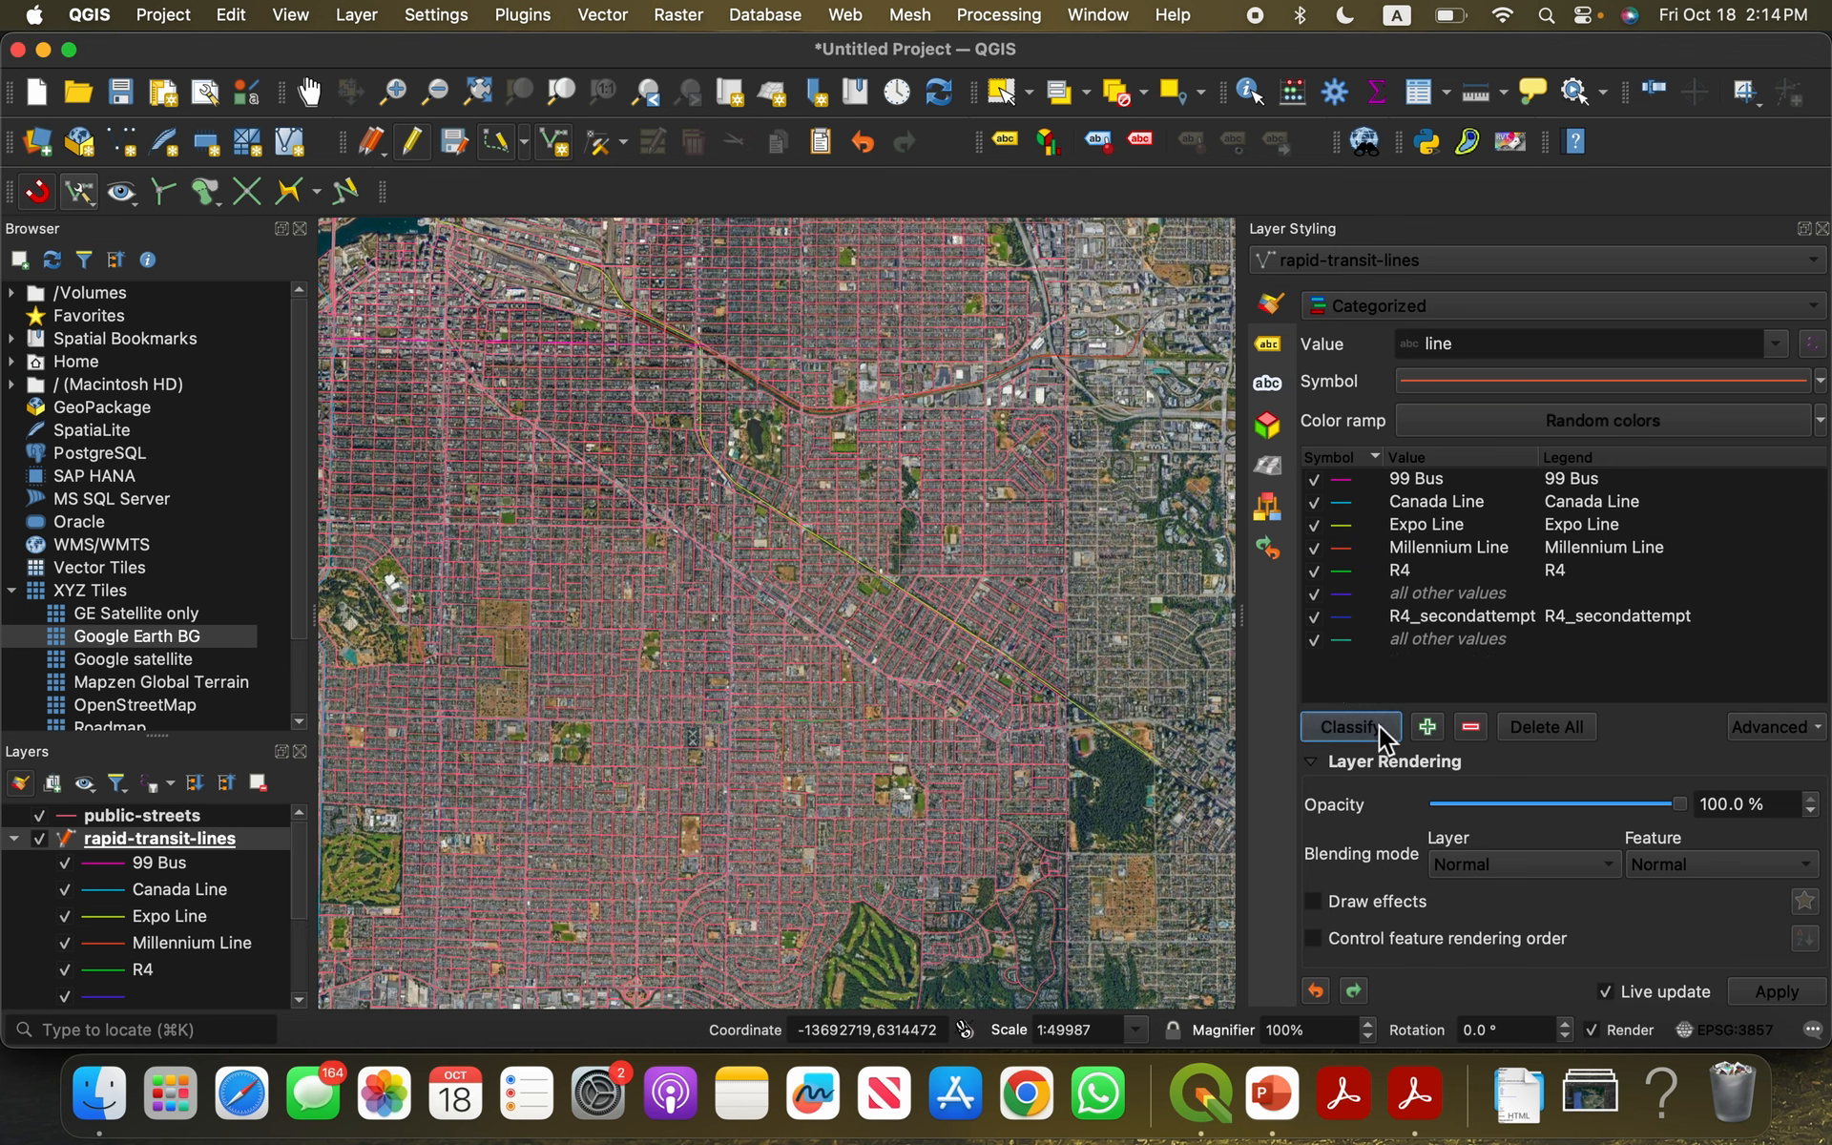
{"action": "left_click", "coordinate": [1533, 727]}
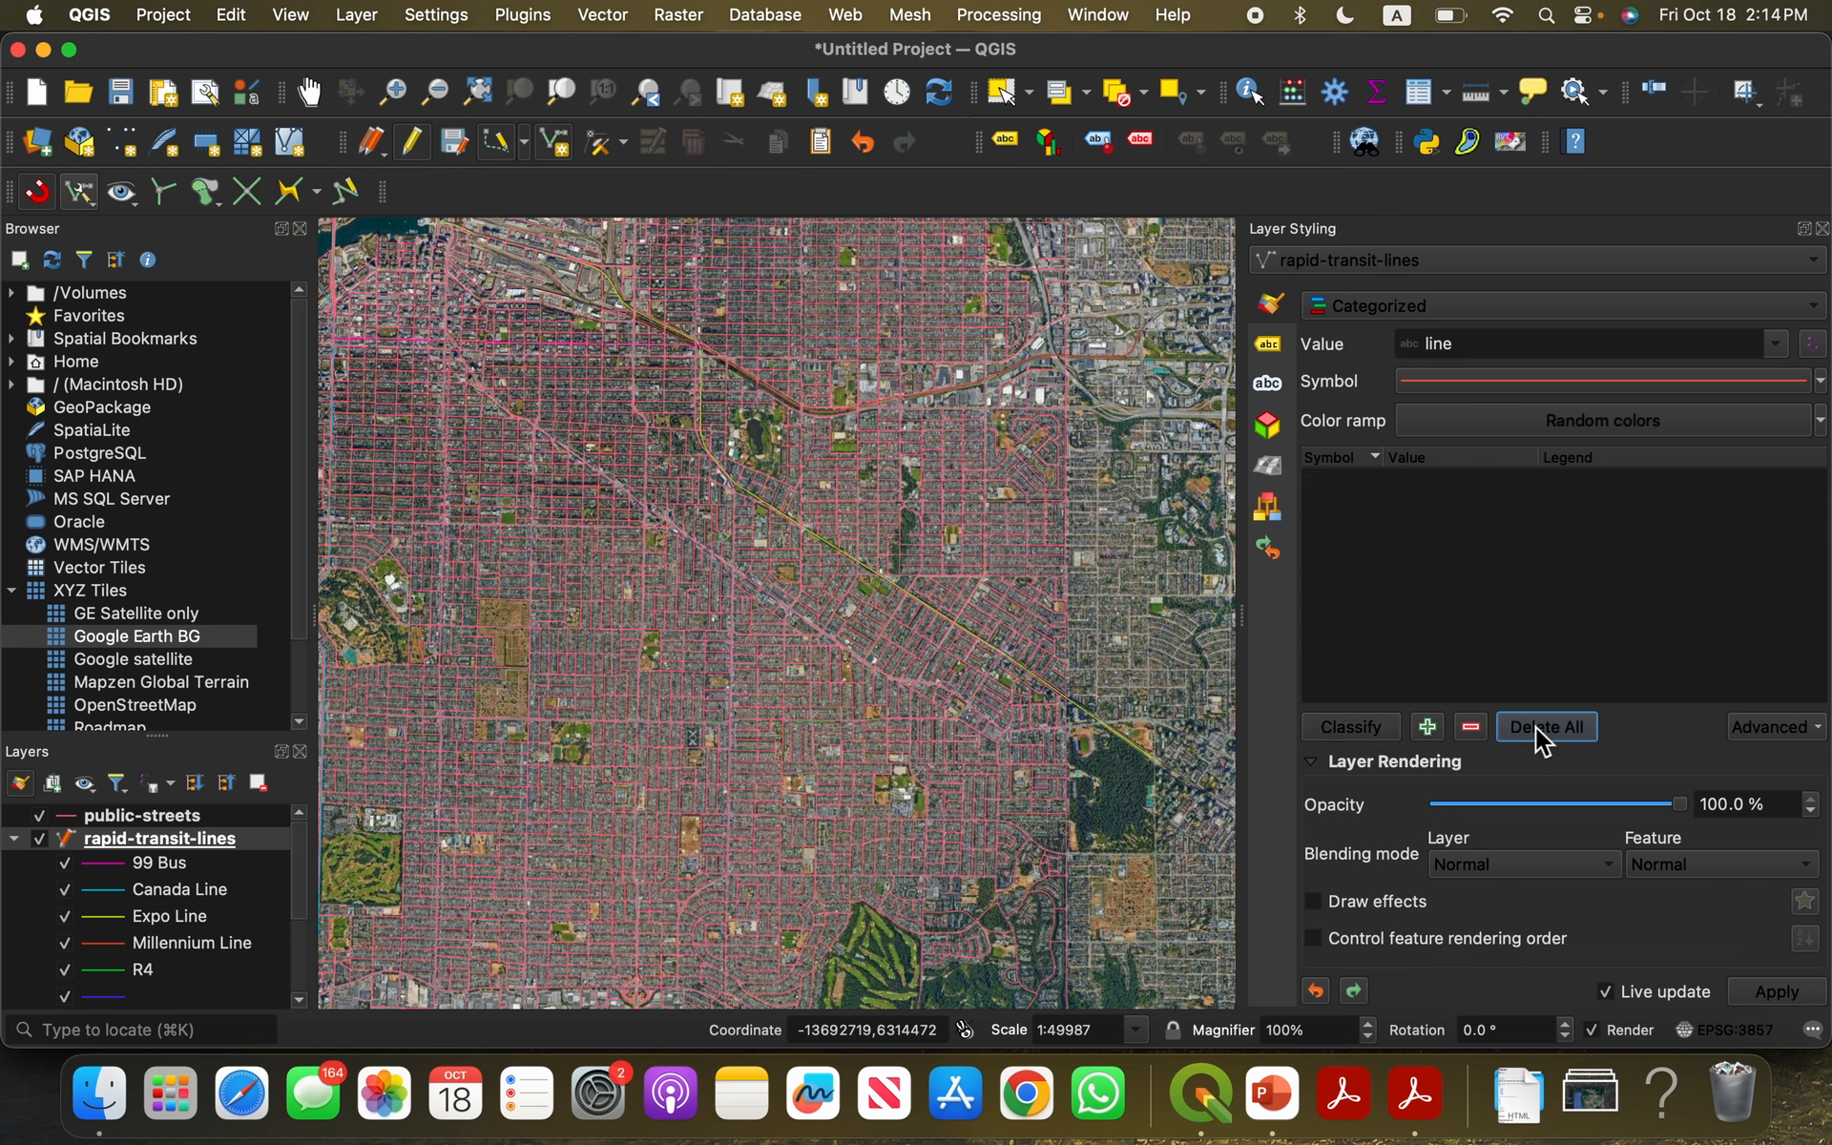
{"action": "left_click", "coordinate": [1380, 731]}
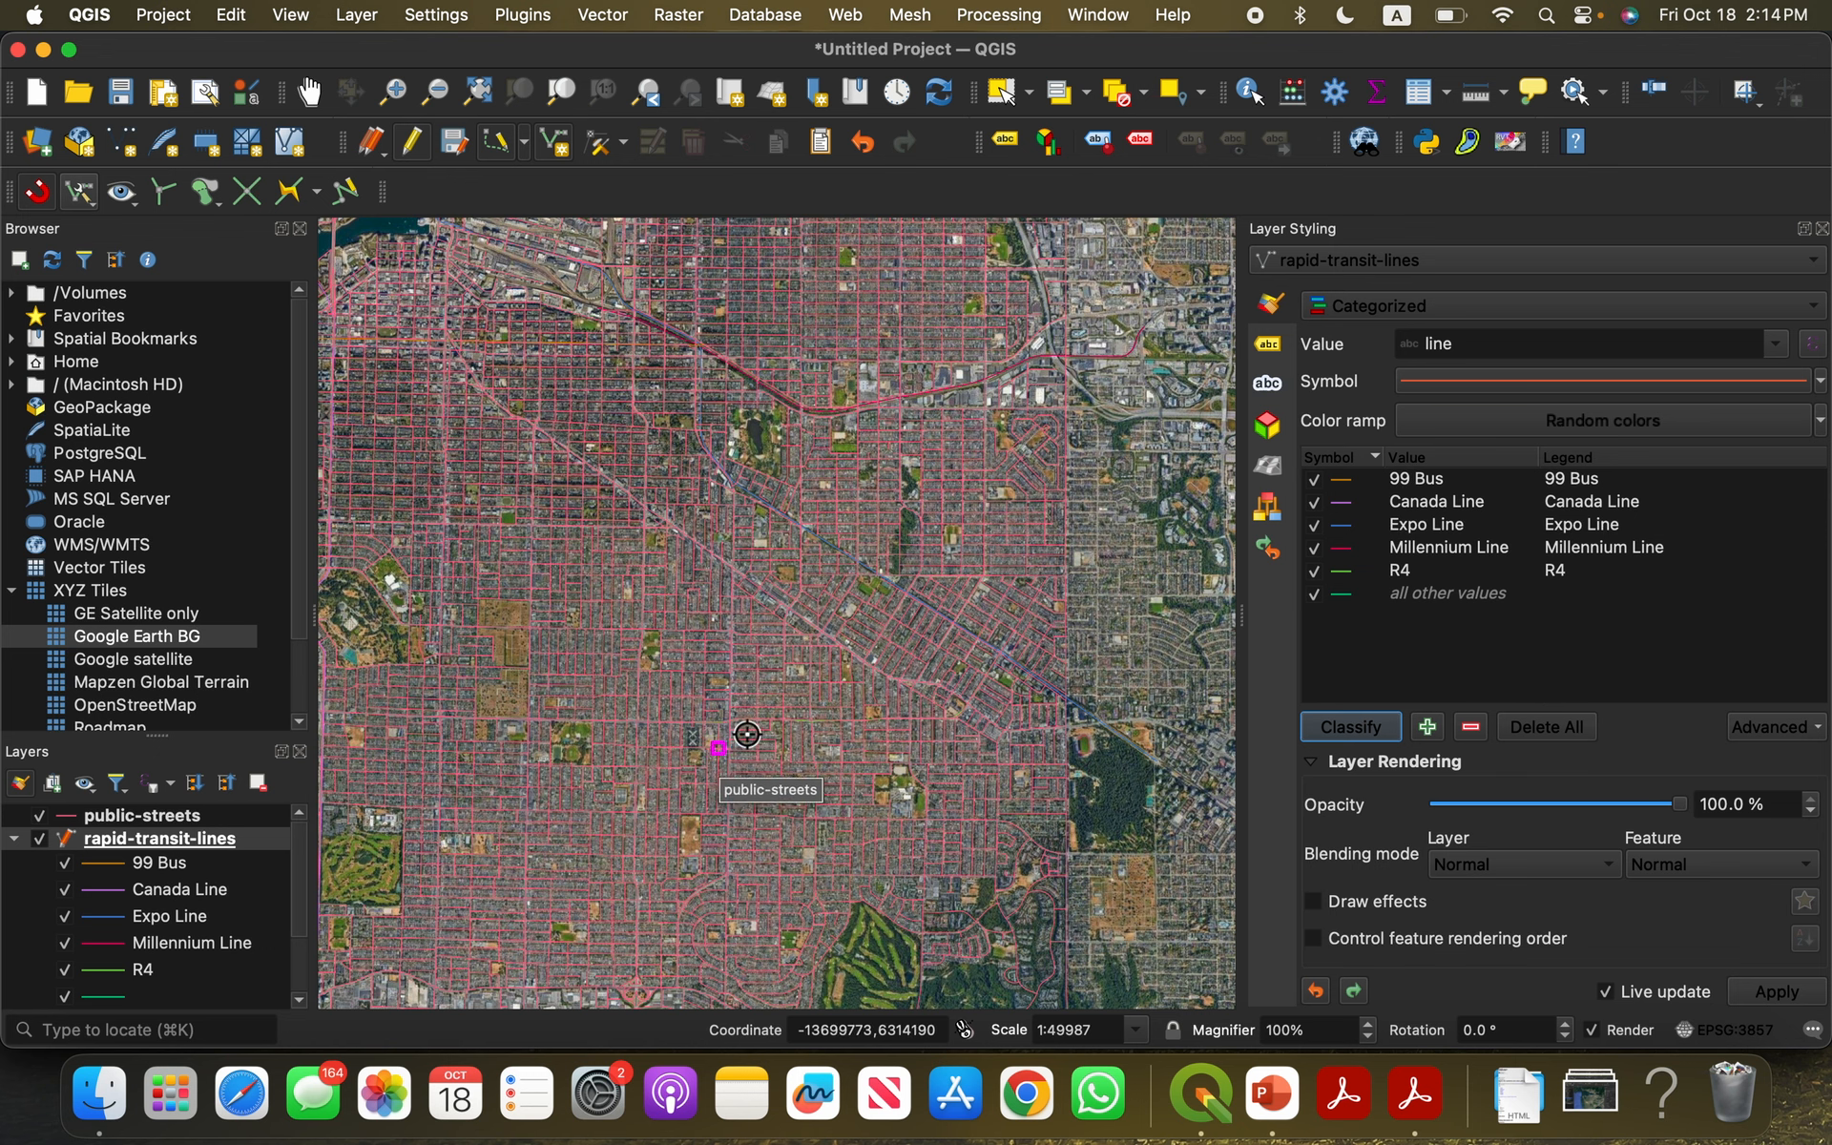
{"action": "left_click", "coordinate": [40, 839]}
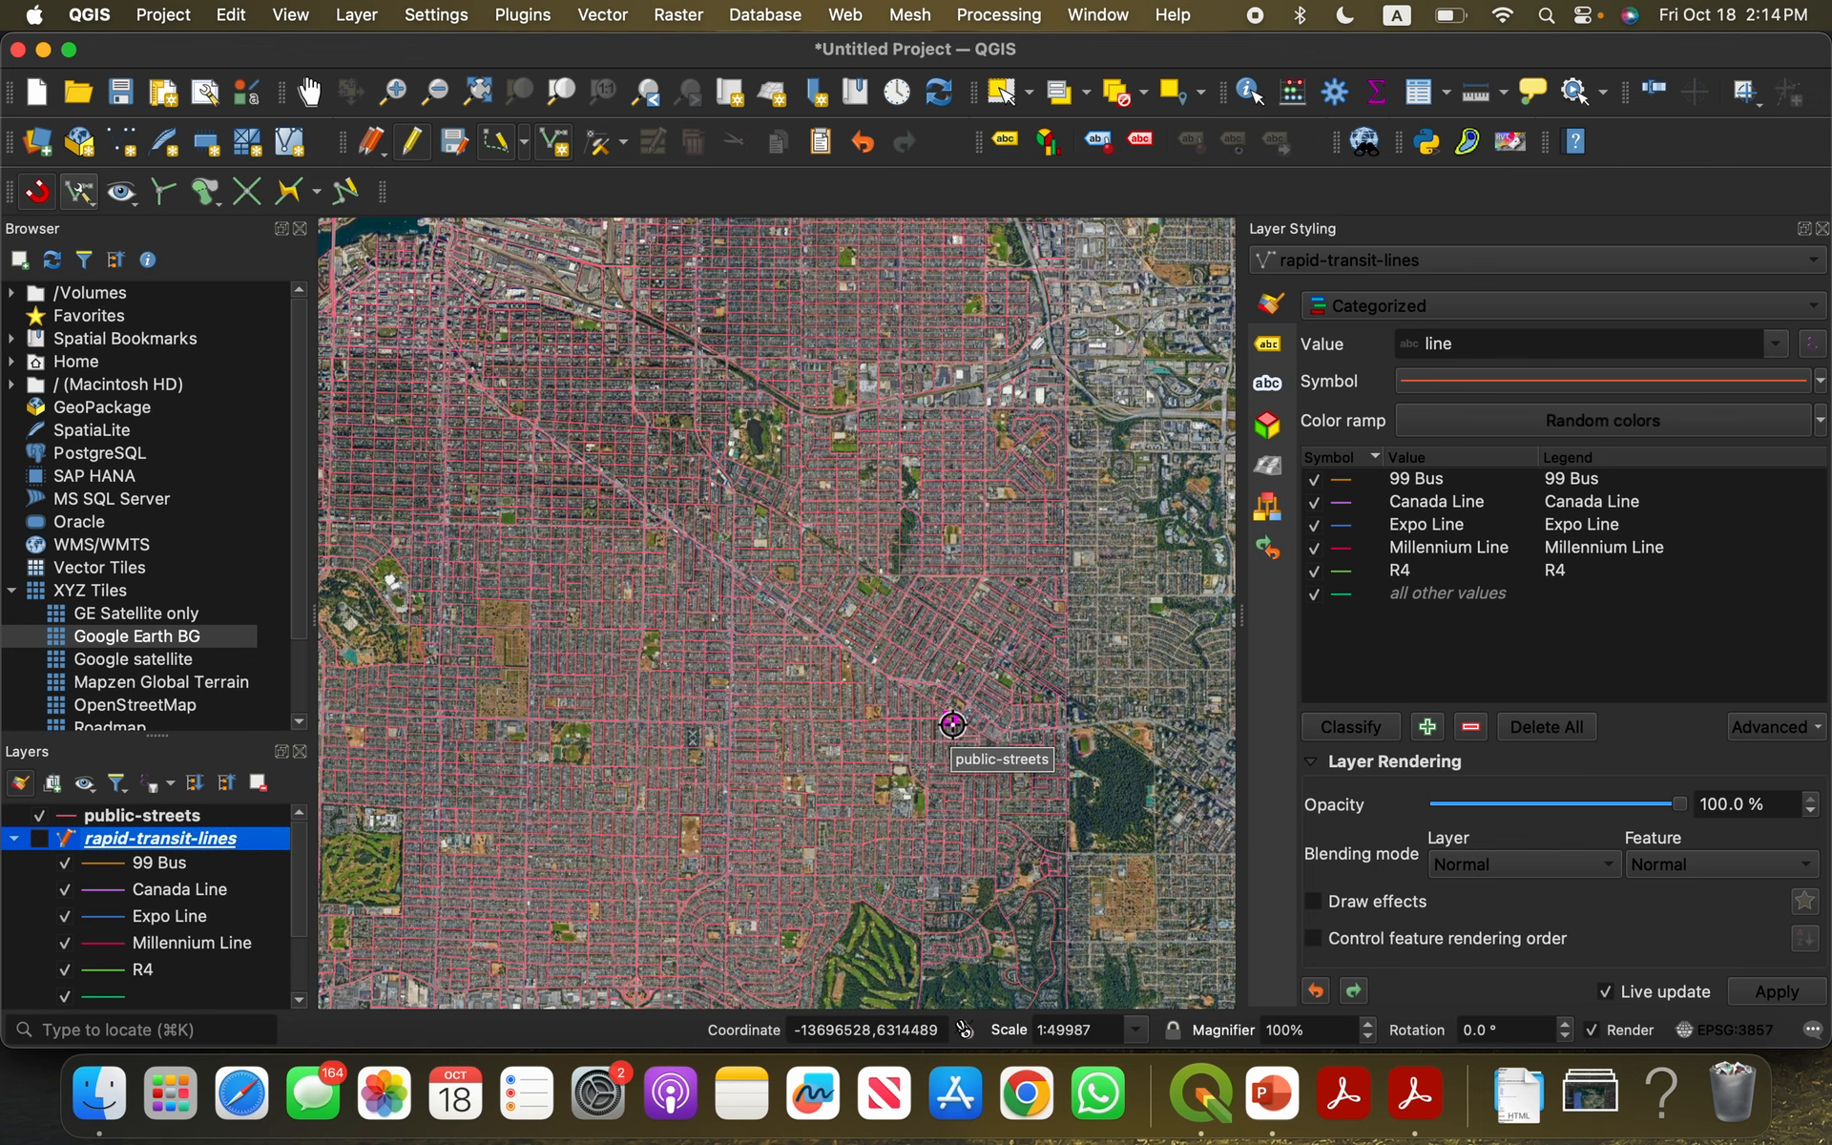
Step: Style the public-streets layer as Categorized by the streetuse field and classify its values
{"action": "left_click", "coordinate": [82, 815]}
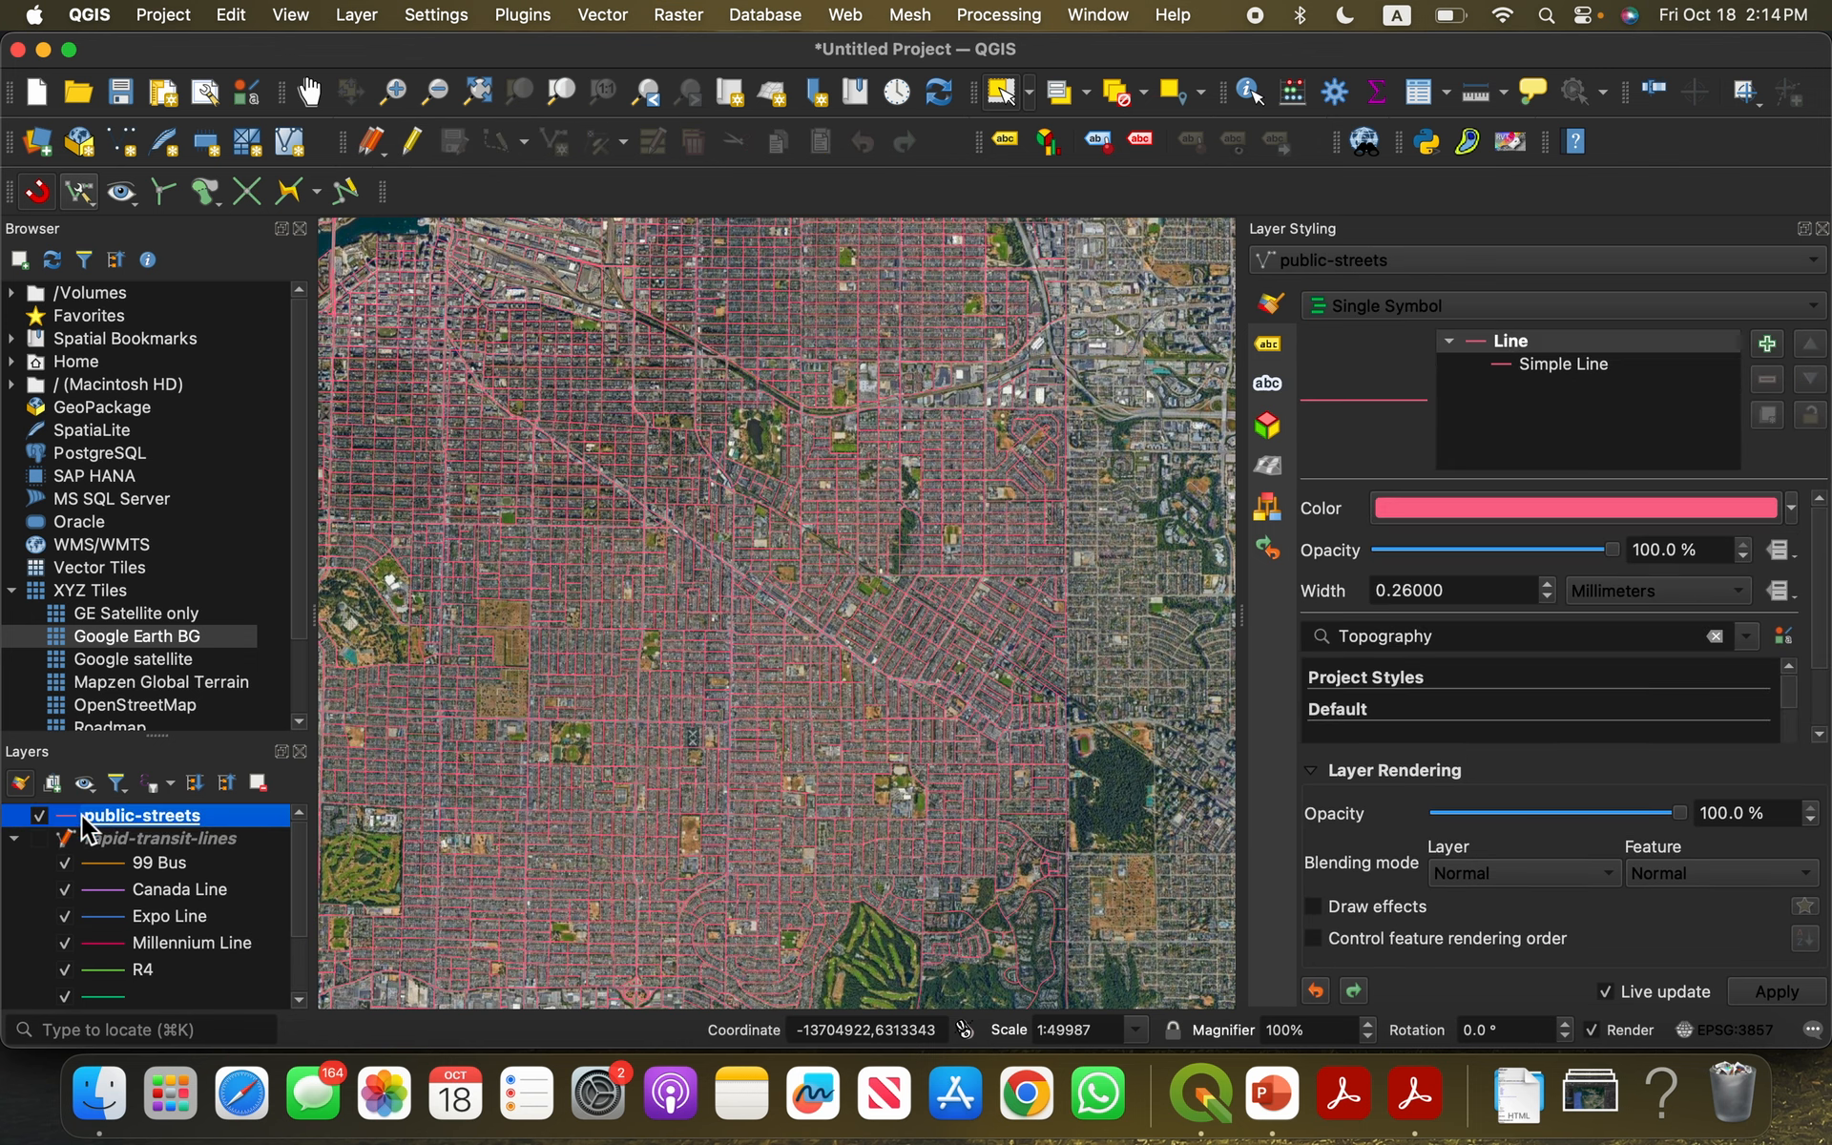
{"action": "left_click", "coordinate": [1384, 305]}
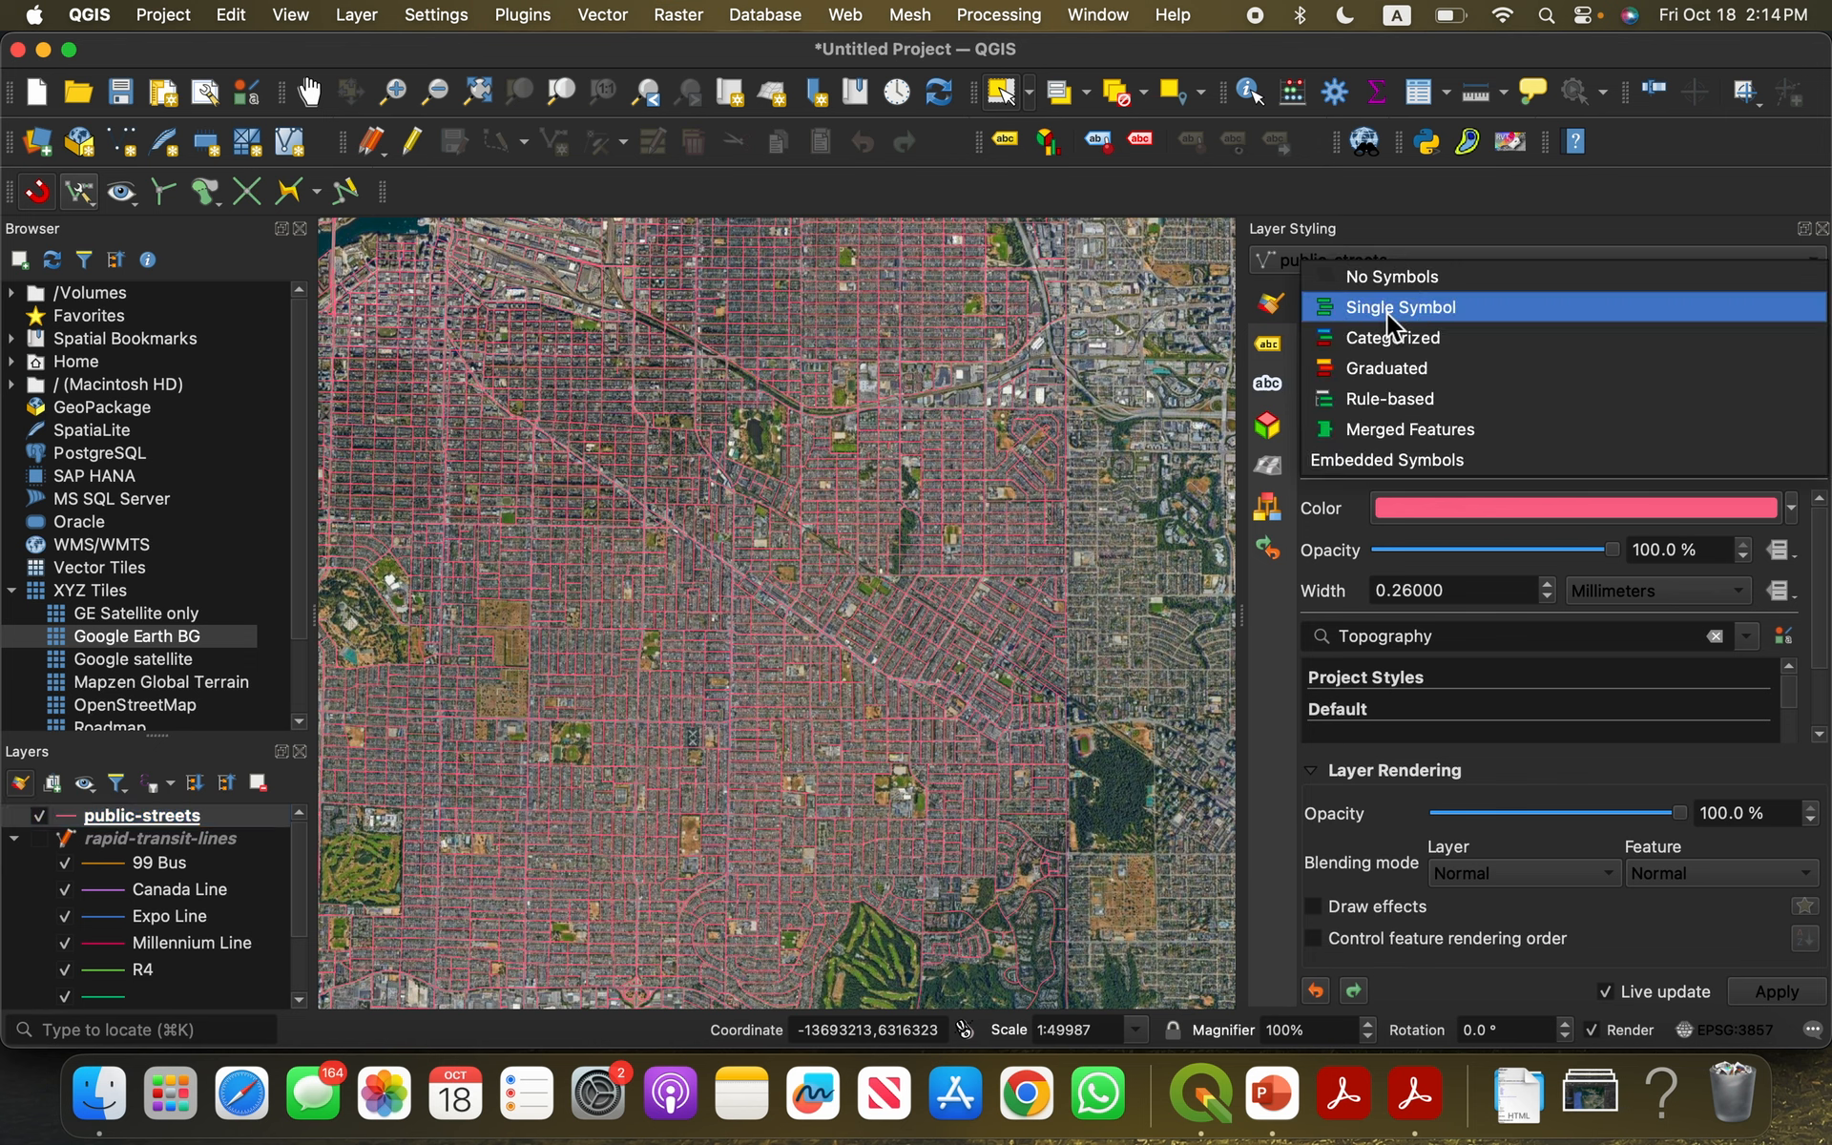
{"action": "left_click", "coordinate": [1388, 334]}
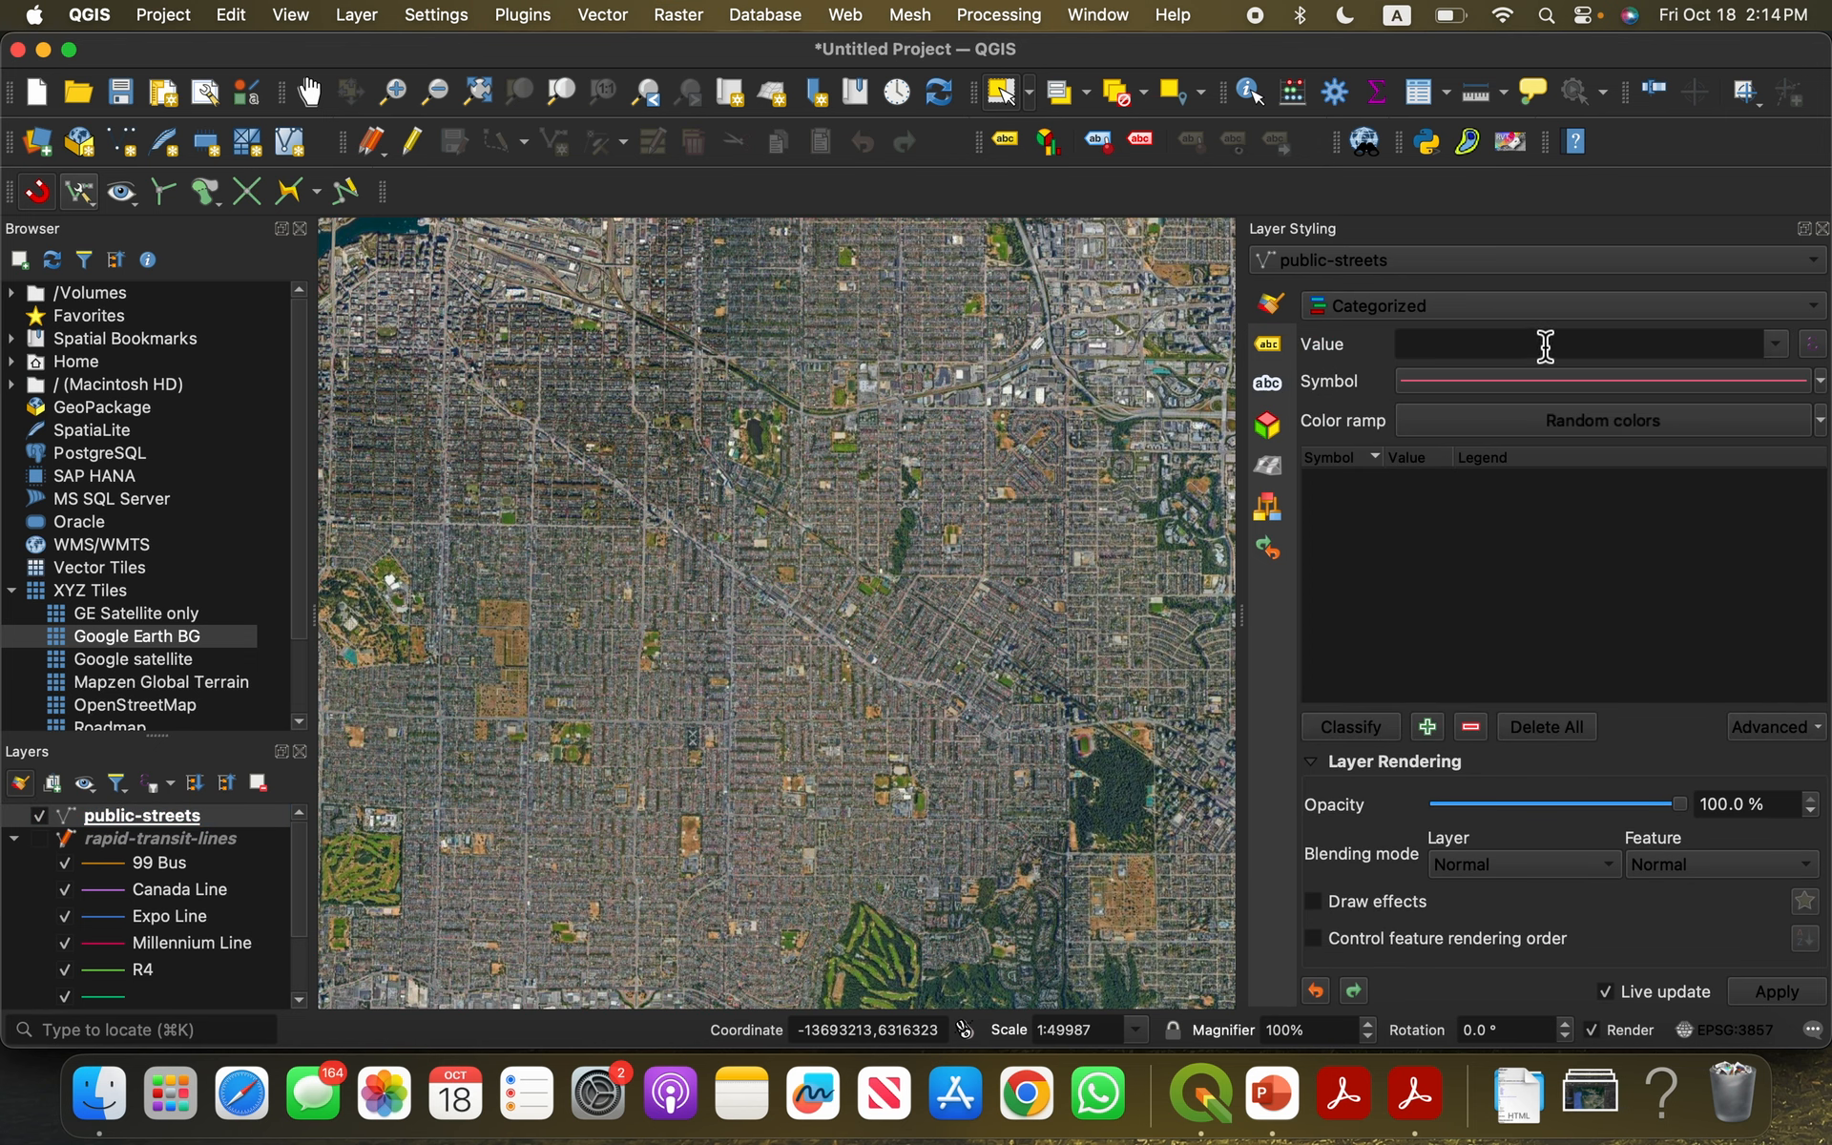
{"action": "left_click", "coordinate": [1756, 345]}
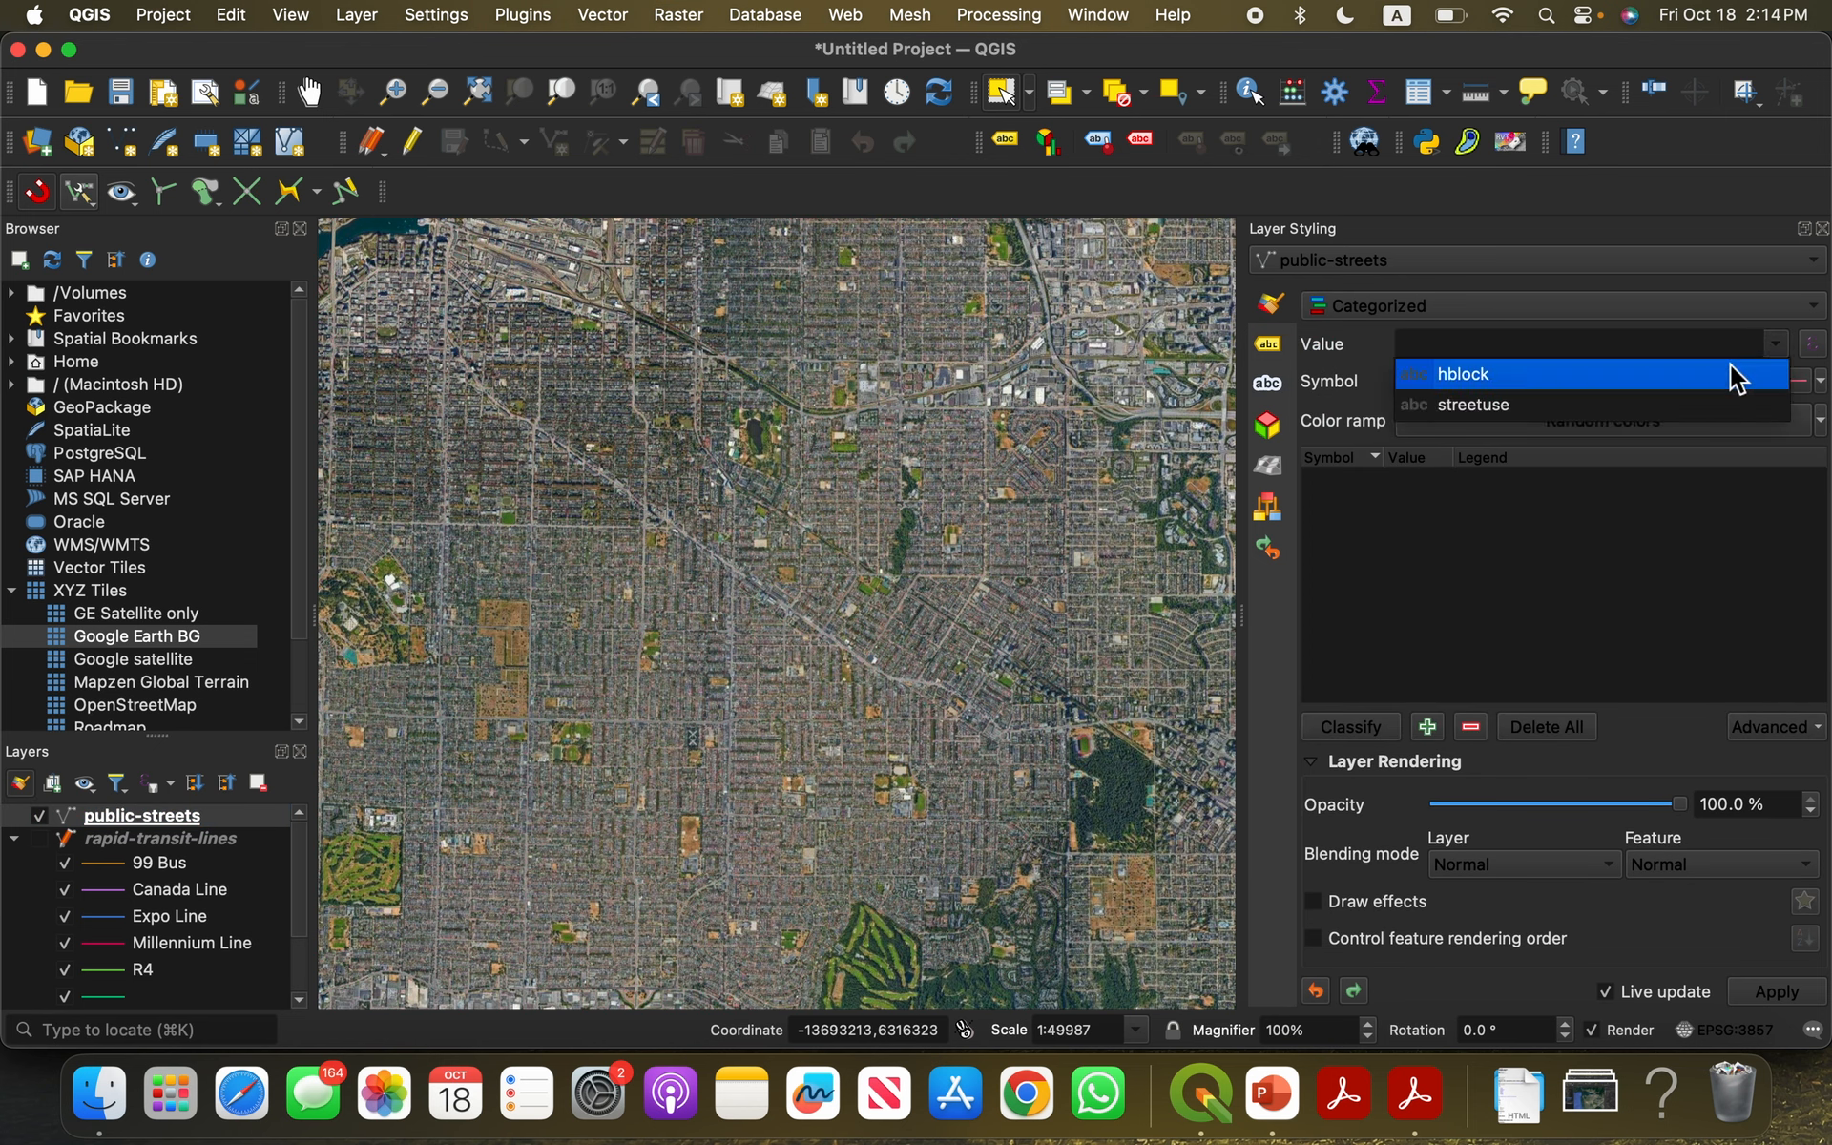
{"action": "left_click", "coordinate": [1594, 404]}
{"action": "left_click", "coordinate": [1376, 730]}
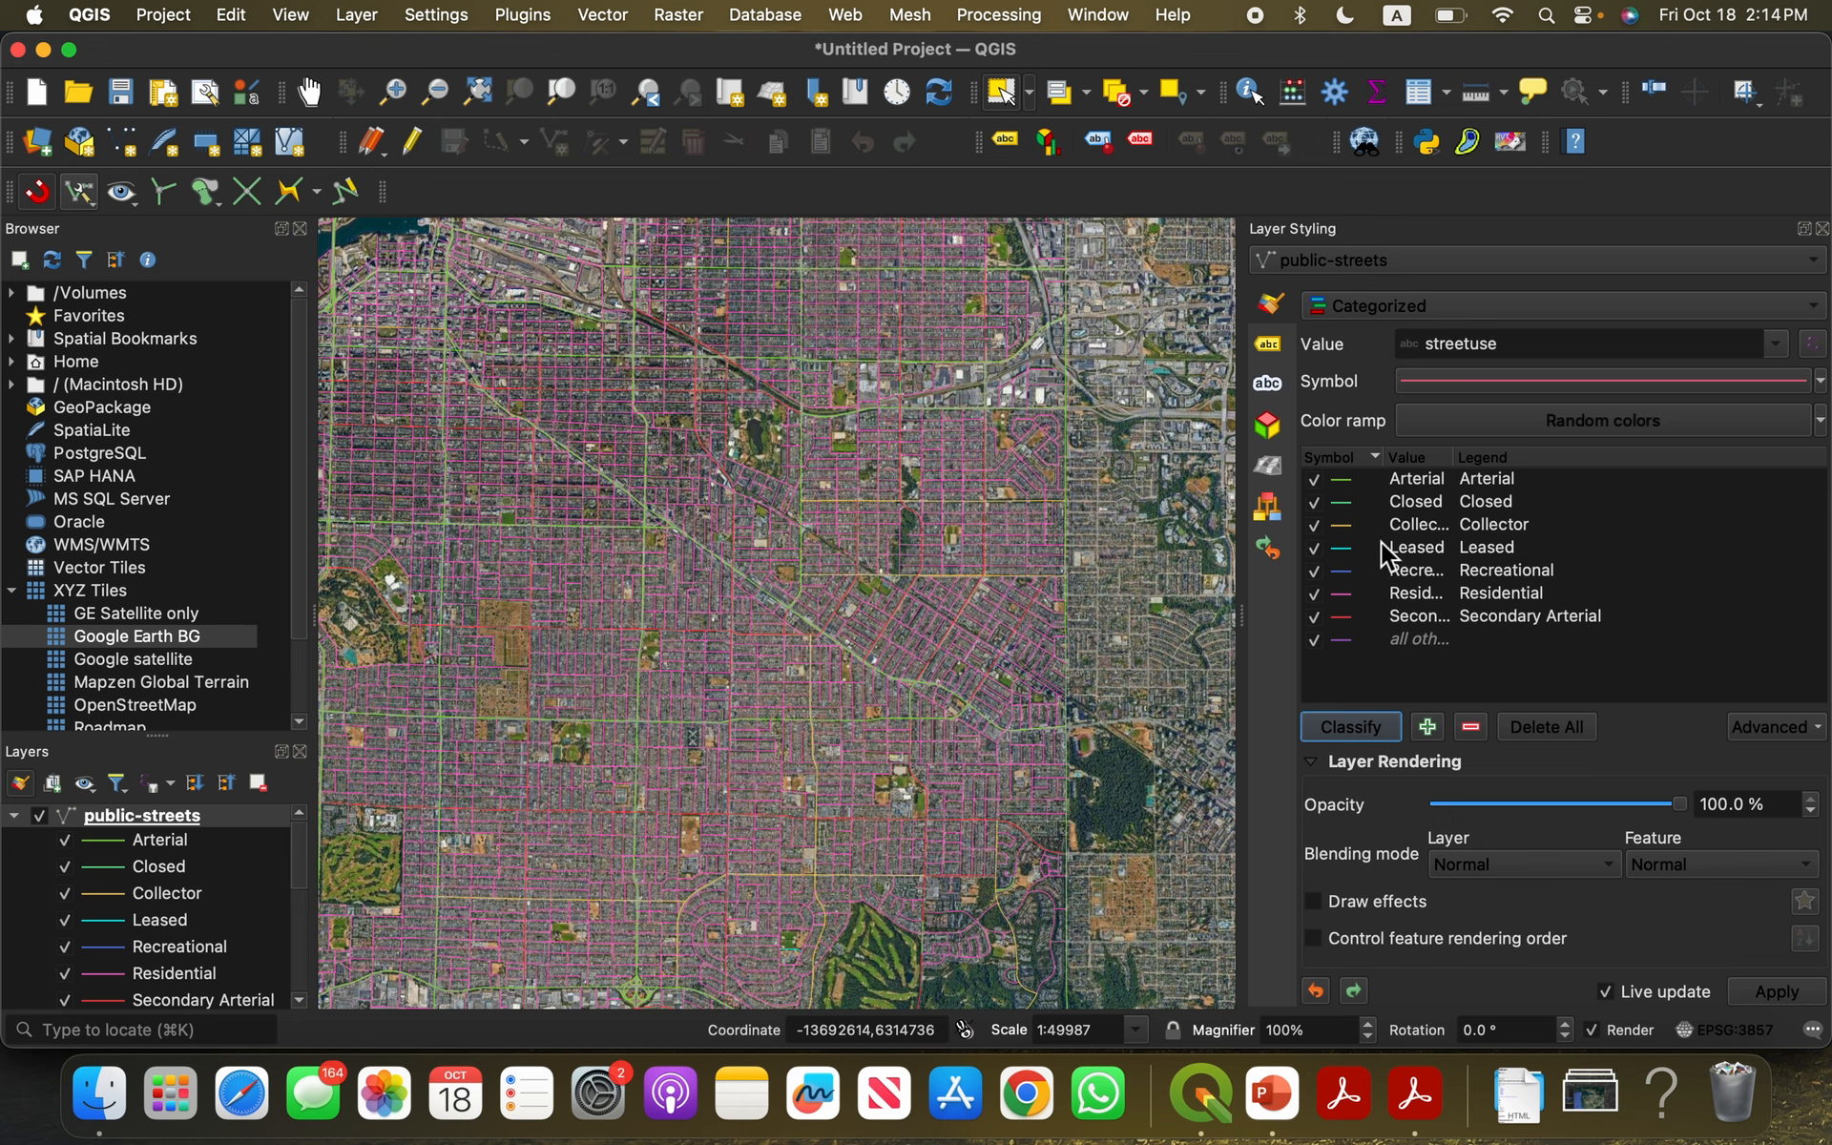
Step: Leave only the Arterial category of public-streets visible and hide the Google Earth BG basemap
{"action": "left_click", "coordinate": [1314, 502]}
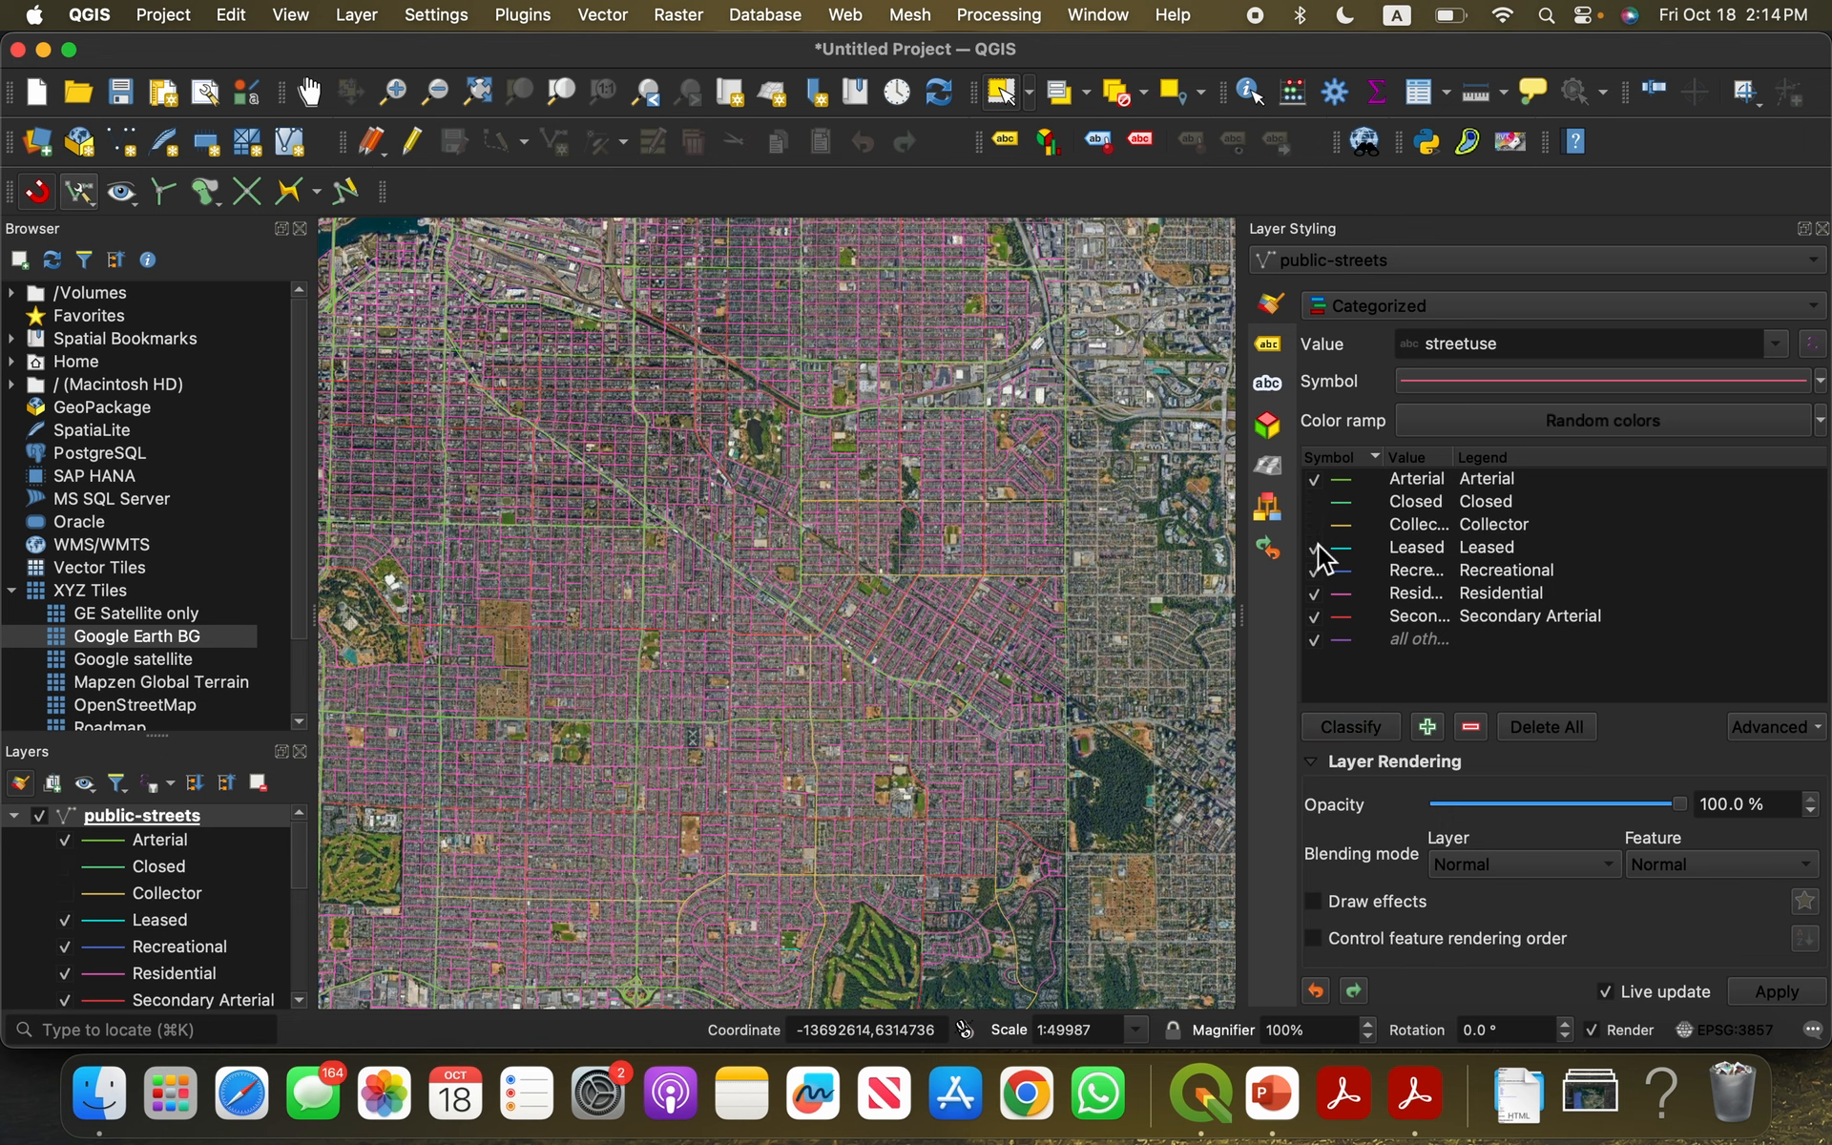
{"action": "left_click", "coordinate": [1314, 547]}
{"action": "left_click", "coordinate": [1314, 594]}
{"action": "left_click", "coordinate": [1315, 617]}
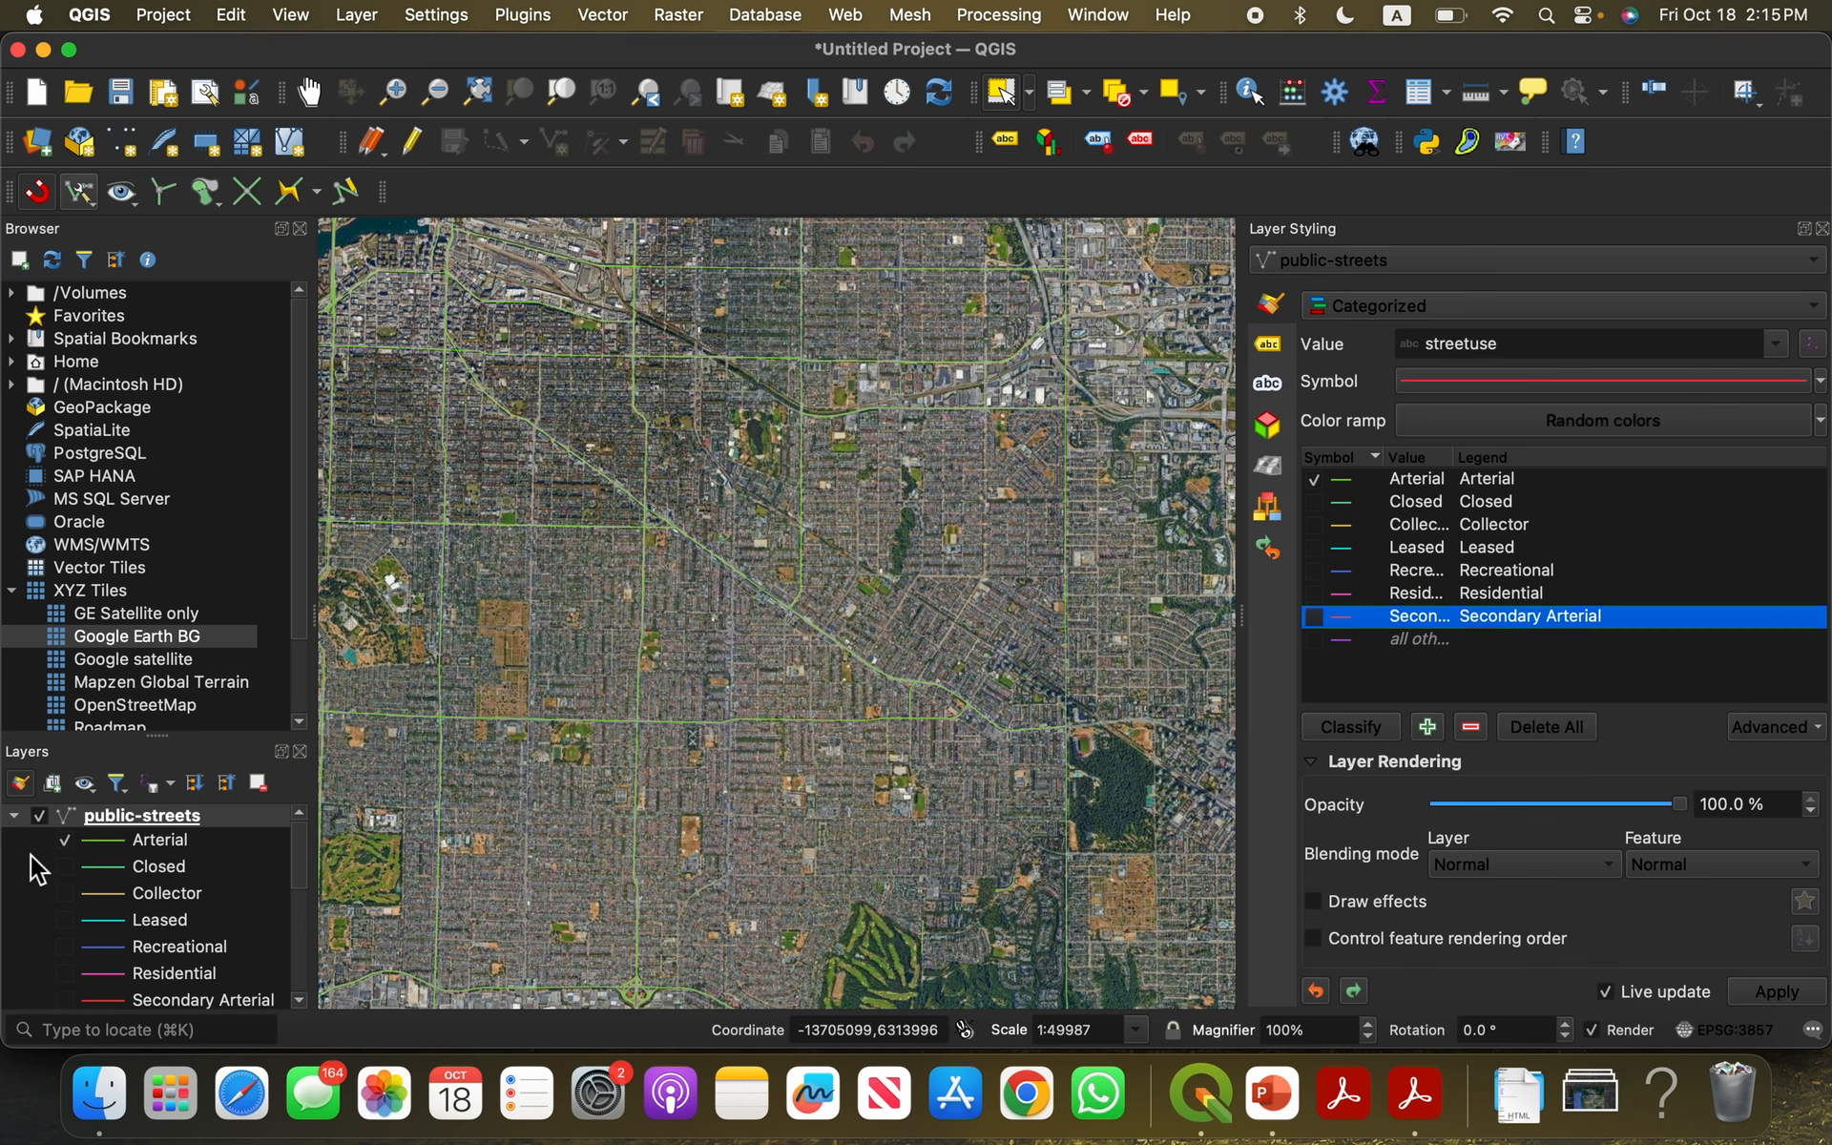
{"action": "scroll", "coordinate": [30, 855], "scroll_direction": "down", "scroll_amount": 5}
{"action": "left_click", "coordinate": [40, 997]}
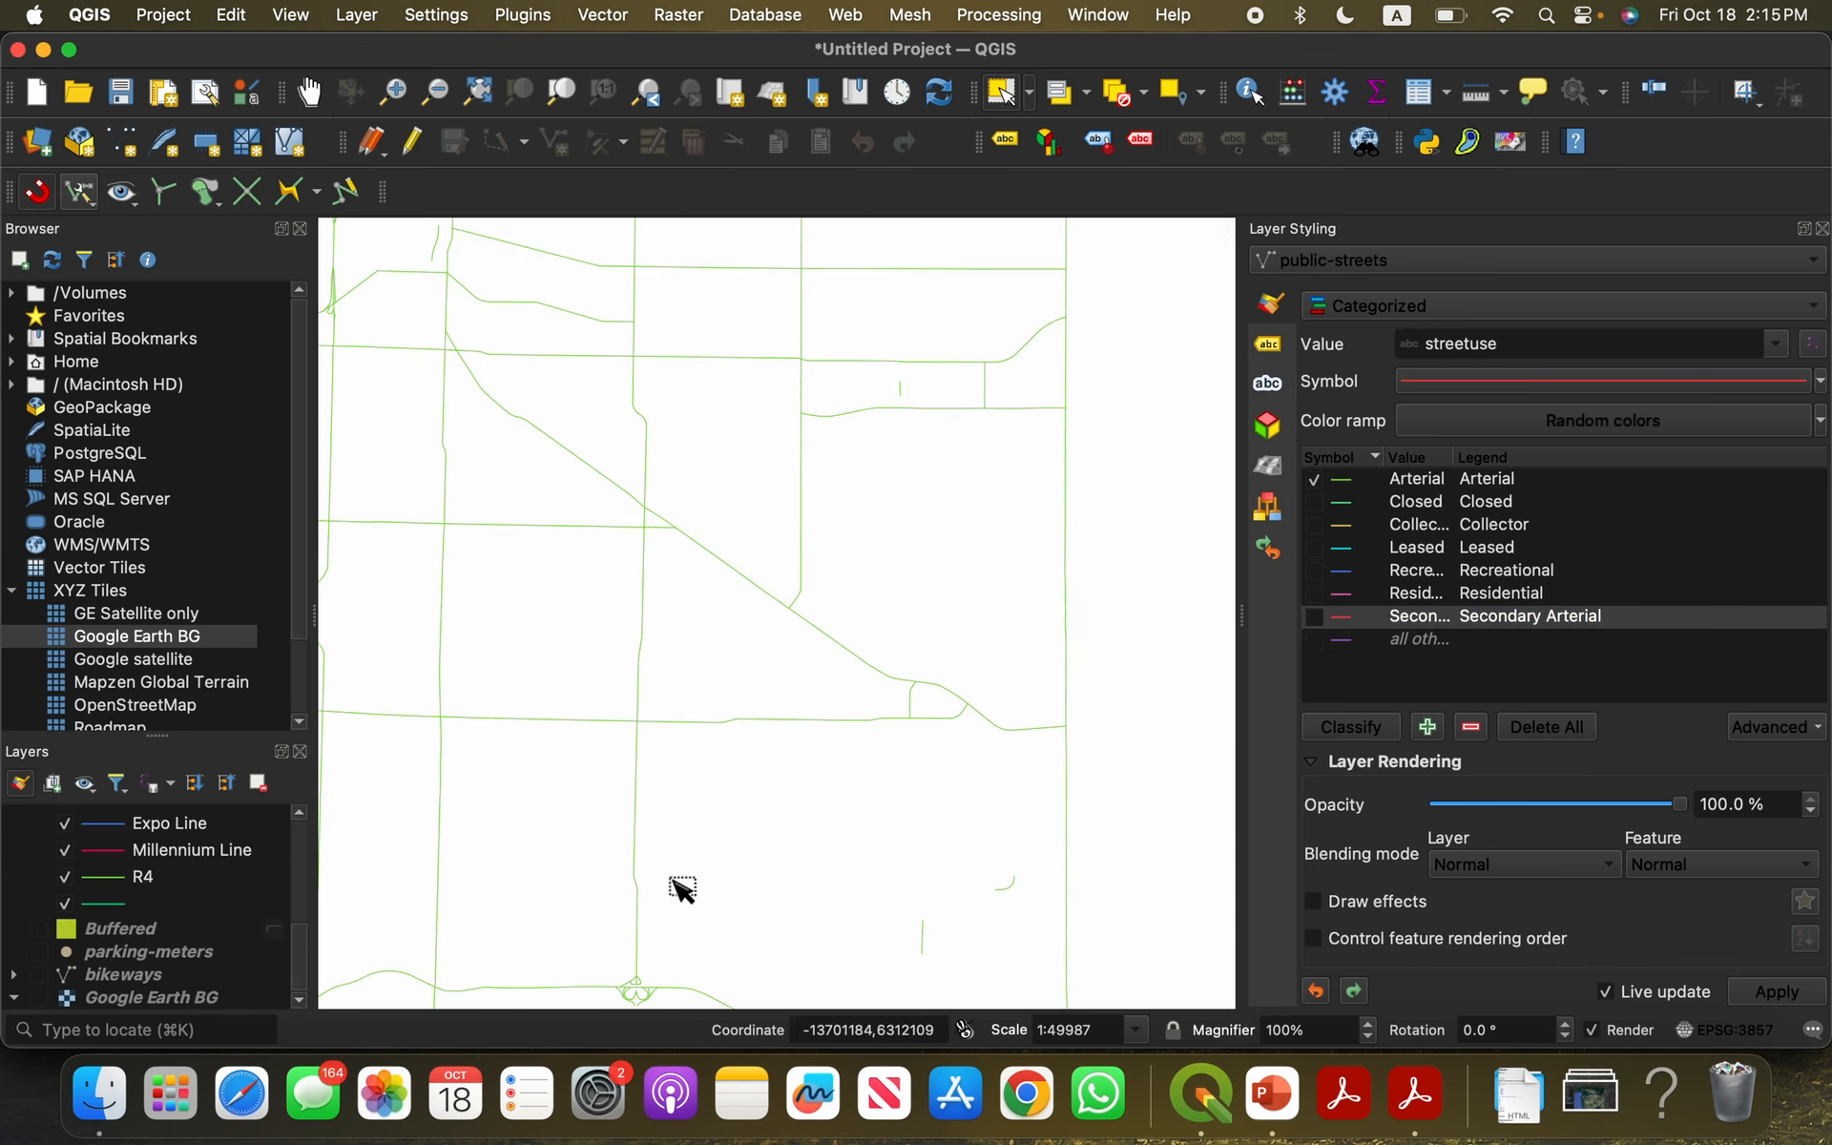
{"action": "scroll", "coordinate": [1073, 782], "scroll_direction": "down", "scroll_amount": 1}
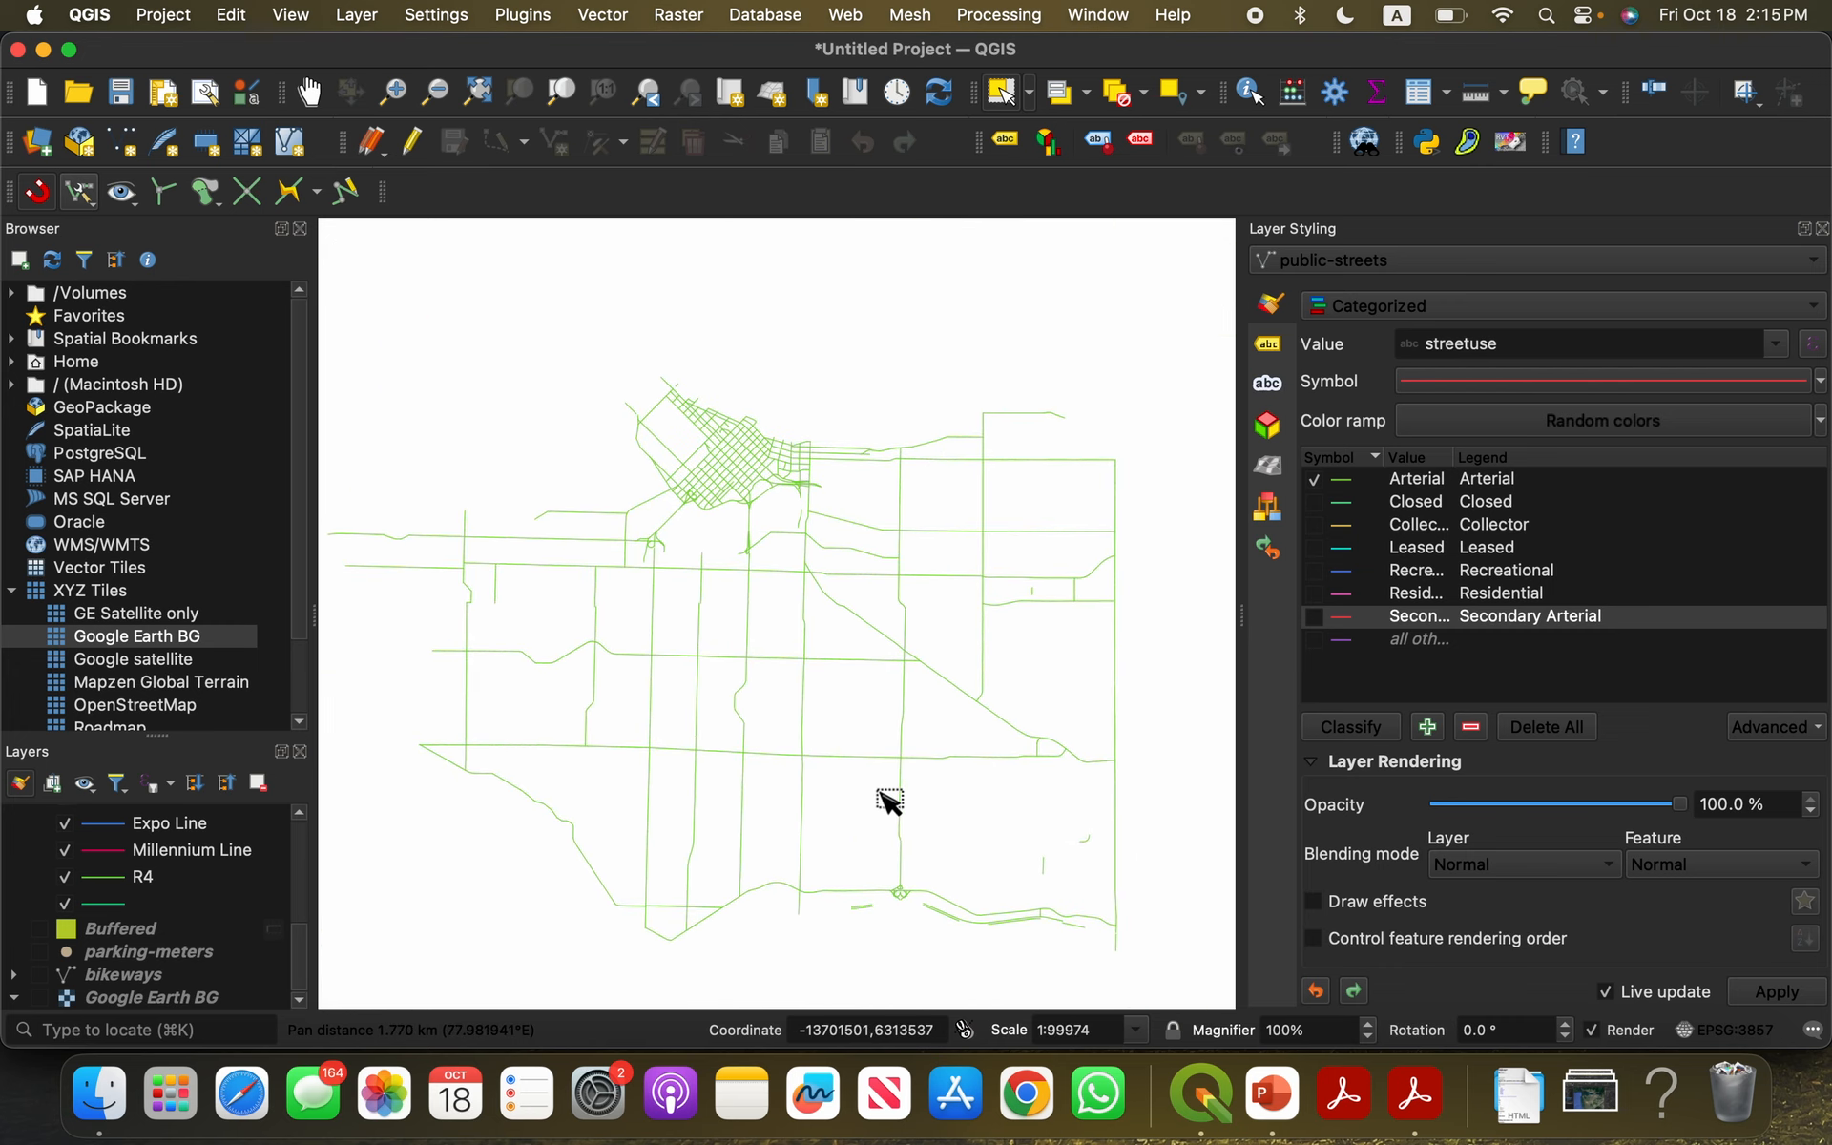
{"action": "scroll", "coordinate": [1040, 782], "scroll_direction": "up", "scroll_amount": 1}
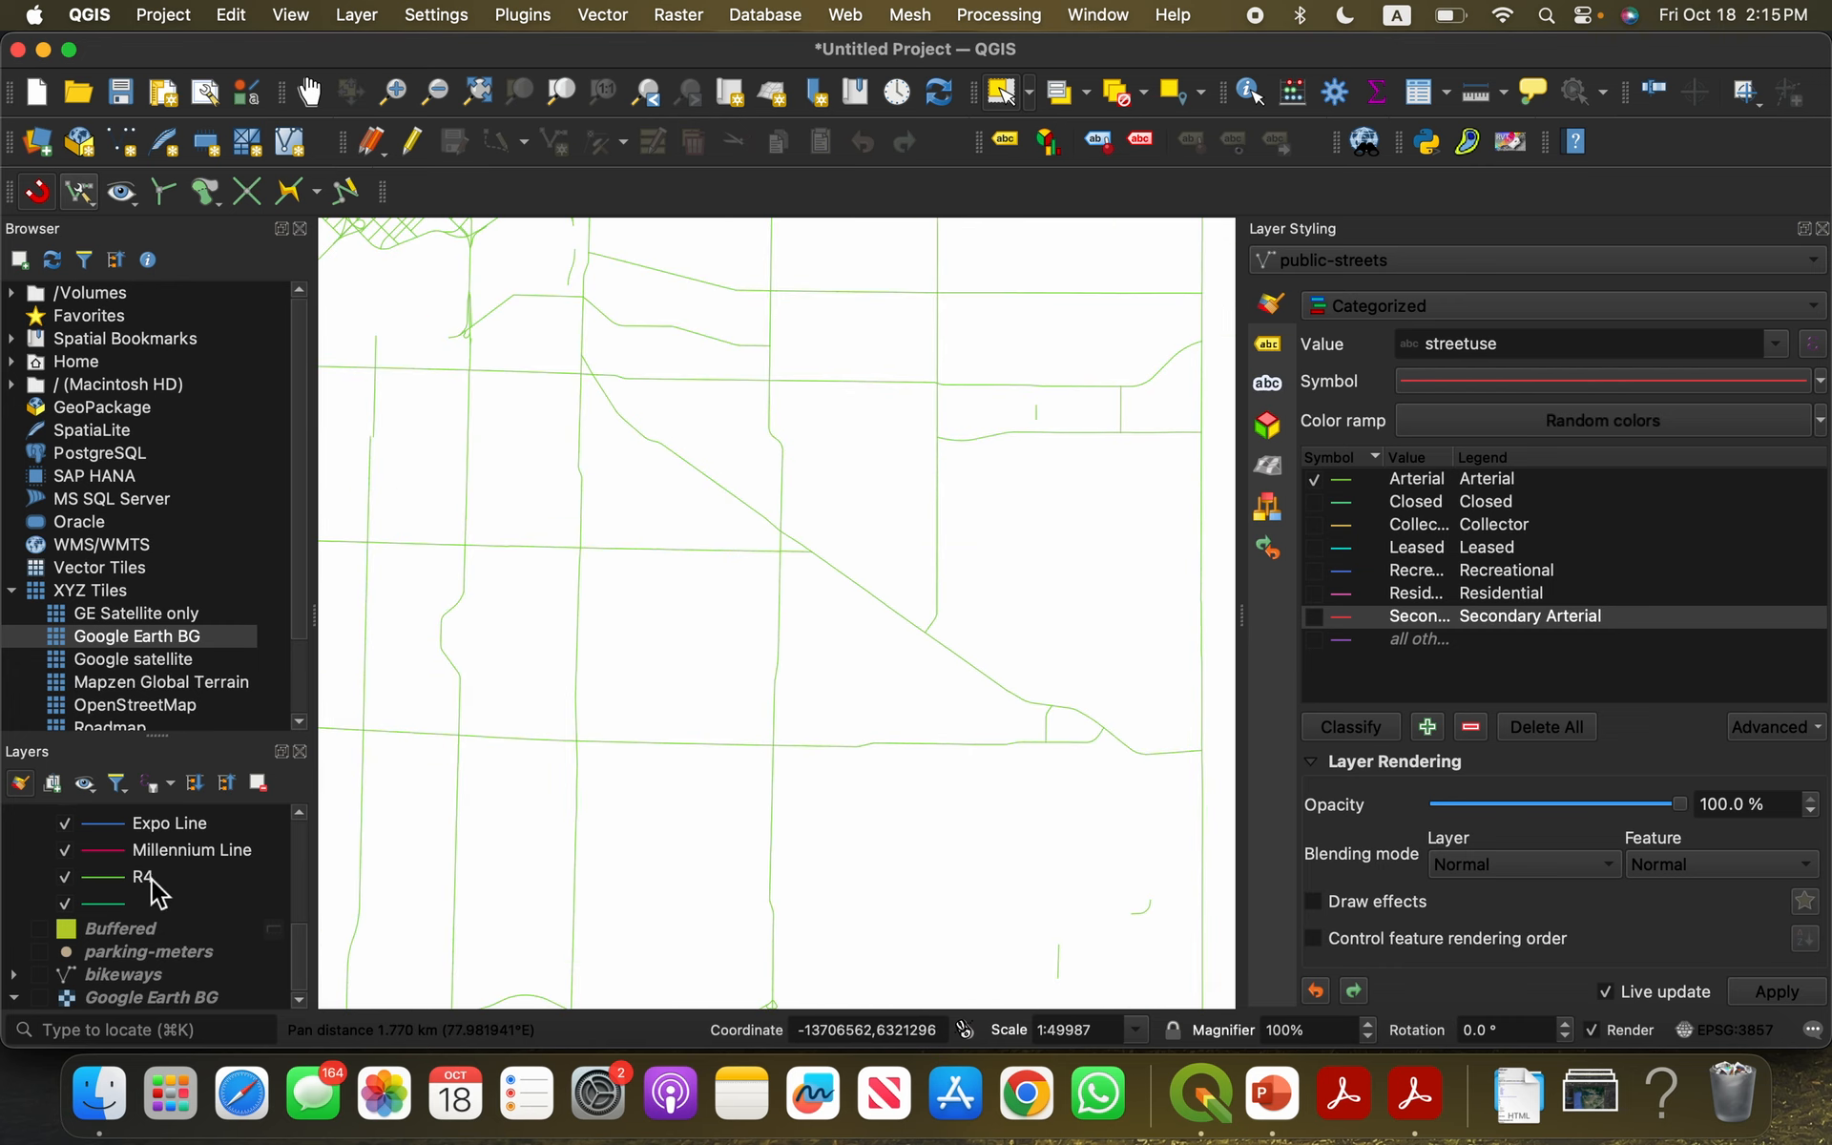
Step: Select the rapid-transit-lines layer and start adding a line feature in Stream Digitizing mode
{"action": "left_click_drag", "start_coordinate": [289, 950], "coordinate": [306, 927]}
{"action": "left_click", "coordinate": [162, 852]}
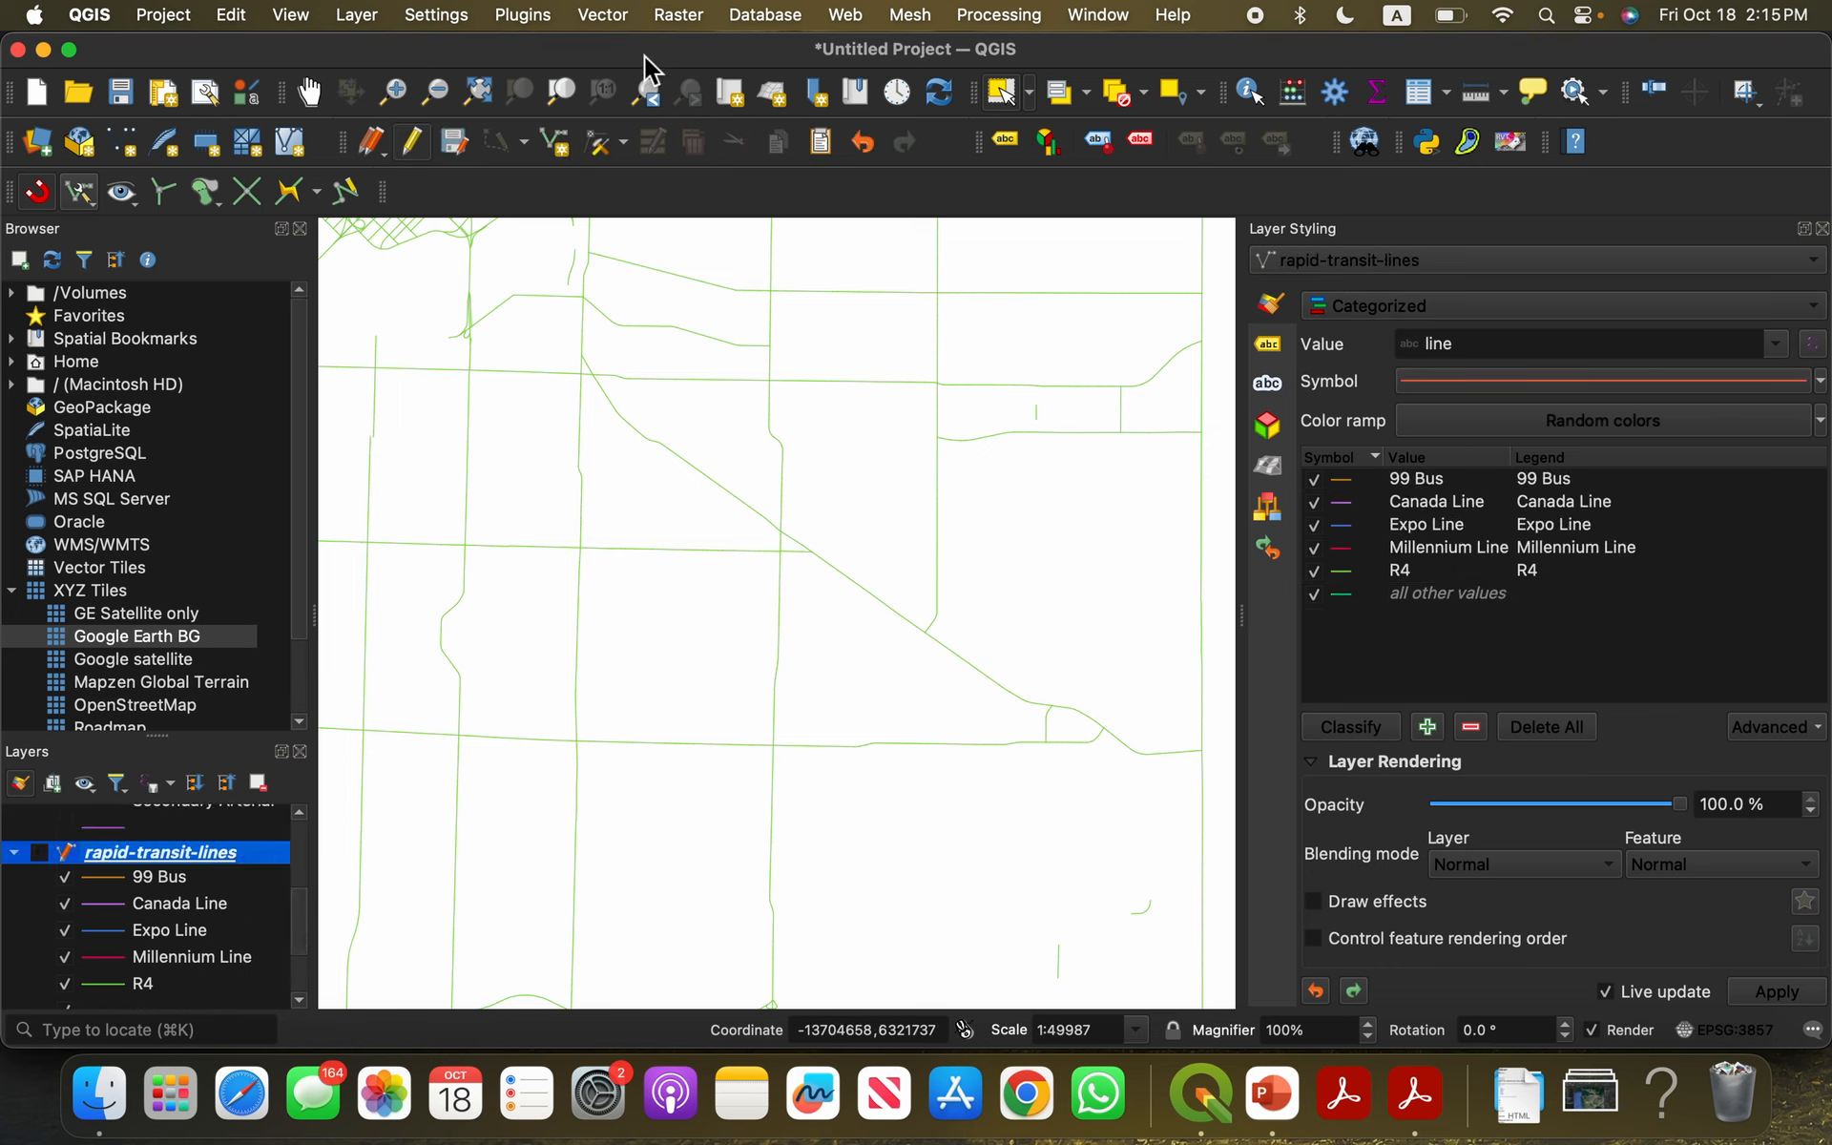
{"action": "left_click", "coordinate": [551, 148]}
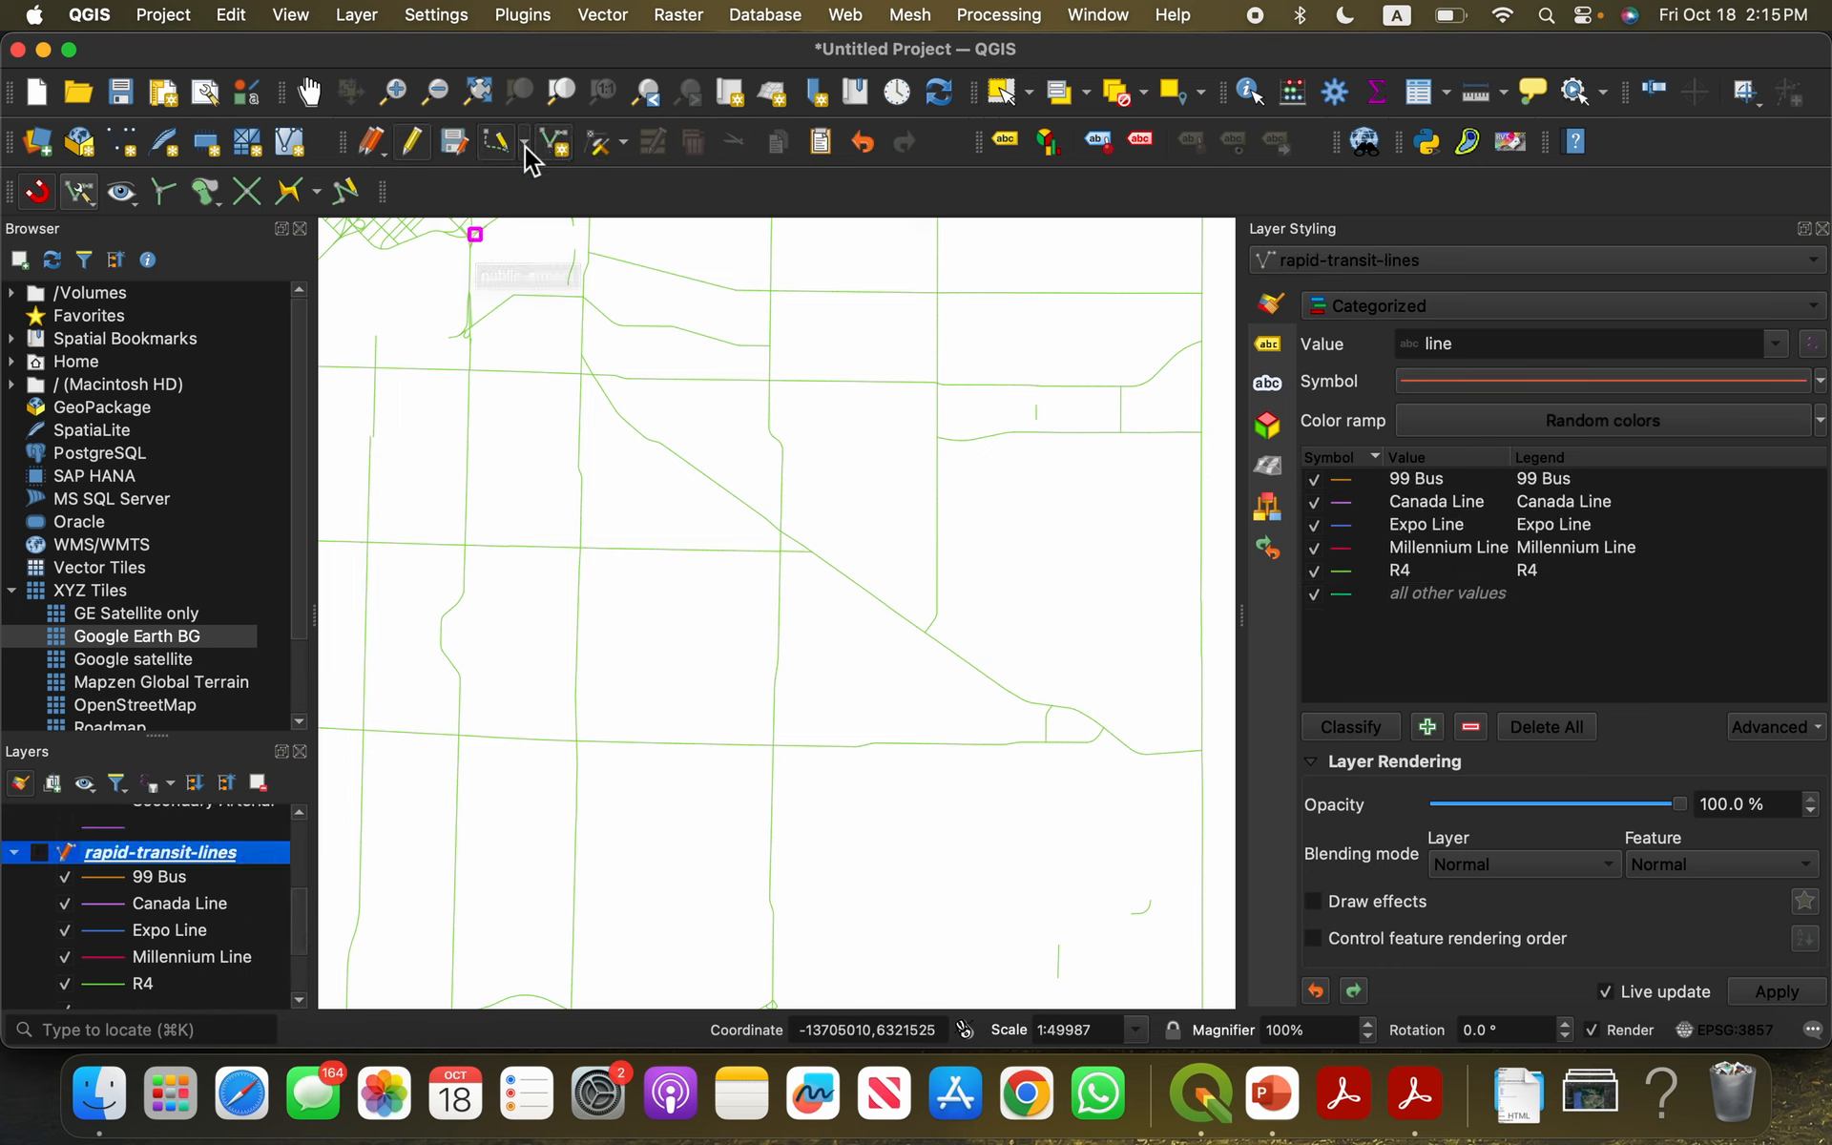
{"action": "left_click", "coordinate": [531, 150]}
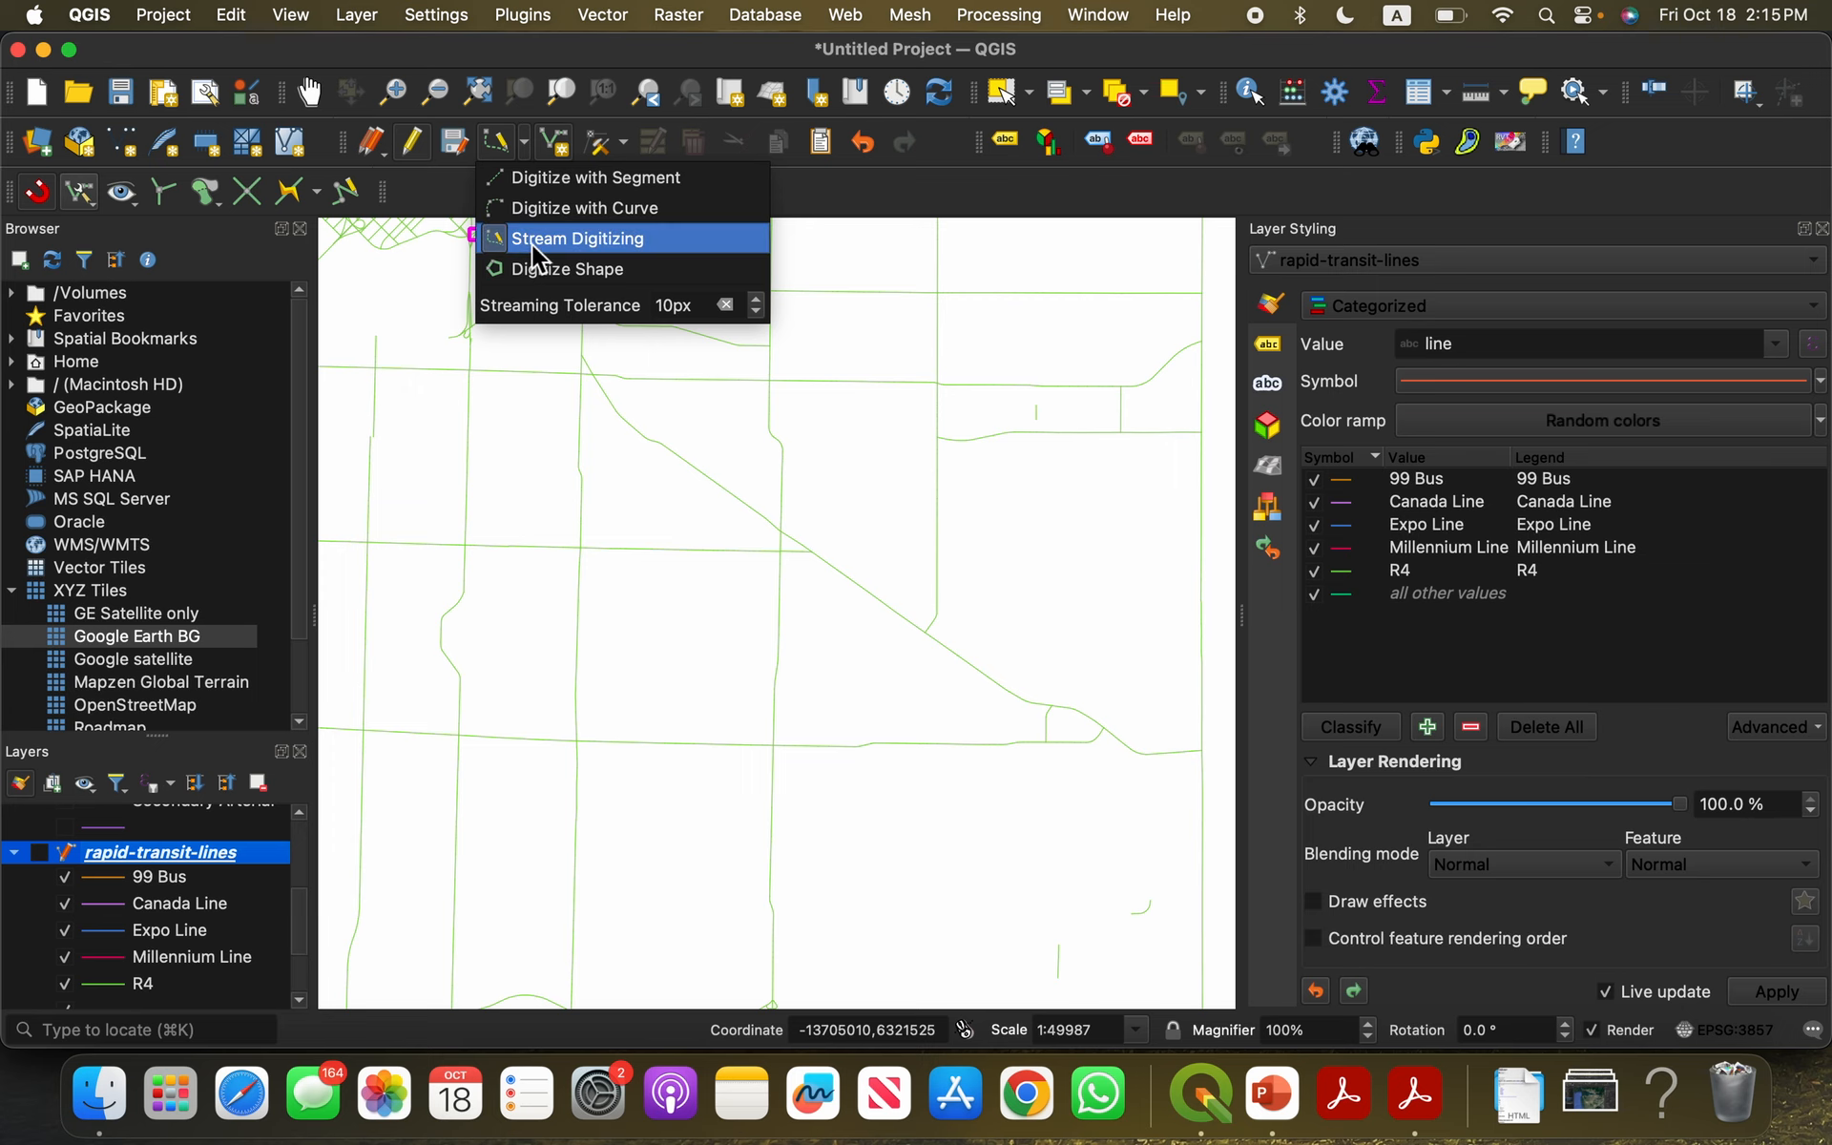
{"action": "left_click", "coordinate": [525, 141]}
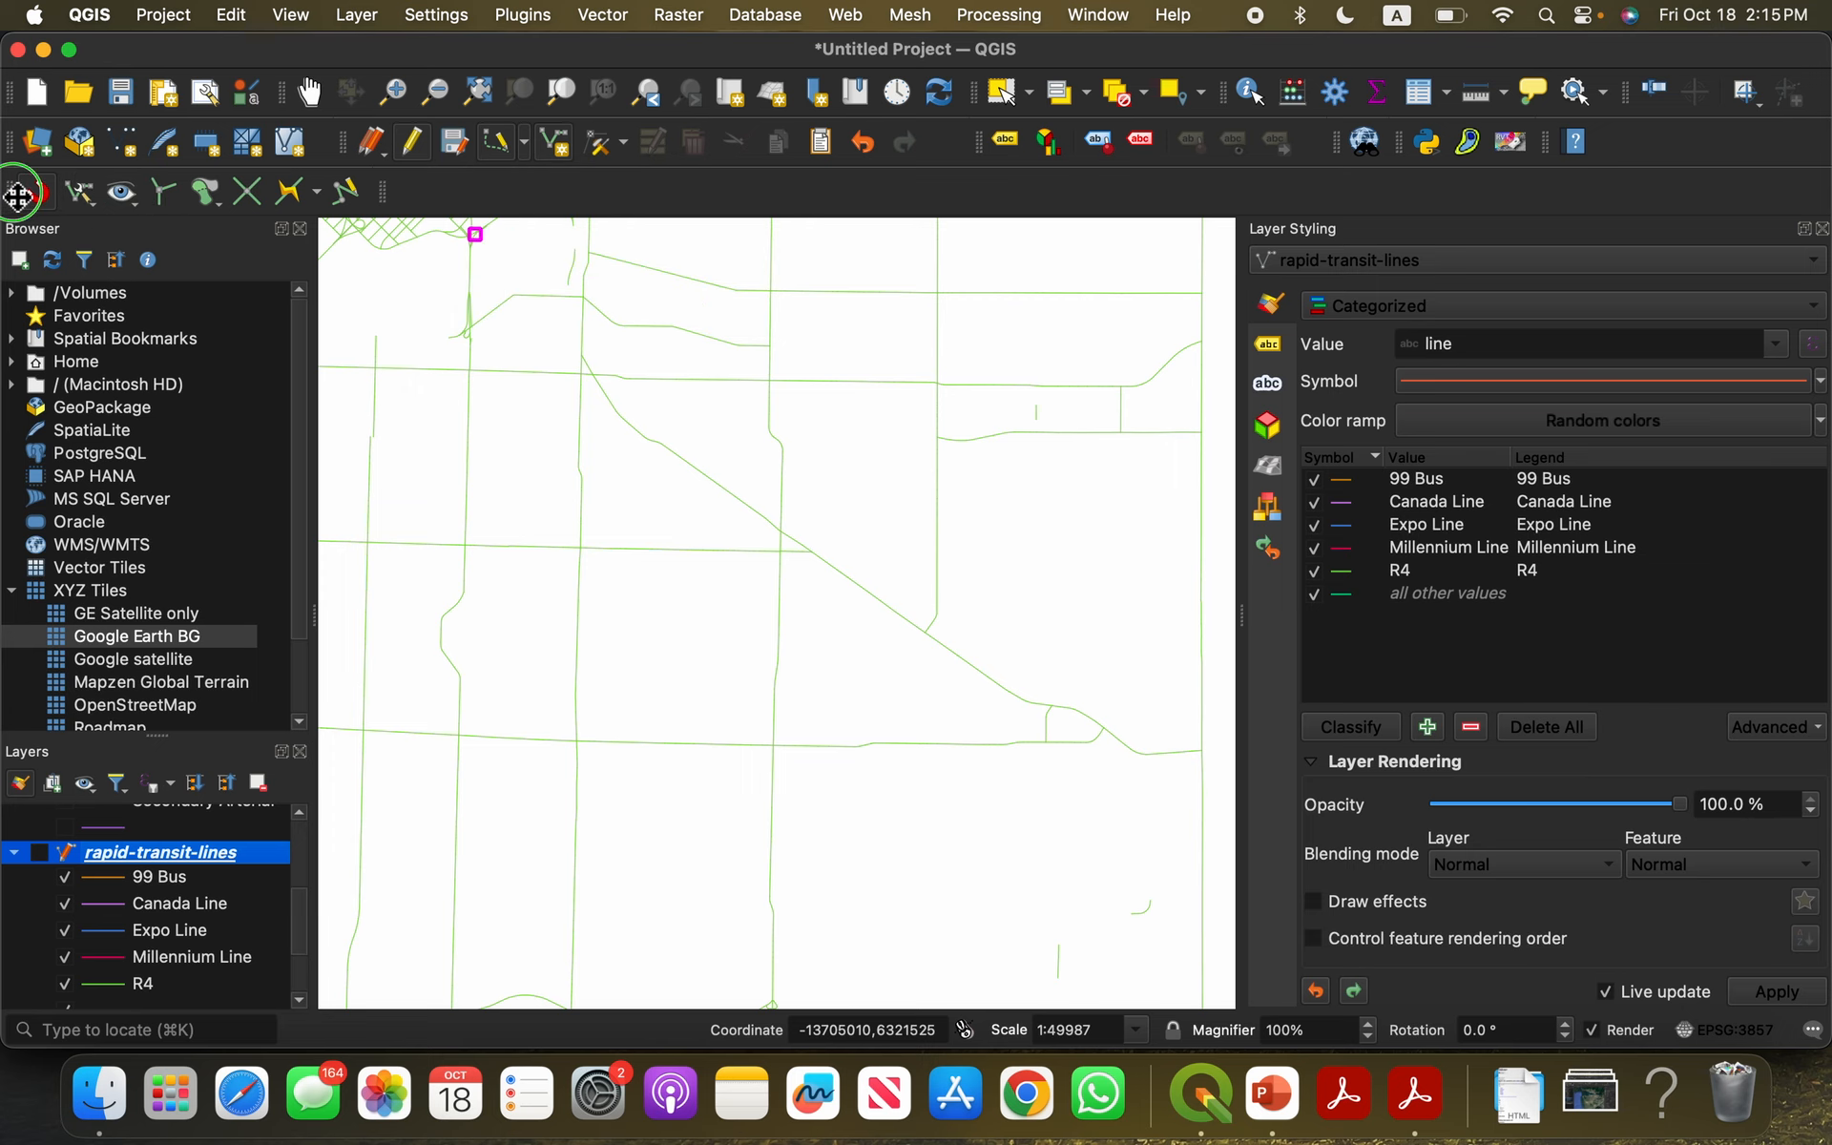
{"action": "right_click", "coordinate": [19, 195]}
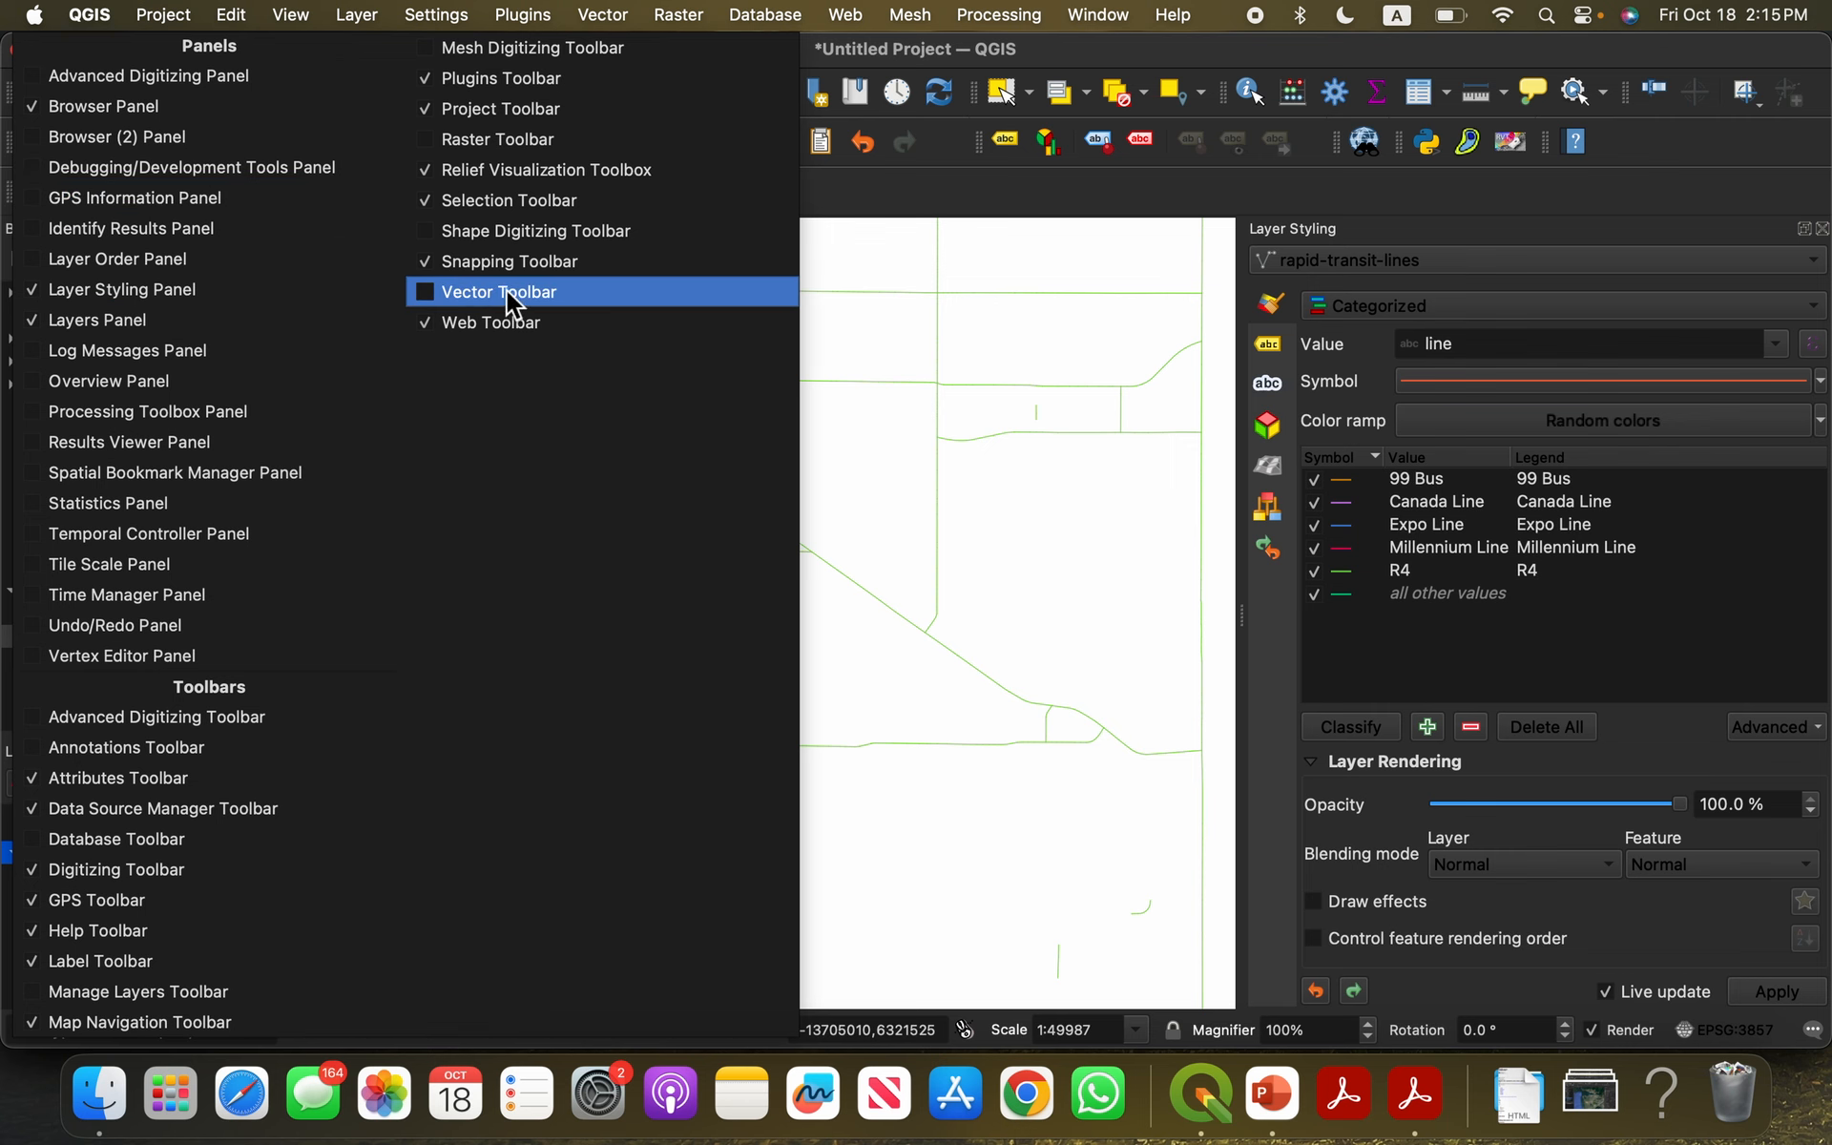
{"action": "left_click", "coordinate": [821, 201]}
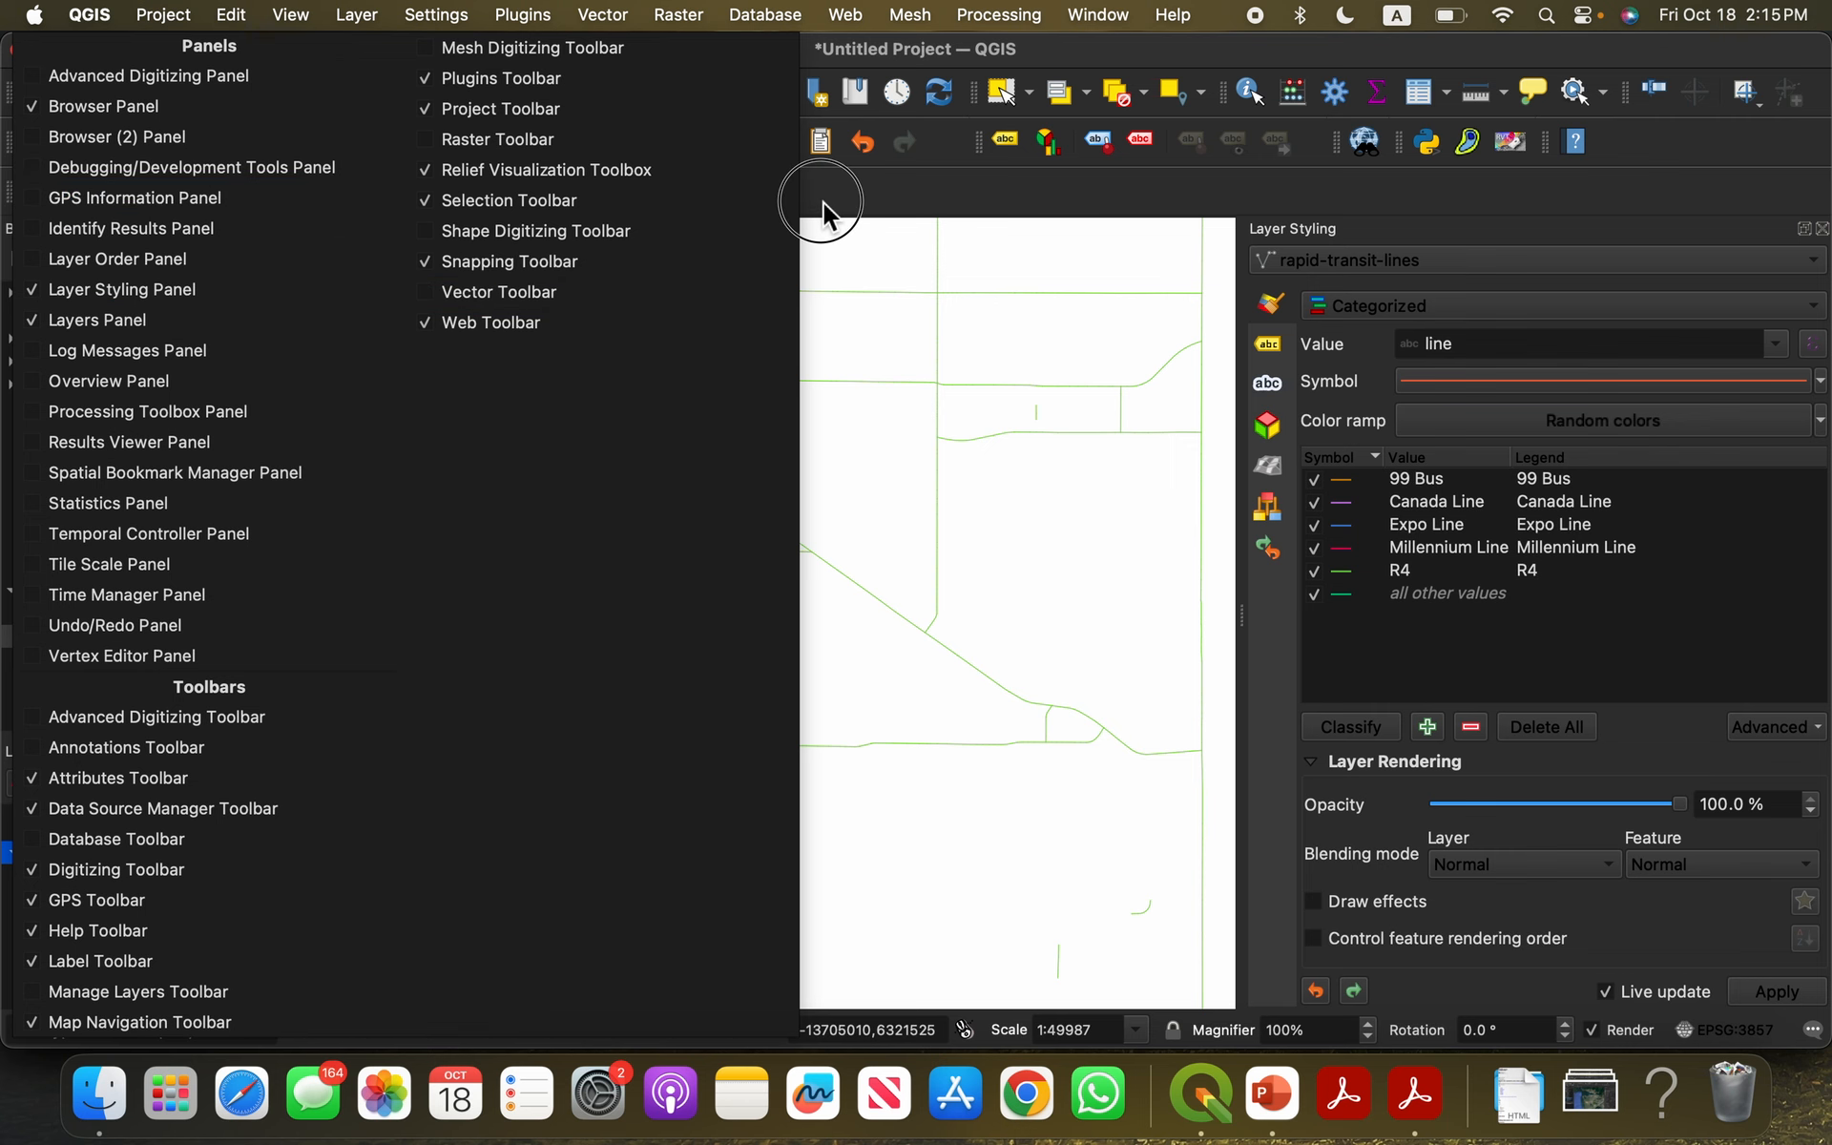
{"action": "right_click", "coordinate": [644, 202]}
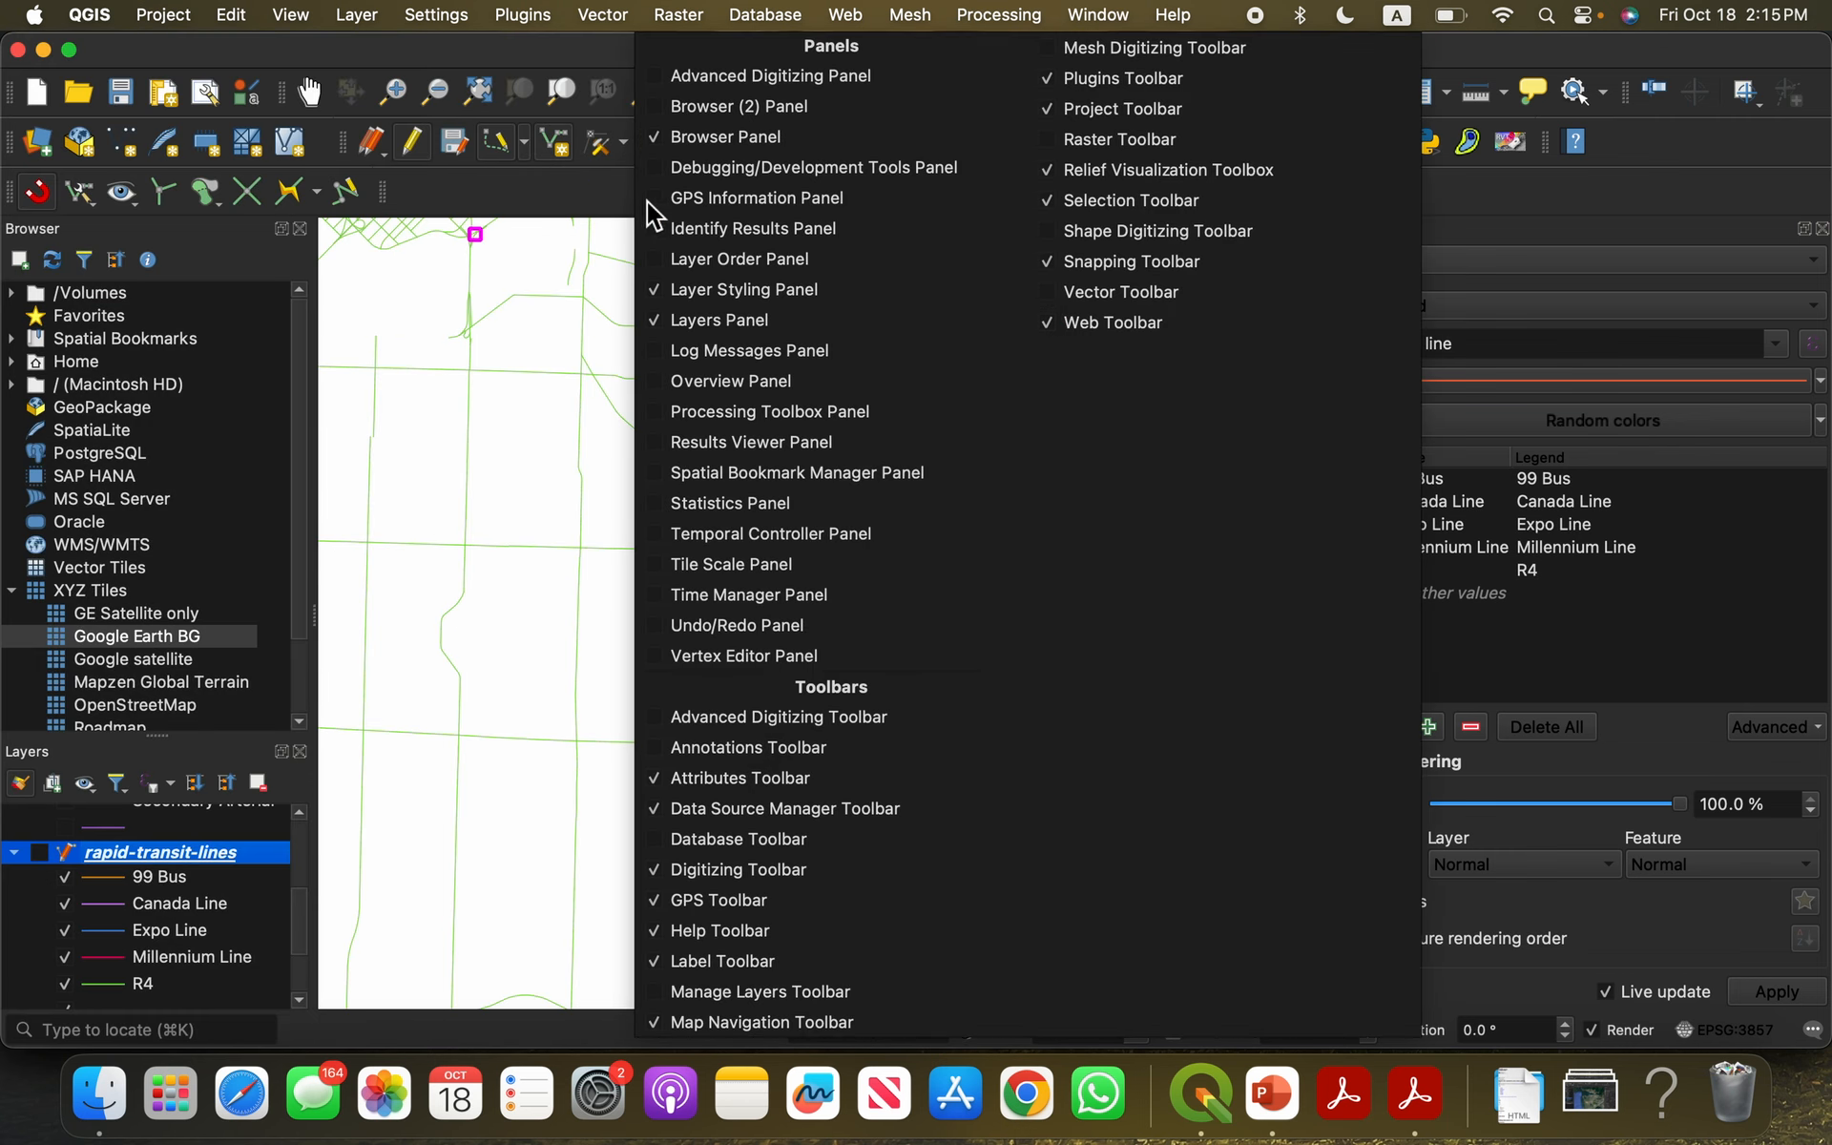
{"action": "left_click", "coordinate": [568, 218]}
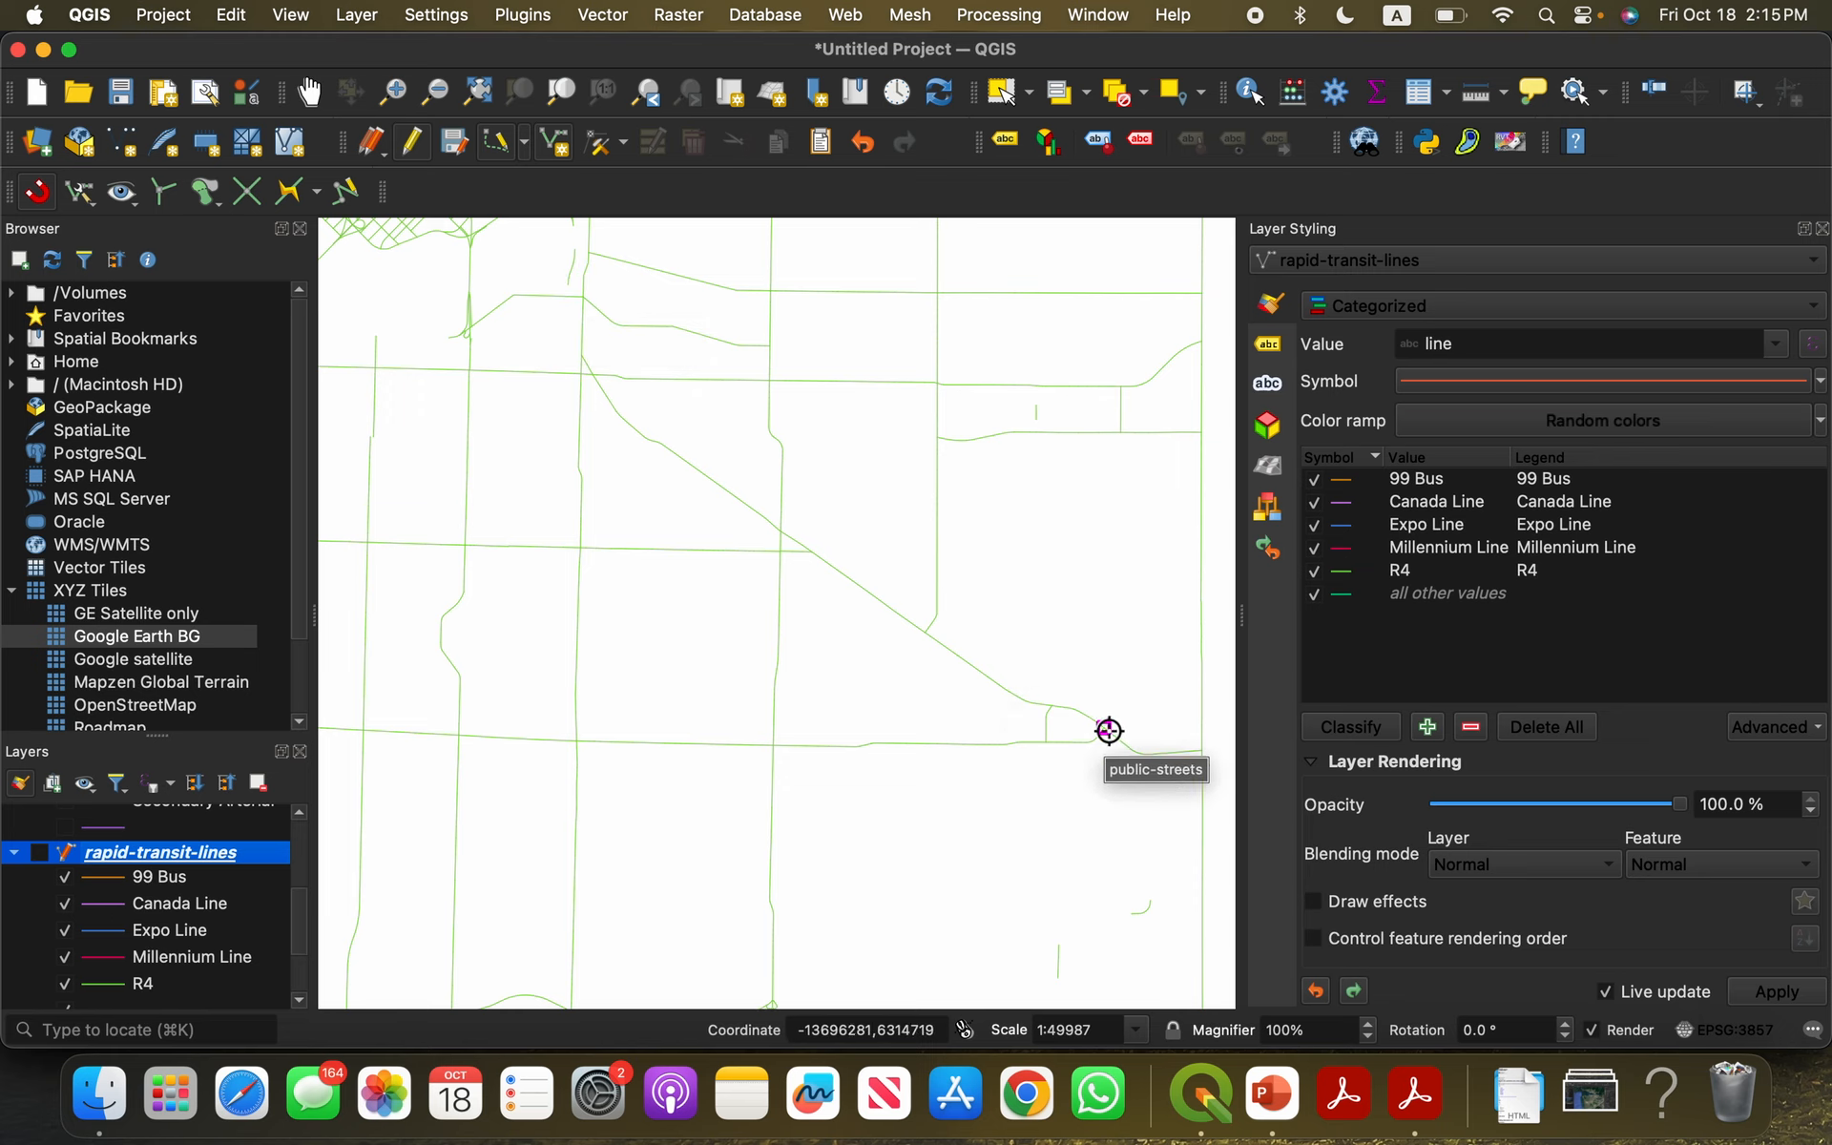
Step: Stream-digitize a line with the value hbhb westward along the arterial from its curved eastern junction, and rebuild the rapid-transit-lines categories
{"action": "left_click_drag", "start_coordinate": [1106, 731], "coordinate": [950, 749]}
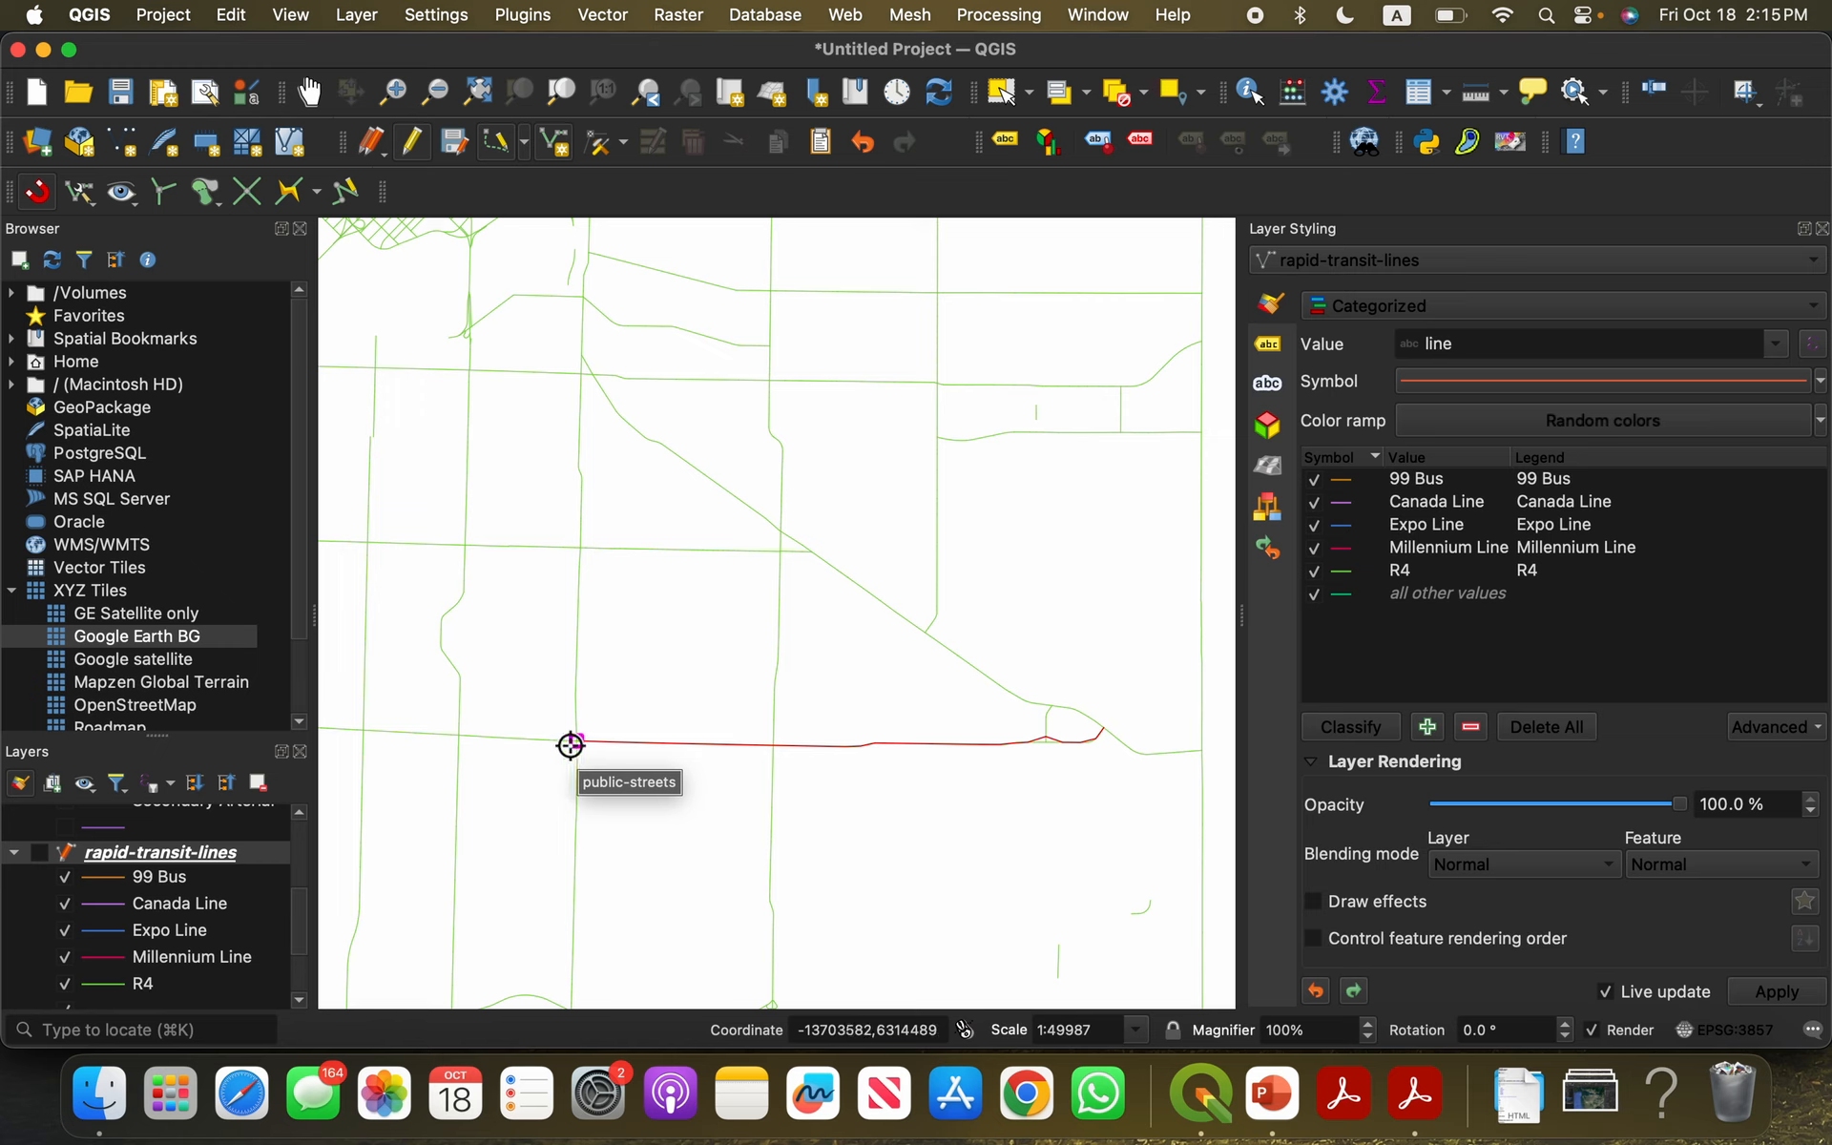
{"action": "right_click", "coordinate": [377, 739]}
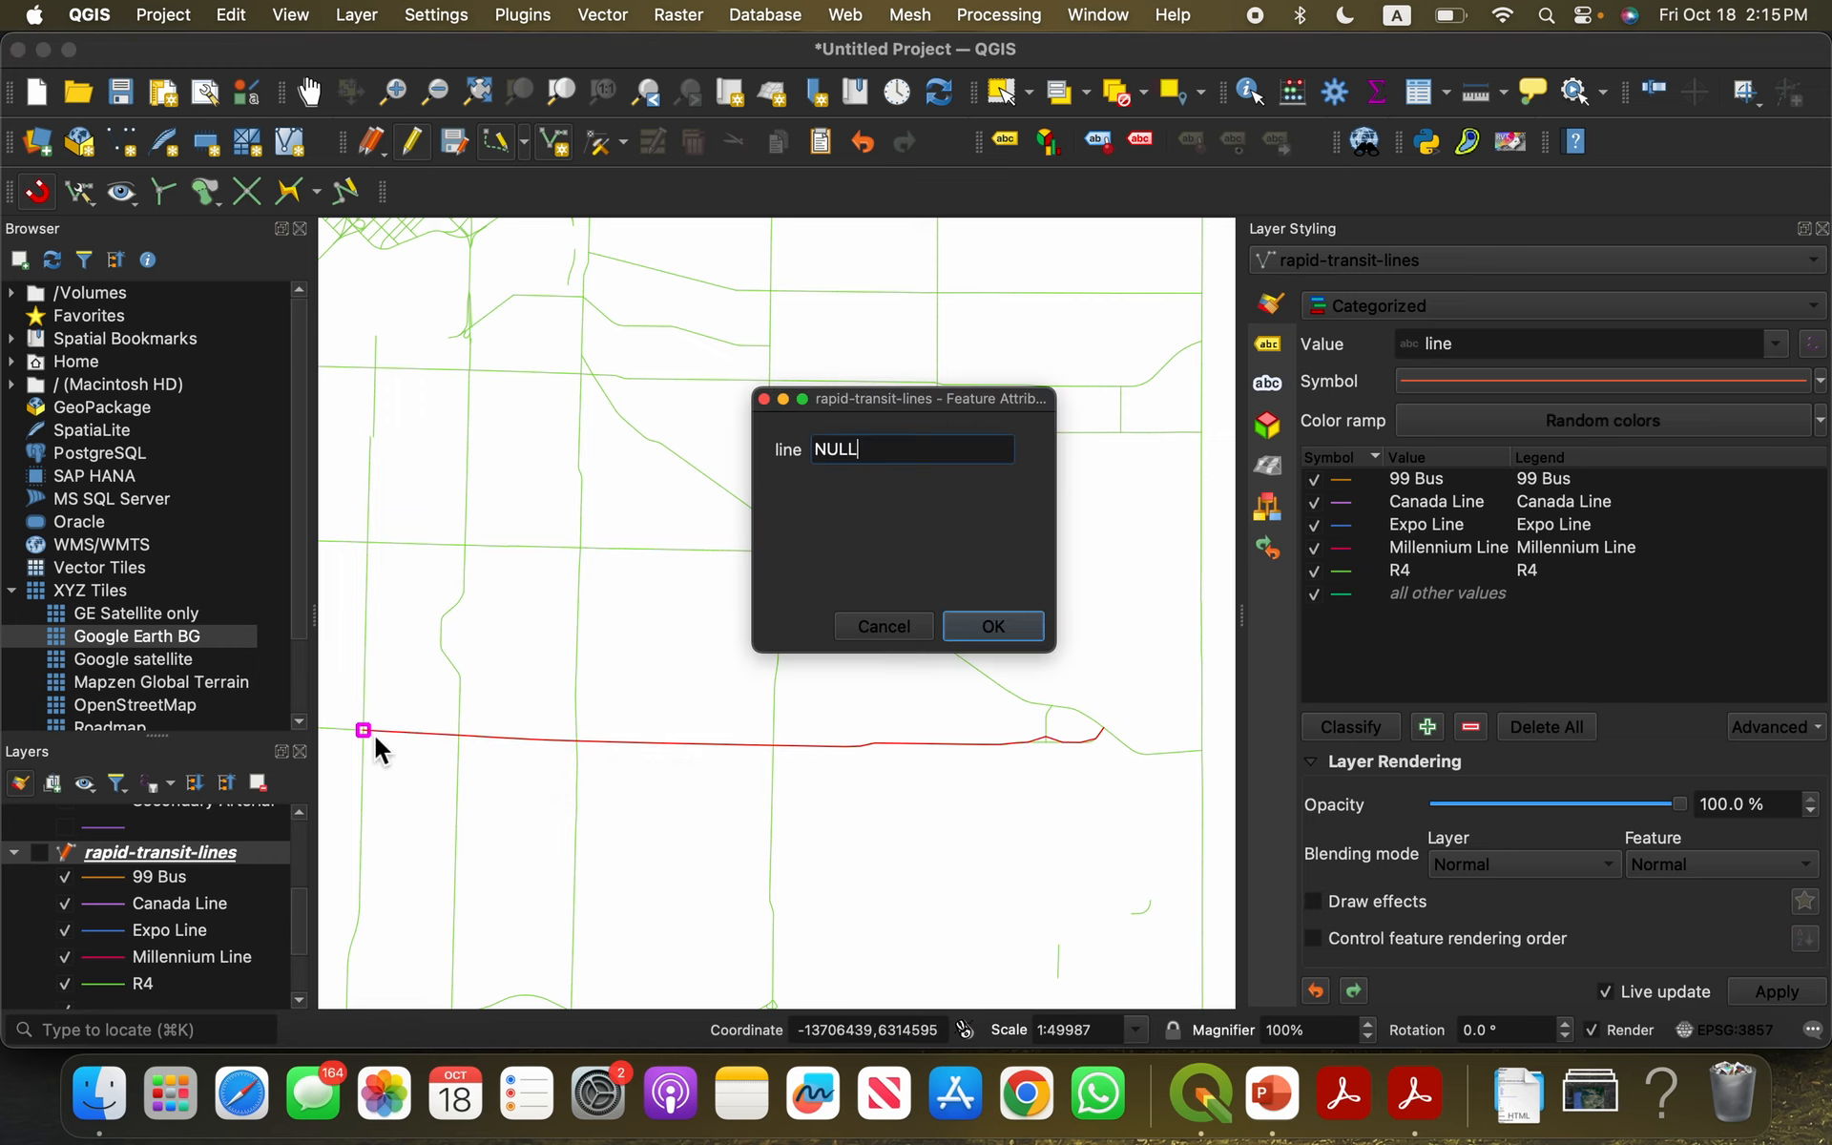
{"action": "left_click_drag", "start_coordinate": [913, 450], "coordinate": [786, 441]}
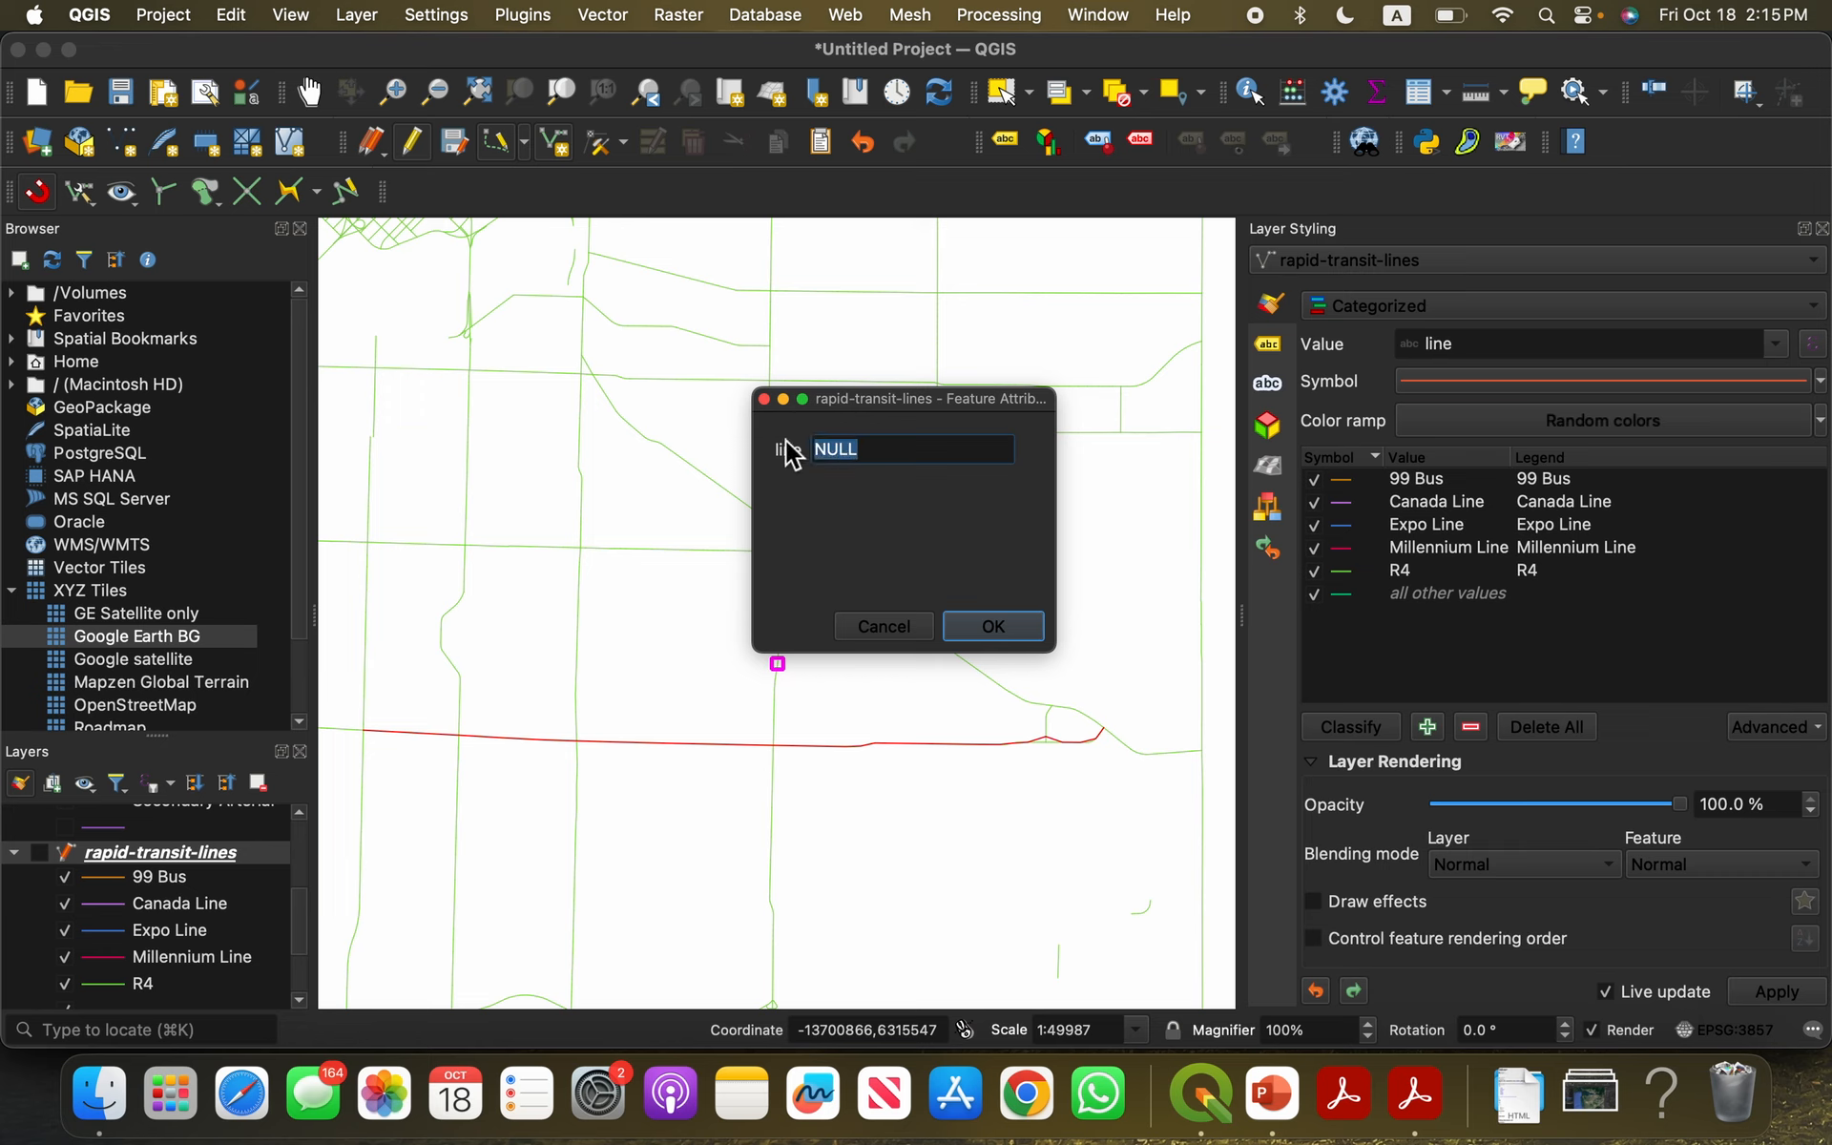
{"action": "key", "text": "Return"}
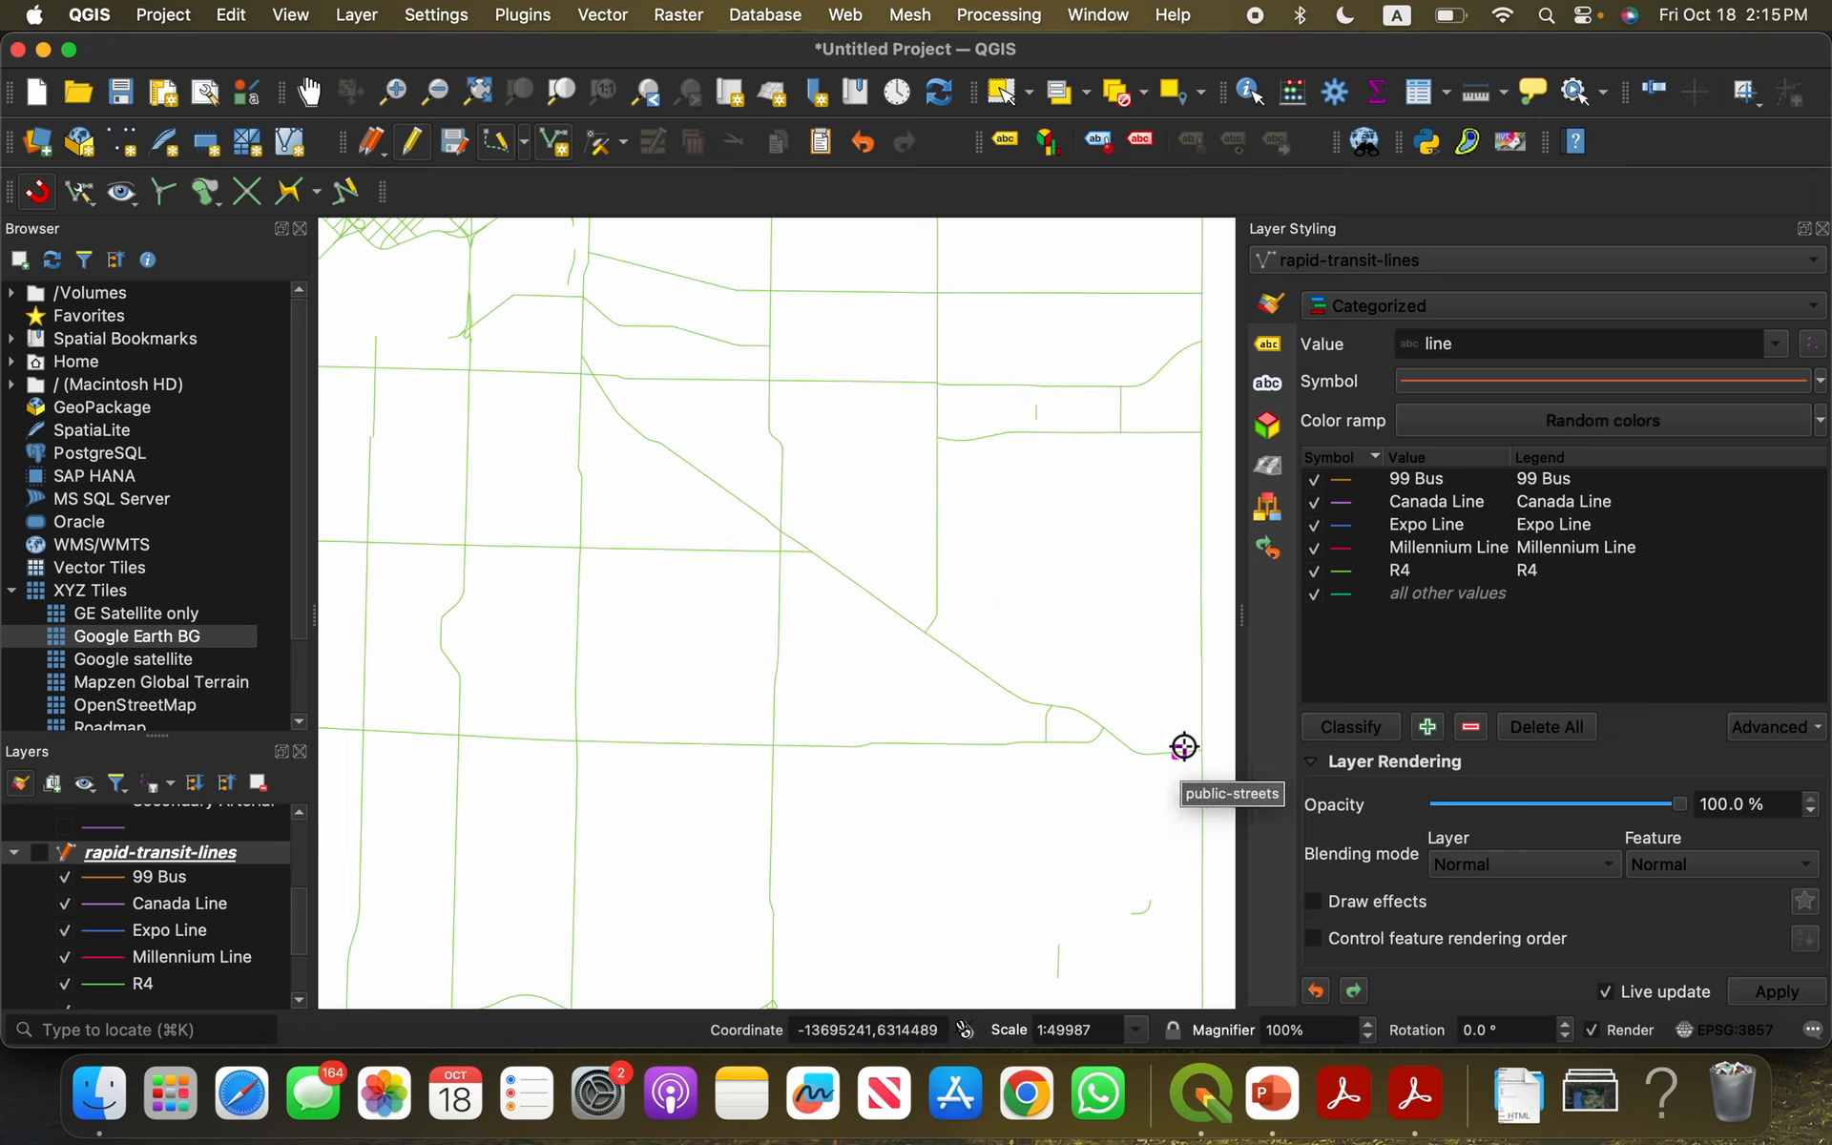
{"action": "left_click", "coordinate": [1503, 733]}
{"action": "left_click", "coordinate": [1364, 727]}
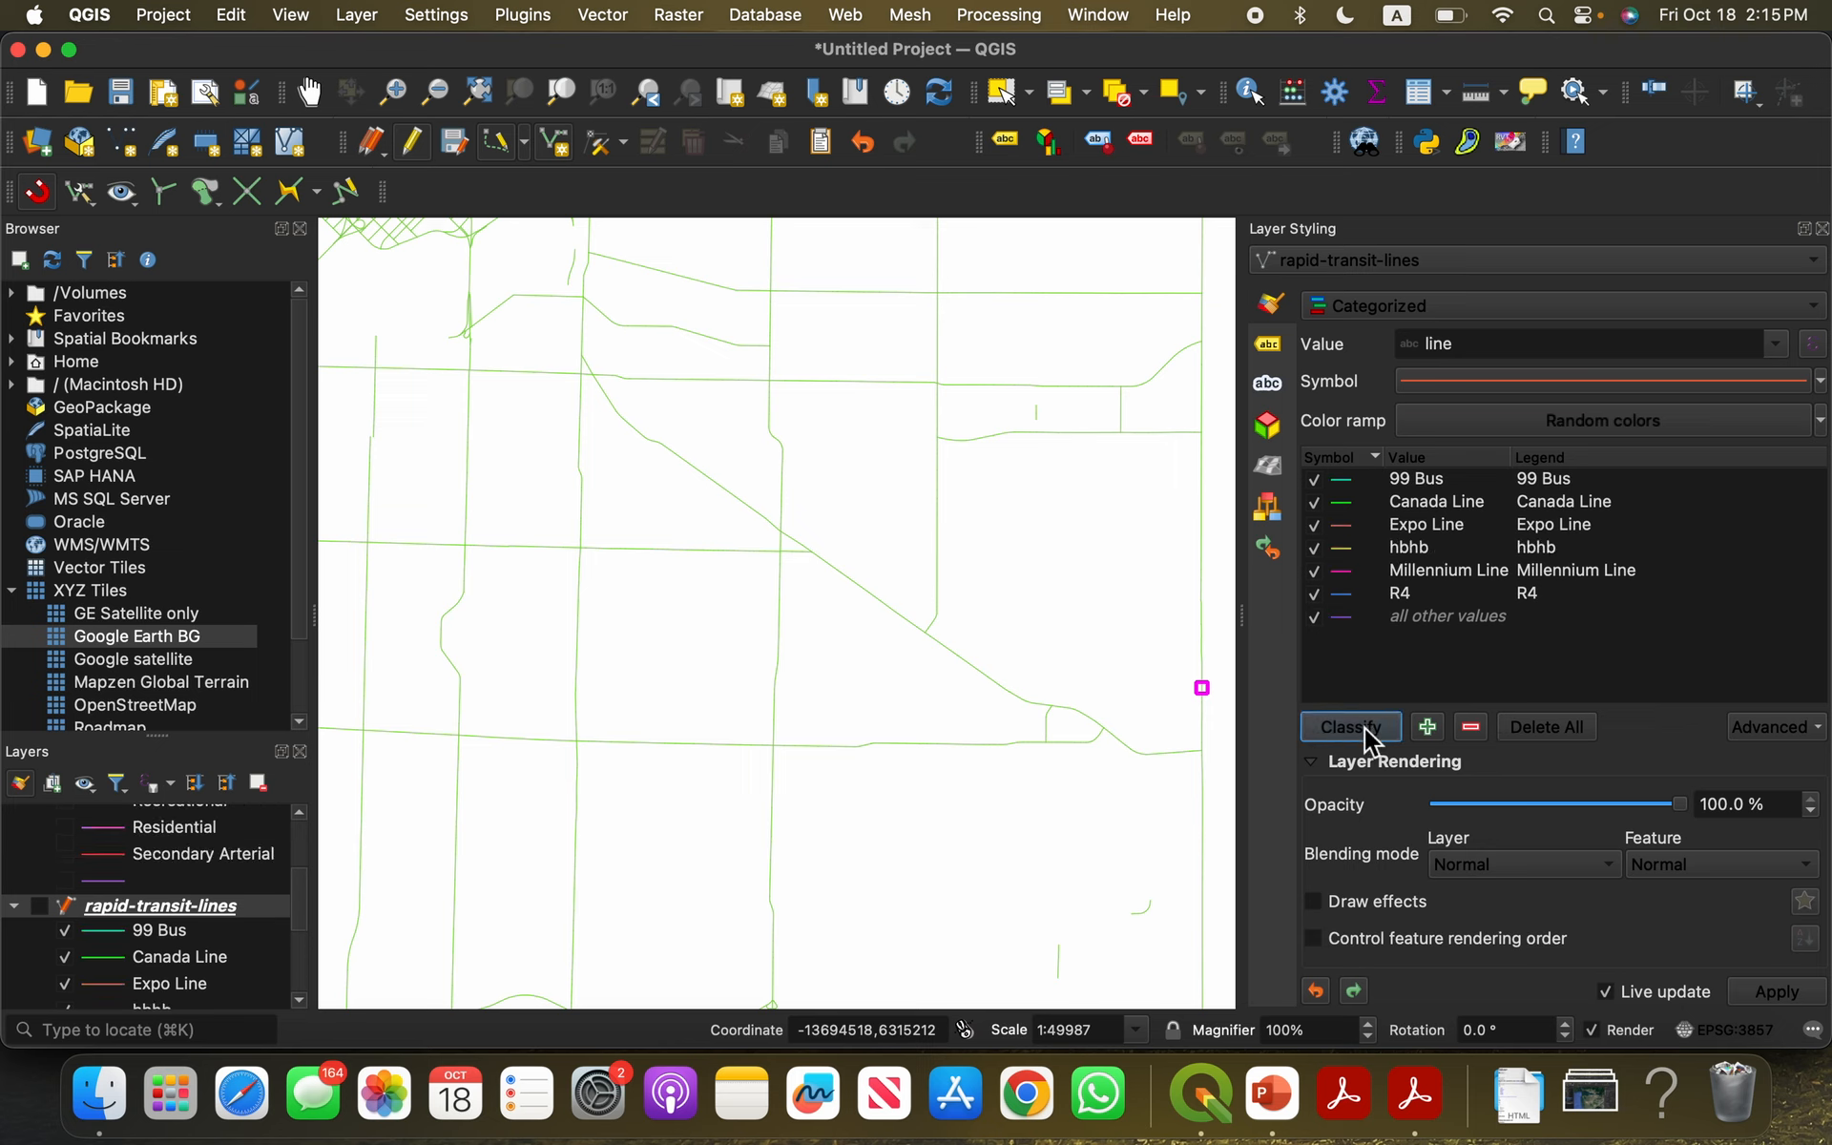
Step: Try to select the newly traced route at its curved eastern end for editing
{"action": "scroll", "coordinate": [1120, 745], "scroll_direction": "up", "scroll_amount": 2}
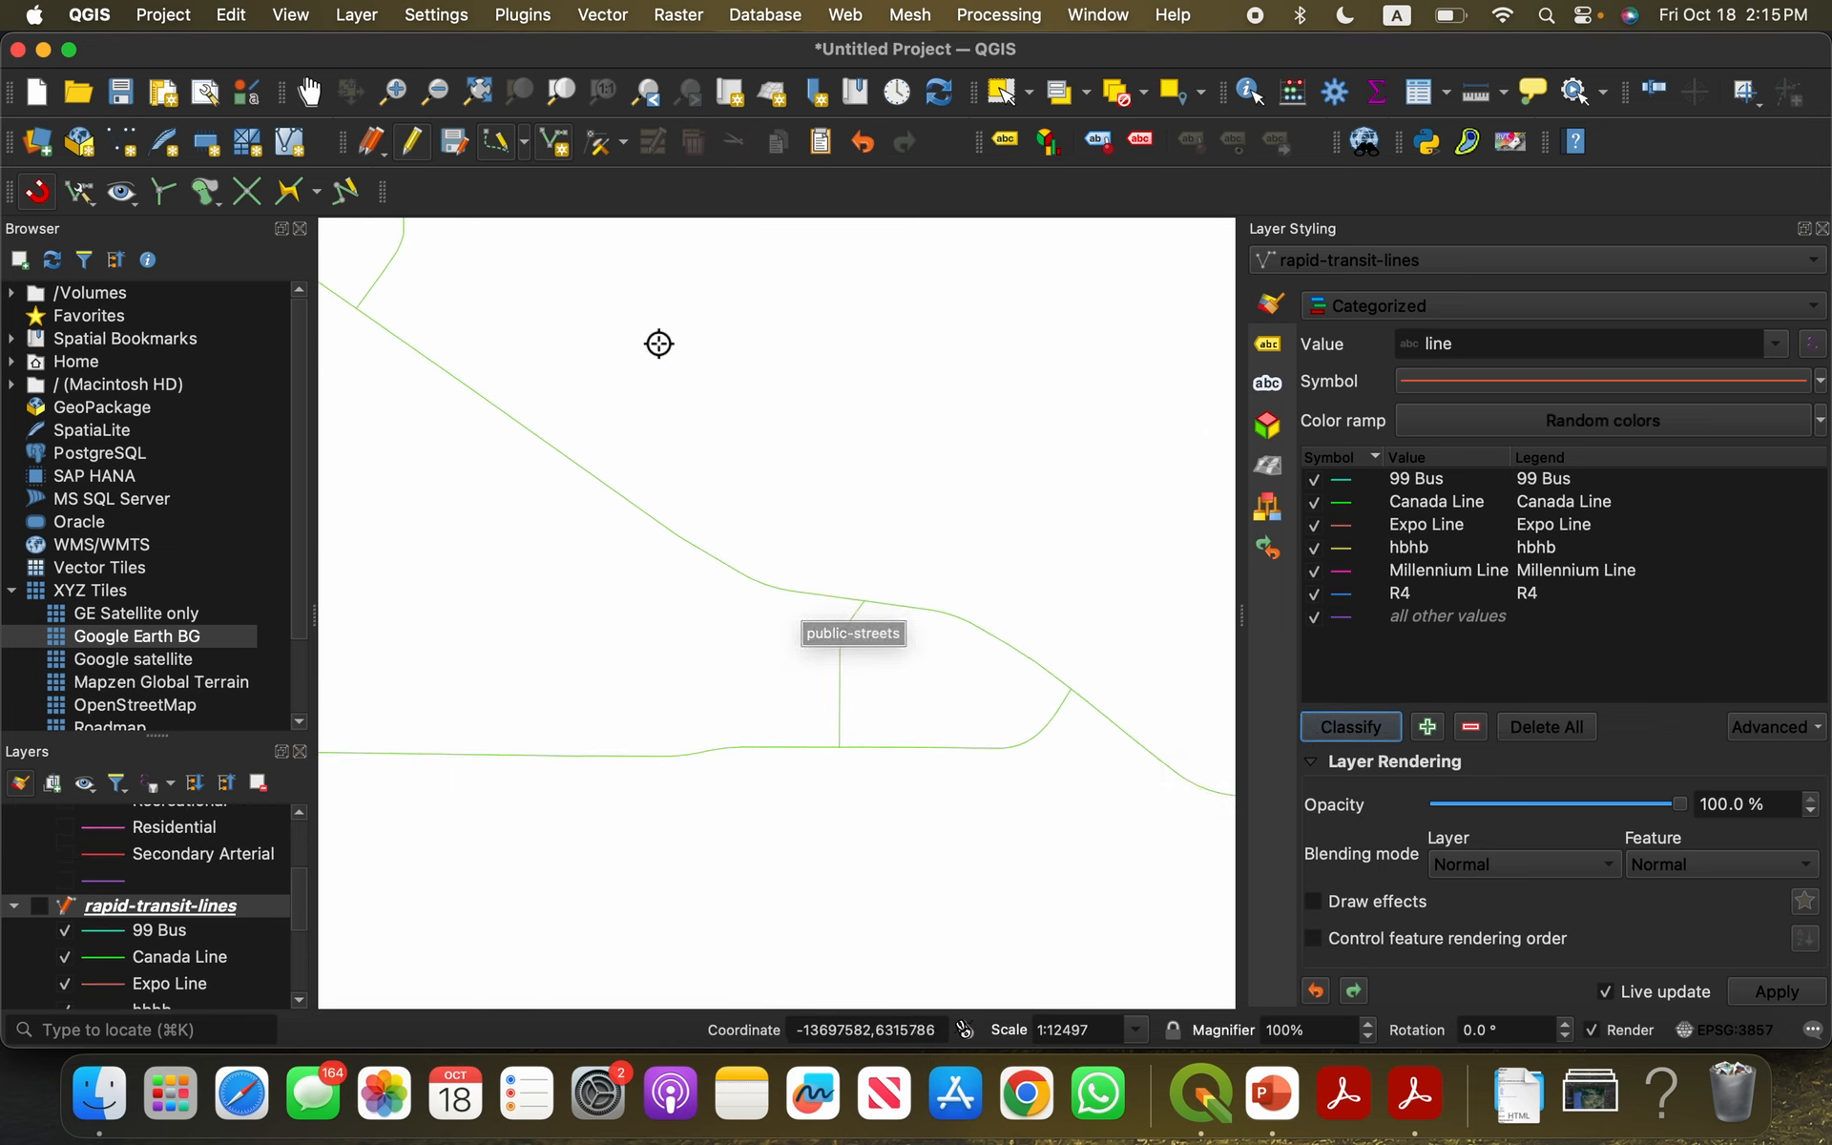
{"action": "left_click", "coordinate": [612, 151]}
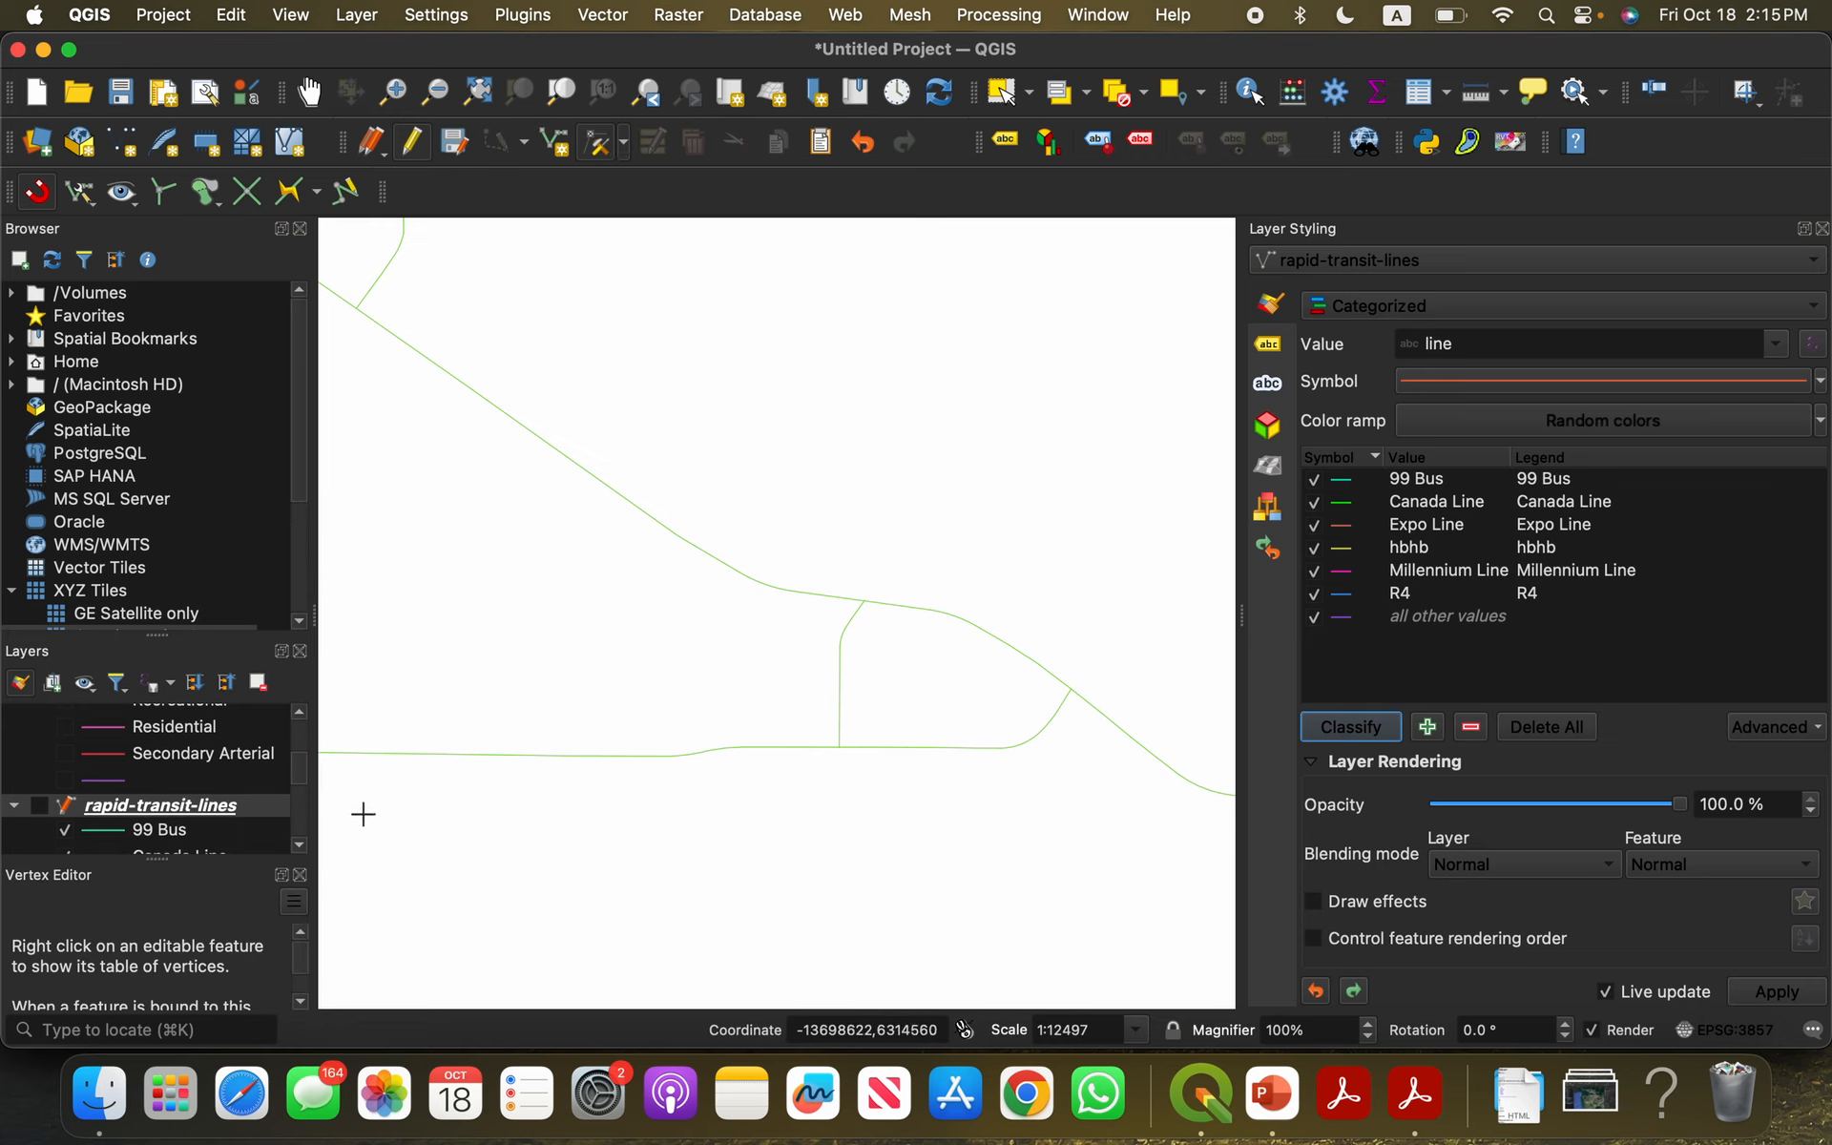
{"action": "left_click", "coordinate": [299, 874]}
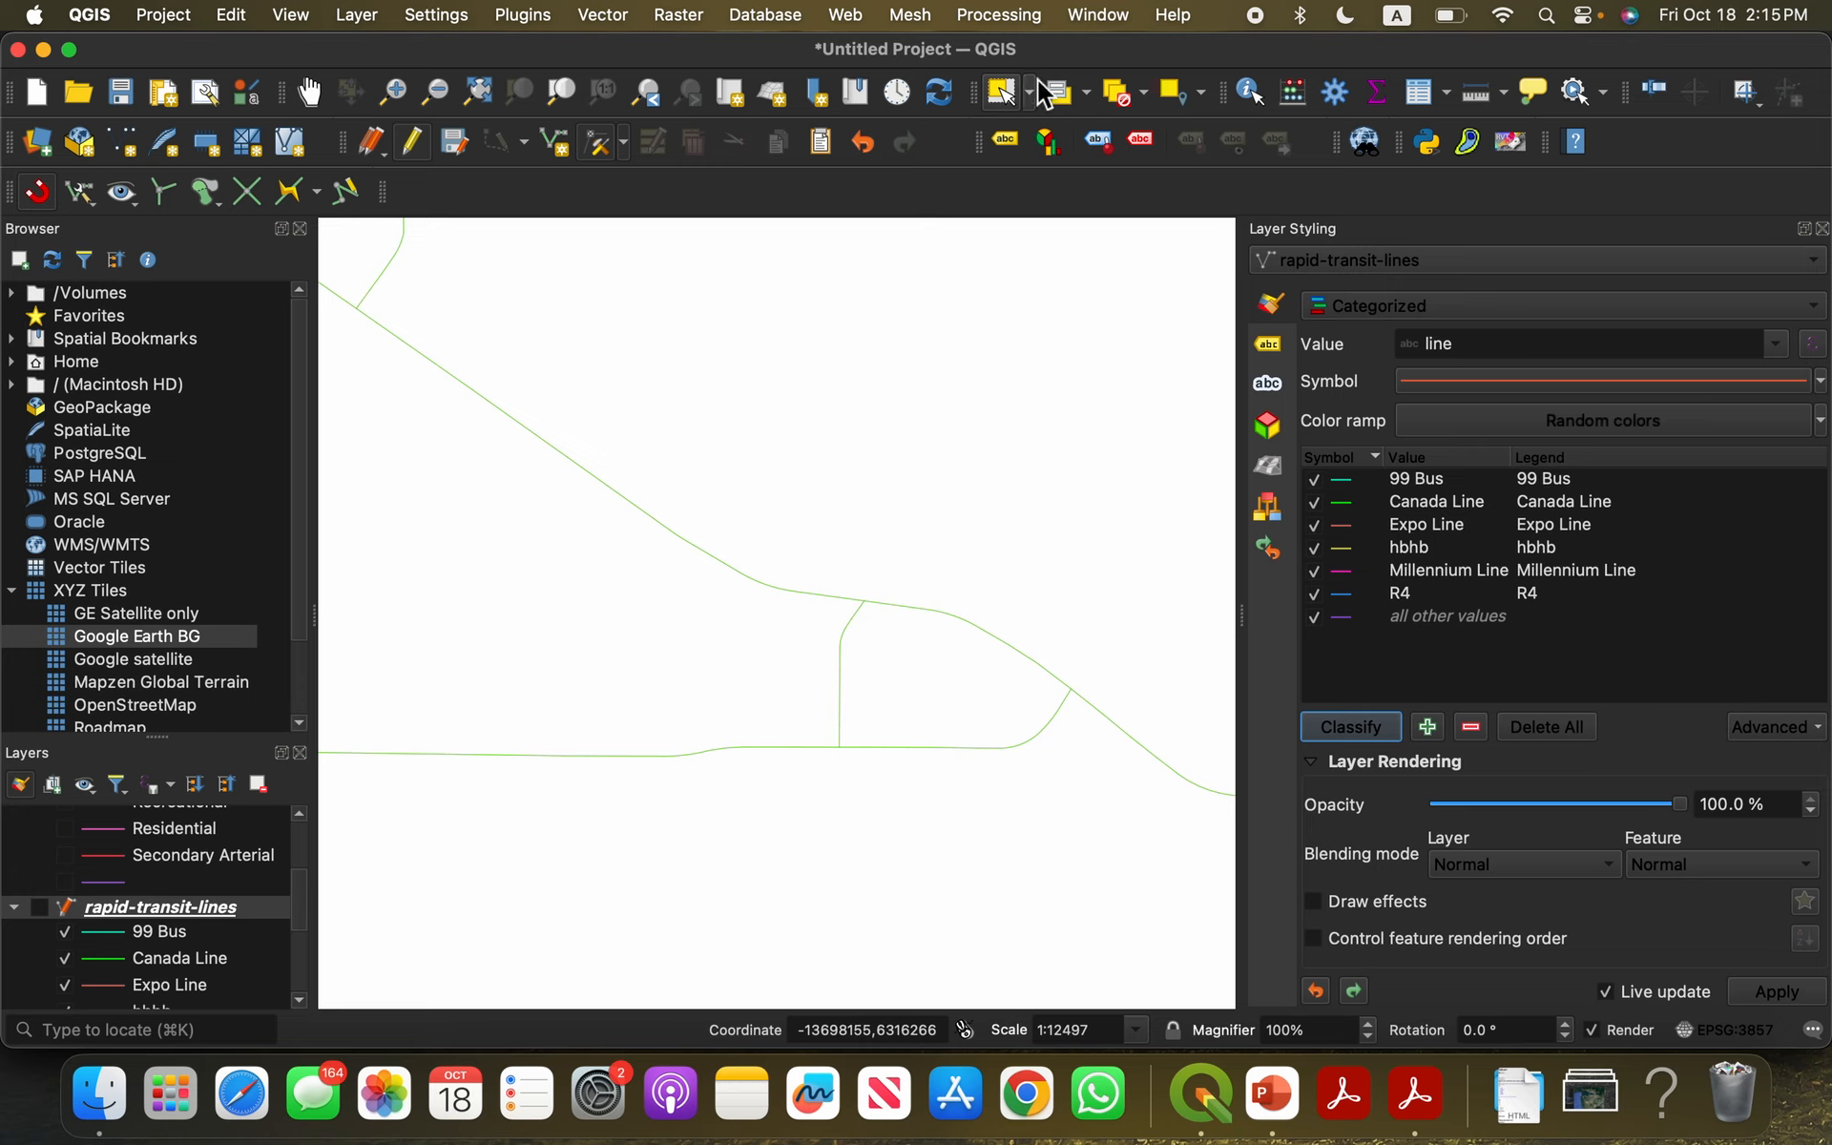
{"action": "left_click", "coordinate": [1014, 91]}
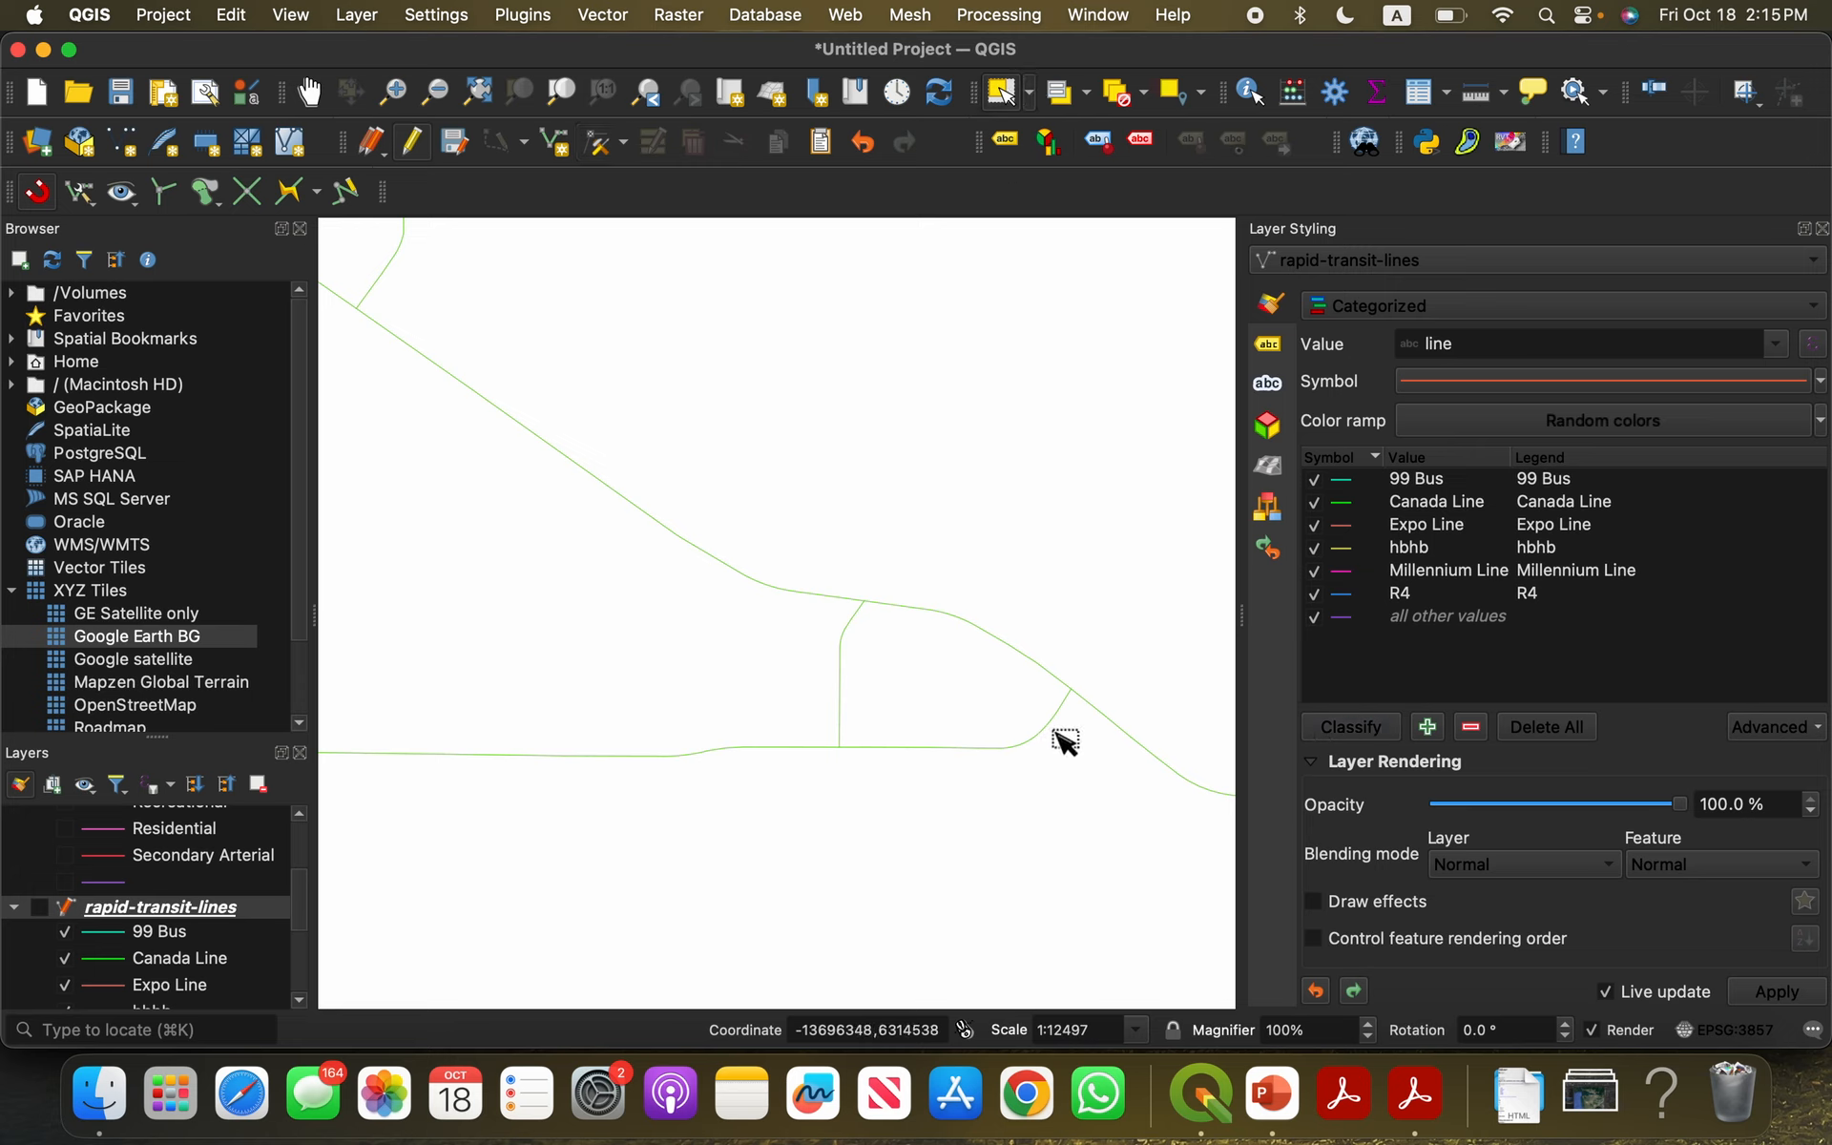
{"action": "left_click", "coordinate": [1053, 731]}
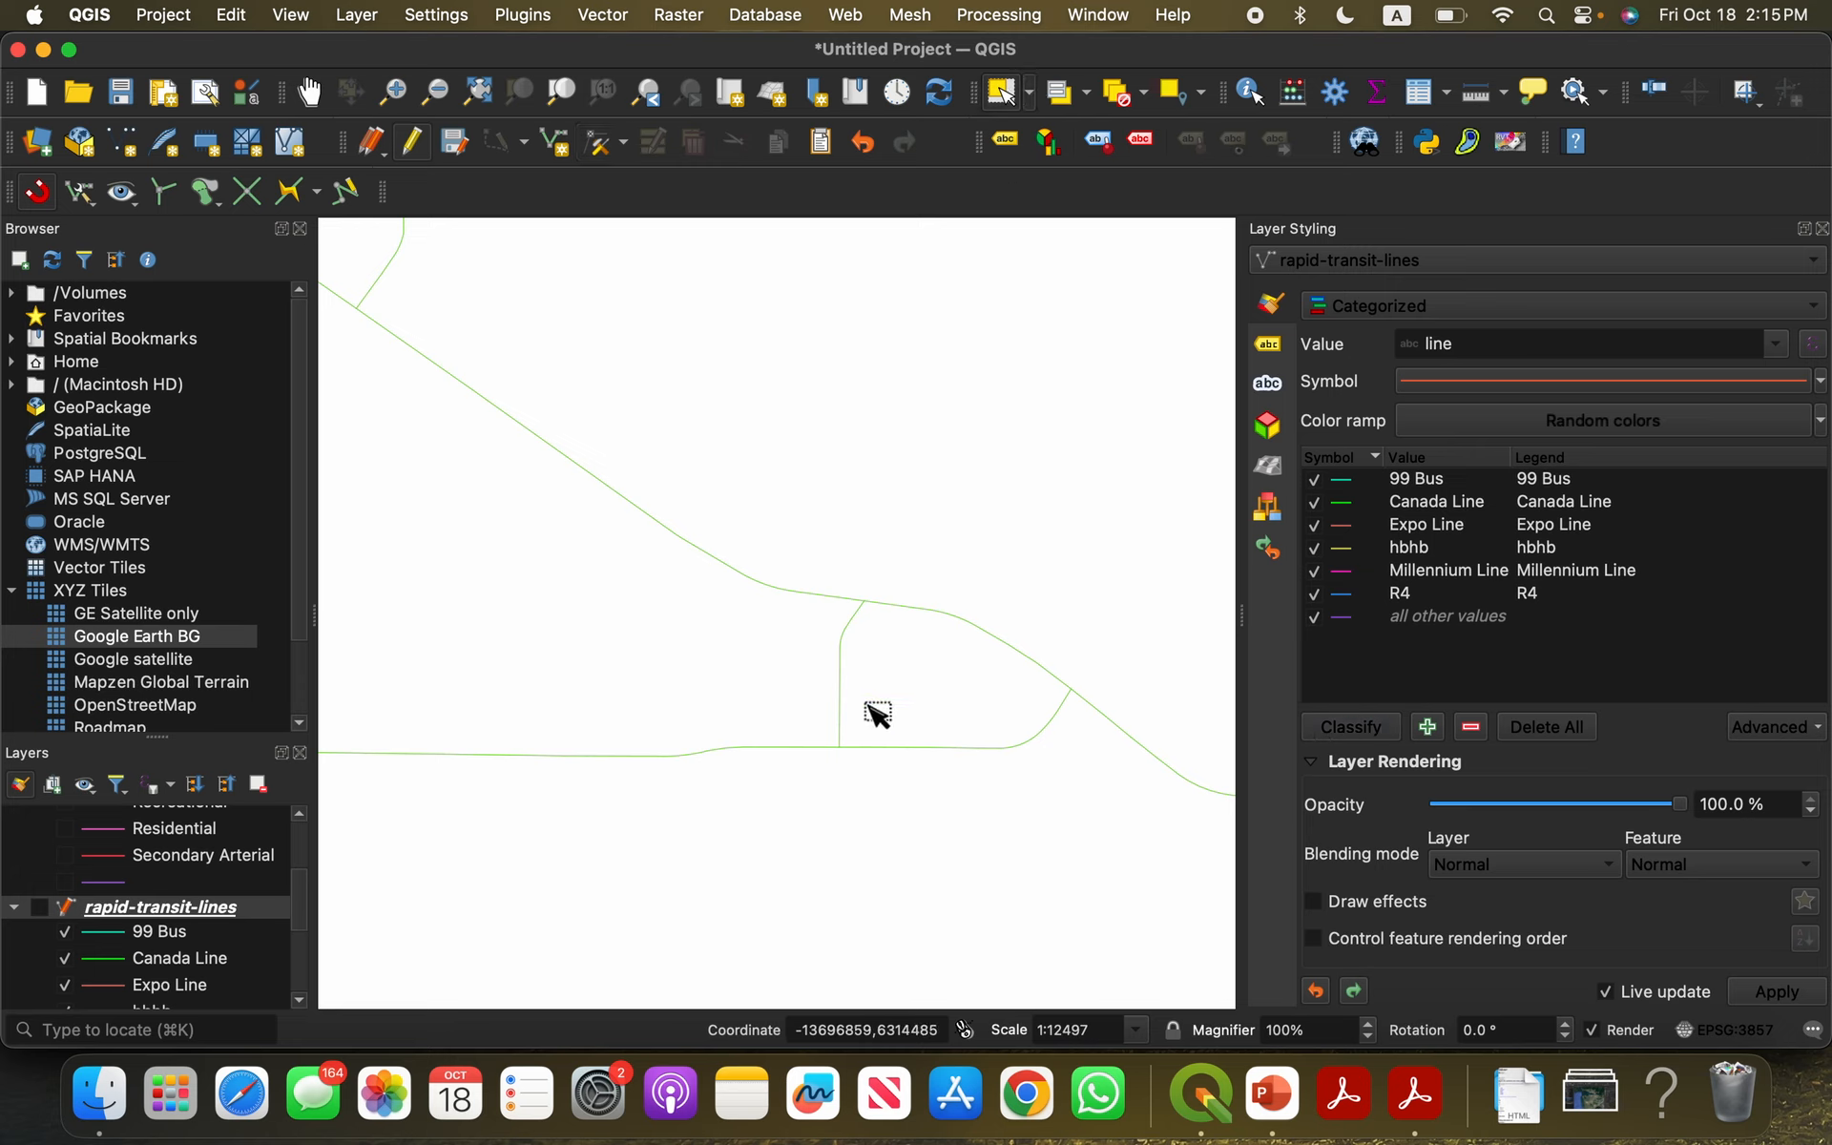